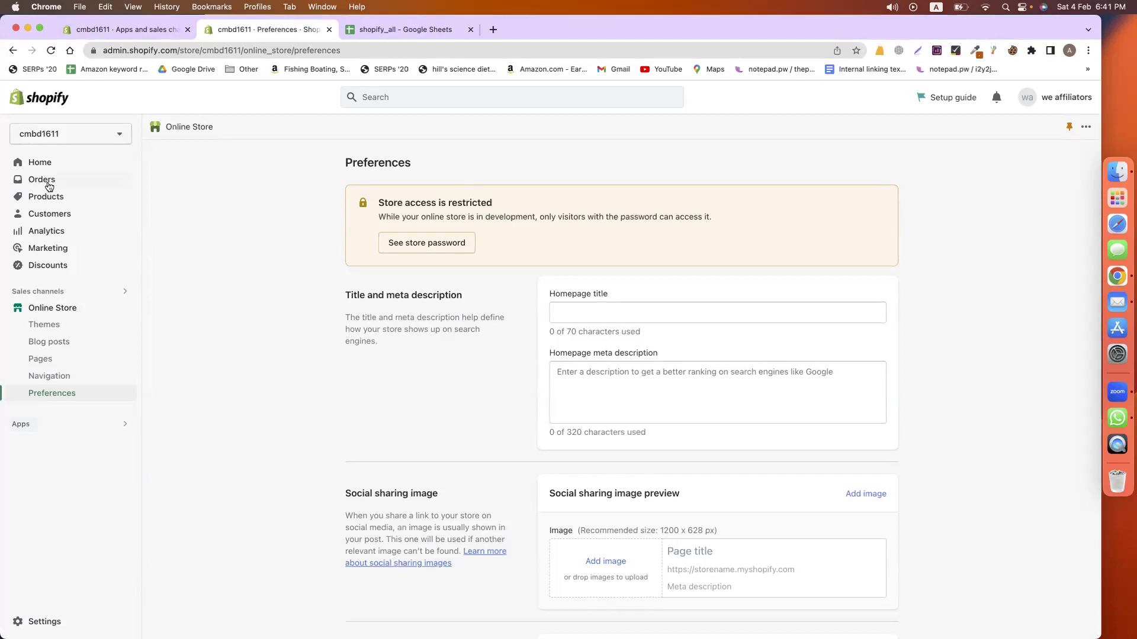
Step: Open mail.google.com in a new tab and read the newest Zipify Pages email
left_click(493, 29)
type("mai")
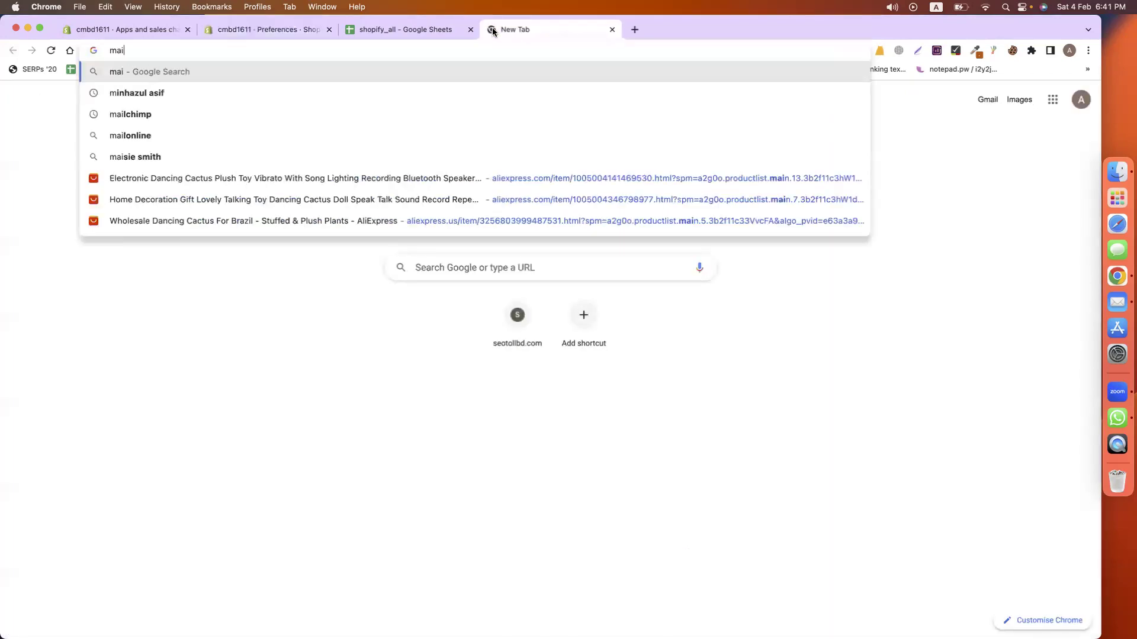
type("l.google.com")
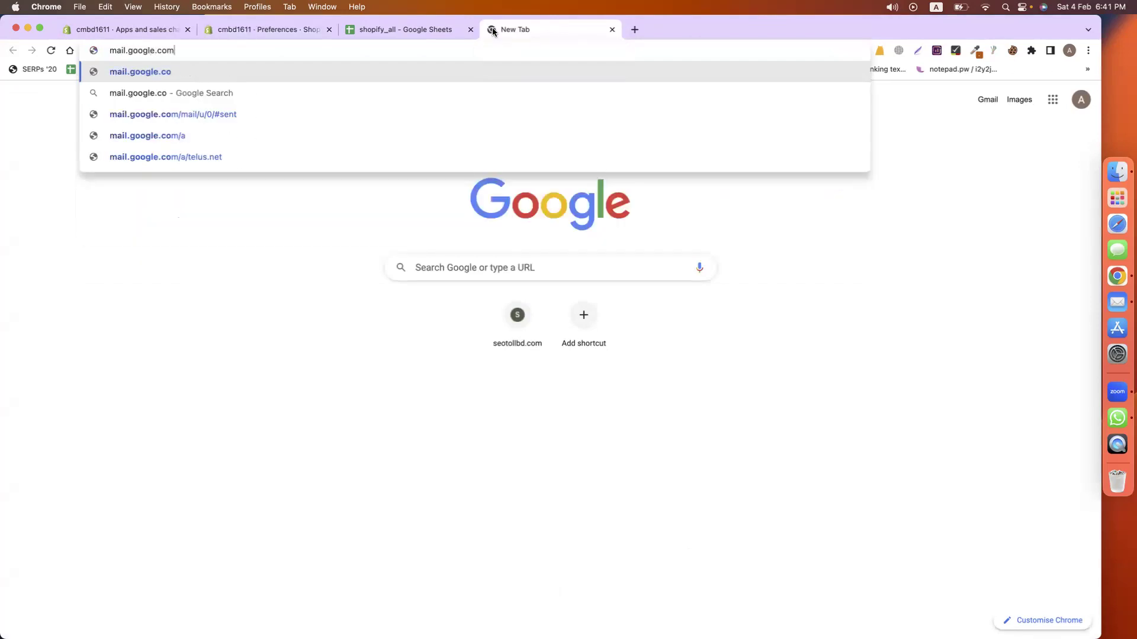
key("Return")
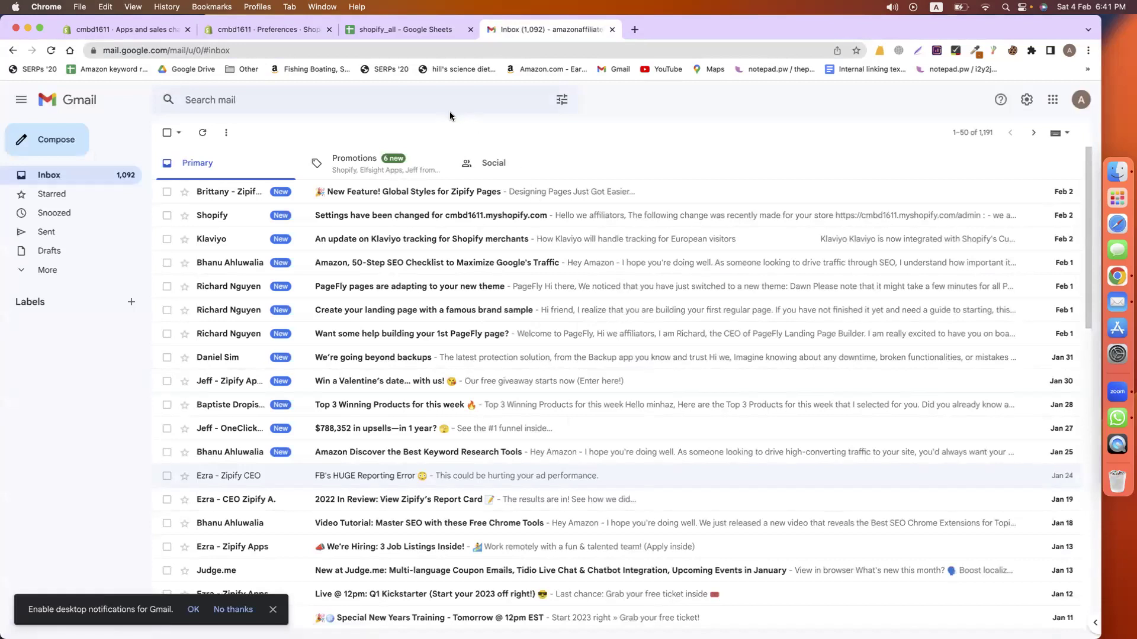
left_click(407, 197)
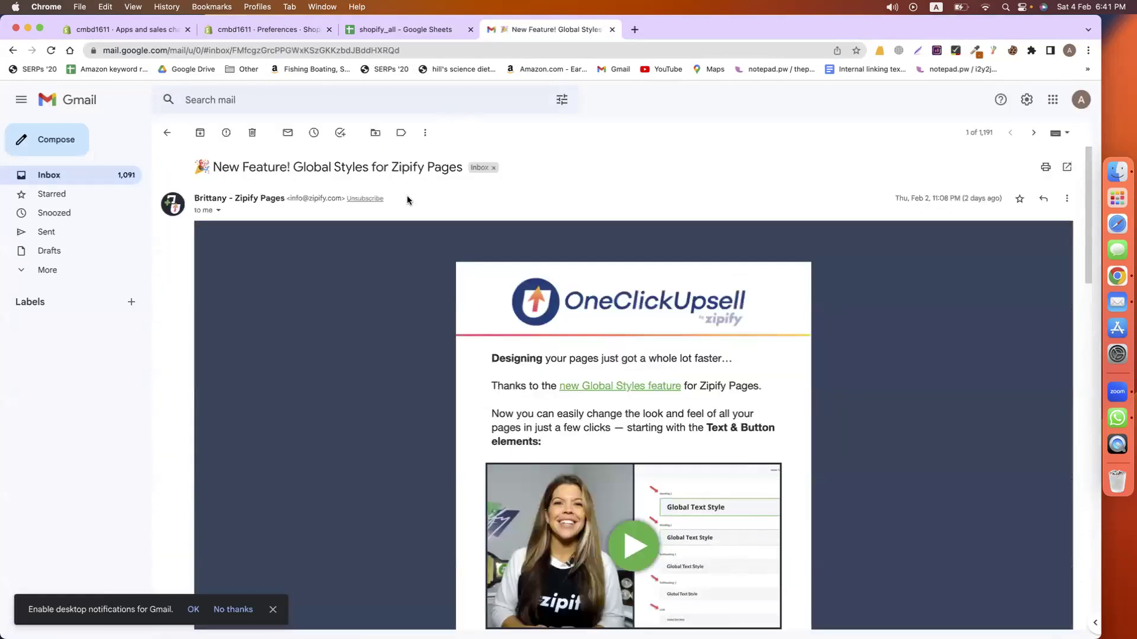
scroll(400, 452, "down", 10)
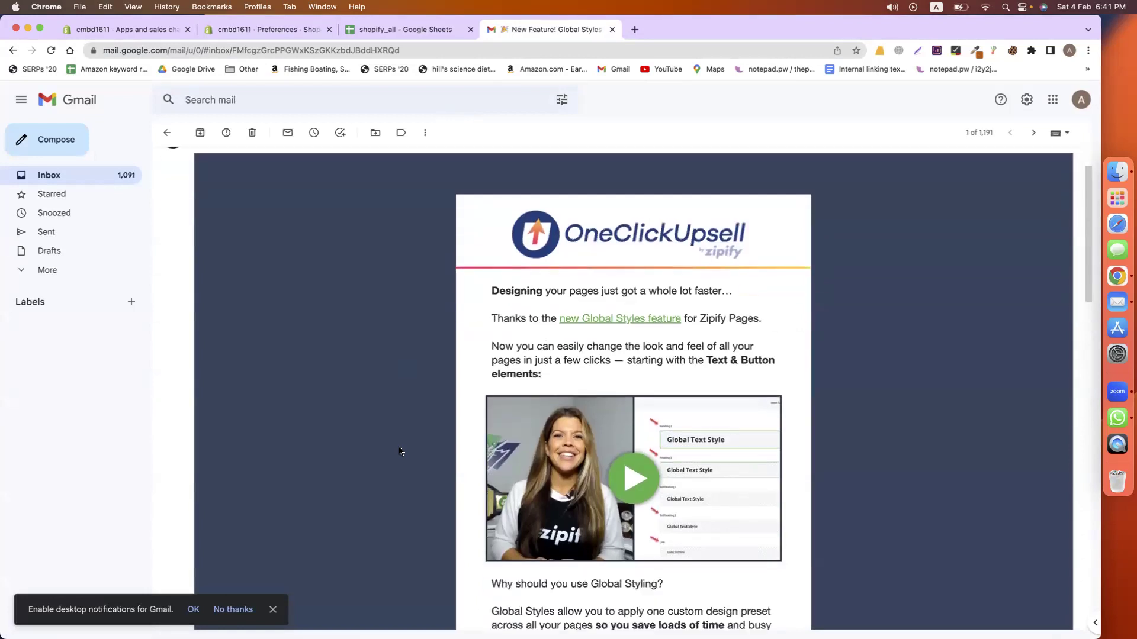
scroll(400, 451, "down", 12)
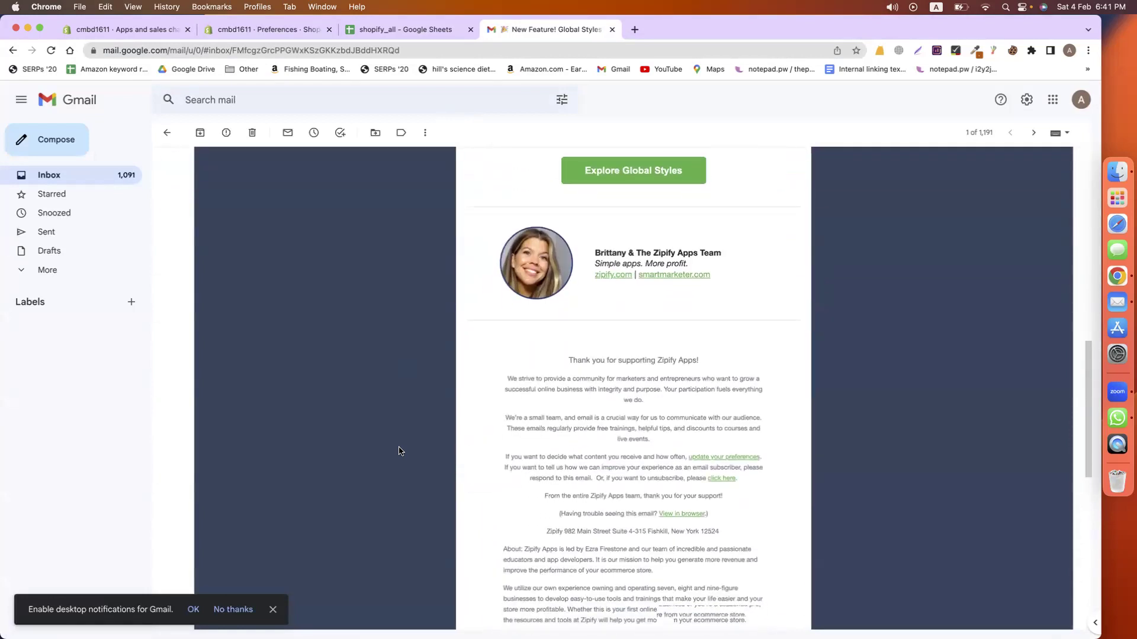
scroll(400, 451, "up", 15)
scroll(400, 451, "up", 5)
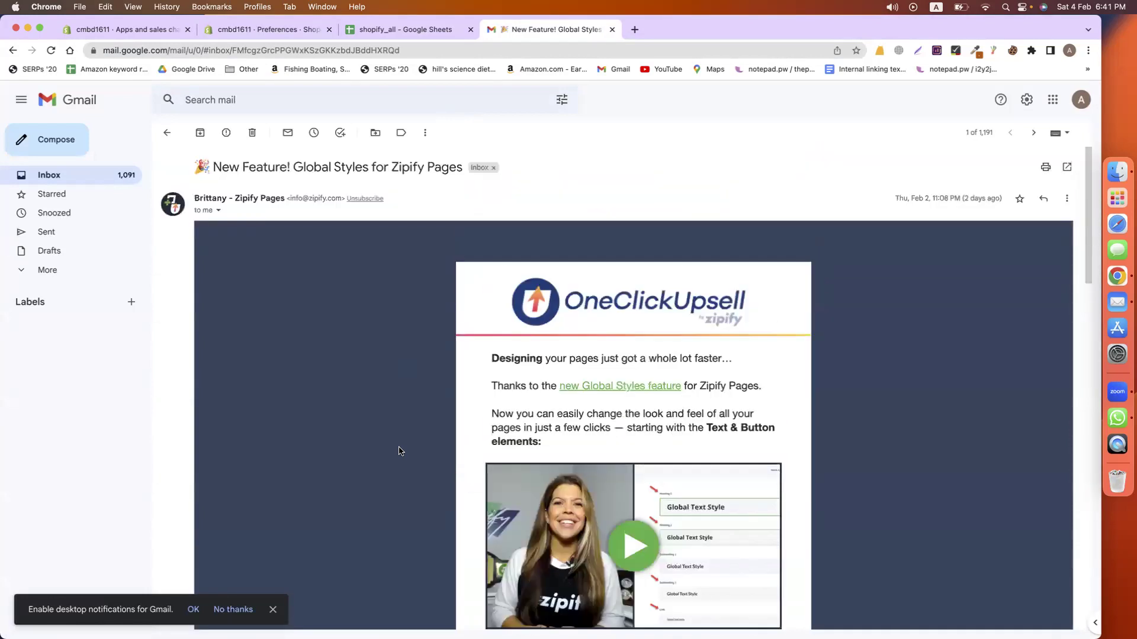
left_click(50, 176)
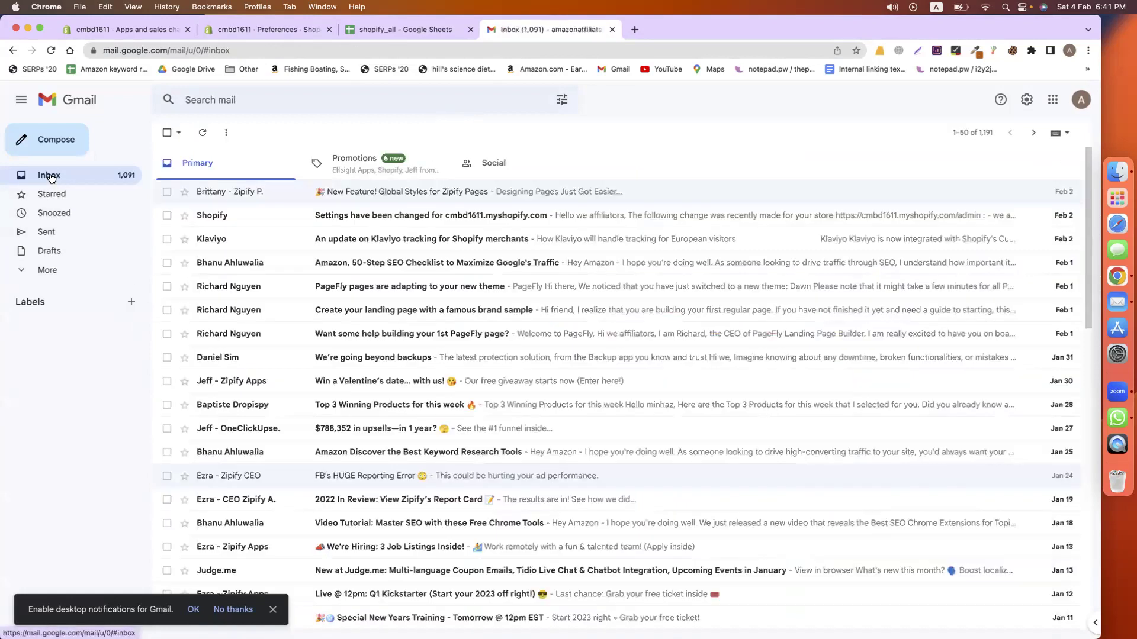
Step: Read the Shopify settings-changed email, then the Elfsight Google Reviews email under Promotions
left_click(422, 219)
left_click(126, 181)
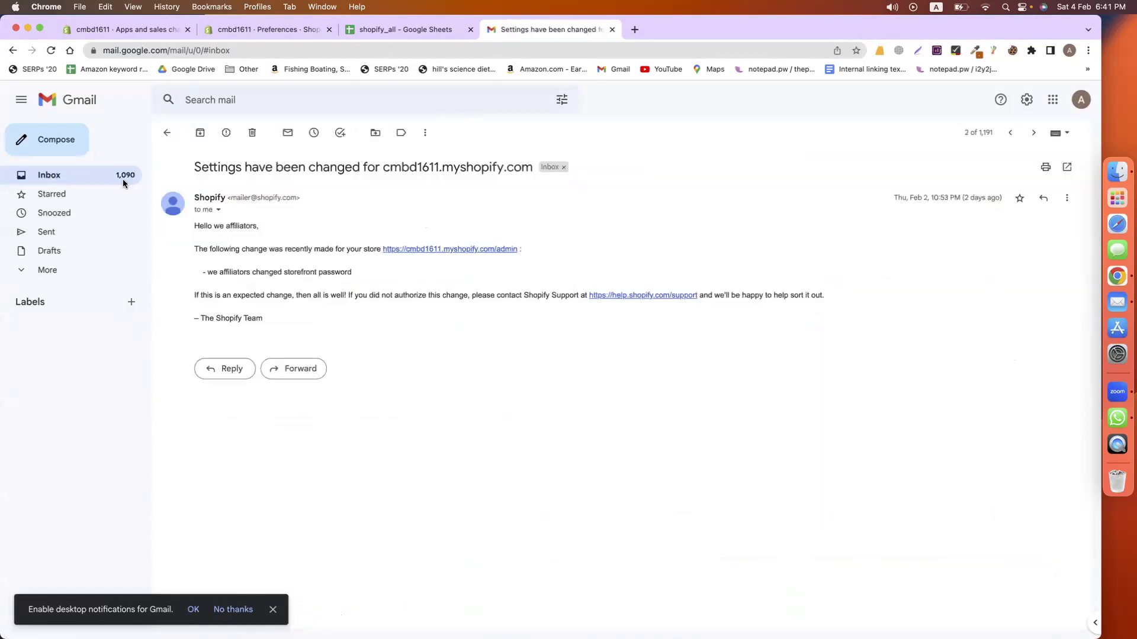
left_click(381, 158)
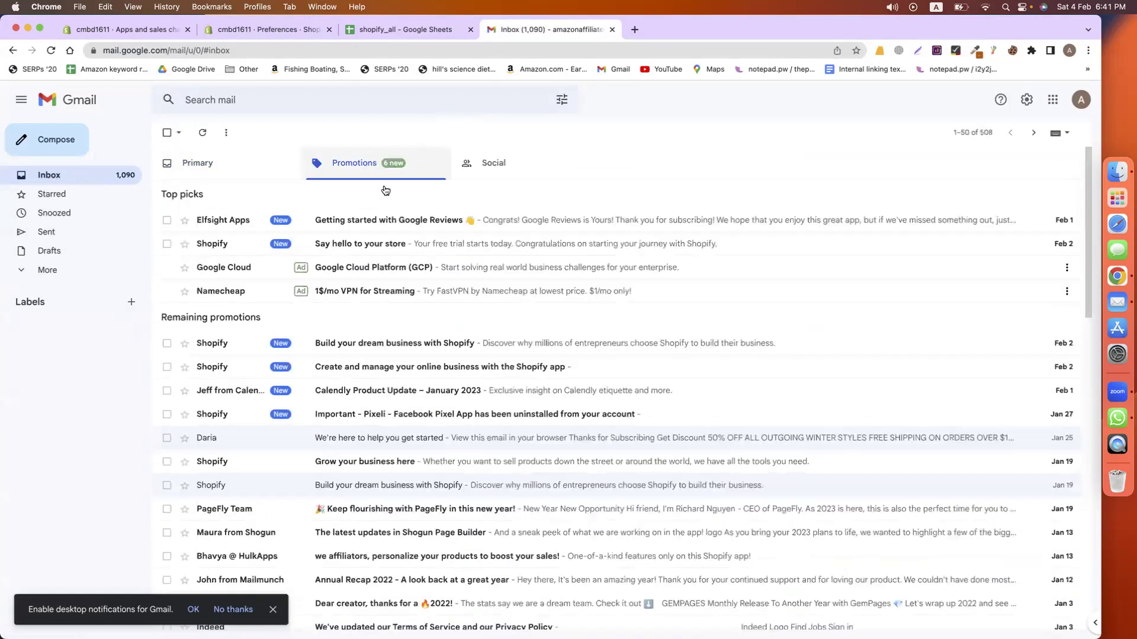
left_click(418, 220)
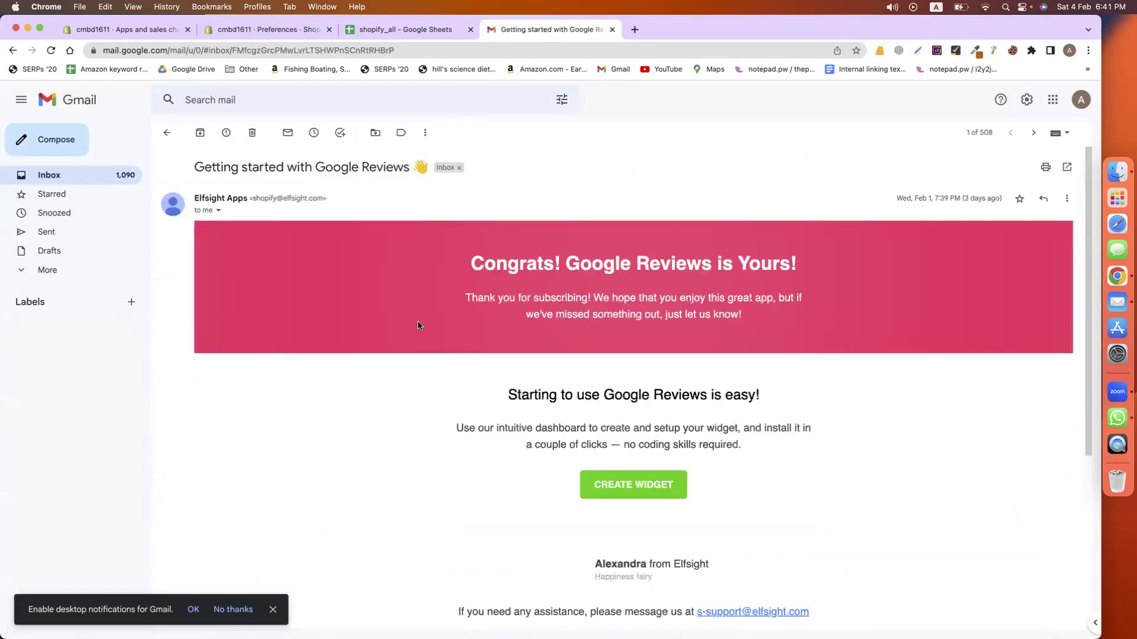
scroll(418, 392, "down", 3)
scroll(418, 392, "down", 2)
scroll(418, 392, "up", 5)
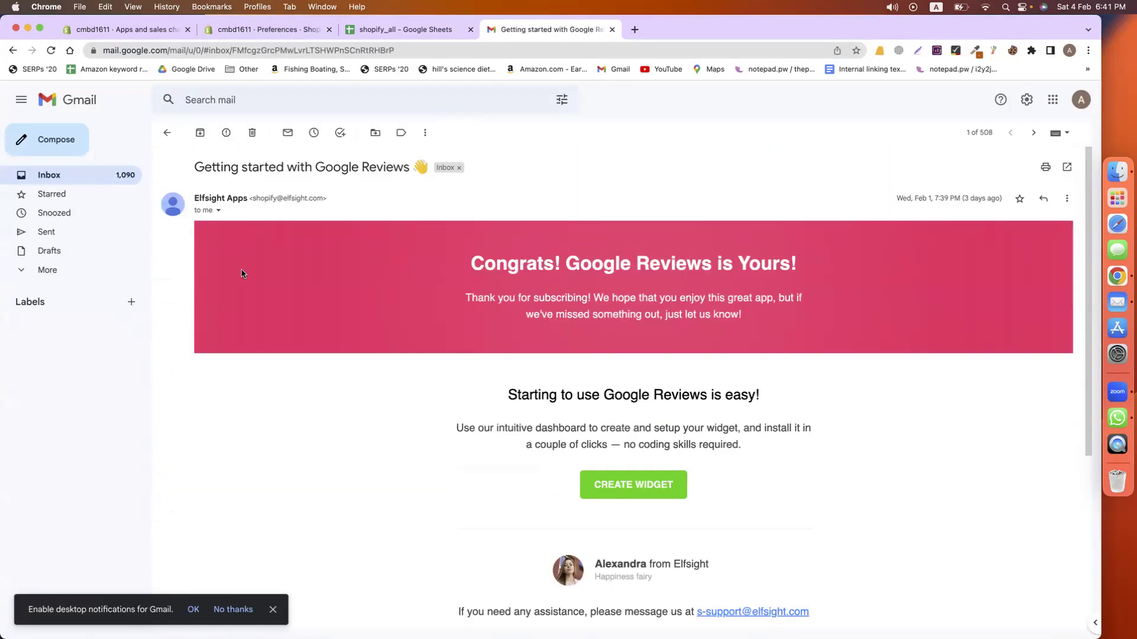
left_click(115, 181)
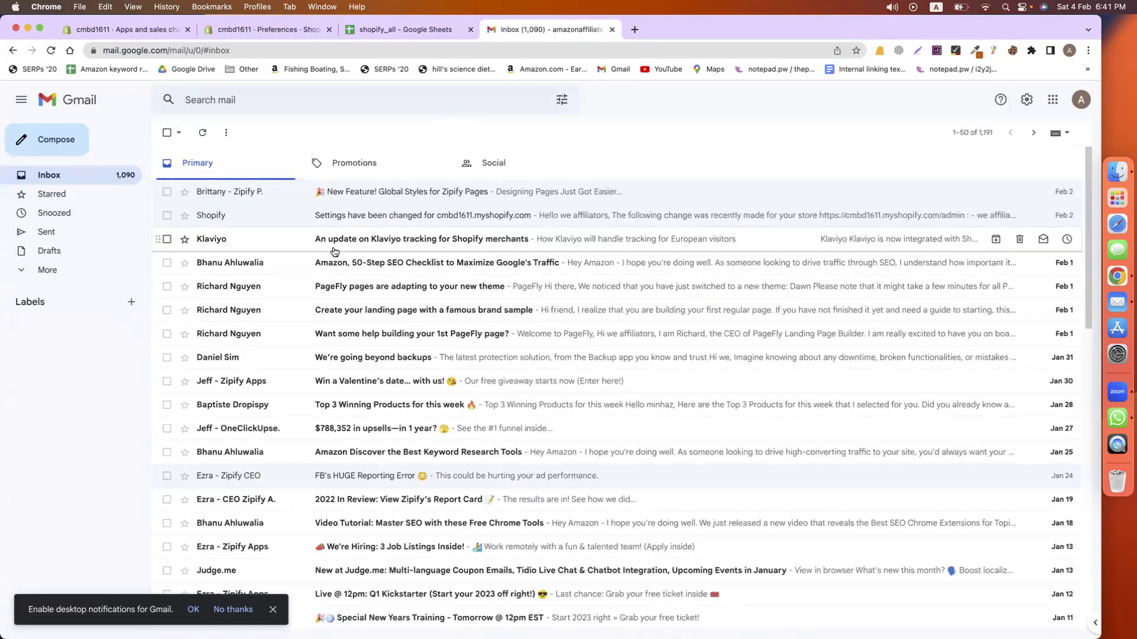
Step: Read the Klaviyo tracking update email and go back to the inbox
left_click(333, 252)
scroll(317, 389, "down", 8)
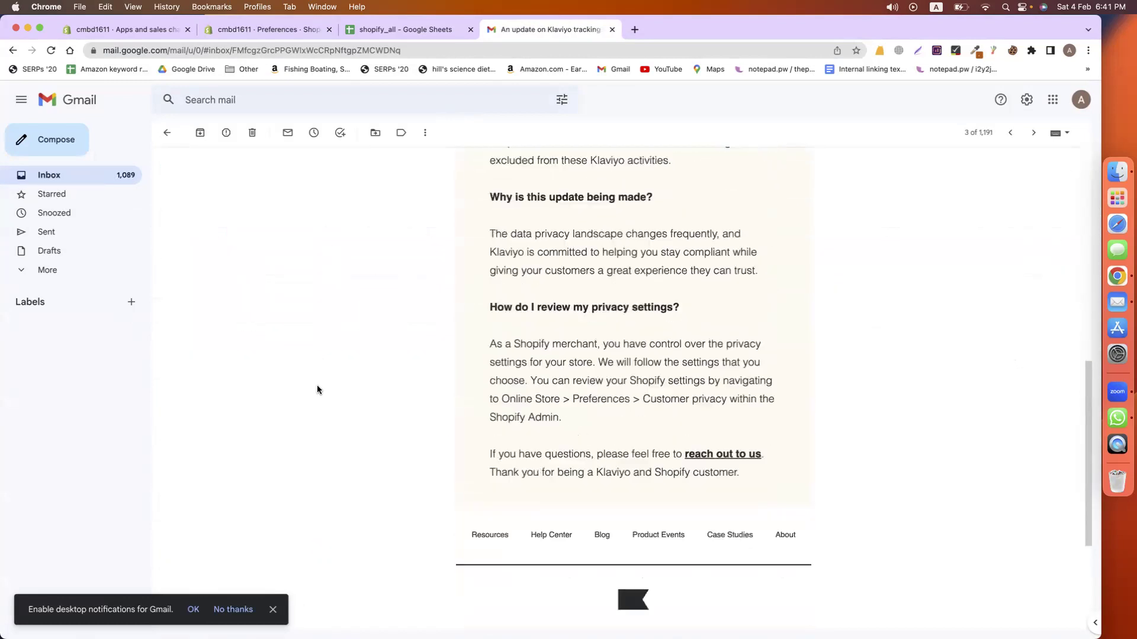
scroll(317, 389, "up", 8)
left_click(75, 177)
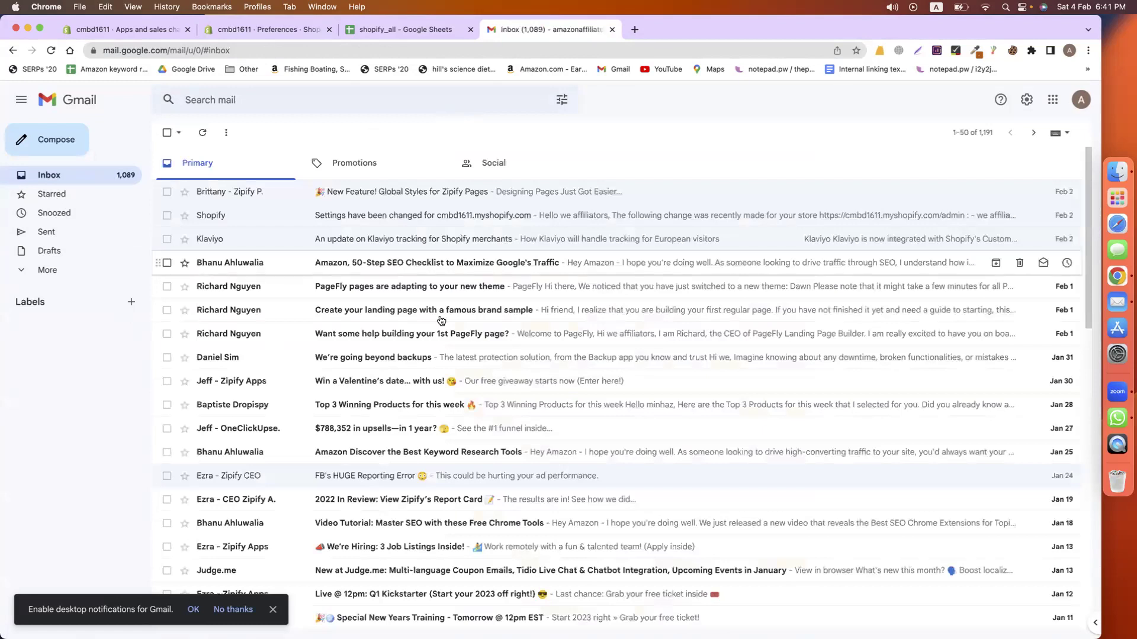
Step: From Shopify's Apps menu, reach Apps and sales channels settings and launch the App Store in a new tab
left_click(267, 33)
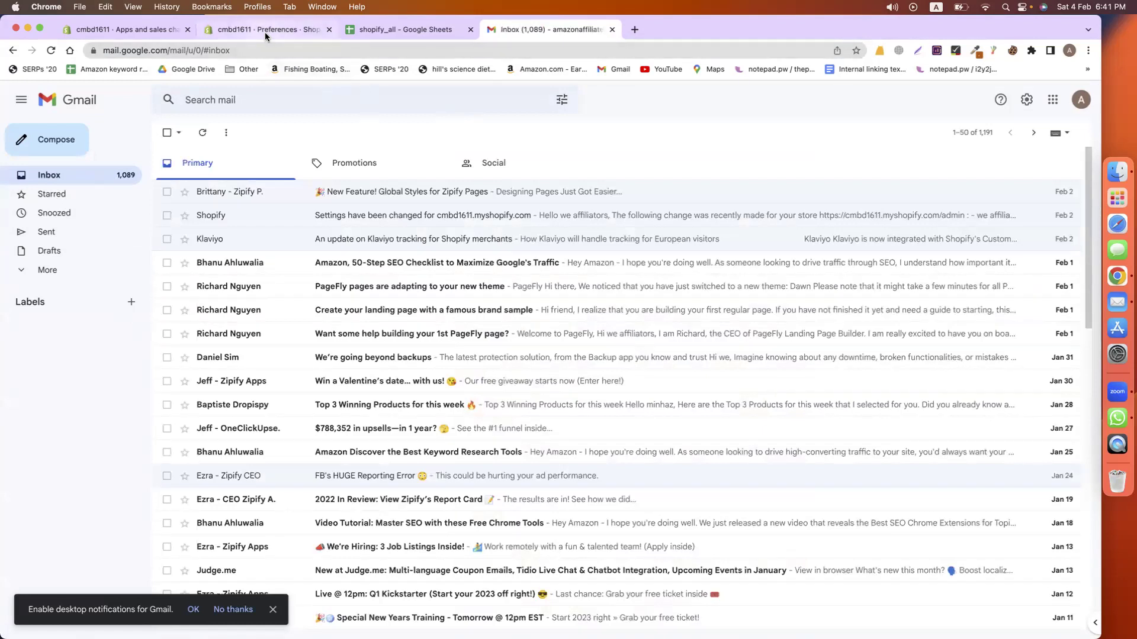
left_click(57, 426)
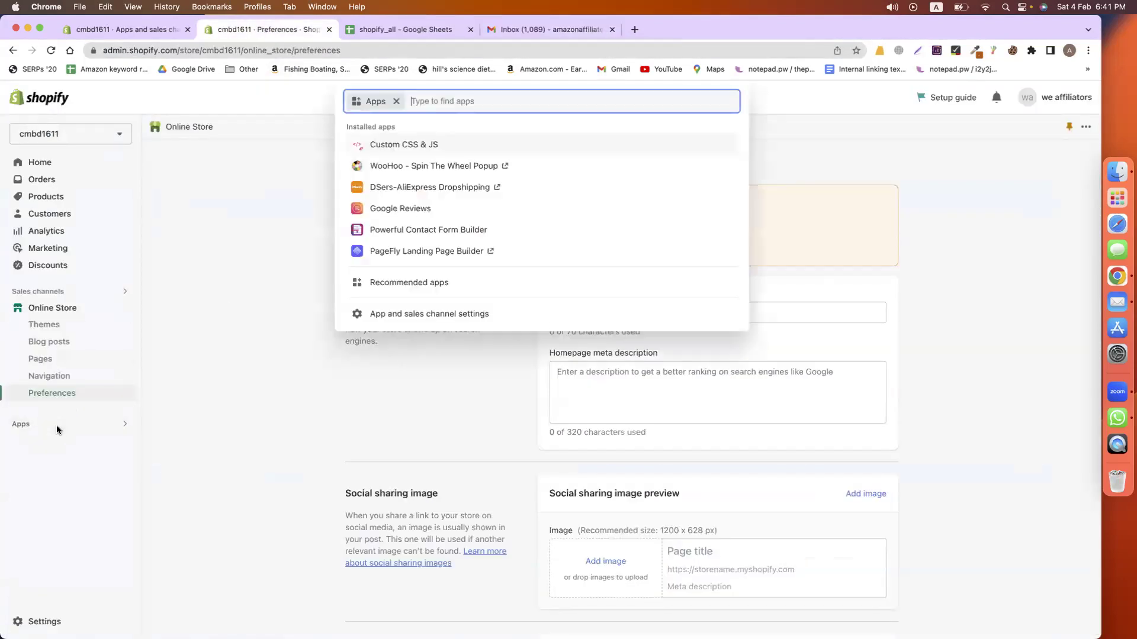
left_click(398, 312)
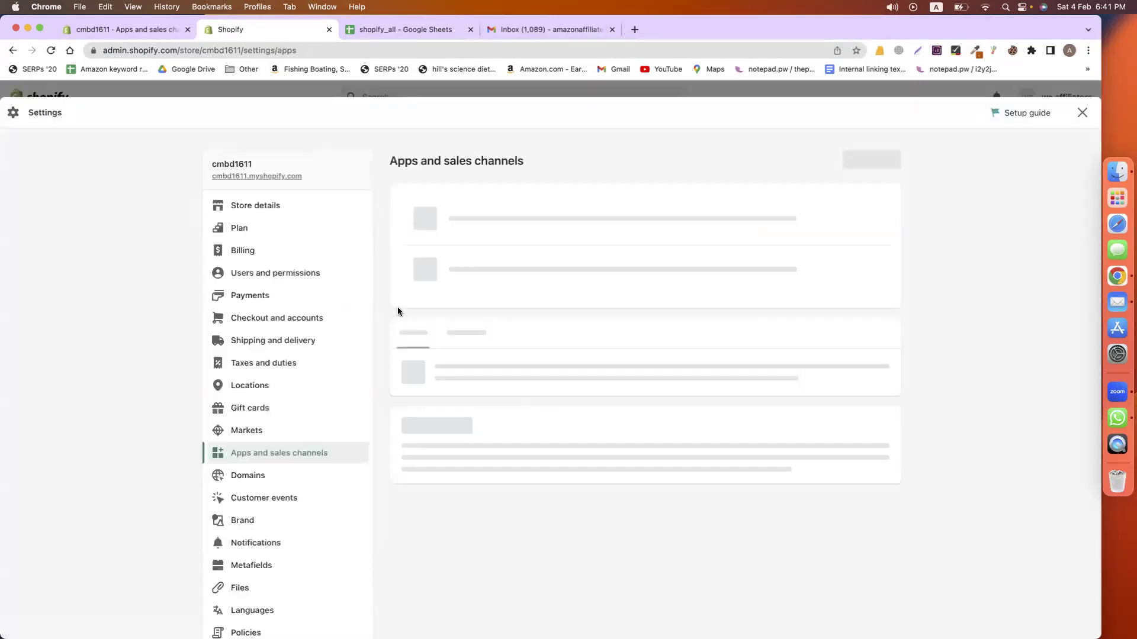
left_click(850, 162)
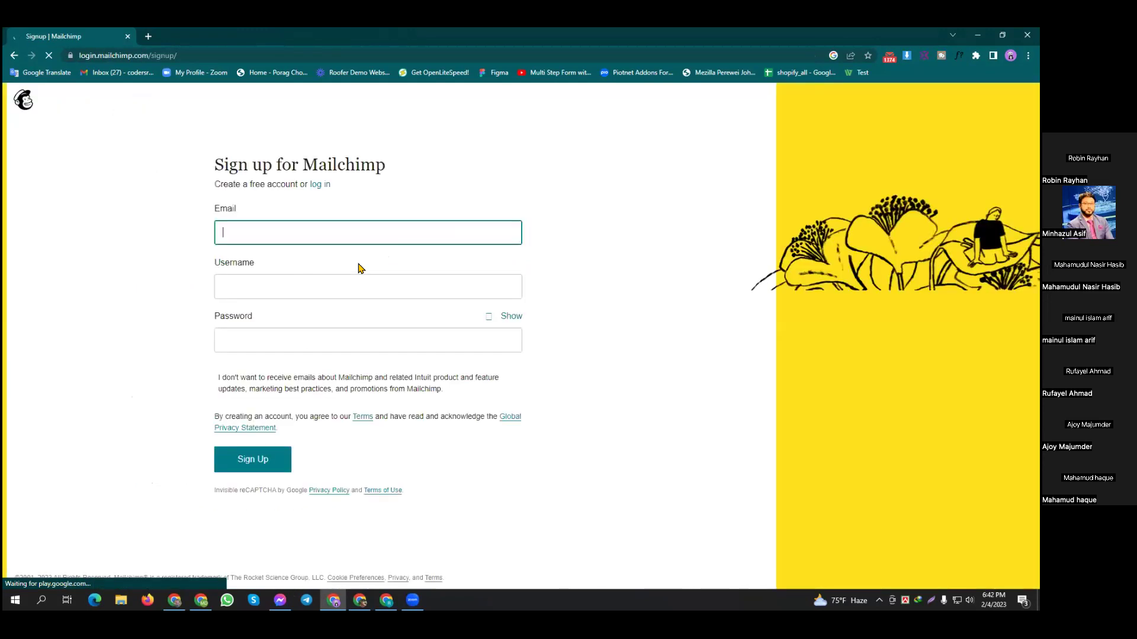
Step: Fill the sign-up email from saved suggestions and replace the taken username with a new one
left_click(277, 236)
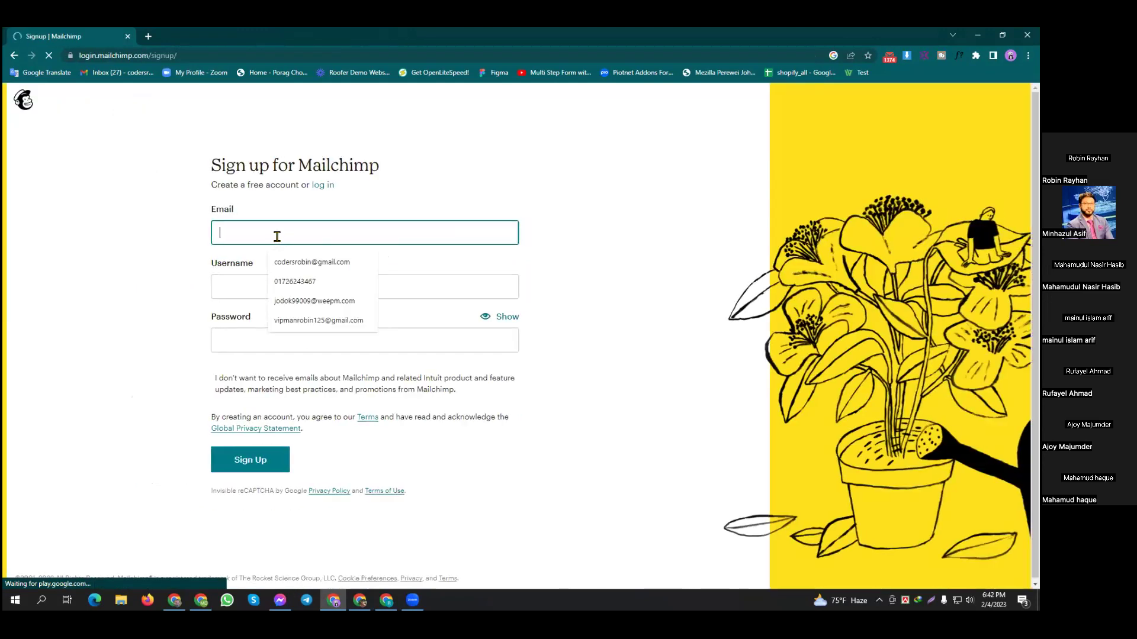
type("coders")
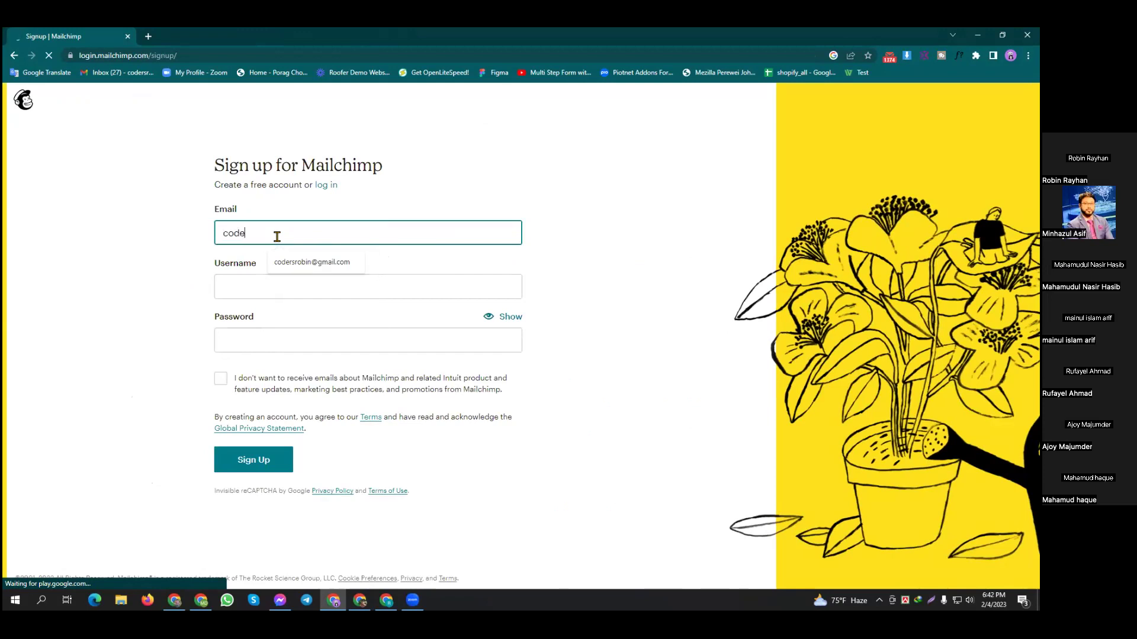
key("Tab")
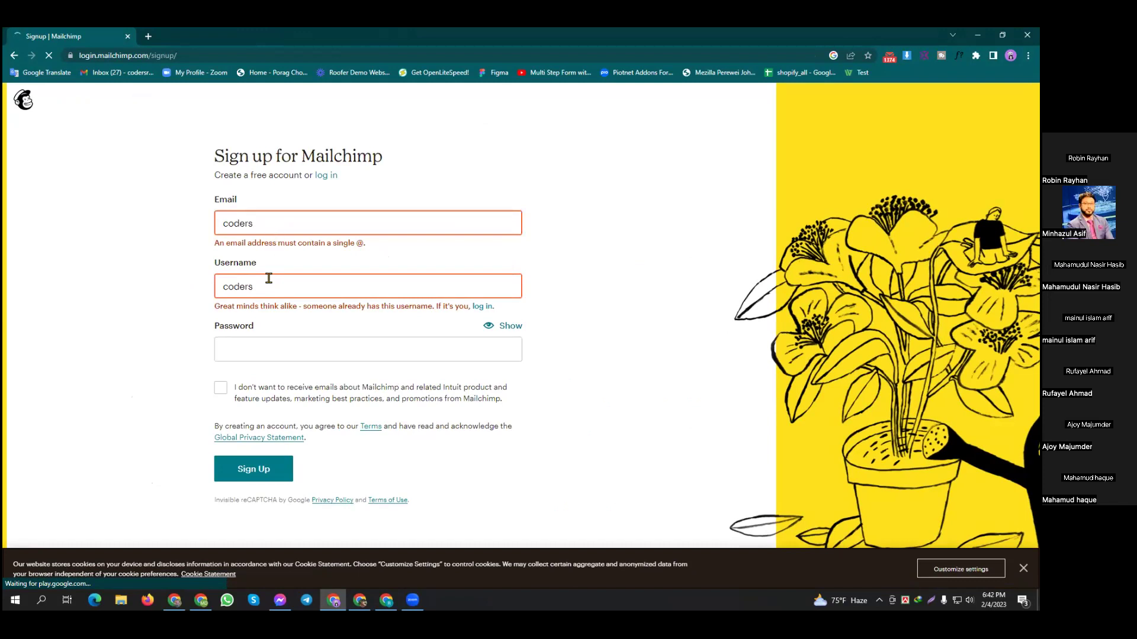
left_click(266, 225)
left_click(299, 255)
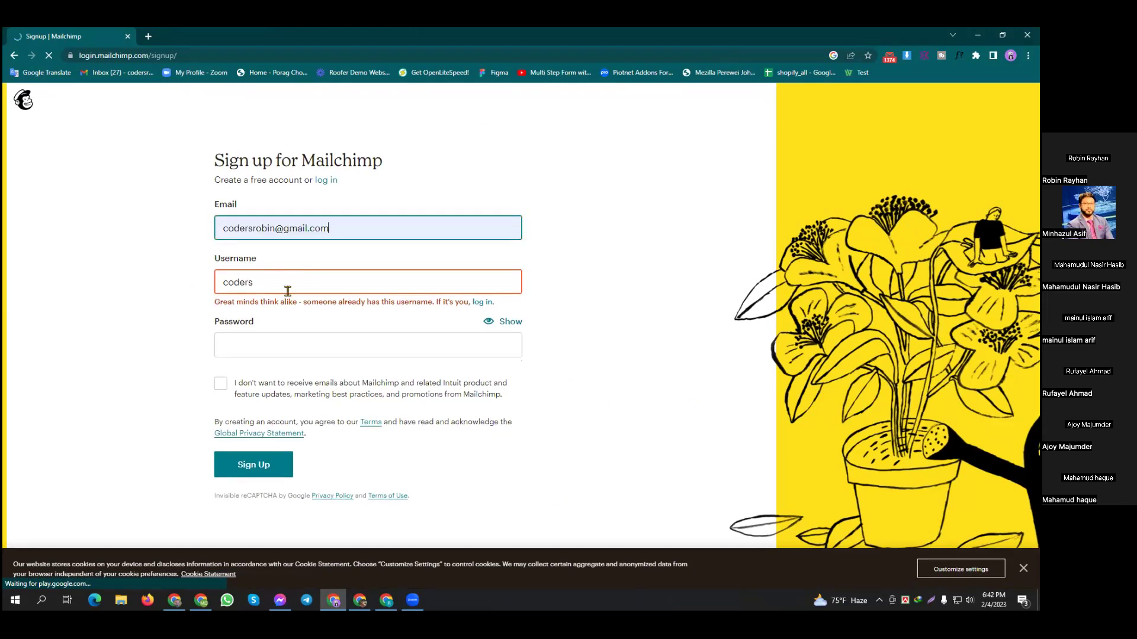
double_click(223, 285)
key("BackSpace")
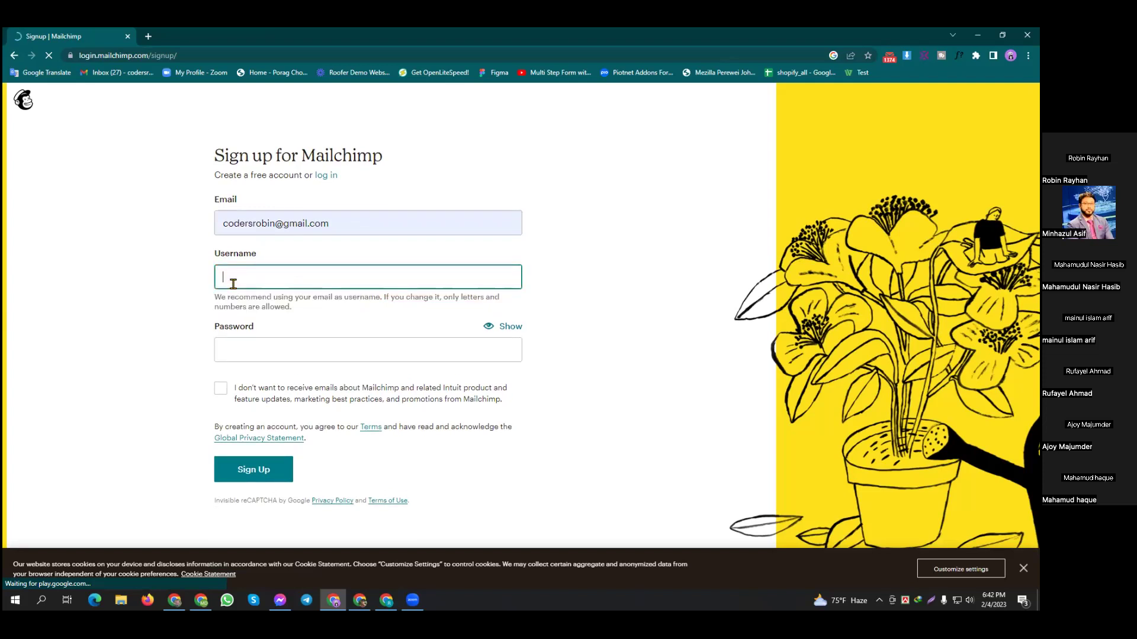
left_click(254, 224)
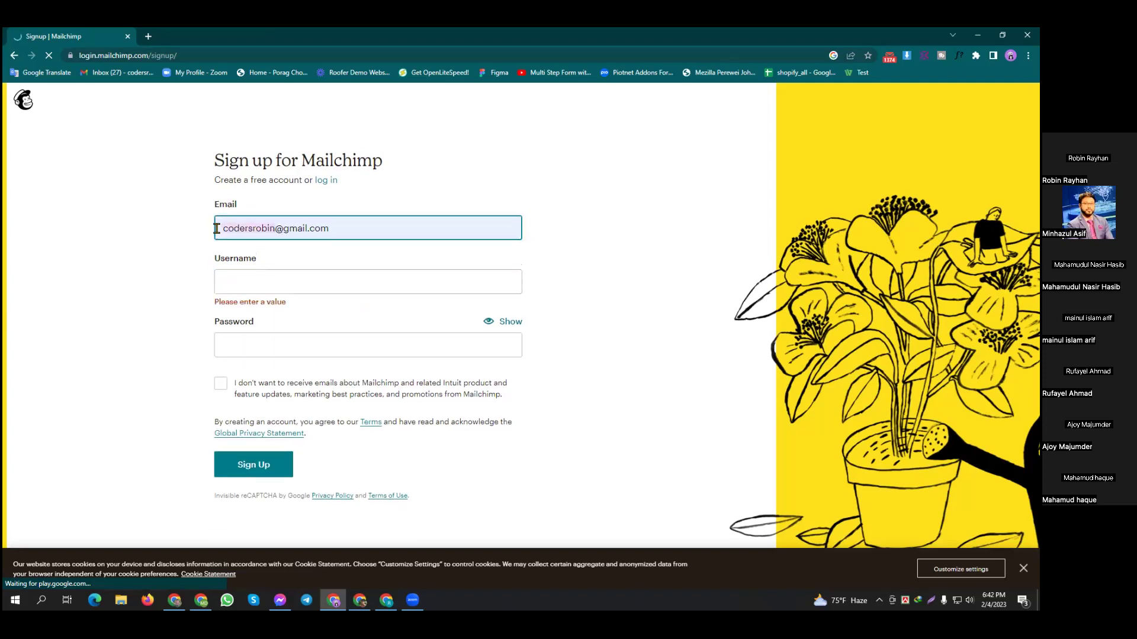
right_click(231, 228)
left_click(247, 285)
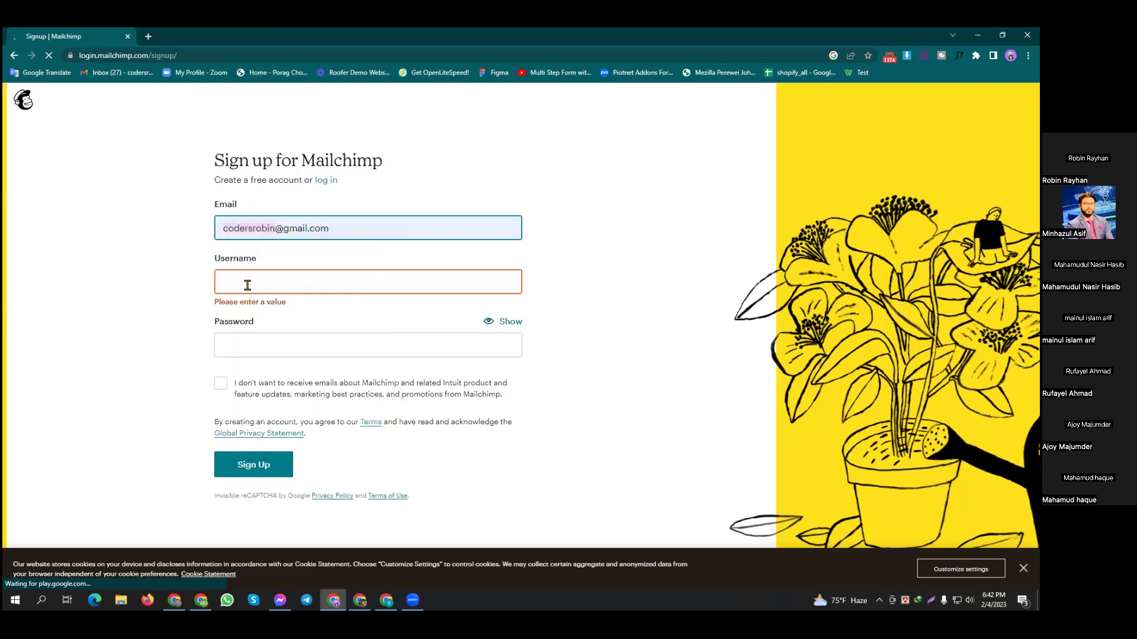
key("ctrl+v")
left_click_drag(345, 278, 216, 279)
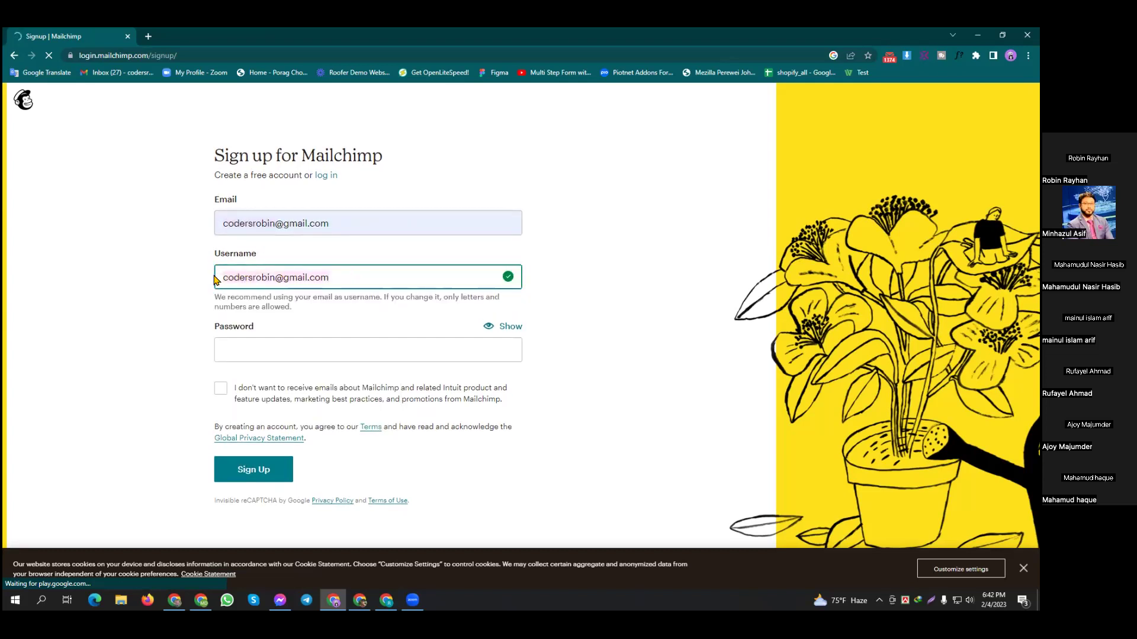
type("codersrobin")
Step: Enter the account password, opt out of Mailchimp marketing emails, and submit the sign-up
left_click(243, 348)
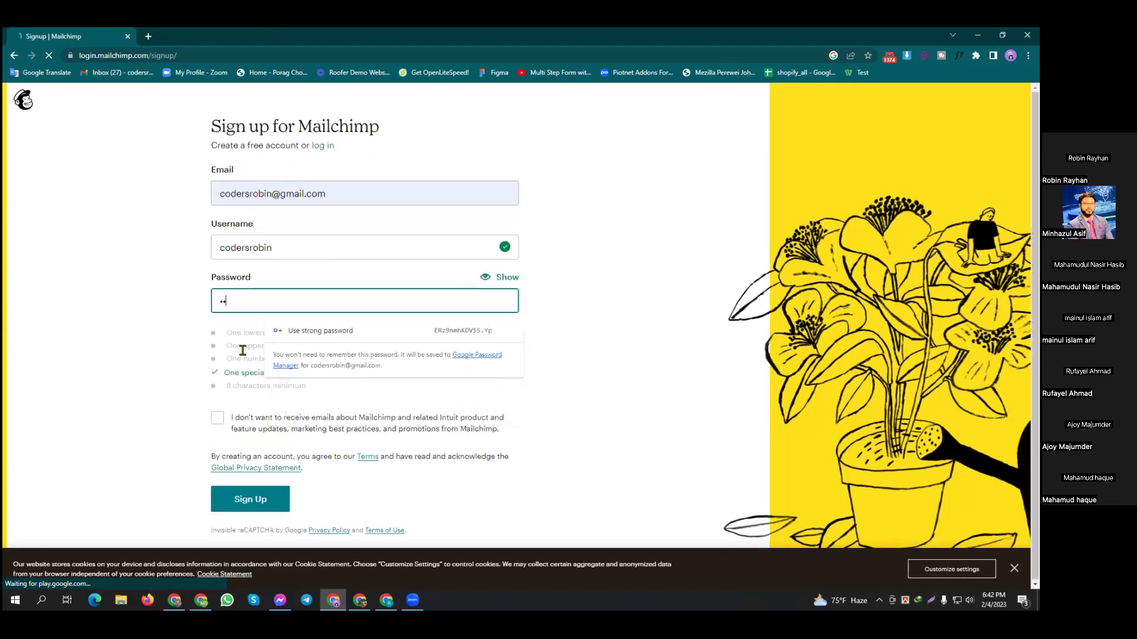
left_click(540, 374)
left_click(235, 392)
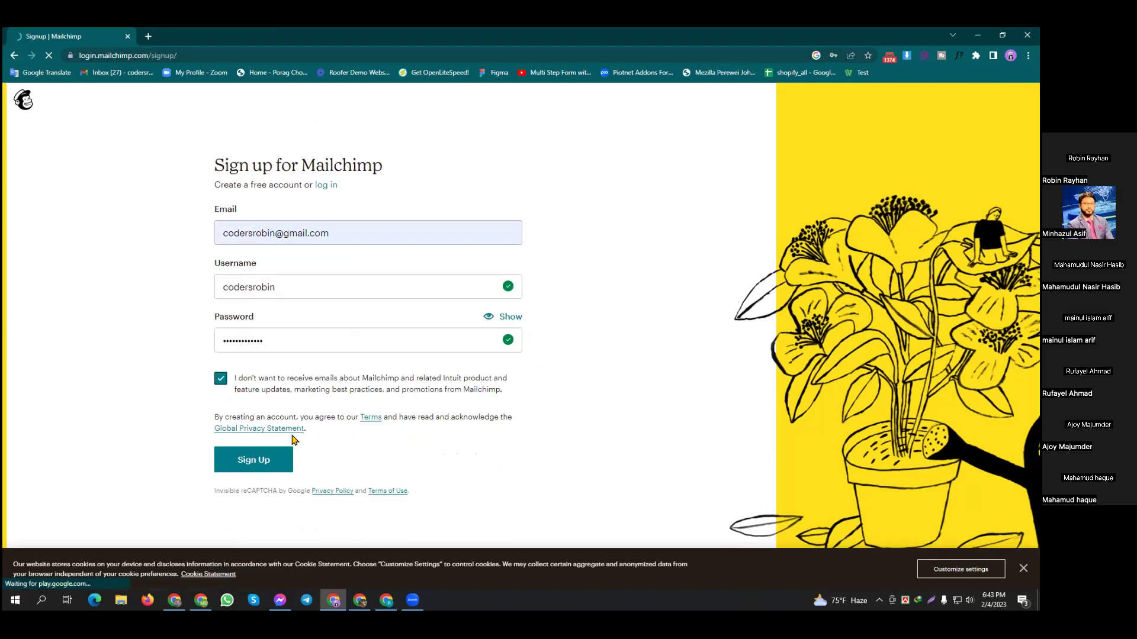
left_click(258, 465)
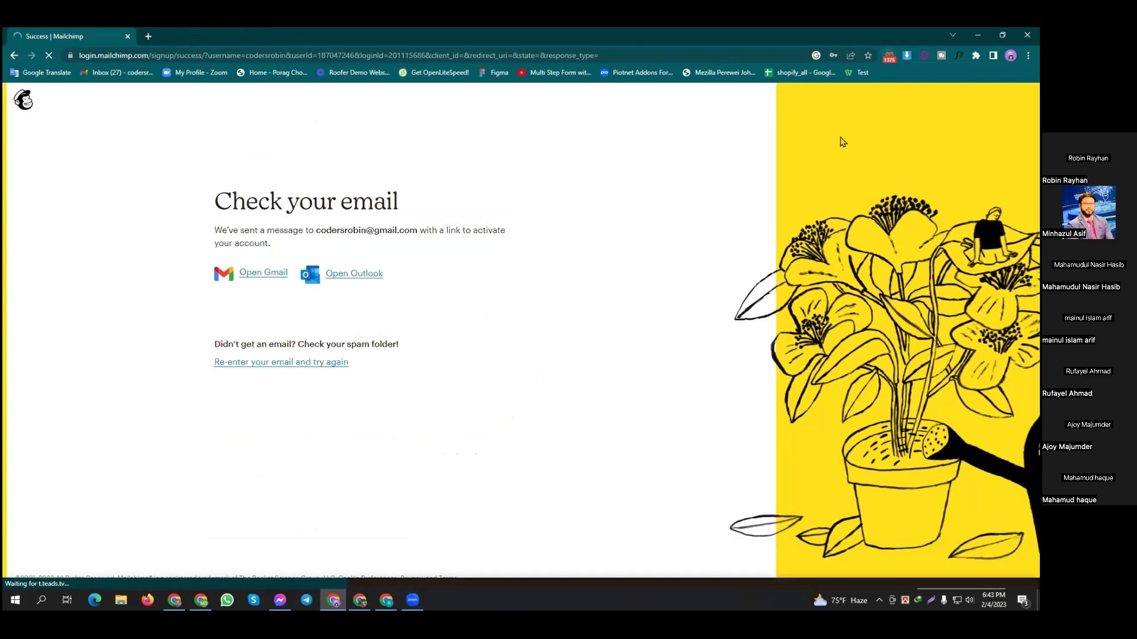
Step: Open the Mailchimp activation email from the Gmail quick view and activate the account
key("alt+shift+g")
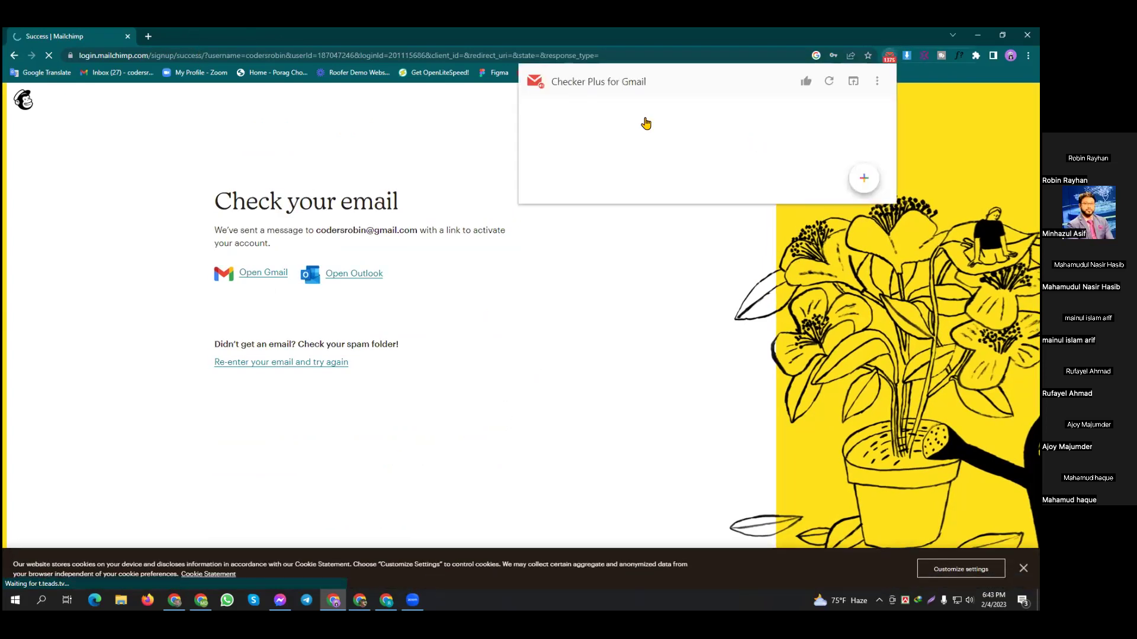
left_click(614, 150)
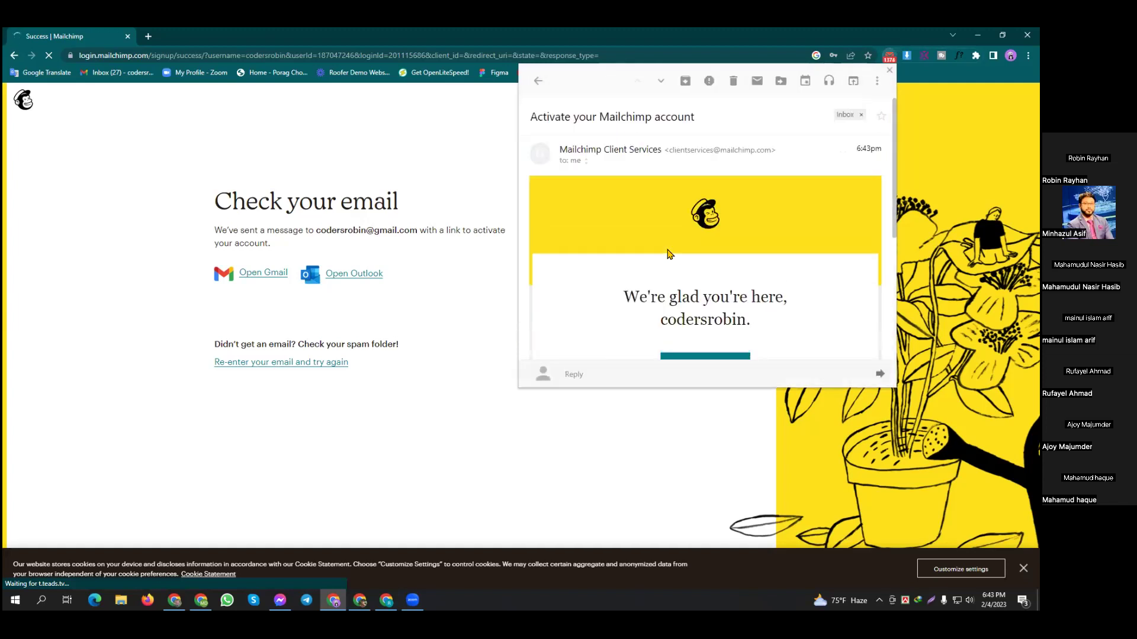
scroll(701, 287, "down", 2)
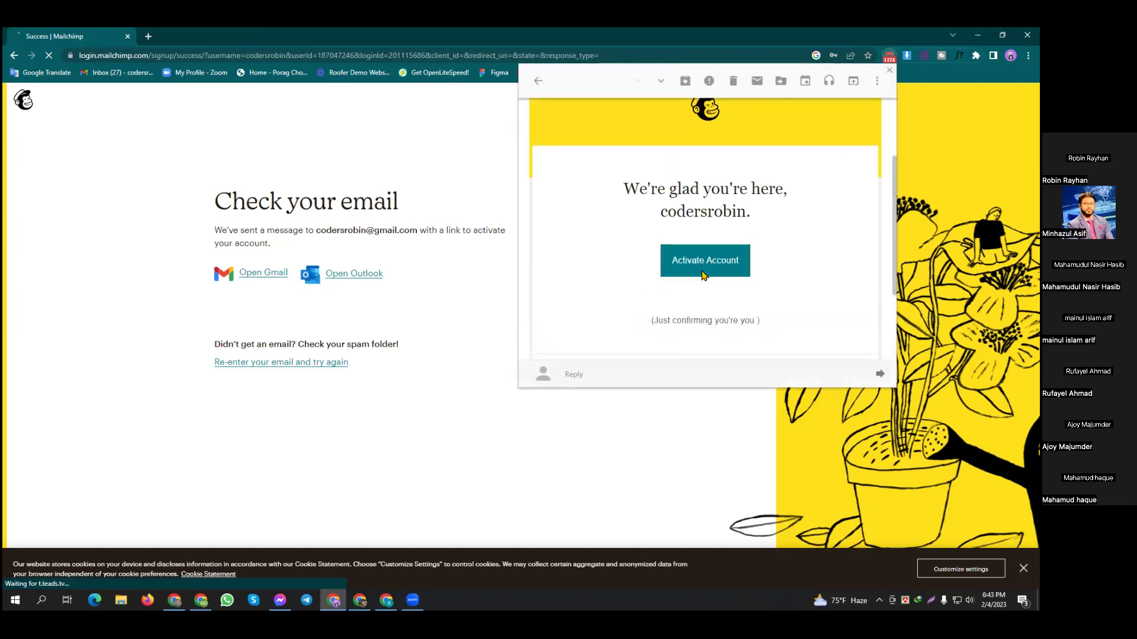
left_click(705, 259)
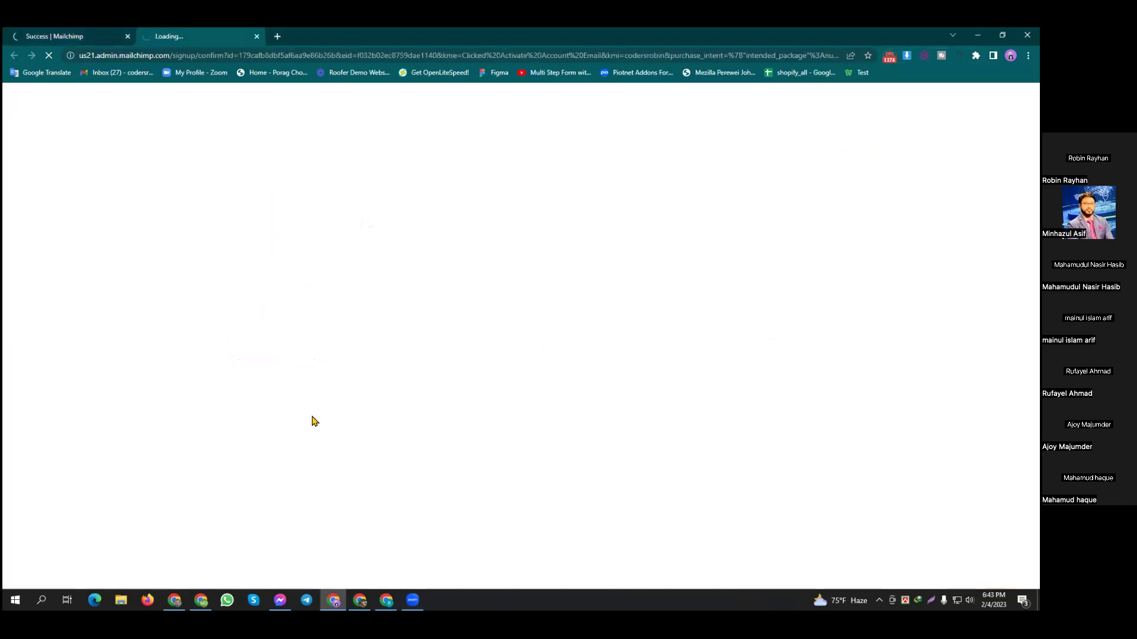
Step: Close the stray contact info window and the Google search results window
mouse_move(360, 599)
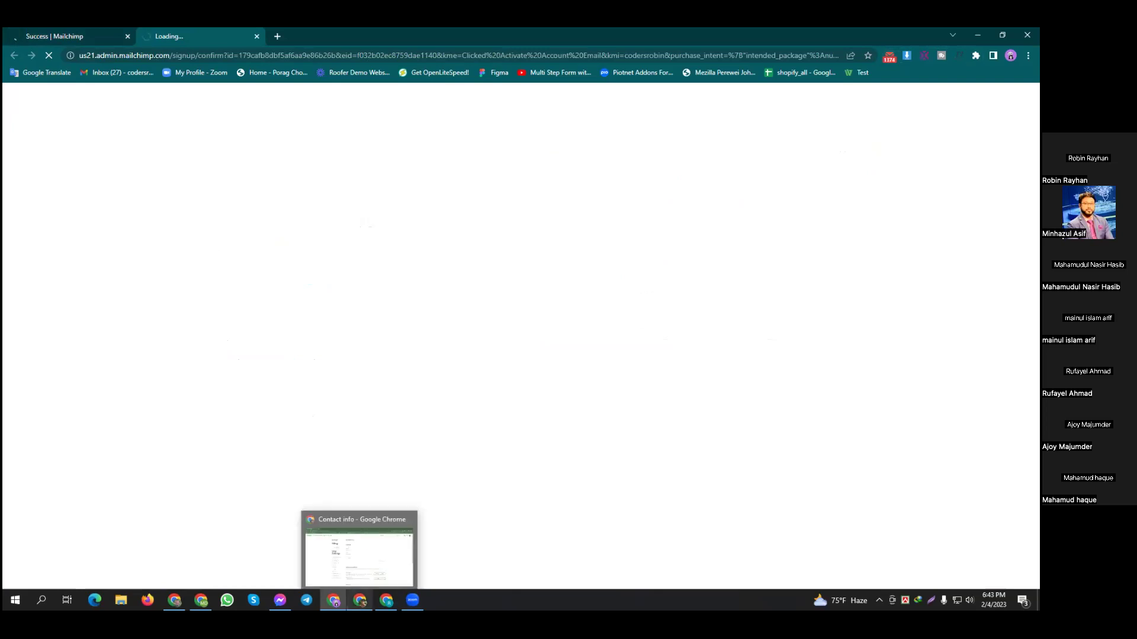
left_click(409, 517)
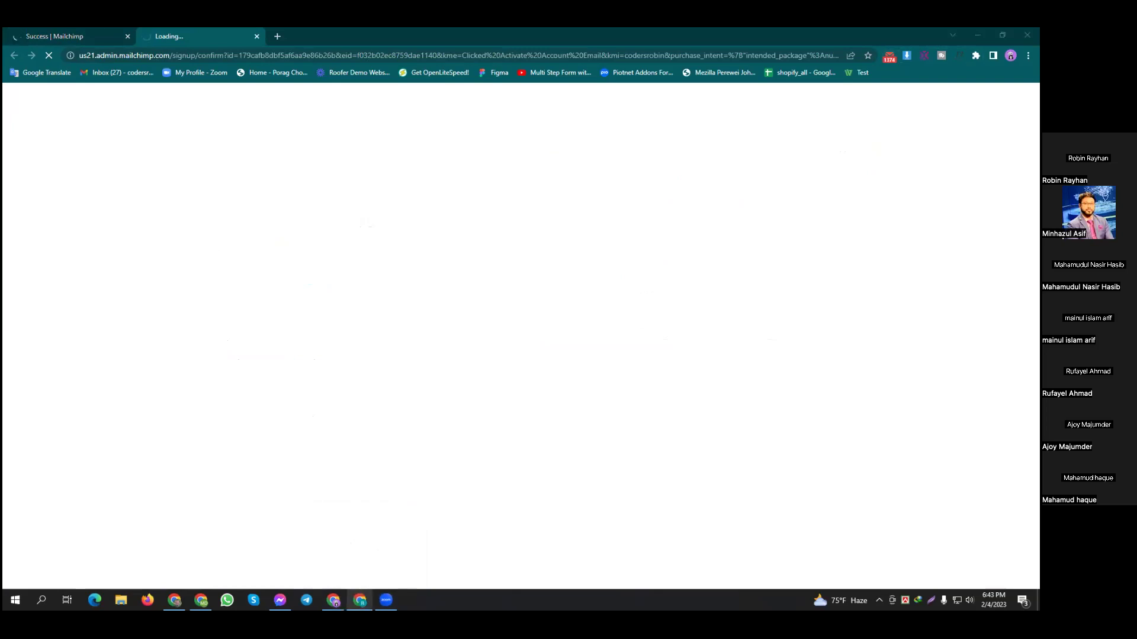
left_click(360, 600)
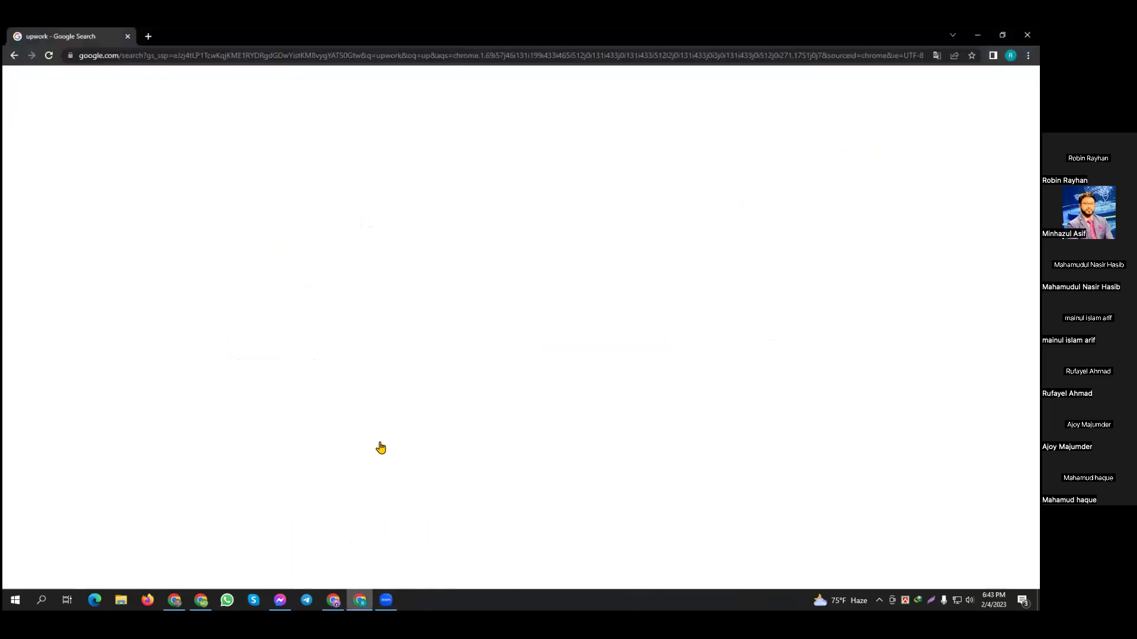
key("ctrl+w")
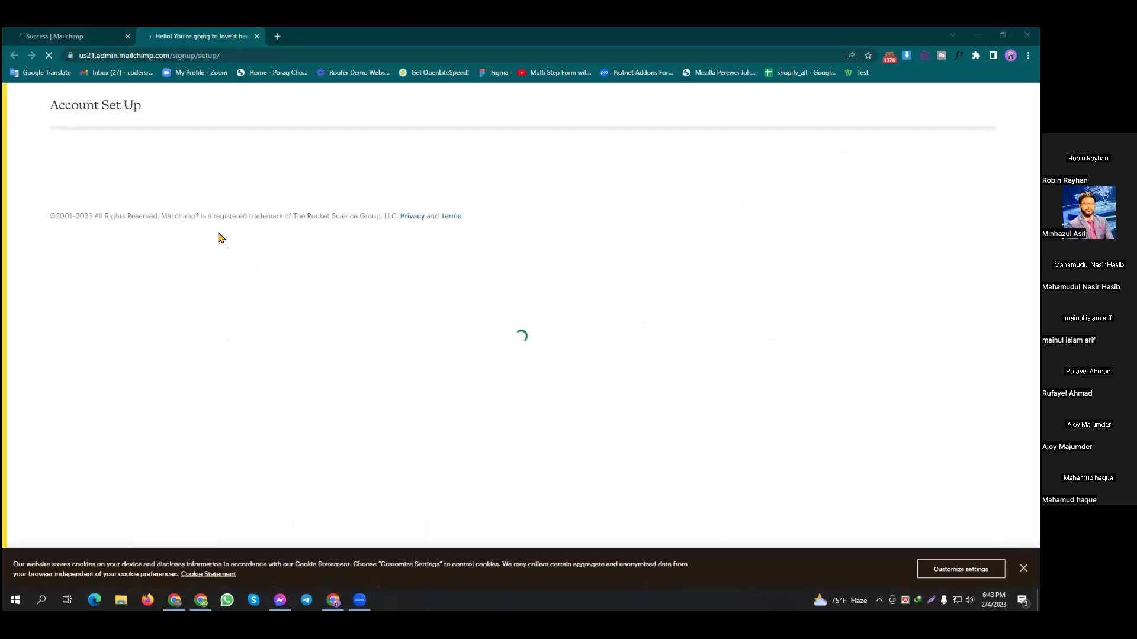
Step: Close the old check-your-email tab and choose Mailchimp's Free plan
left_click(83, 34)
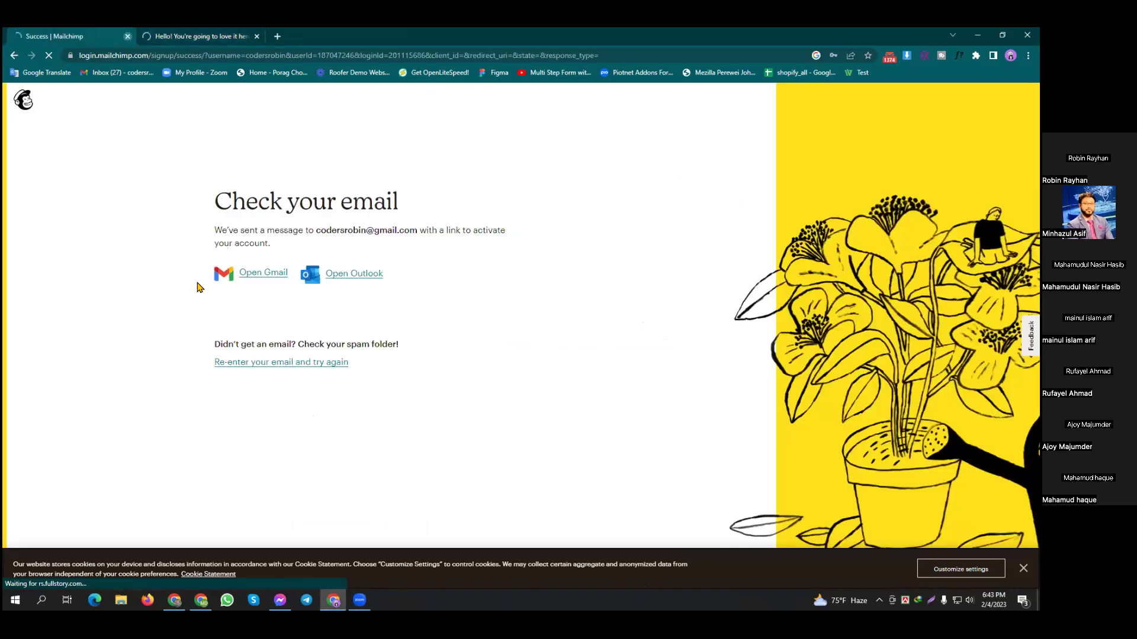
key("ctrl+w")
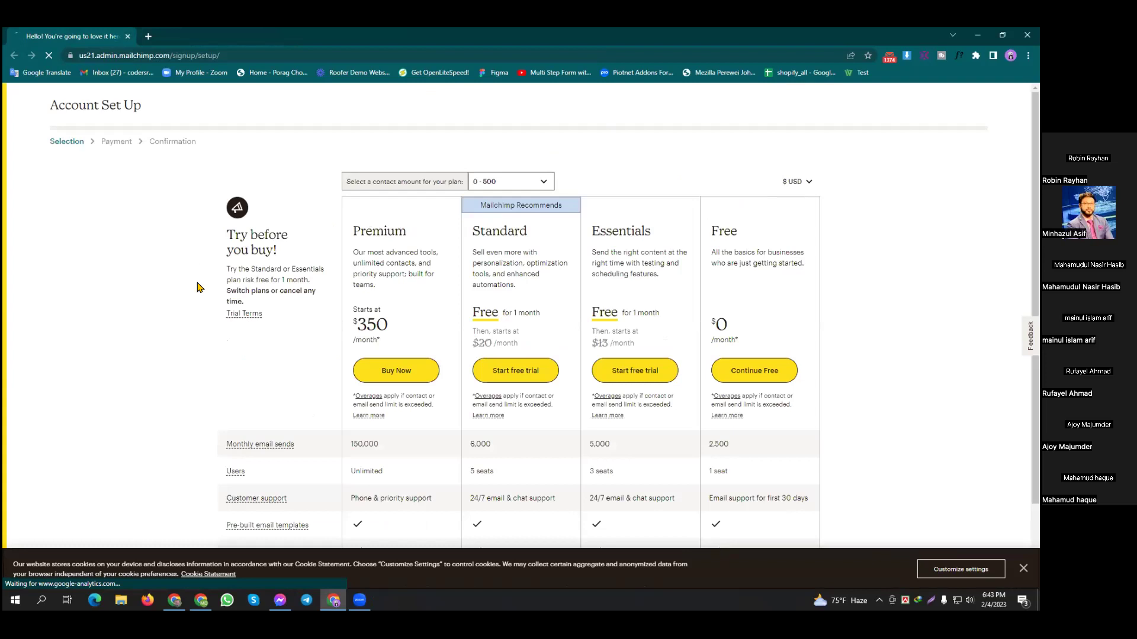
left_click(747, 380)
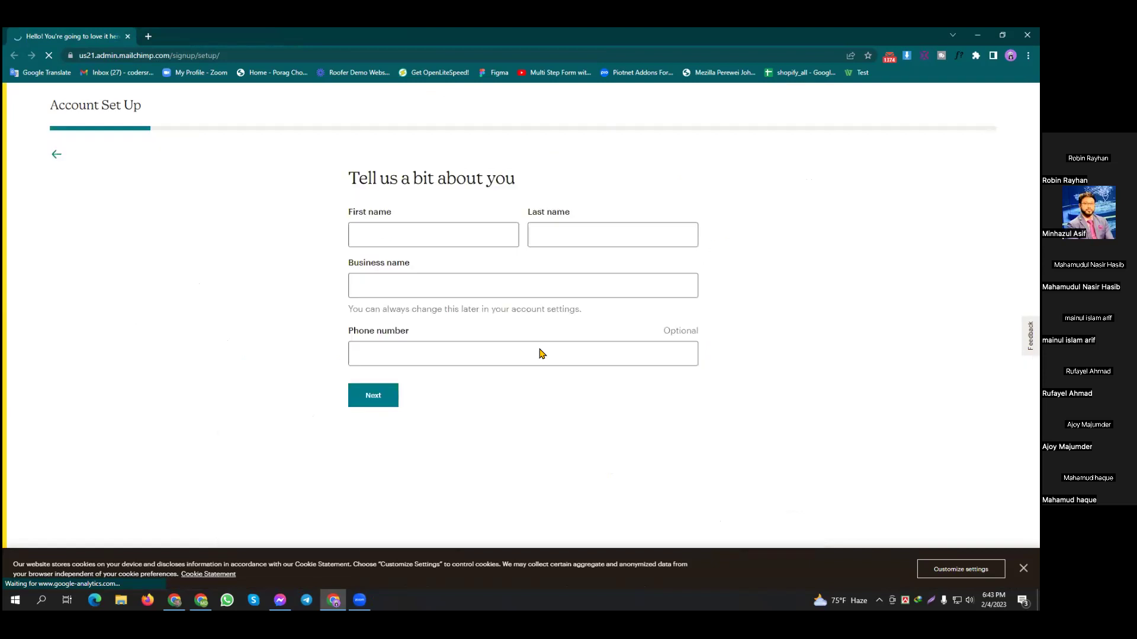
Step: Fill in first name, last name, business name and saved phone number, allow offer calls, and submit
left_click(412, 236)
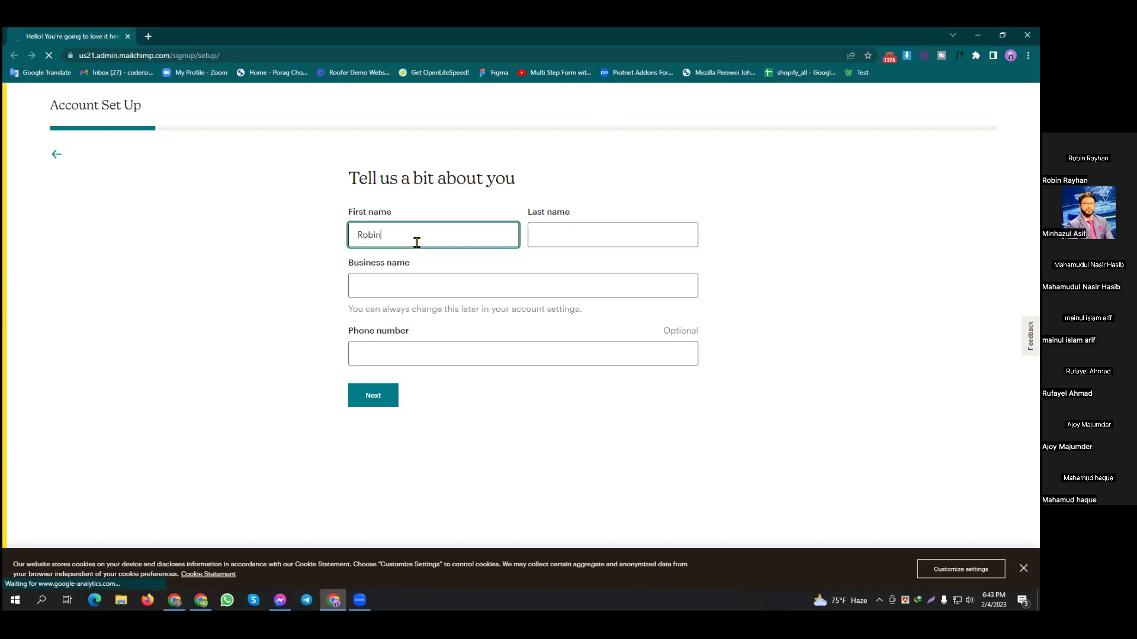
left_click(547, 237)
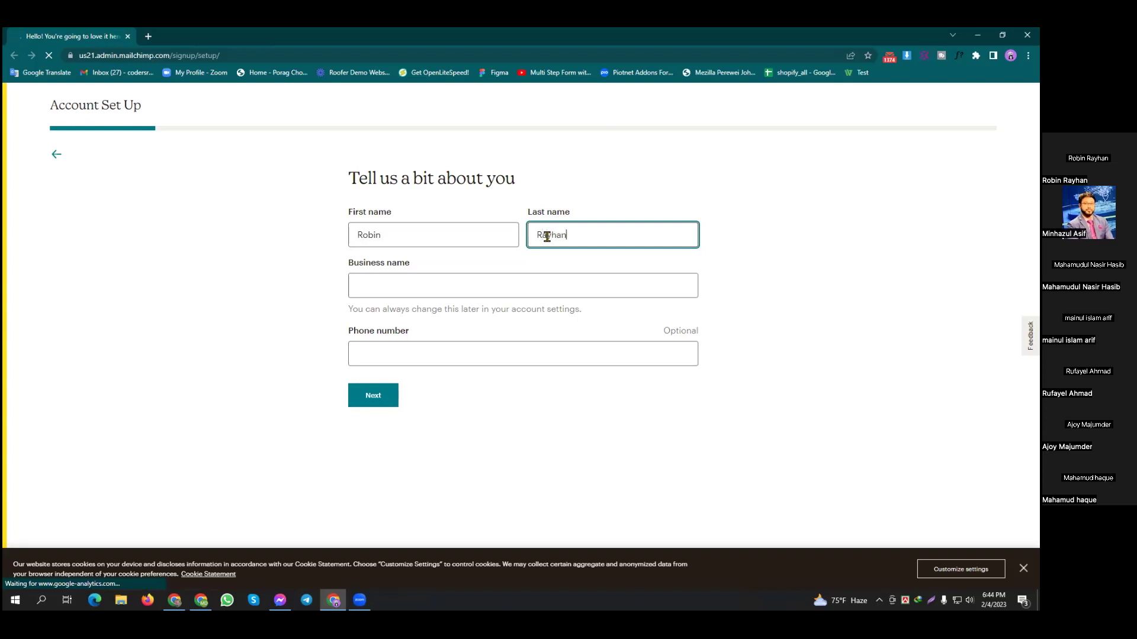
left_click(388, 297)
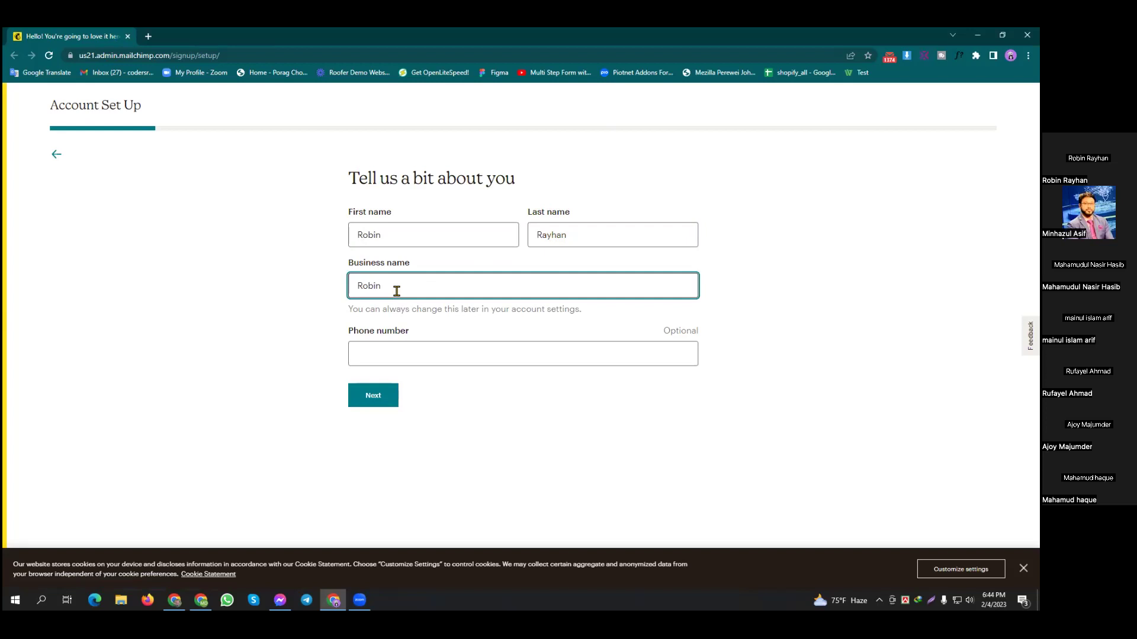
left_click(357, 351)
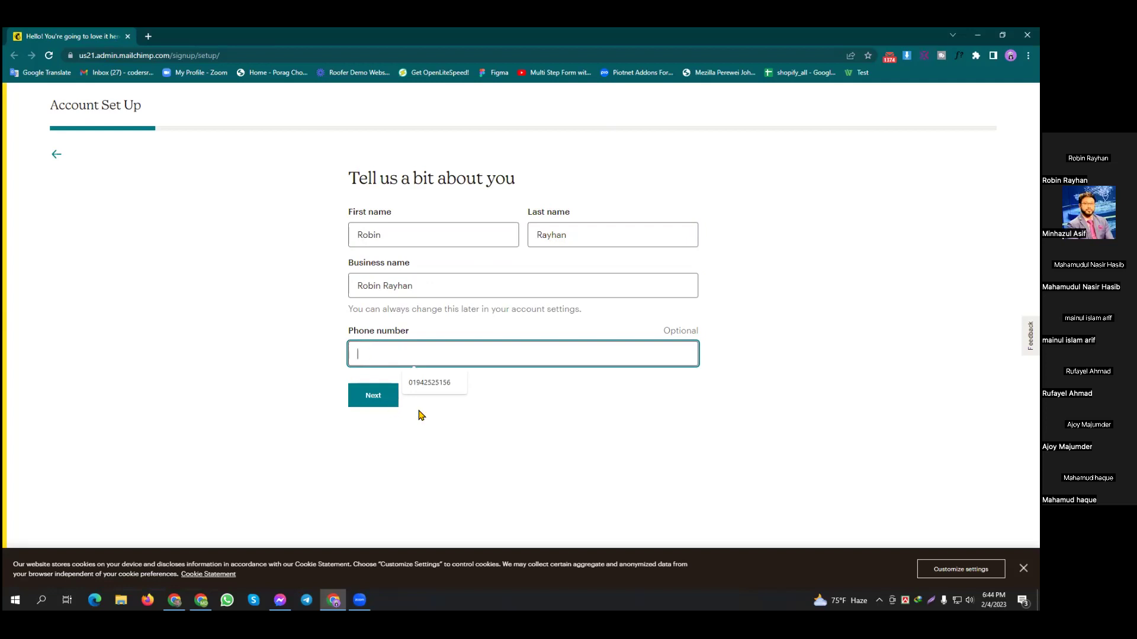
left_click(437, 385)
left_click(355, 381)
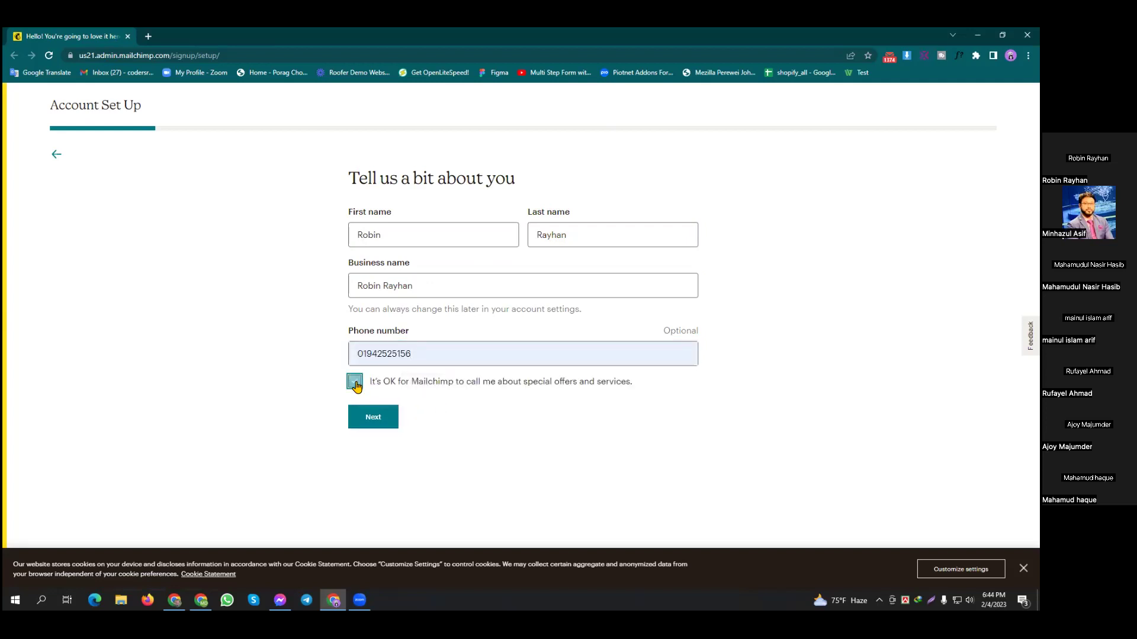
left_click(392, 427)
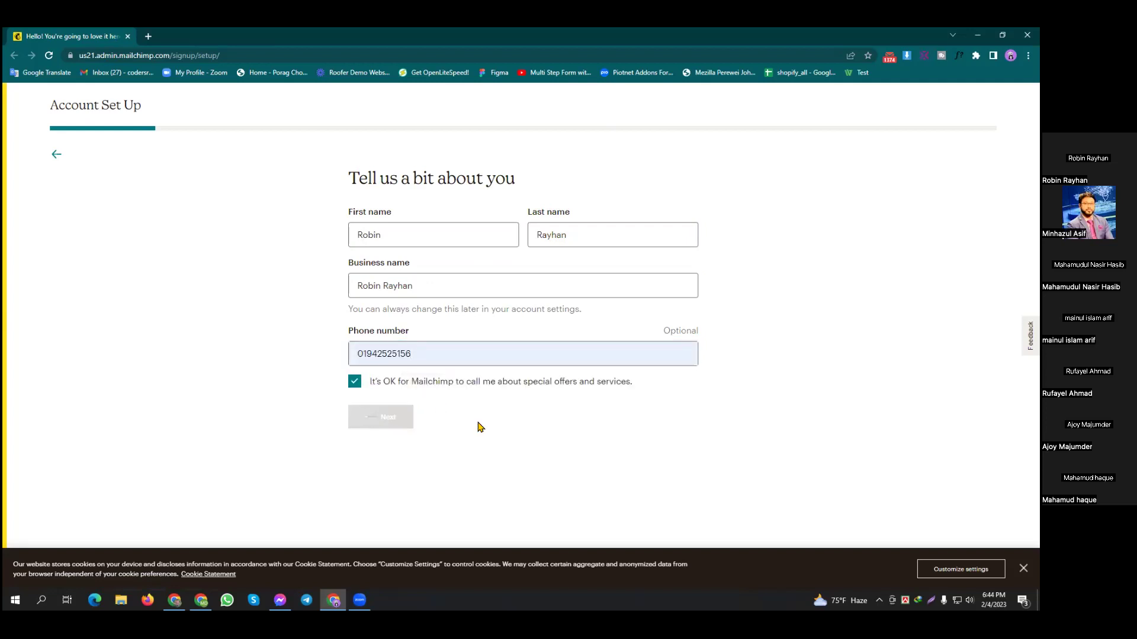
Step: Enter the business street address in Address line 1 and submit it
left_click(387, 272)
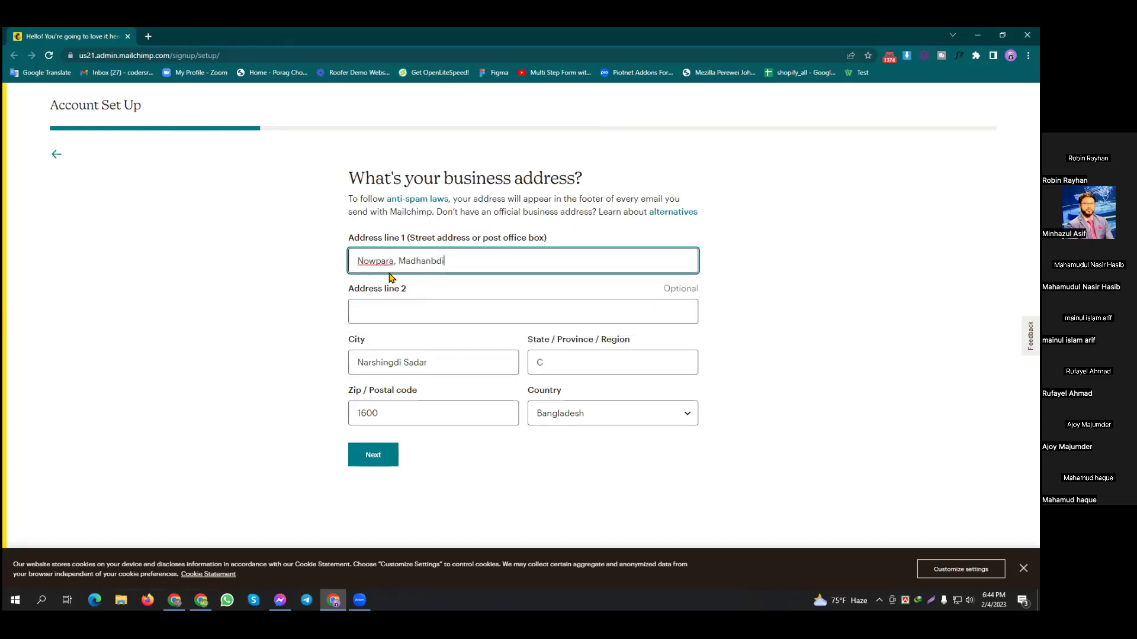
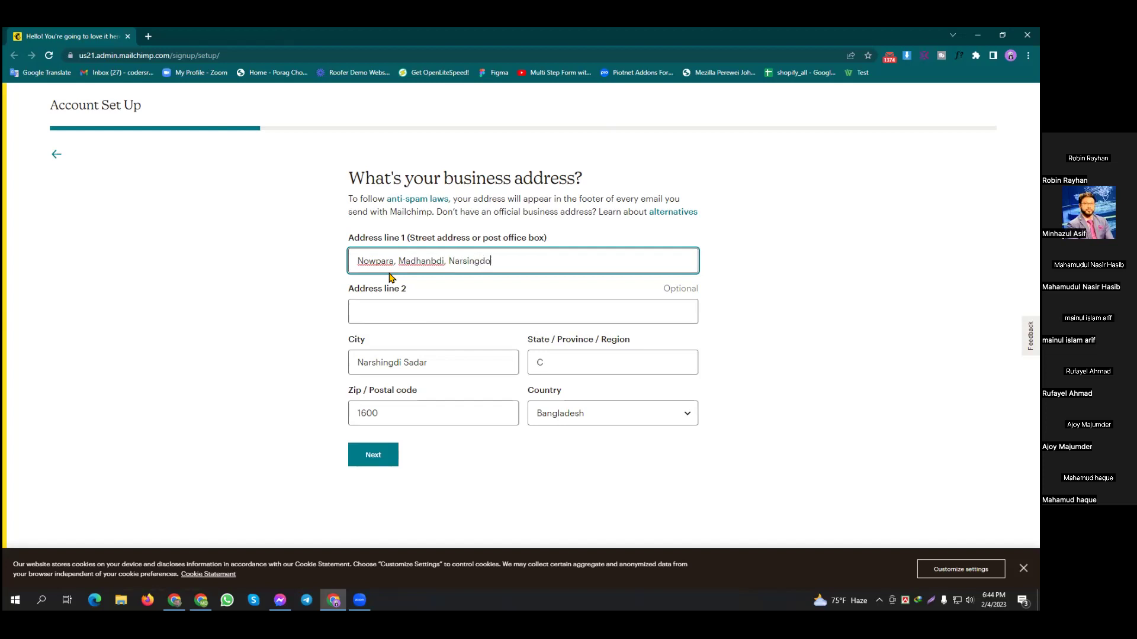
left_click(371, 303)
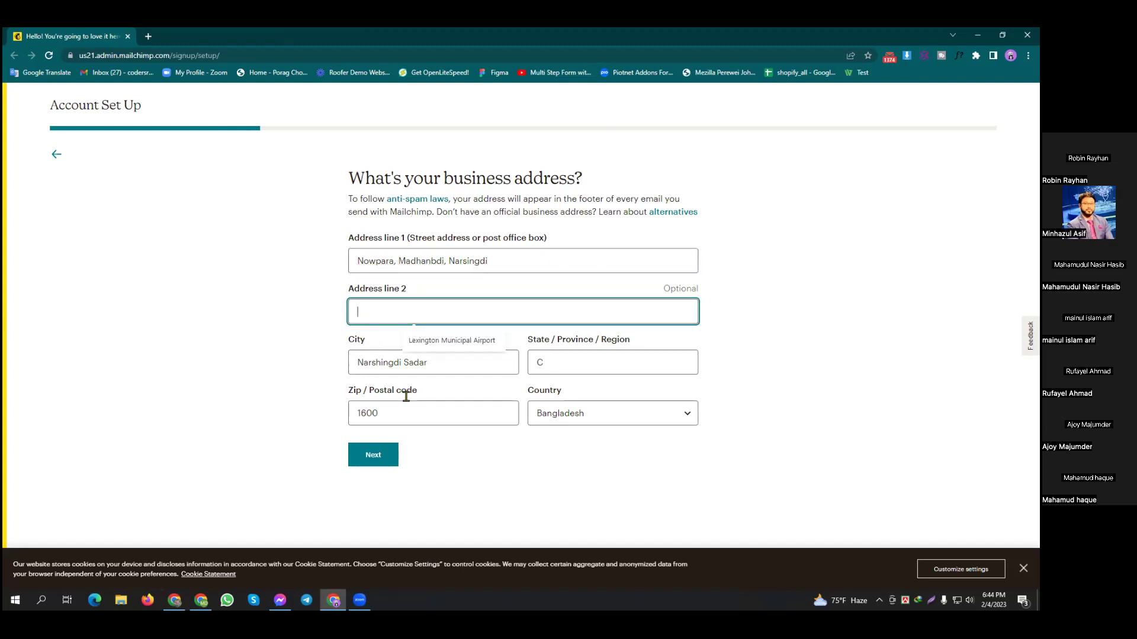
left_click(370, 456)
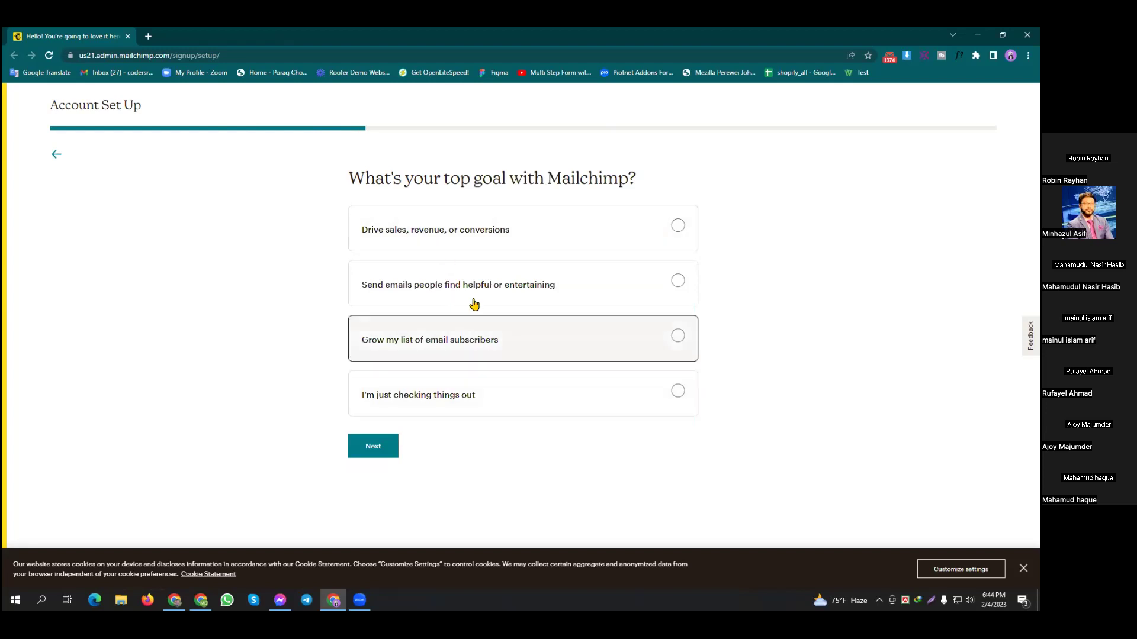
Step: Choose 'Grow my list of email subscribers' as the goal and the 5,001 - 20,000 subscriber range
left_click(482, 354)
left_click(386, 453)
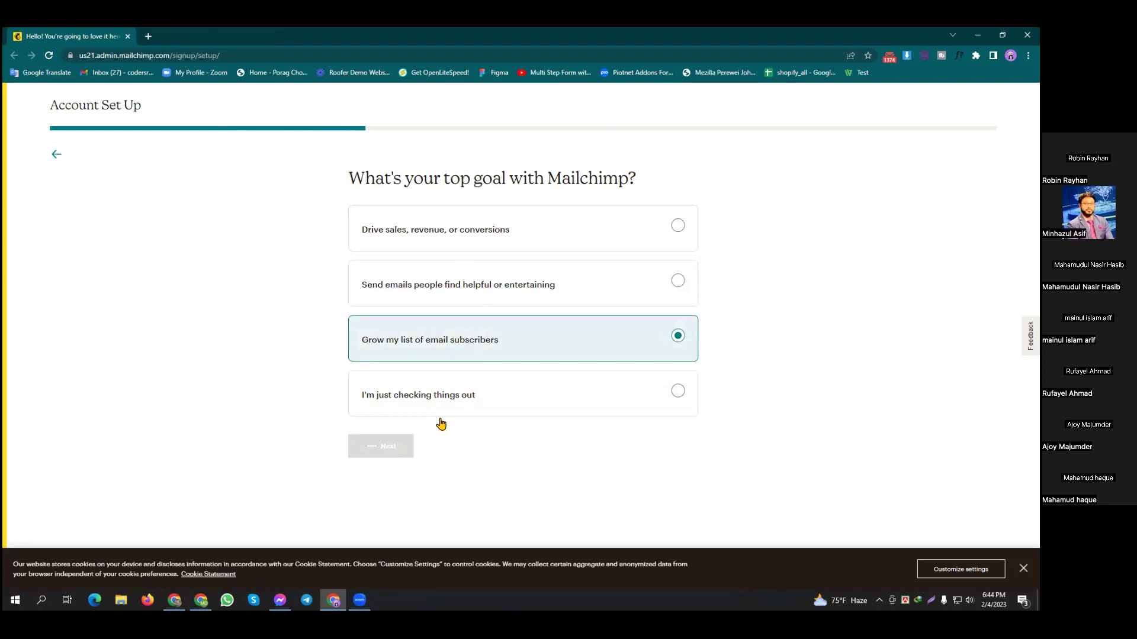
scroll(450, 337, "down", 1)
left_click(453, 382)
left_click(367, 536)
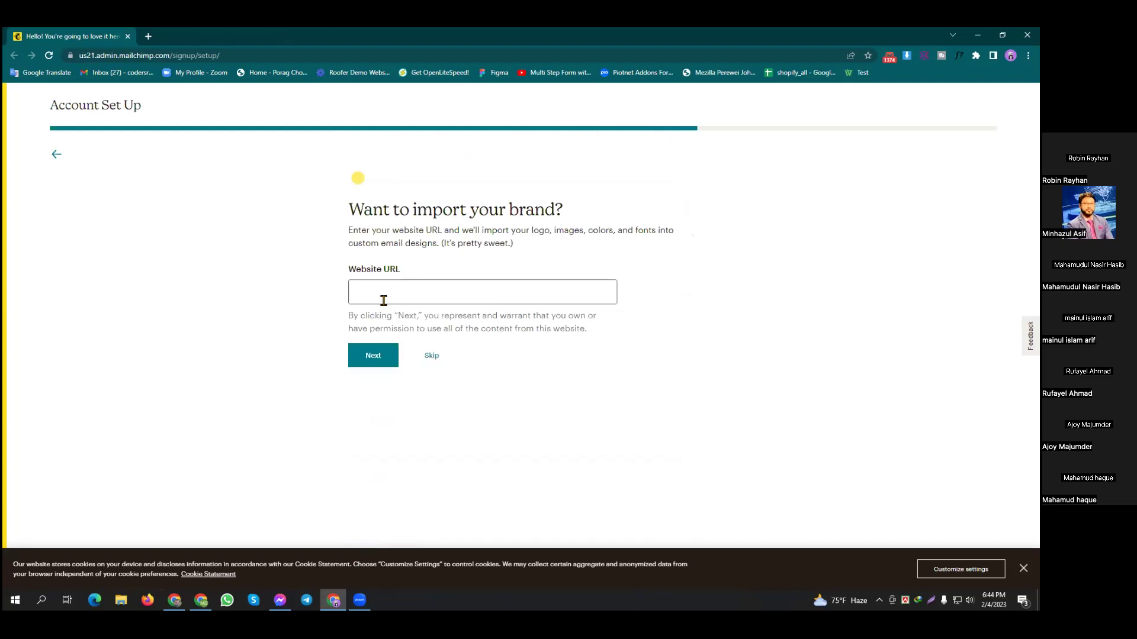
Step: Copy the store's website address from a new tab and submit it as the Website URL
left_click(385, 299)
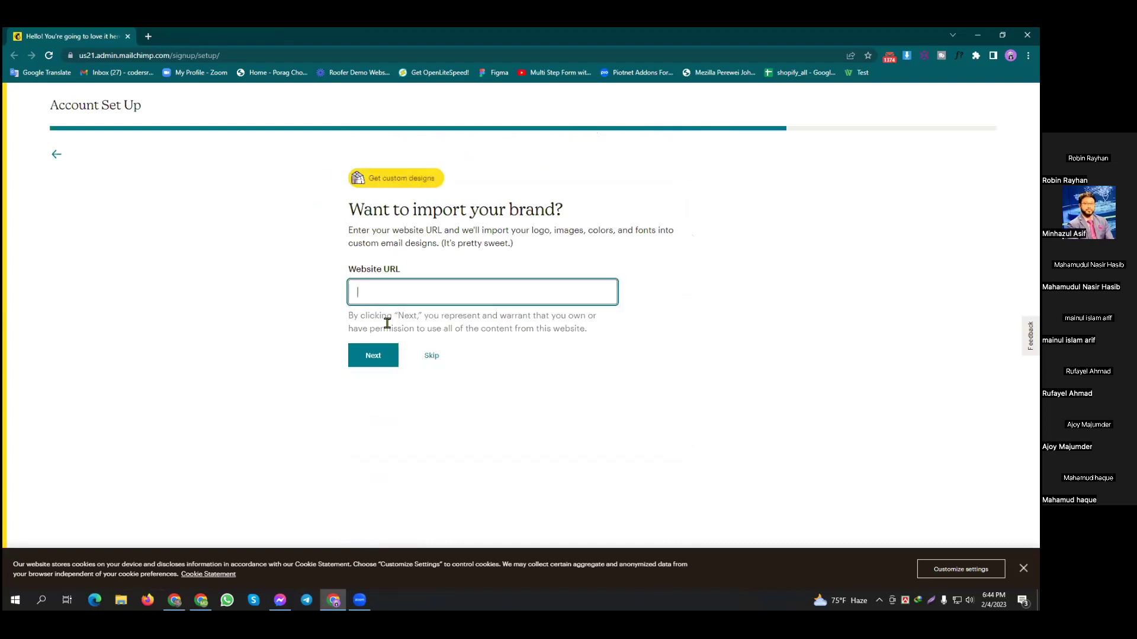
left_click(148, 37)
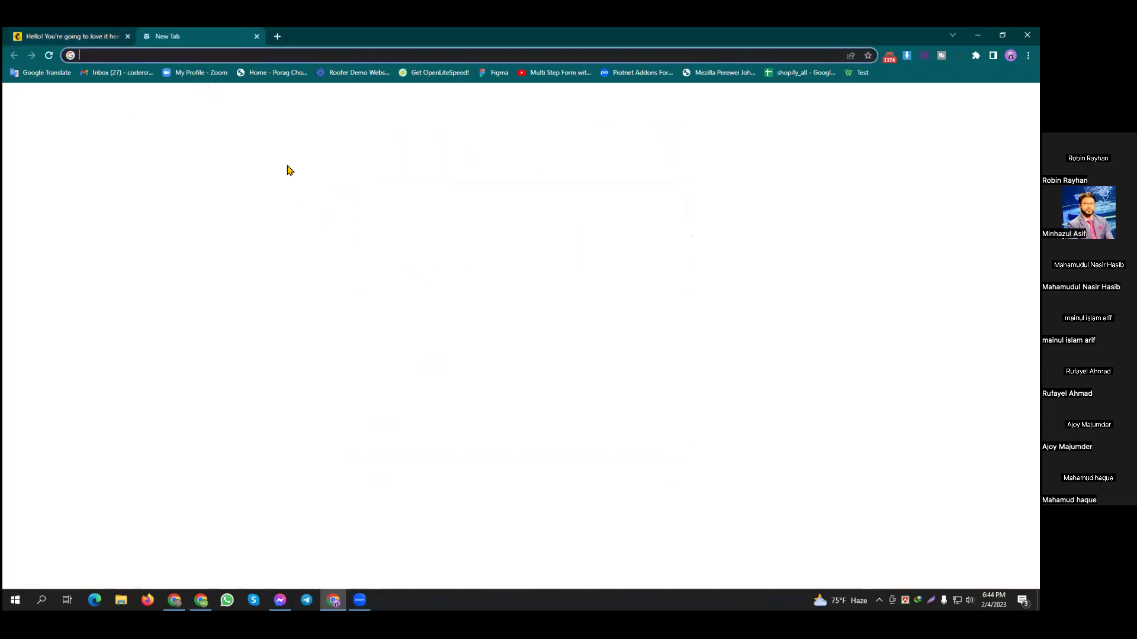
type("developersrobin.com")
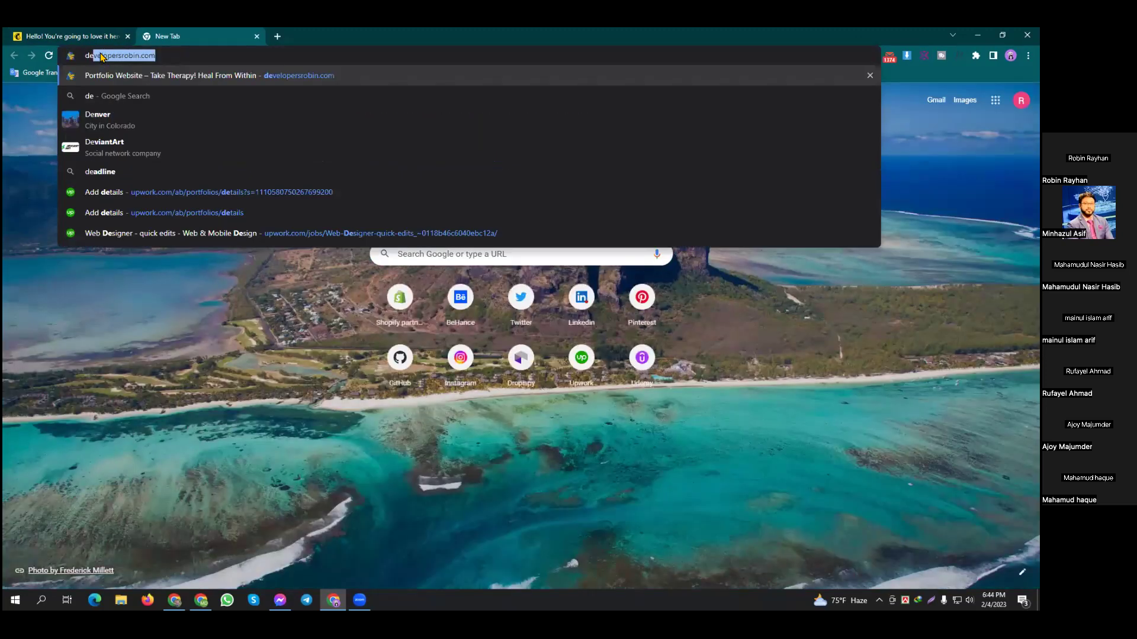
right_click(103, 57)
left_click(126, 114)
left_click(87, 35)
left_click(378, 289)
key("ctrl+v")
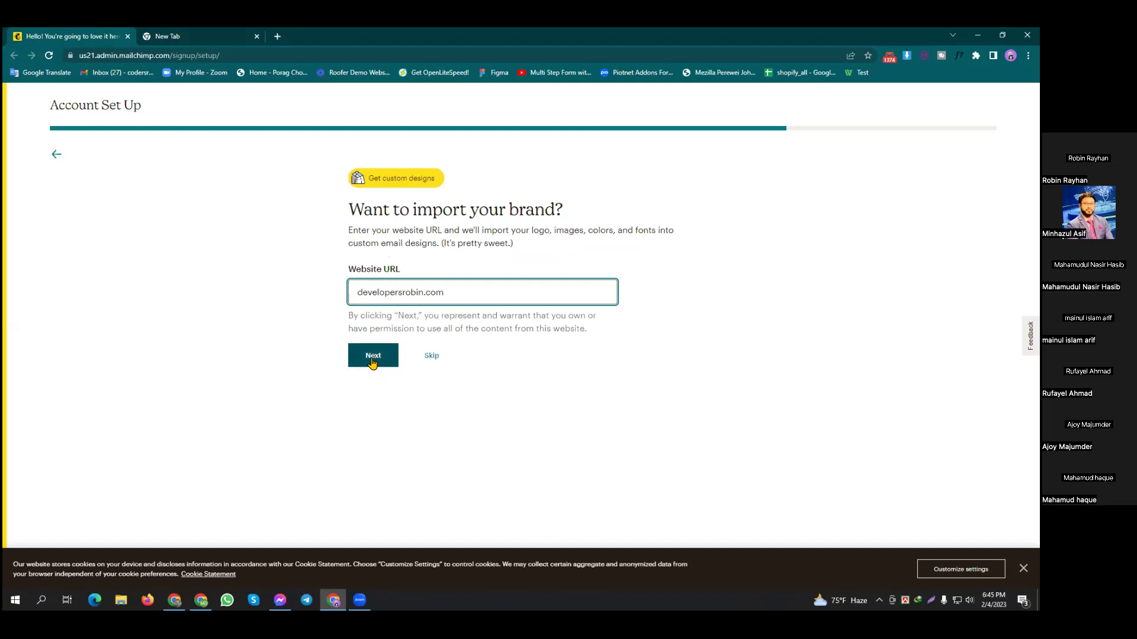
left_click(373, 359)
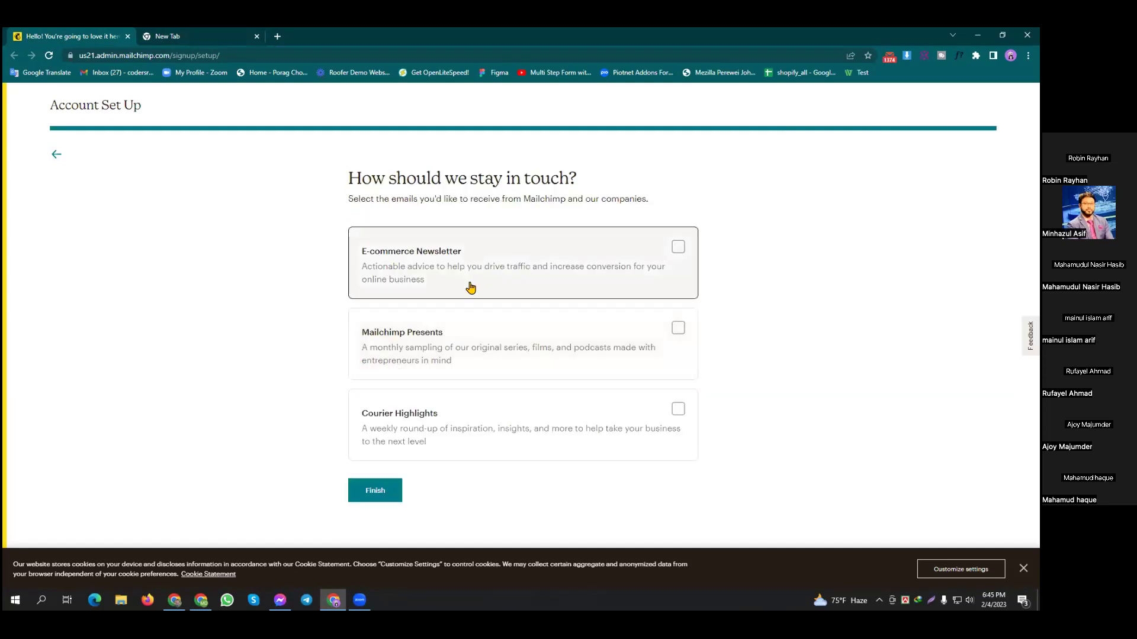
Step: Subscribe to the E-commerce Newsletter, finish setup, and bookmark the Mailchimp Home dashboard
left_click(474, 273)
left_click(386, 482)
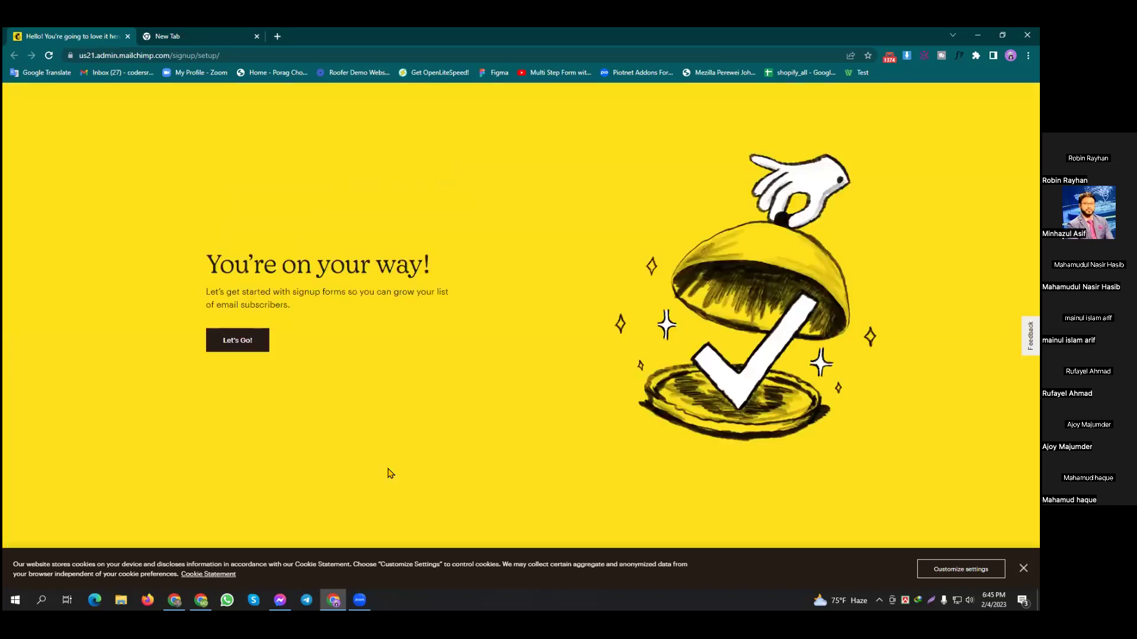
left_click(226, 346)
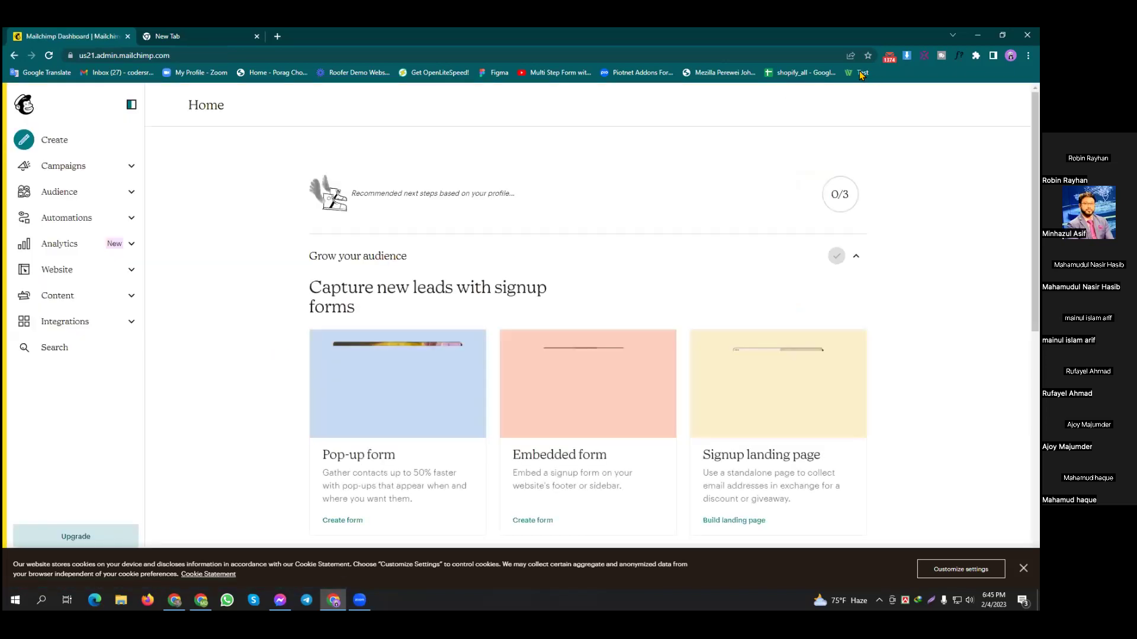
left_click(868, 55)
left_click(801, 154)
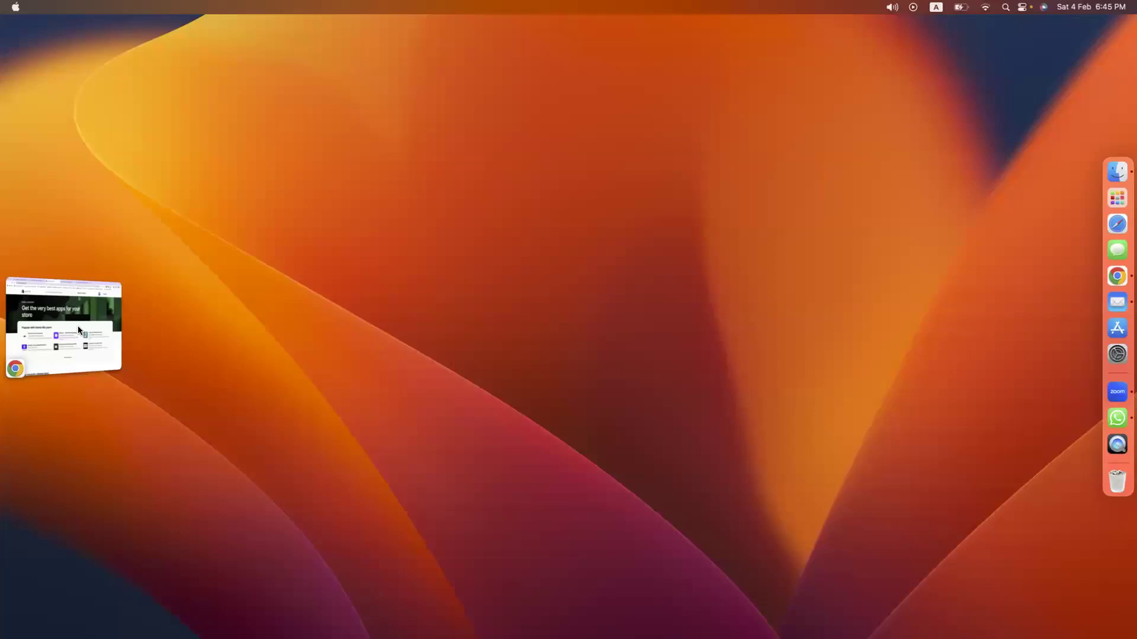
Step: Open mailchimp.com in a new tab beside the App Store, correcting the misspelled address
left_click(78, 330)
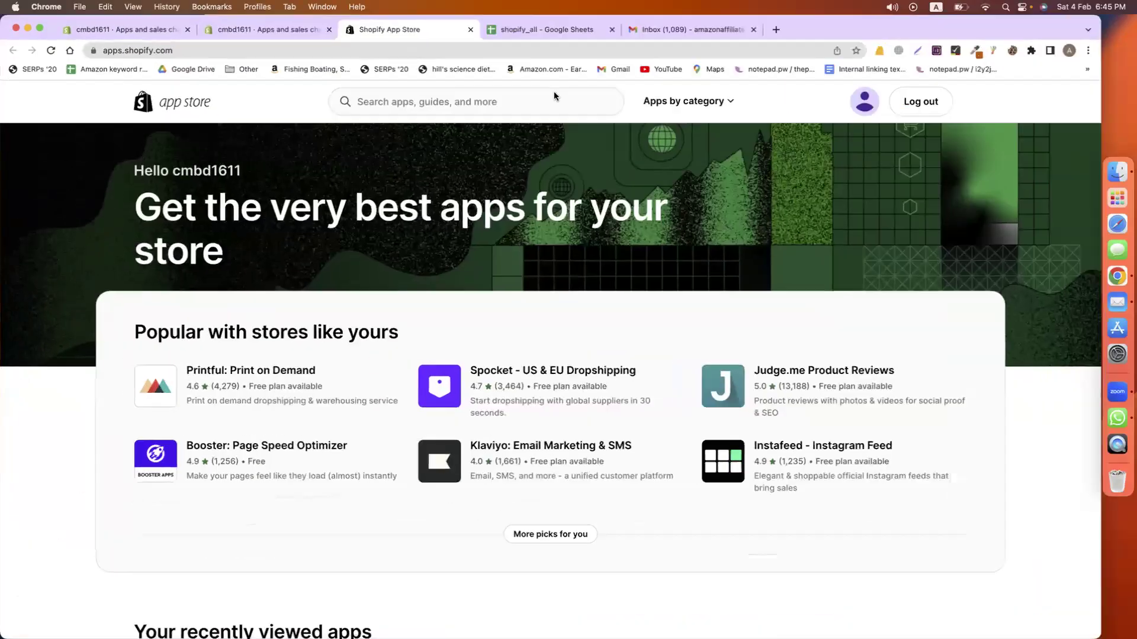
left_click(428, 96)
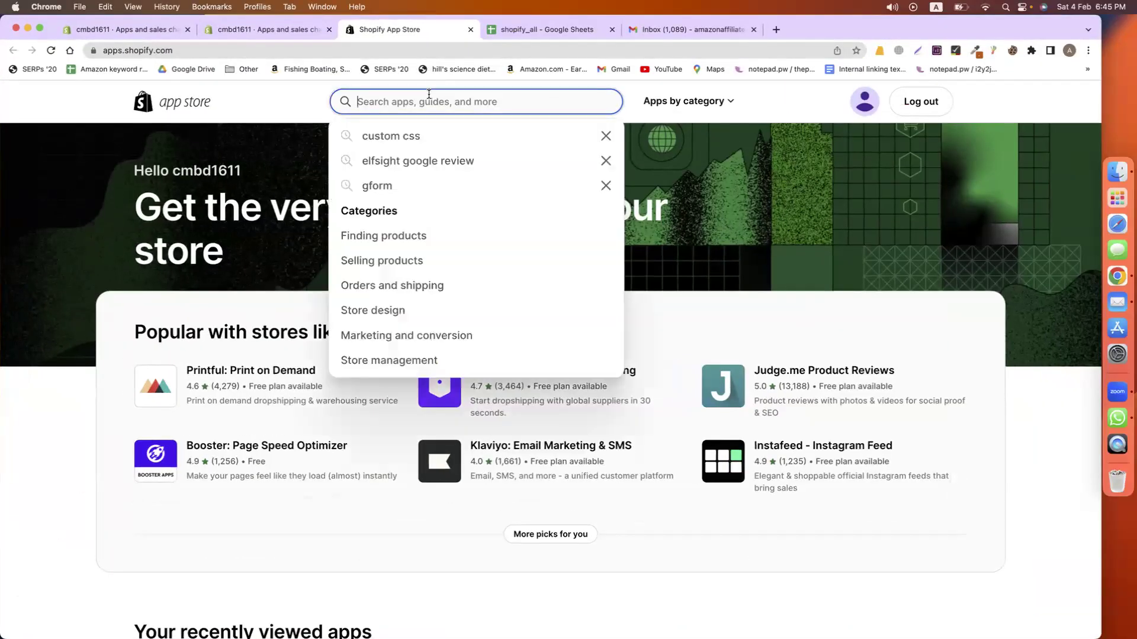
key("super+t")
type("mialchimp.com")
key("Return")
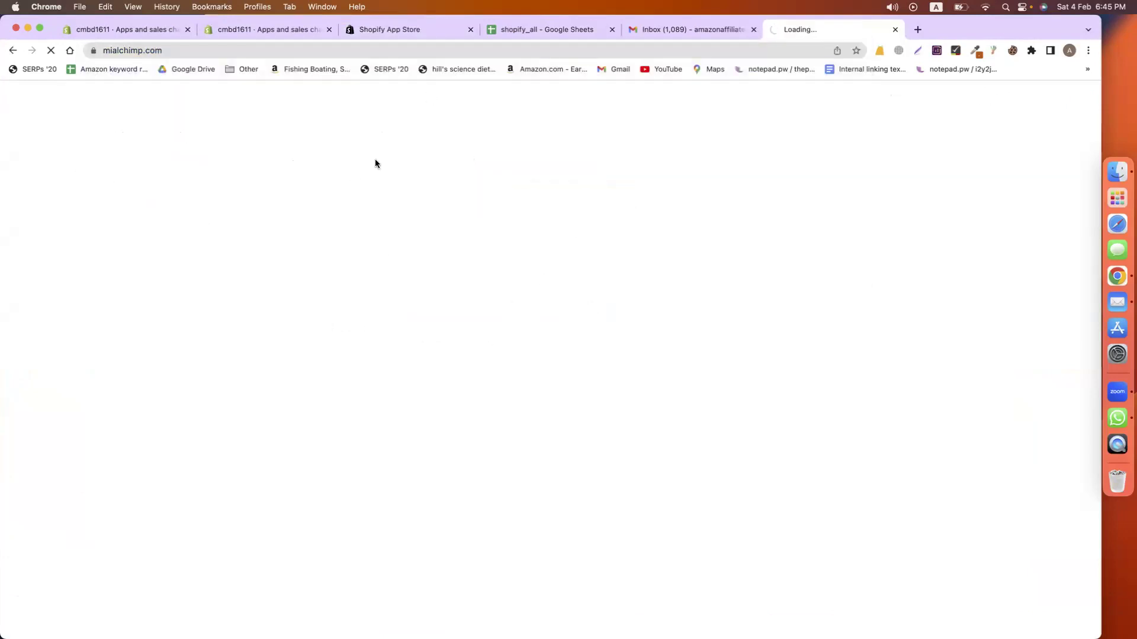
left_click_drag(805, 31, 580, 31)
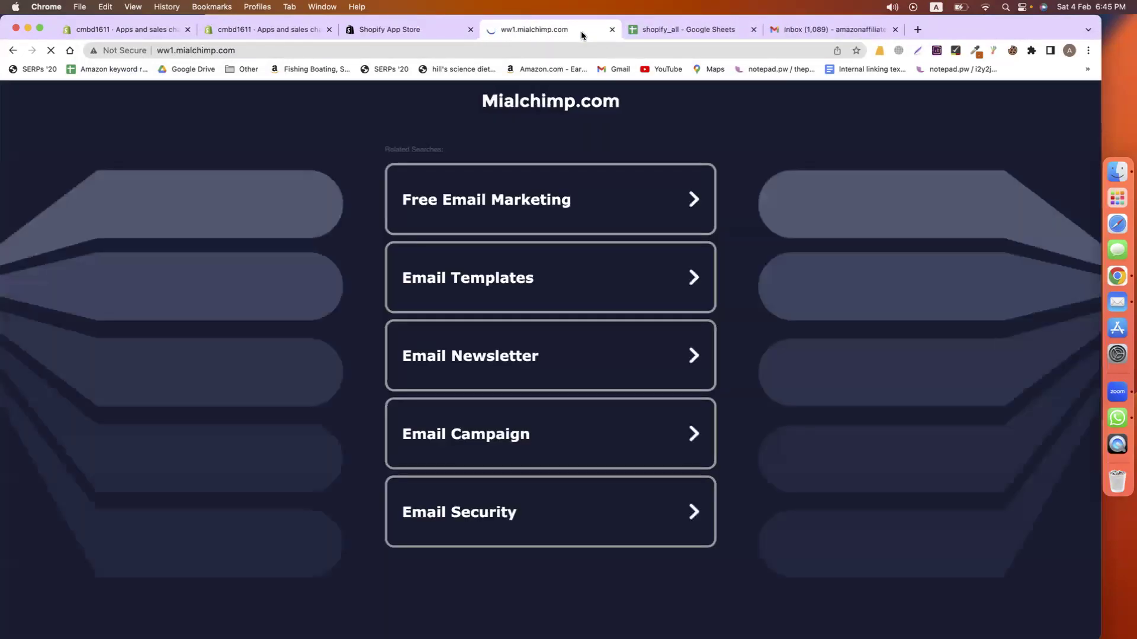
left_click(447, 48)
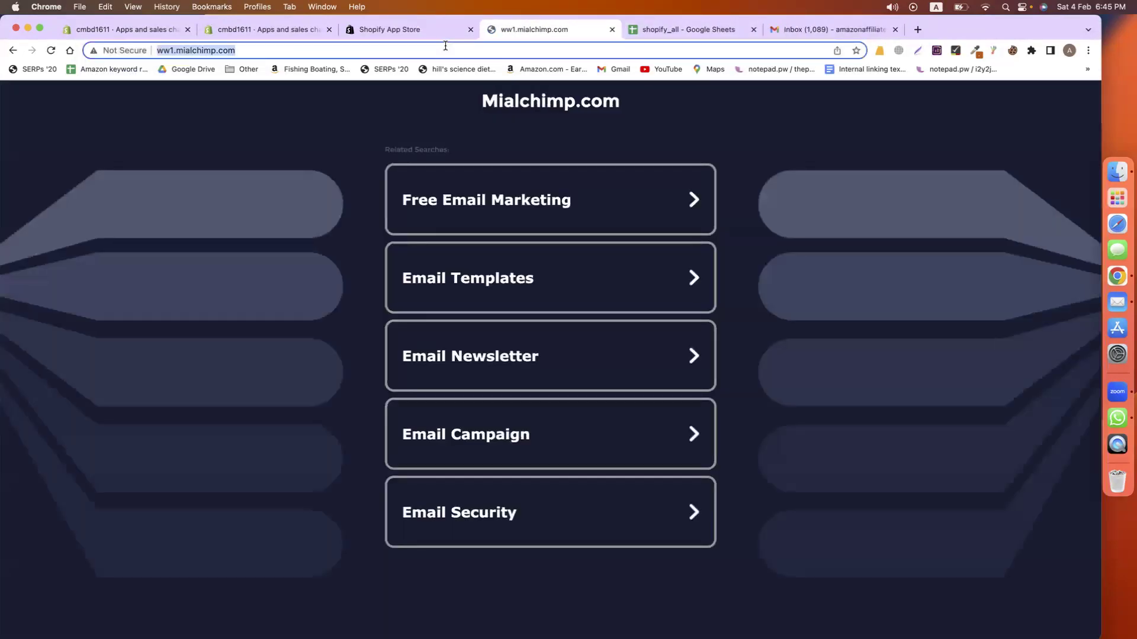
type("mail")
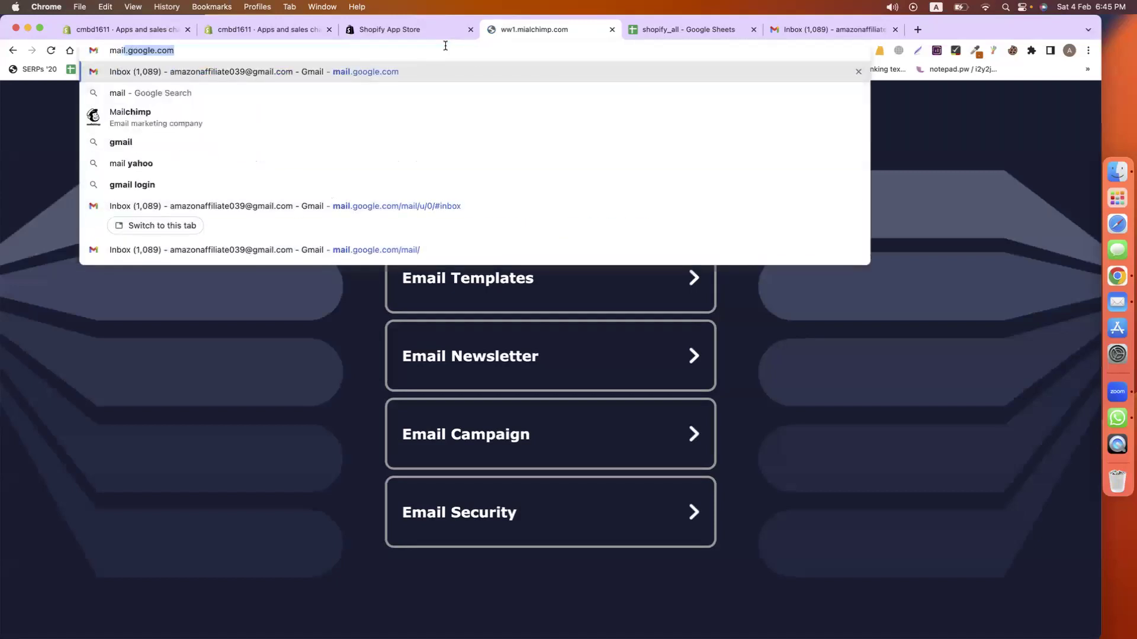
key("BackSpace")
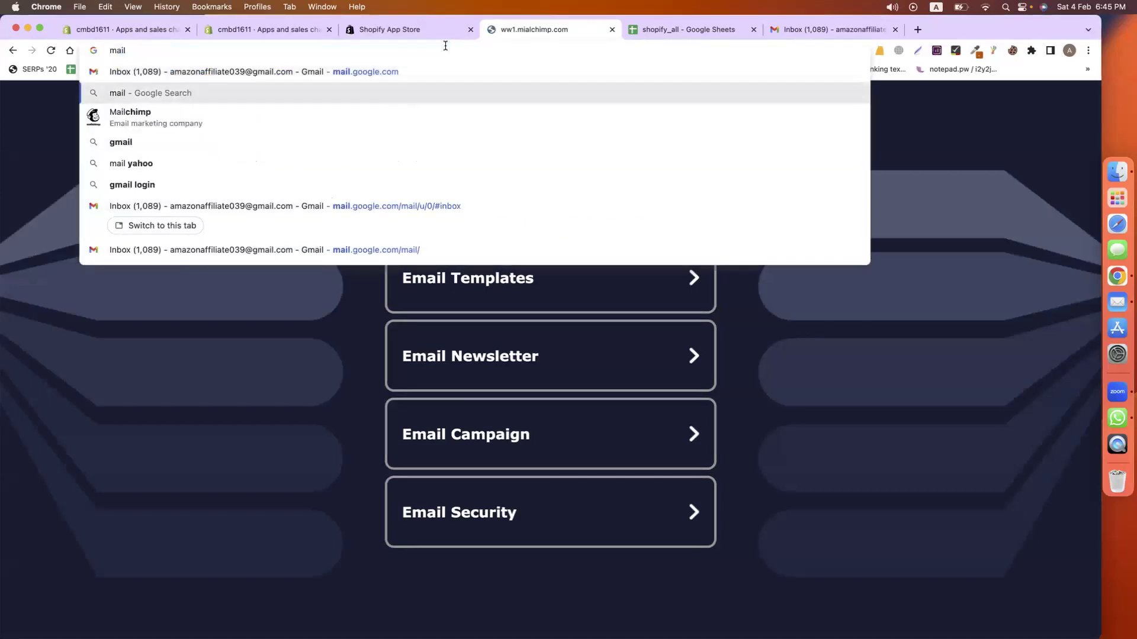
key("Down")
type(".com")
key("Return")
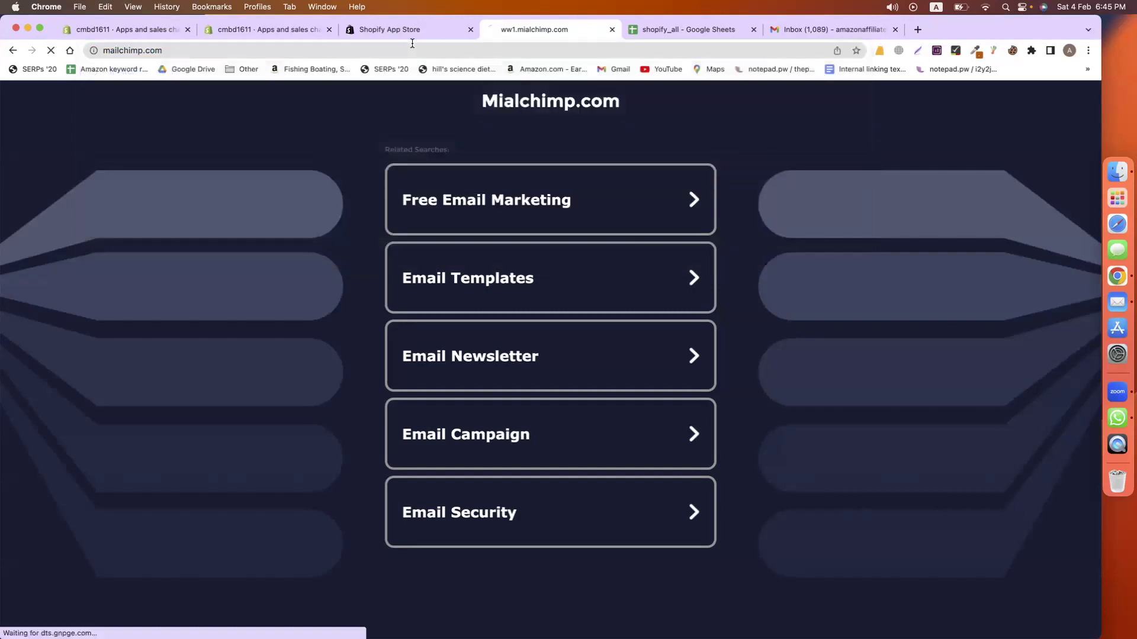
Step: Search the App Store for 'mailchimp', open the Mailchimp: Email Marketing listing, and go to Mailchimp's Log In page
left_click(410, 30)
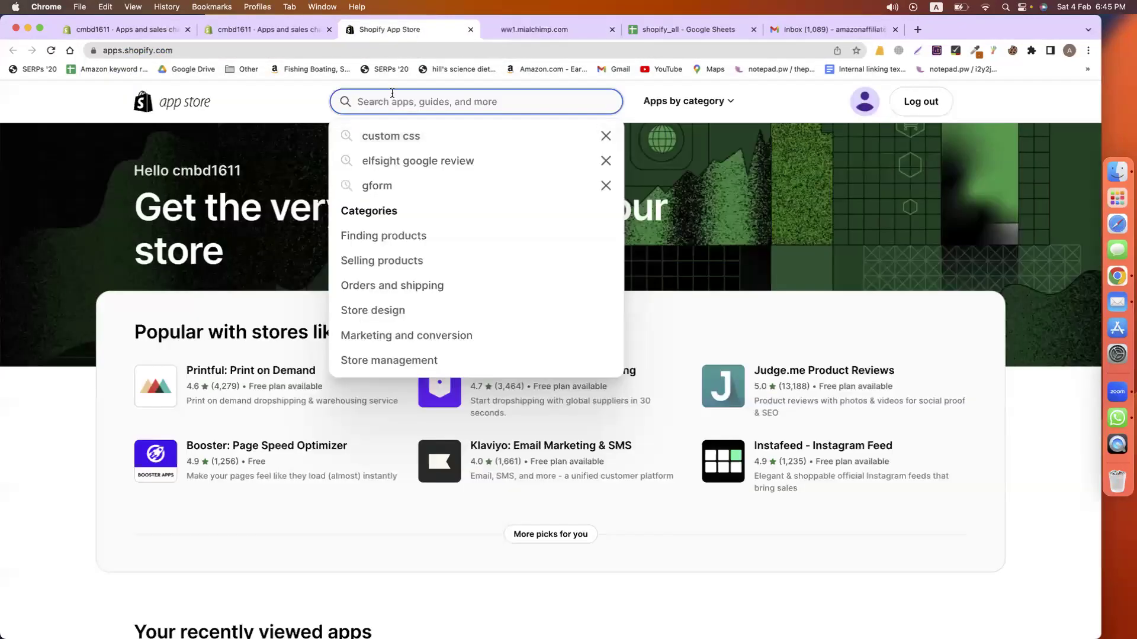
type("mailchimp")
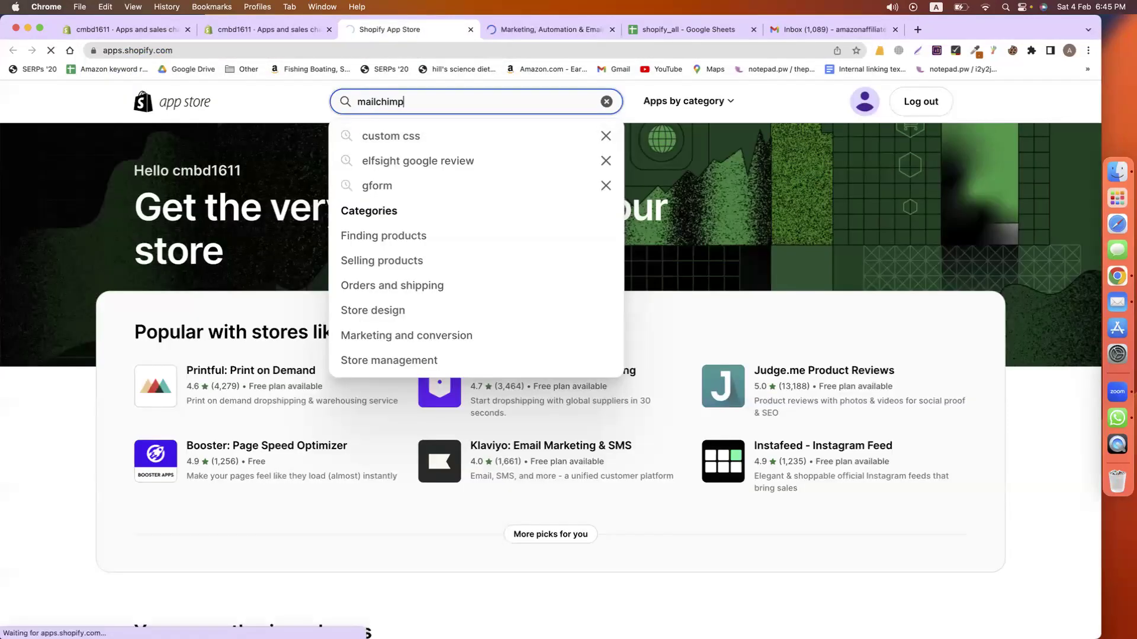
key("Return")
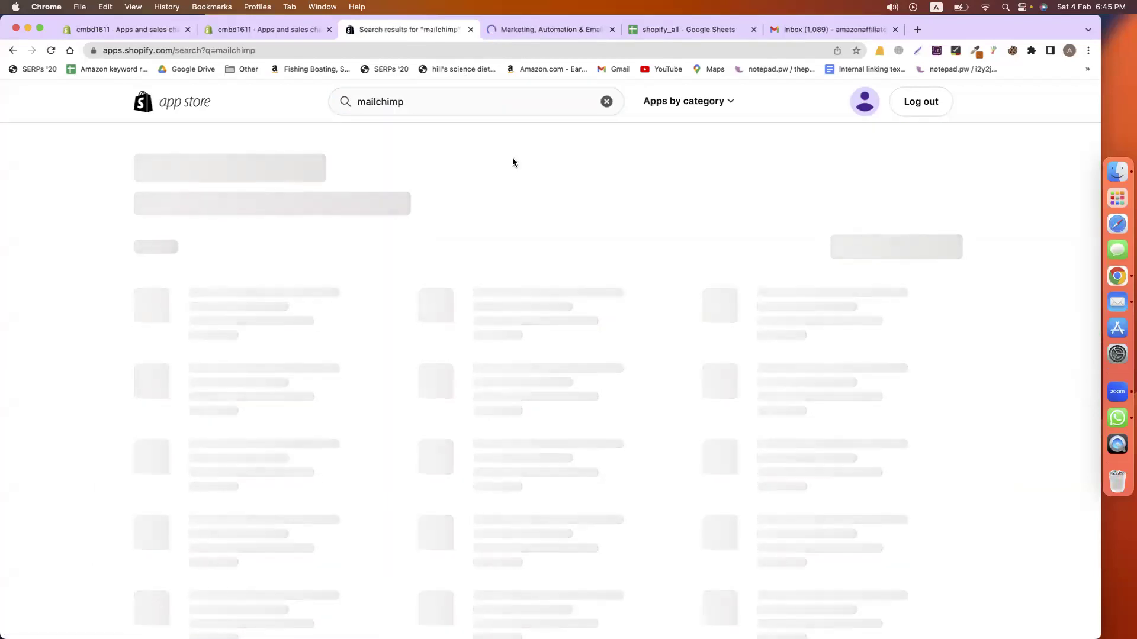
left_click(257, 277)
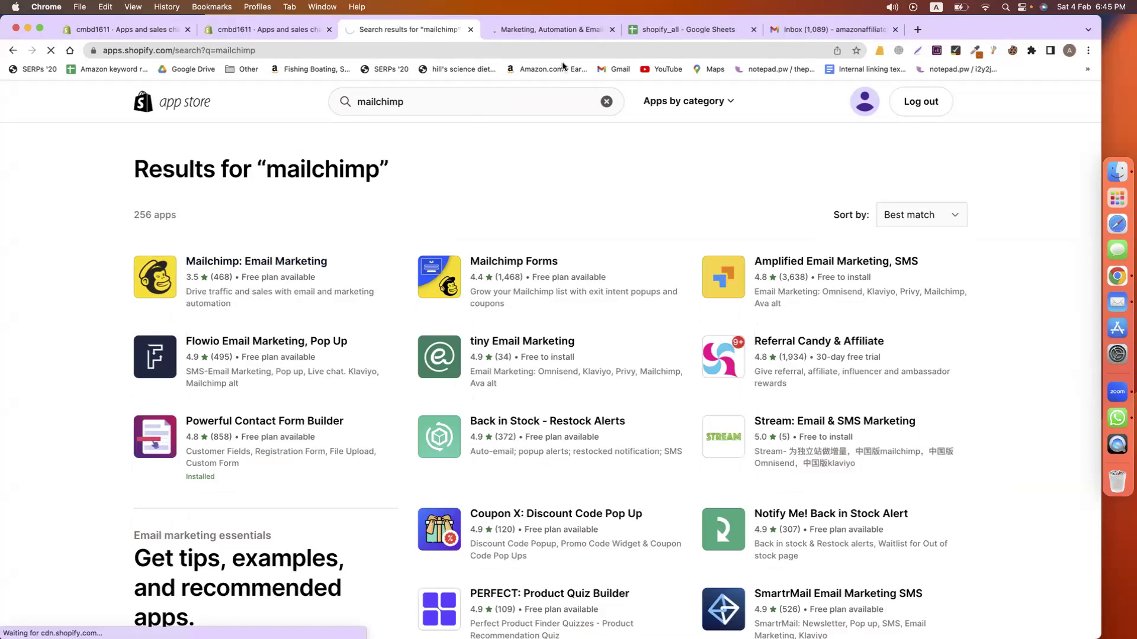
left_click(538, 33)
left_click(943, 145)
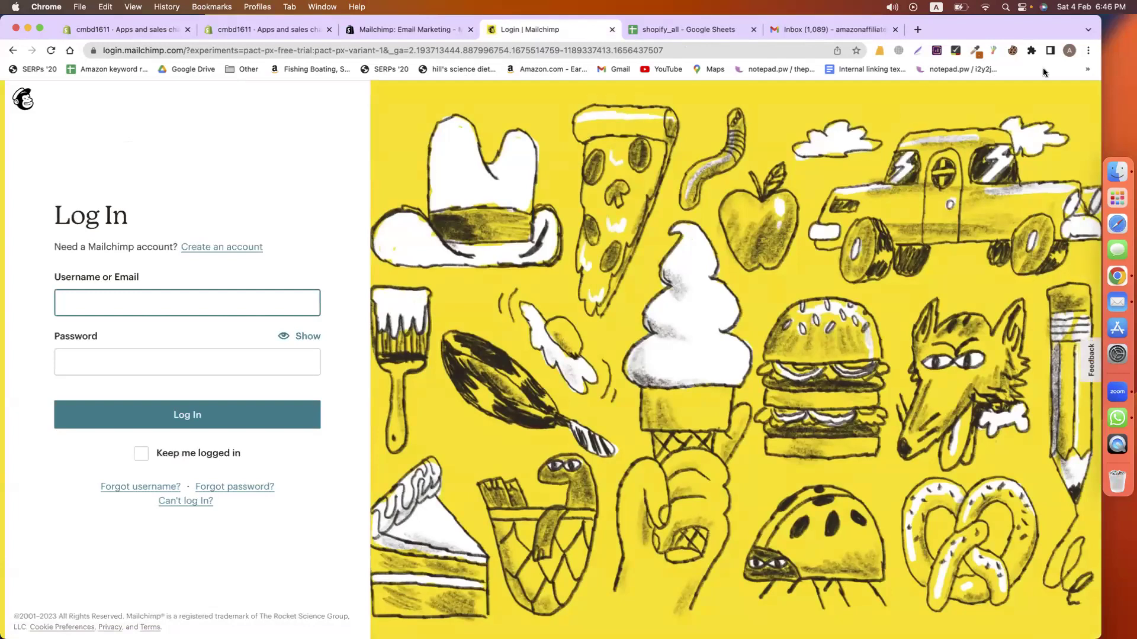
Step: Copy the signed-in Google account e-mail address from the account management page
left_click(1070, 52)
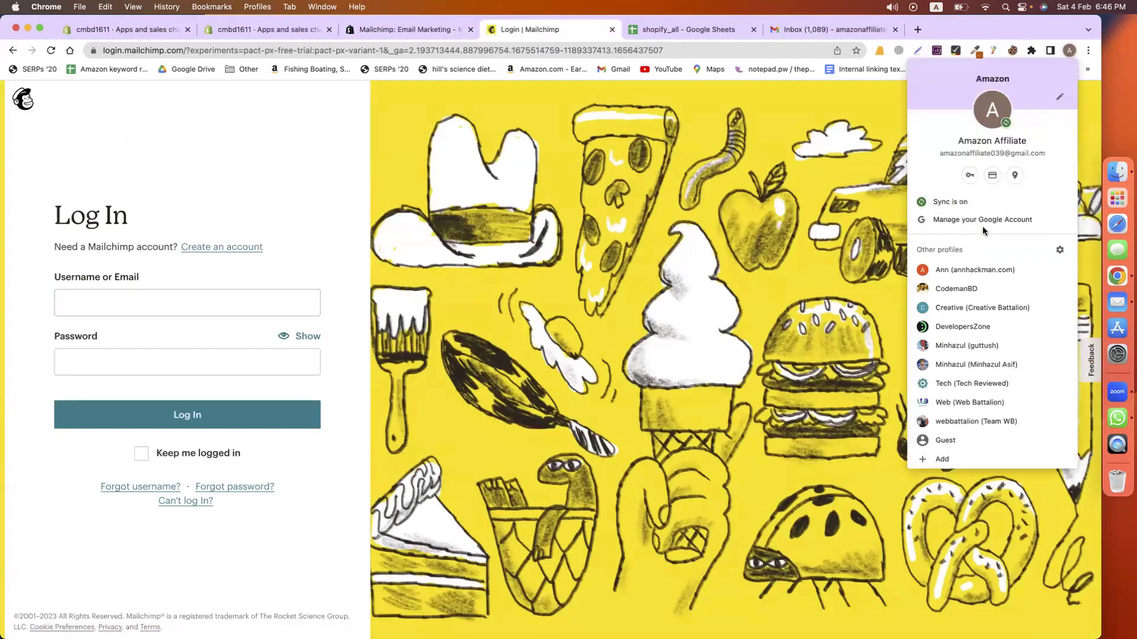
left_click(982, 220)
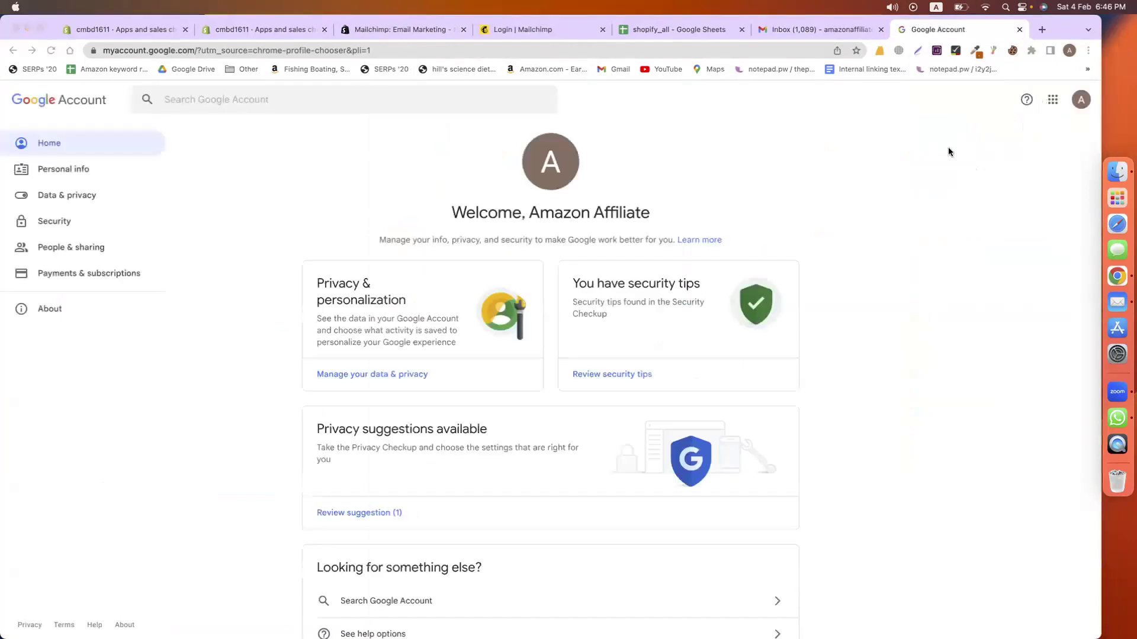
left_click(1080, 100)
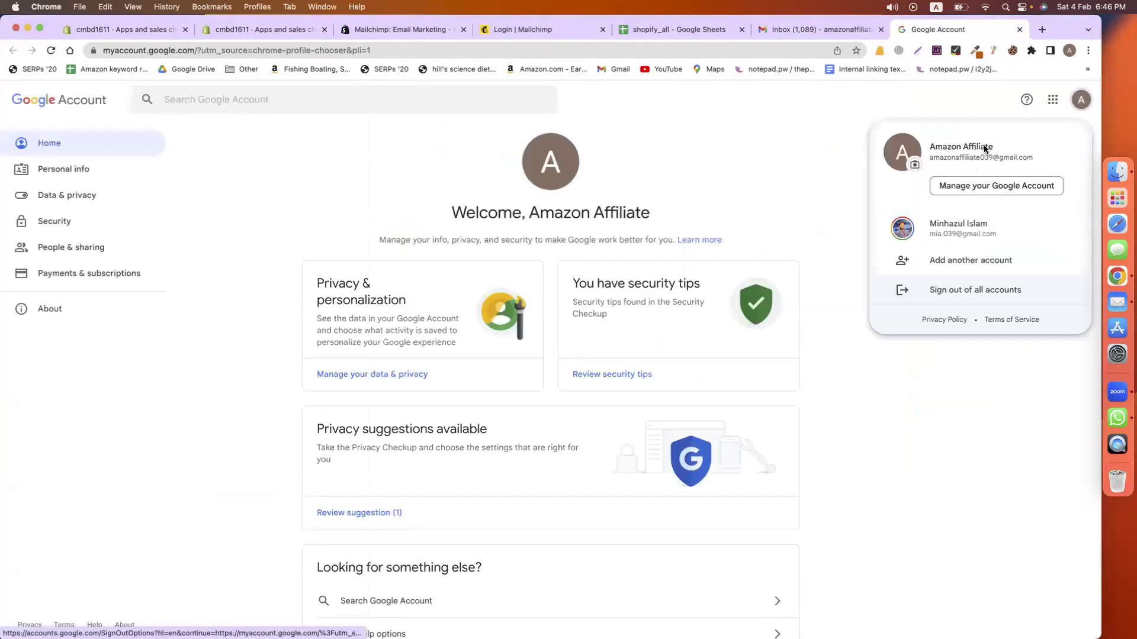
triple_click(954, 157)
right_click(955, 158)
left_click(897, 183)
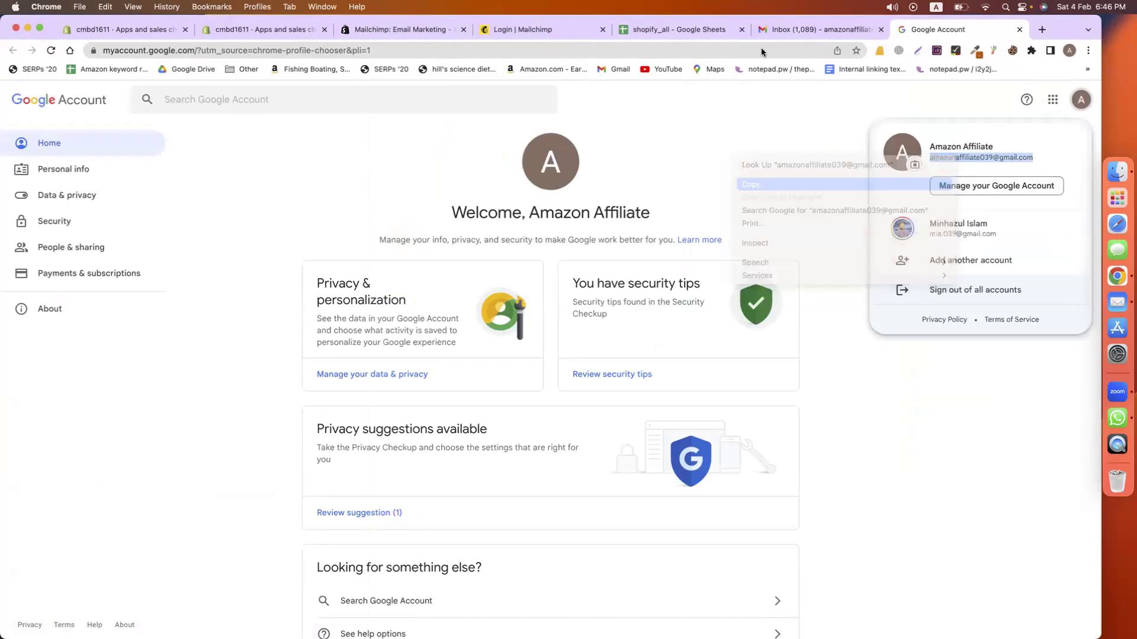
Step: Log in to Mailchimp with that username, decline saving the password, and add the app from its listing
left_click(538, 30)
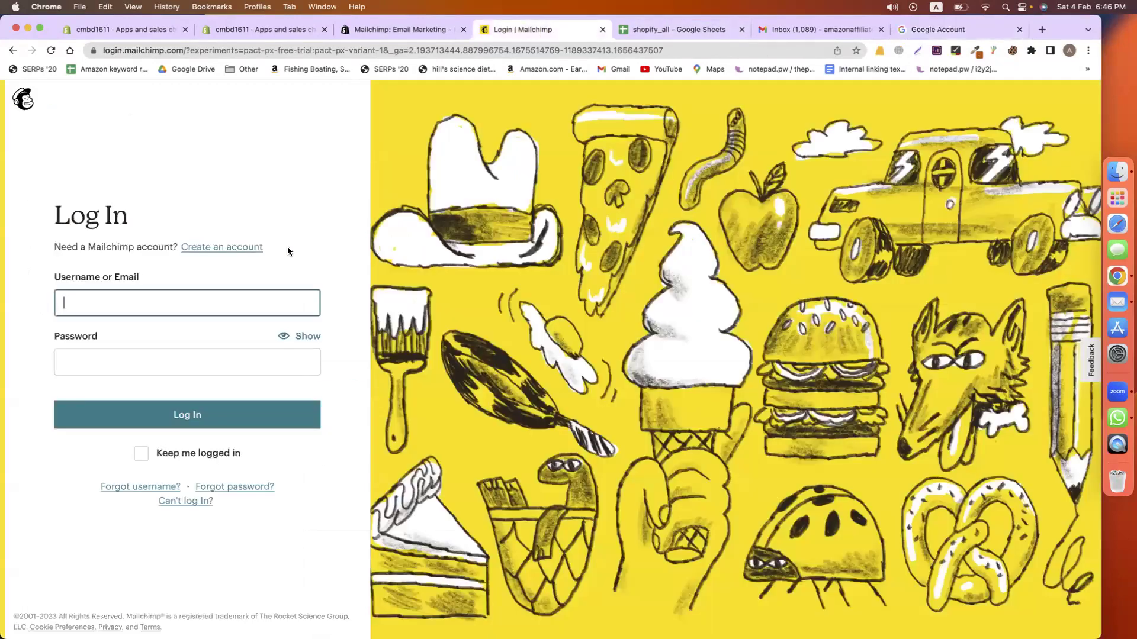
key("super+v")
left_click_drag(154, 304, 213, 304)
key("BackSpace")
left_click(108, 357)
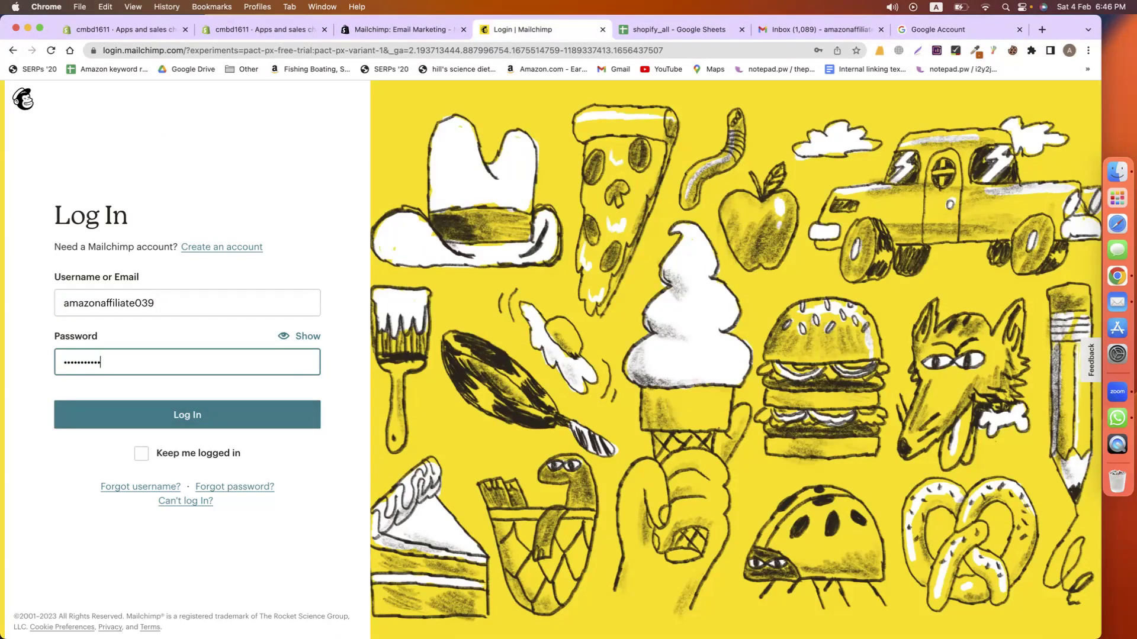
key("Return")
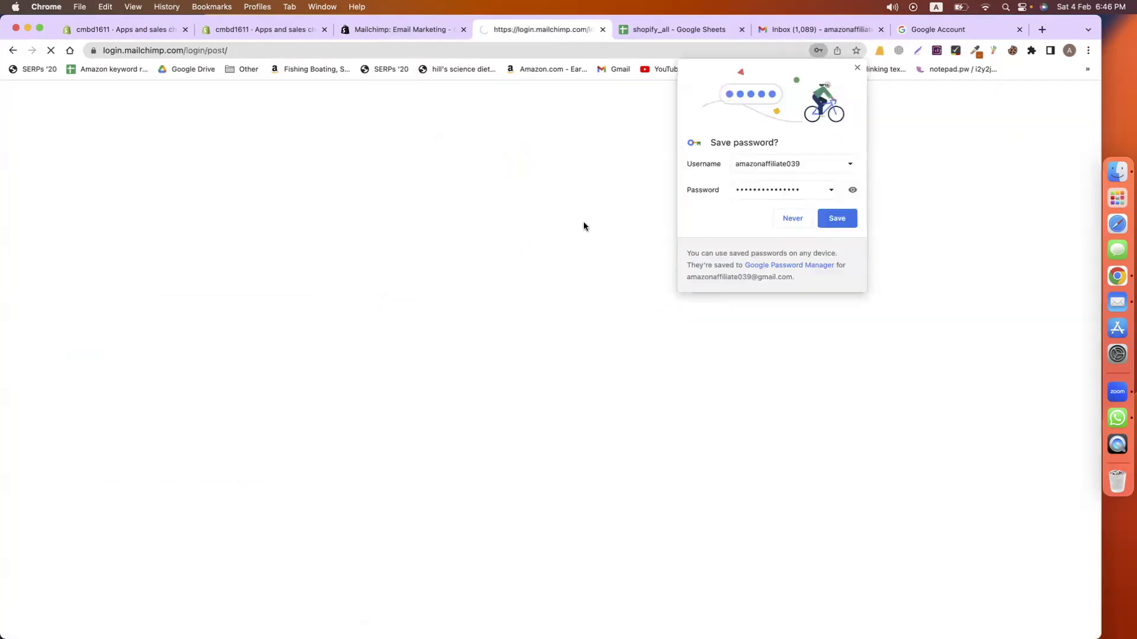
left_click(793, 219)
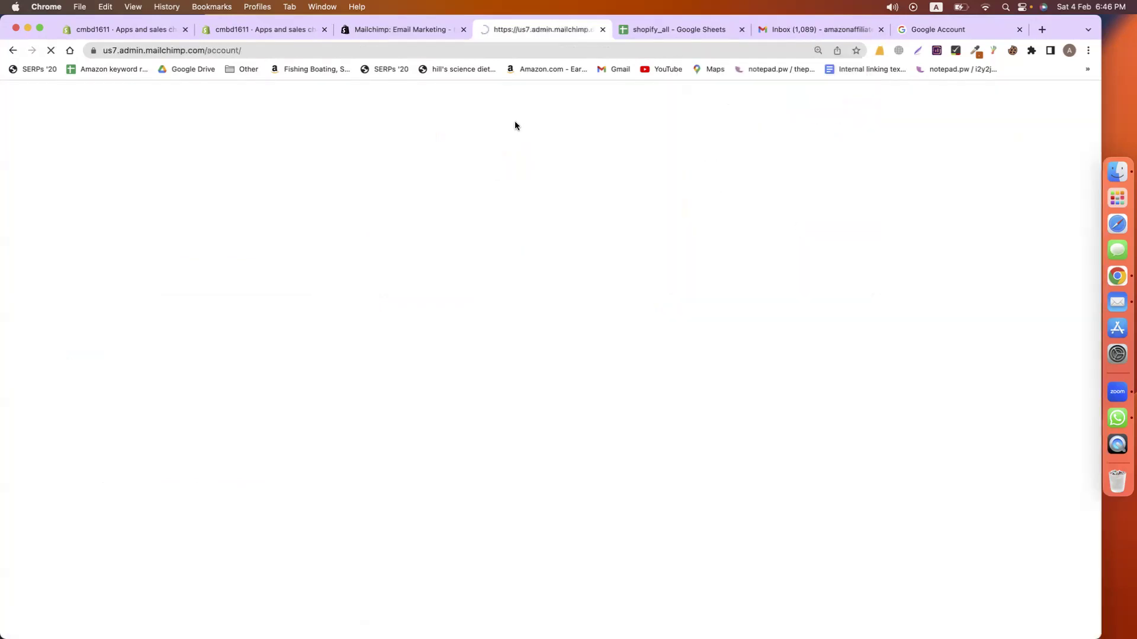
left_click(393, 32)
left_click(340, 335)
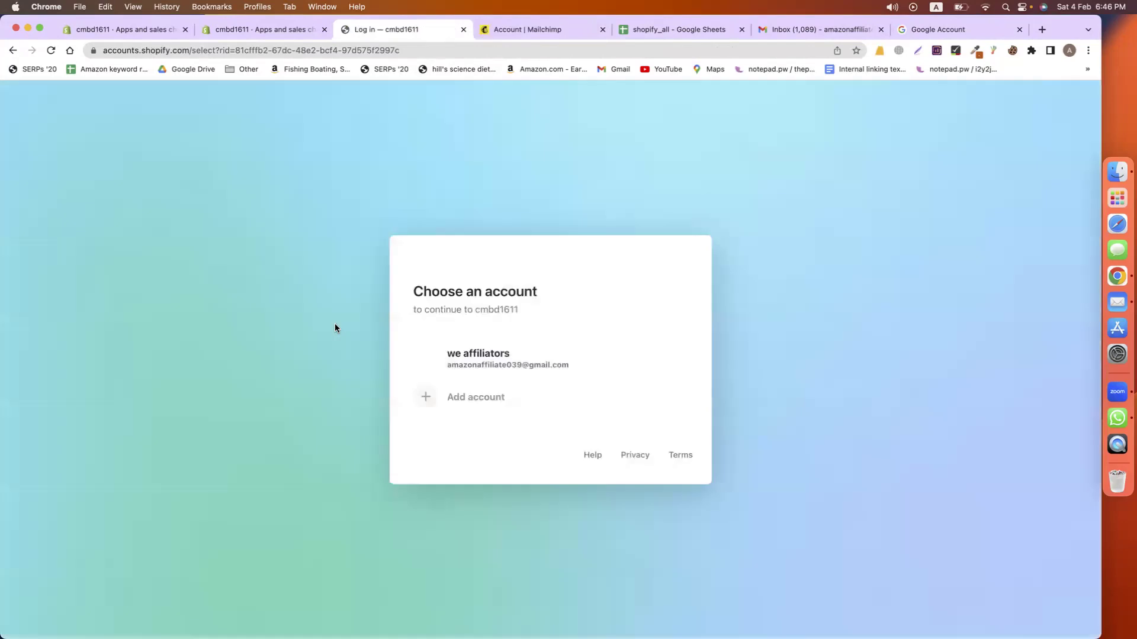
Step: Install the Mailchimp: Email Marketing app, clear its pre-install checklist, and bring up the Mailchimp login
left_click(574, 378)
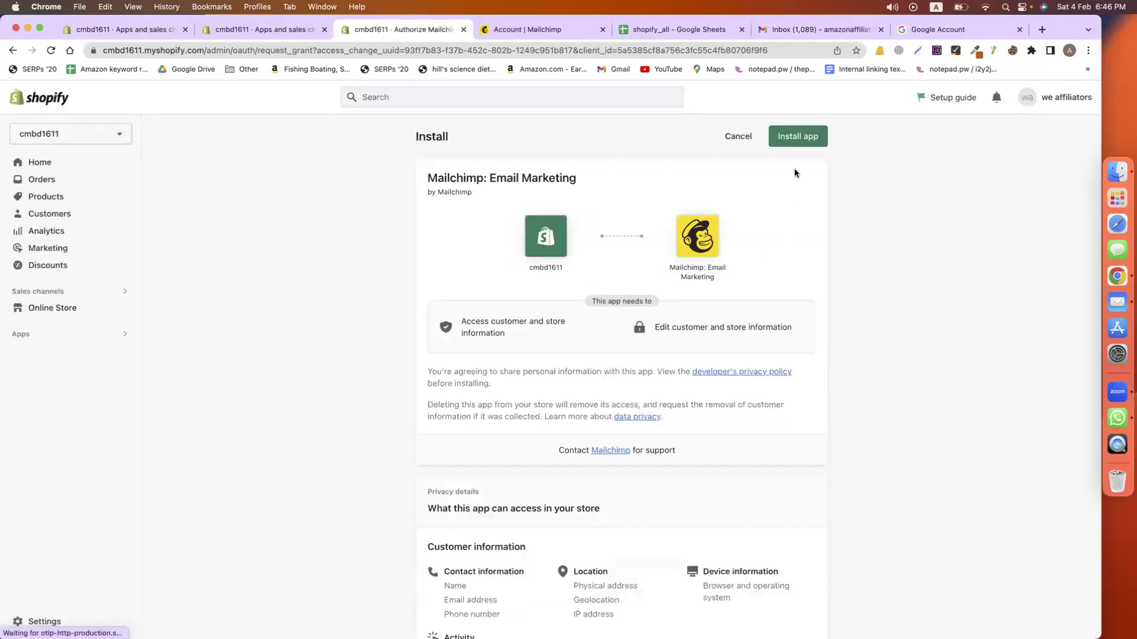
left_click(795, 137)
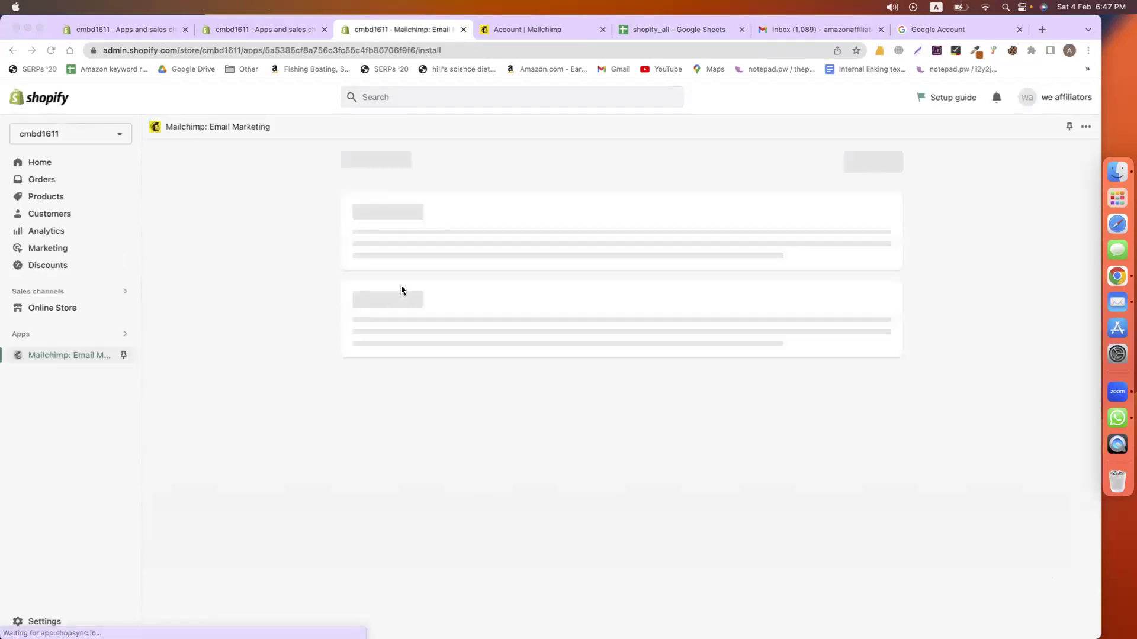
left_click(195, 383)
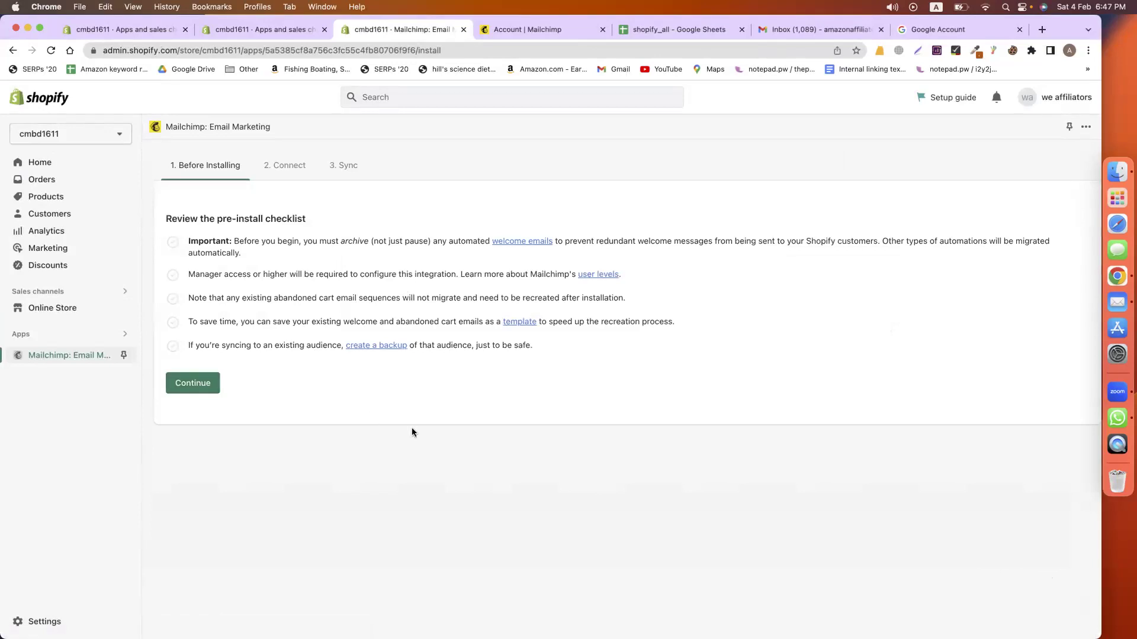
left_click(211, 388)
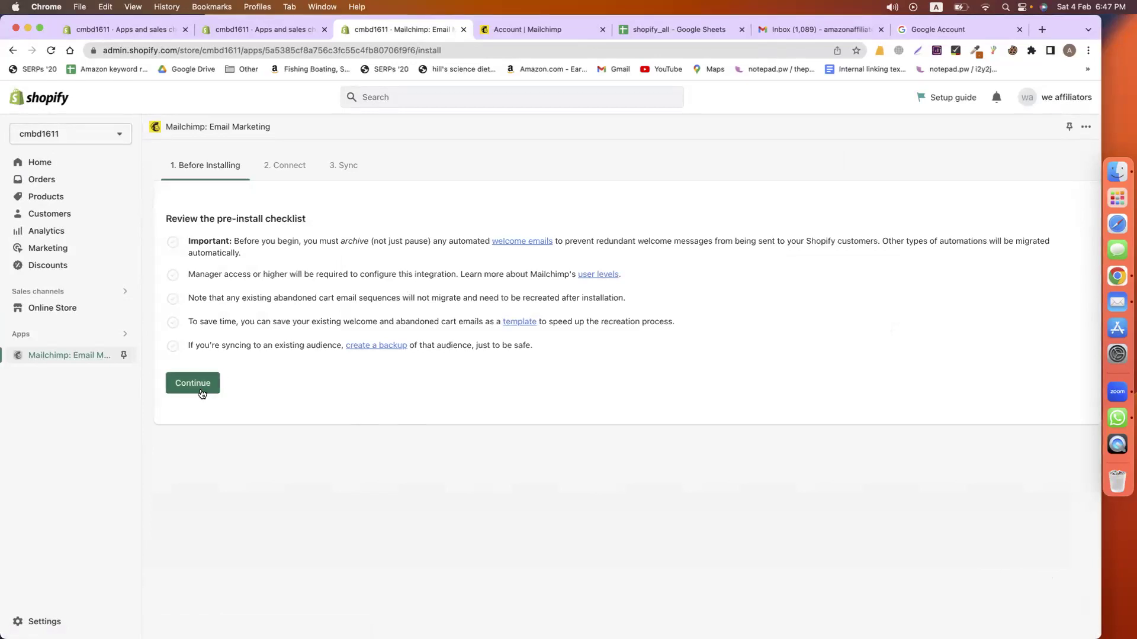
left_click(184, 283)
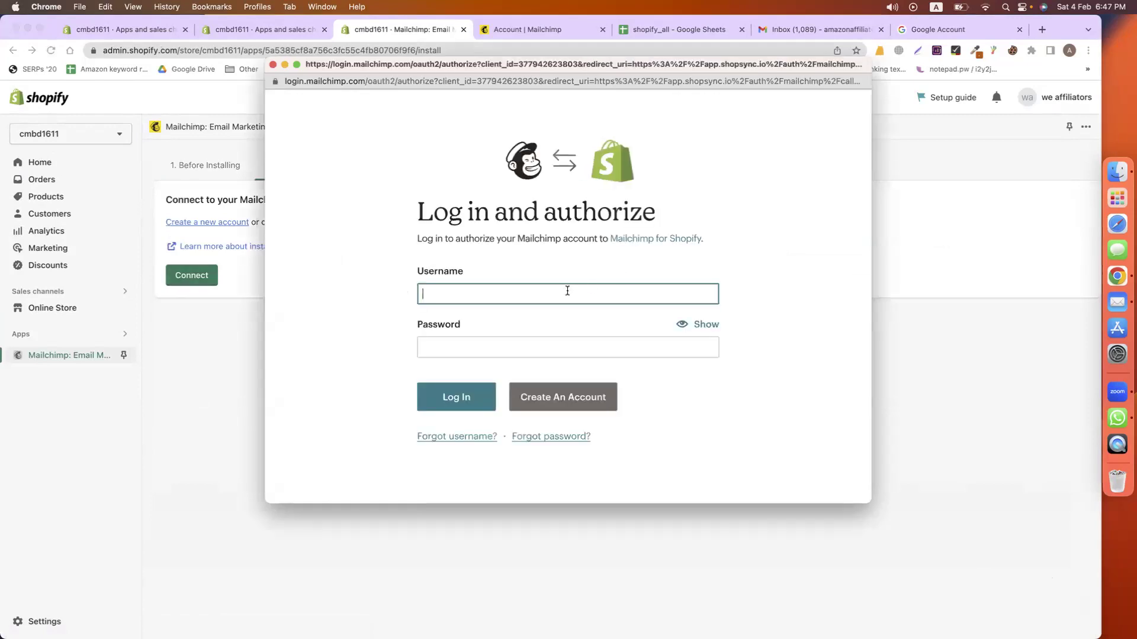
Step: Log in with the account username and password and allow Mailchimp for Shopify access
key("super+v")
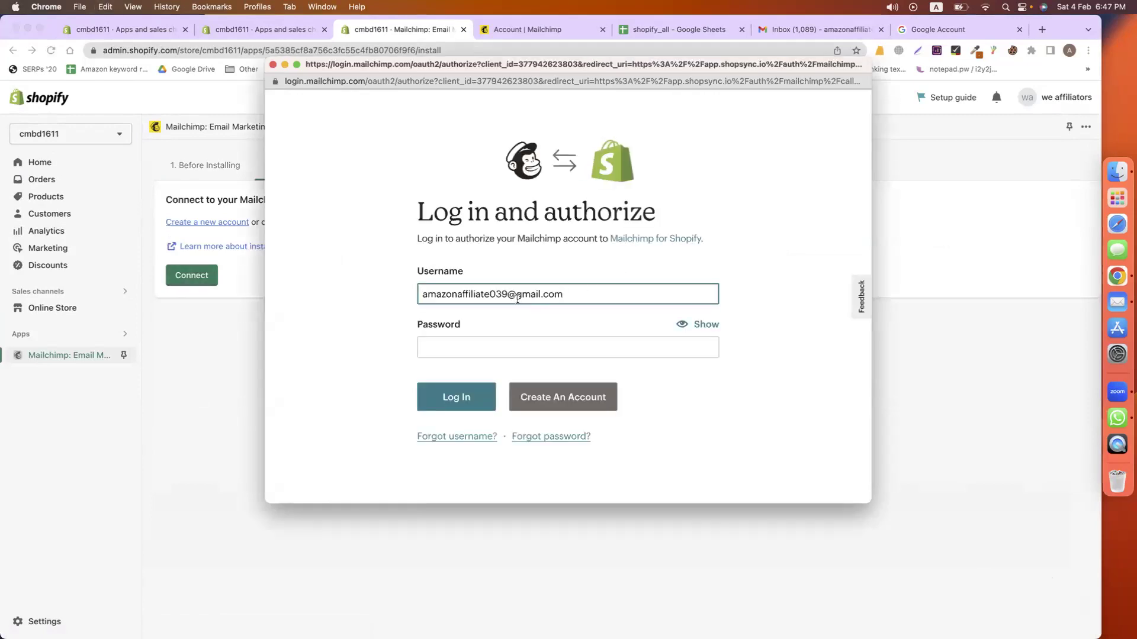
left_click_drag(507, 294, 562, 293)
key("BackSpace")
left_click(491, 343)
type("•••••••••••")
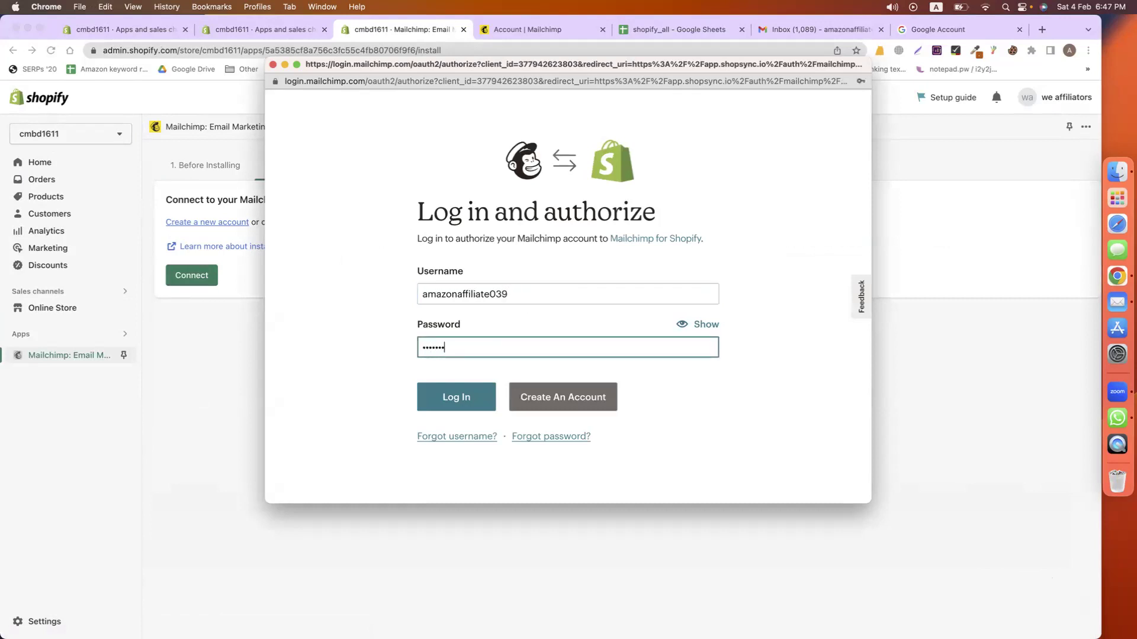
type("••••")
left_click(472, 408)
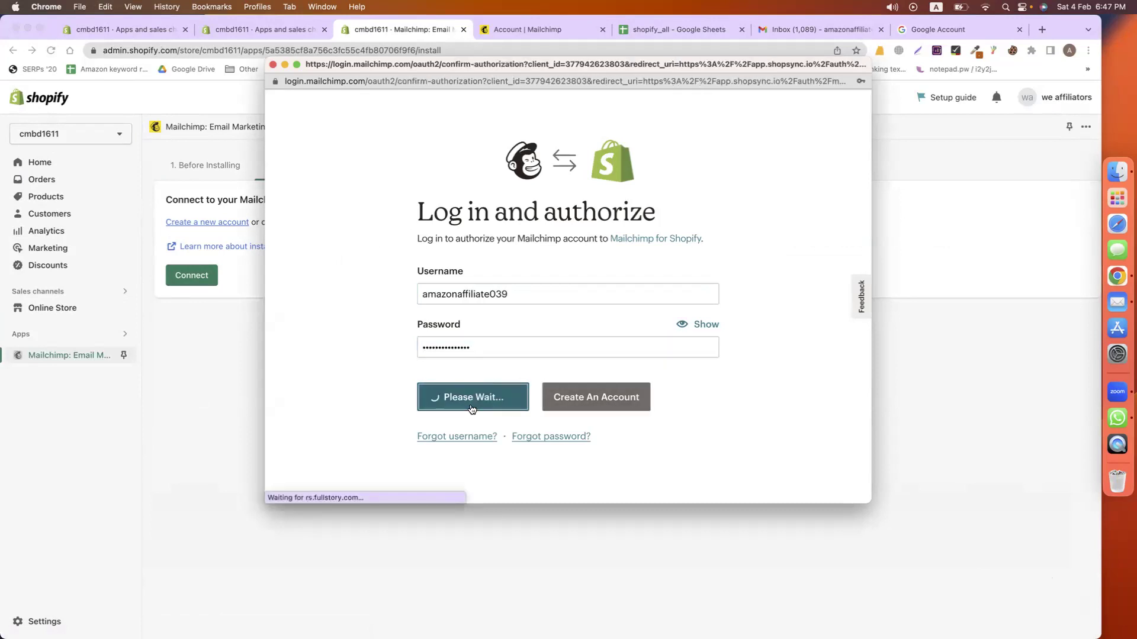
scroll(478, 333, "down", 1)
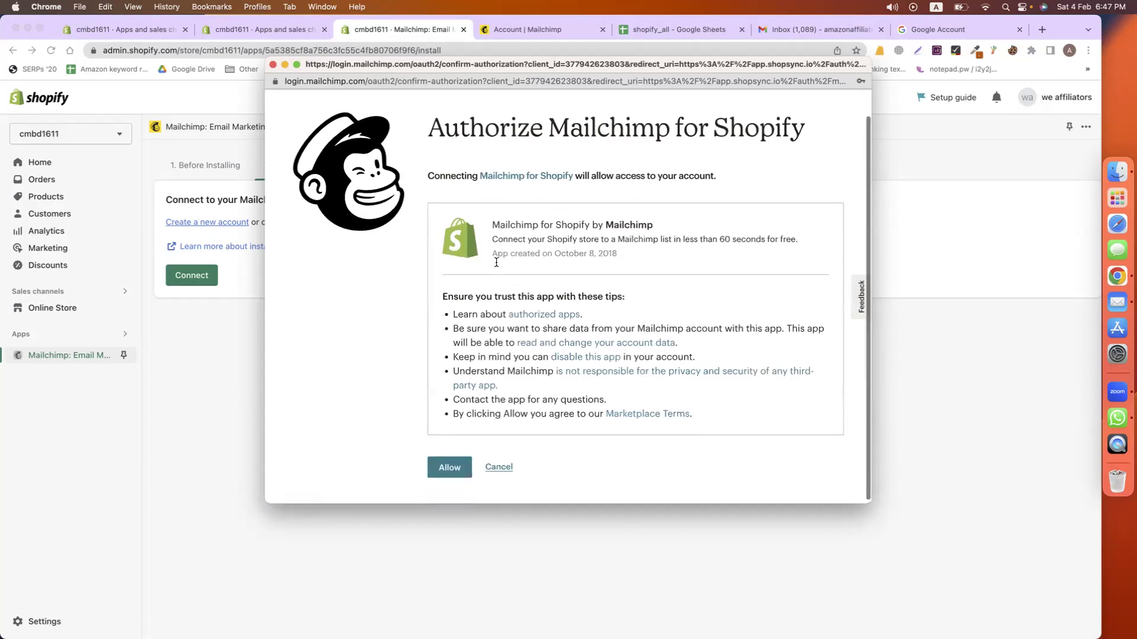
left_click(454, 466)
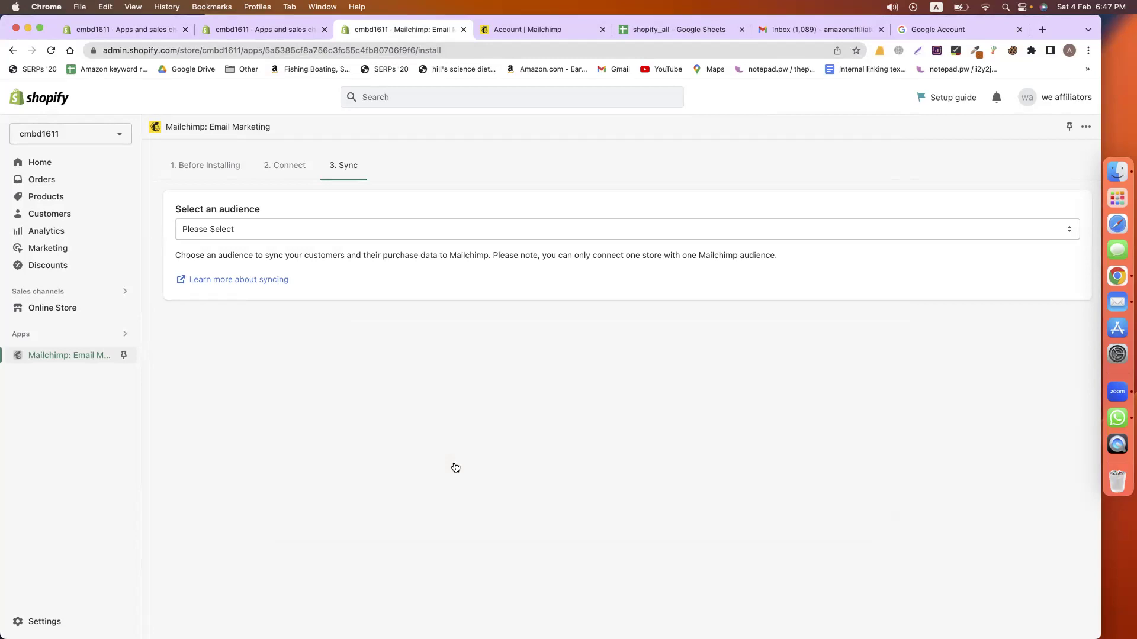
Step: Sync the store to the account's audience, then switch to the Mailchimp account page
left_click(311, 233)
left_click(254, 245)
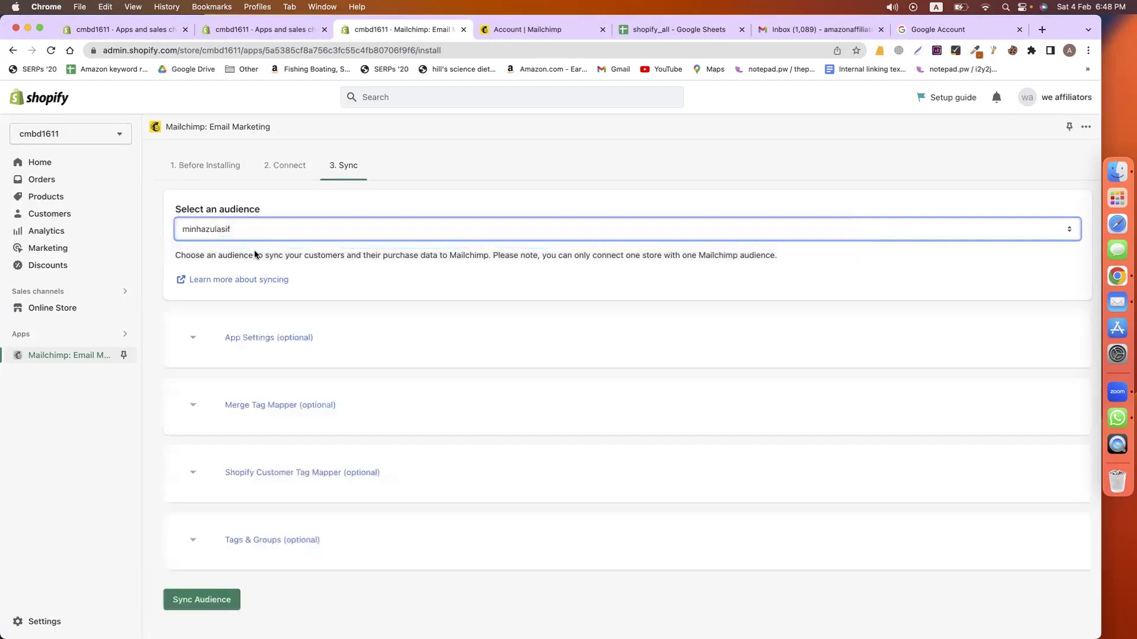
left_click(230, 601)
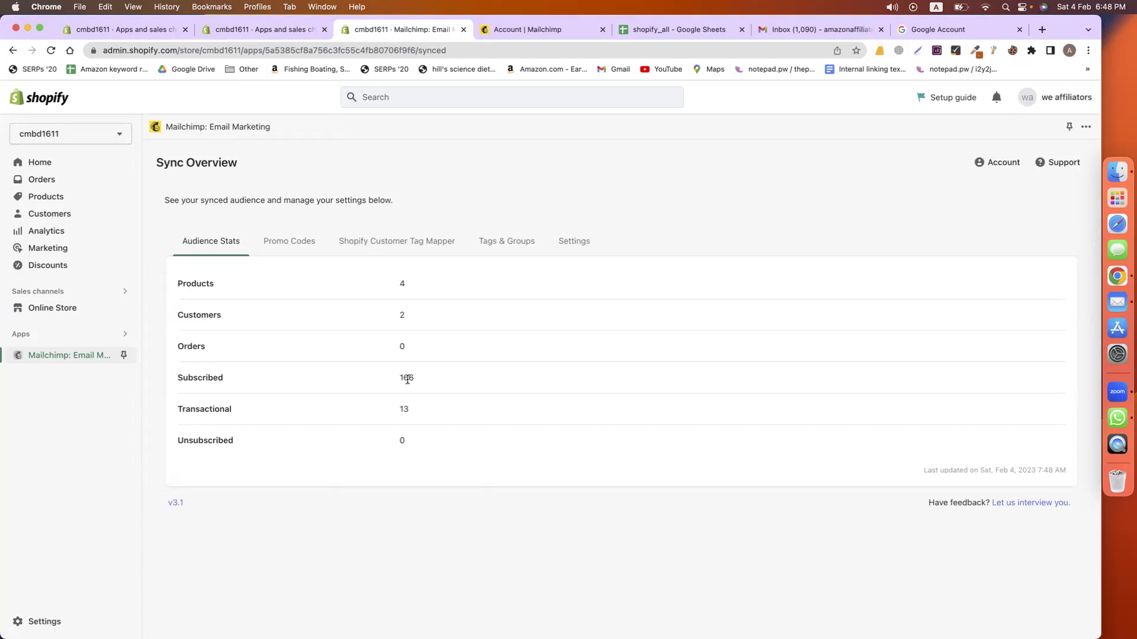
left_click(527, 31)
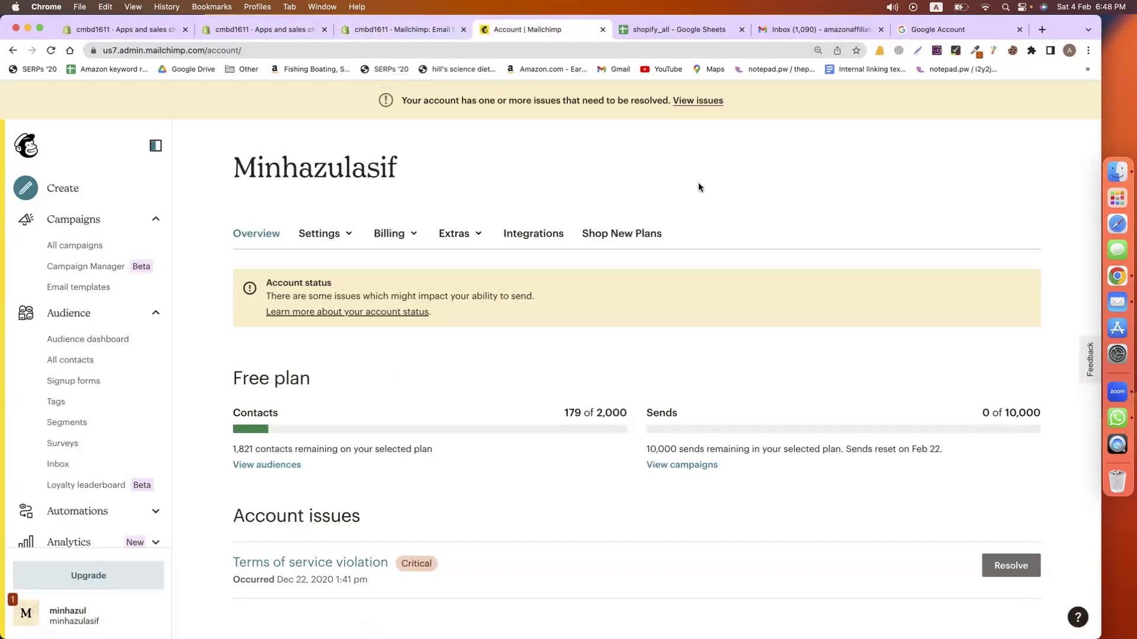
Step: Scroll the Mailchimp sidebar and go to Integrations > Manage
scroll(109, 441, "down", 3)
scroll(109, 441, "up", 3)
scroll(89, 385, "down", 3)
scroll(95, 403, "up", 3)
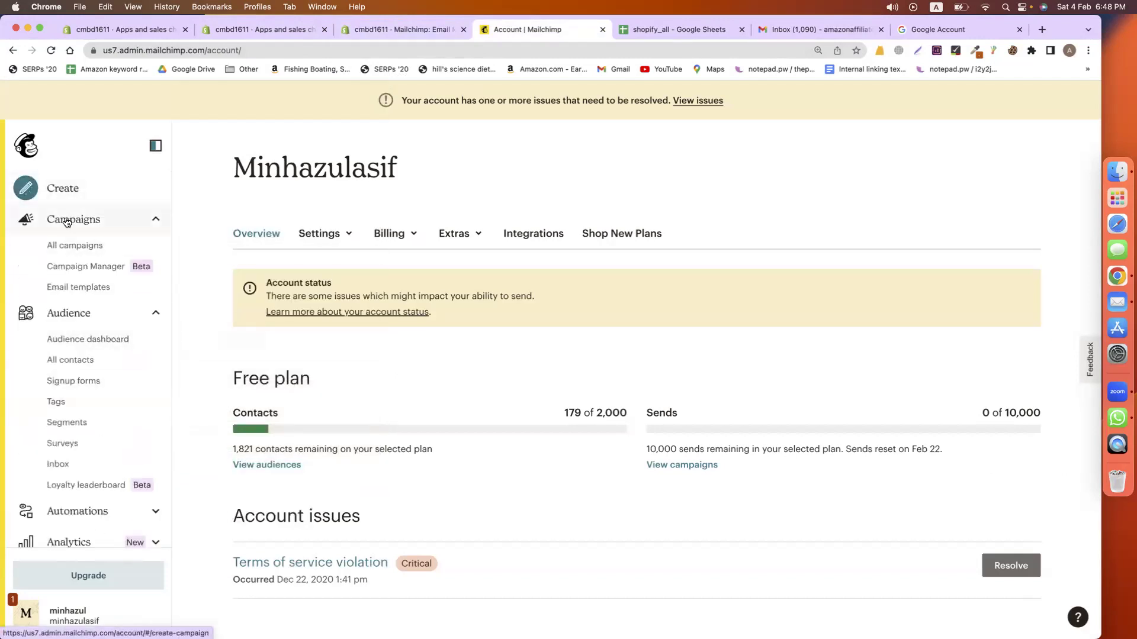
scroll(75, 314, "down", 3)
scroll(75, 315, "down", 1)
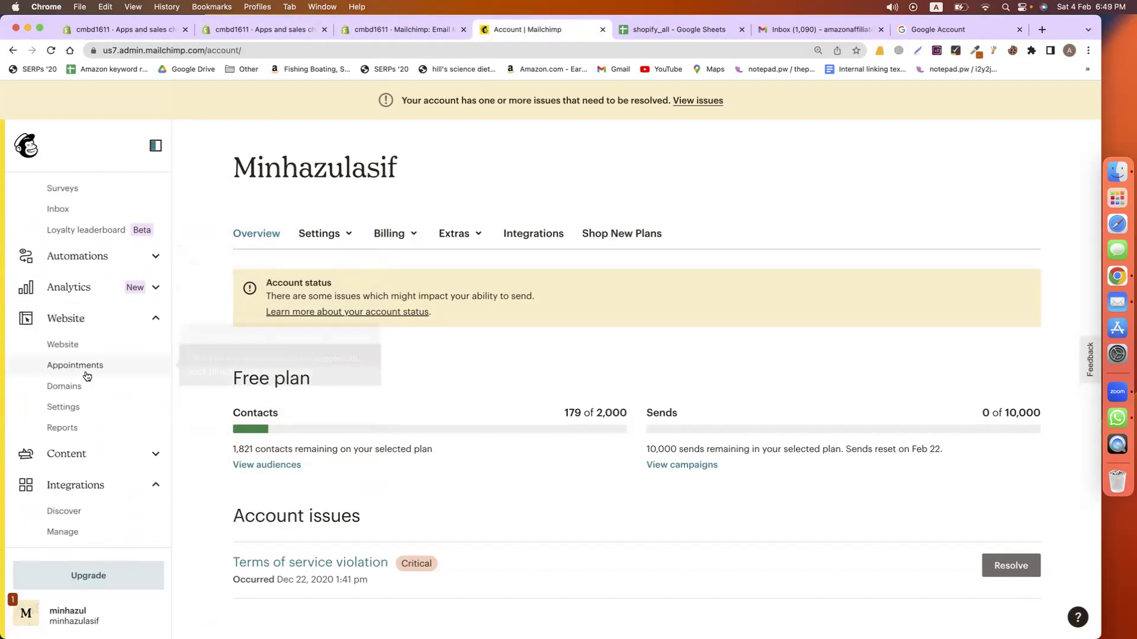
scroll(83, 370, "down", 1)
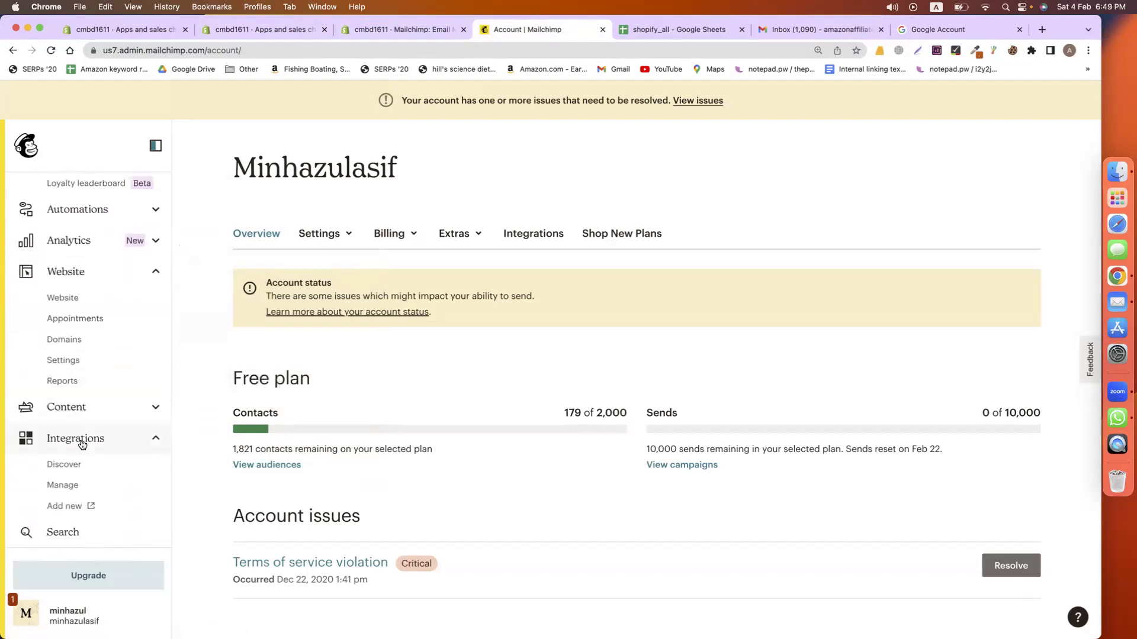
left_click(76, 485)
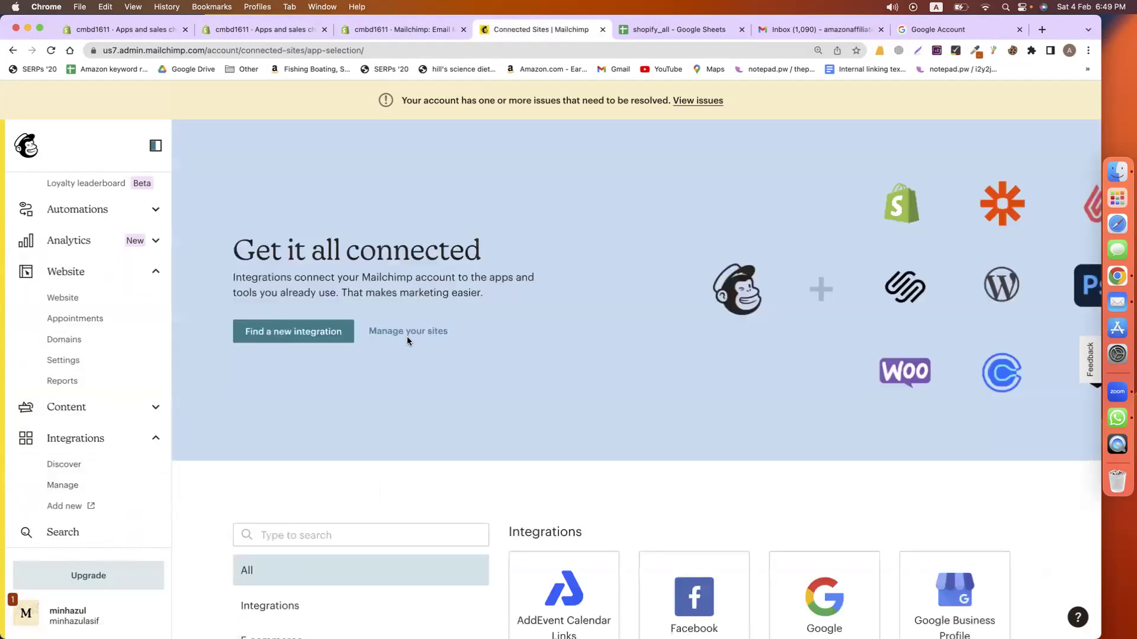
Step: Open the cmbd1611 store's site page, check the other connected stores, and start a pop-up form
left_click(408, 332)
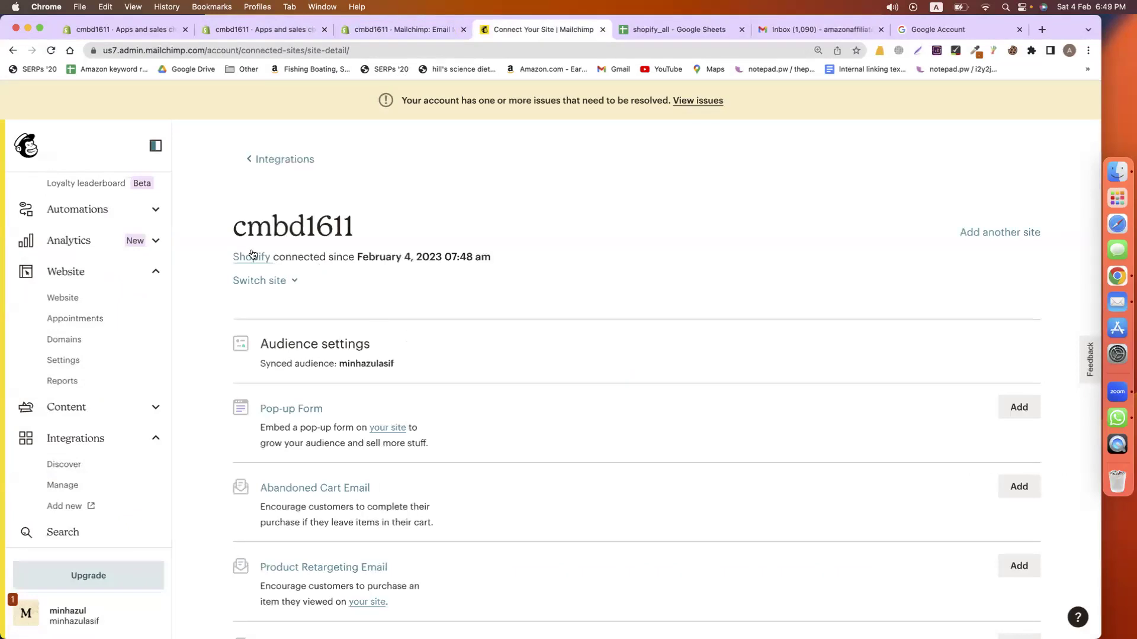
left_click_drag(228, 231, 371, 227)
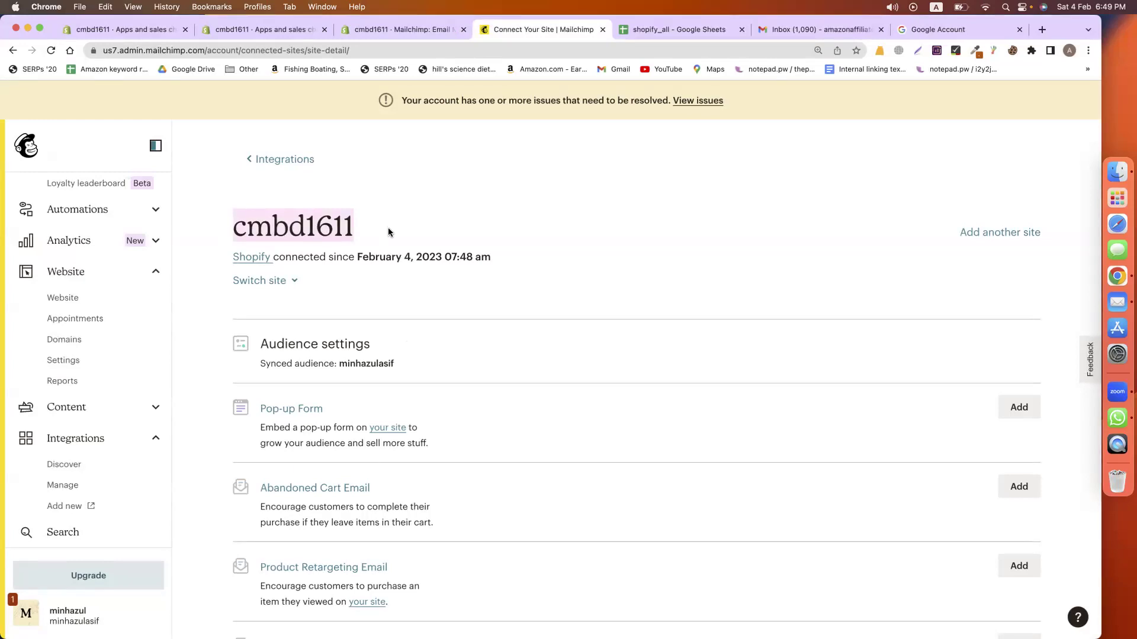
left_click(290, 281)
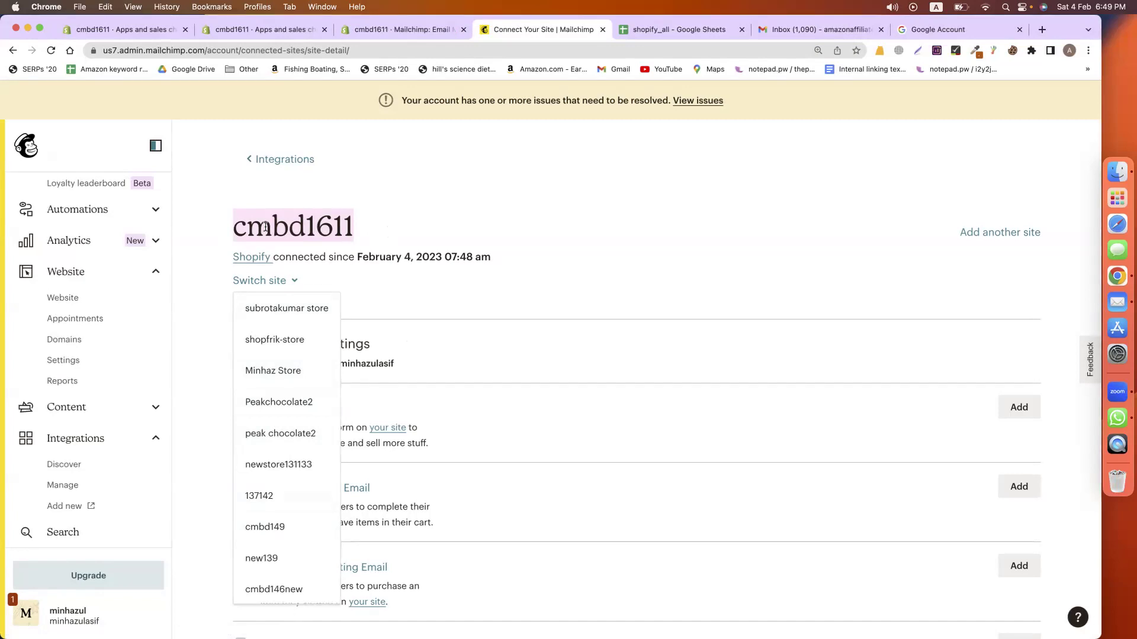
left_click(634, 187)
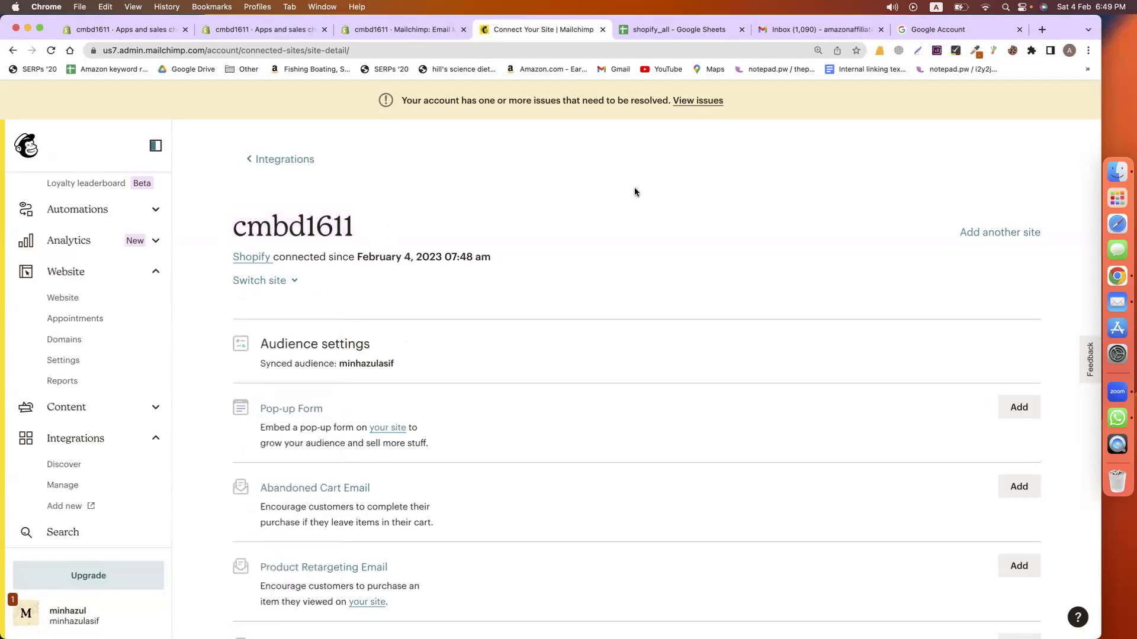
scroll(635, 358, "down", 2)
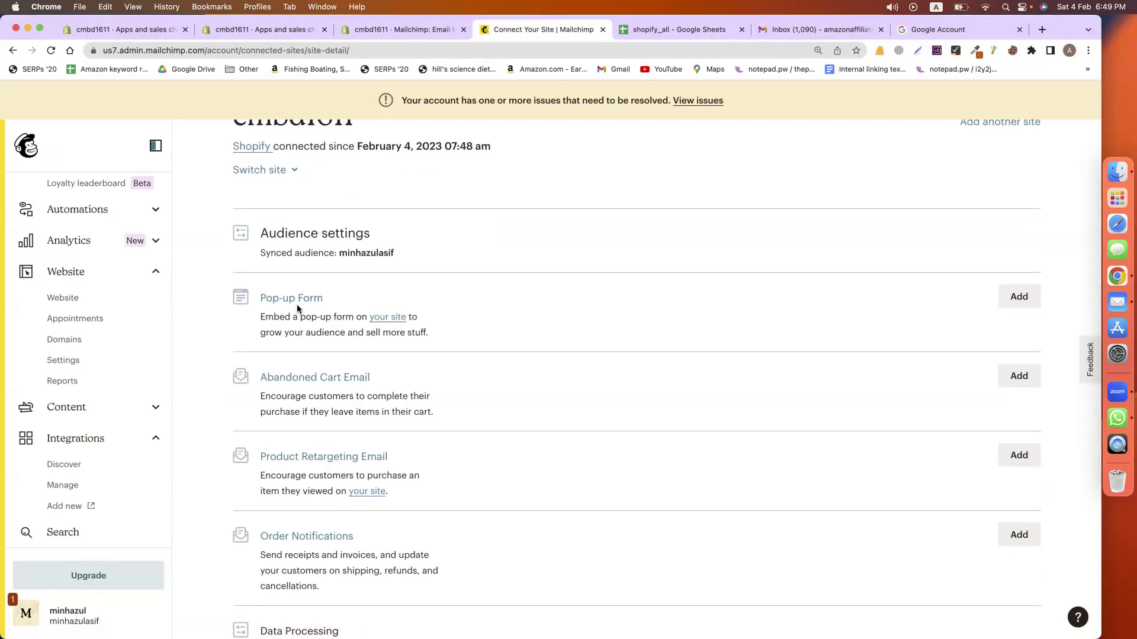
left_click(1015, 299)
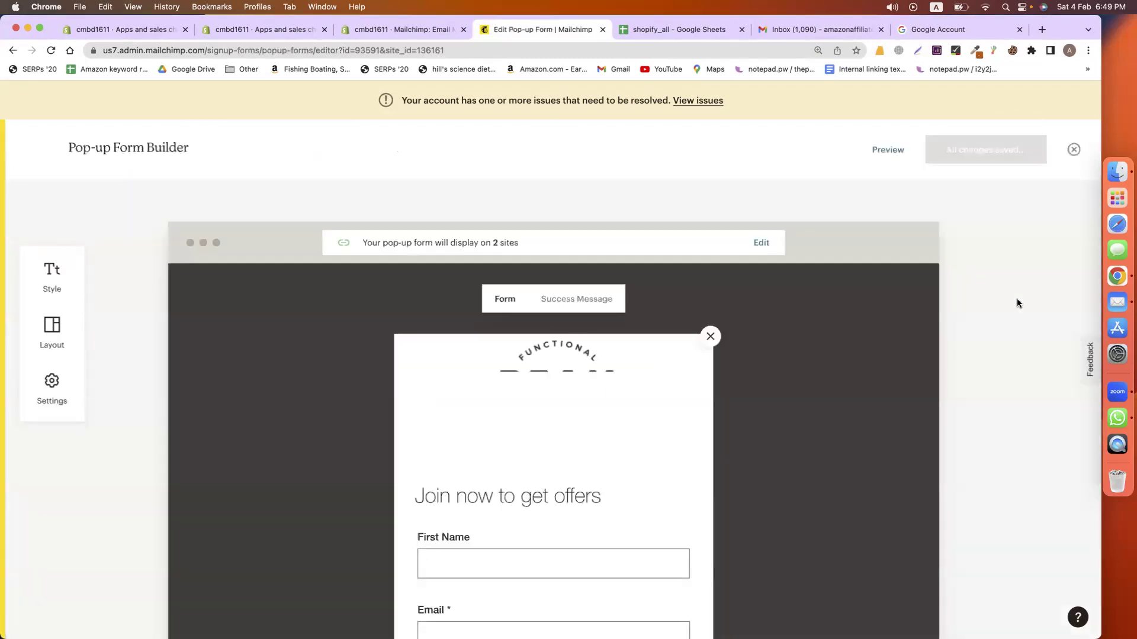
Step: Delete the PEAK logo and insert the TallyPrime image from the image library
scroll(703, 469, "down", 3)
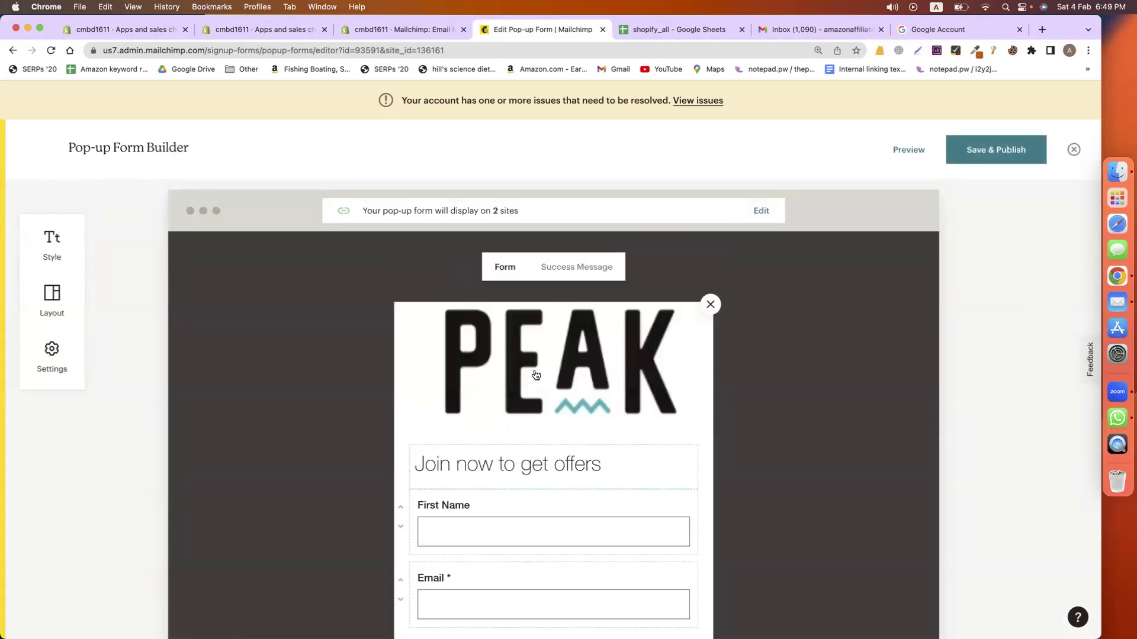
mouse_move(667, 362)
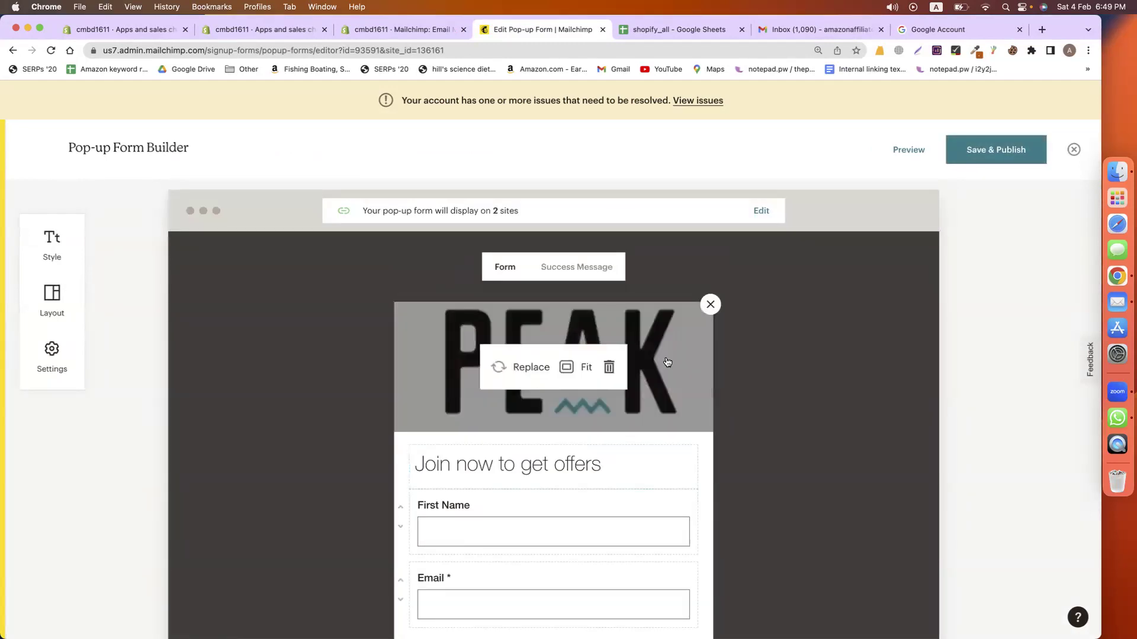
left_click(609, 367)
left_click(566, 371)
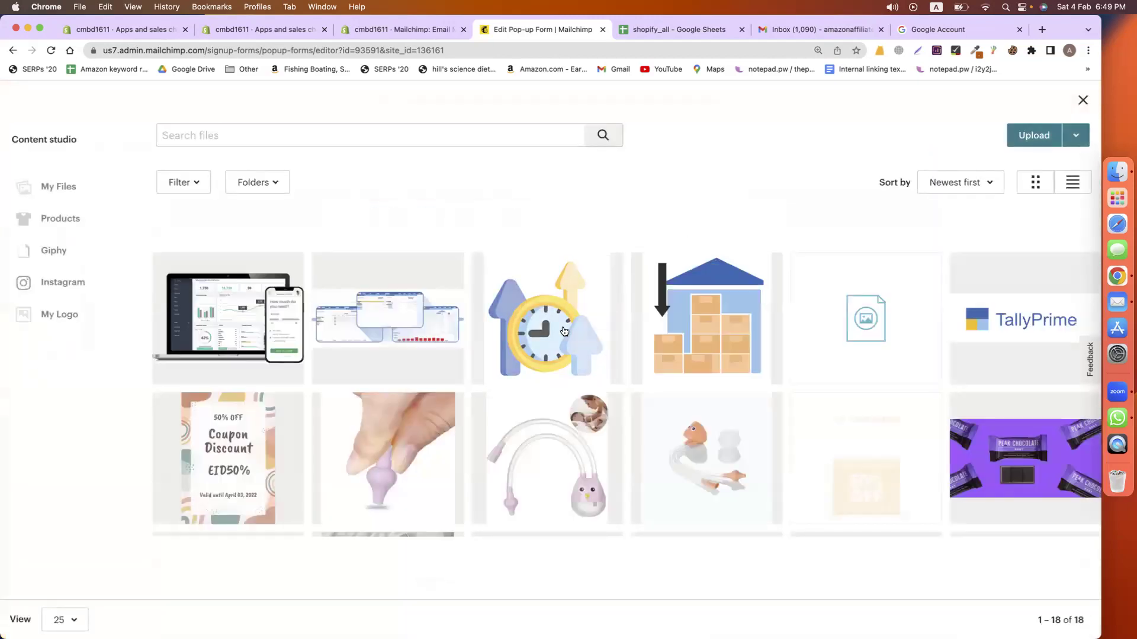
left_click(1030, 328)
left_click(1061, 145)
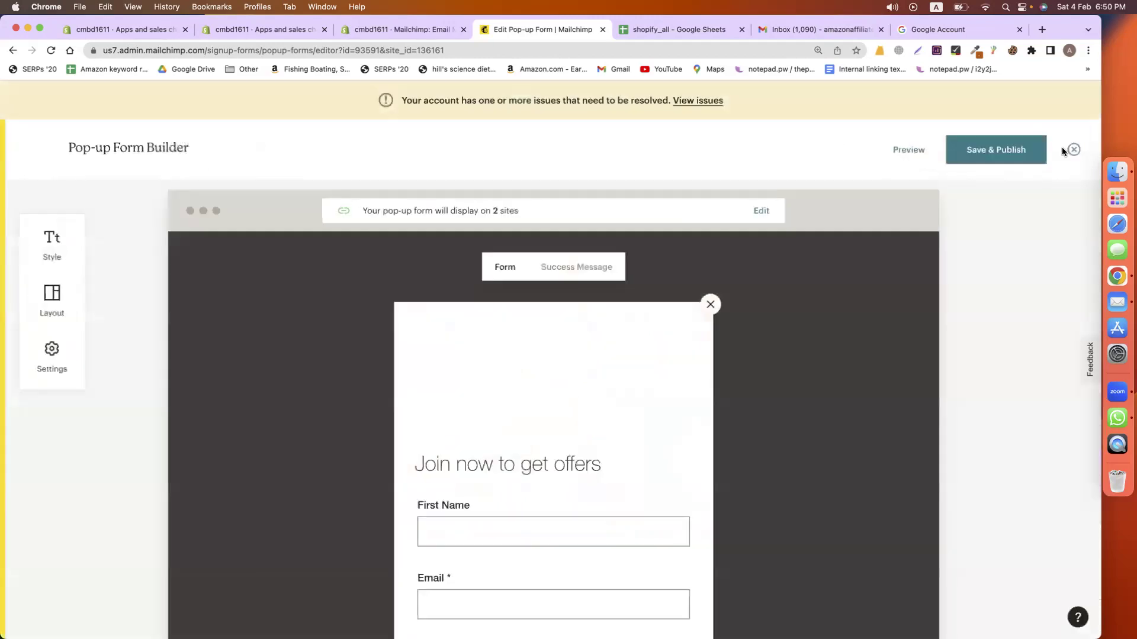
Step: Re-insert the TallyPrime image as the header and fit the whole logo
mouse_move(571, 386)
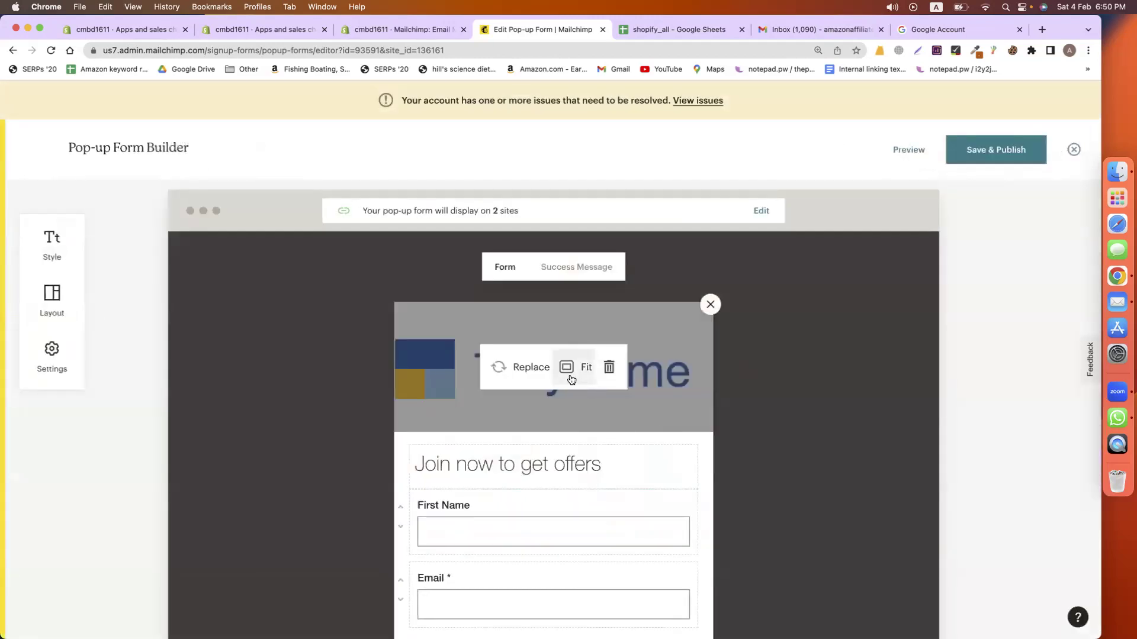
left_click(531, 367)
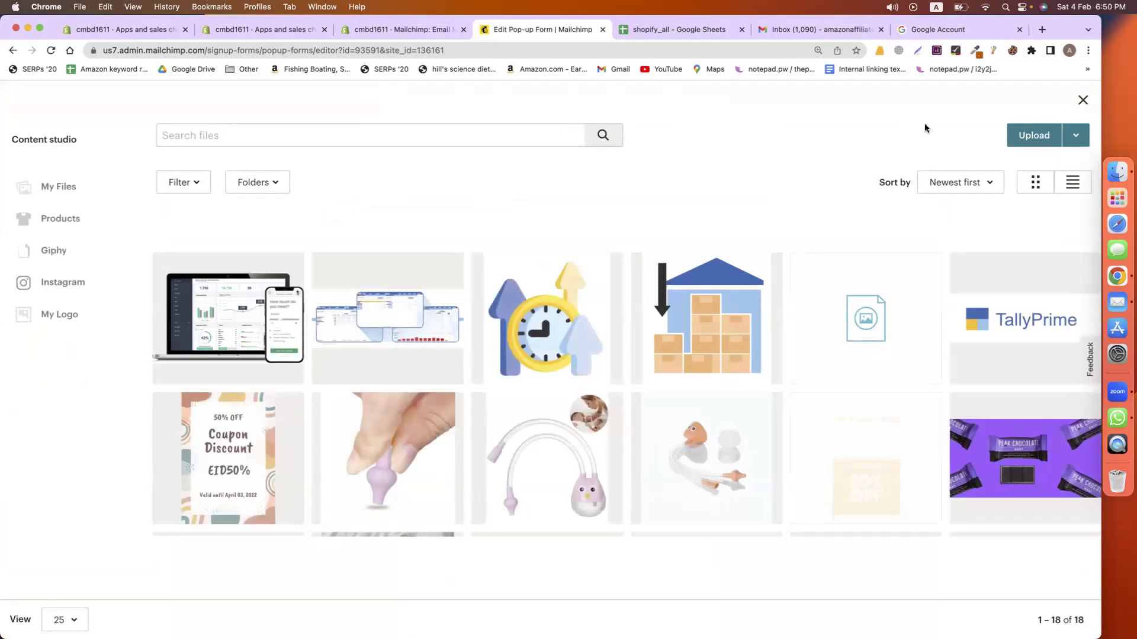
left_click(989, 292)
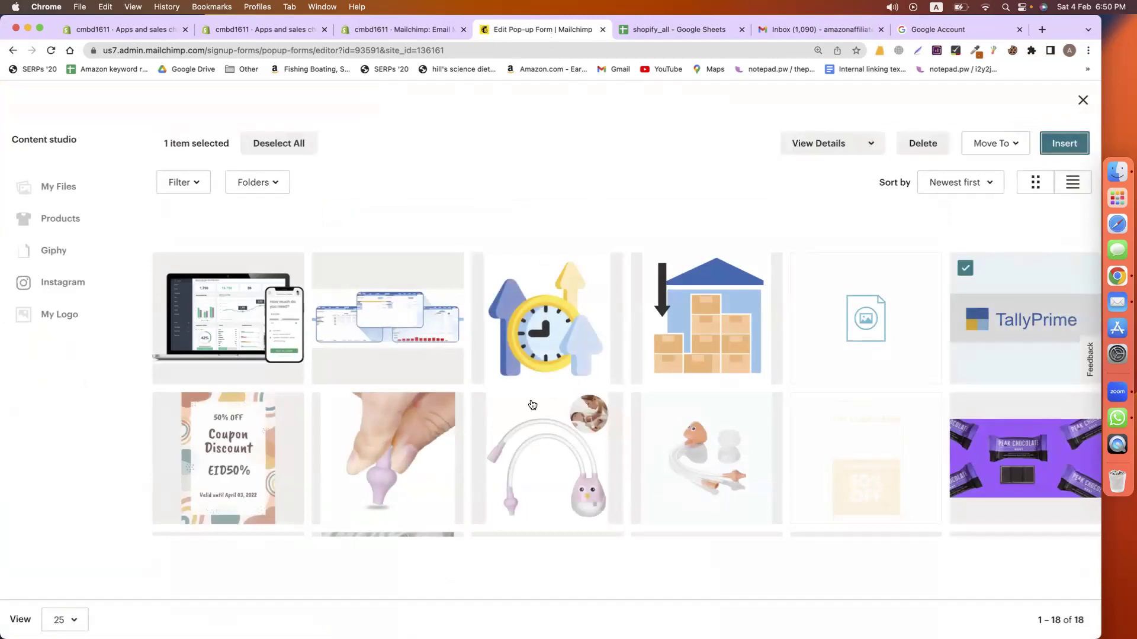
left_click(1064, 143)
mouse_move(620, 373)
left_click(585, 369)
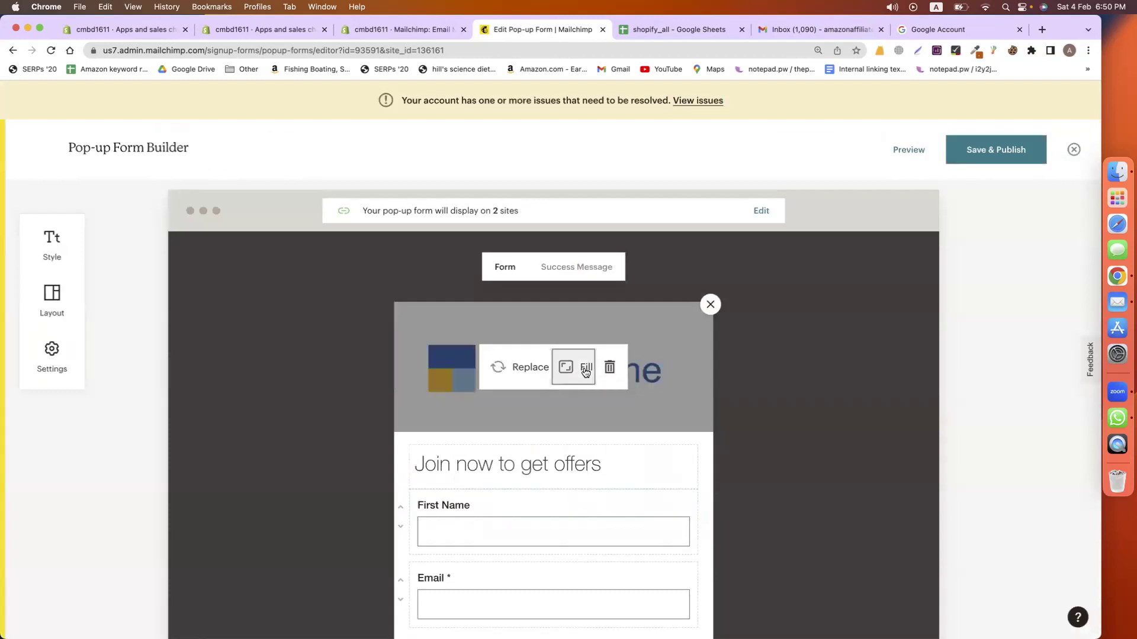
scroll(794, 418, "down", 3)
left_click(504, 332)
Step: Change the heading to 'Subscribe Now' and remove the First Name field
triple_click(485, 335)
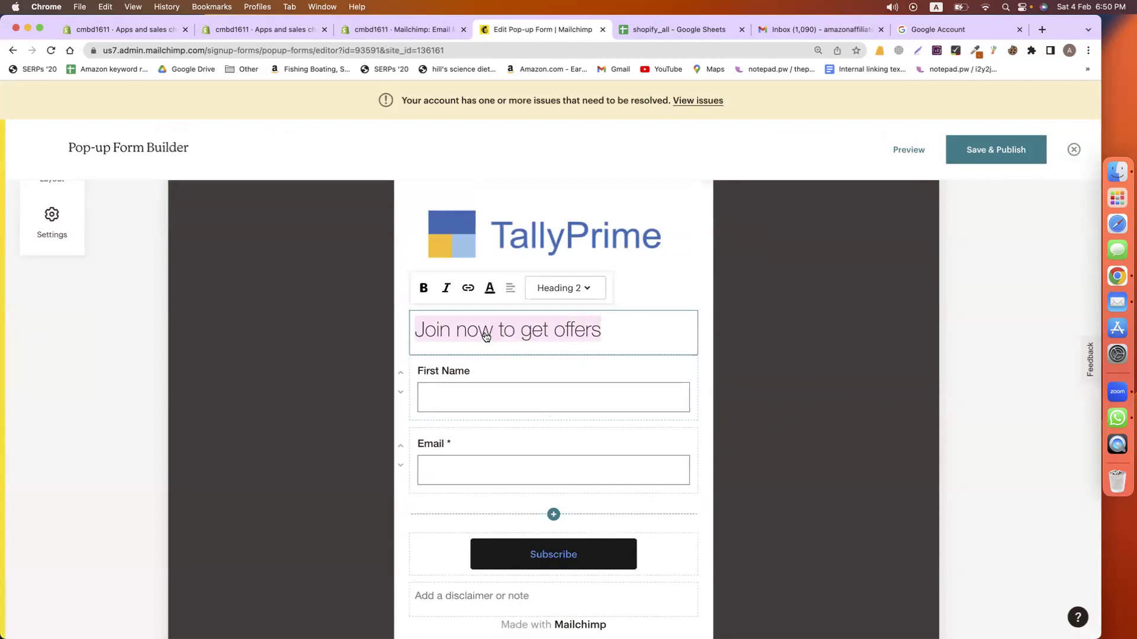
type("Subscribe Now")
left_click(466, 384)
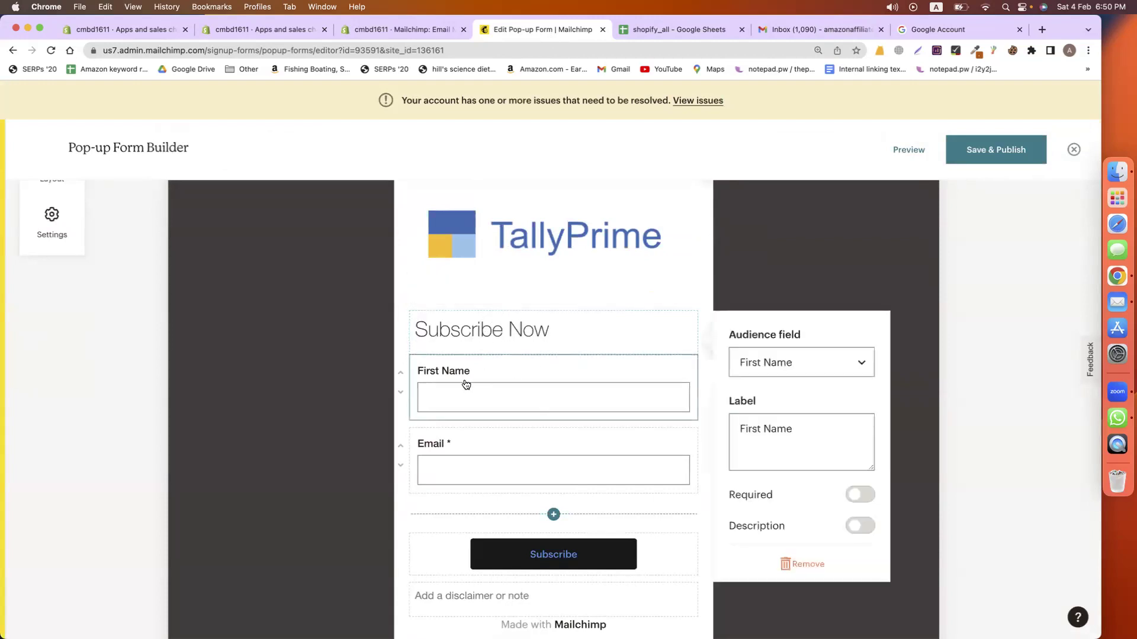
left_click(797, 565)
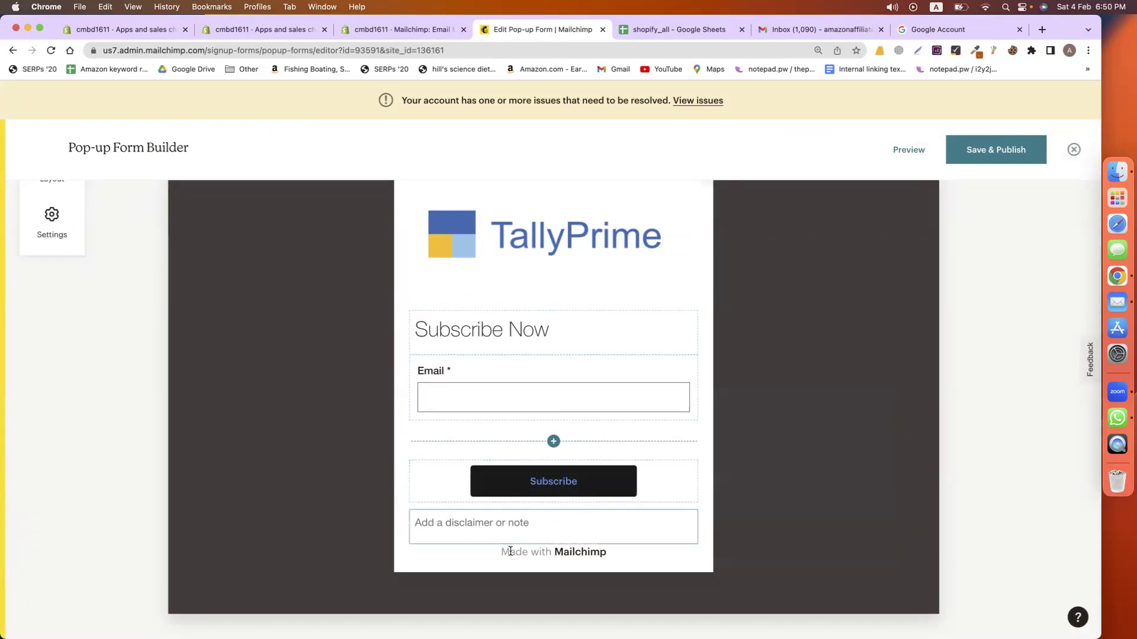
left_click_drag(493, 550, 599, 560)
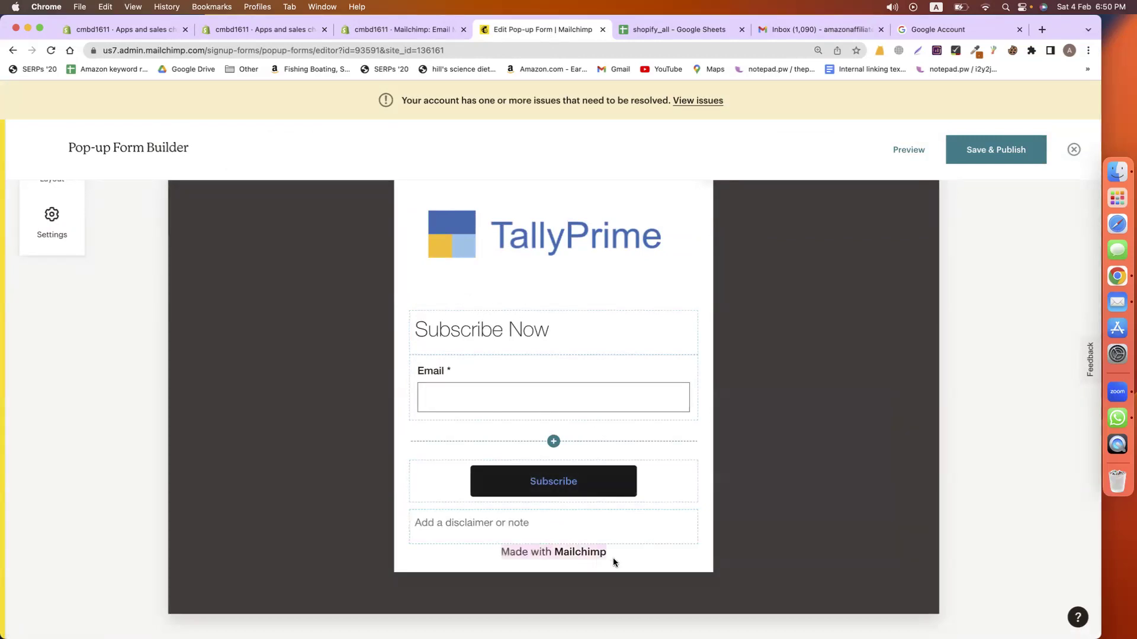
left_click(613, 558)
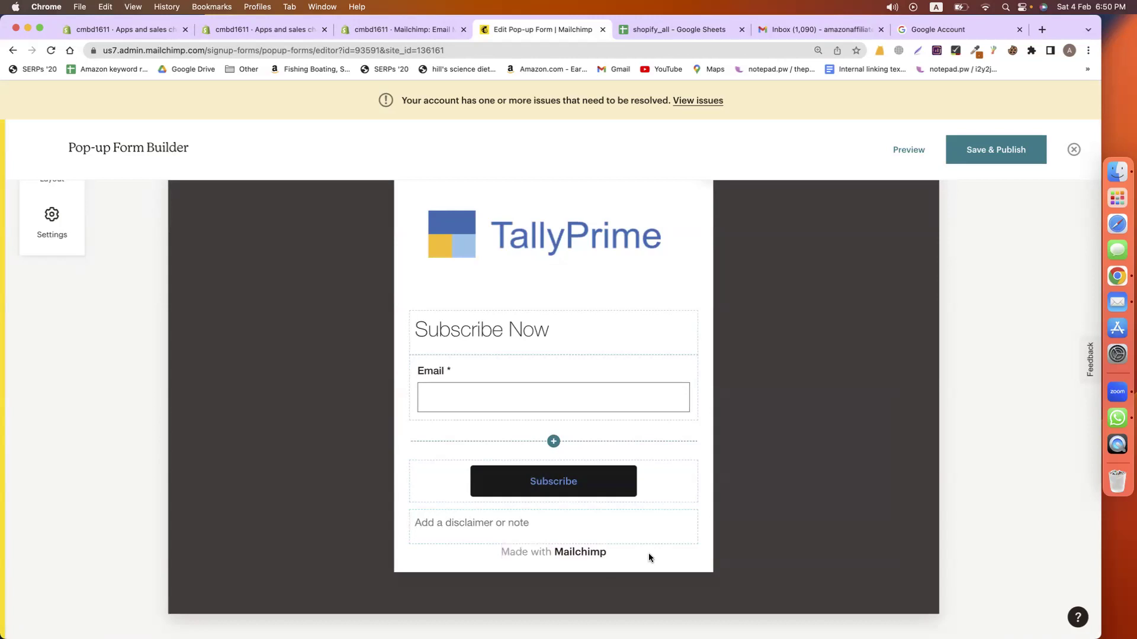
Step: Add a First Name field above Email and start Save & Publish
left_click(553, 442)
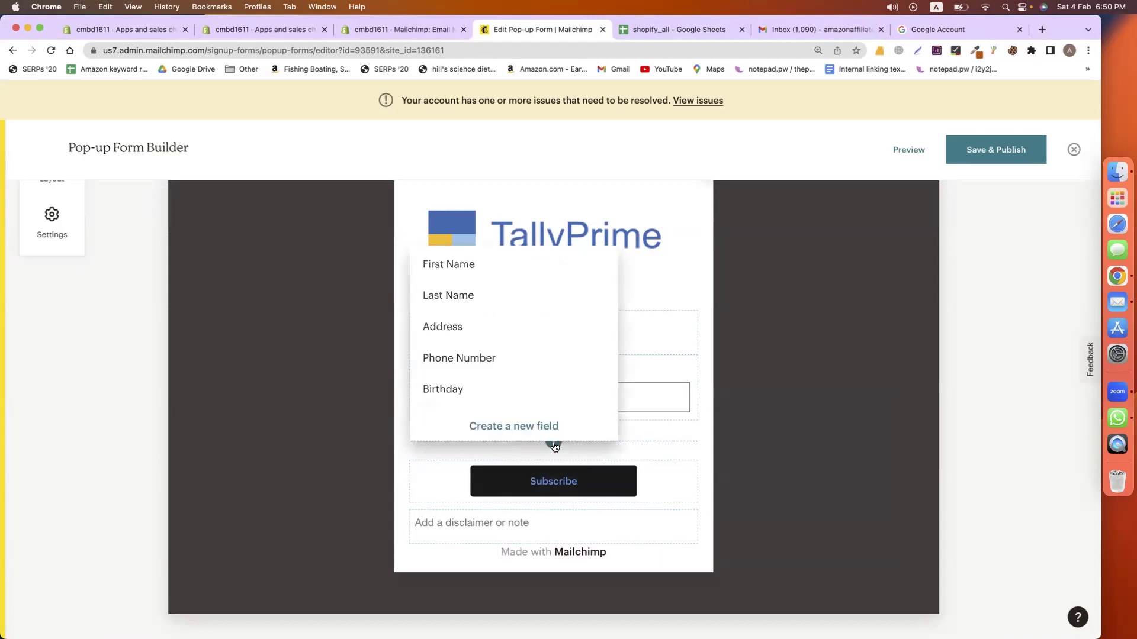
left_click(446, 273)
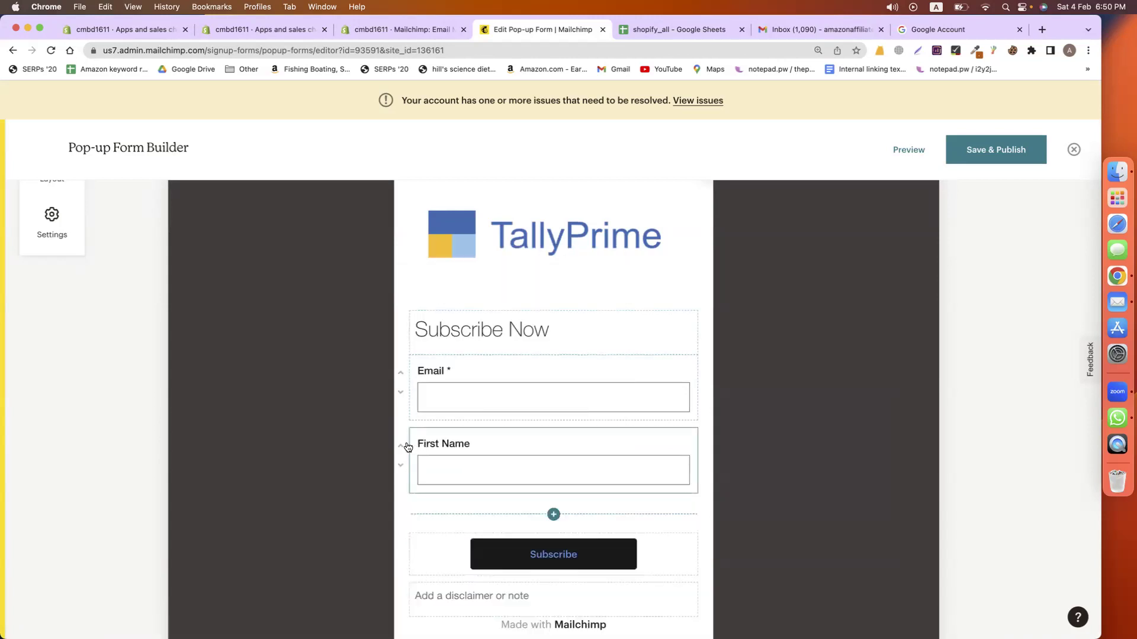
left_click(401, 445)
left_click(997, 151)
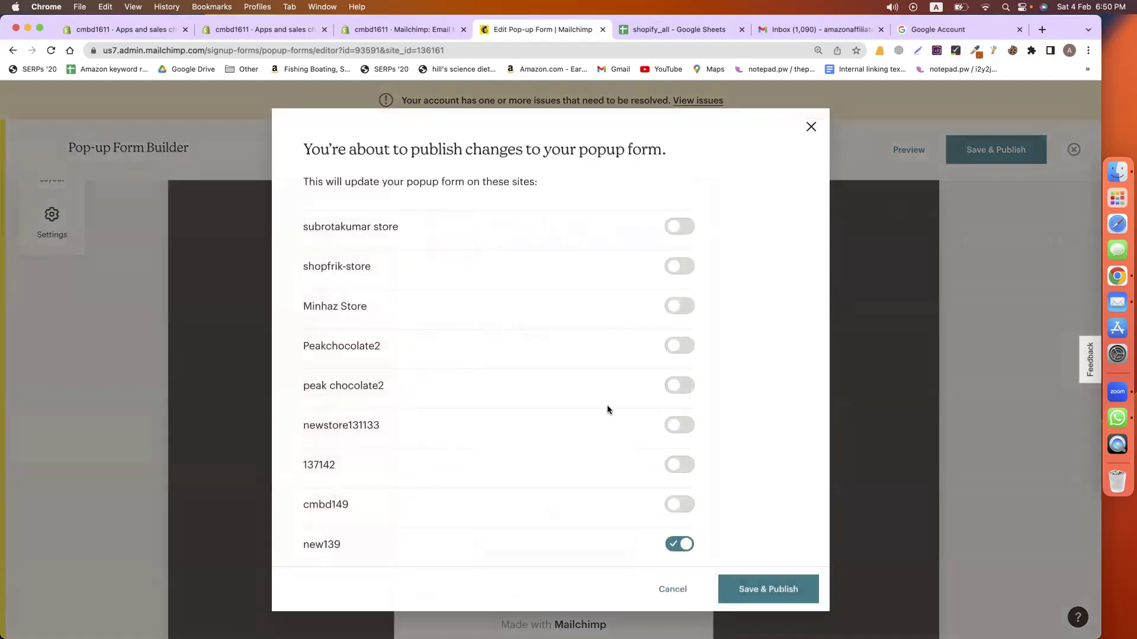
Step: Switch on the cmbd1611 store toggle and publish the pop-up form
scroll(606, 405, "down", 3)
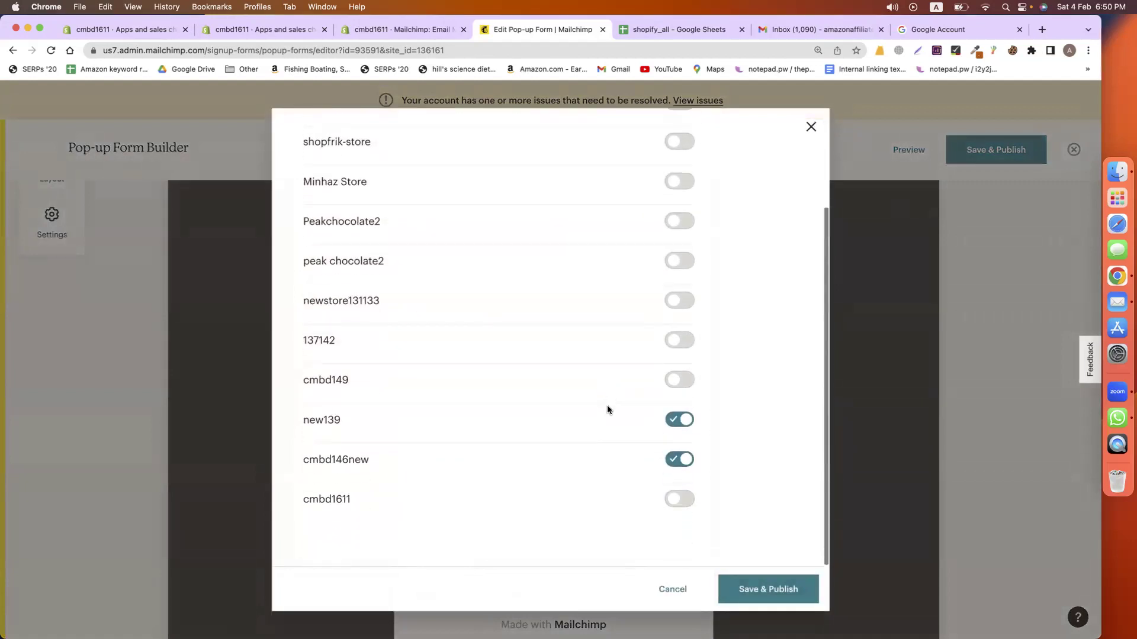
left_click(679, 501)
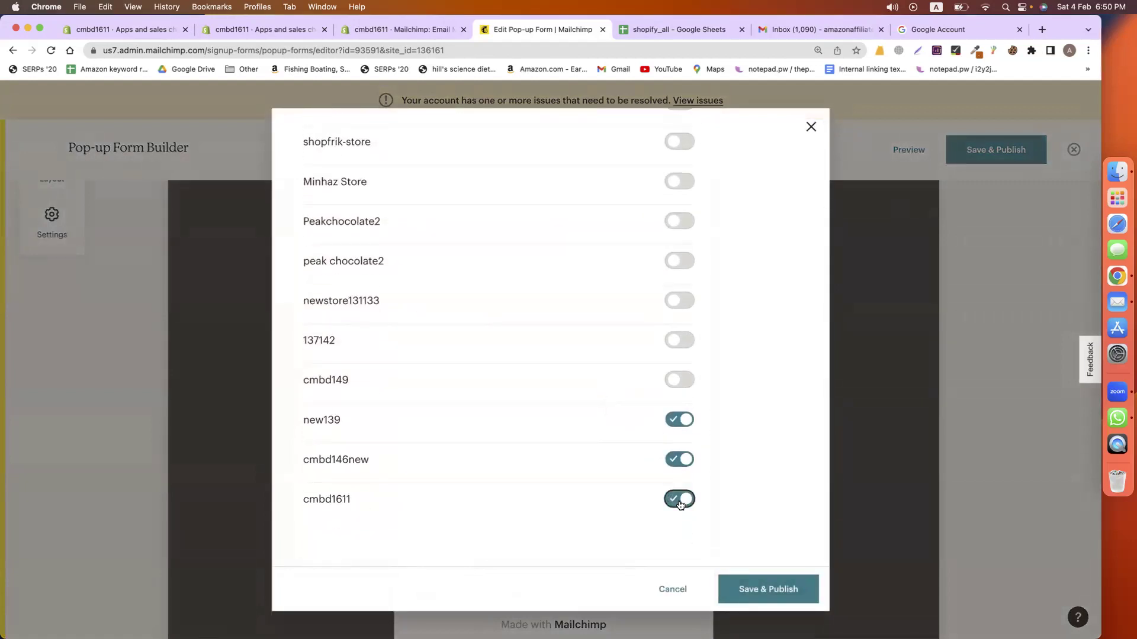
left_click(779, 587)
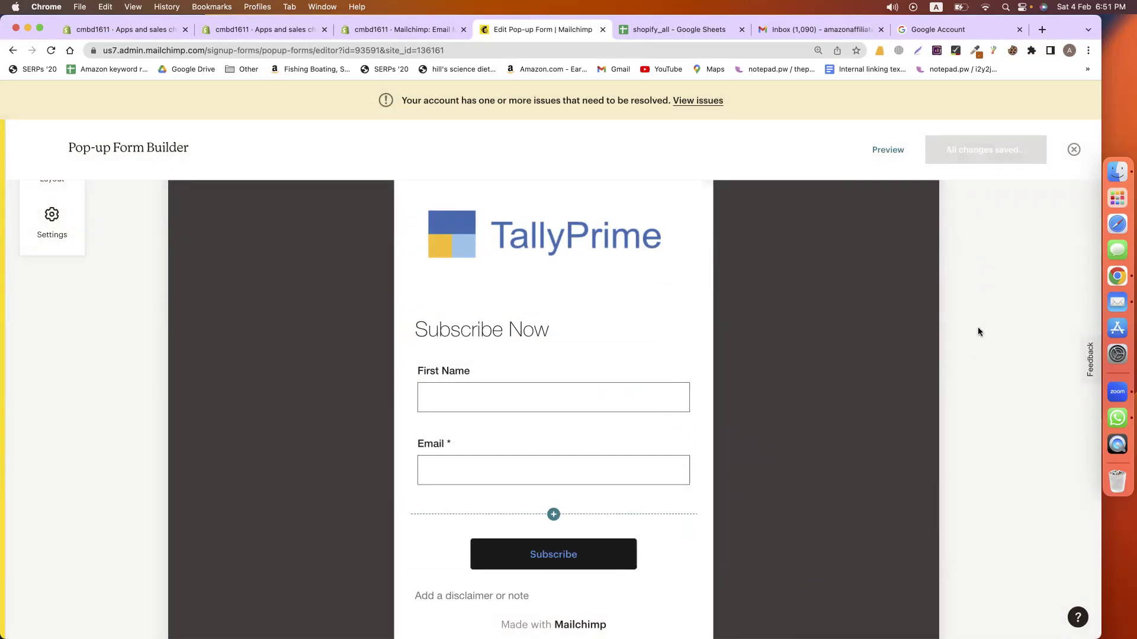
scroll(978, 327, "down", 3)
Step: Open the online store and fill the pop-up with a first name and a test e-mail address
left_click(397, 29)
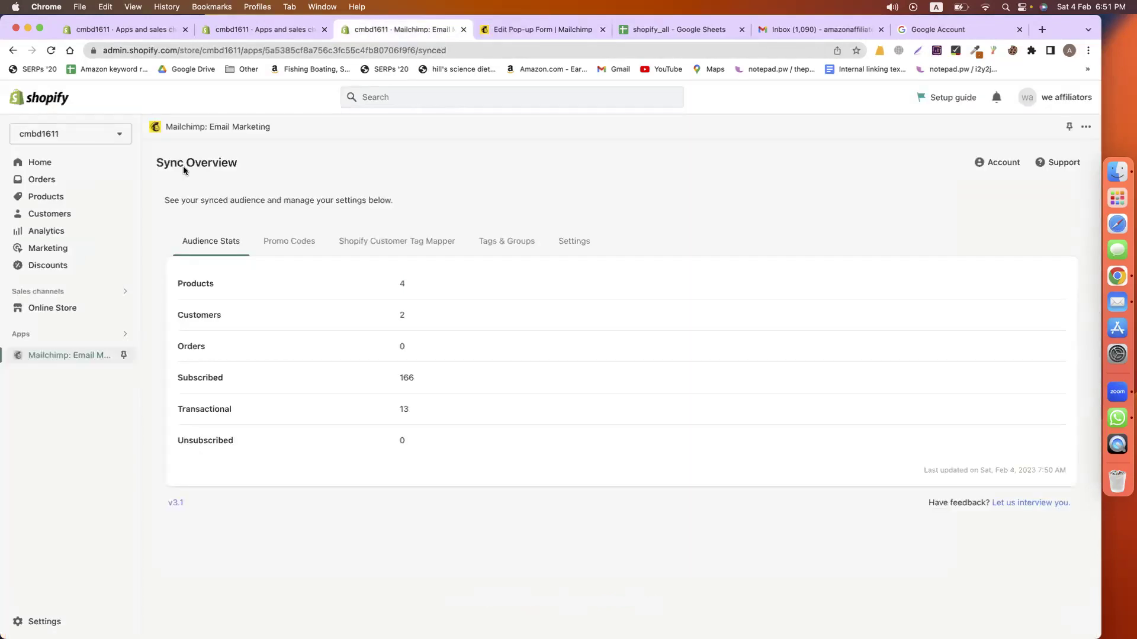
left_click(124, 314)
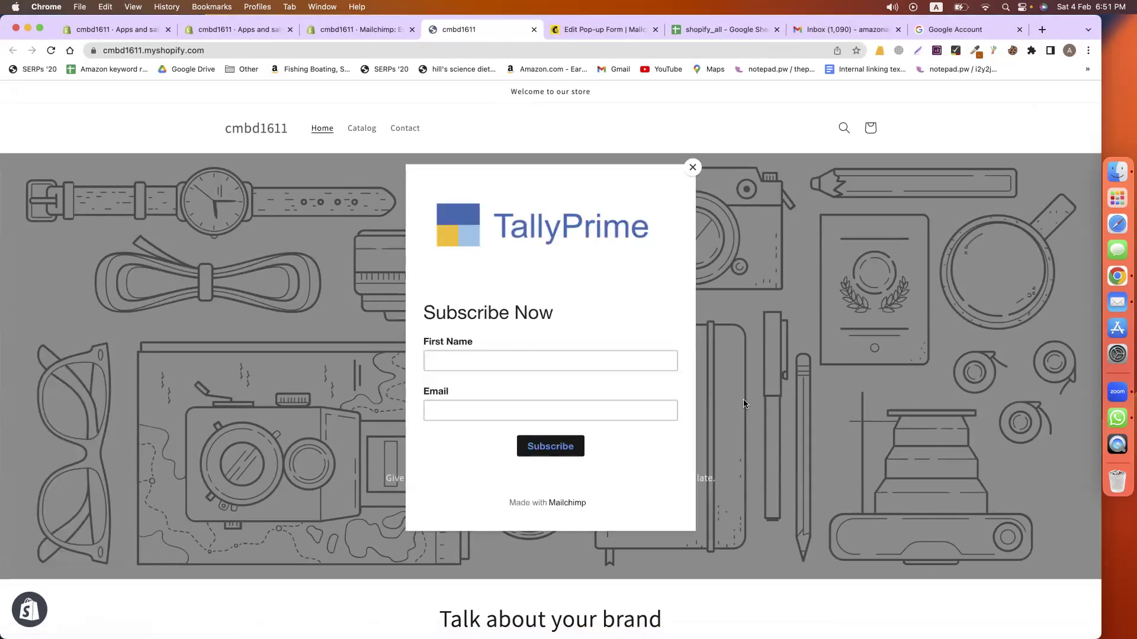
left_click(568, 359)
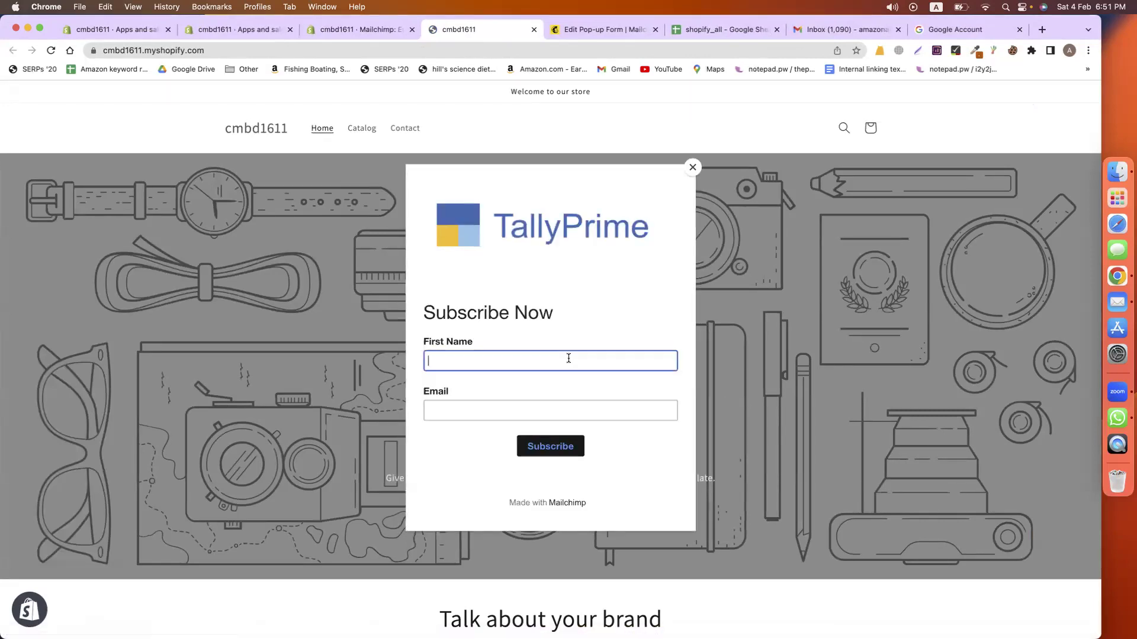
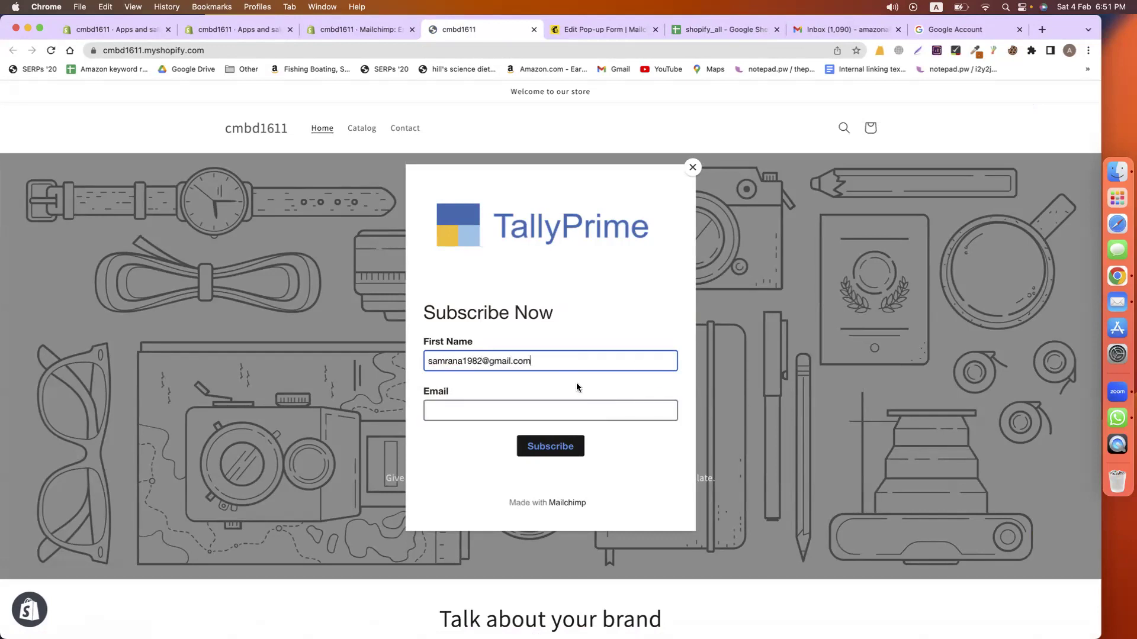
key("super+a")
key("super+x")
left_click(470, 413)
key("super+v")
left_click(468, 362)
type("sam")
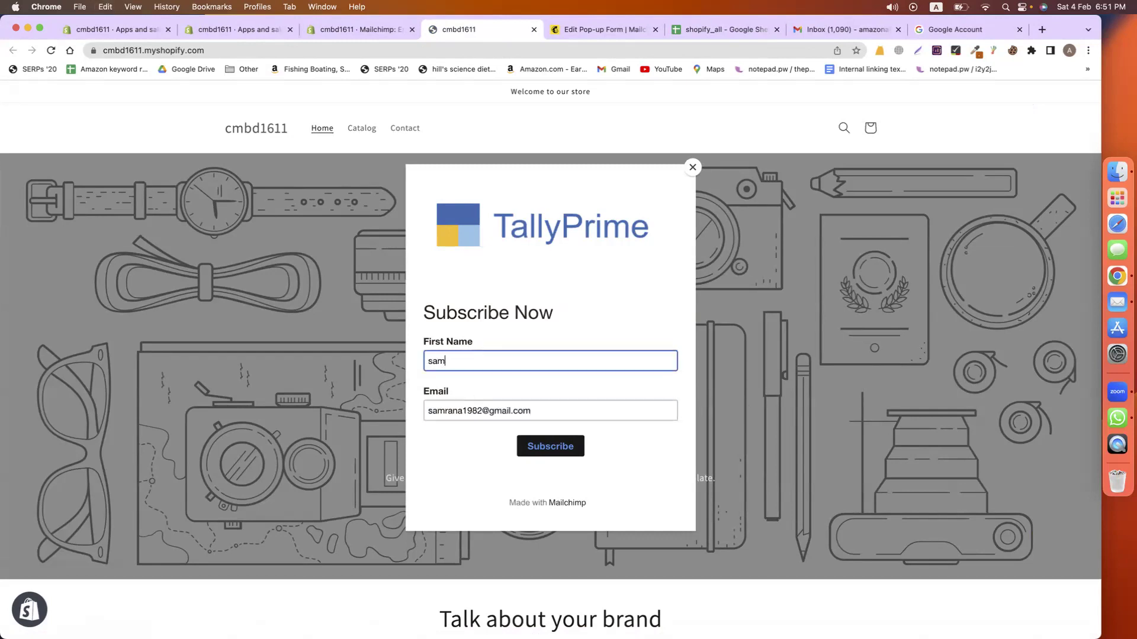
Step: Submit the pop-up subscription and return to the Mailchimp form builder
left_click(553, 455)
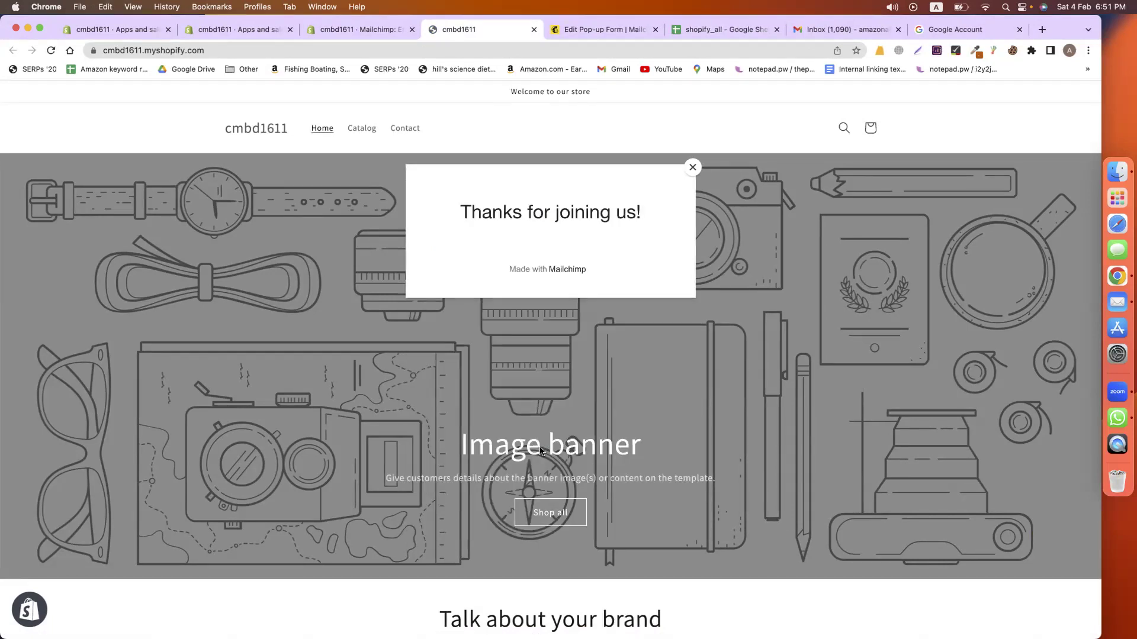
left_click(573, 30)
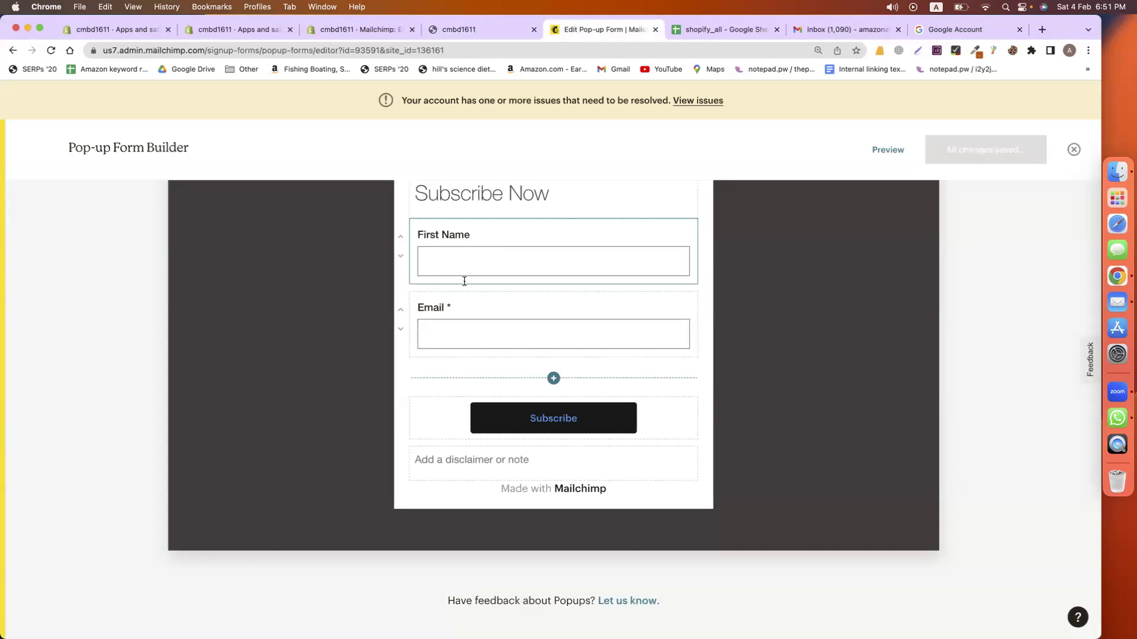
scroll(439, 299, "up", 5)
scroll(439, 301, "up", 2)
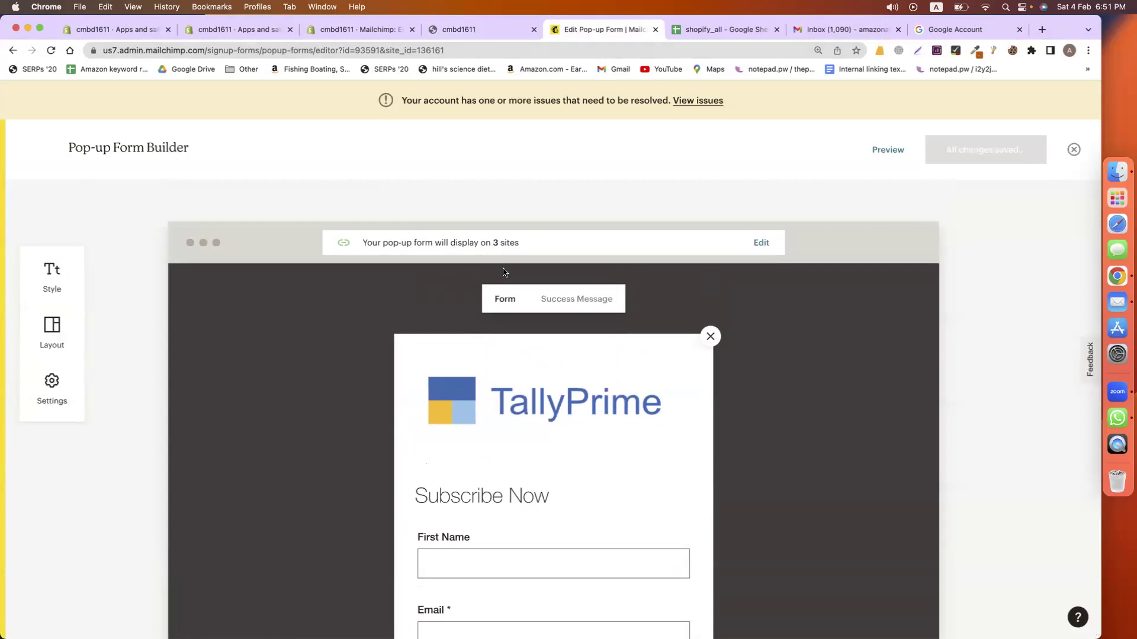
Step: Close the Pop-up Form Builder and open the Audience dashboard in a new tab
left_click(1073, 150)
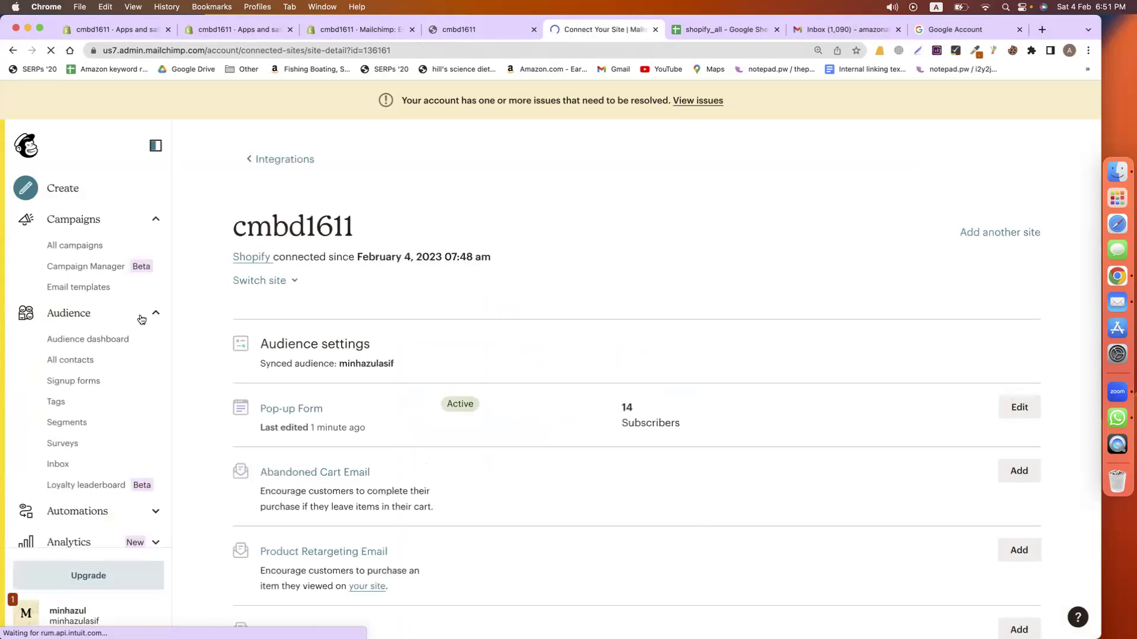
right_click(70, 312)
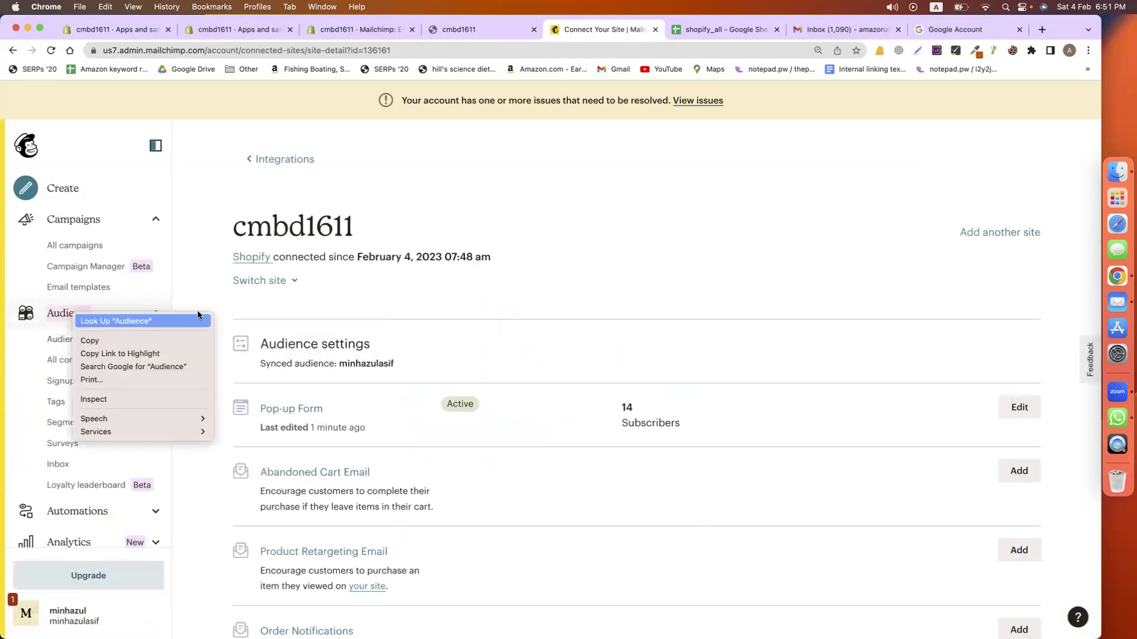
left_click(44, 326)
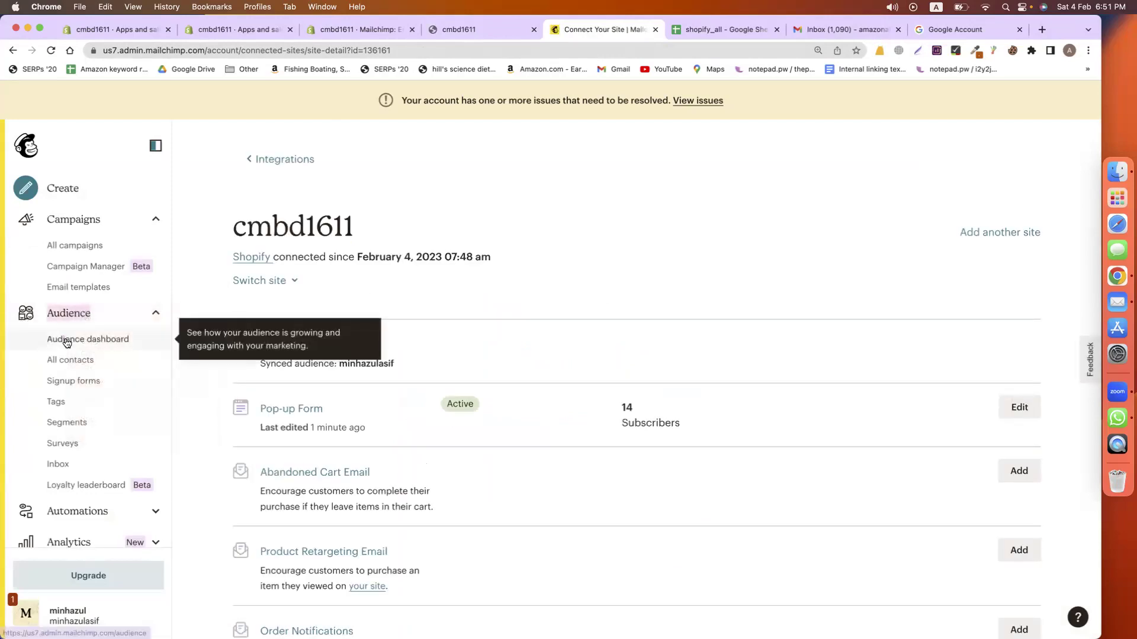
right_click(66, 340)
left_click(97, 316)
left_click(662, 29)
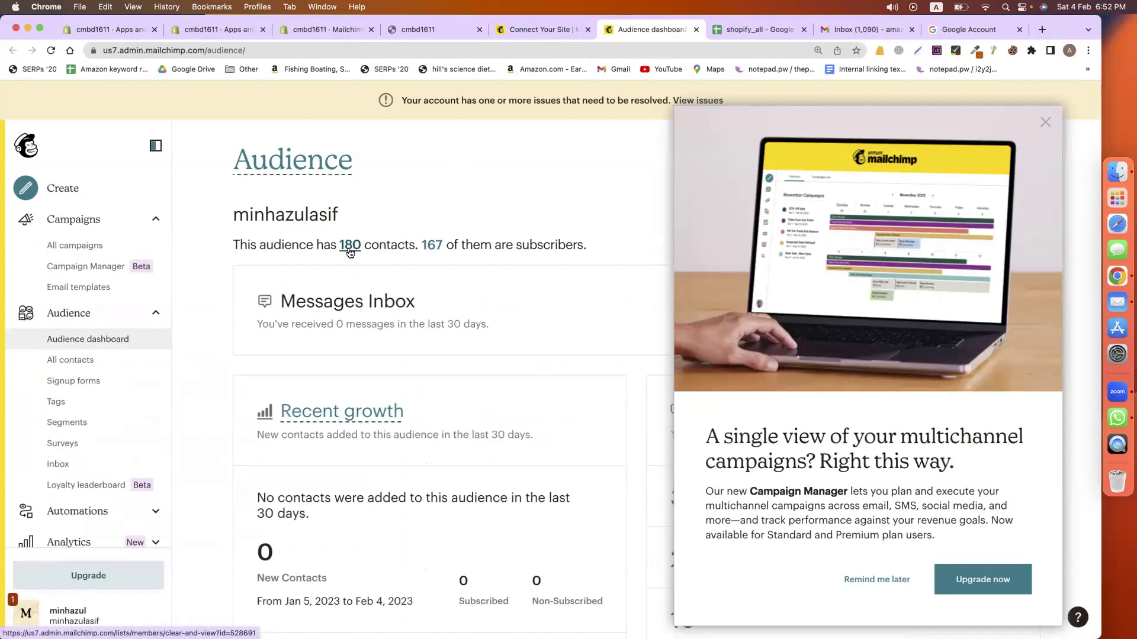
Step: Look for the new pop-up subscriber among the audience's 180 contacts, then return to the cmbd1611 site page
left_click(349, 246)
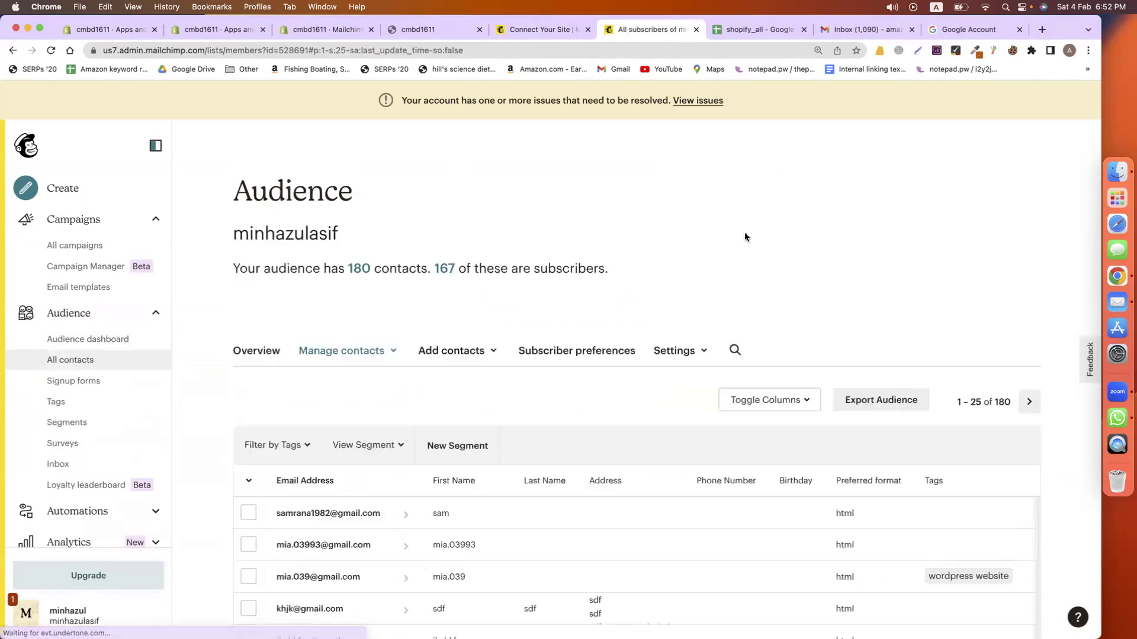
scroll(744, 237, "down", 2)
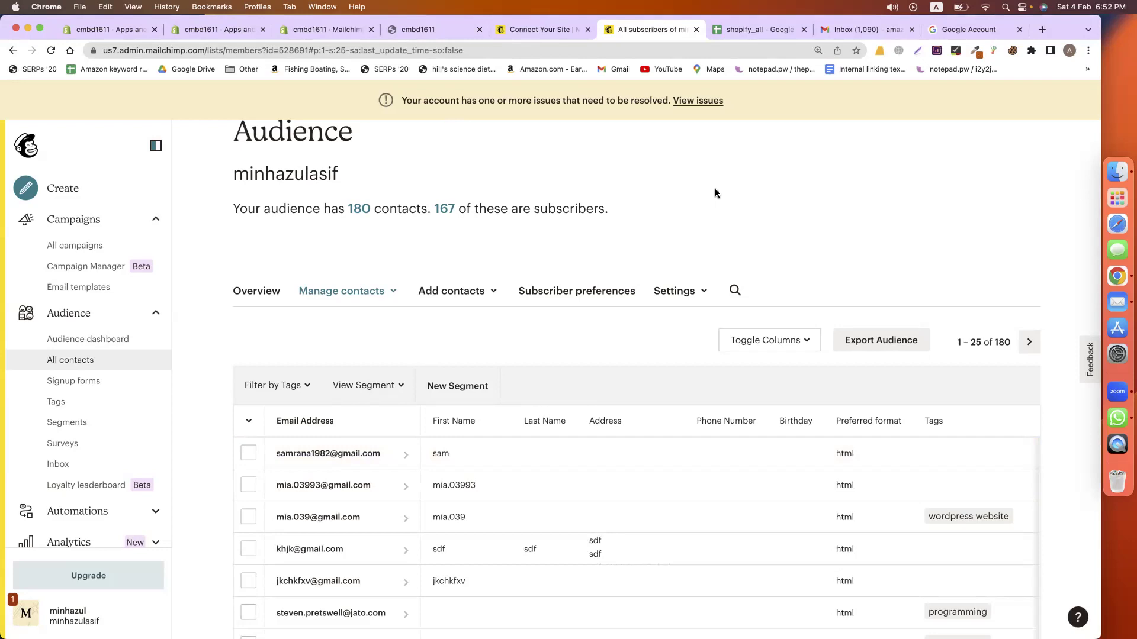
left_click(532, 28)
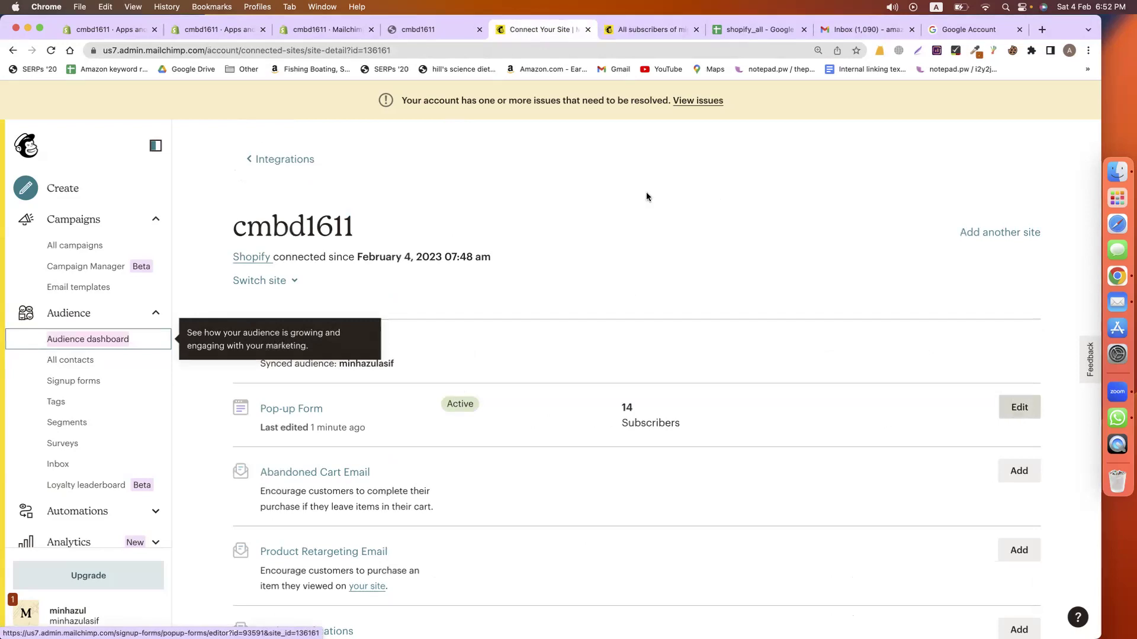
left_click(567, 206)
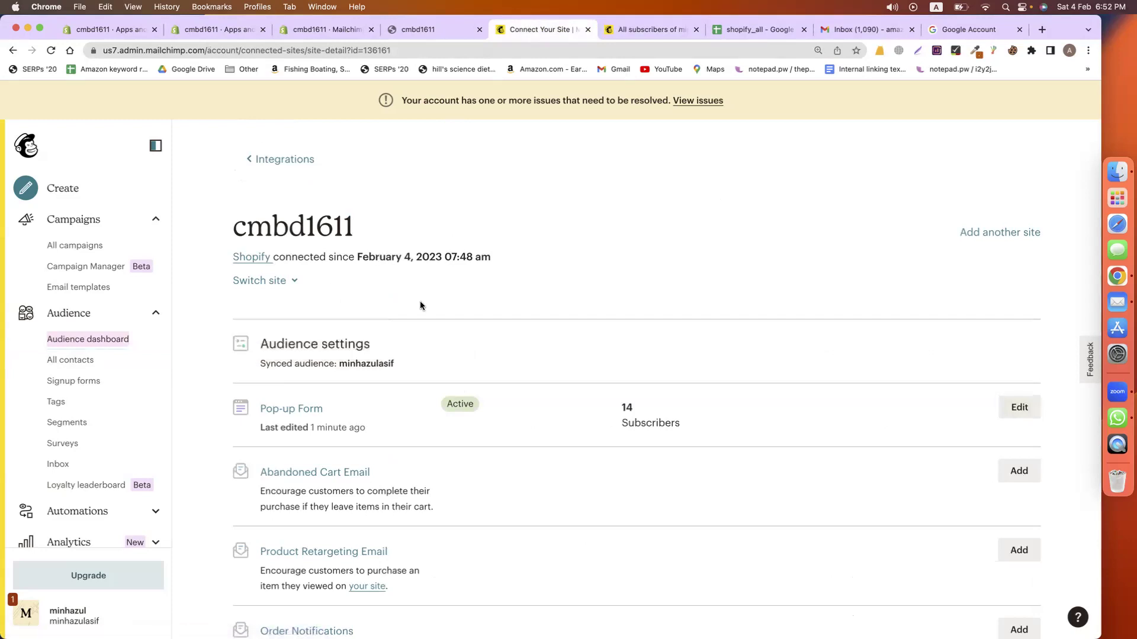
left_click(283, 281)
left_click(285, 556)
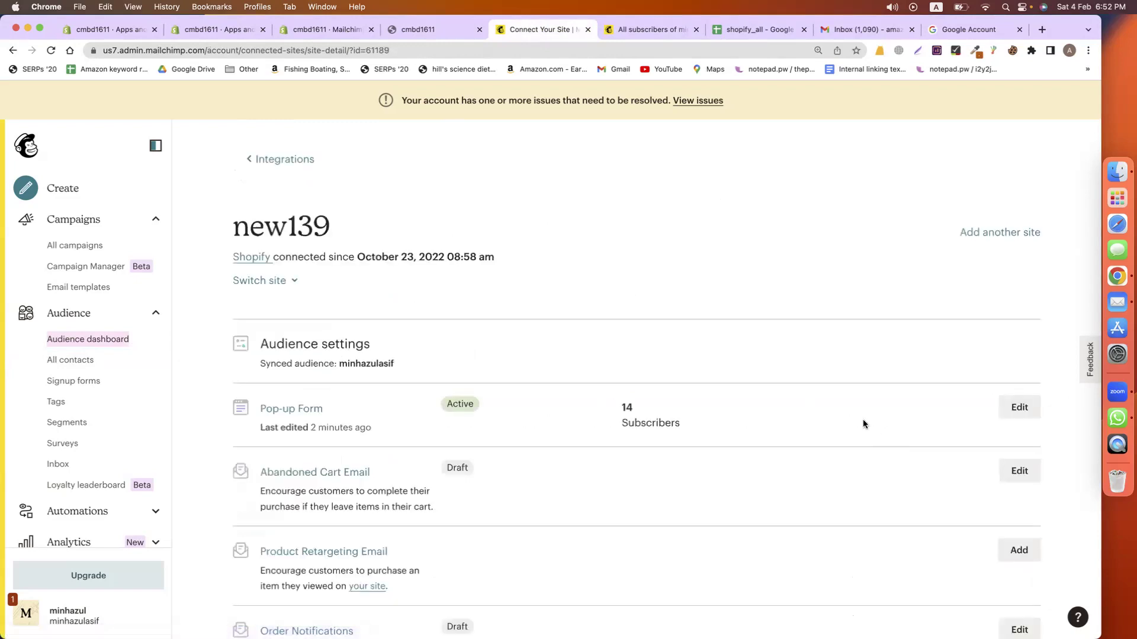
left_click(294, 280)
scroll(307, 595, "down", 1)
left_click(282, 588)
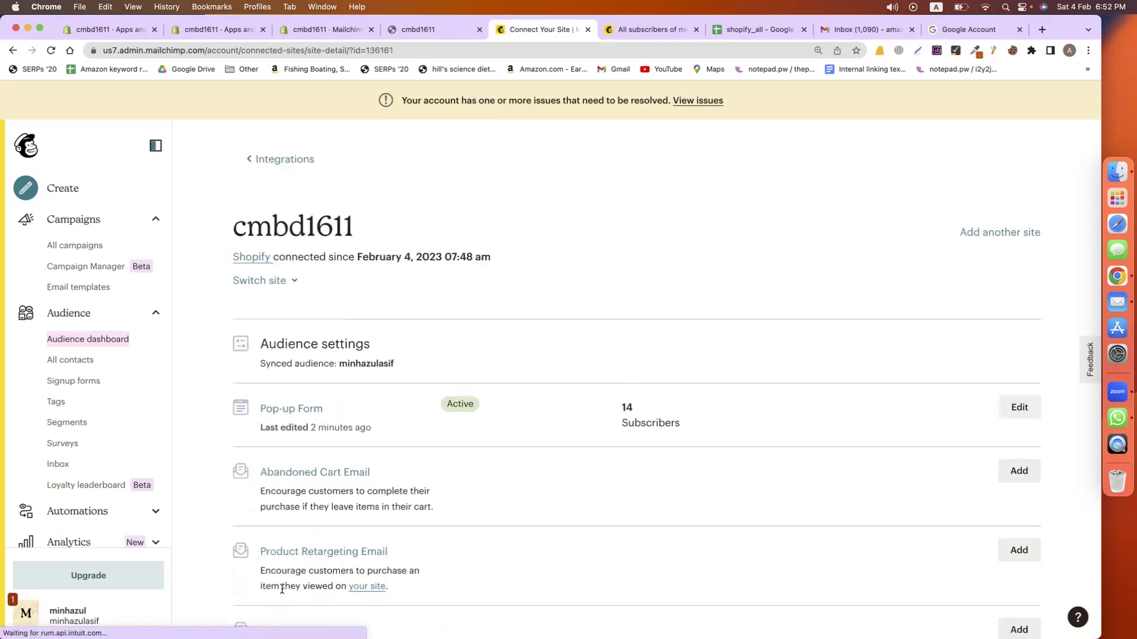
scroll(591, 399, "down", 3)
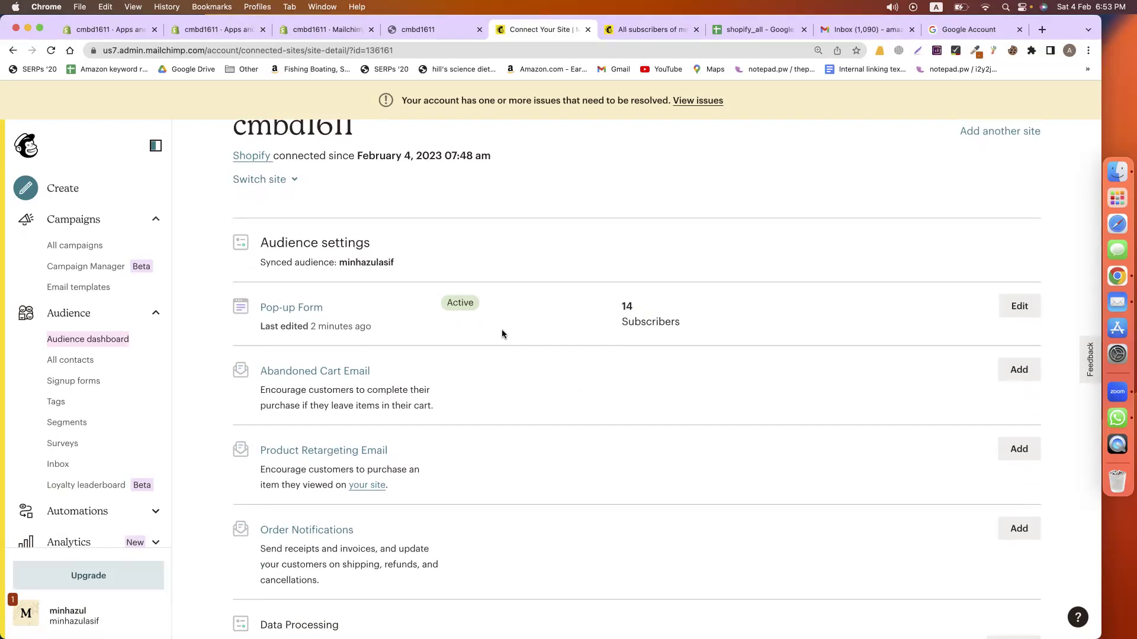
scroll(502, 330, "down", 4)
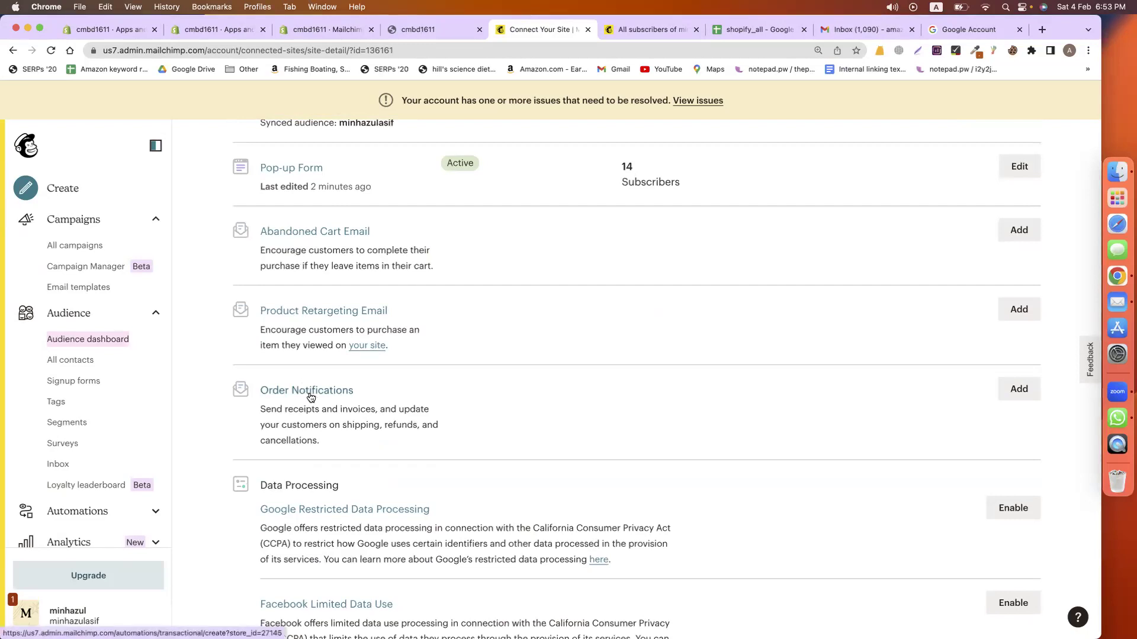
Step: Start adding order notification emails and open the Order Confirmation email's design
left_click(1015, 390)
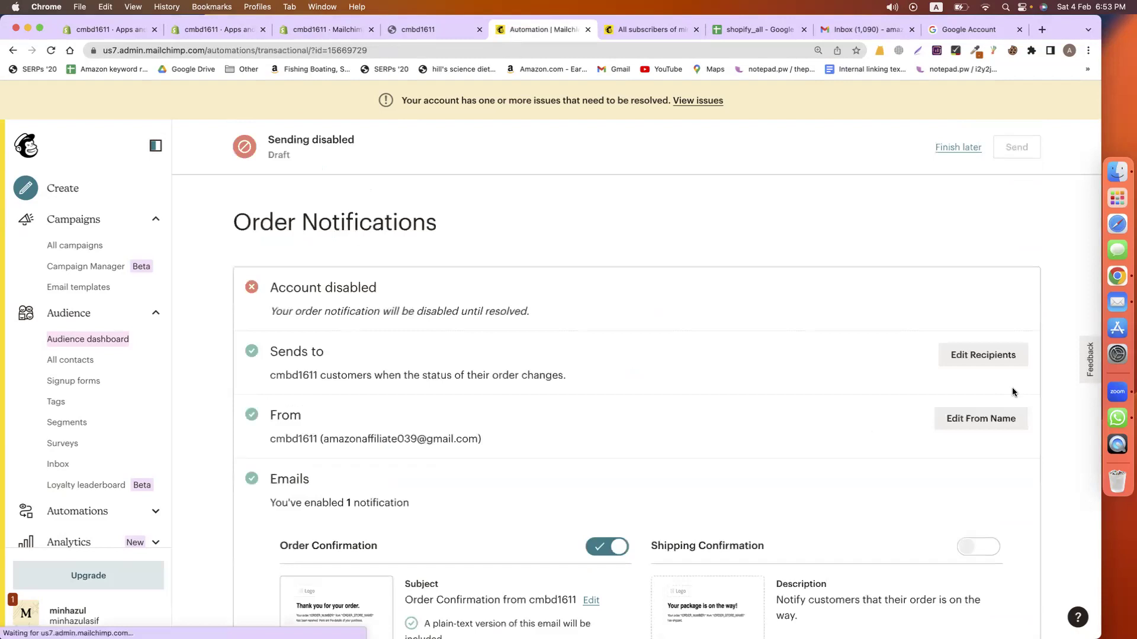
scroll(793, 427, "down", 3)
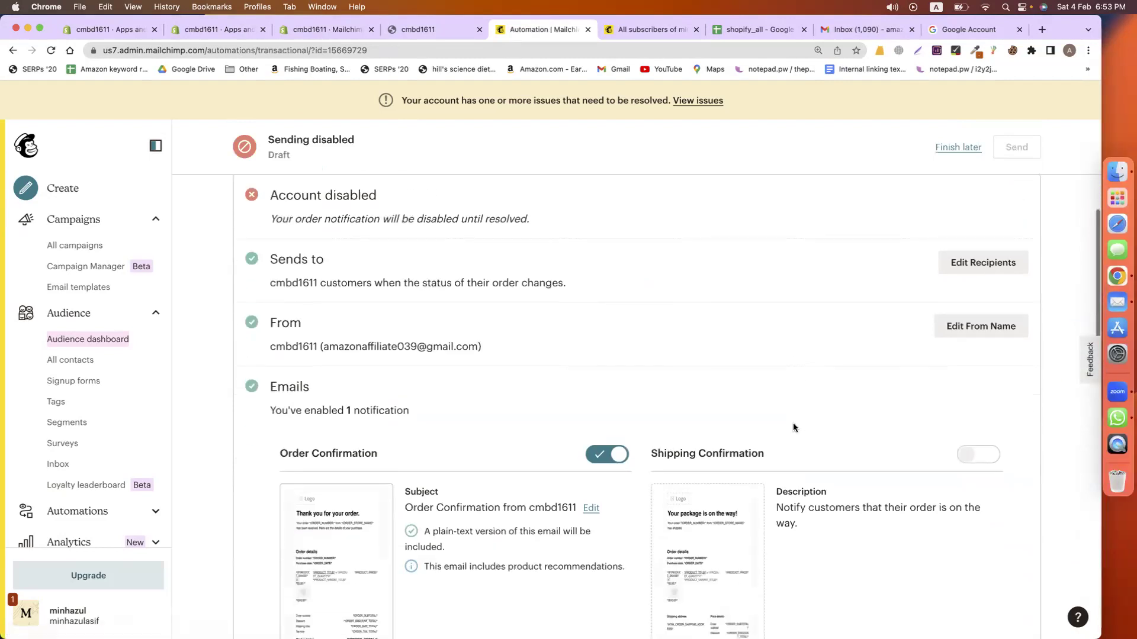
scroll(794, 427, "down", 2)
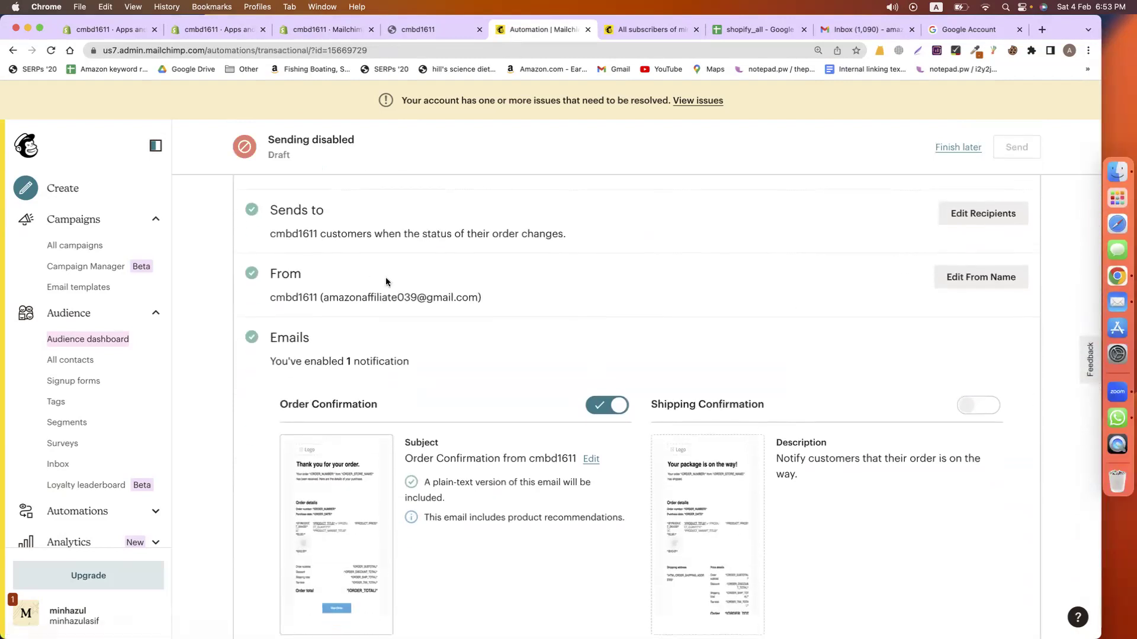
left_click_drag(328, 241, 412, 267)
left_click_drag(334, 298, 468, 299)
scroll(509, 328, "down", 4)
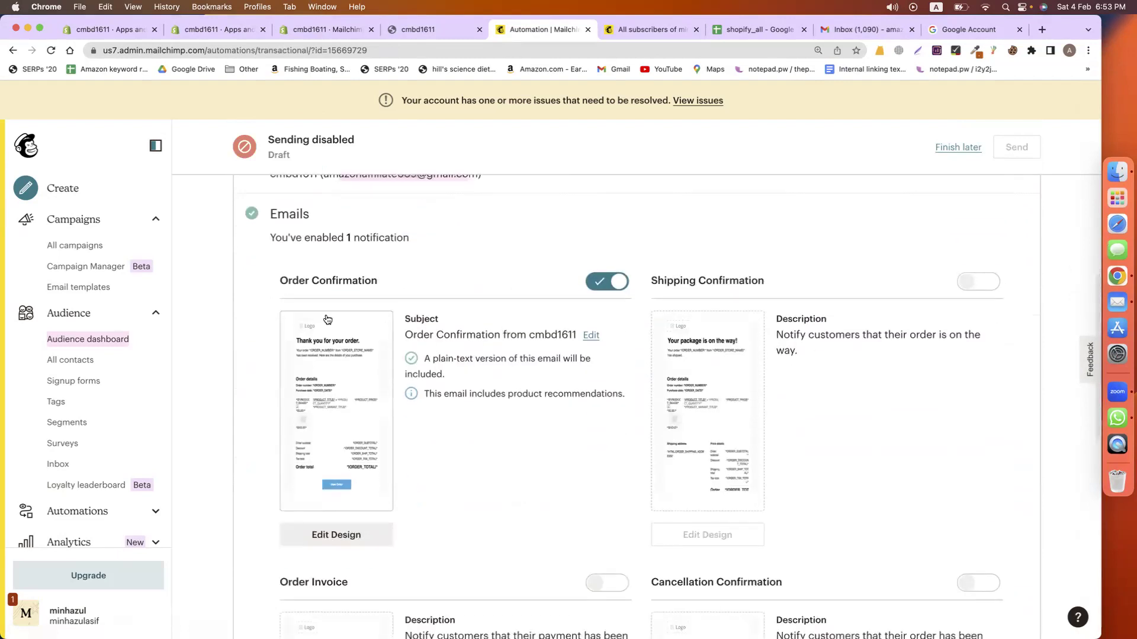
left_click_drag(275, 280, 370, 278)
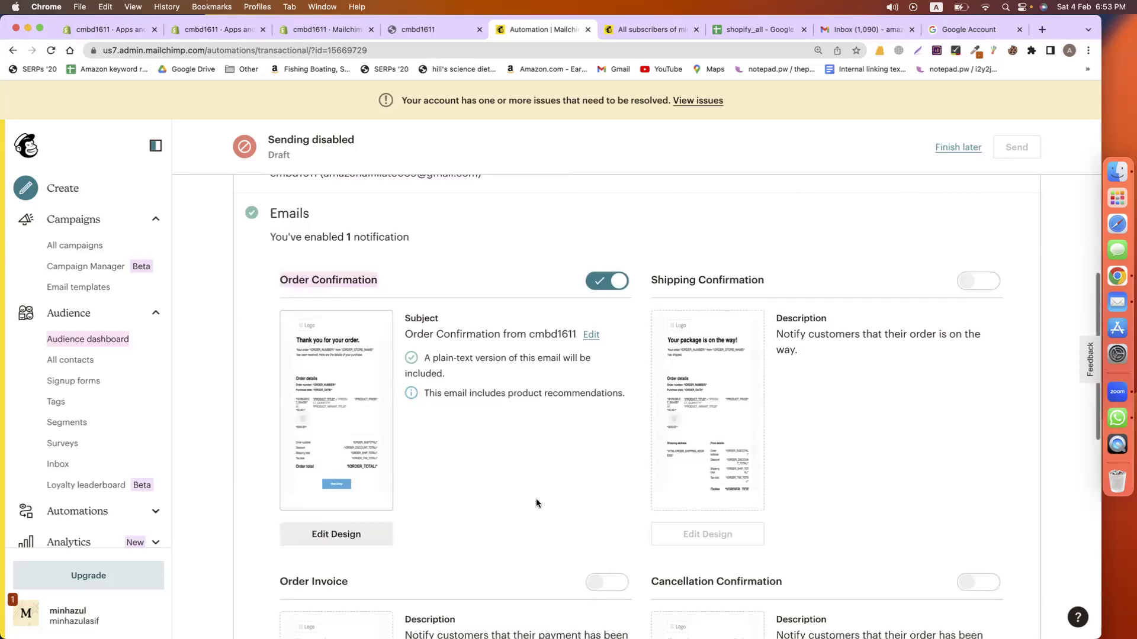
scroll(535, 498, "down", 2)
mouse_move(349, 353)
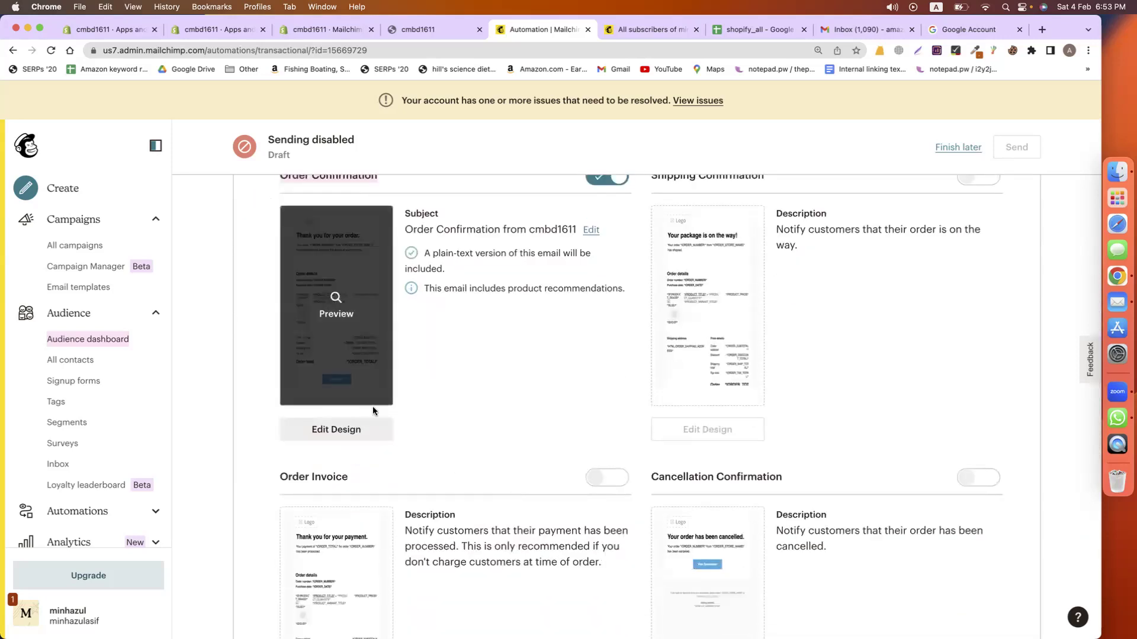
left_click(347, 428)
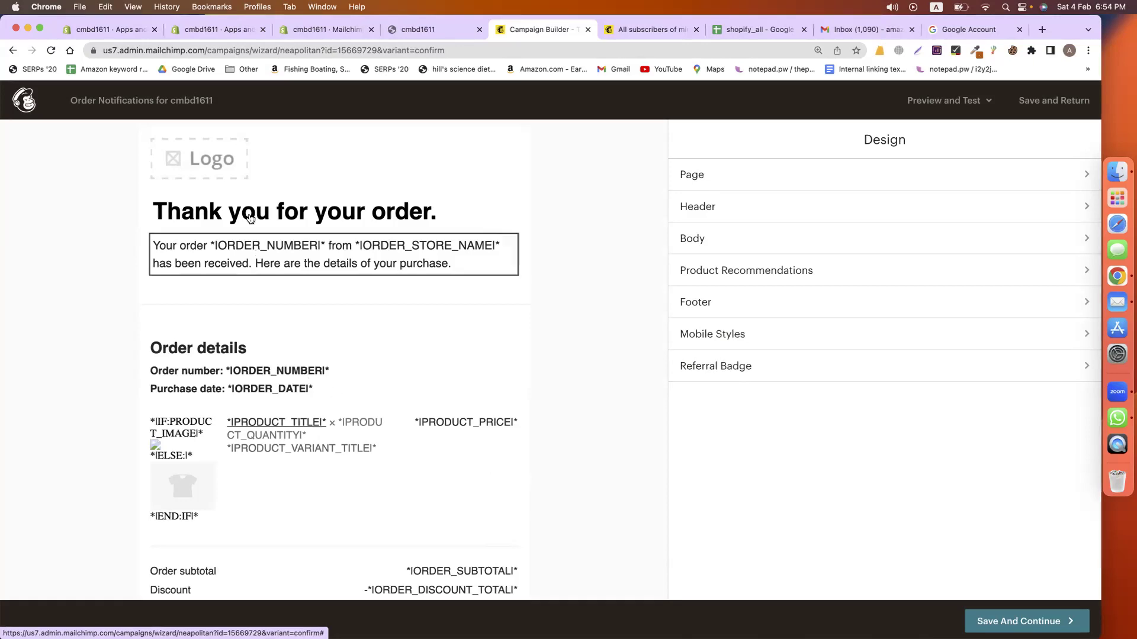
Step: Replace the Order Confirmation email's placeholder logo with the TallyPrime logo image
left_click(222, 173)
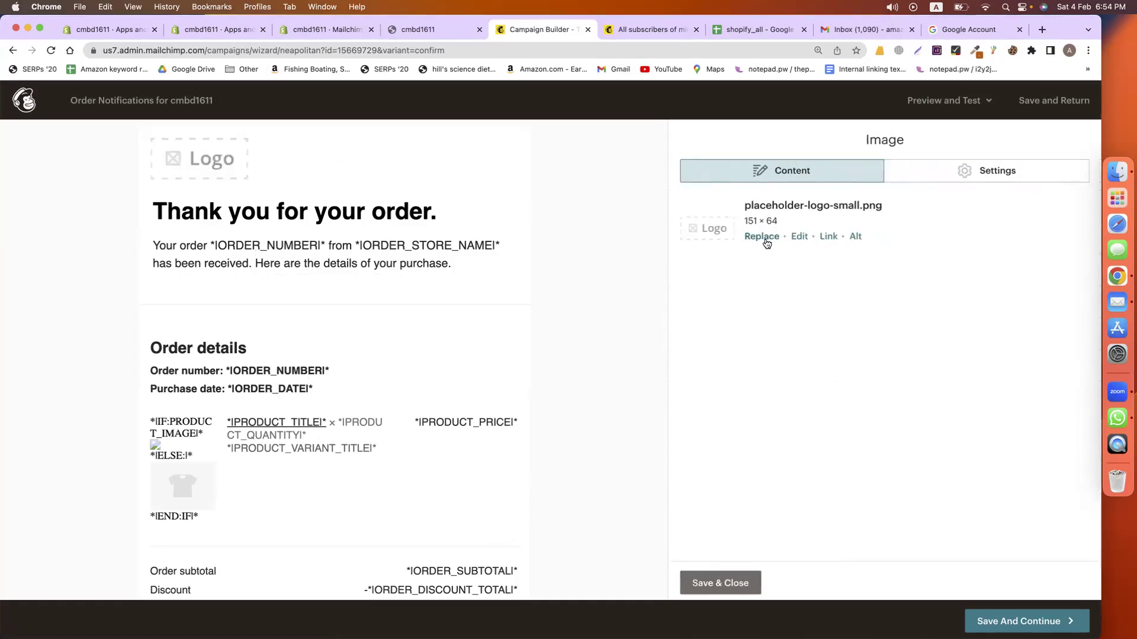
left_click(764, 238)
left_click(994, 307)
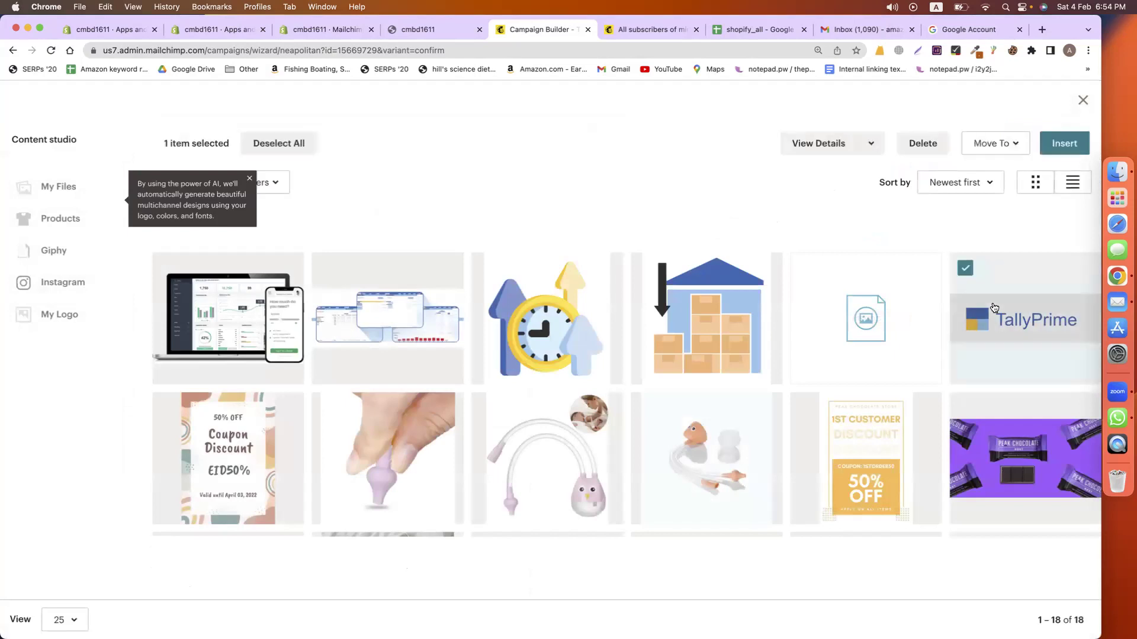
left_click(1064, 143)
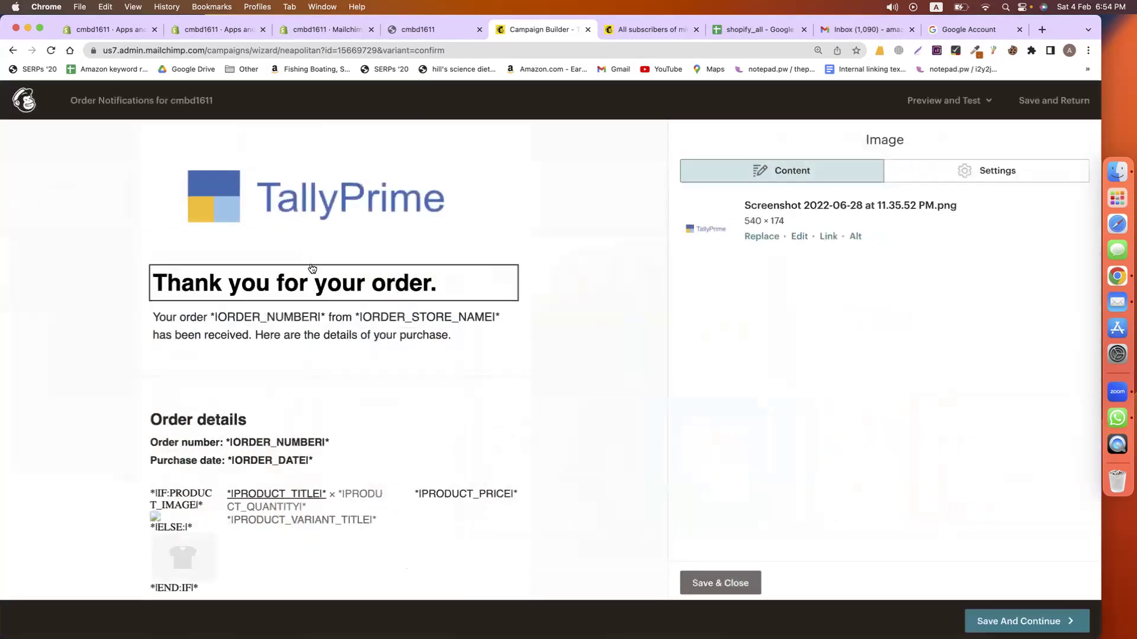
Step: Review the email's text block and save the design, returning to Order Notifications
scroll(264, 222, "down", 2)
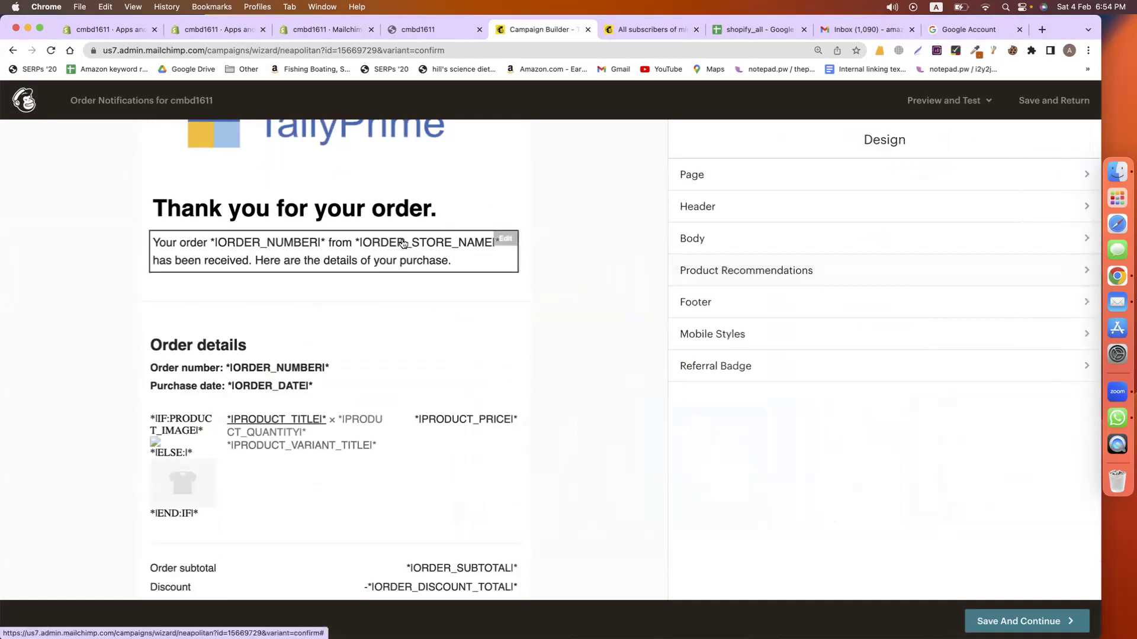
left_click(272, 239)
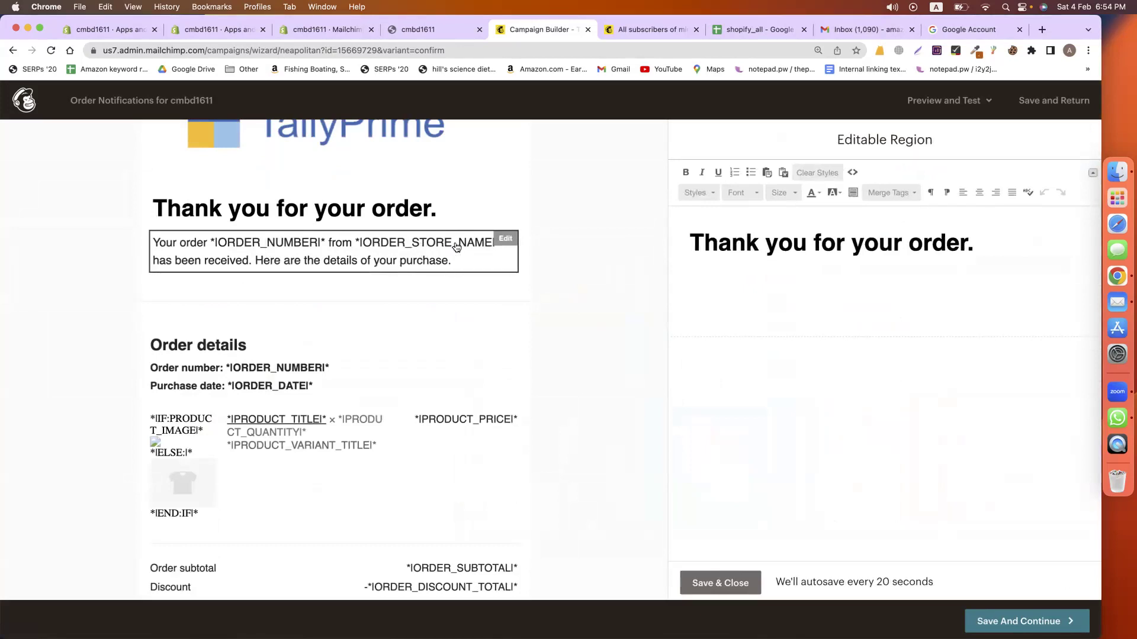
scroll(392, 317, "down", 3)
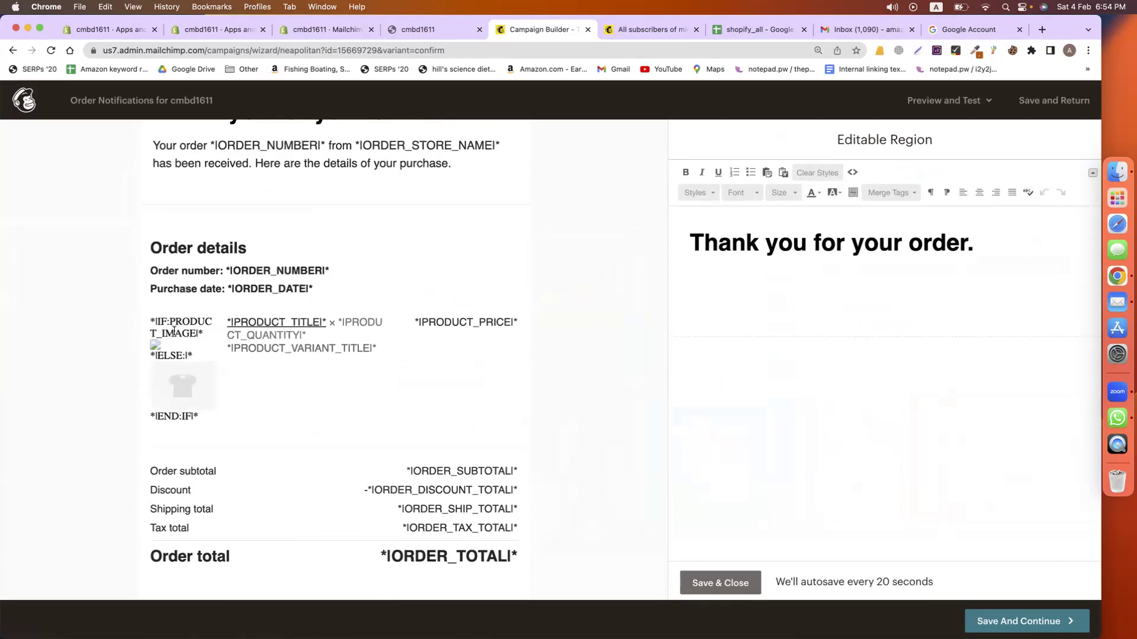
scroll(536, 333, "down", 5)
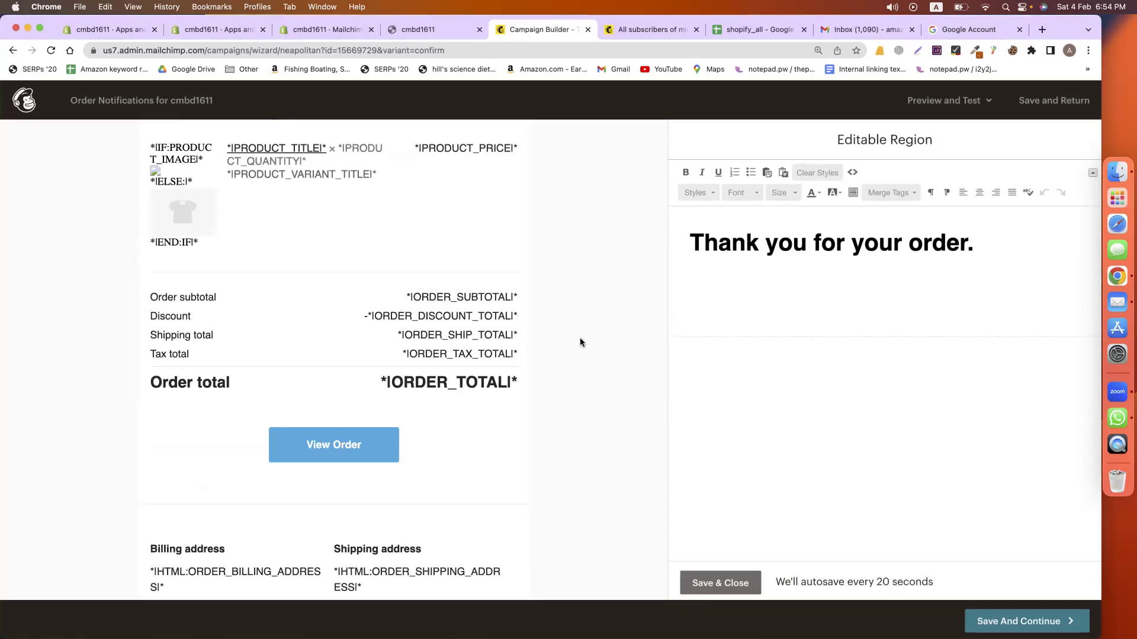
scroll(580, 339, "down", 10)
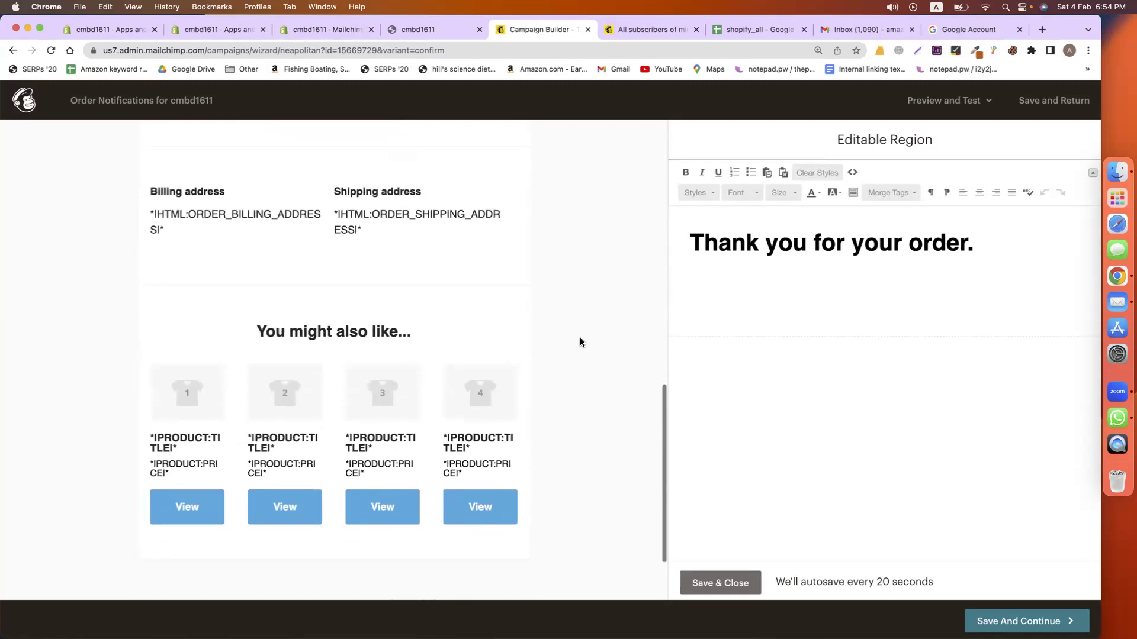
scroll(580, 320, "down", 5)
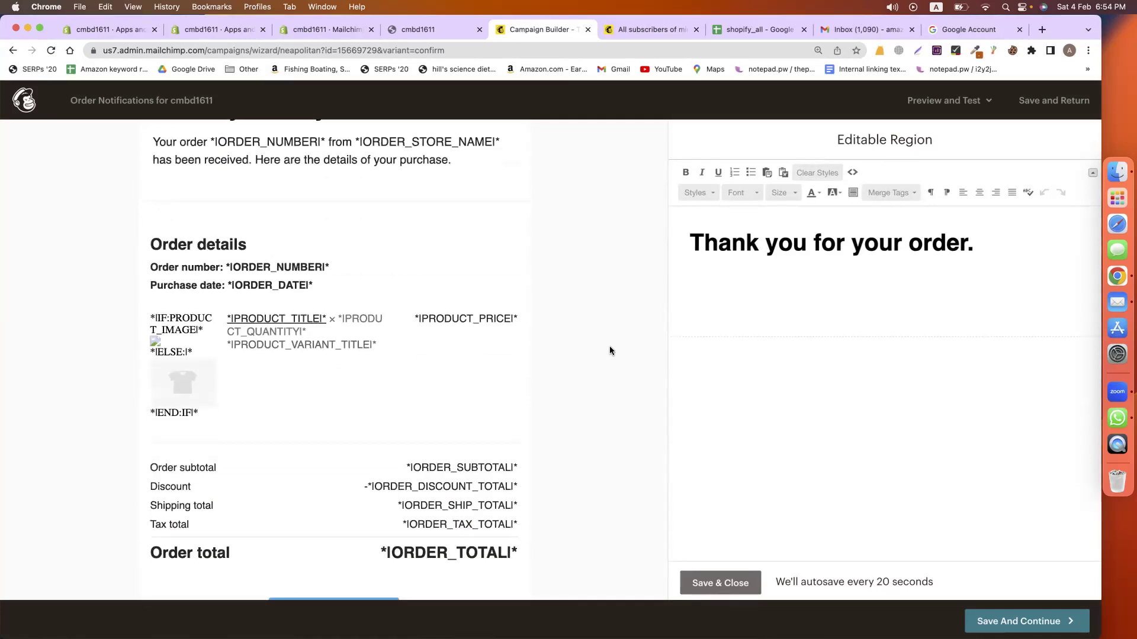
scroll(609, 345, "up", 3)
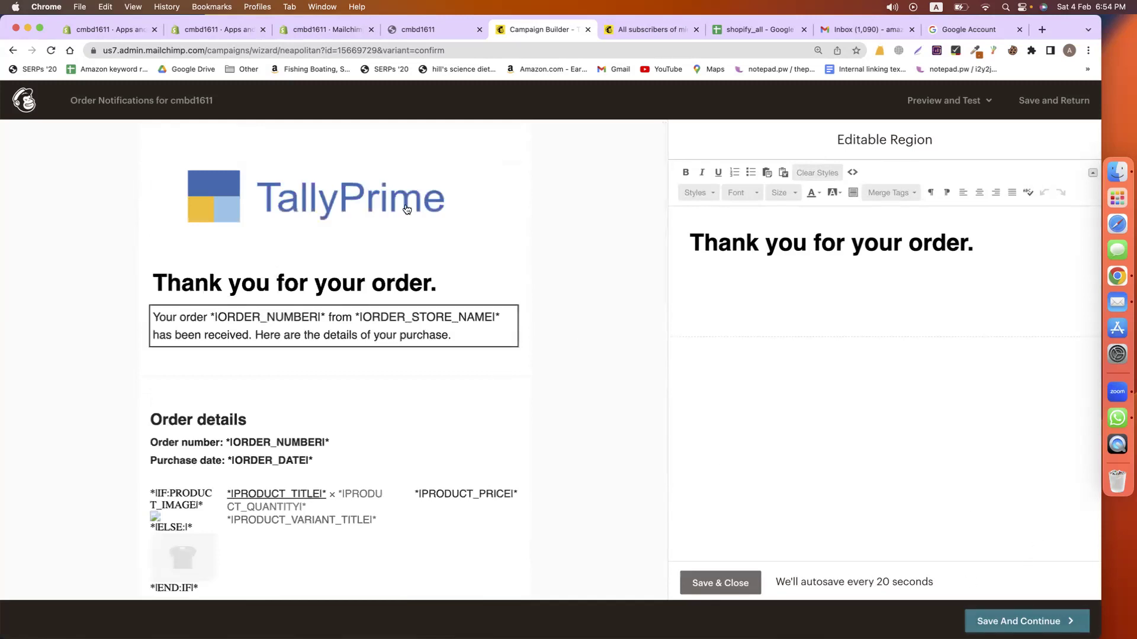
left_click(1027, 621)
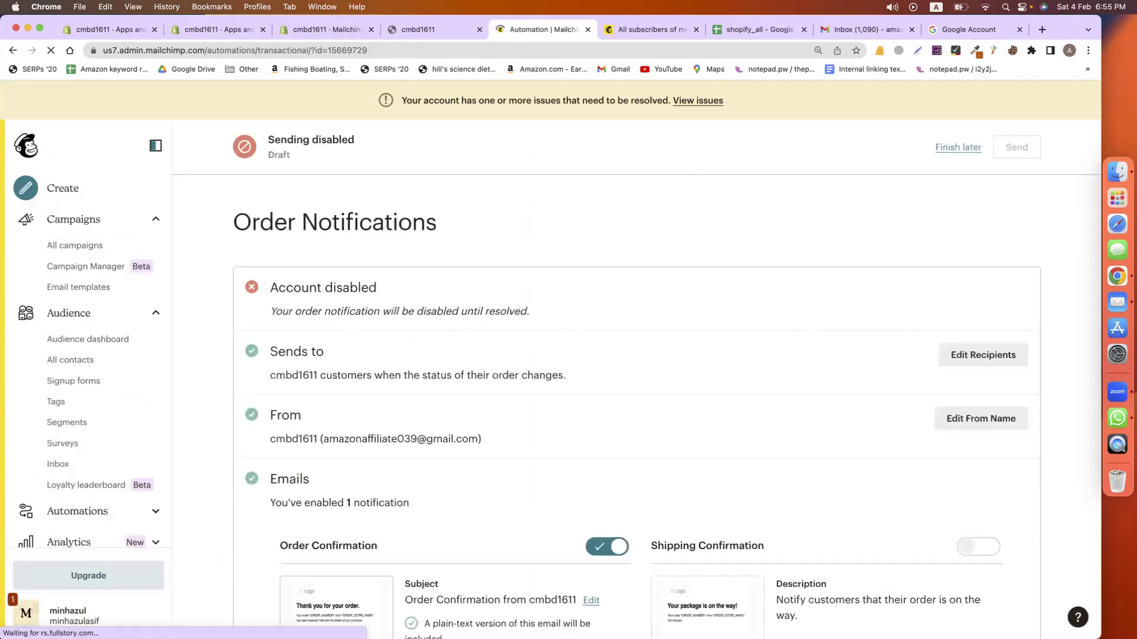
Step: Turn on Order Invoice and open its 'Thank you for your payment.' email design
scroll(950, 523, "down", 5)
mouse_move(762, 451)
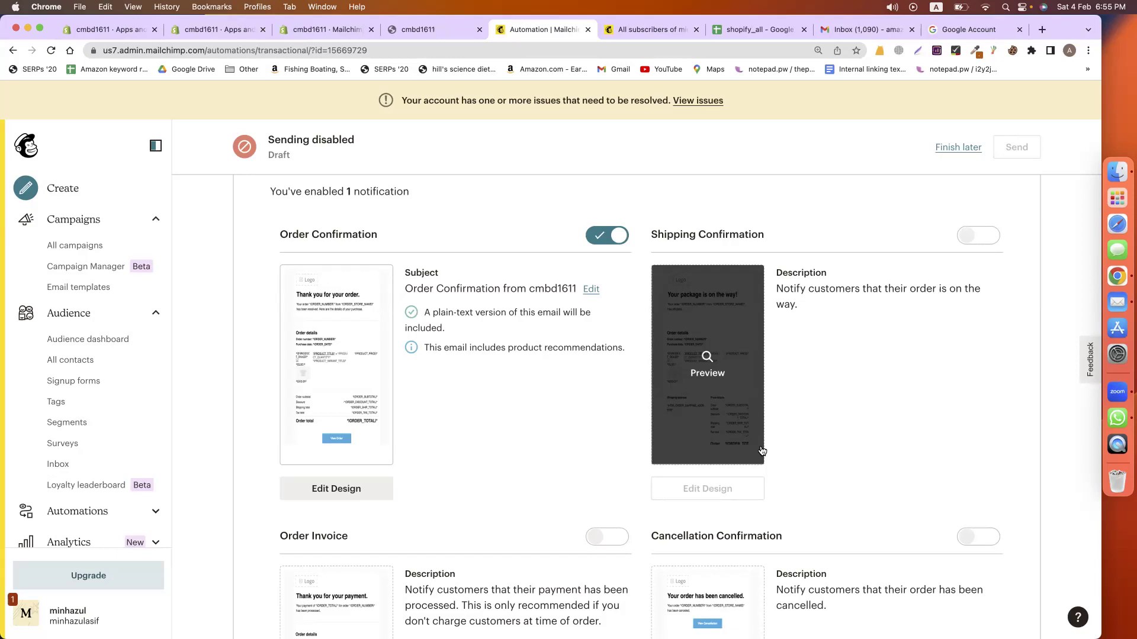
scroll(762, 451, "down", 5)
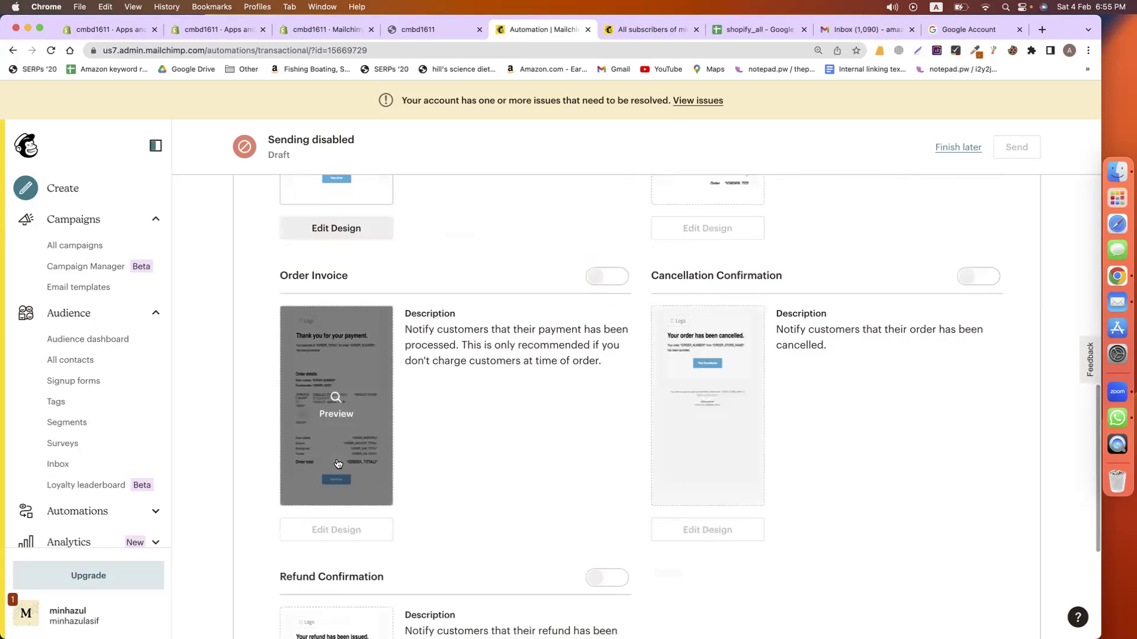
scroll(334, 280, "up", 5)
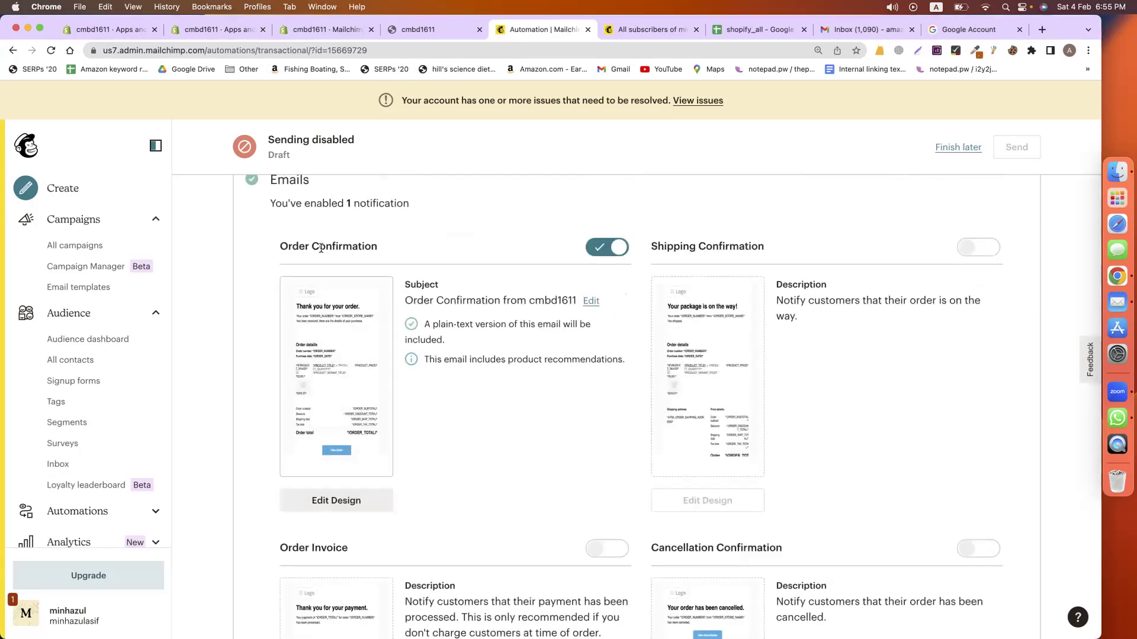
scroll(317, 266, "down", 5)
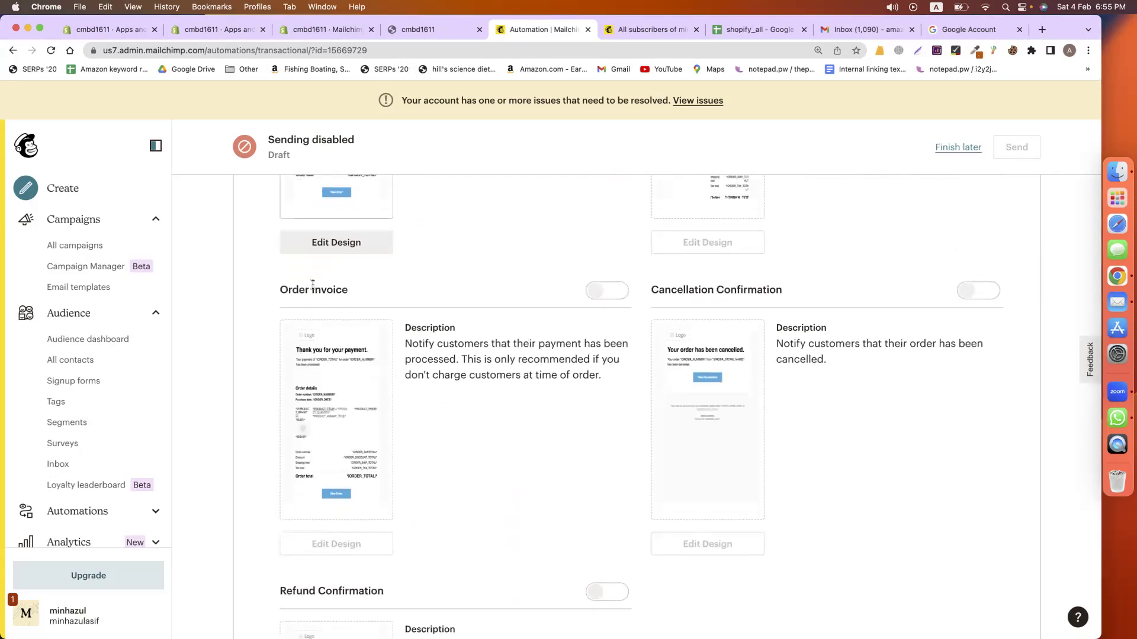
left_click(614, 291)
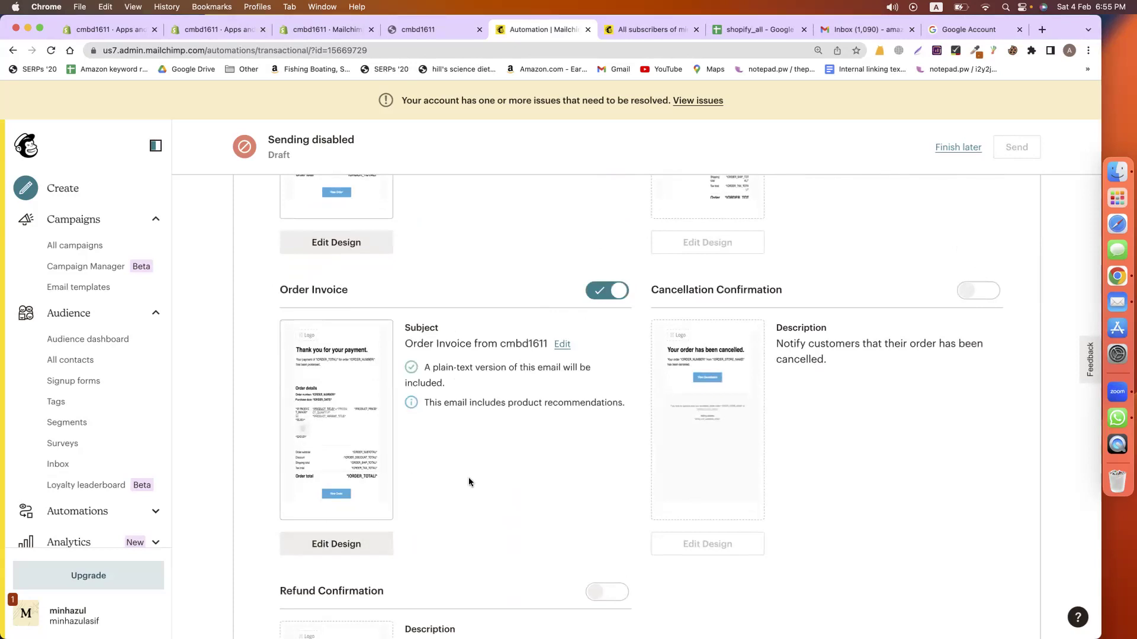
left_click(369, 536)
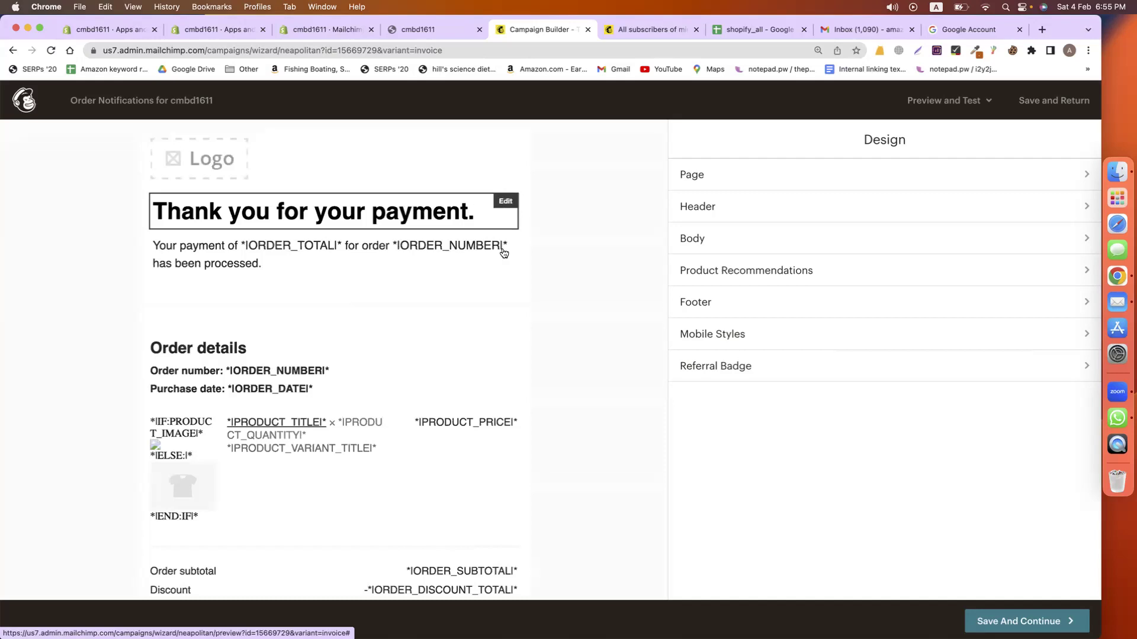
scroll(500, 248, "down", 3)
scroll(496, 478, "up", 3)
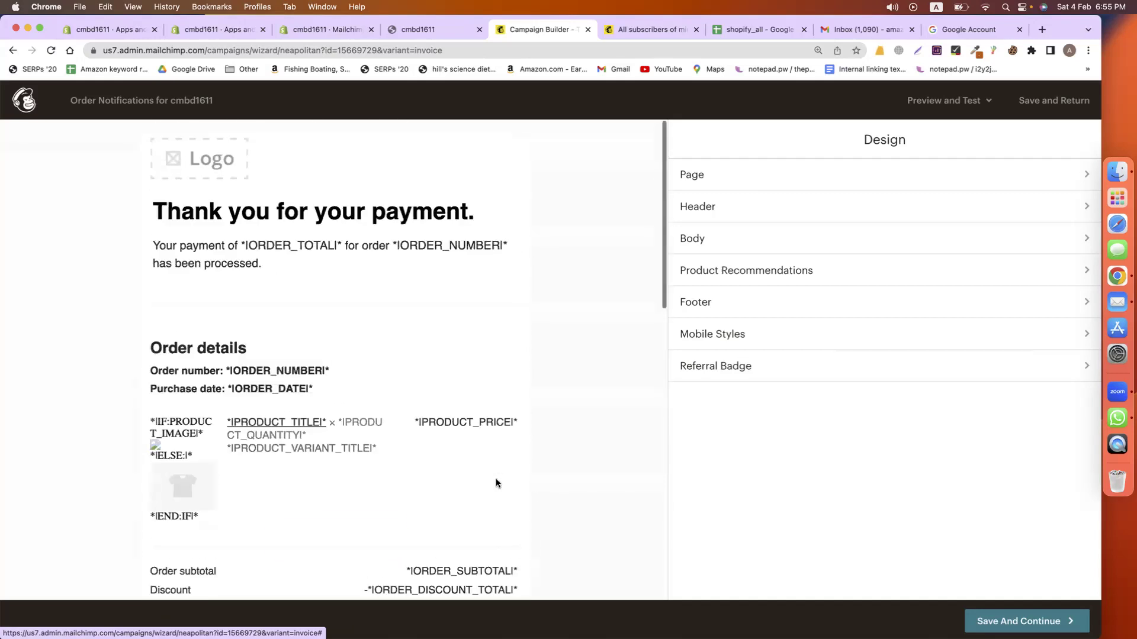
left_click(503, 166)
left_click(767, 236)
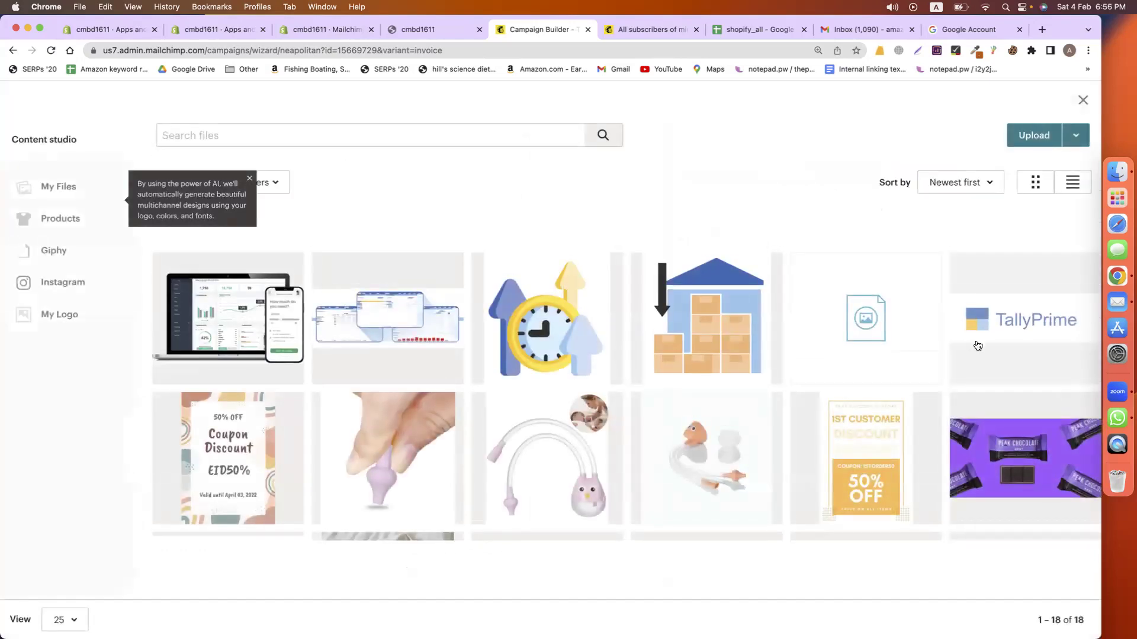
left_click(975, 345)
key("Escape")
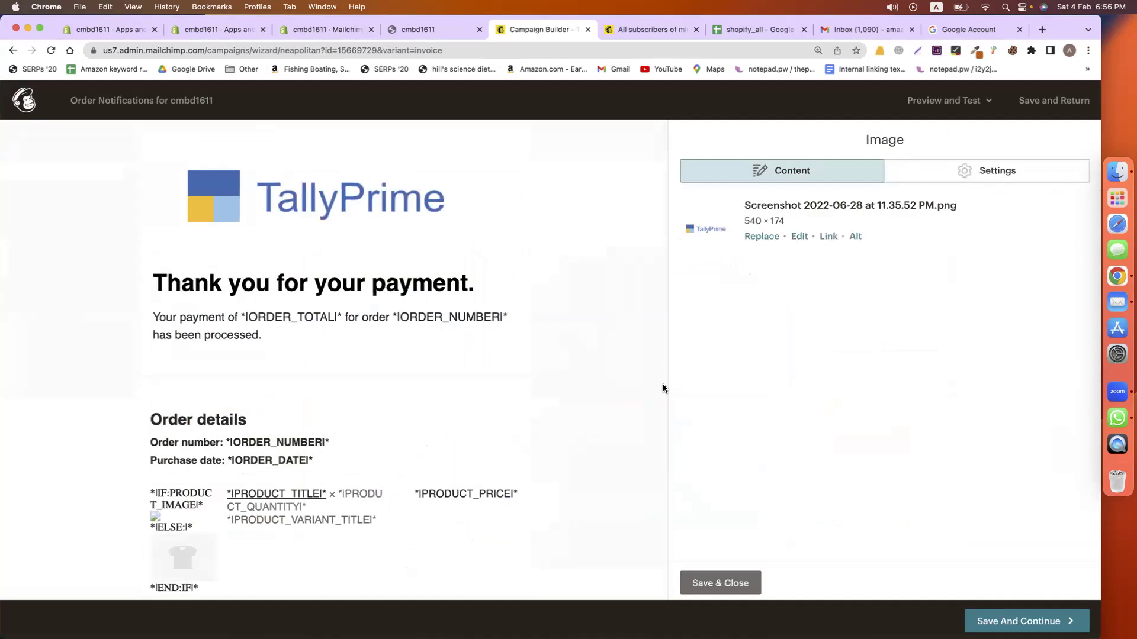
left_click(740, 580)
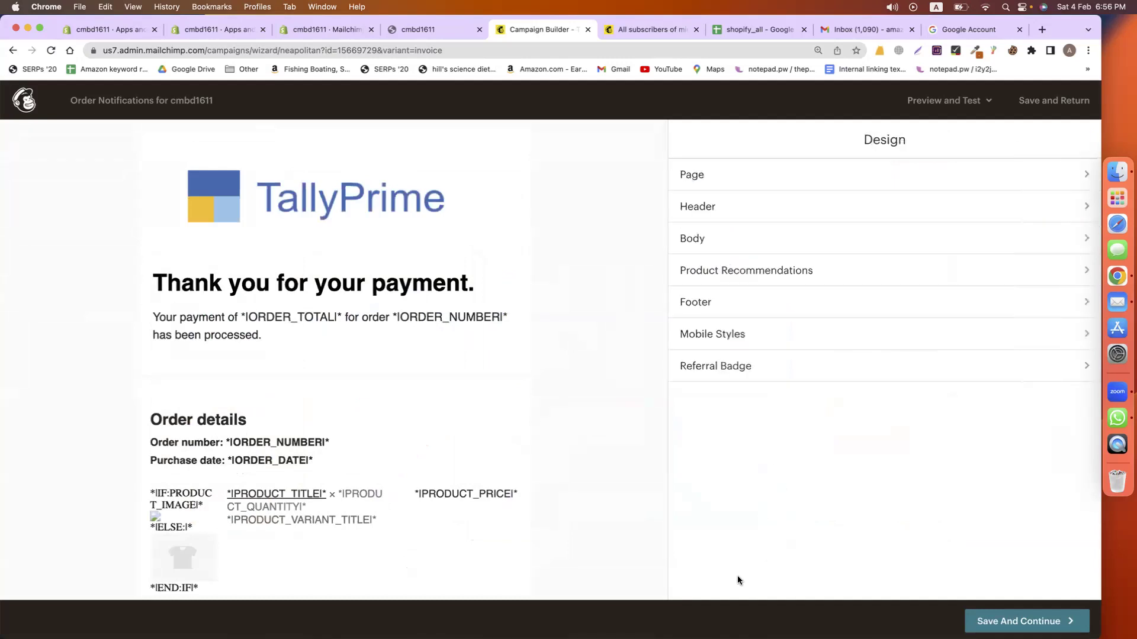
left_click(1010, 612)
scroll(595, 519, "down", 3)
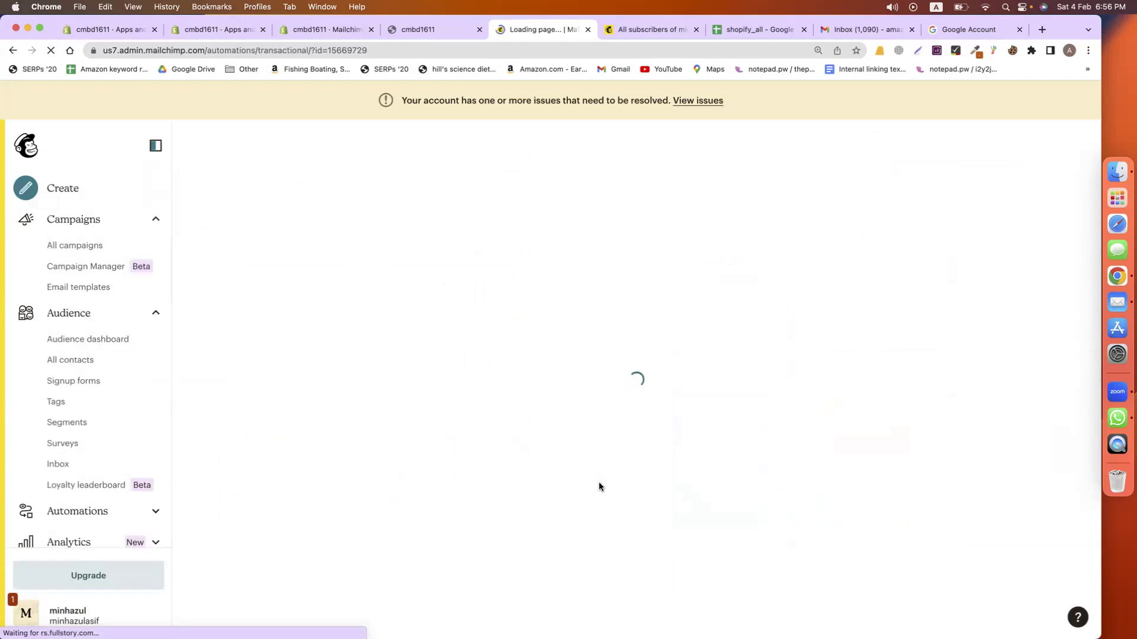
scroll(599, 487, "down", 4)
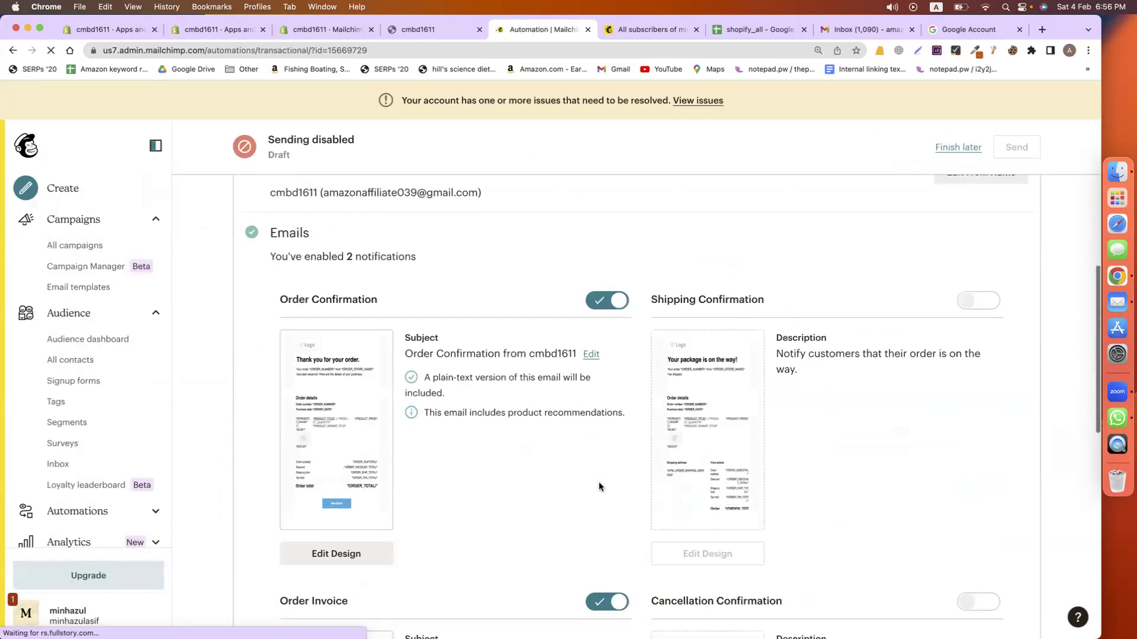
scroll(964, 313, "down", 3)
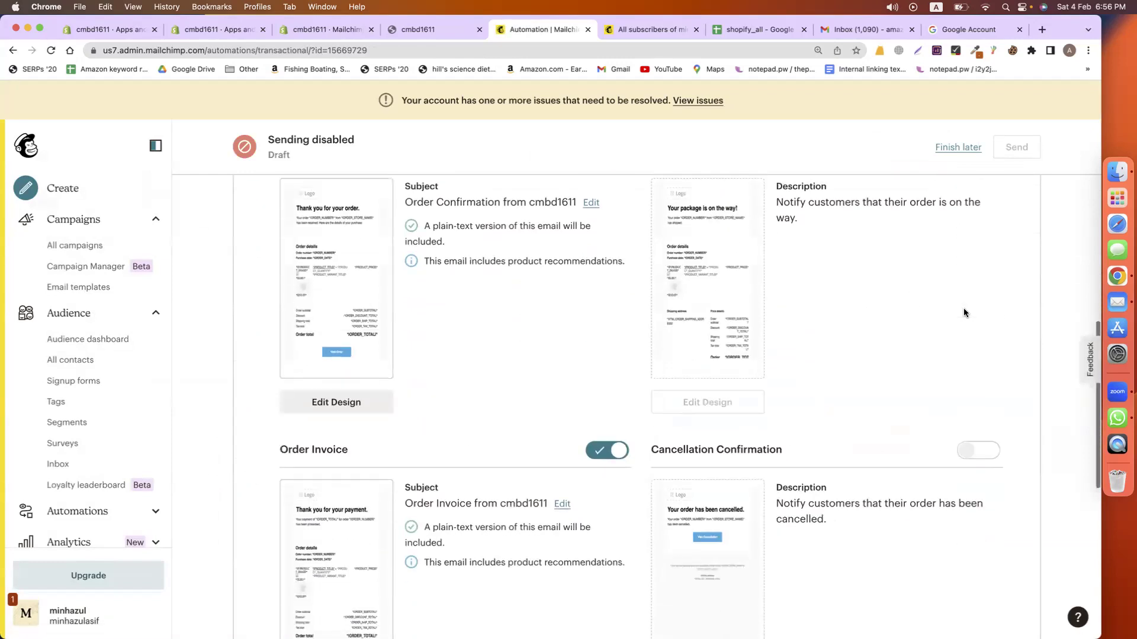
Step: Enable the Refund Confirmation email and open its design
scroll(981, 458, "down", 5)
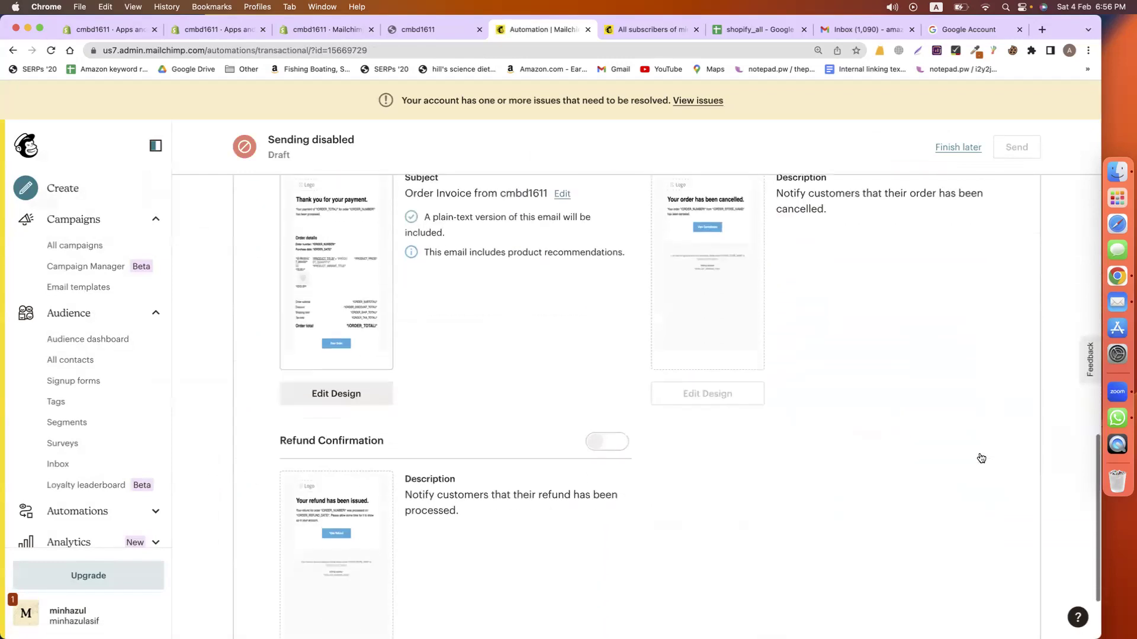
scroll(981, 458, "down", 2)
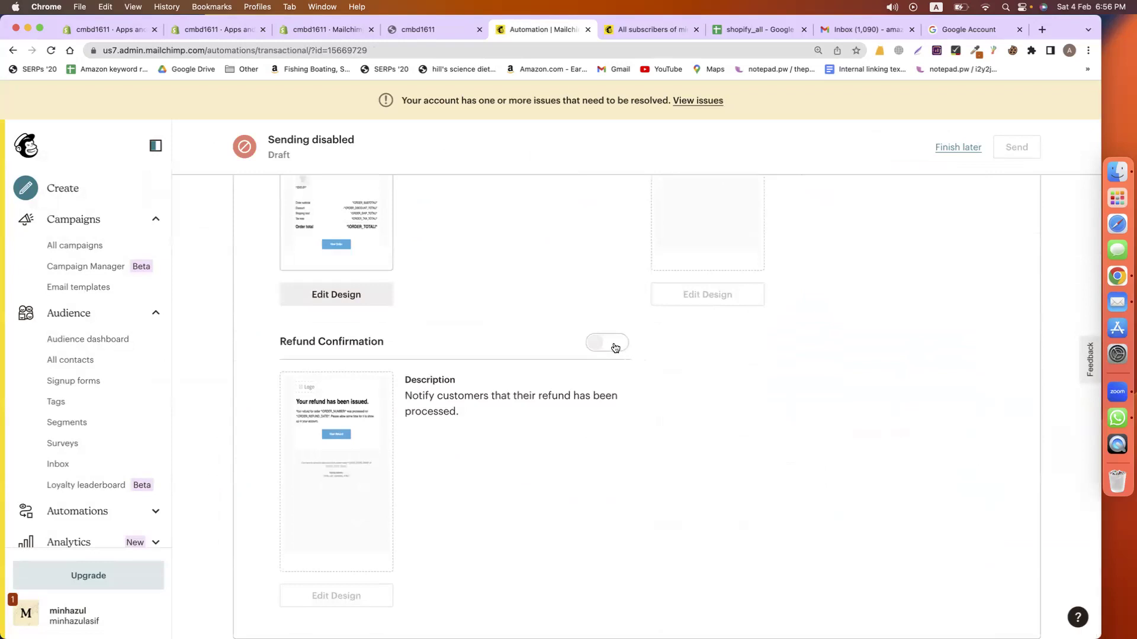
left_click(615, 348)
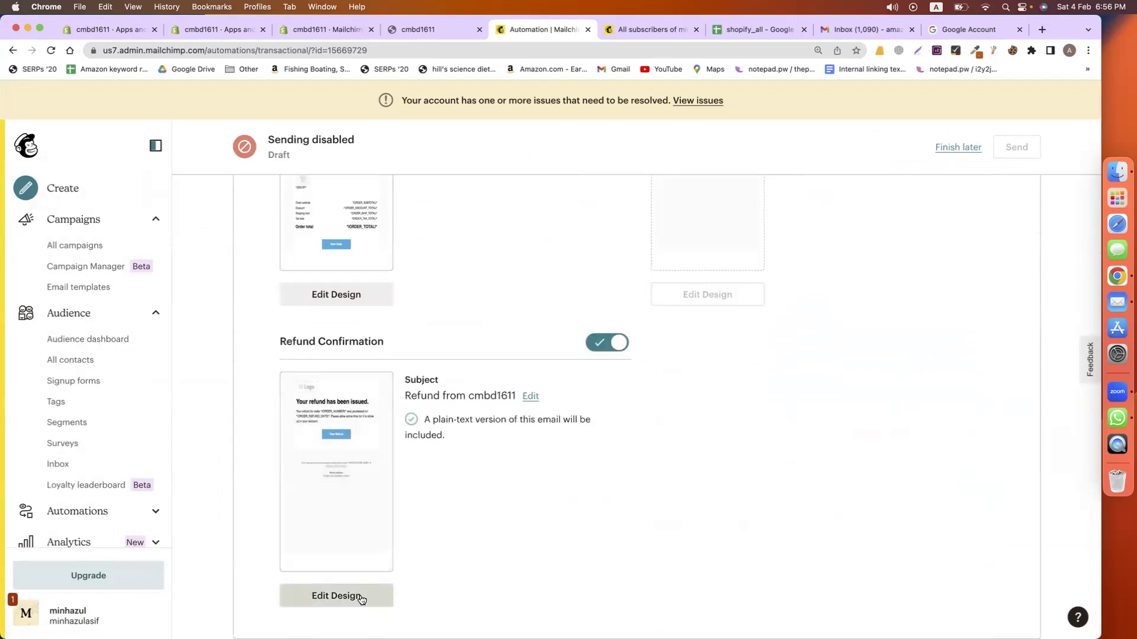
left_click(360, 597)
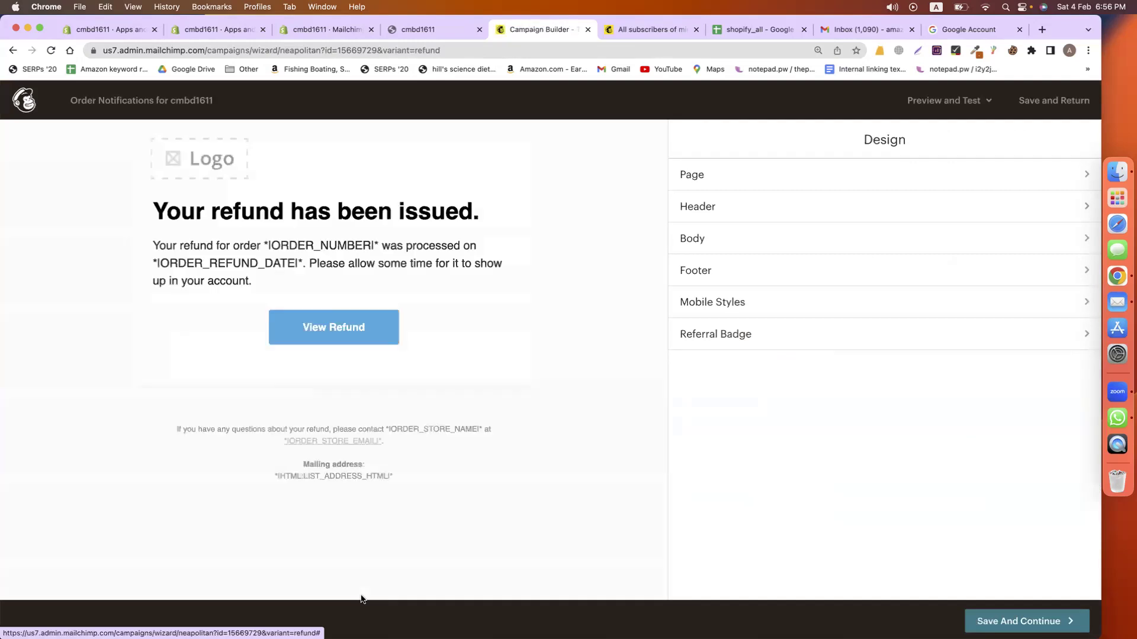
Step: Swap the refund email's placeholder logo for the TallyPrime image and save the design
left_click(234, 162)
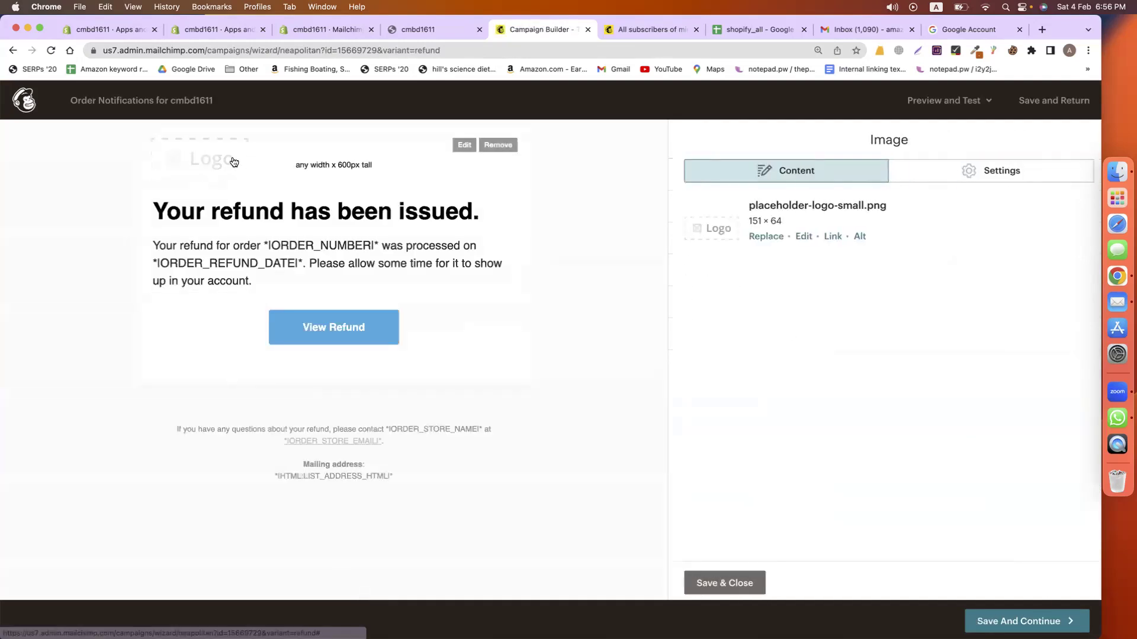
left_click(766, 235)
left_click(1006, 270)
left_click(1064, 148)
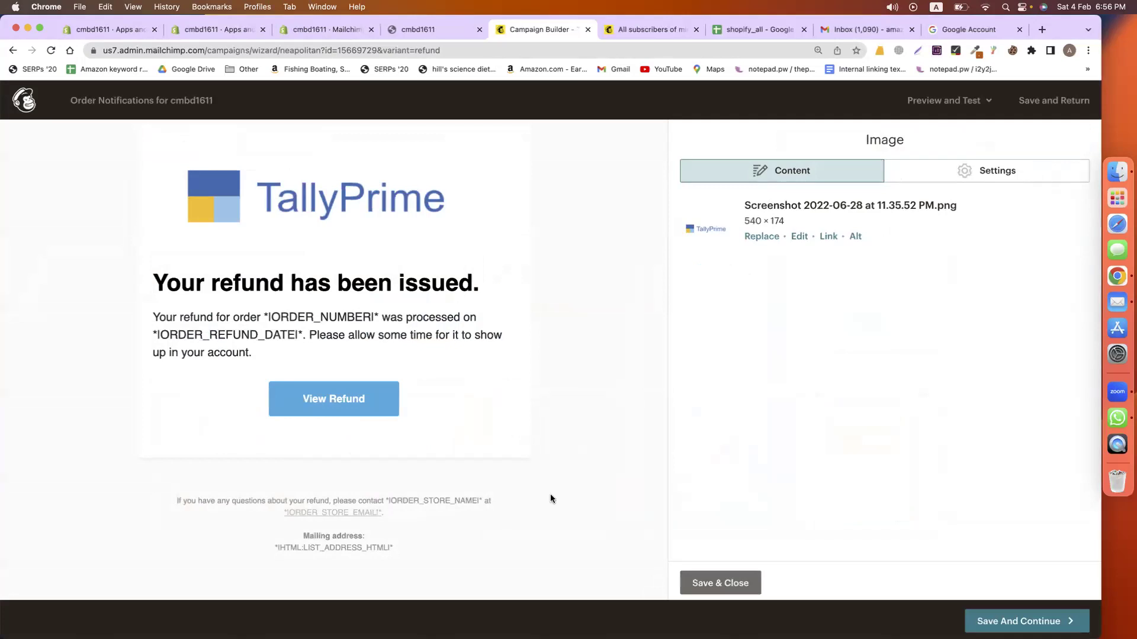
left_click(1027, 621)
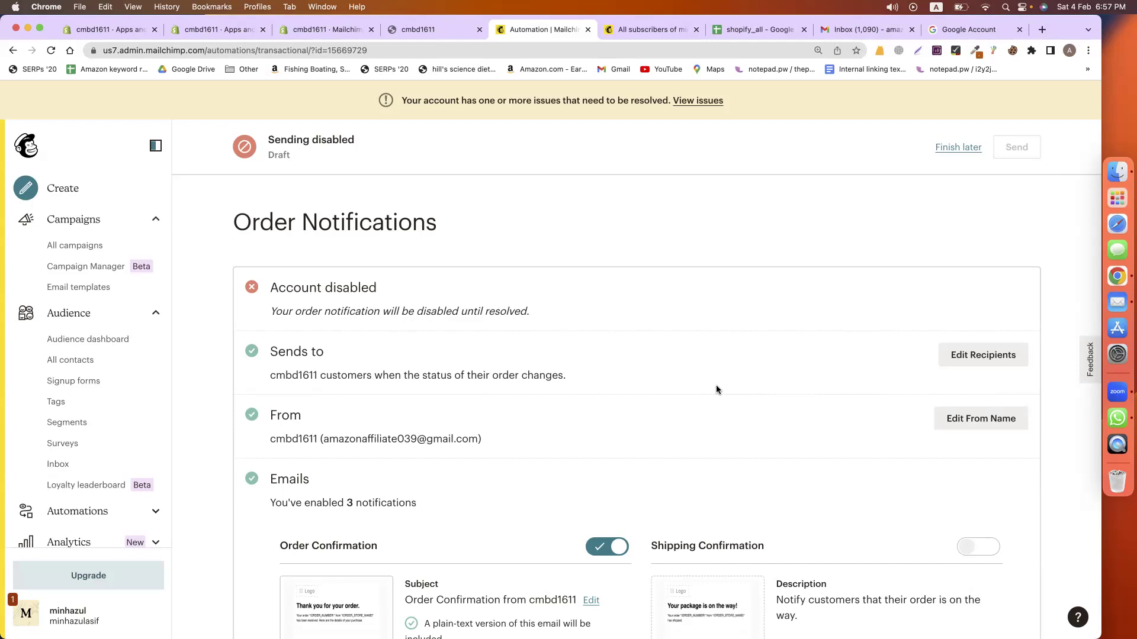
Step: Go to the cmbd1611 Shopify admin's Orders page, which is still empty
left_click(297, 36)
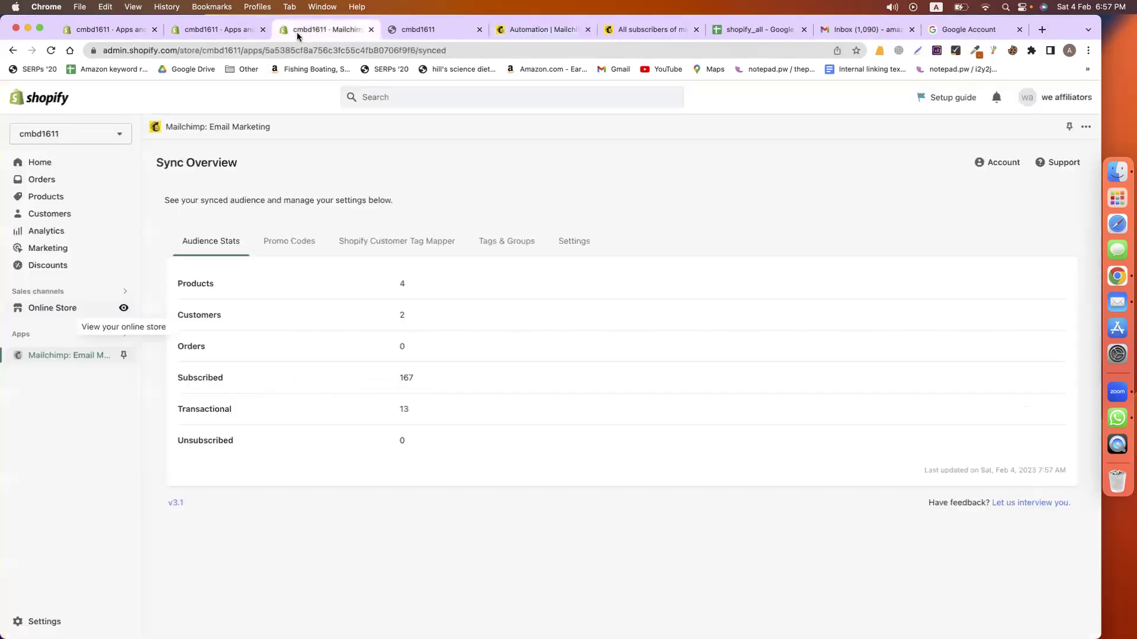
left_click(39, 184)
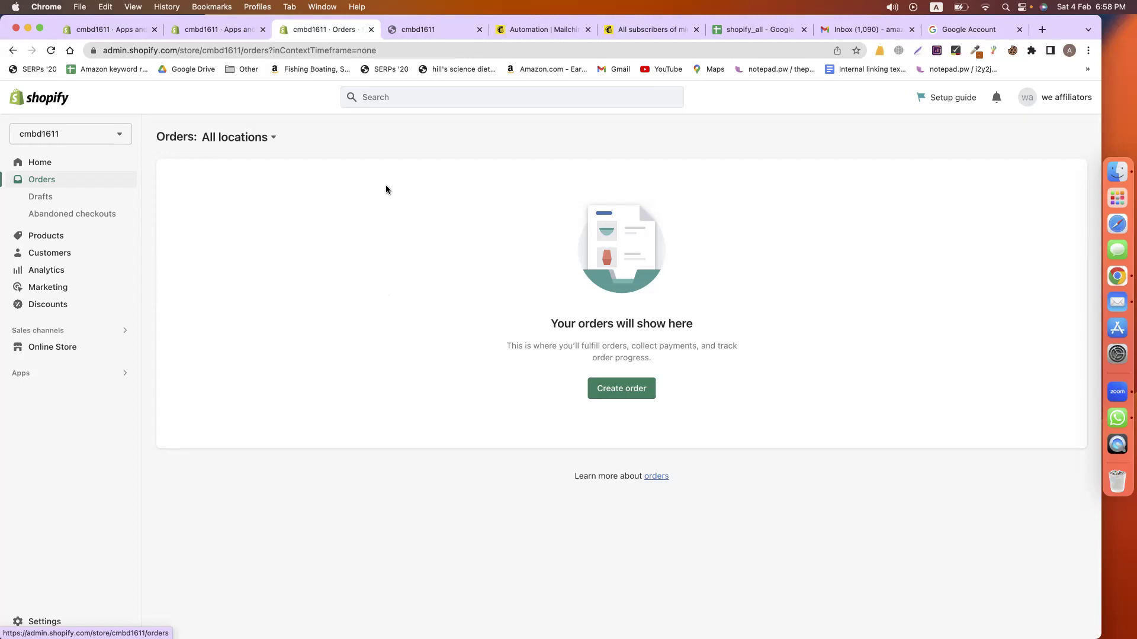
Step: Return to the Order Notifications draft in Mailchimp and review its notification cards
left_click(628, 31)
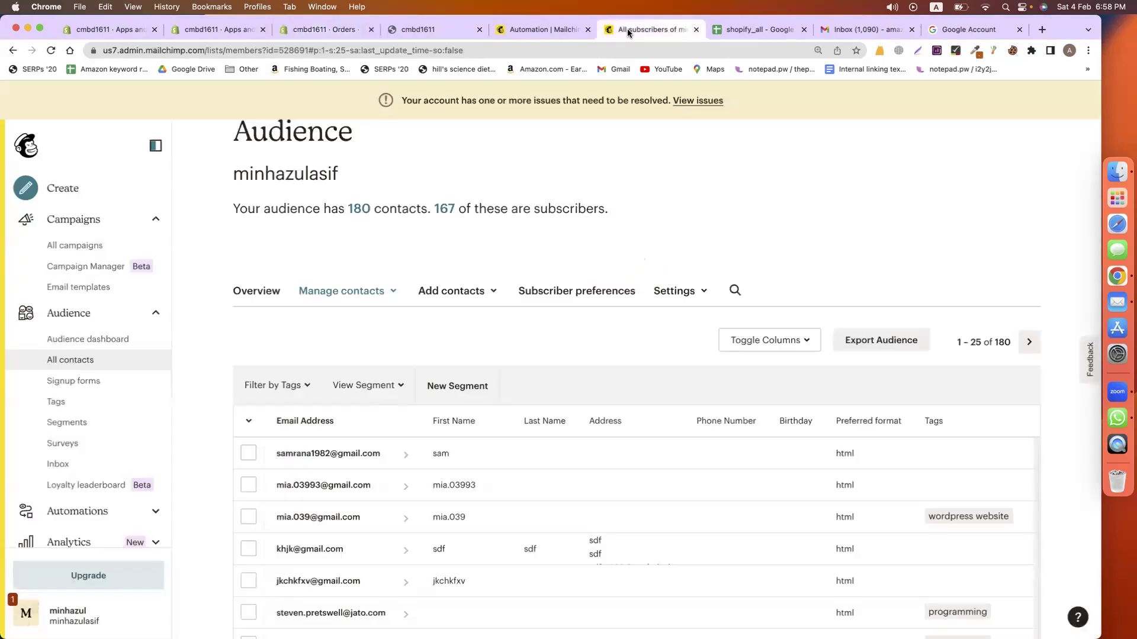
left_click(542, 29)
scroll(559, 341, "down", 4)
scroll(861, 387, "down", 3)
scroll(910, 559, "down", 4)
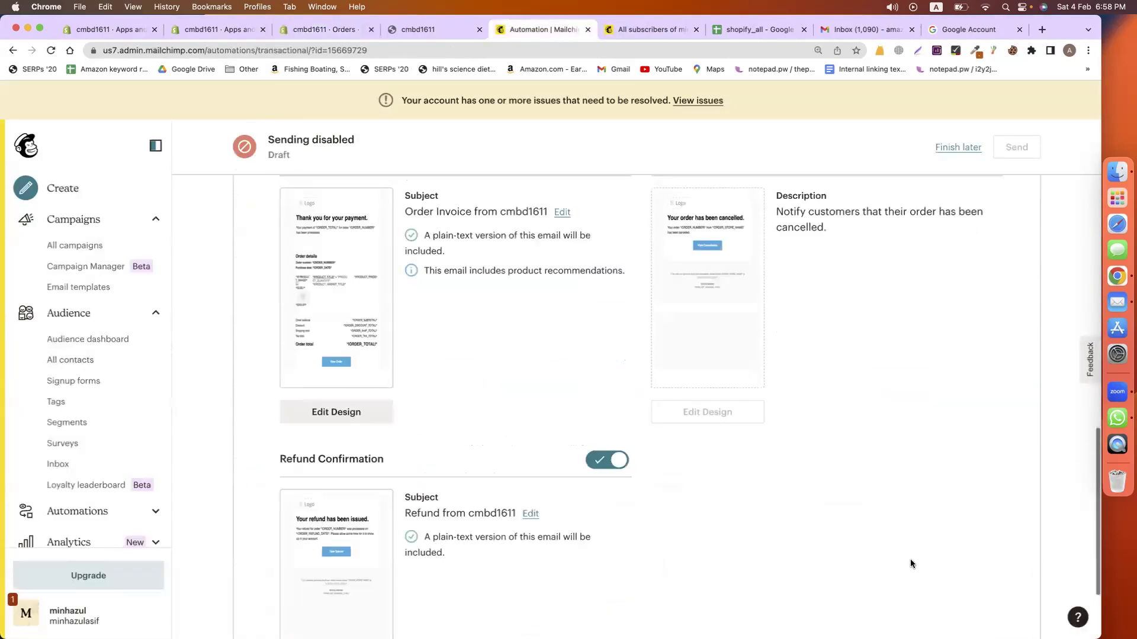
scroll(904, 449, "up", 3)
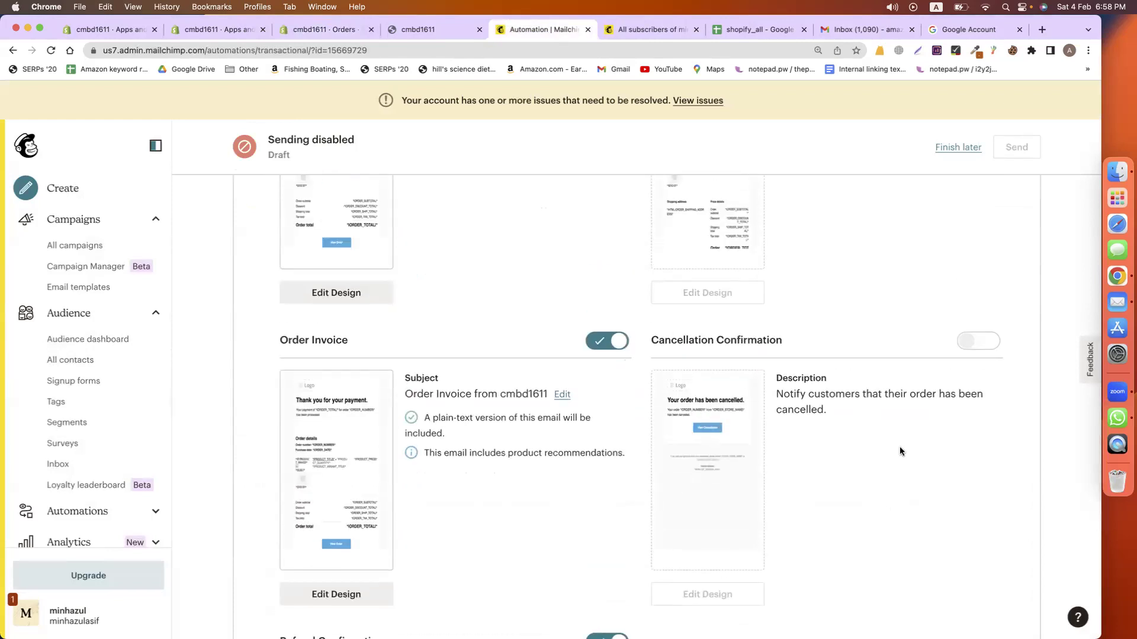
scroll(953, 569, "down", 3)
scroll(953, 538, "up", 2)
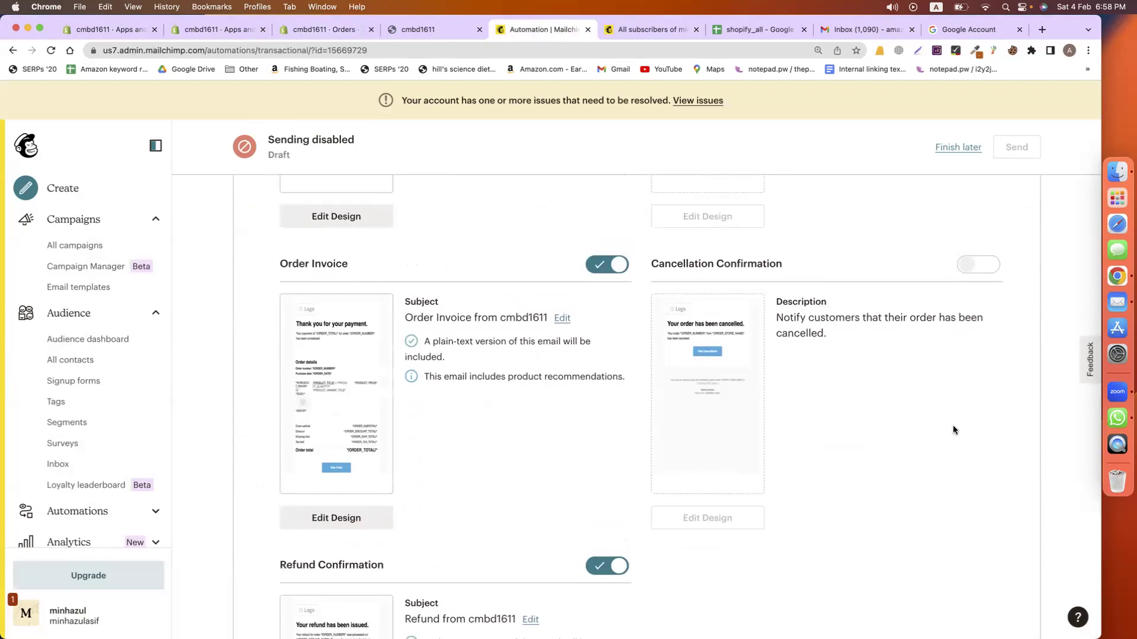
scroll(953, 430, "down", 4)
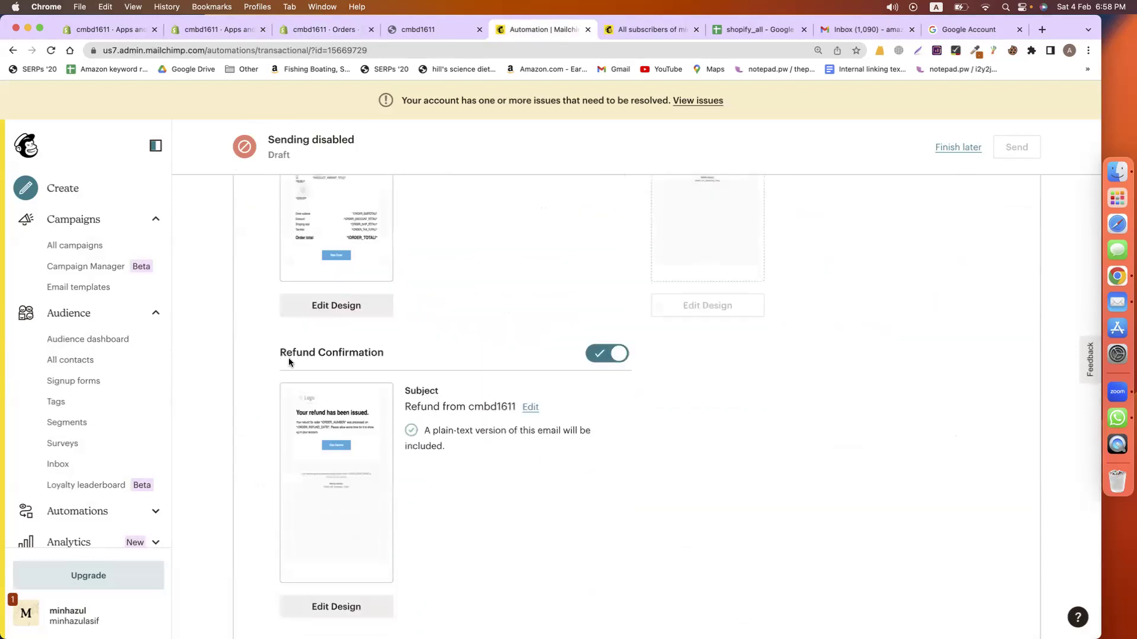
Step: Point out the Refund Confirmation card, then save the notifications setup to finish later
left_click_drag(277, 354, 389, 358)
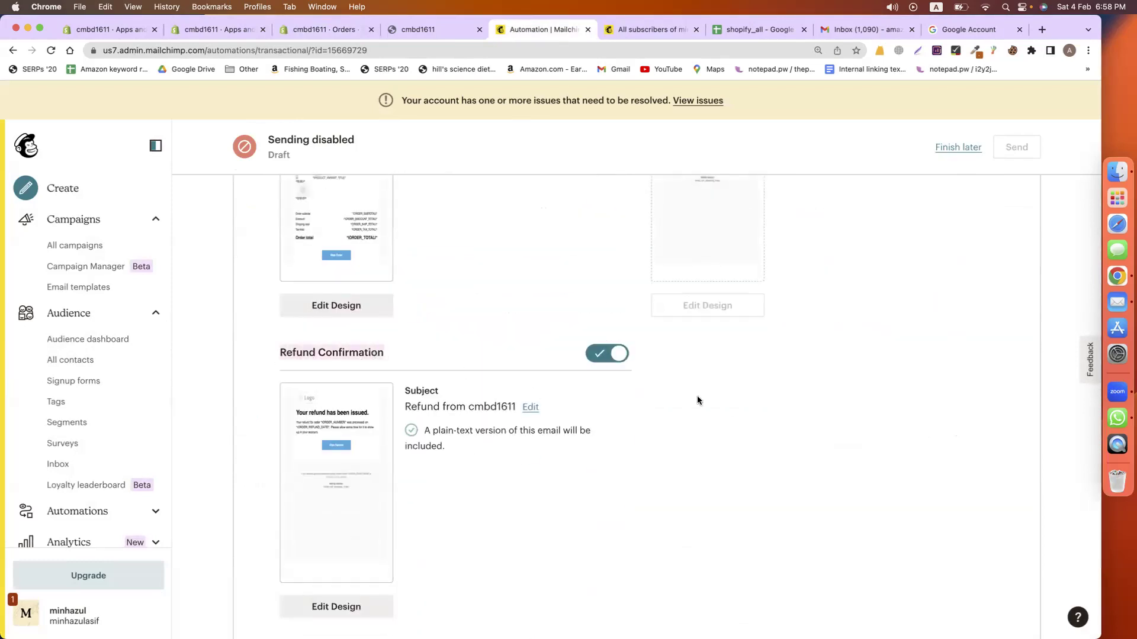
scroll(711, 398, "up", 5)
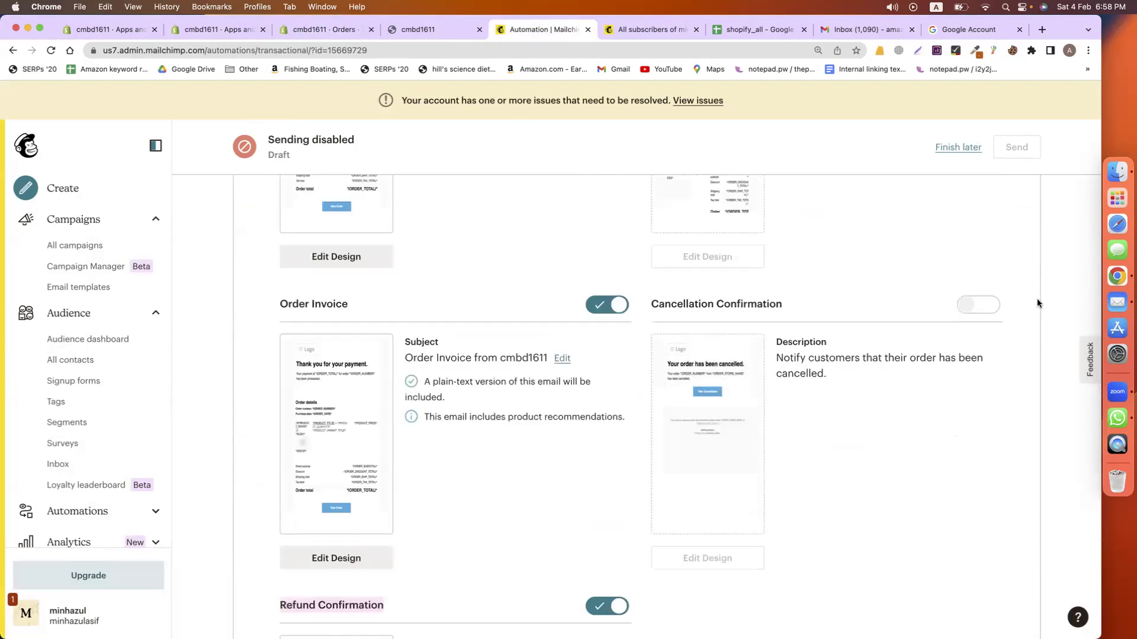
scroll(1056, 278, "up", 4)
scroll(943, 420, "down", 6)
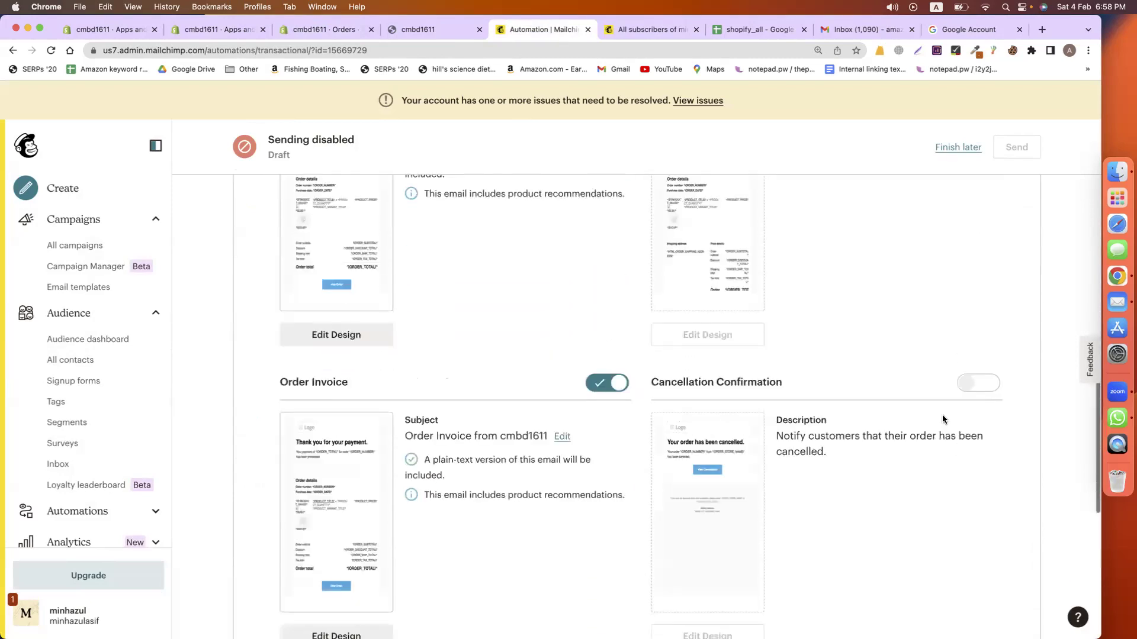
scroll(940, 352, "up", 4)
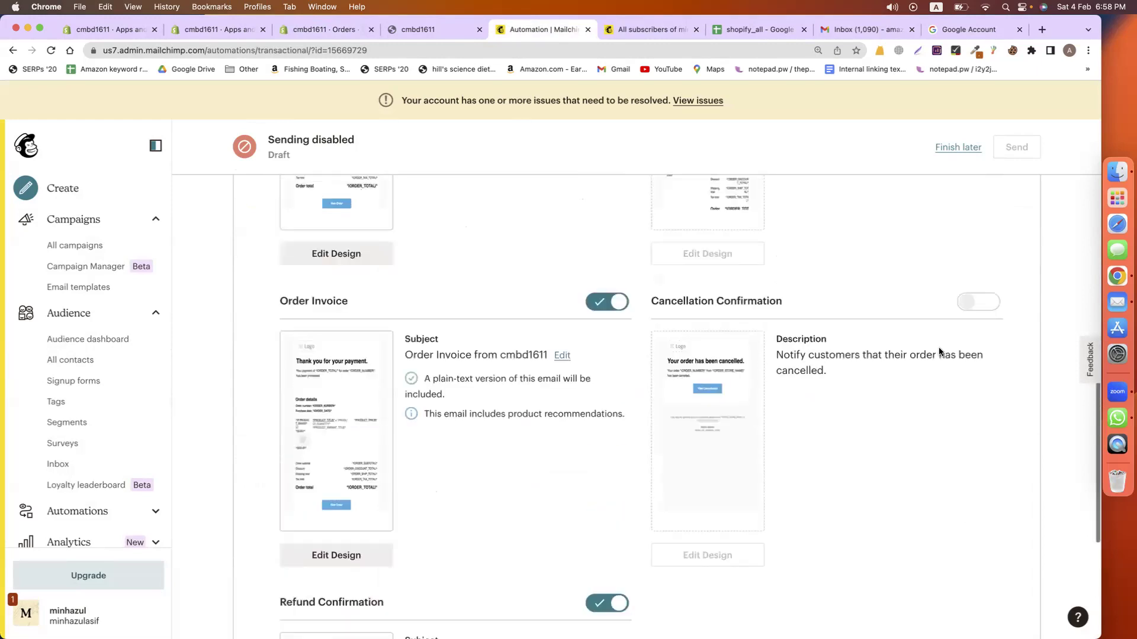
scroll(986, 364, "up", 6)
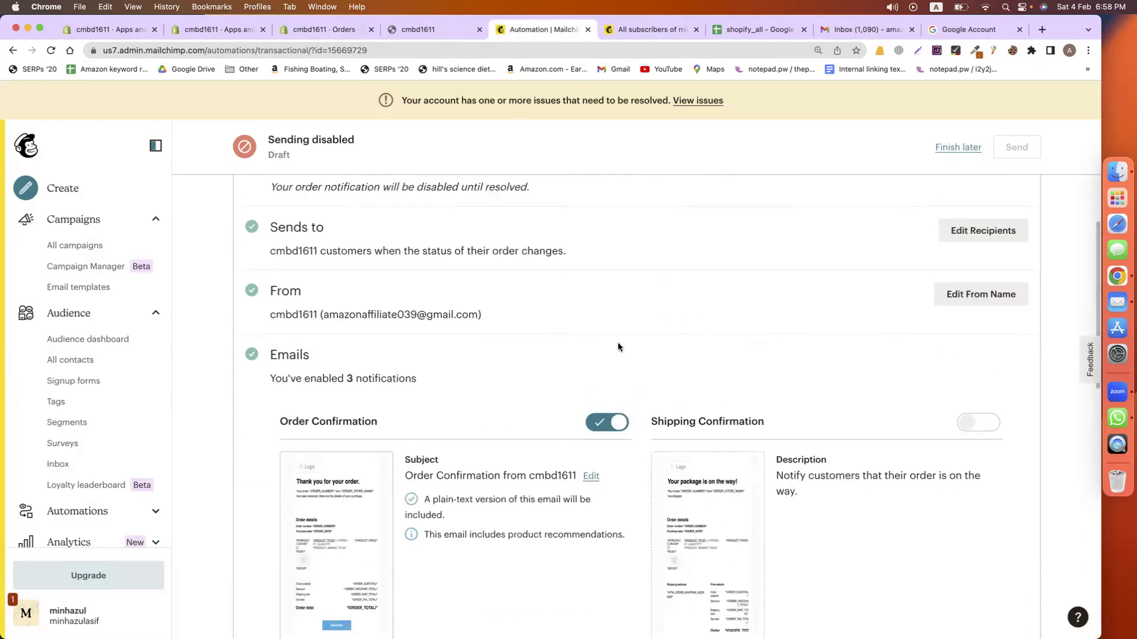
scroll(616, 342, "up", 2)
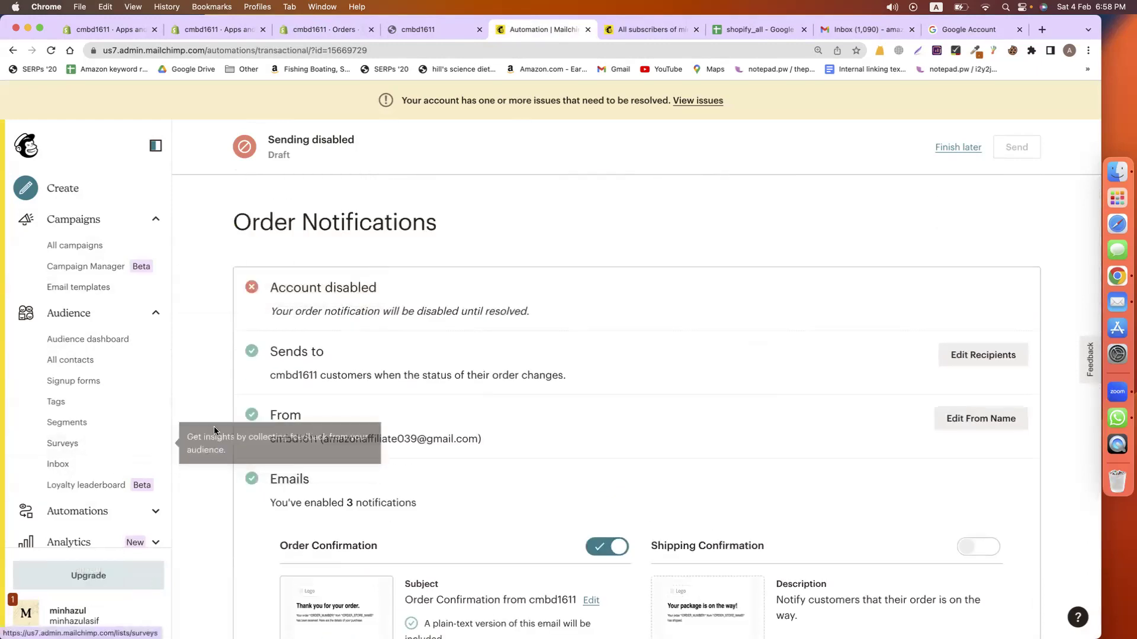
scroll(215, 426, "down", 5)
scroll(428, 378, "down", 10)
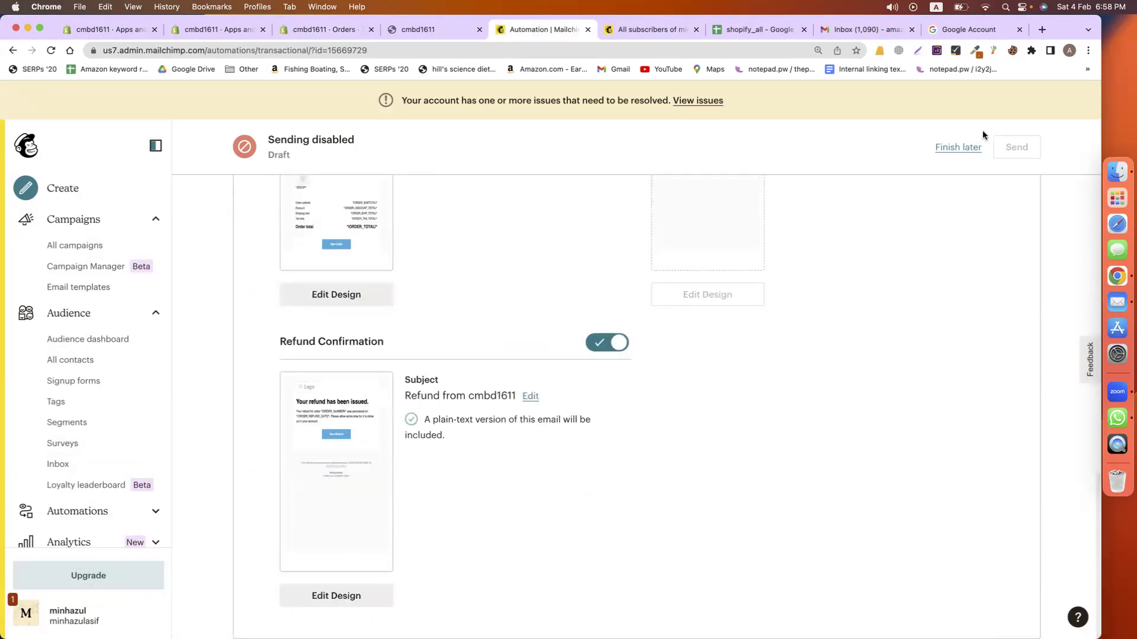
left_click(959, 147)
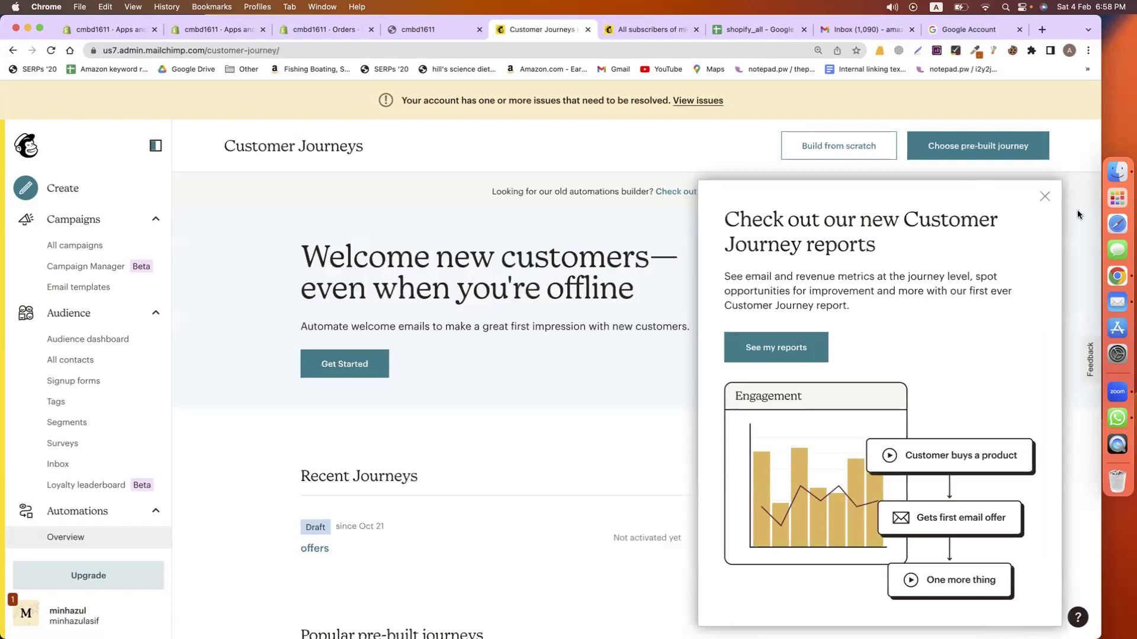
Step: Dismiss the Customer Journey reports announcement and go to the integrations management page
left_click(1045, 196)
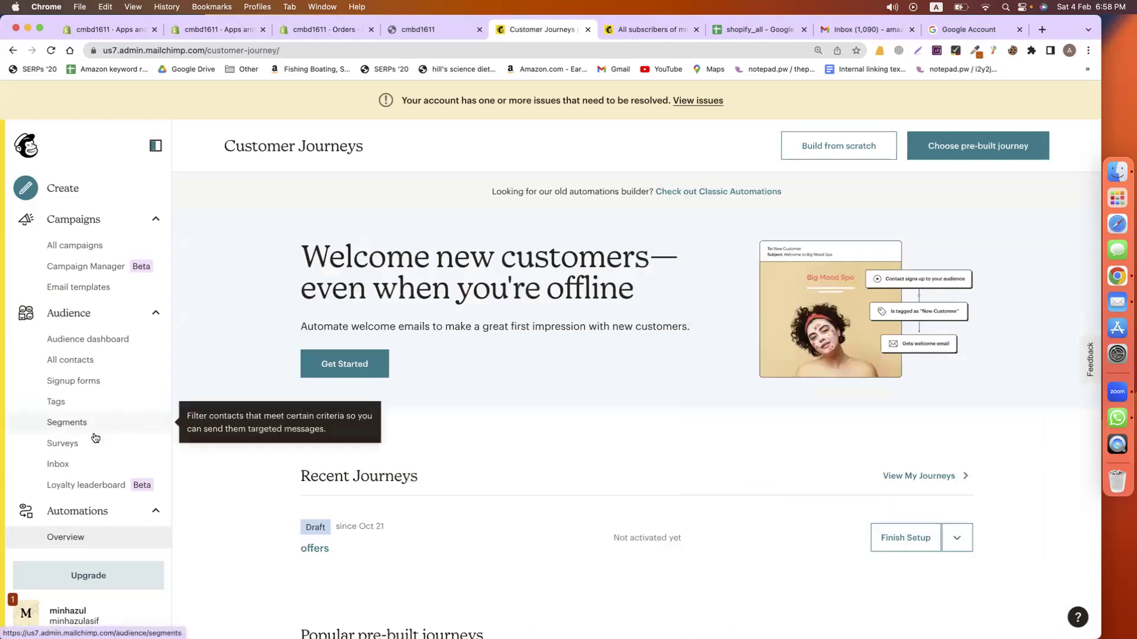
scroll(95, 438, "down", 5)
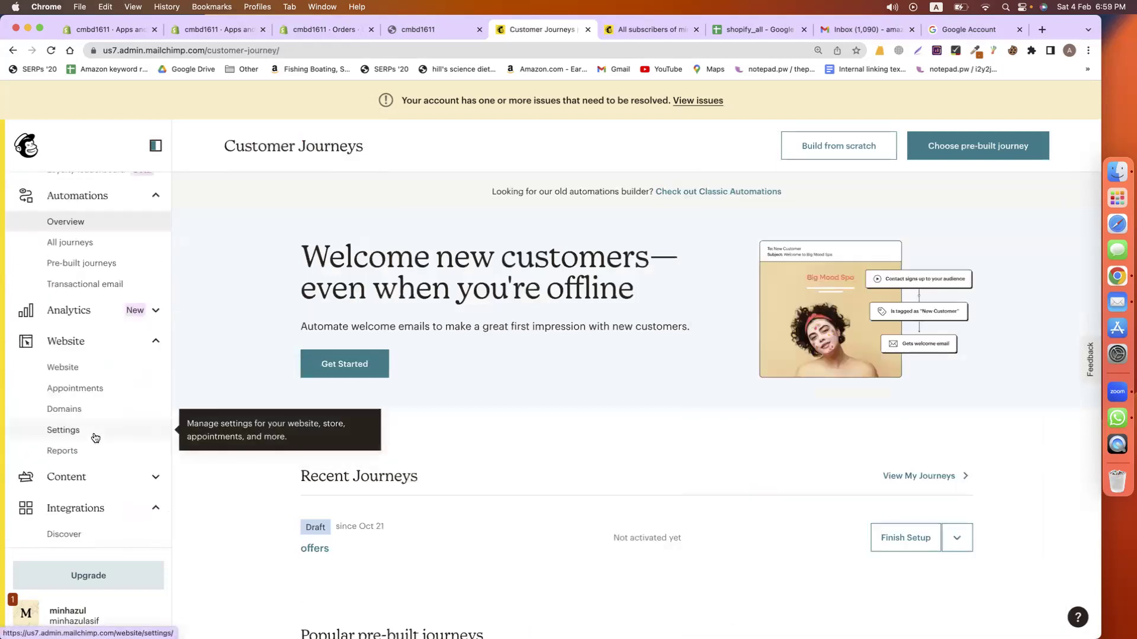
scroll(95, 438, "down", 3)
left_click(97, 486)
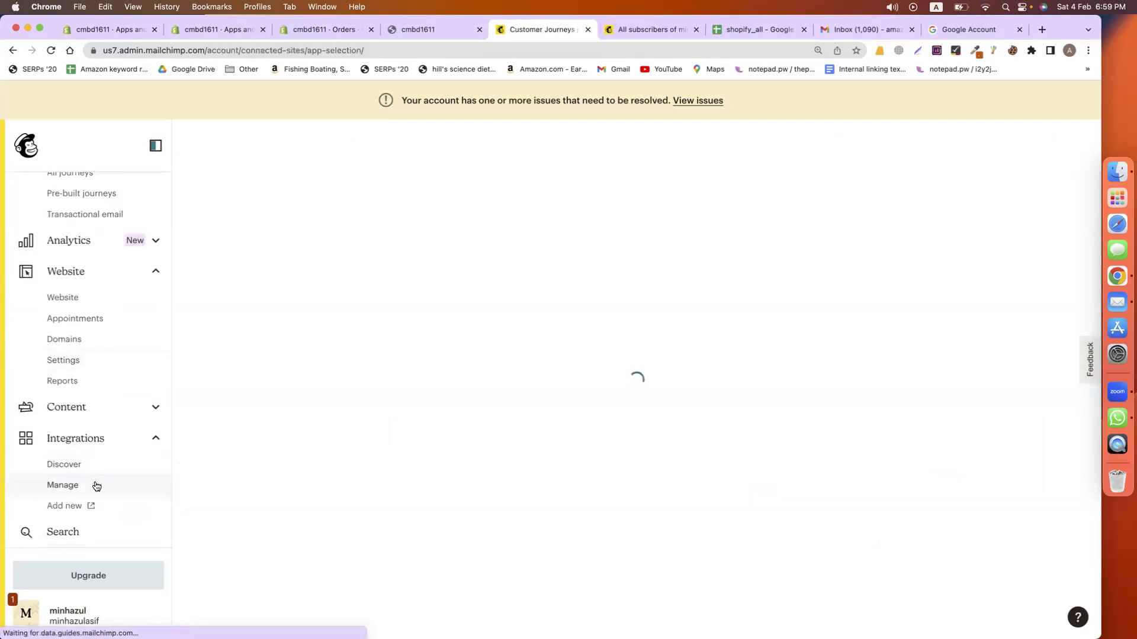
Step: Filter the integrations to E-commerce and open the list of connected sites
scroll(470, 440, "down", 3)
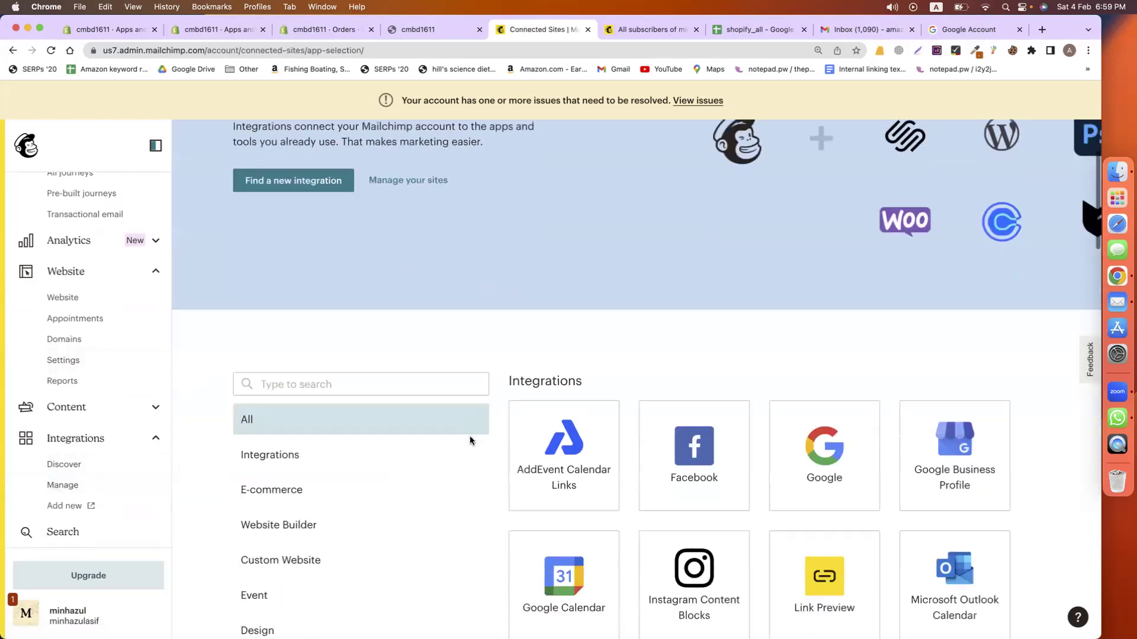
scroll(470, 436, "down", 1)
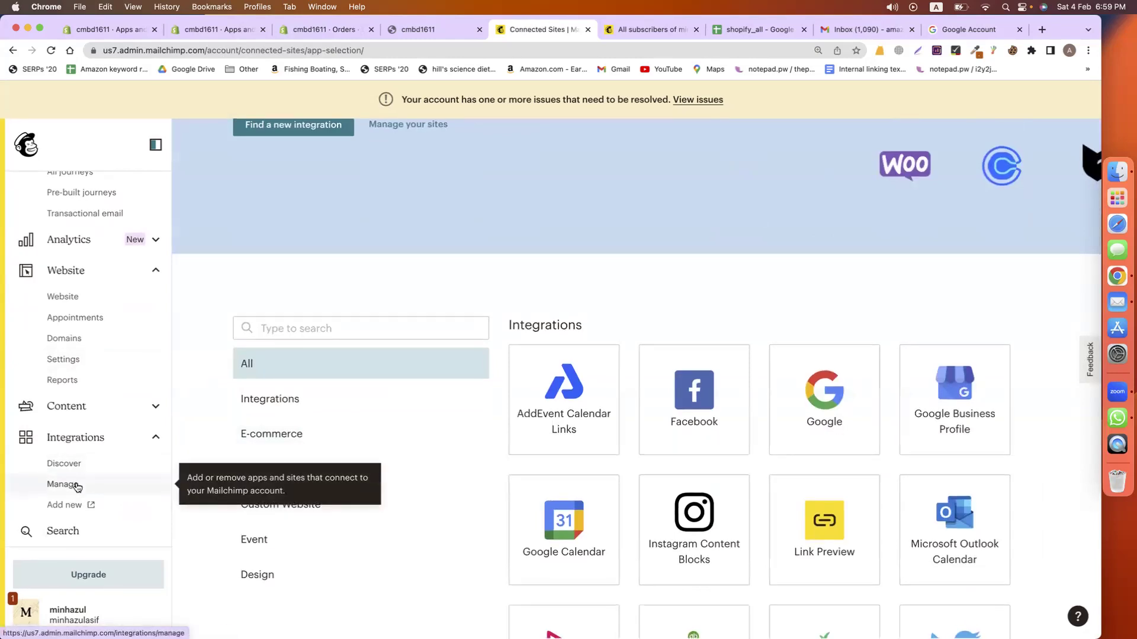
scroll(697, 493, "down", 4)
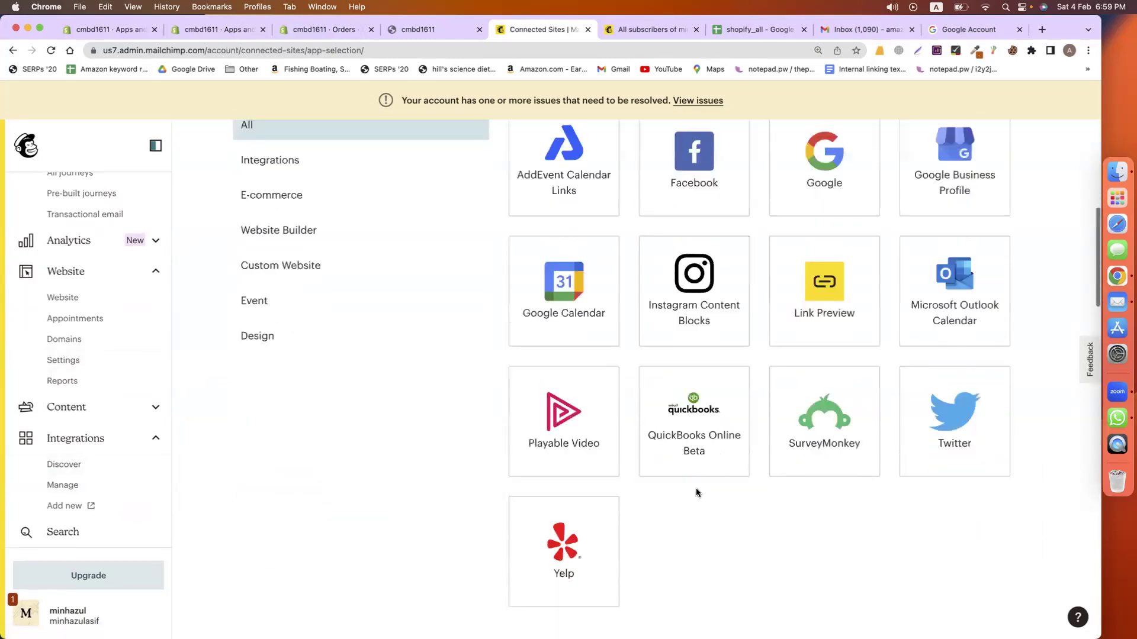
scroll(697, 491, "up", 1)
scroll(399, 330, "down", 1)
scroll(334, 290, "up", 1)
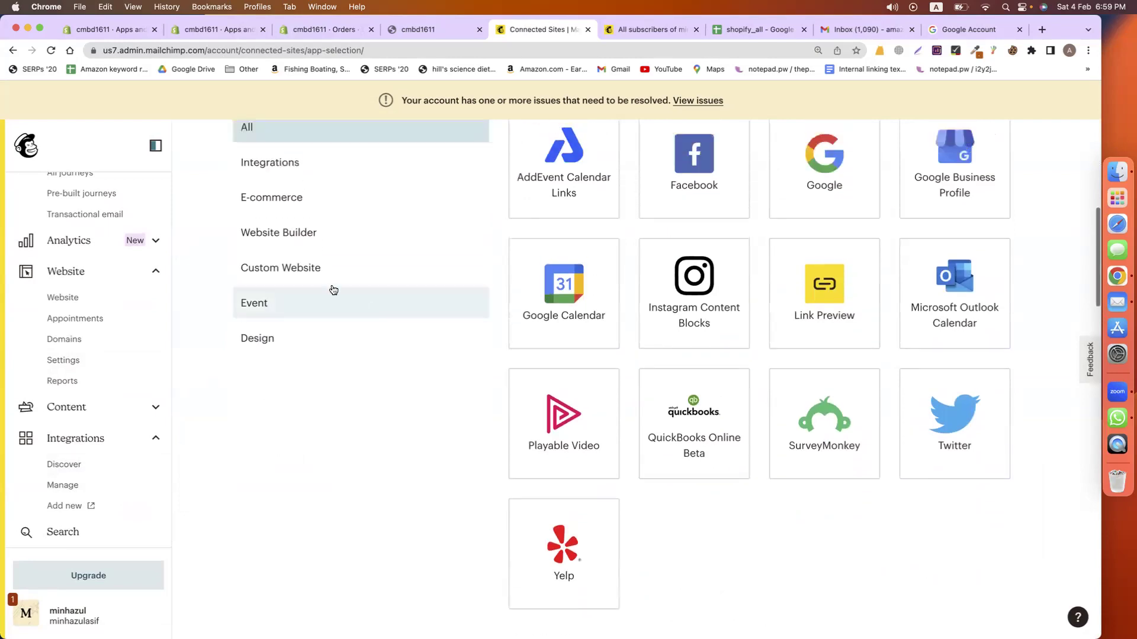
left_click(274, 198)
scroll(371, 294, "up", 8)
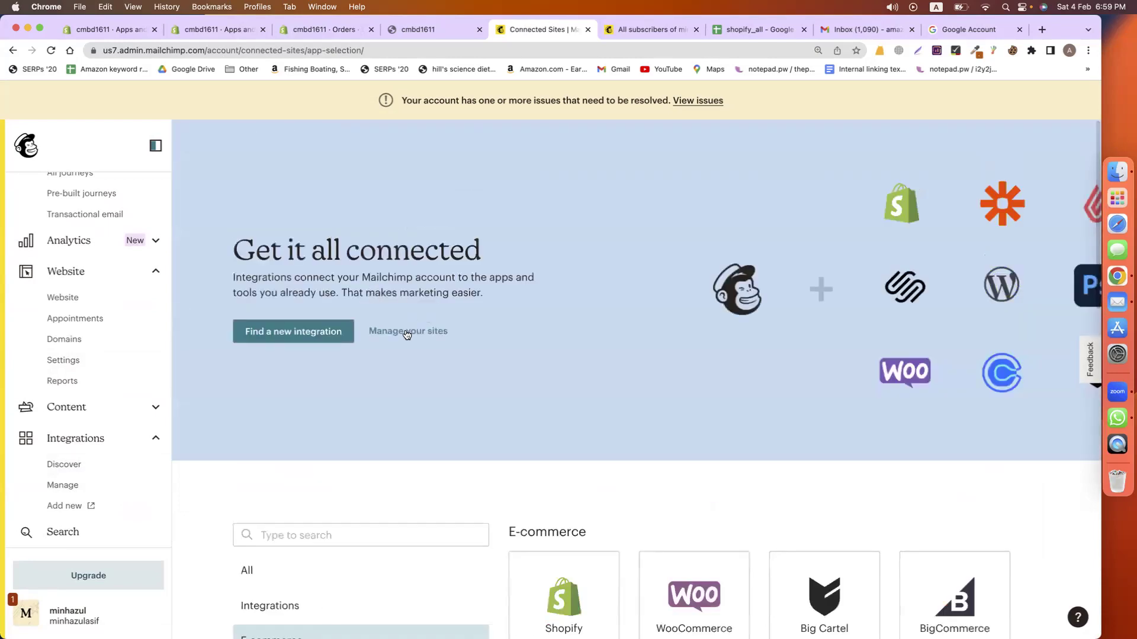
left_click(406, 334)
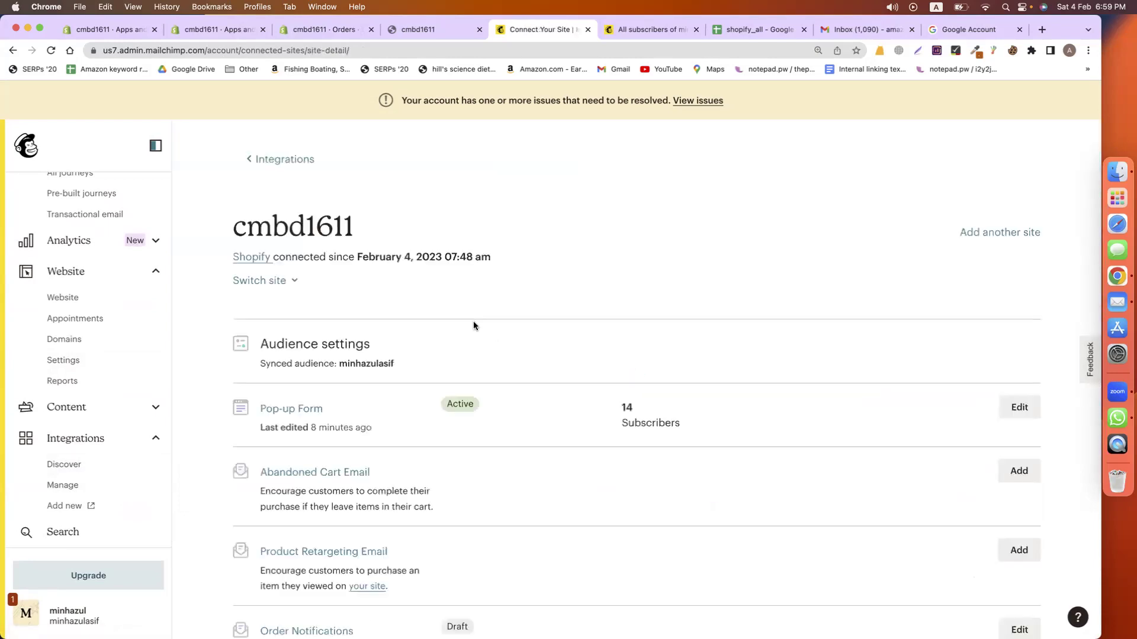
scroll(715, 359, "down", 3)
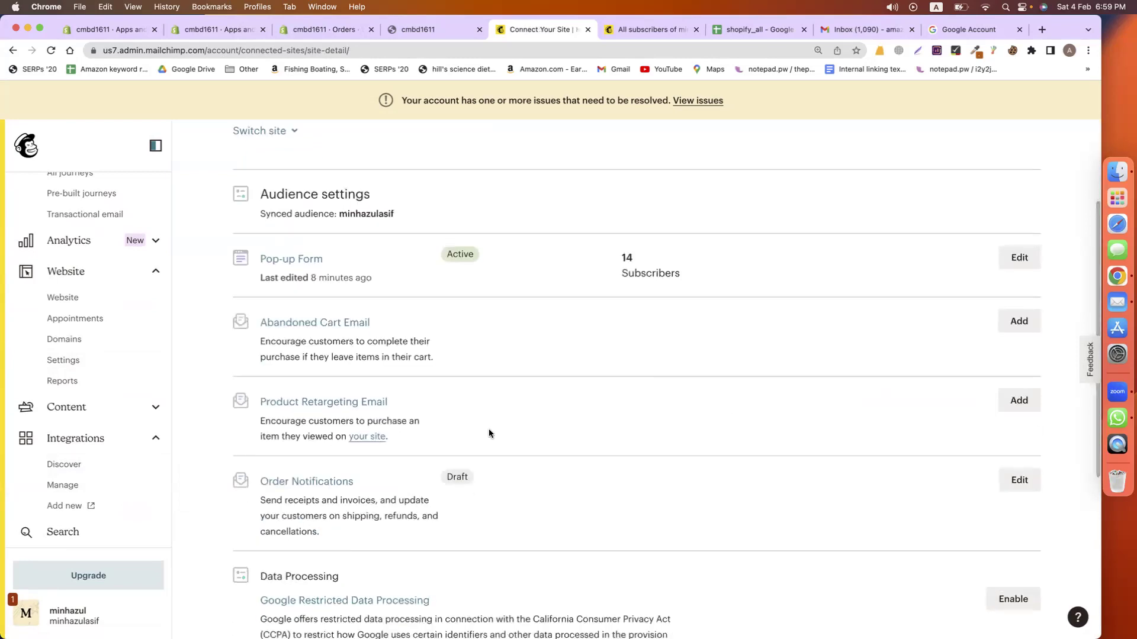
scroll(488, 429, "down", 2)
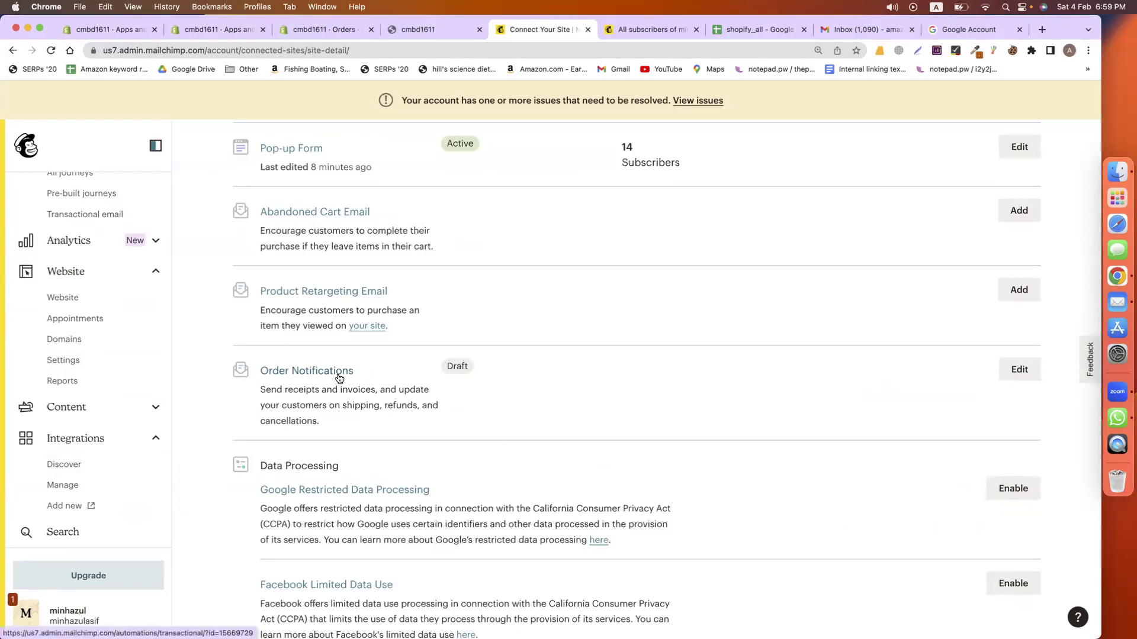
scroll(339, 376, "up", 1)
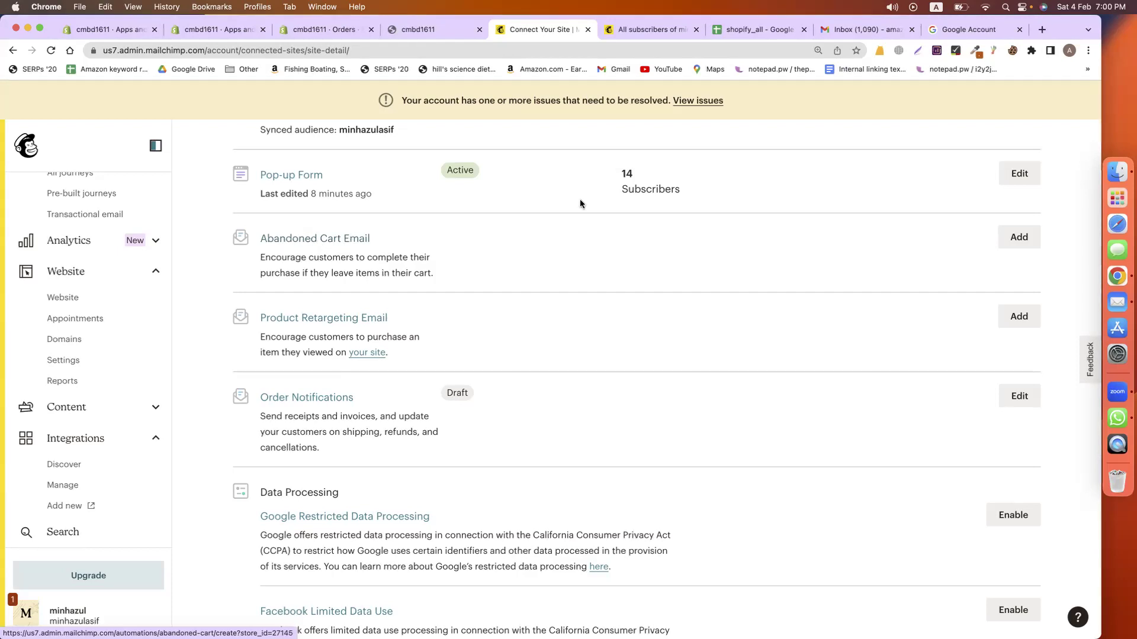
Step: Add an abandoned cart email with subject 'You are missing some great items' and resolve its missing content
left_click(1021, 240)
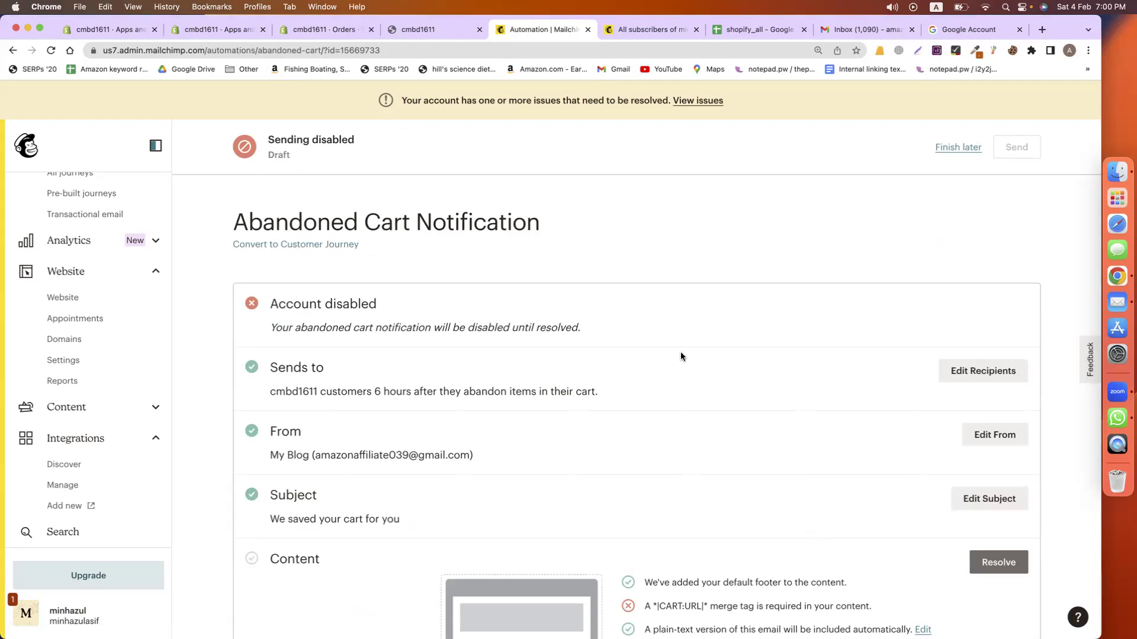
scroll(361, 321, "down", 3)
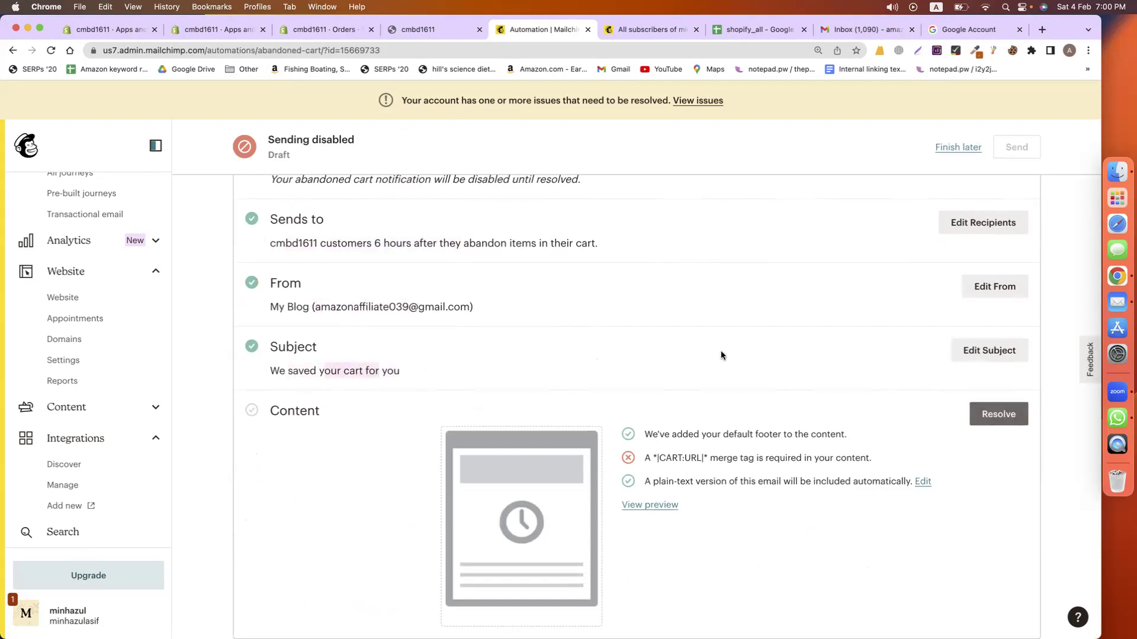
left_click(990, 350)
left_click(494, 374)
key("super+a")
type("You are missing some great a")
type("ms")
left_click(292, 428)
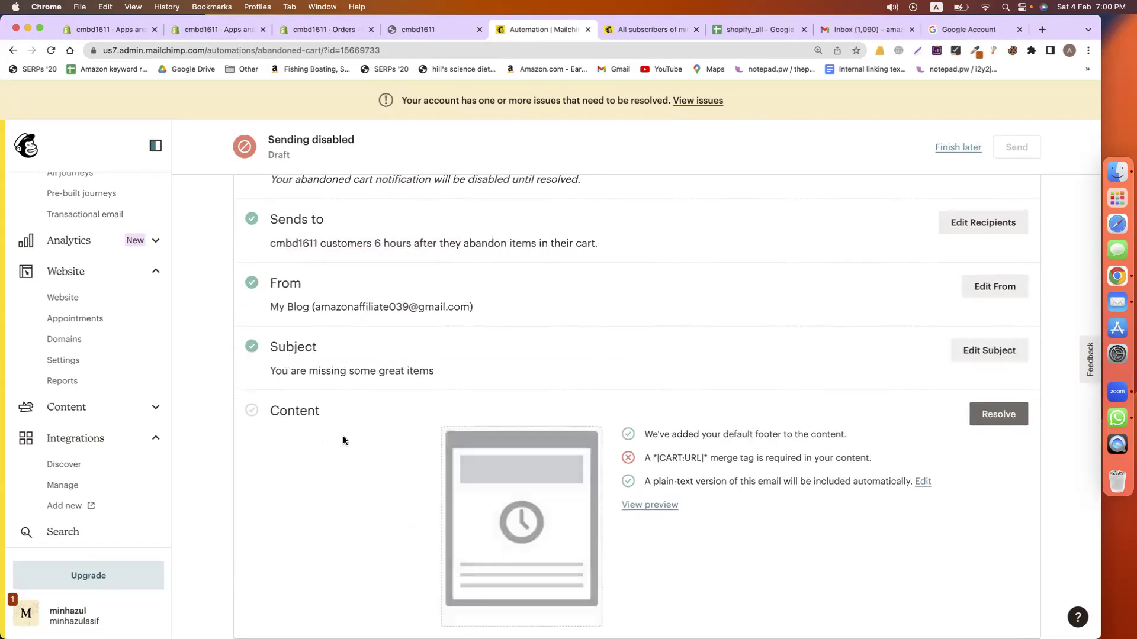
left_click(1000, 417)
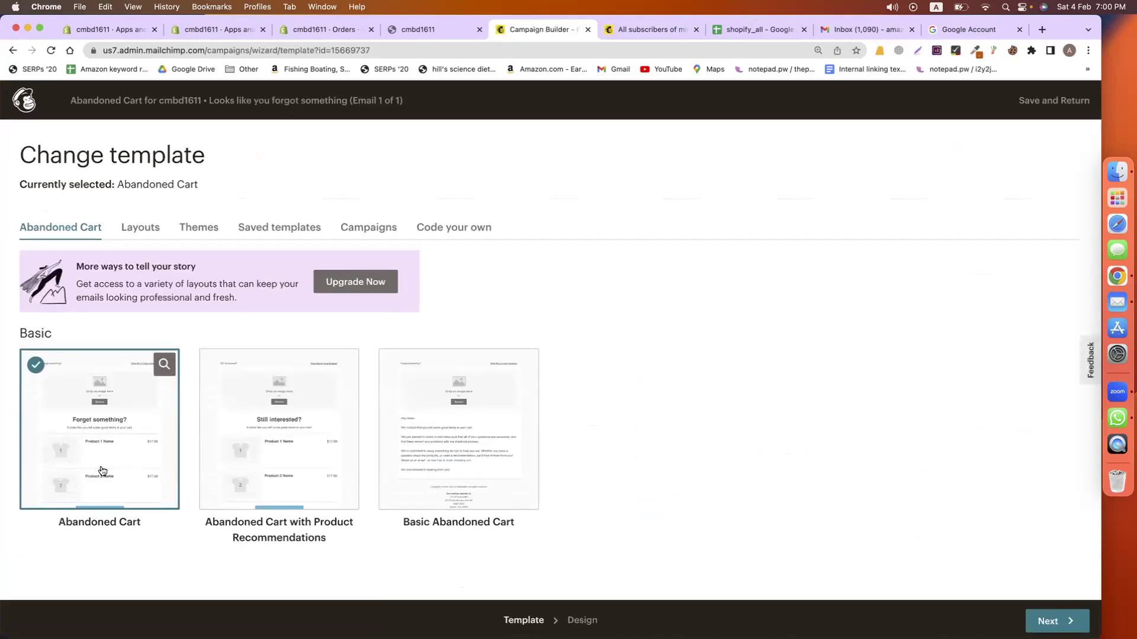
Step: Keep the standard Abandoned Cart template and proceed to the design step
left_click(1055, 621)
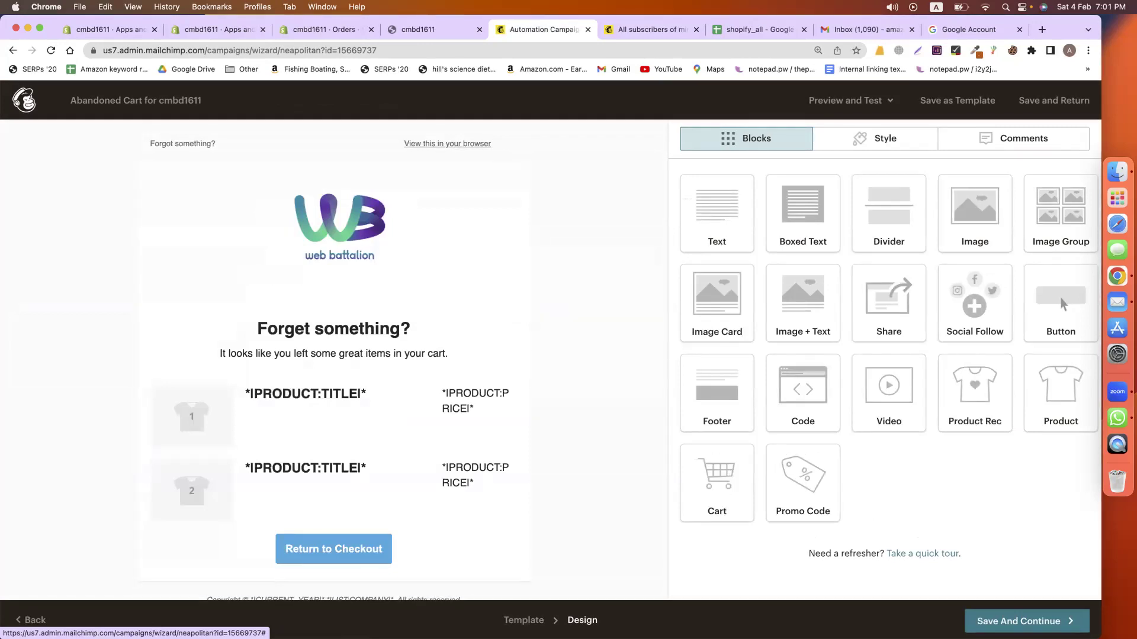
Step: Replace the abandoned cart email's logo with the TallyPrime image
mouse_move(463, 323)
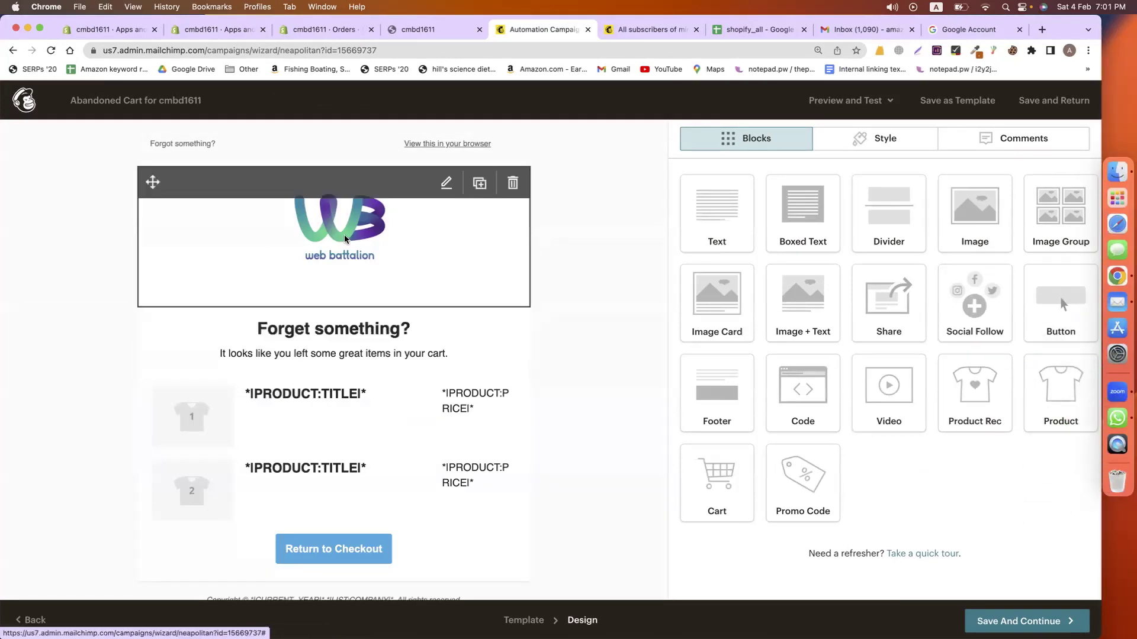
left_click(446, 185)
left_click(764, 226)
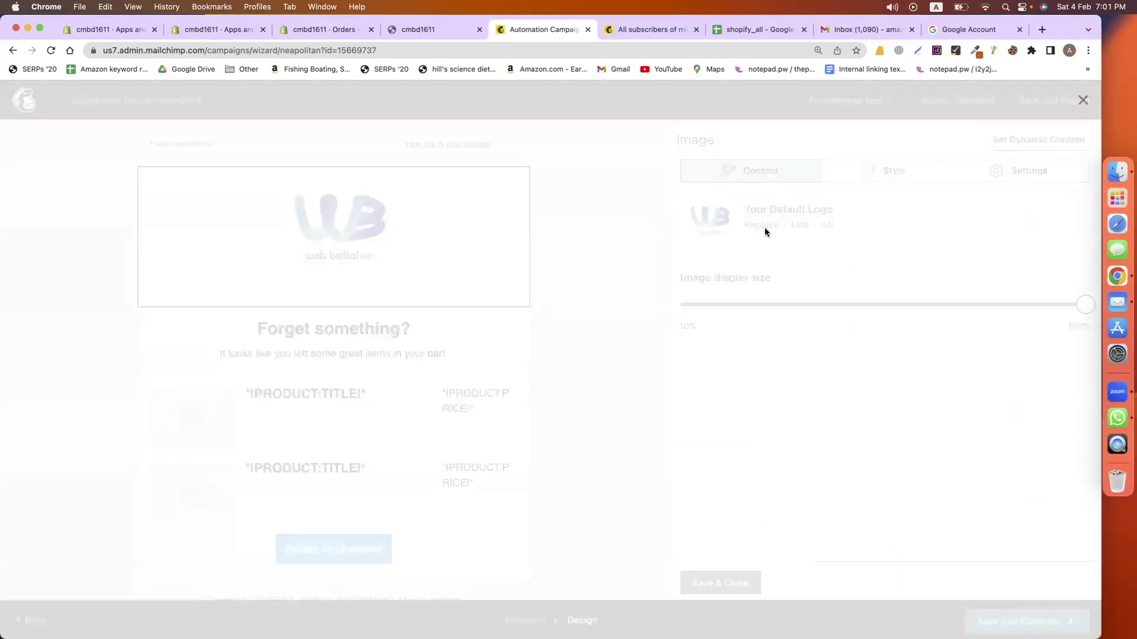
left_click(995, 307)
left_click(1064, 151)
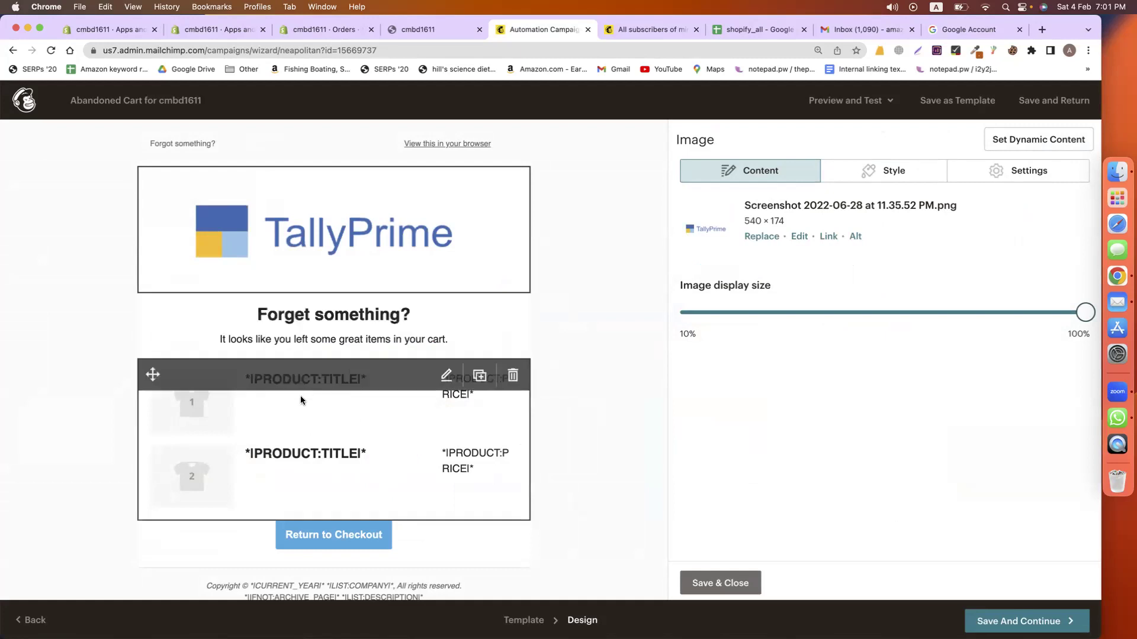
Step: Save the abandoned cart email design and go to the Automations overview
scroll(399, 505, "down", 2)
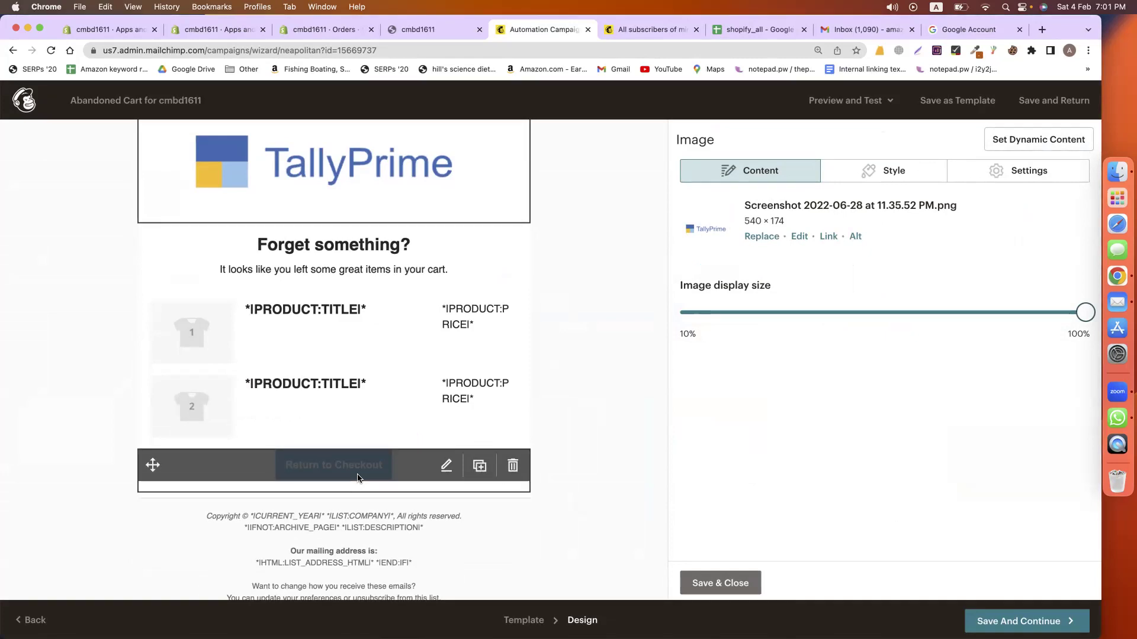
left_click(1020, 618)
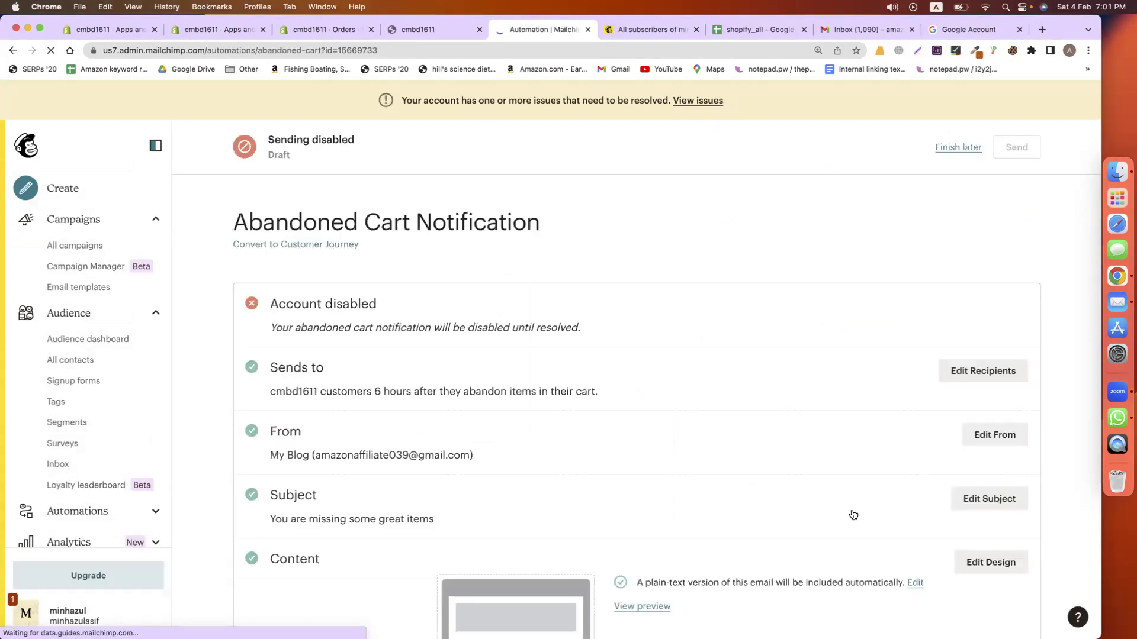
scroll(841, 521, "down", 3)
scroll(799, 426, "up", 3)
left_click(958, 147)
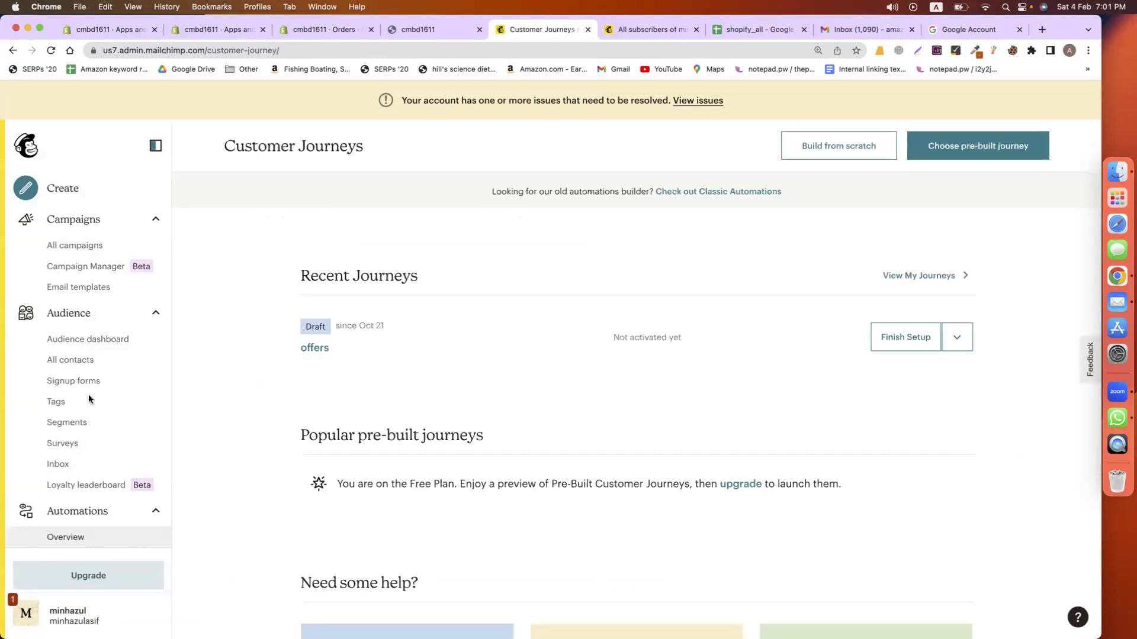
Step: Open the Integrations > Manage page from the left sidebar
scroll(89, 398, "down", 5)
scroll(95, 439, "down", 1)
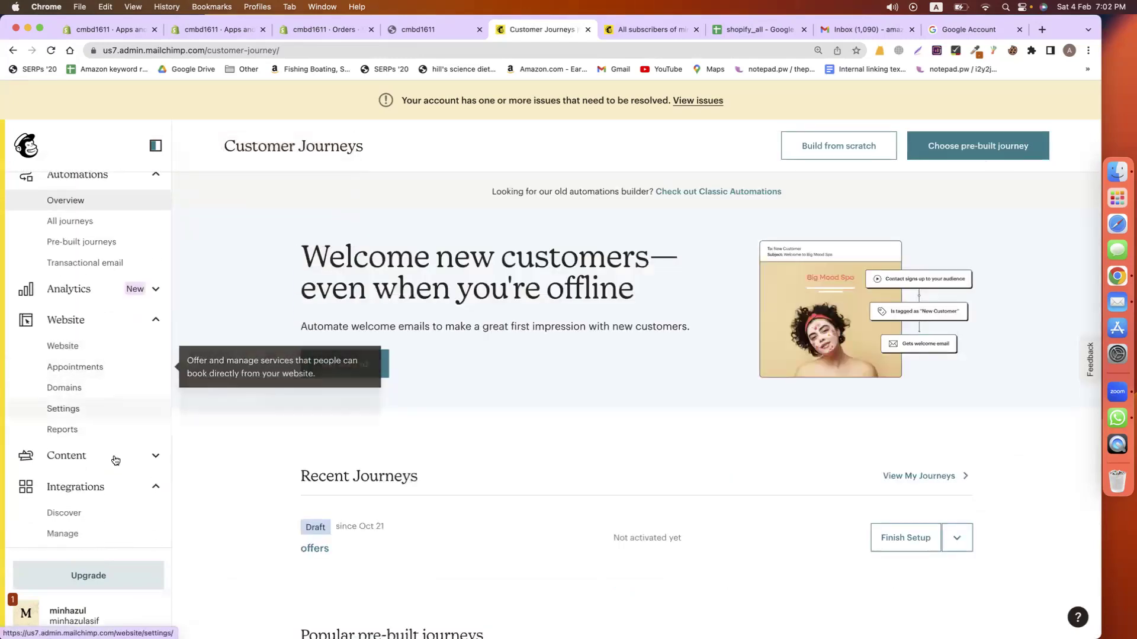
scroll(114, 459, "down", 2)
left_click(92, 484)
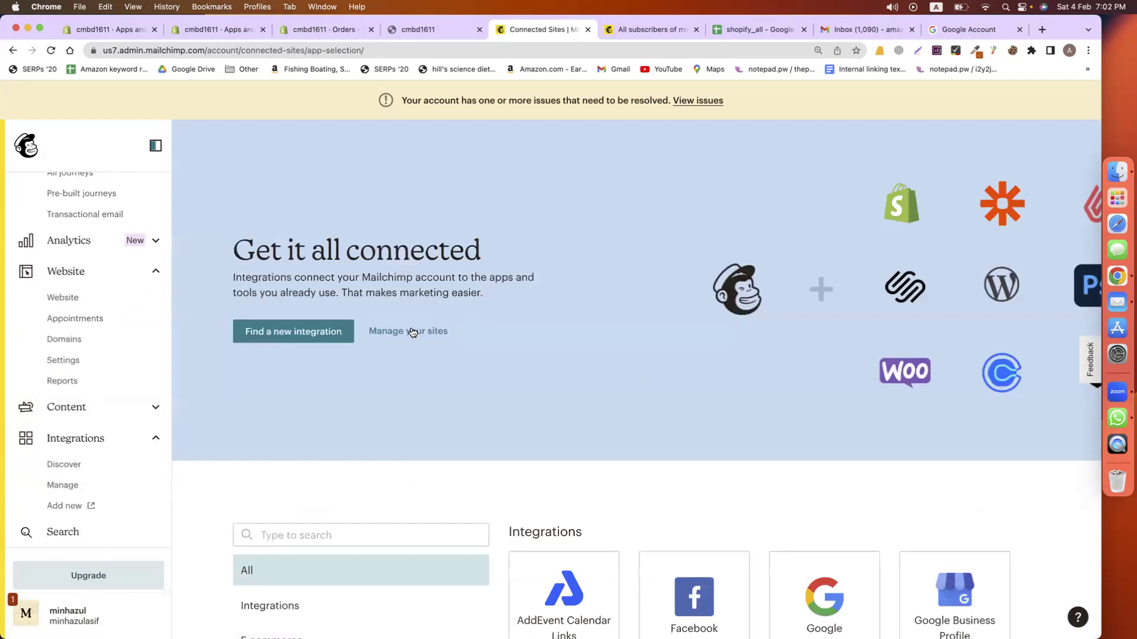
Step: Add a Product Retargeting Email for the cmbd1611 store and start editing its design
left_click(413, 333)
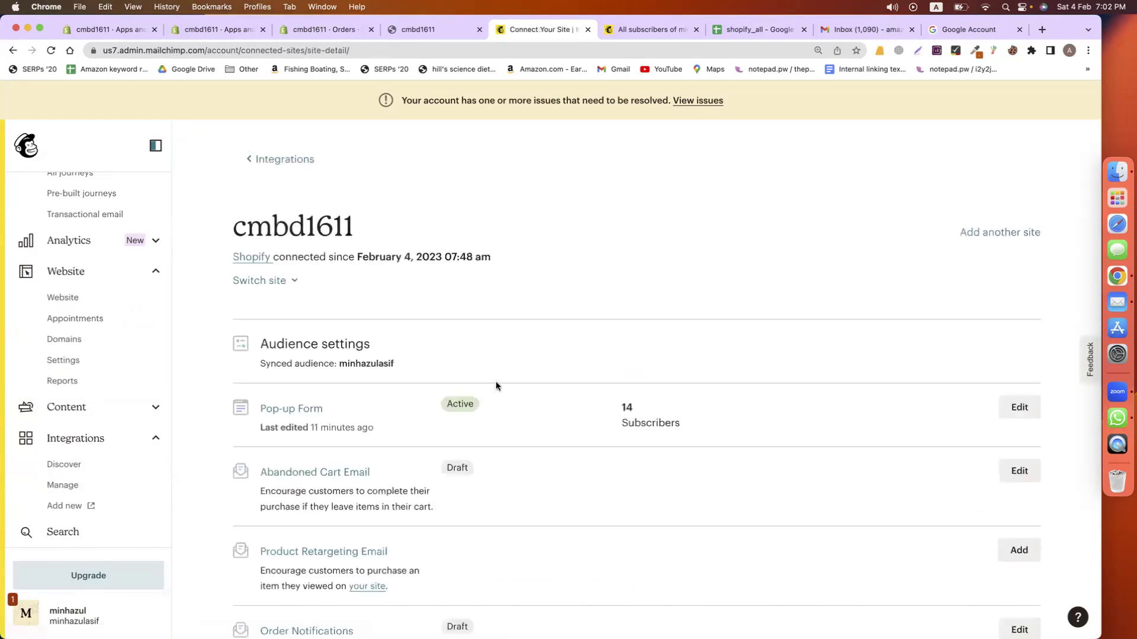
scroll(496, 381, "down", 5)
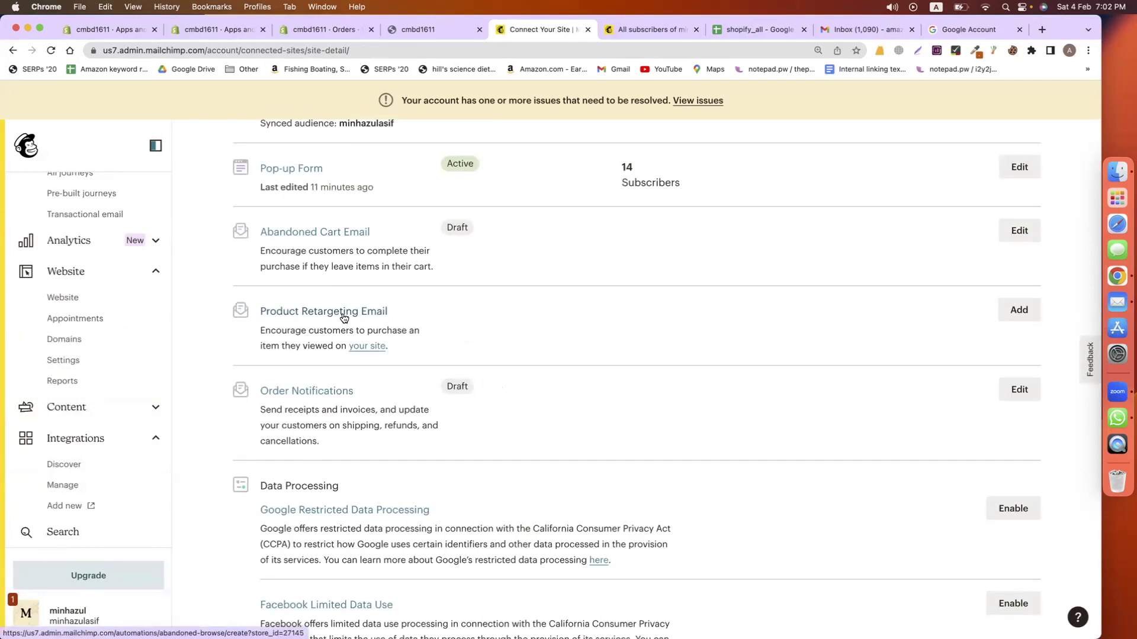
left_click(1023, 312)
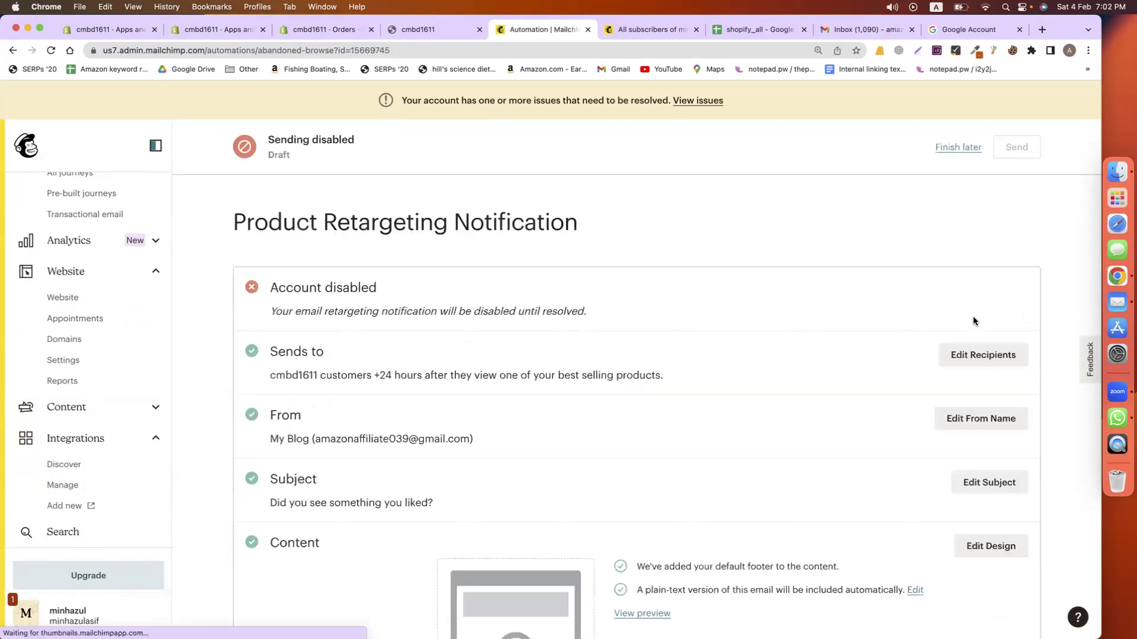
scroll(698, 377, "down", 2)
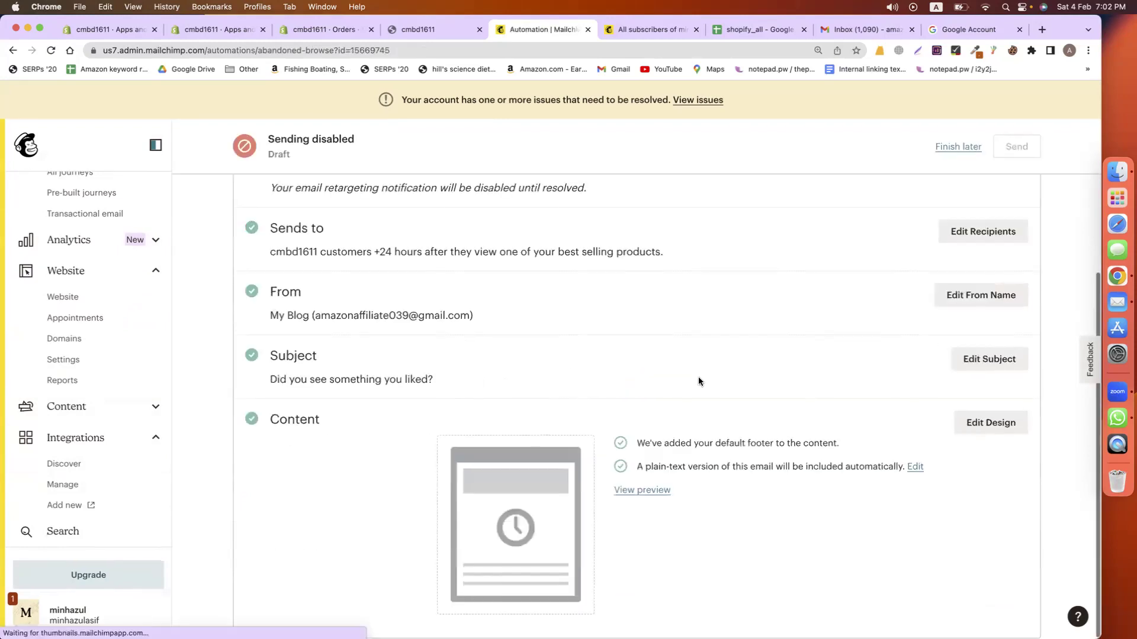
left_click(997, 432)
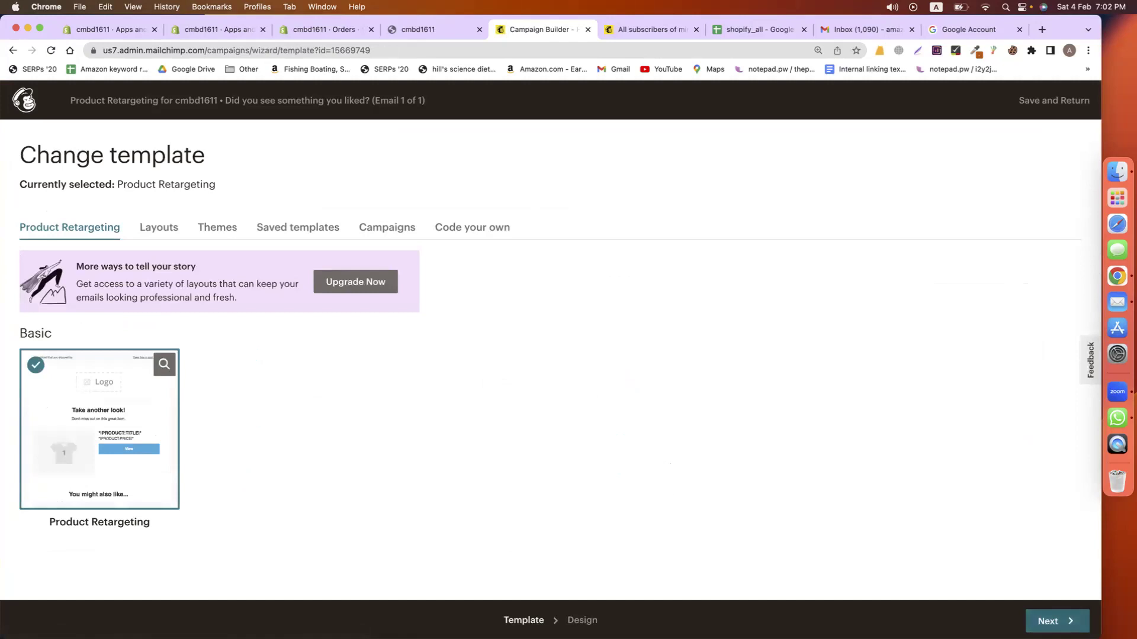
Step: Keep the Product Retargeting template and continue to the Design step
left_click(1057, 621)
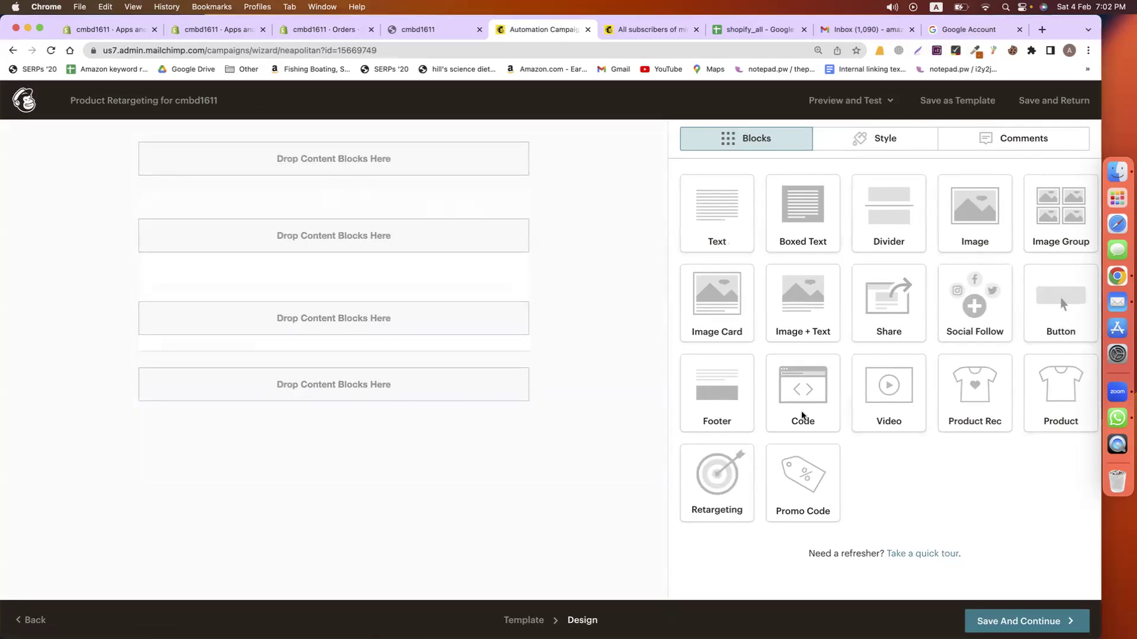
Step: Add an image block at the top of the retargeting email holding the TallyPrime logo
left_click_drag(976, 223, 203, 127)
left_click_drag(971, 219, 337, 142)
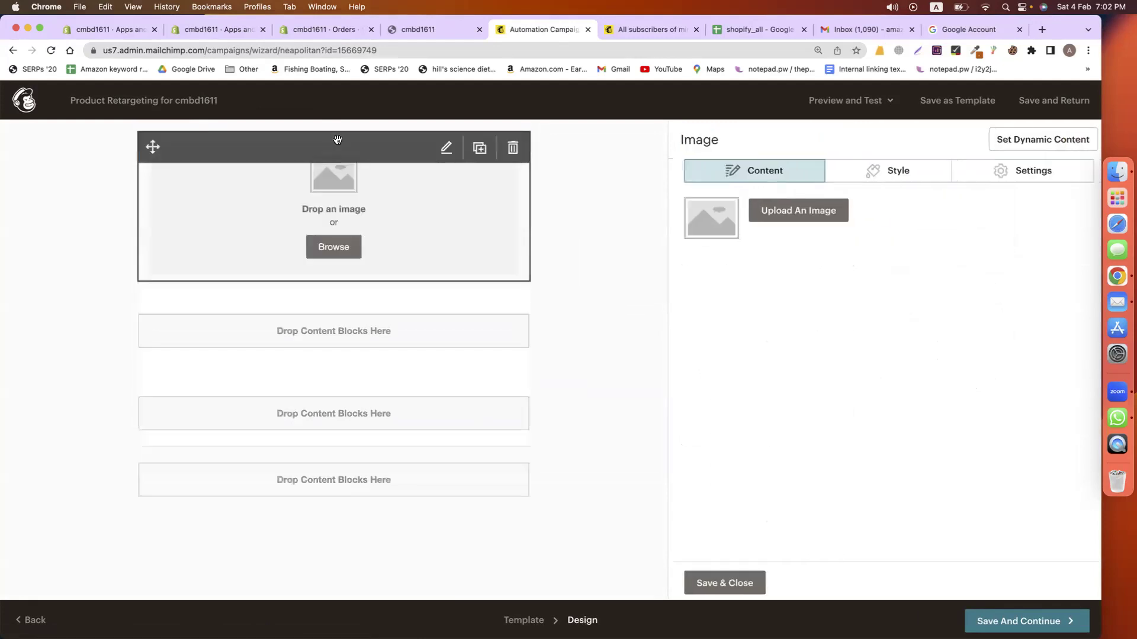
left_click(776, 214)
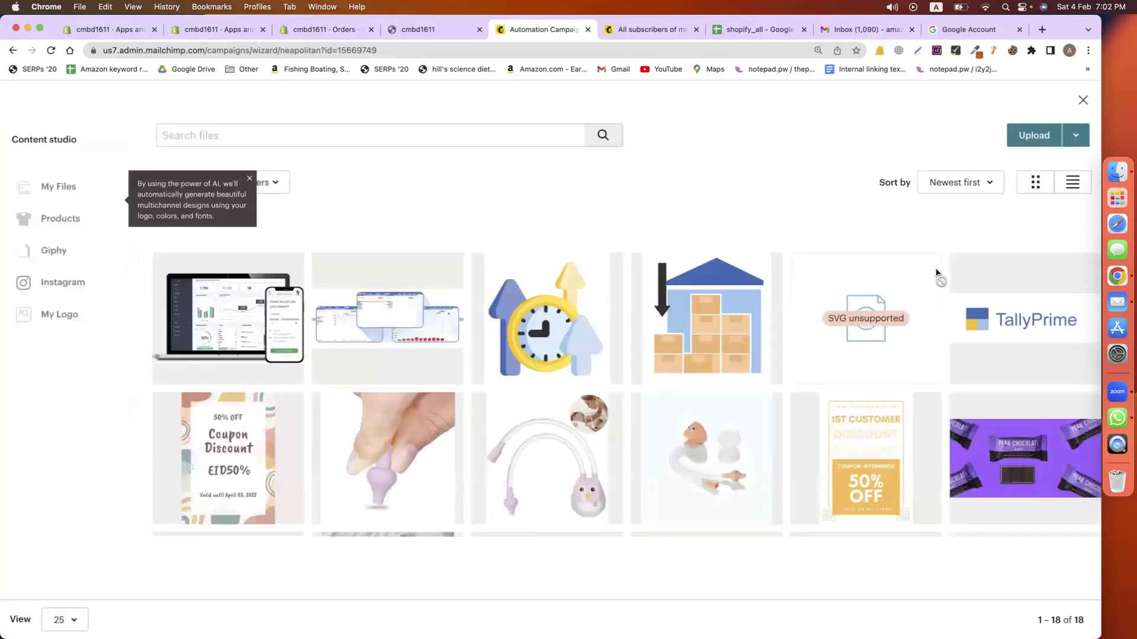
left_click(1019, 302)
left_click(1059, 153)
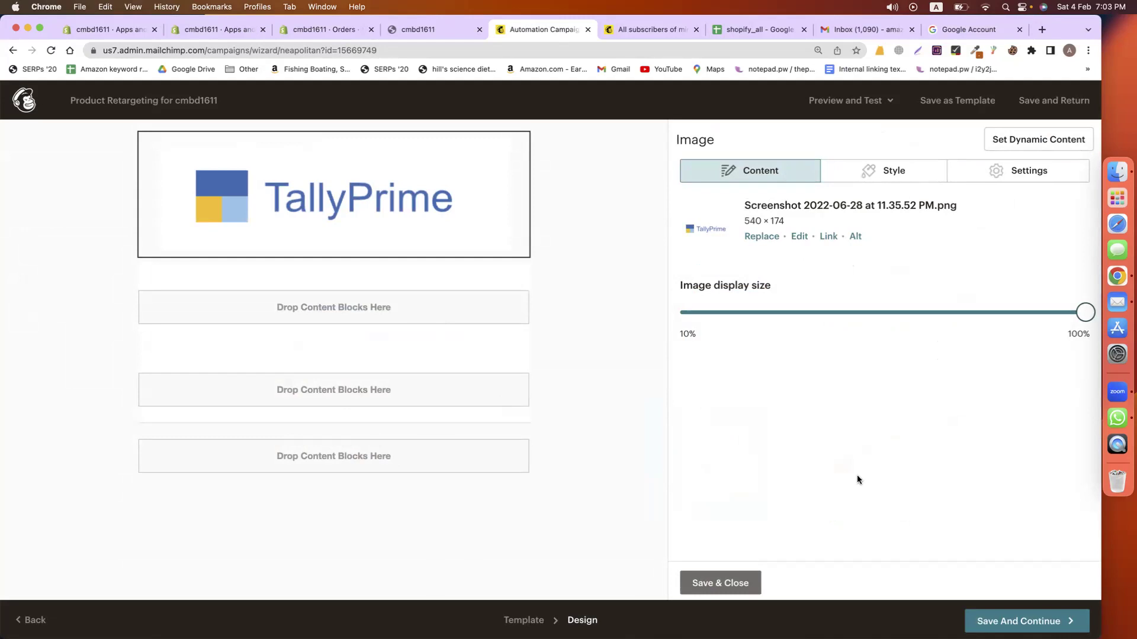
left_click(720, 583)
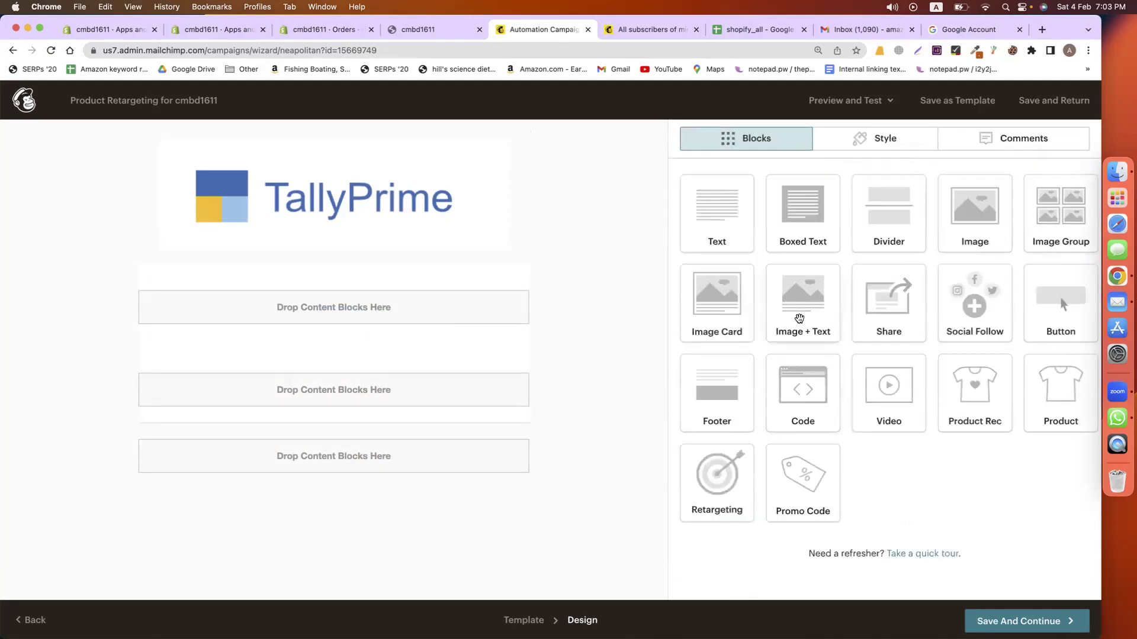
Step: Add an Image + Text block to the email and delete the duplicate copy
left_click_drag(795, 315, 479, 306)
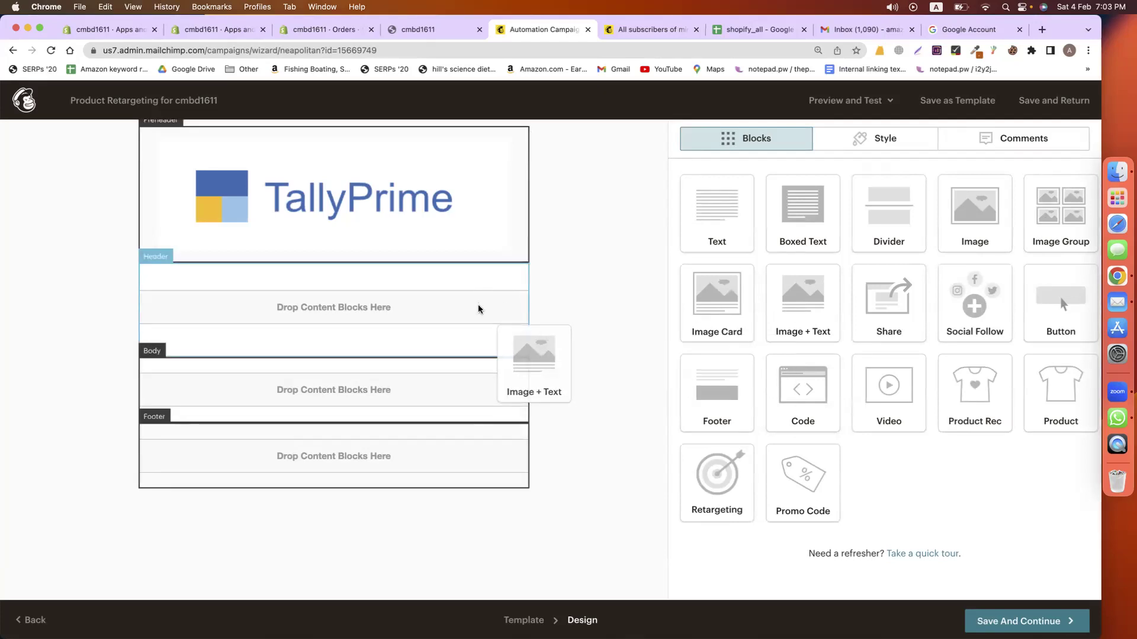
left_click_drag(477, 309, 477, 309)
scroll(520, 347, "up", 3)
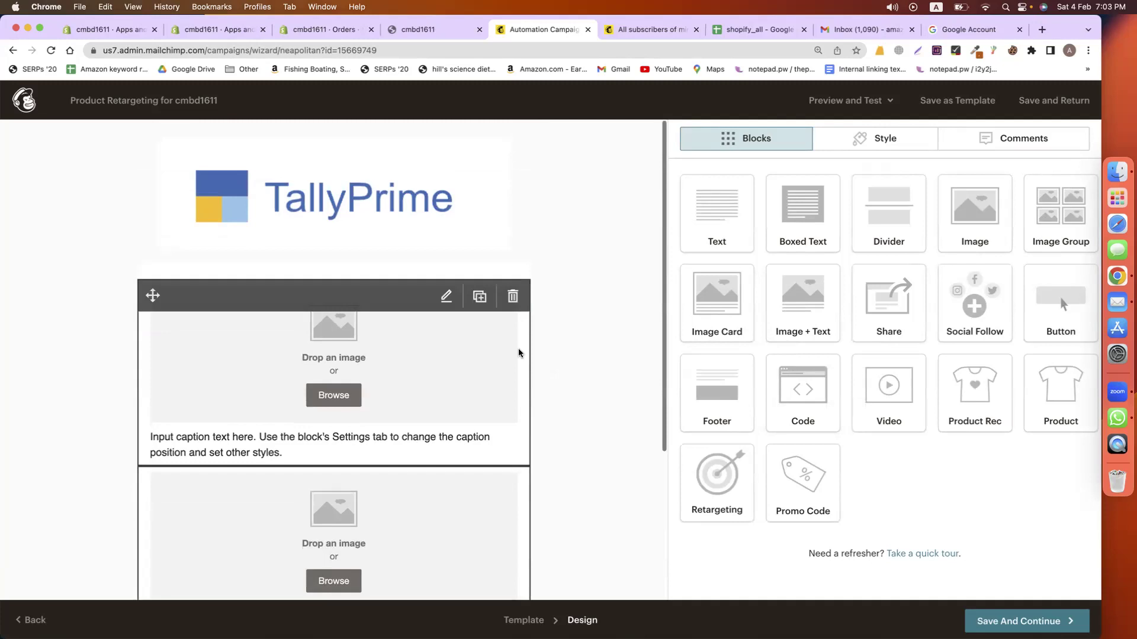
scroll(515, 354, "down", 1)
scroll(446, 442, "down", 3)
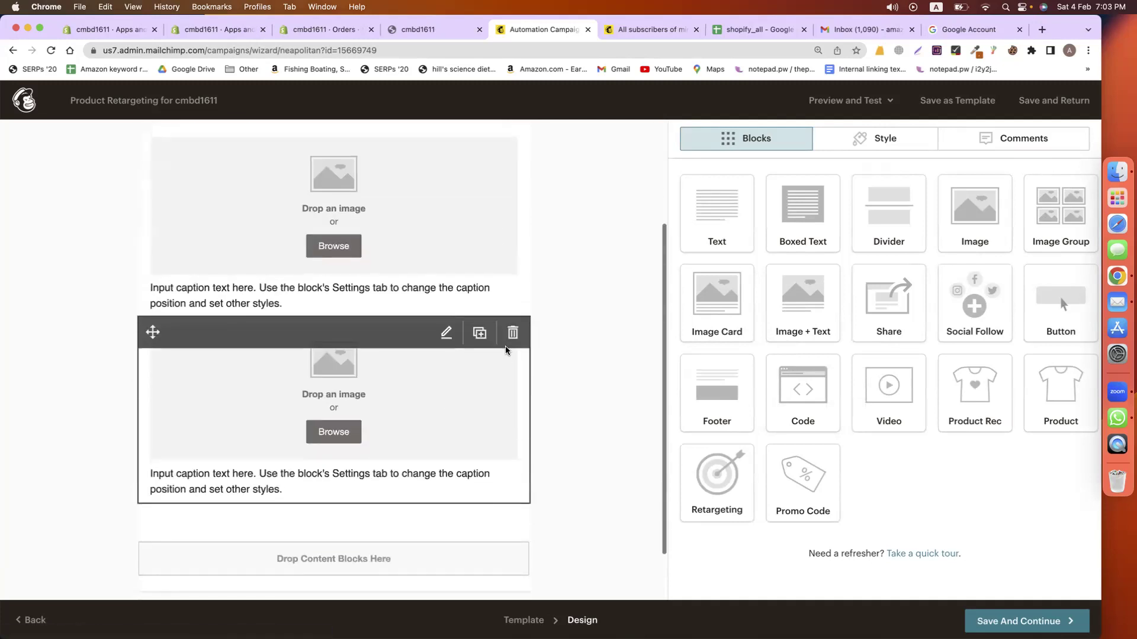
left_click(513, 335)
left_click(409, 414)
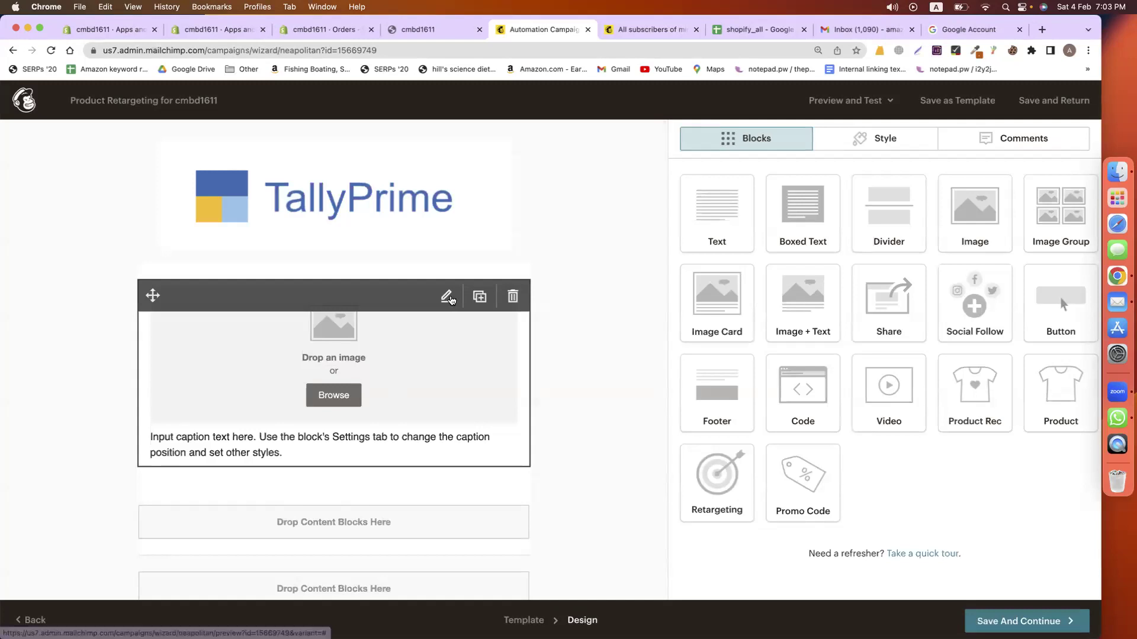
Step: Put the warehouse picture from the library into the Image + Text block
left_click(448, 298)
left_click(802, 237)
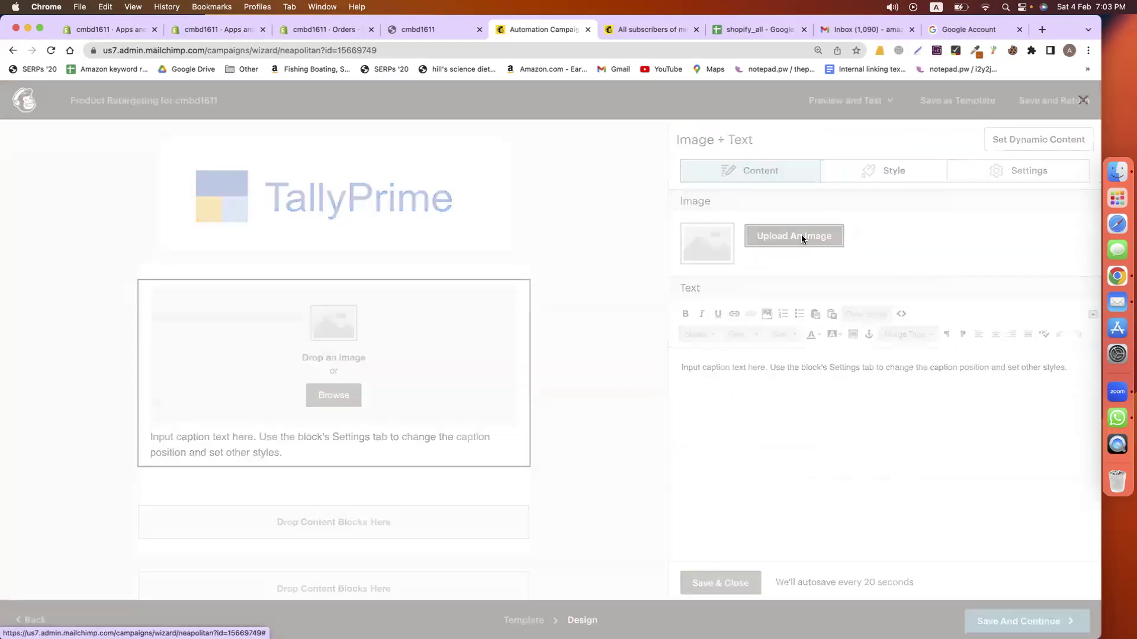
left_click(689, 312)
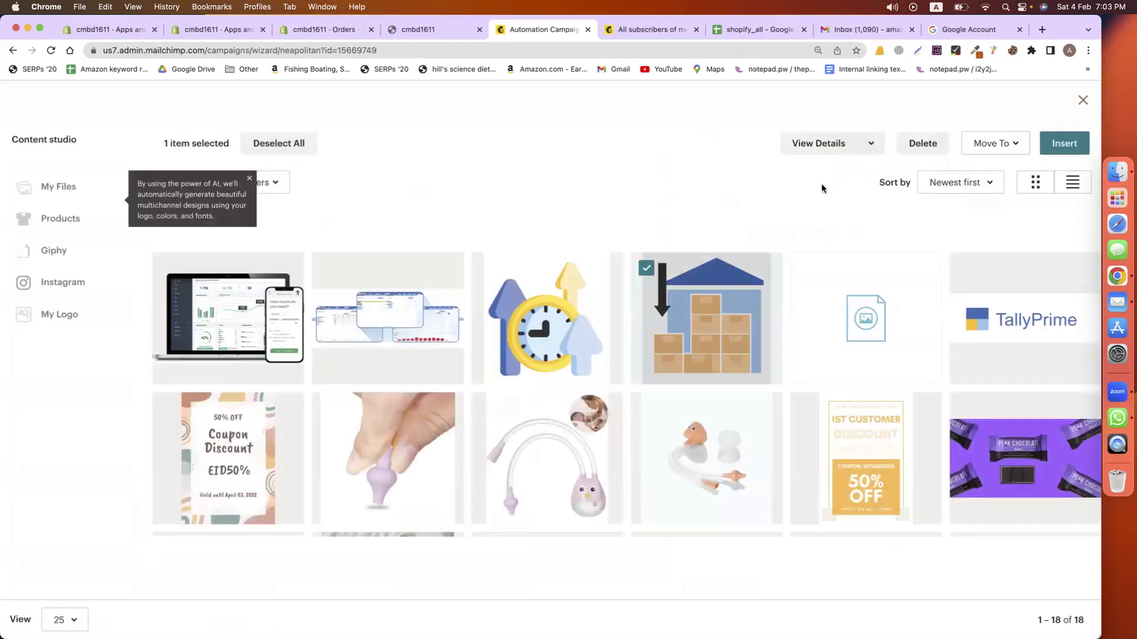
left_click(1057, 151)
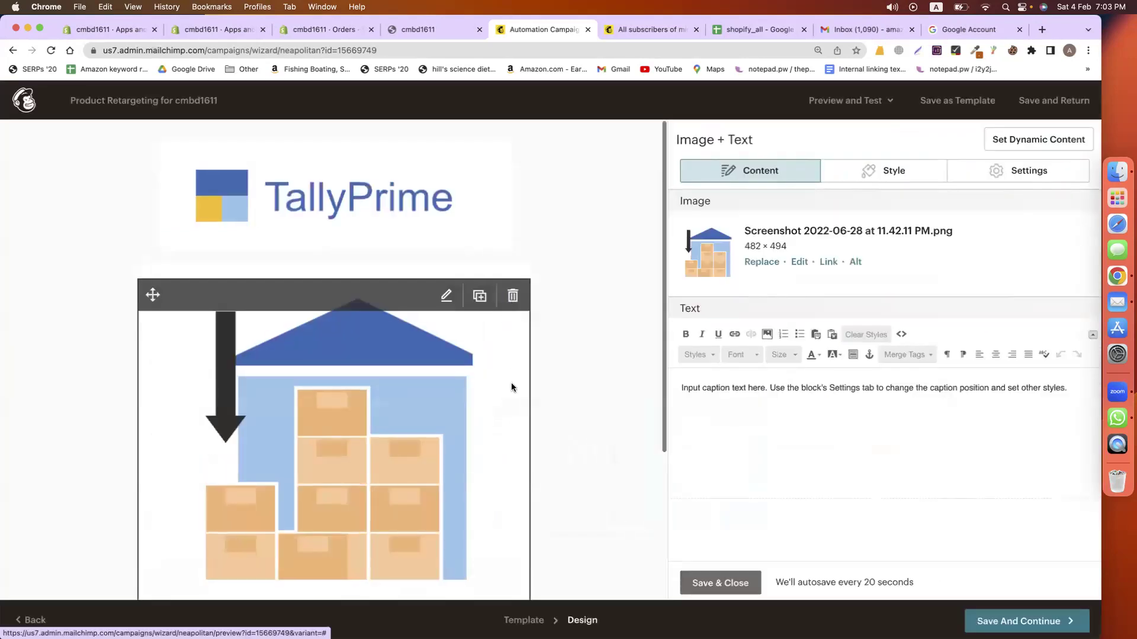
Step: Set the caption to 'New software tally prime launched!', size 24, centred, and save the block
scroll(450, 397, "down", 3)
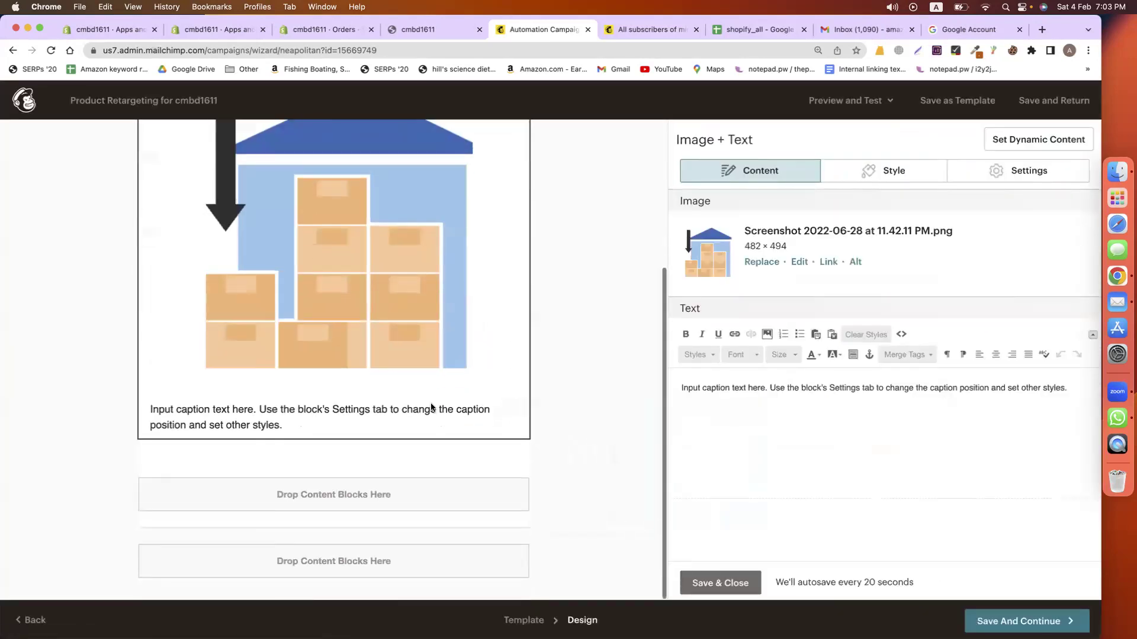
triple_click(744, 385)
type("New so")
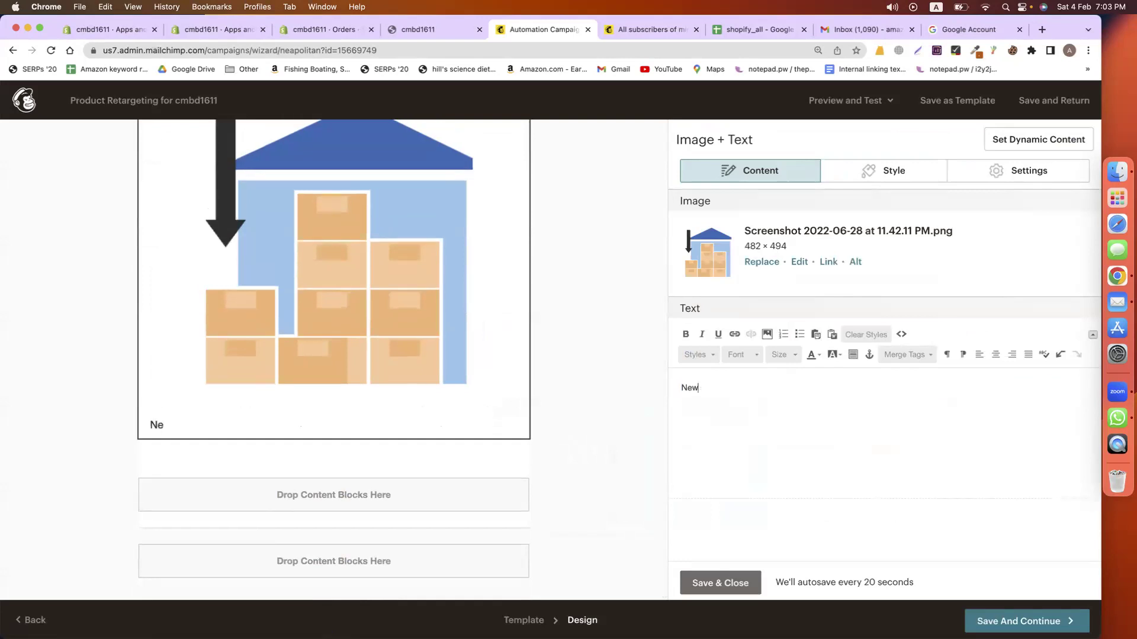
type("e tally ")
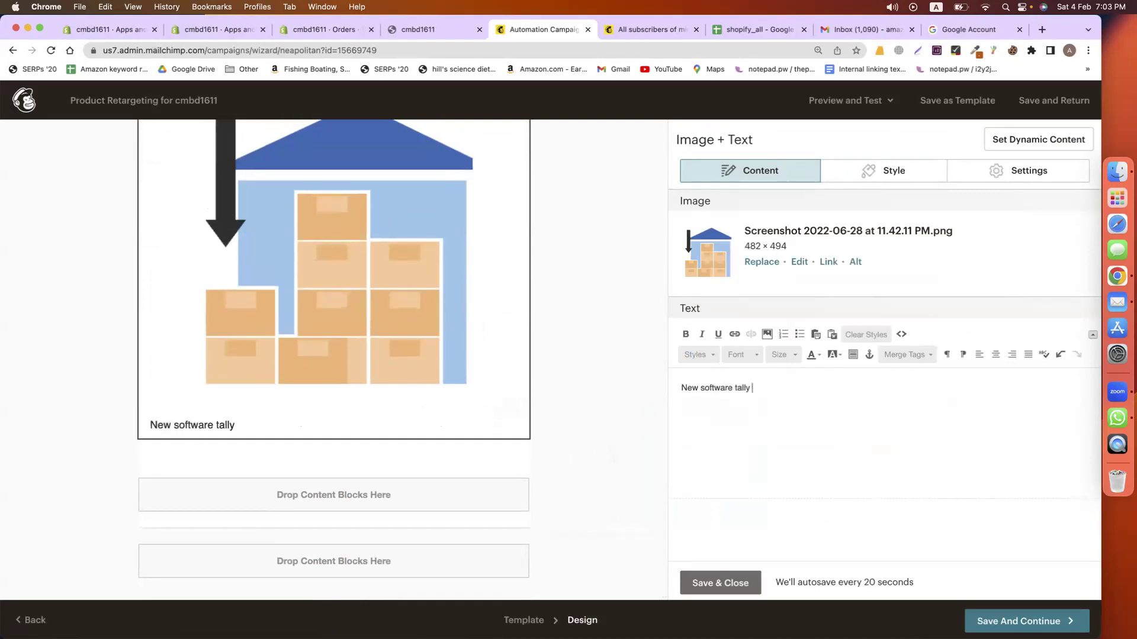
type("prime launched!")
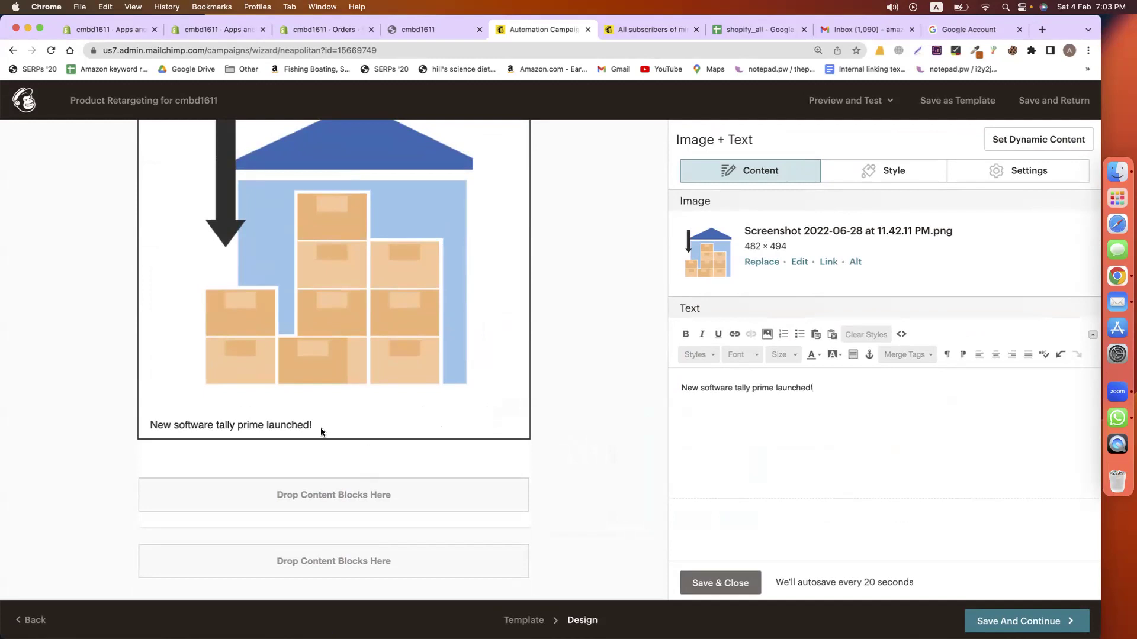
triple_click(891, 393)
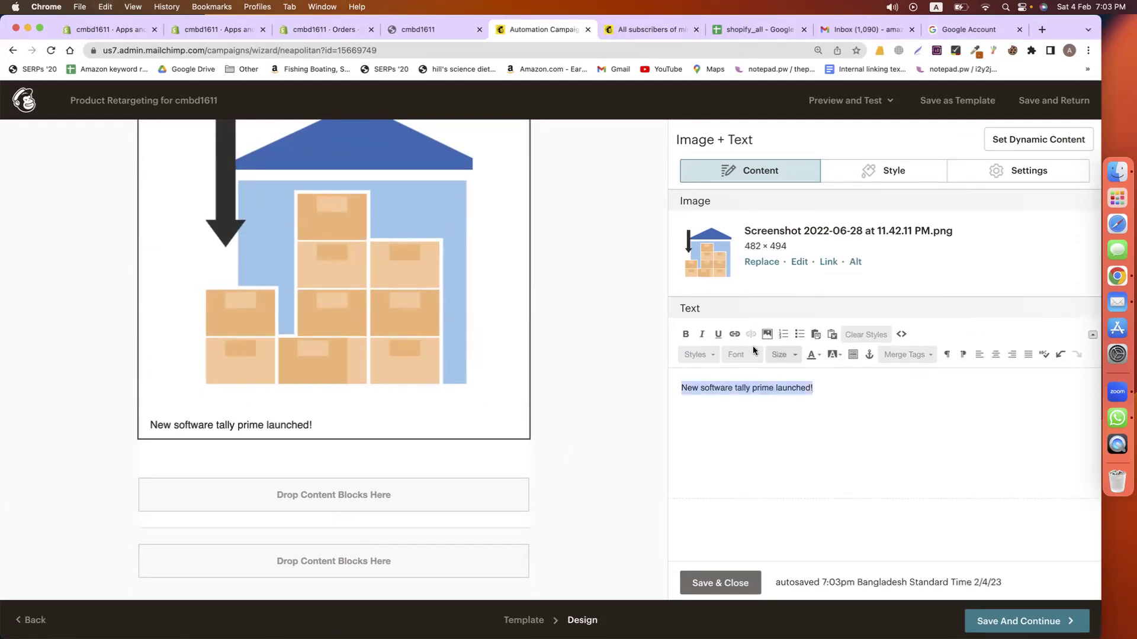
left_click(793, 357)
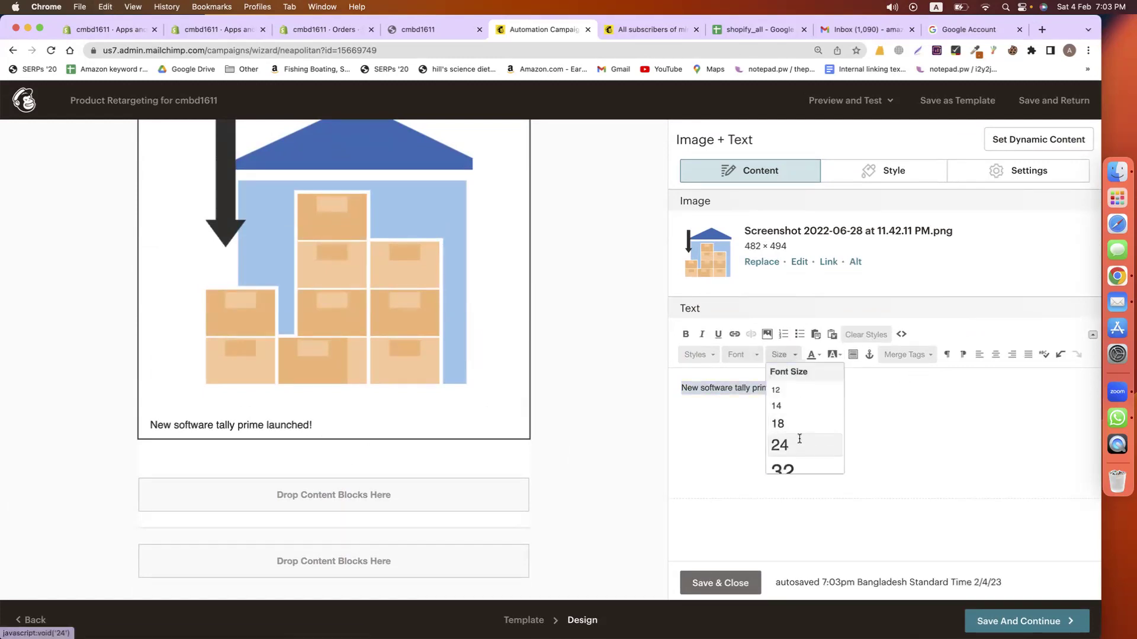
left_click(800, 439)
left_click(991, 359)
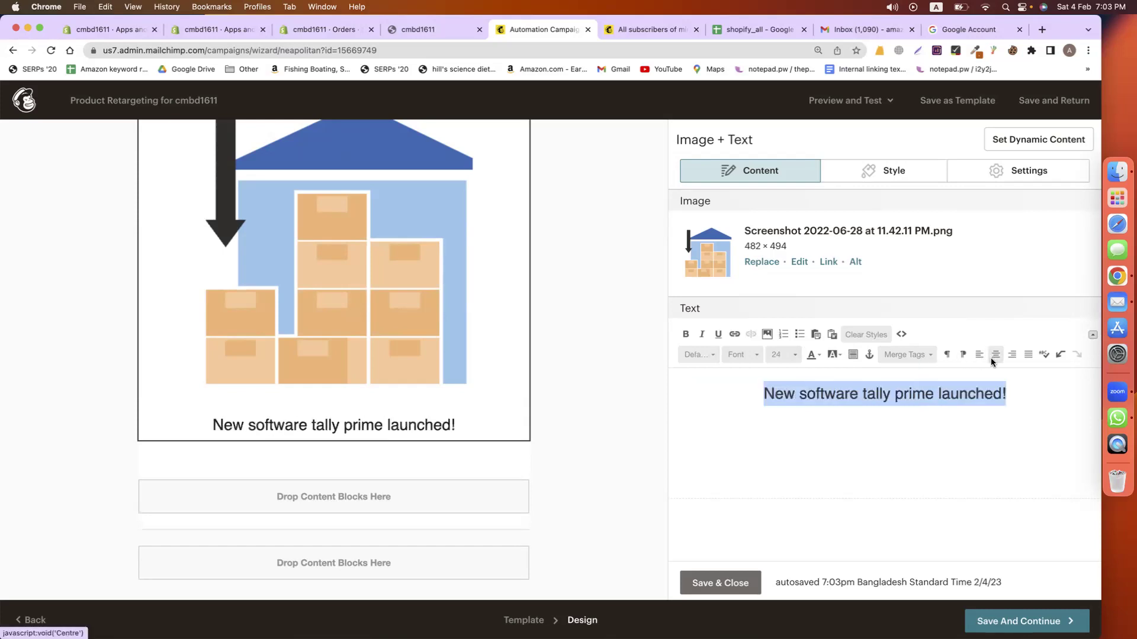
left_click(720, 582)
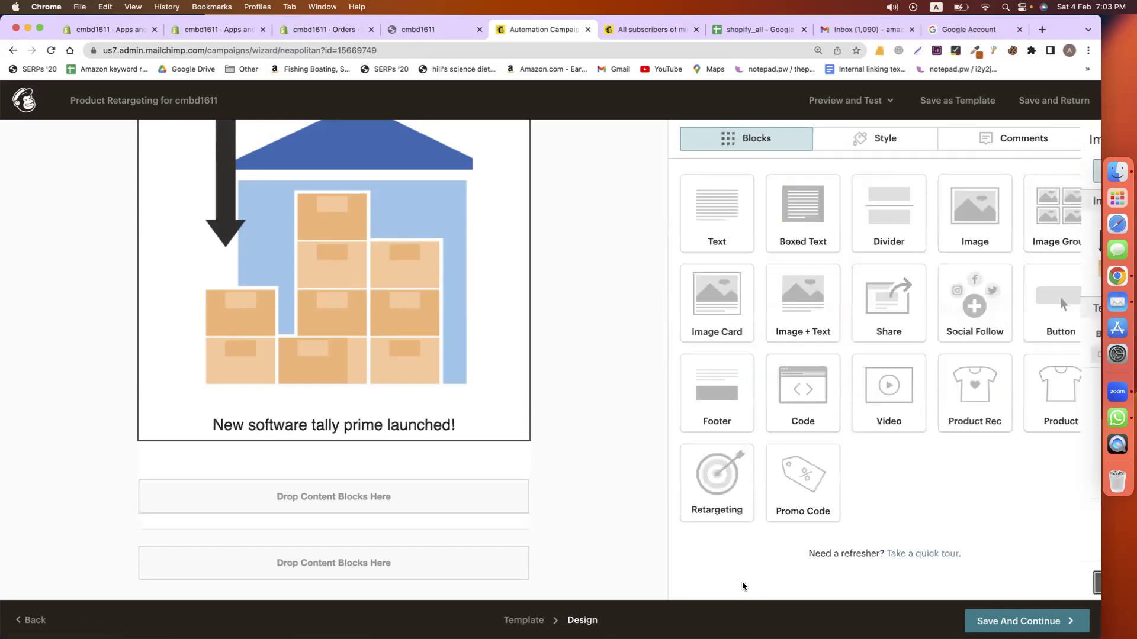
Step: Add a Button block labelled 'Buy Now' below the caption, leaving its web address blank
left_click_drag(1062, 301, 409, 489)
left_click(761, 230)
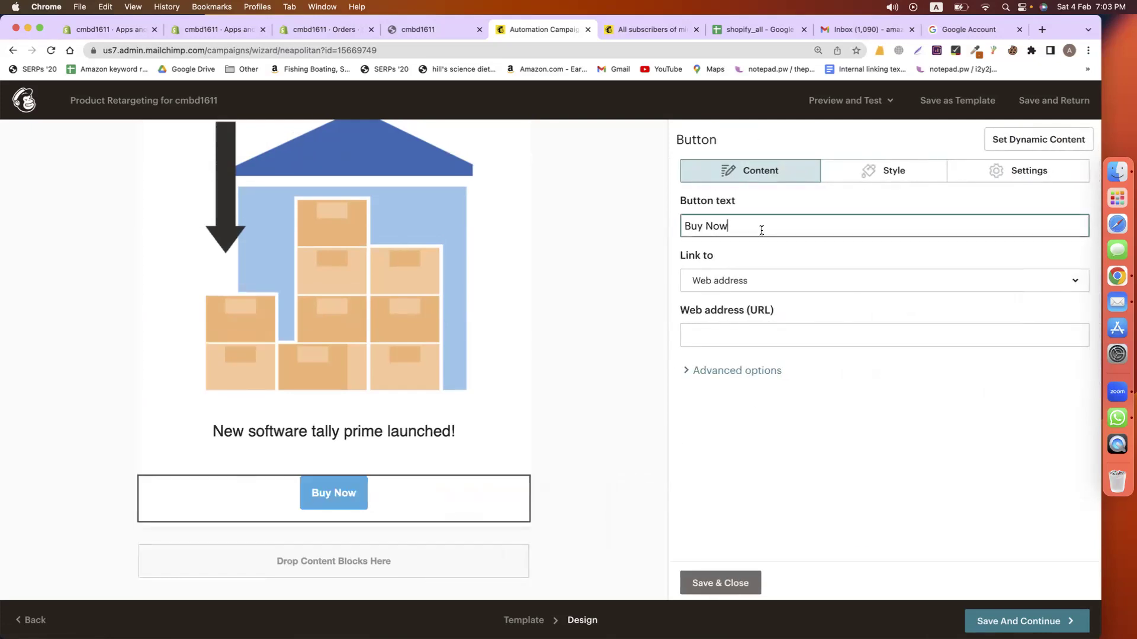
left_click(734, 336)
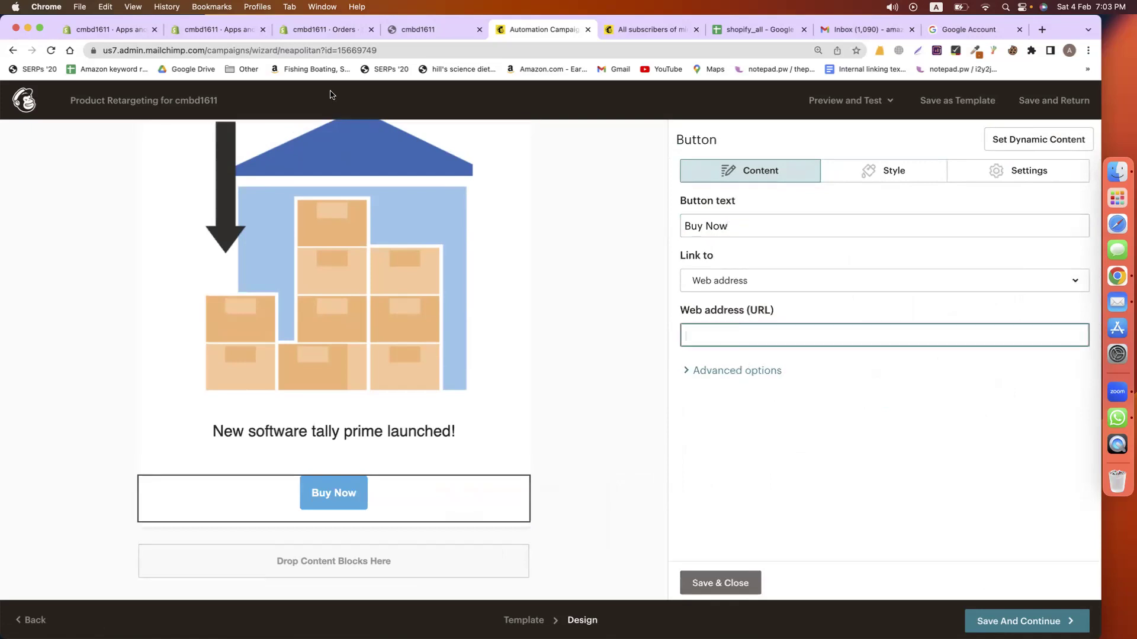
left_click(307, 31)
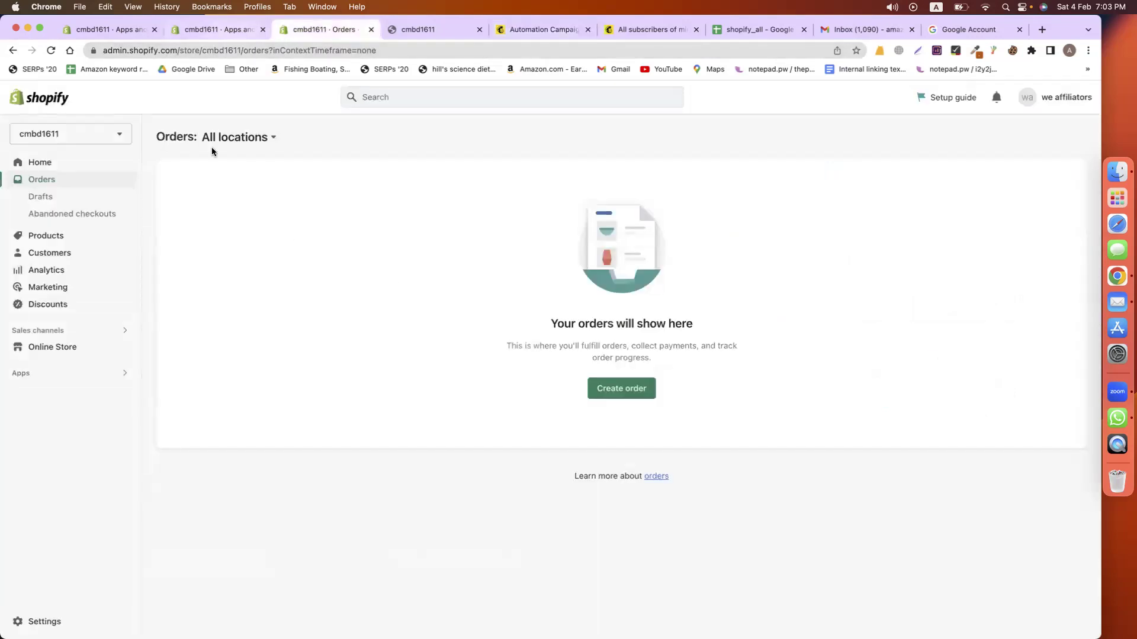
Step: Copy the storefront URL of the 32cm Electric Twisting Dancing Enchanting Cactus product page
left_click(441, 36)
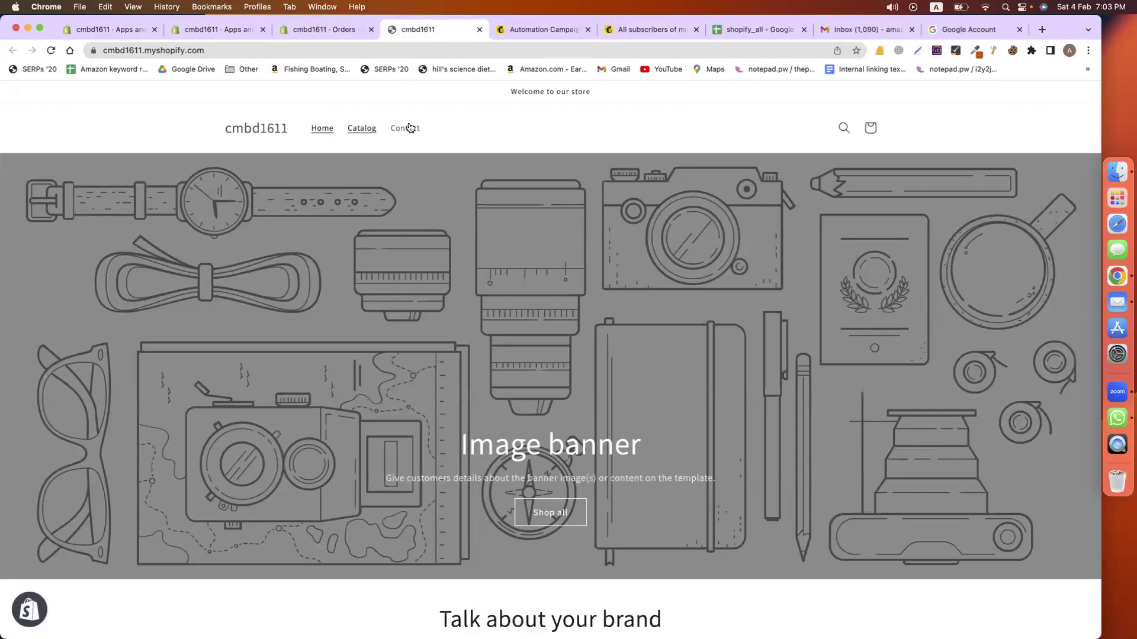
left_click(368, 136)
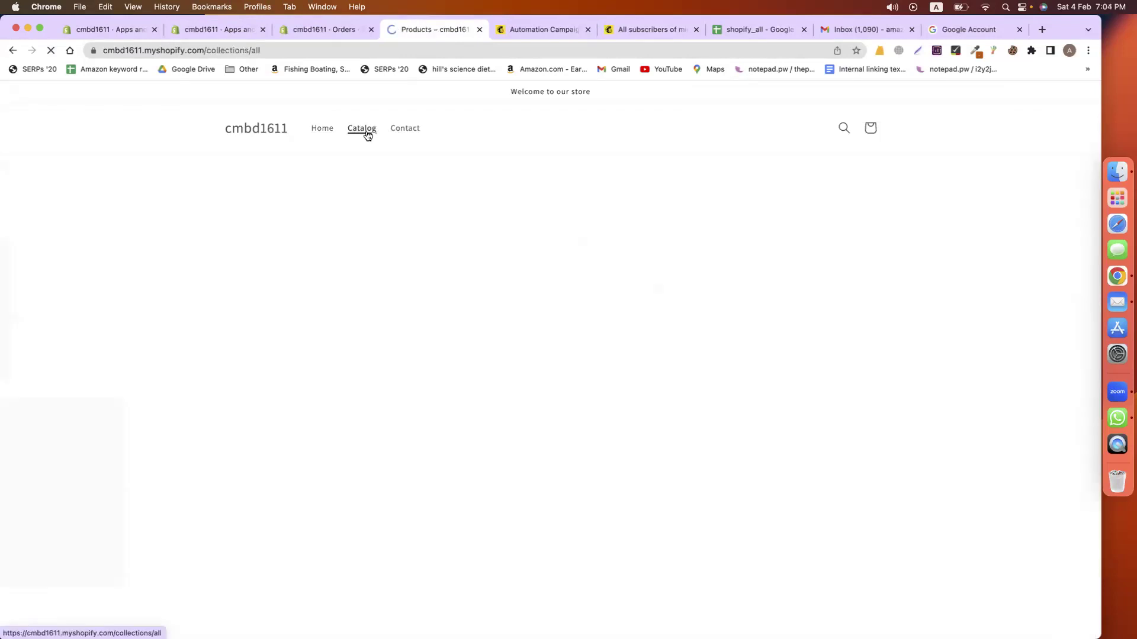
left_click(246, 50)
right_click(248, 51)
left_click(283, 153)
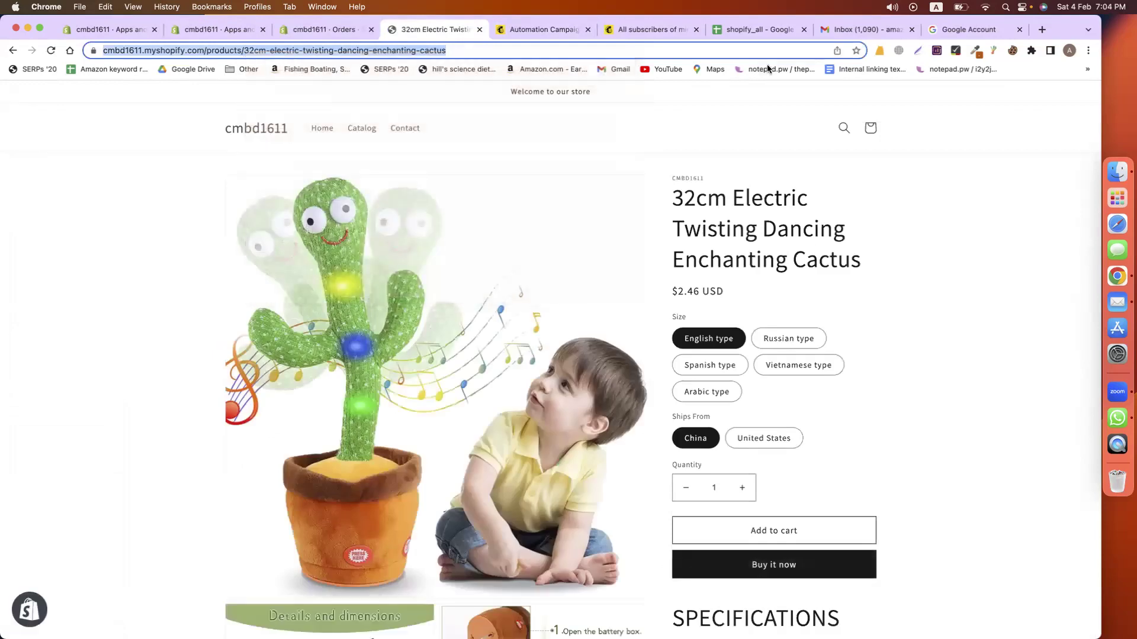
left_click(644, 29)
Step: Link the Buy Now button to the pasted cactus product URL and save the email design
left_click(516, 31)
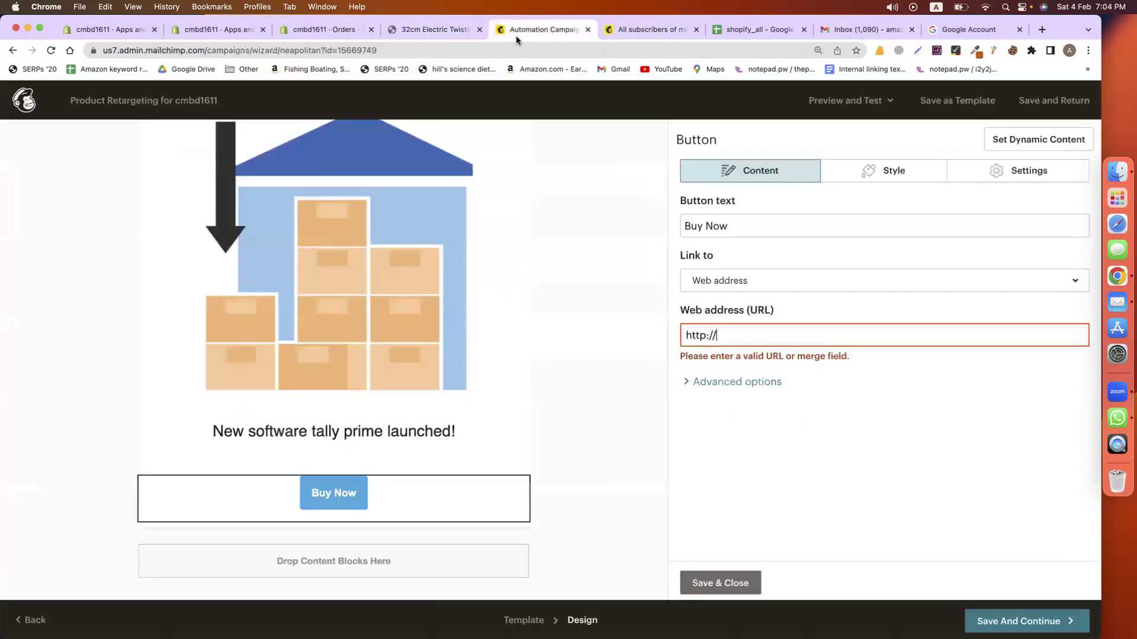
left_click(738, 330)
key("super+v")
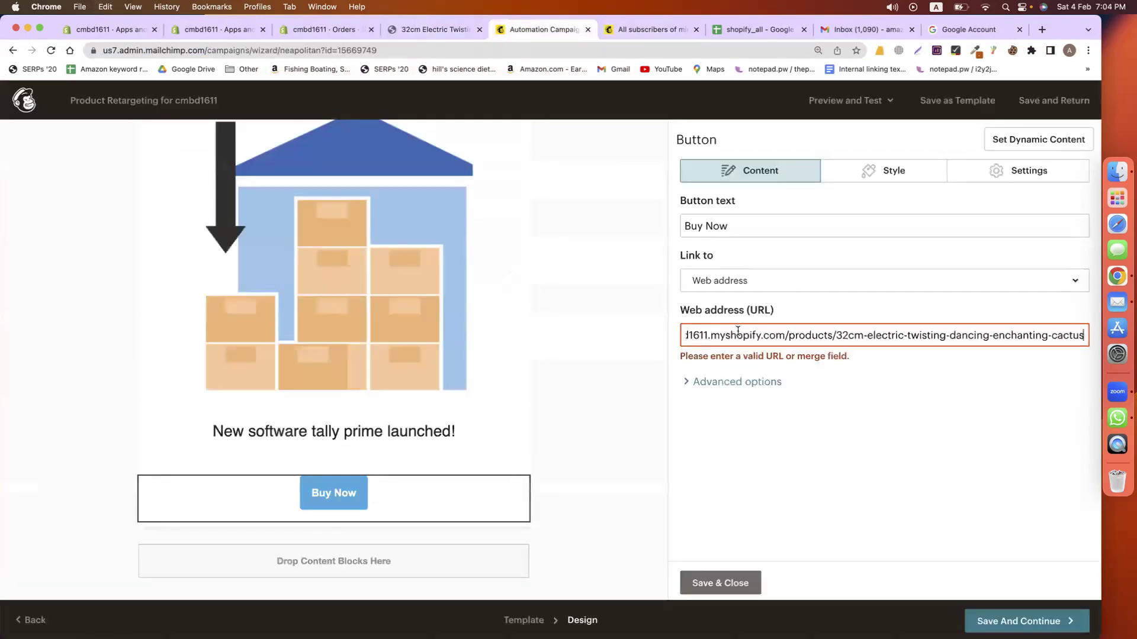
left_click(734, 581)
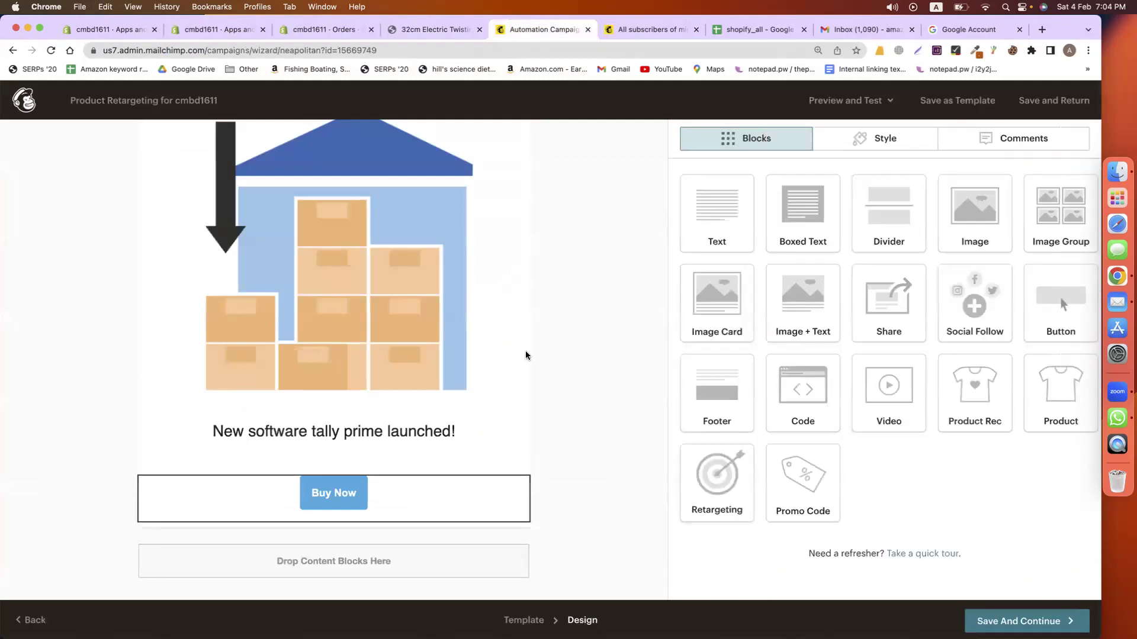
scroll(525, 354, "up", 3)
scroll(526, 355, "down", 3)
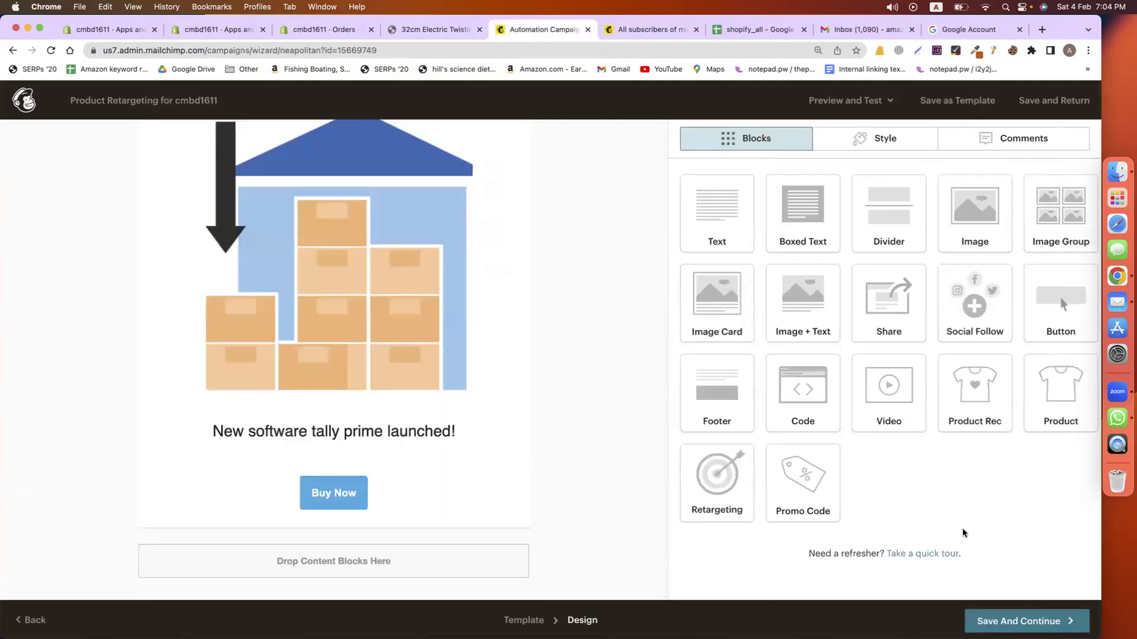
left_click(1018, 621)
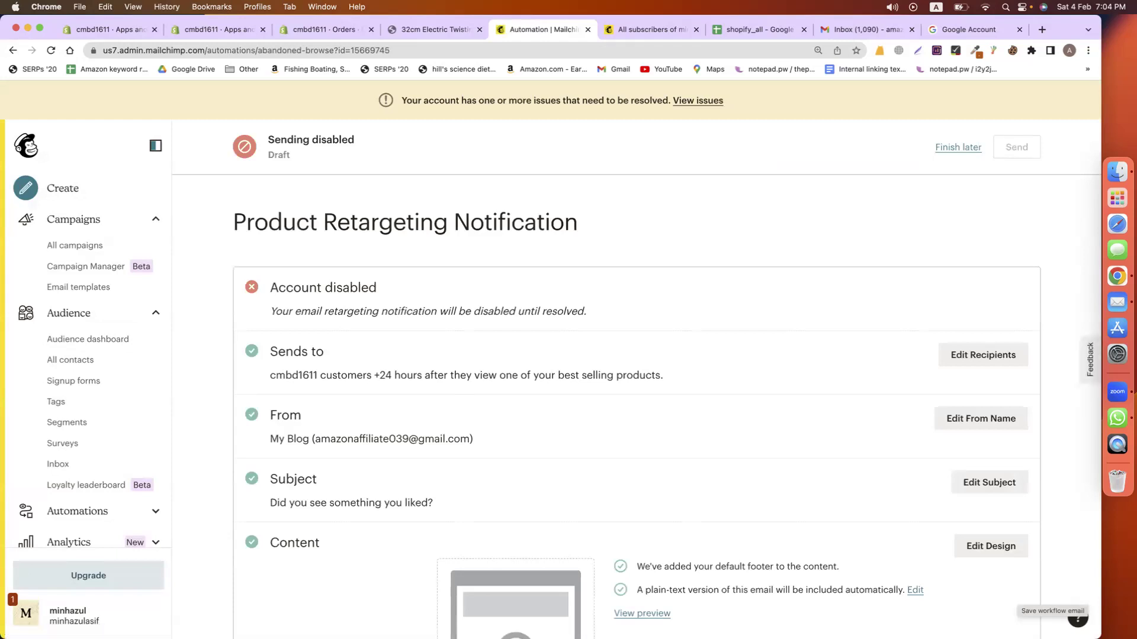
scroll(693, 563, "down", 3)
scroll(678, 463, "up", 3)
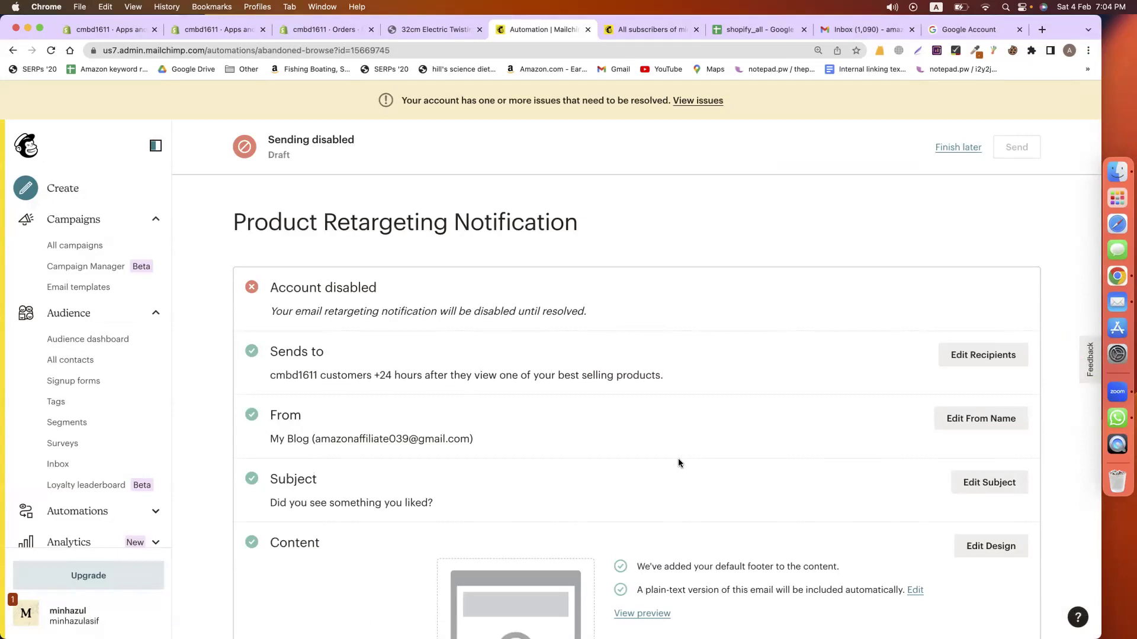
scroll(551, 327, "down", 3)
scroll(551, 328, "up", 3)
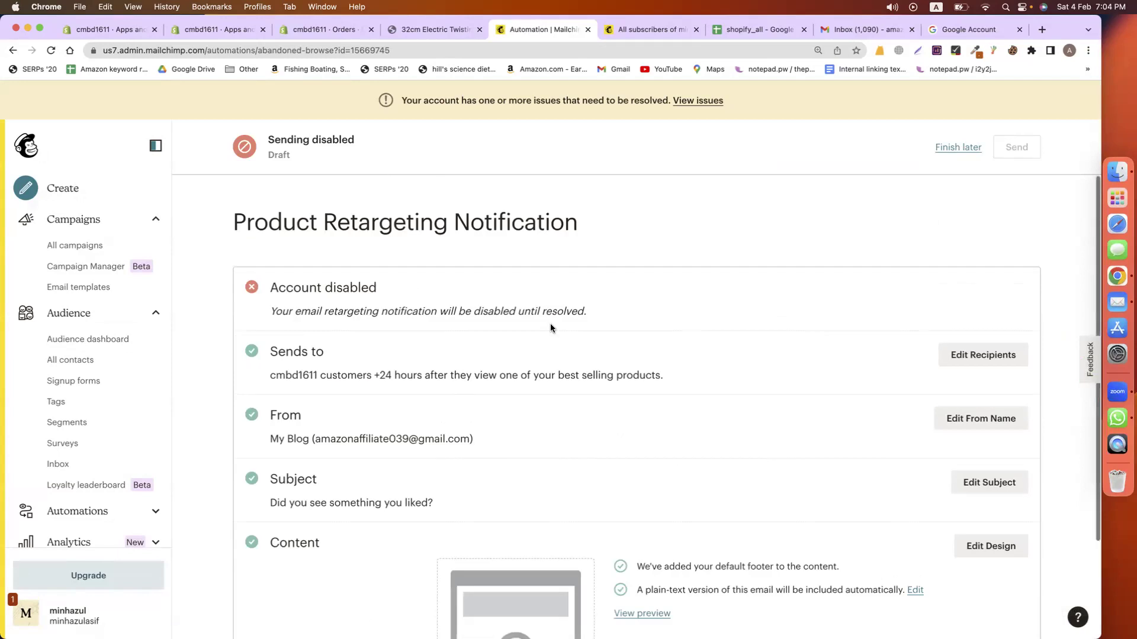
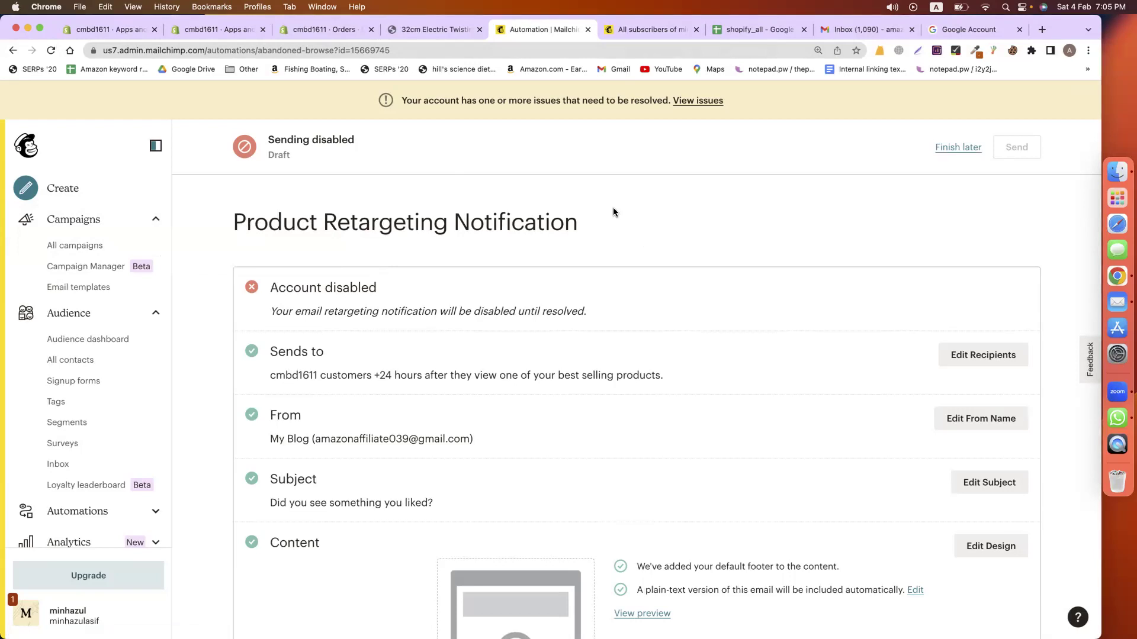
Step: Go to fiverr.com in a new browser tab
key("super+t")
type("fiv")
key("BackSpace")
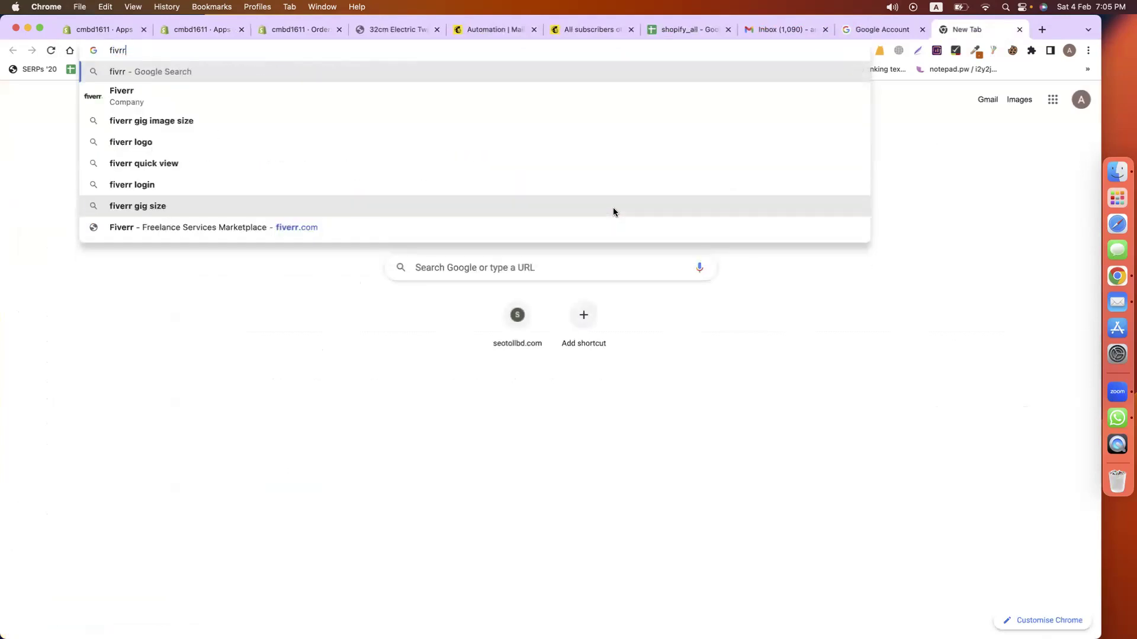
type("err.com")
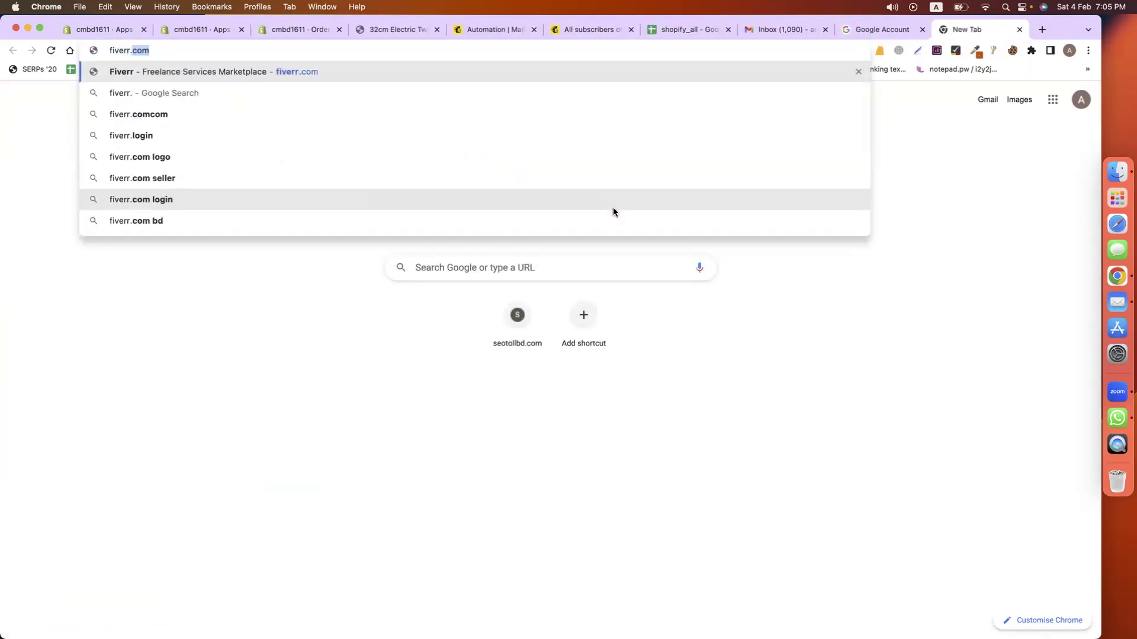
key("Return")
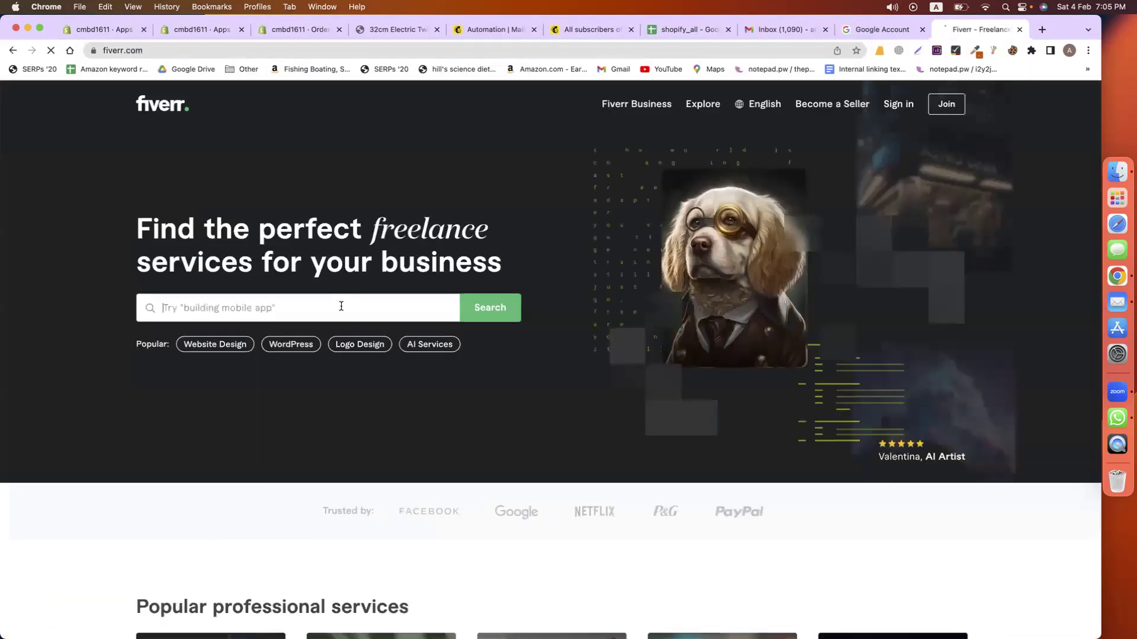
Step: Search Fiverr for 'mailchimp shopify' and browse the 148 service results
type("mailchimp")
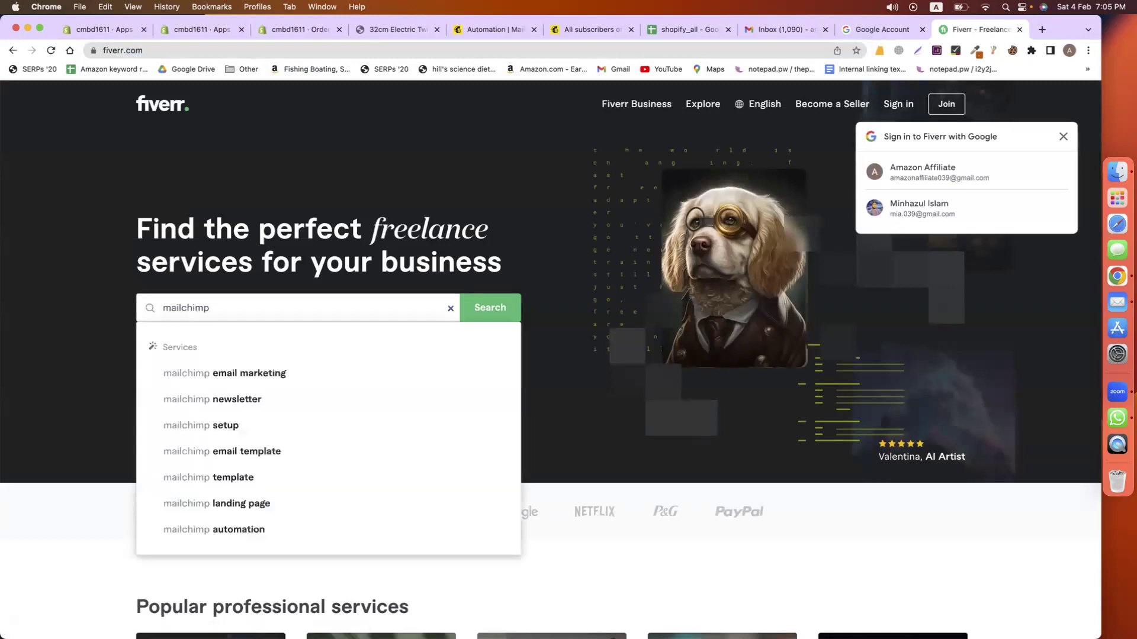
type(" sh")
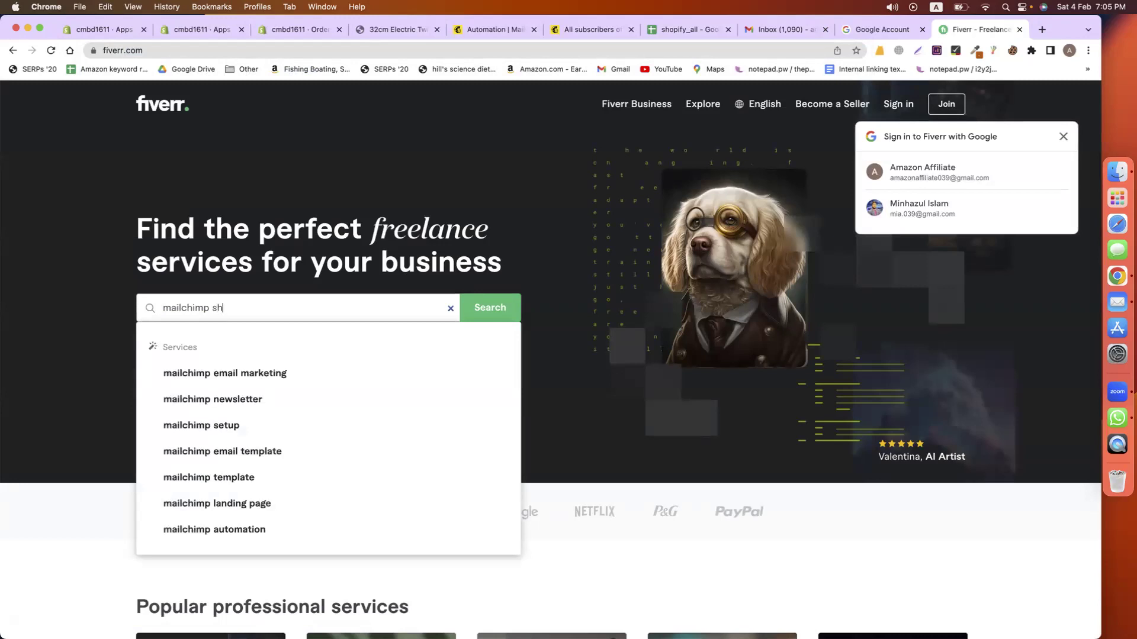
type("op")
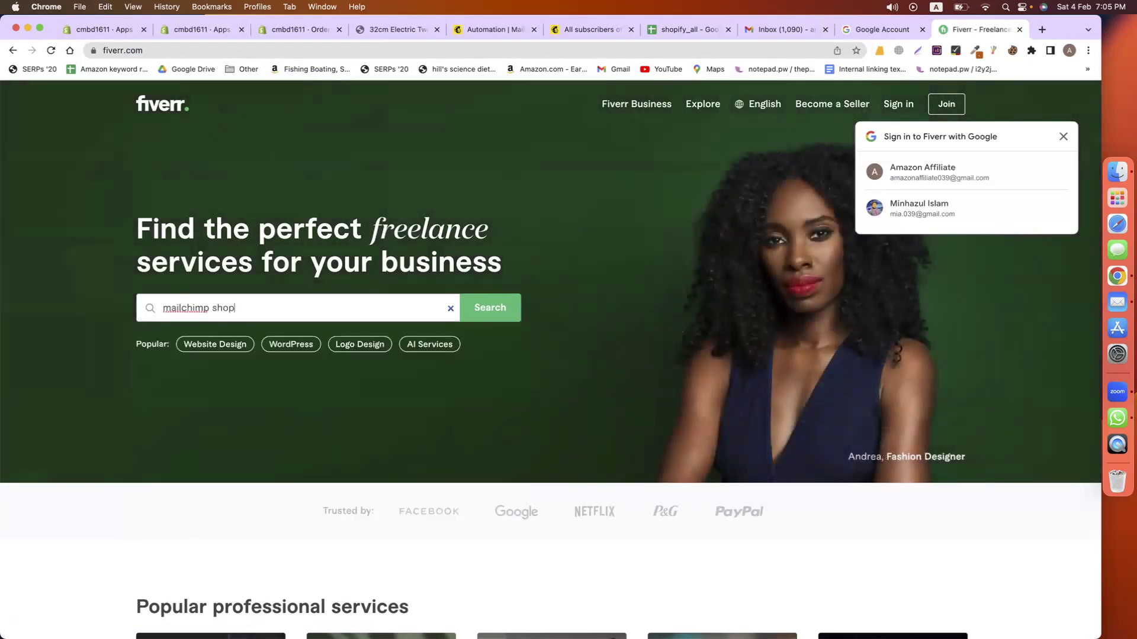
type("ify")
key("Return")
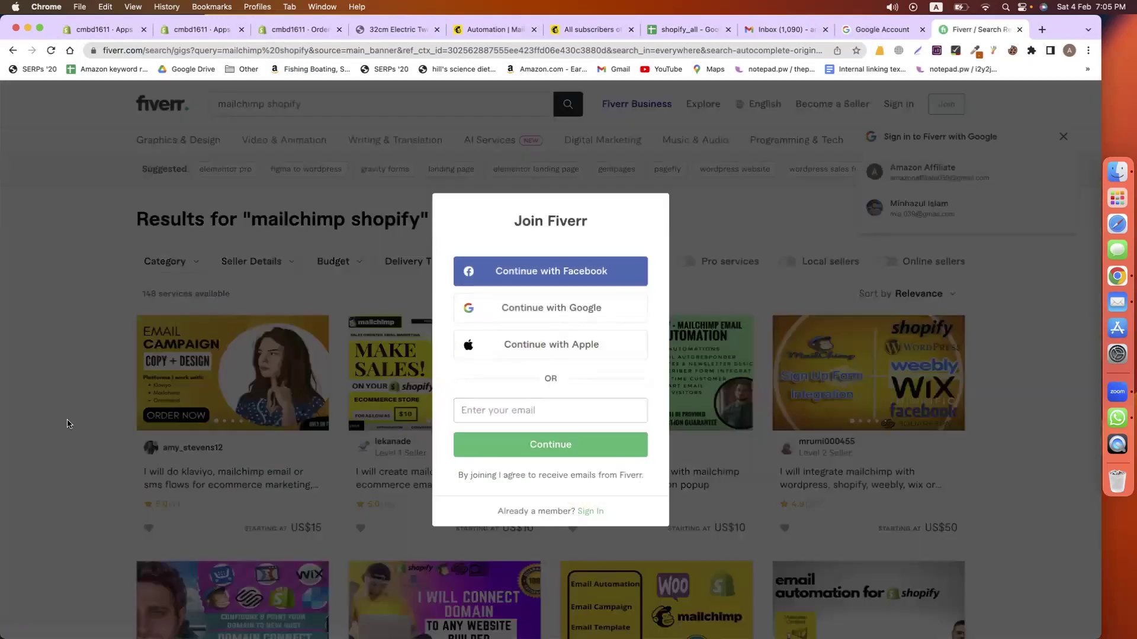
left_click(70, 422)
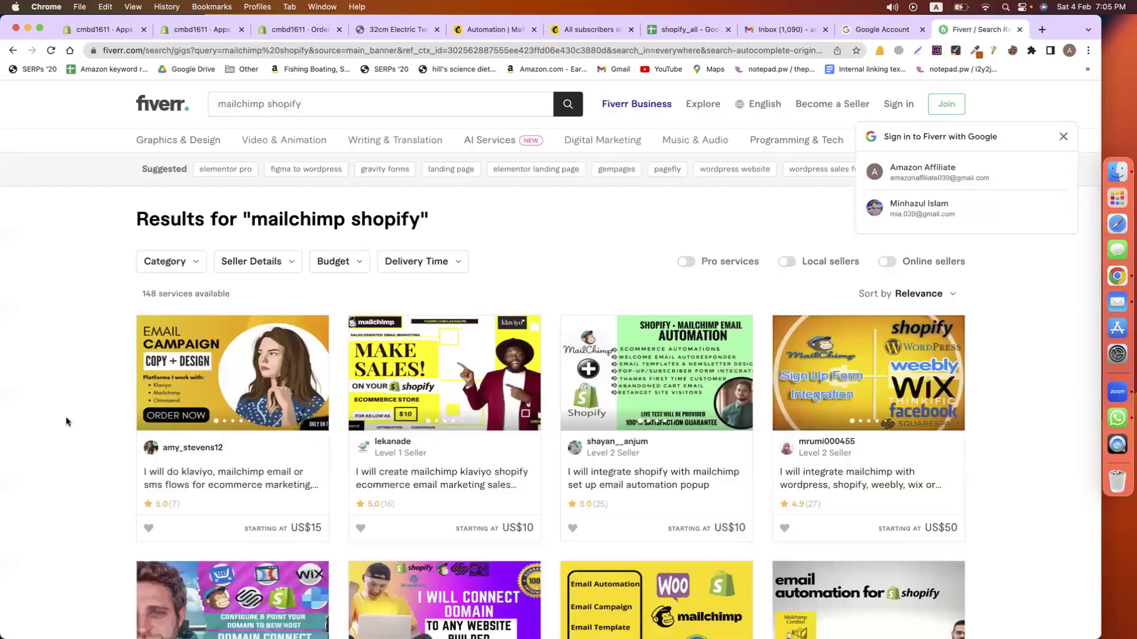
scroll(77, 511, "down", 3)
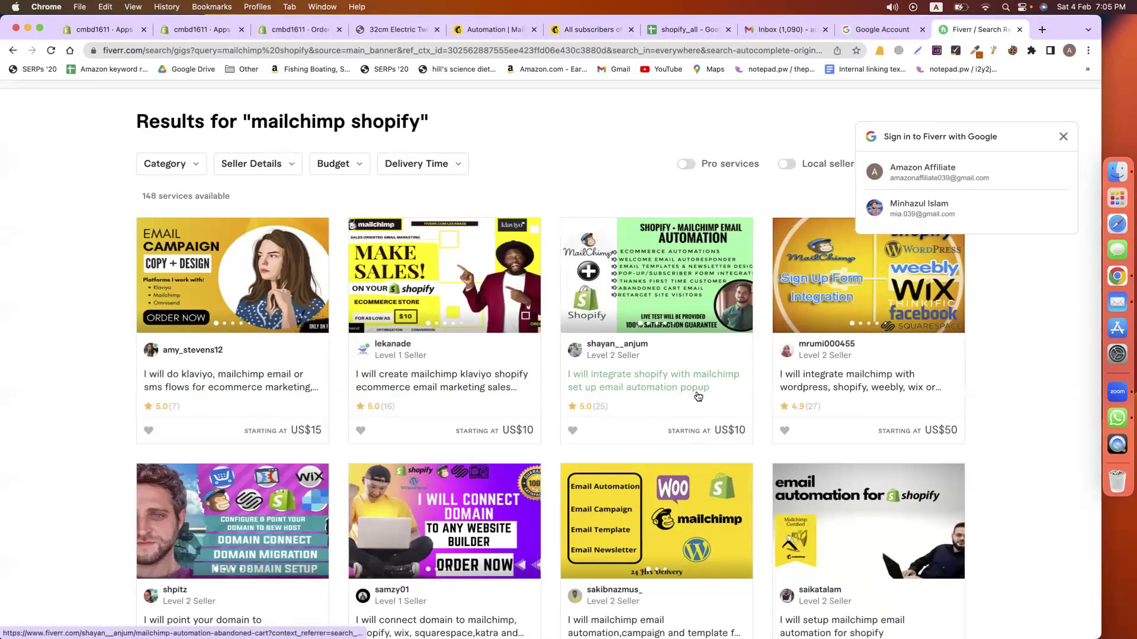
scroll(1035, 408, "down", 1)
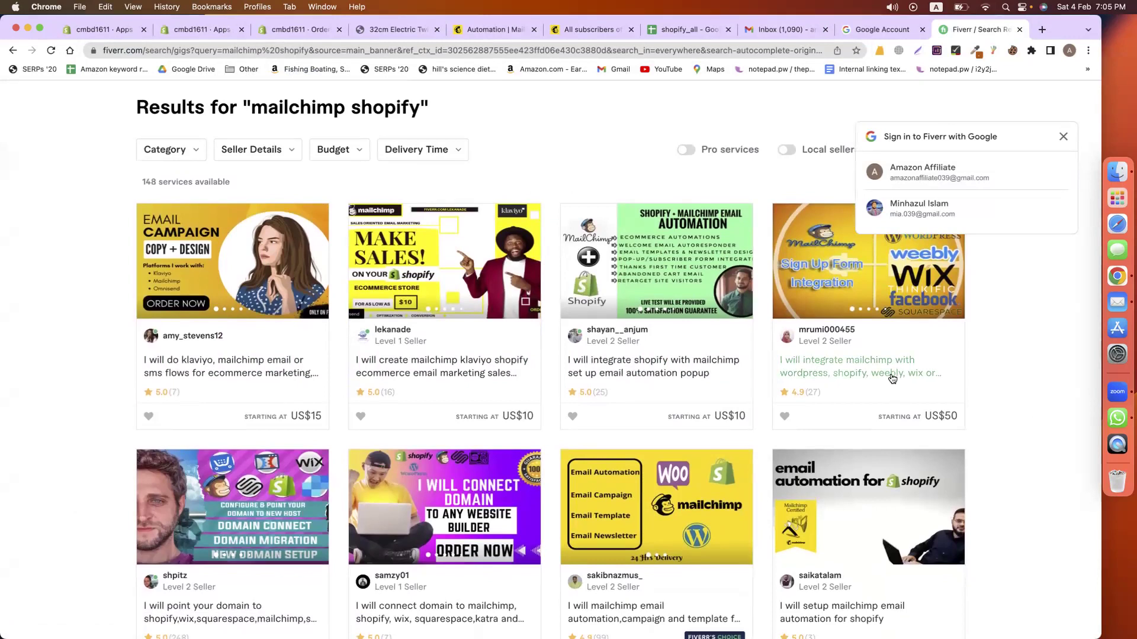
scroll(1034, 429, "down", 5)
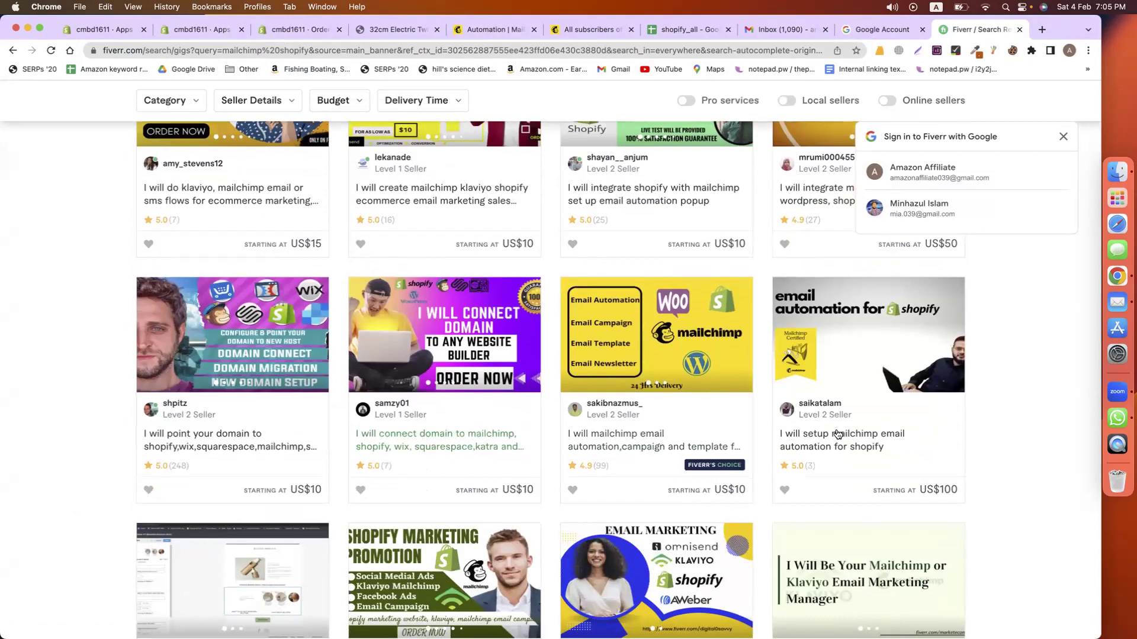
scroll(1038, 389, "up", 8)
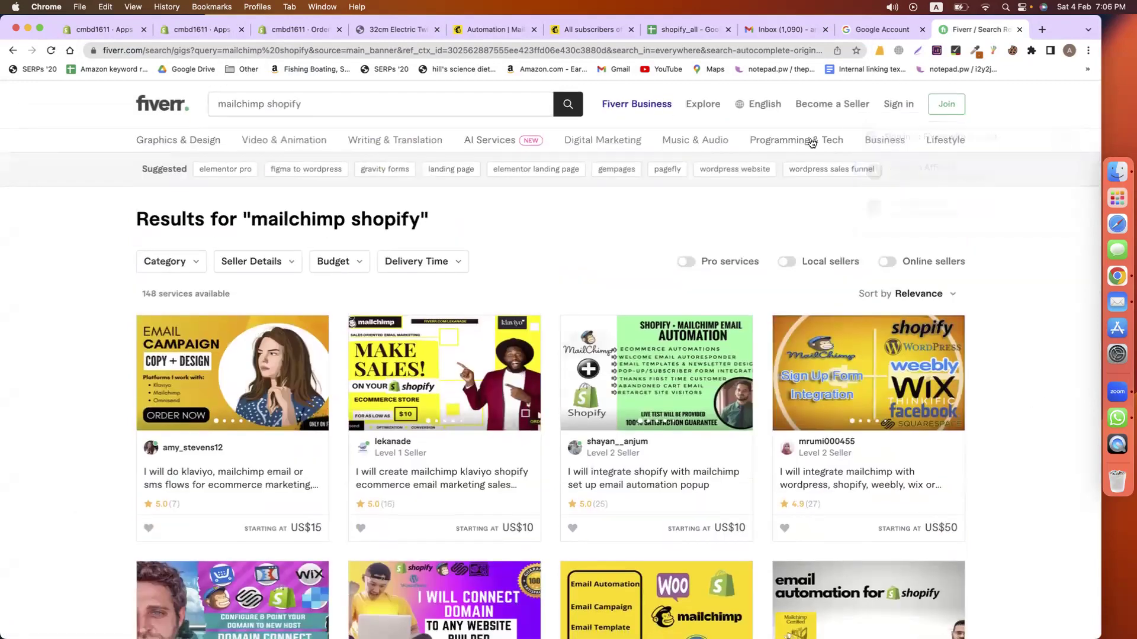
double_click(294, 110)
Step: Change the query to 'mailchimp email marketing' and scroll through the 12,421 results
type("e")
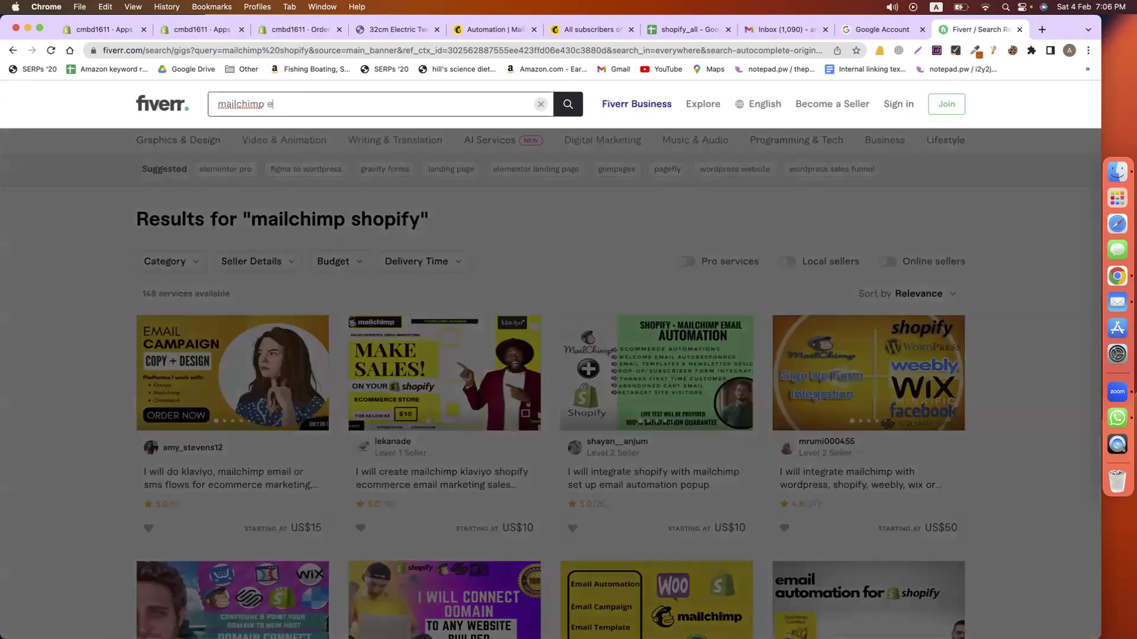
type("mail marketing")
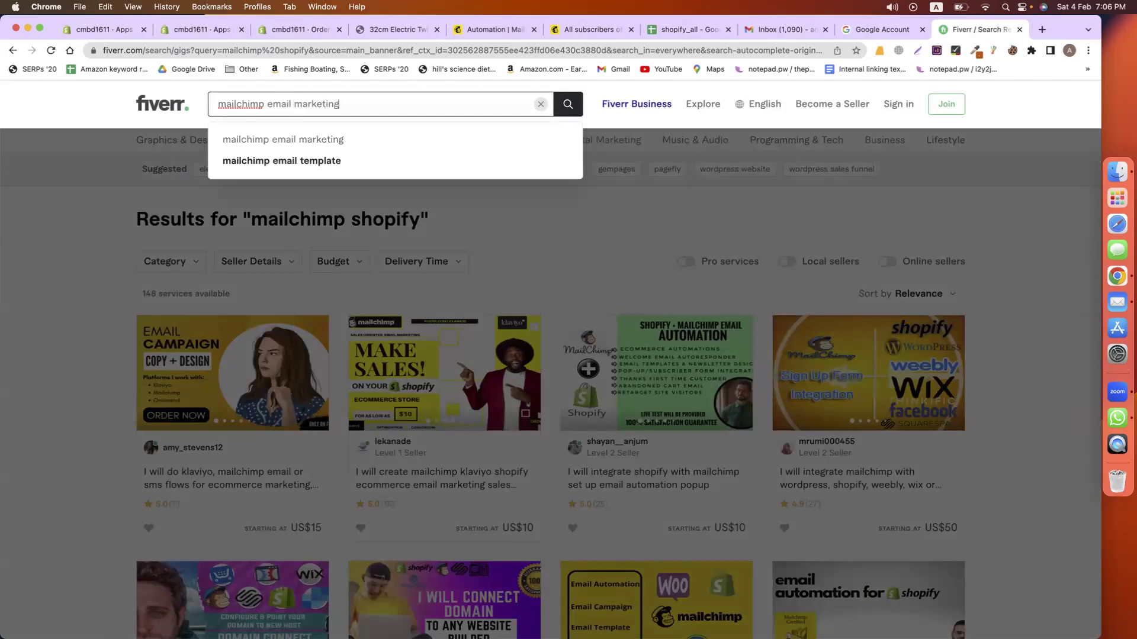
key("Return")
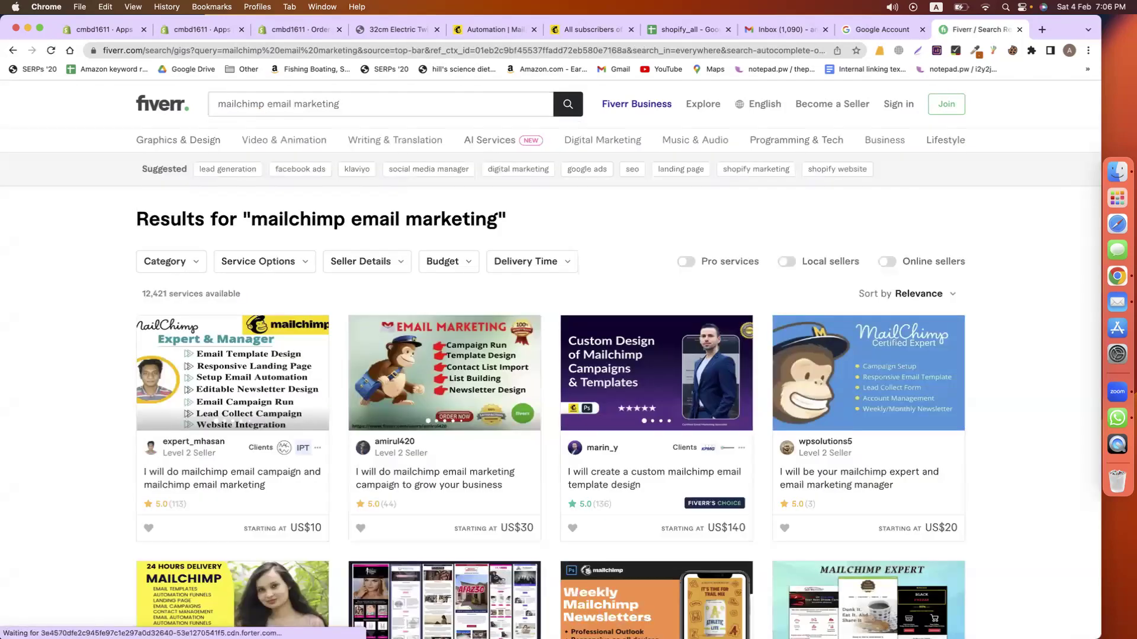
scroll(929, 417, "down", 3)
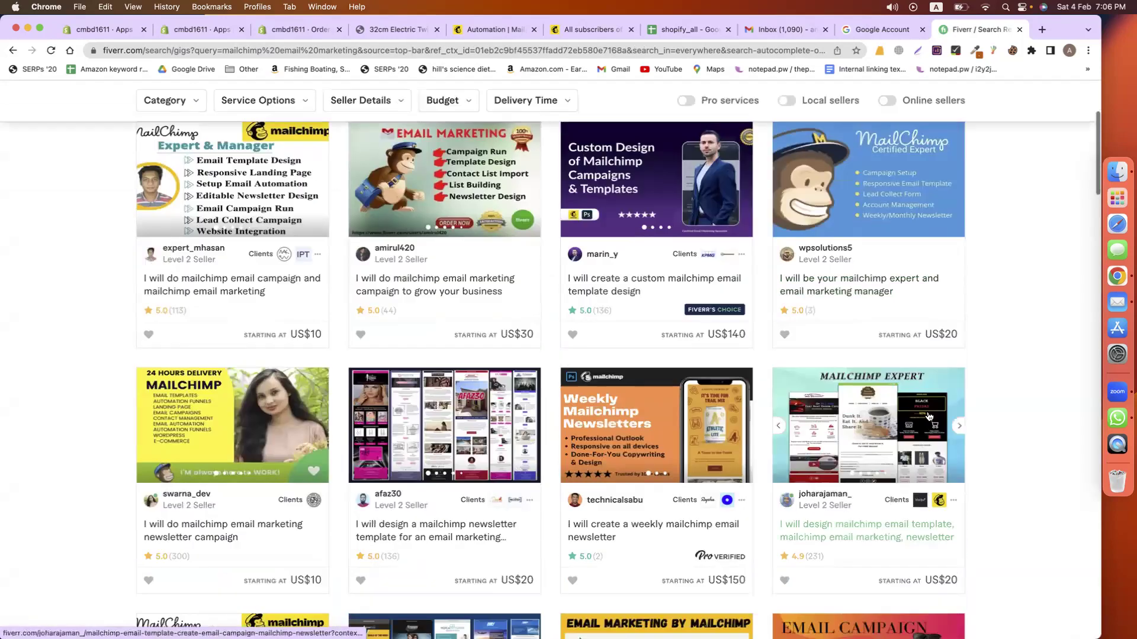
scroll(83, 576, "down", 2)
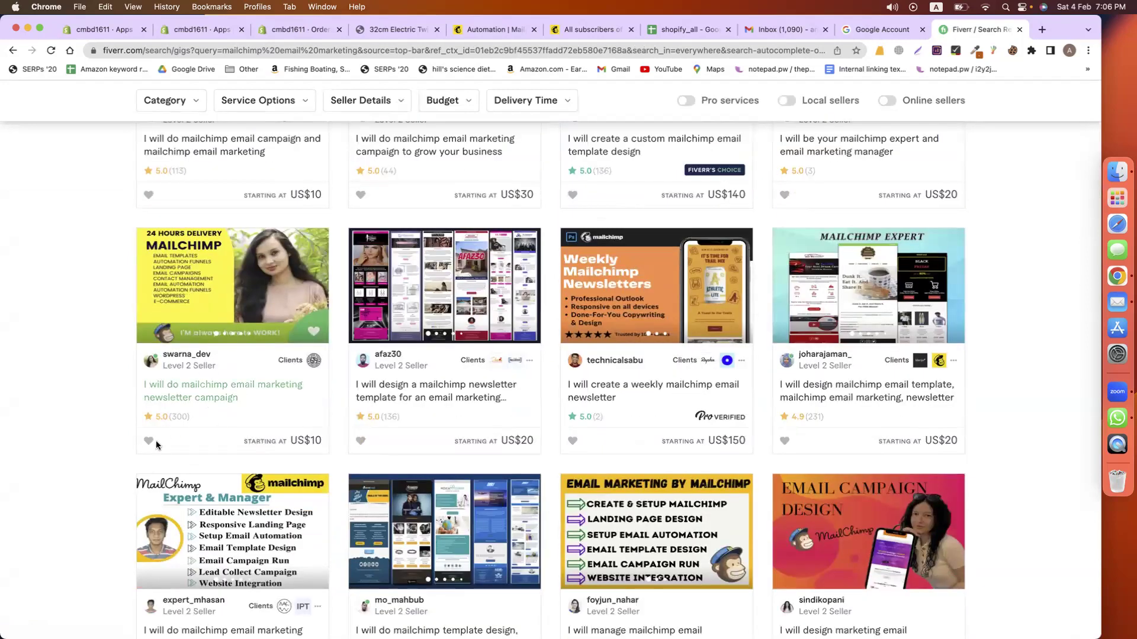
scroll(1049, 433, "down", 2)
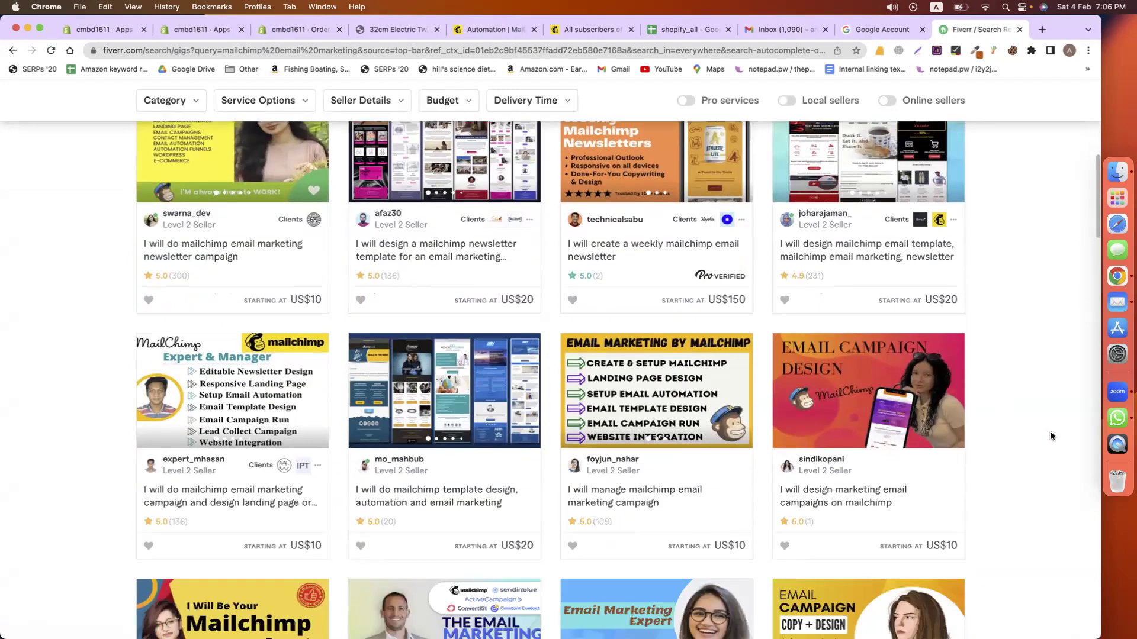
scroll(1049, 431, "down", 3)
scroll(1050, 432, "down", 4)
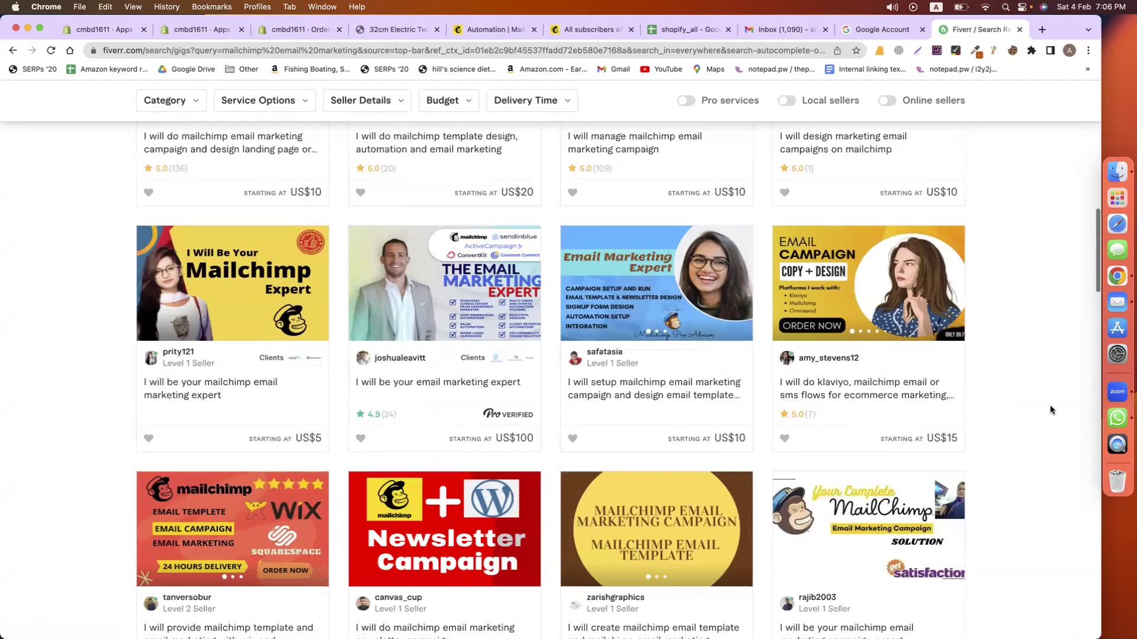
scroll(1051, 410, "up", 10)
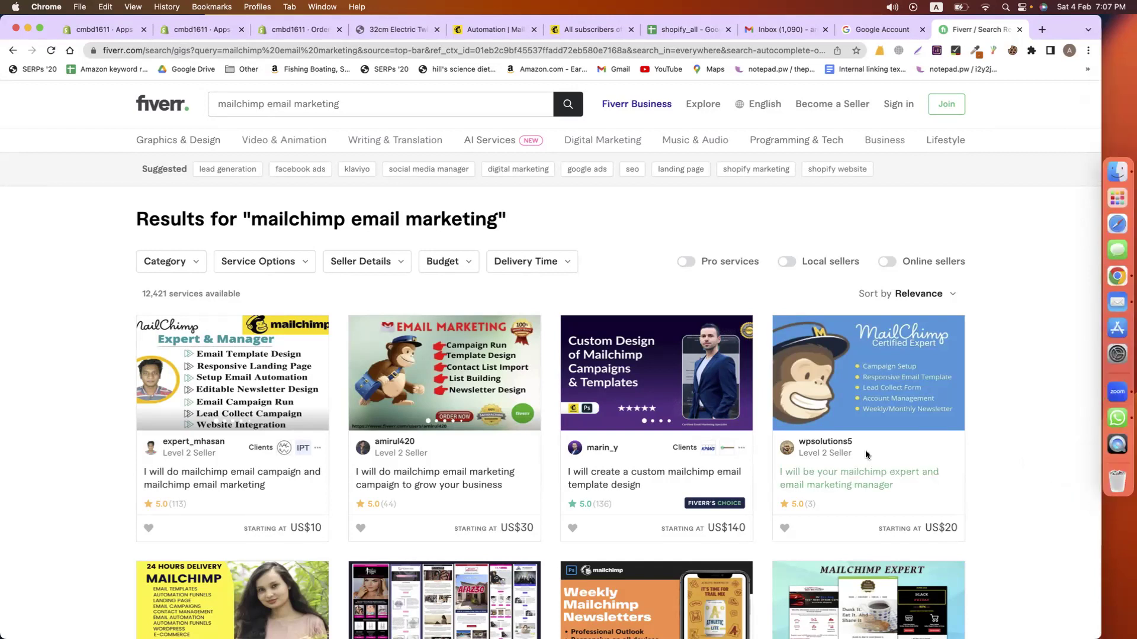
scroll(1010, 413, "down", 4)
scroll(1011, 413, "up", 4)
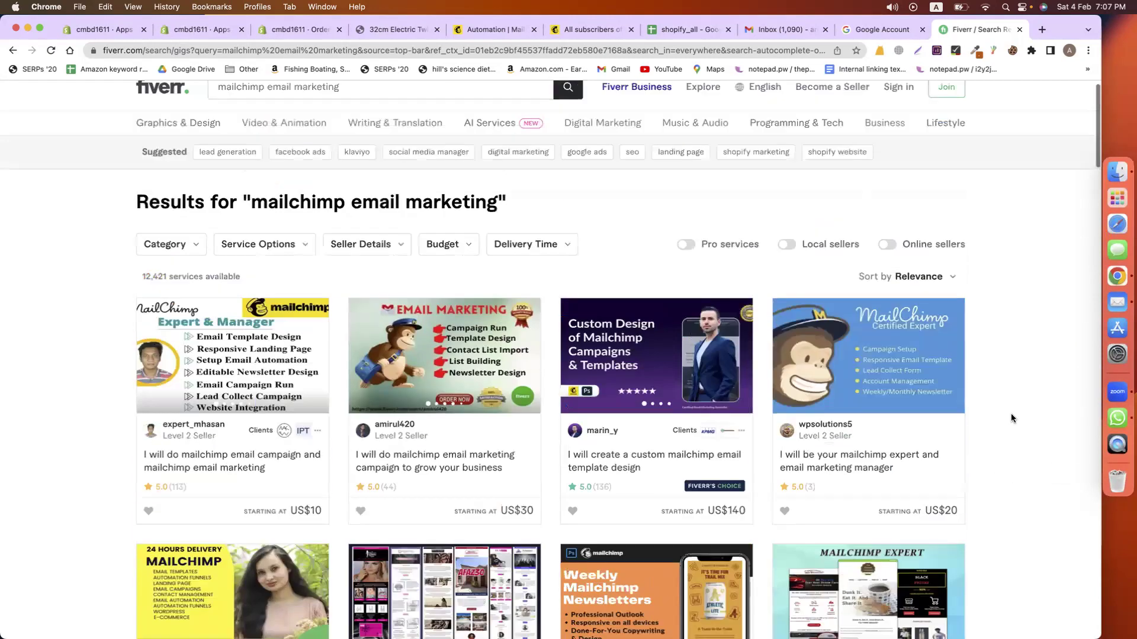
Step: Return to the Mailchimp tabs, review the automation draft, and go to the Audience dashboard
left_click(587, 28)
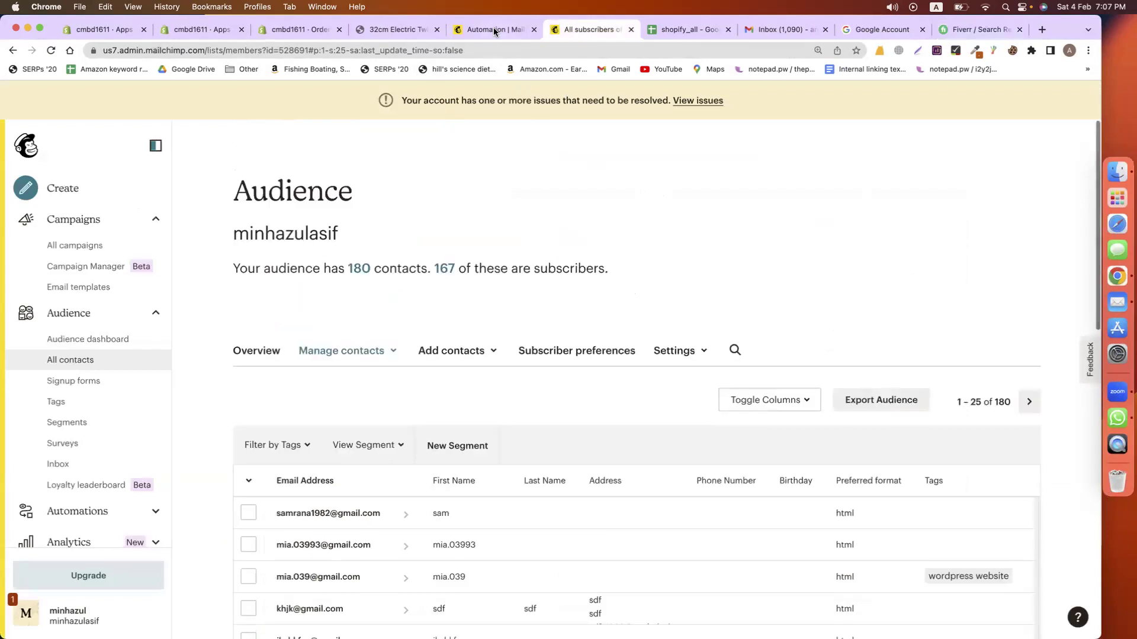
left_click(494, 29)
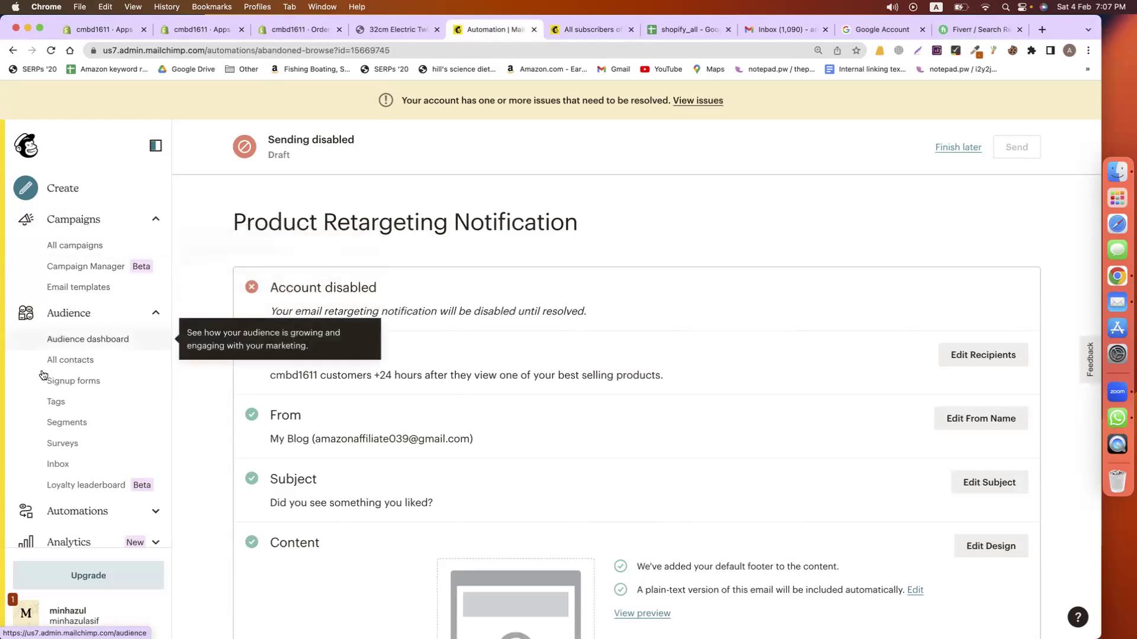
scroll(111, 412, "down", 3)
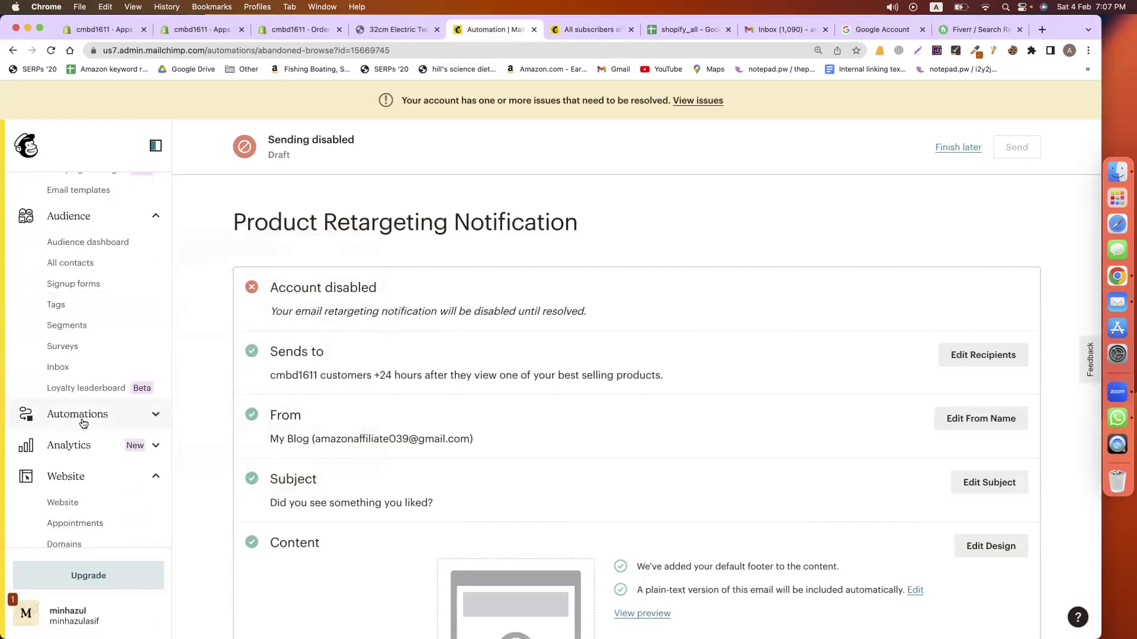
scroll(84, 425, "down", 3)
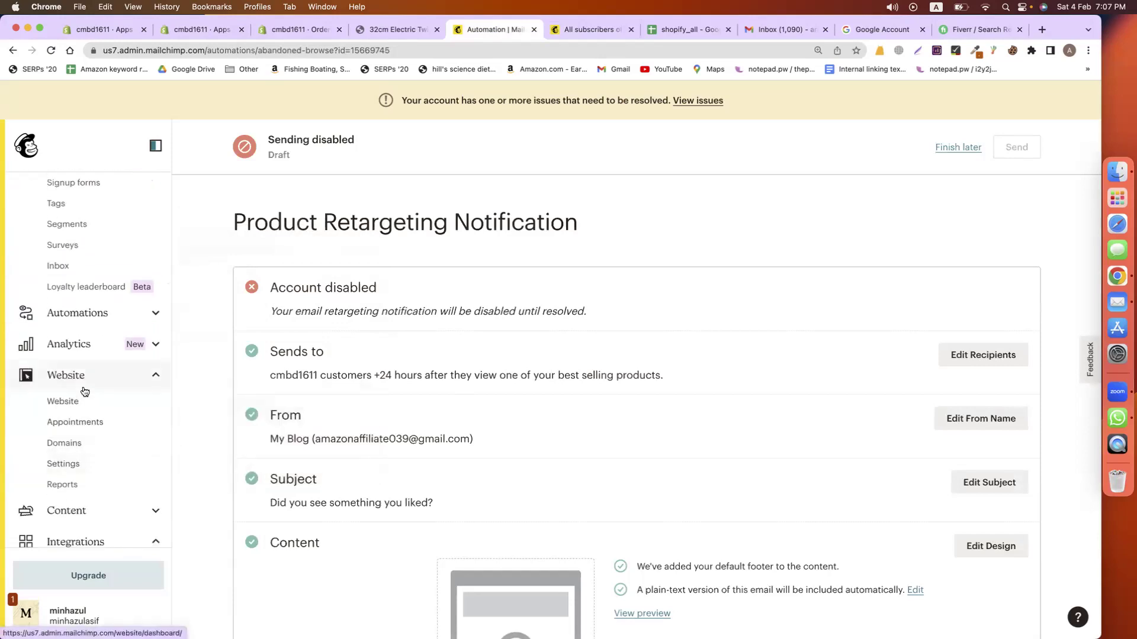
scroll(84, 388, "down", 2)
scroll(83, 379, "up", 6)
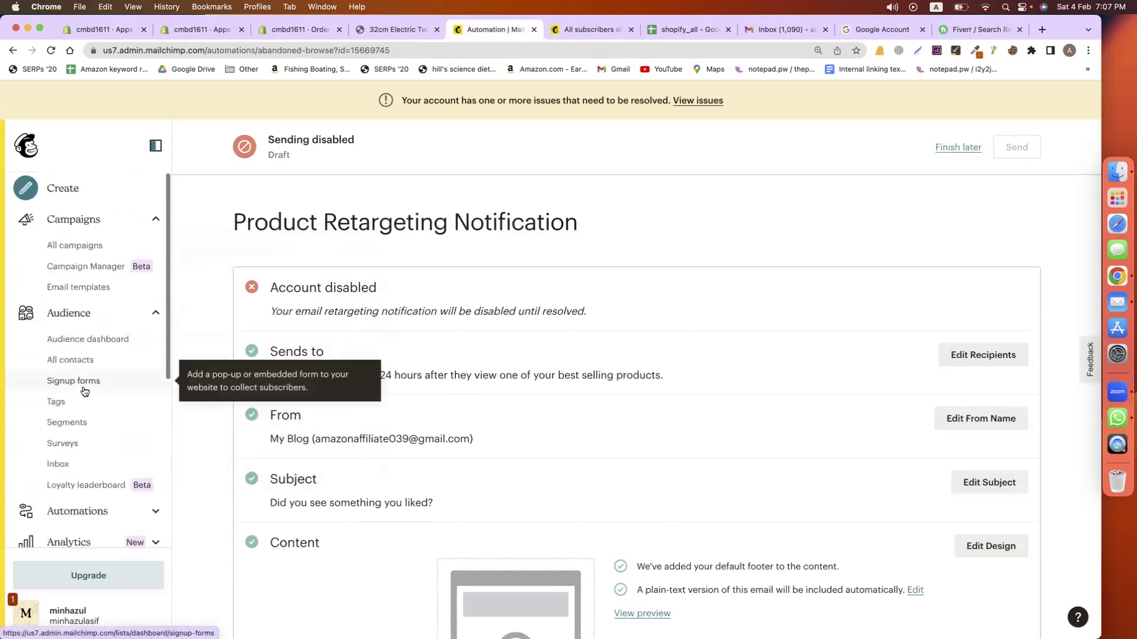
left_click(68, 339)
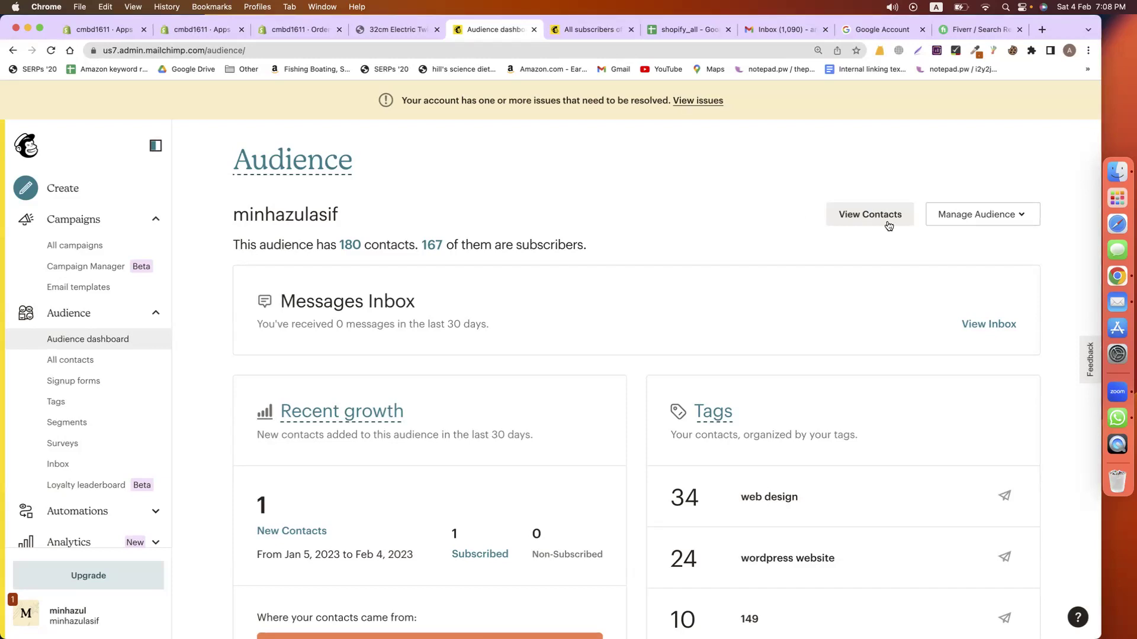
Step: From the contact list, choose Add contacts > Import contacts, then move to another desktop space
left_click(866, 220)
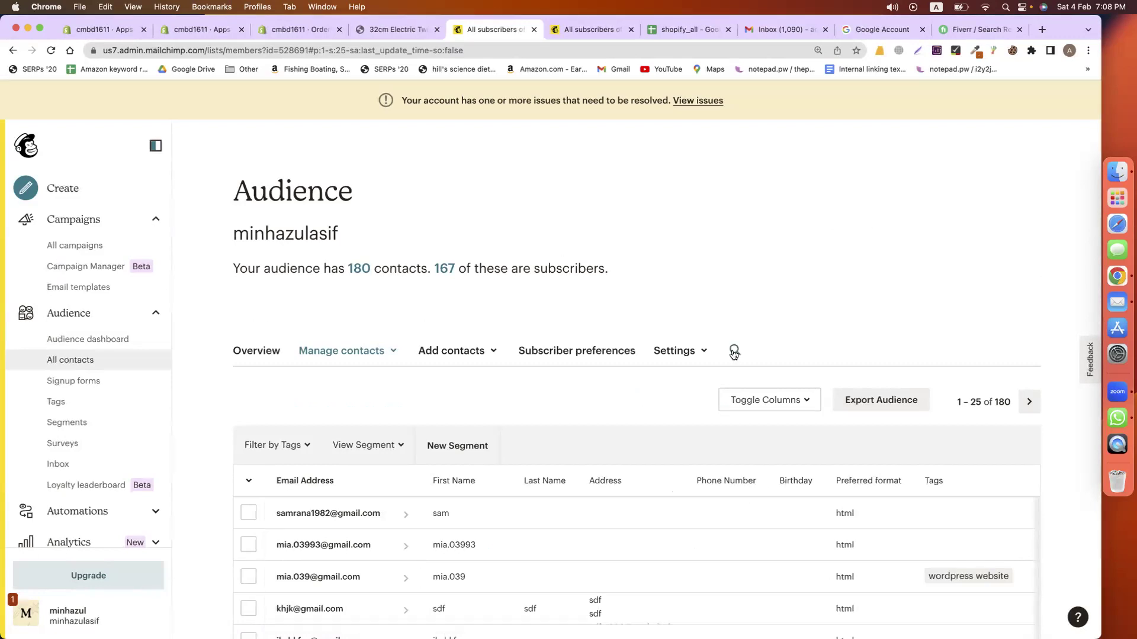
left_click(469, 353)
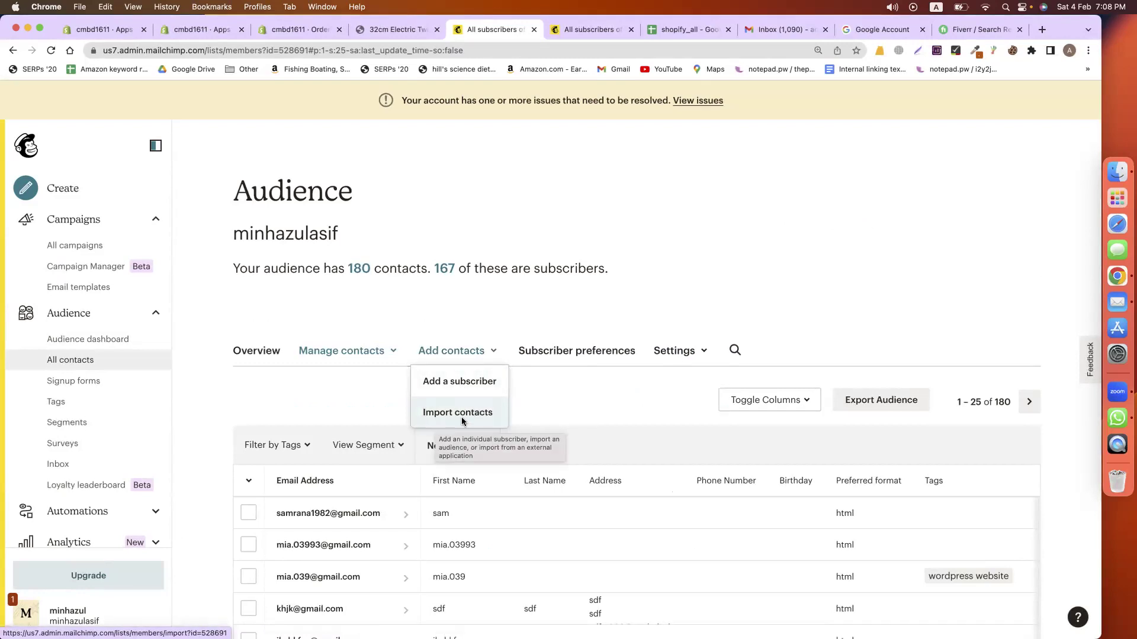
left_click(461, 415)
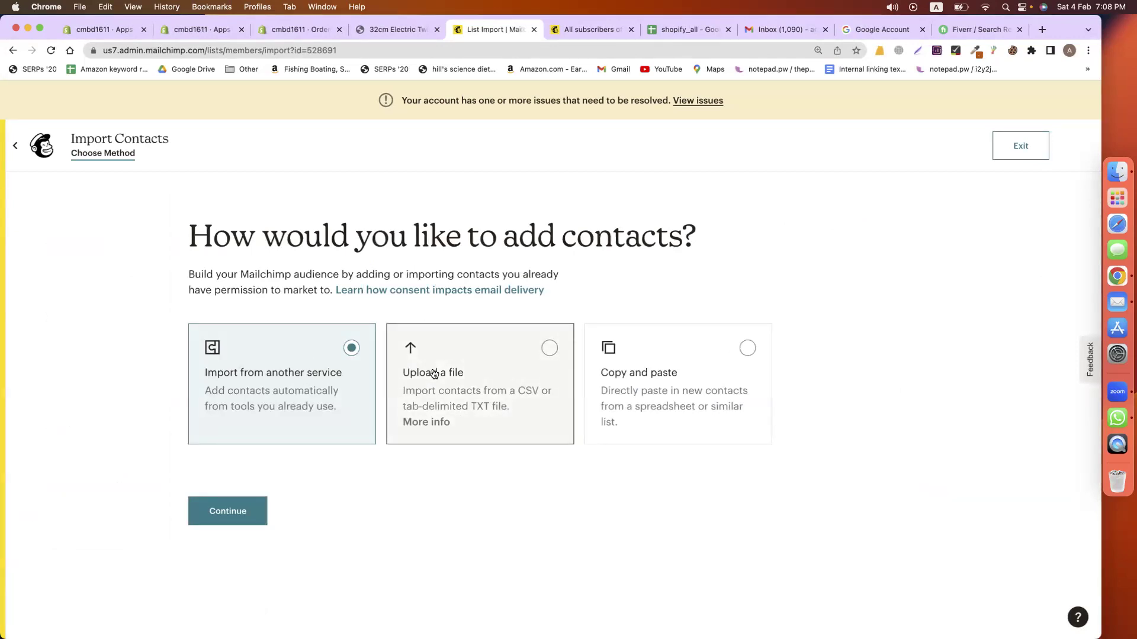
key("ctrl+Left")
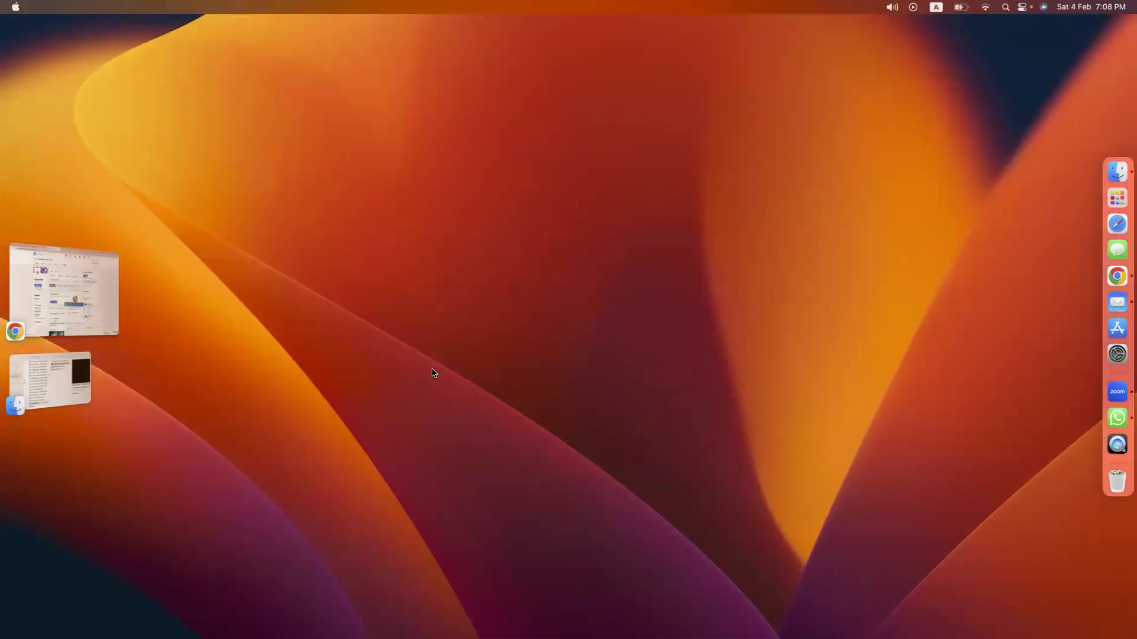
Step: Switch between desktop spaces and bring the Chrome window to the front
key("ctrl+Right")
key("ctrl+Right")
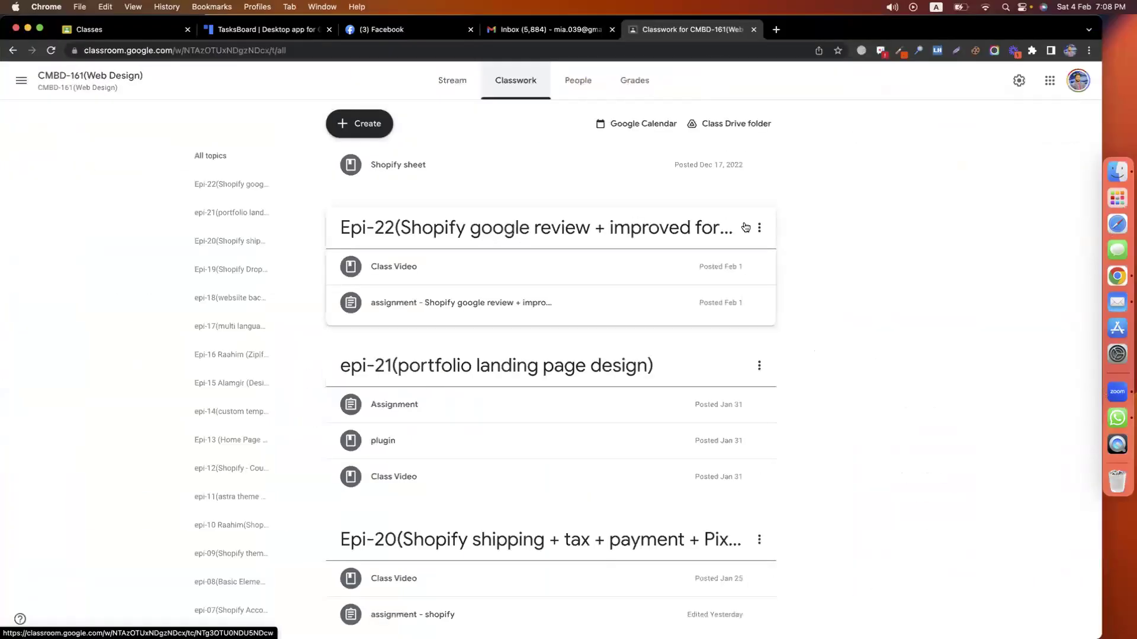
key("ctrl+Right")
key("ctrl+Left")
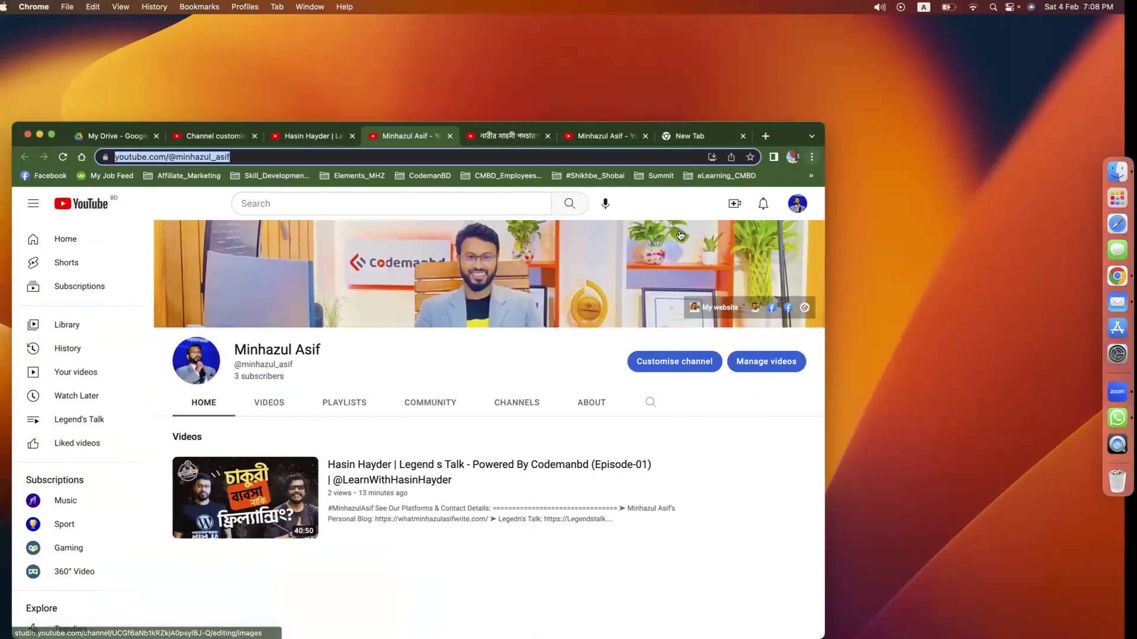
key("ctrl+Left")
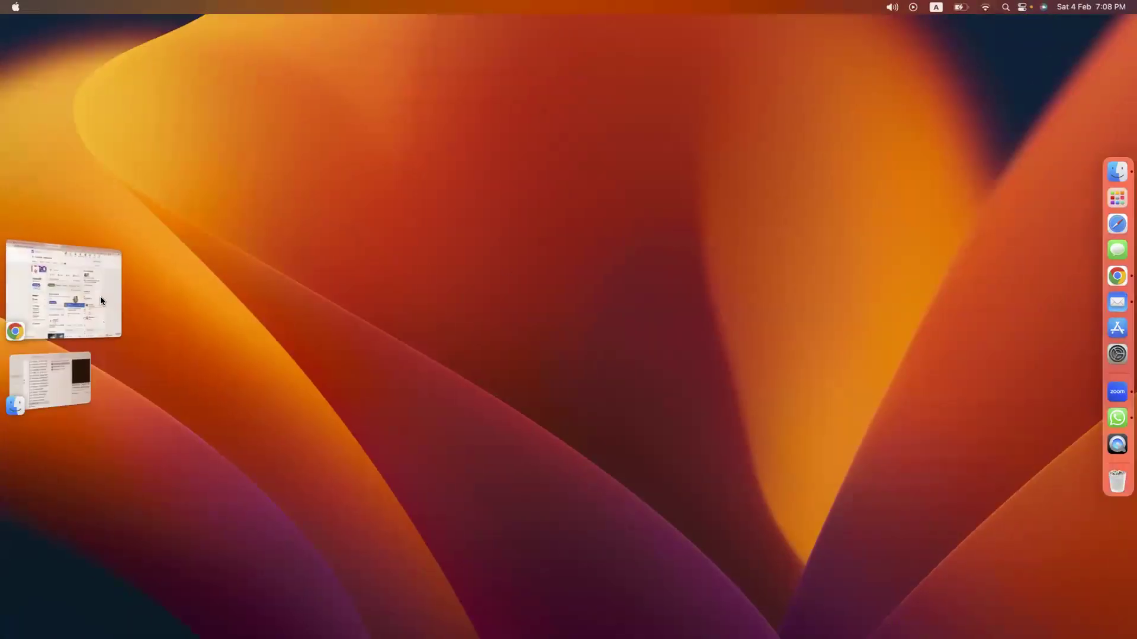
left_click(101, 296)
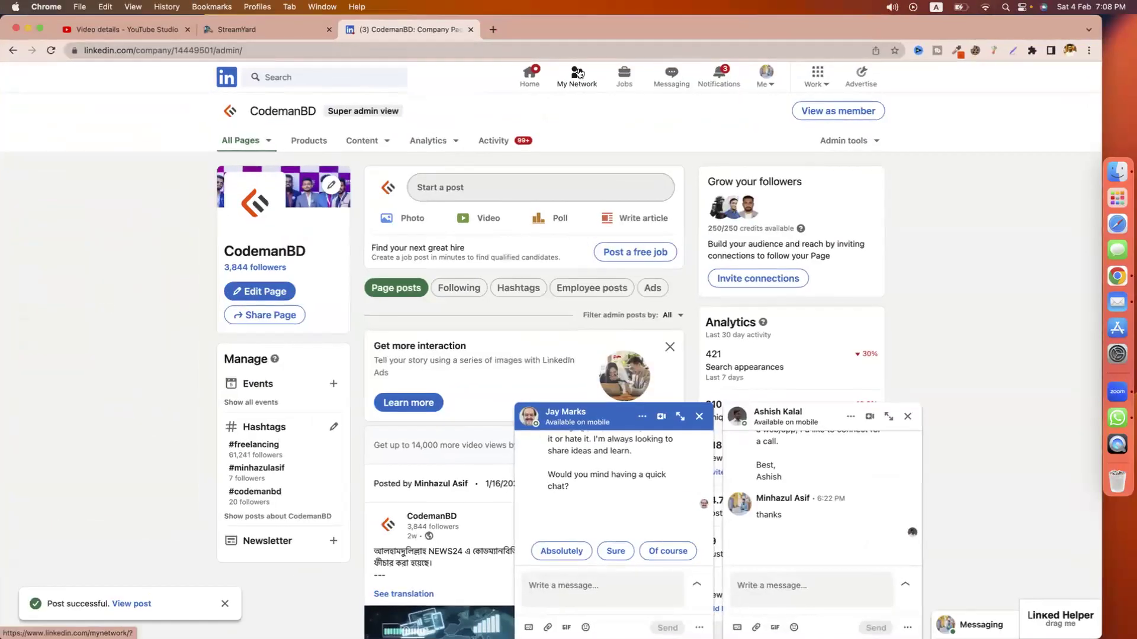
Step: Load Google Classroom's class list in a new tab
key("cmd+t")
type("c")
key("Return")
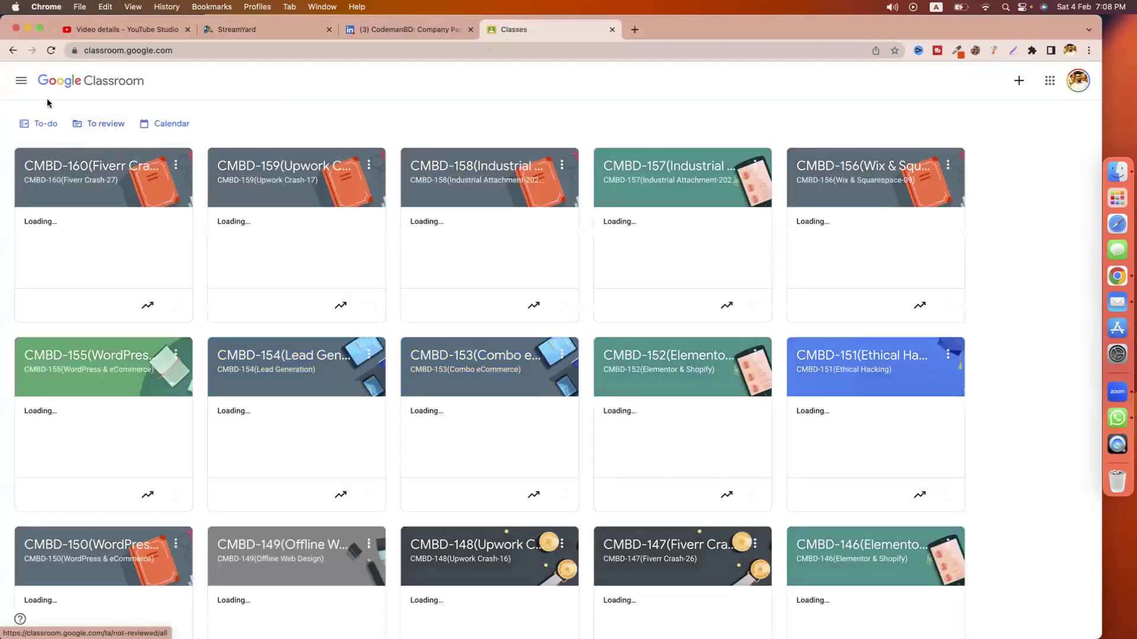
Step: Open the CMBD-154 Lead Generation class and scroll its Classwork list
left_click(20, 80)
scroll(77, 289, "down", 5)
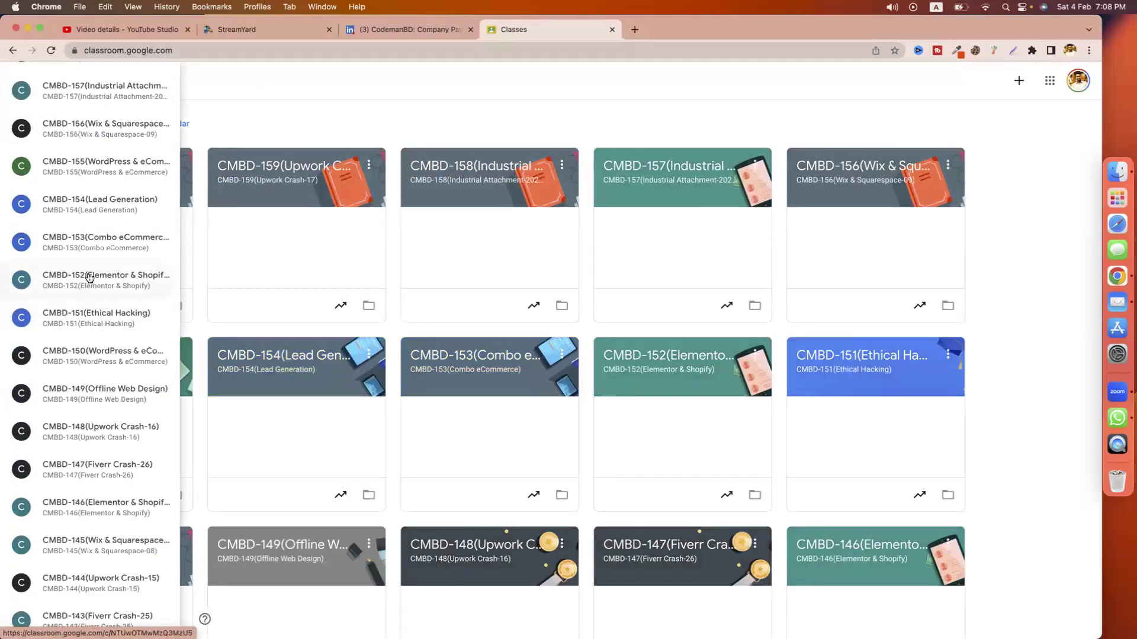
left_click(74, 211)
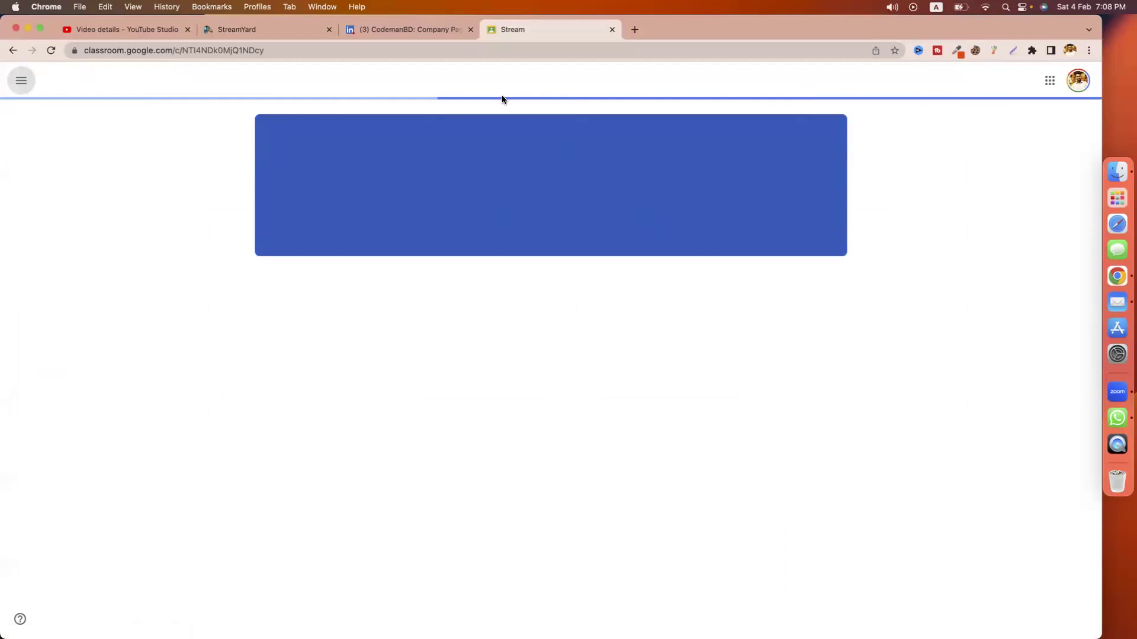
left_click(515, 80)
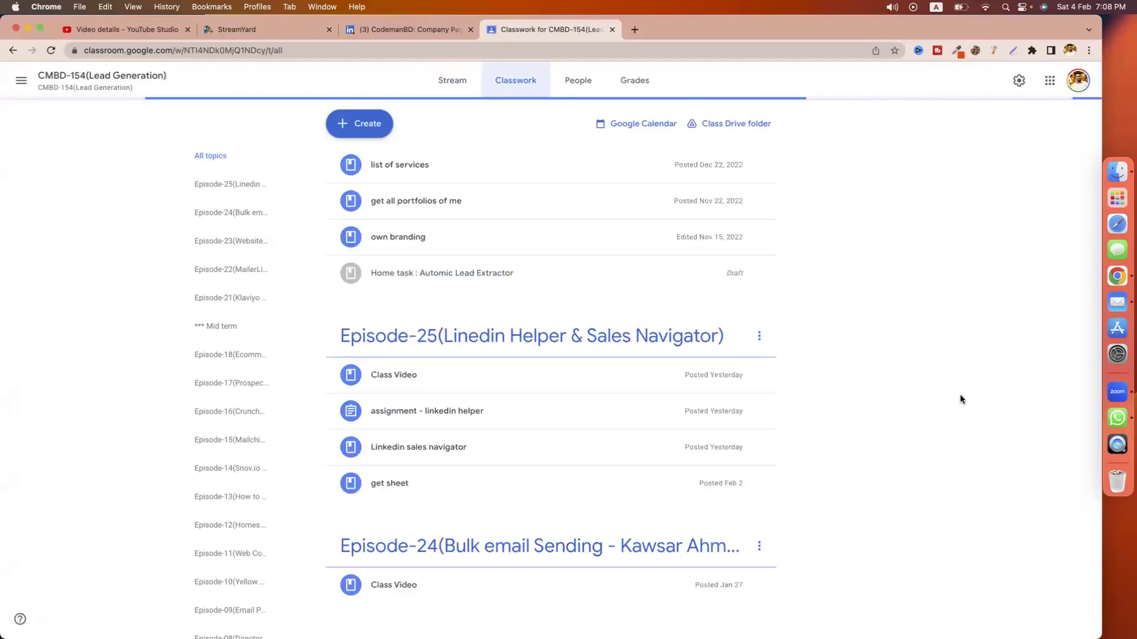
scroll(960, 399, "down", 10)
scroll(964, 351, "down", 8)
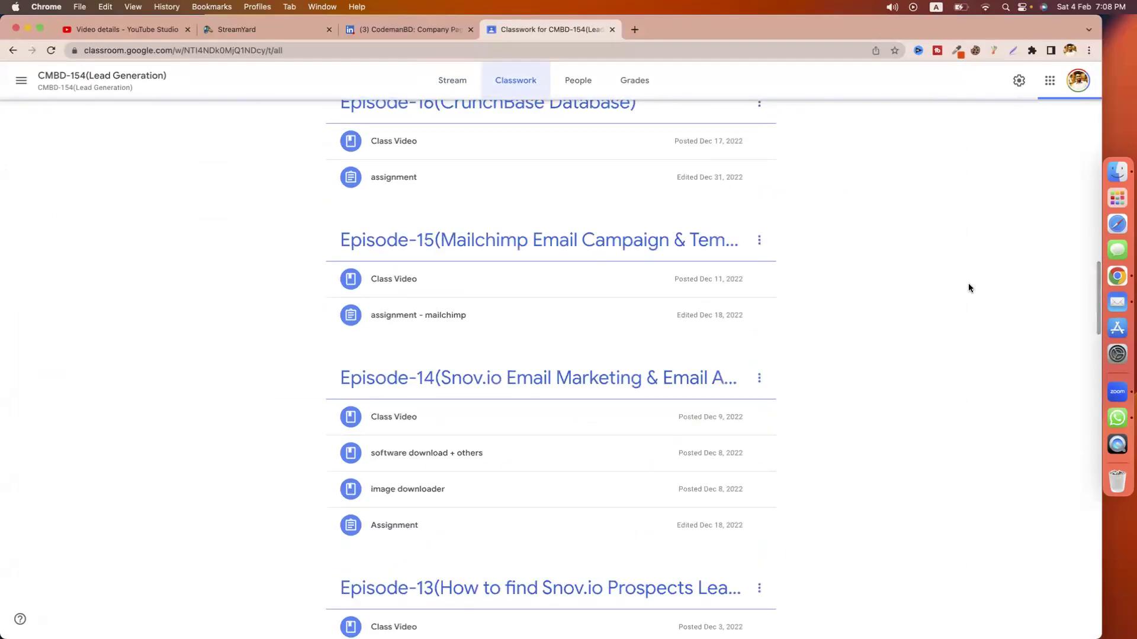
scroll(968, 283, "down", 9)
scroll(969, 285, "down", 6)
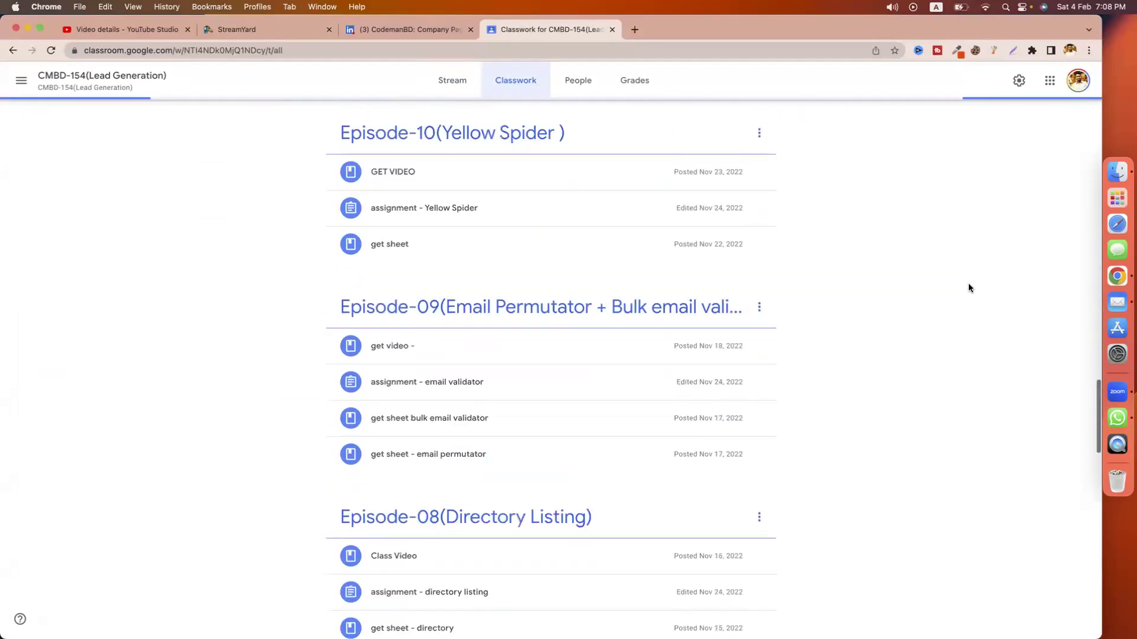
scroll(968, 285, "down", 4)
scroll(968, 283, "down", 6)
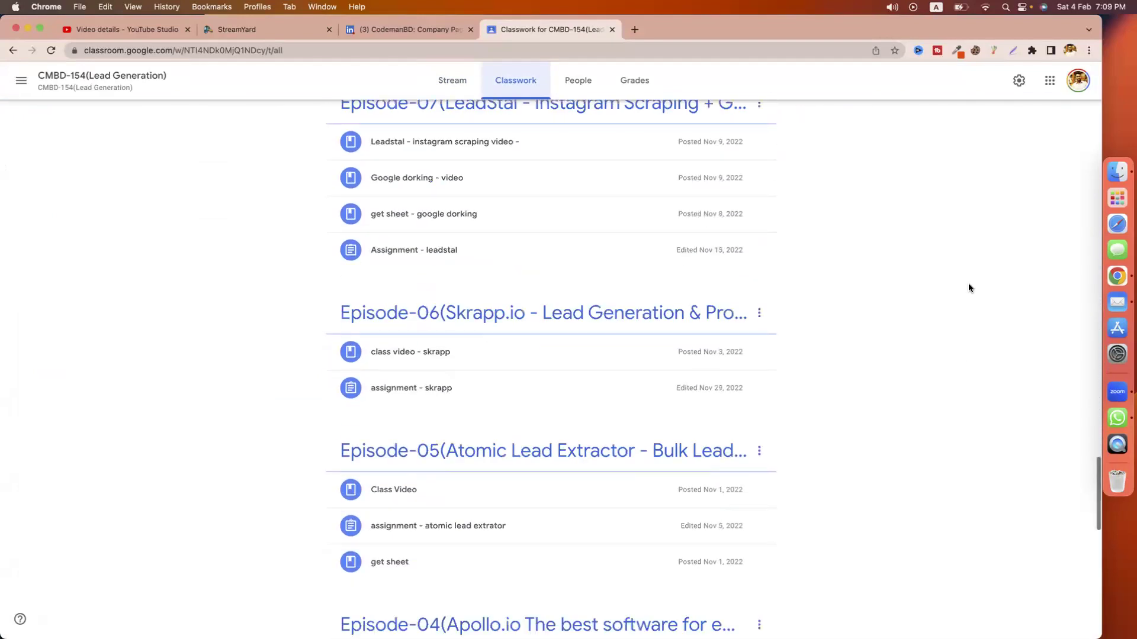
scroll(722, 371, "down", 6)
scroll(879, 398, "down", 1)
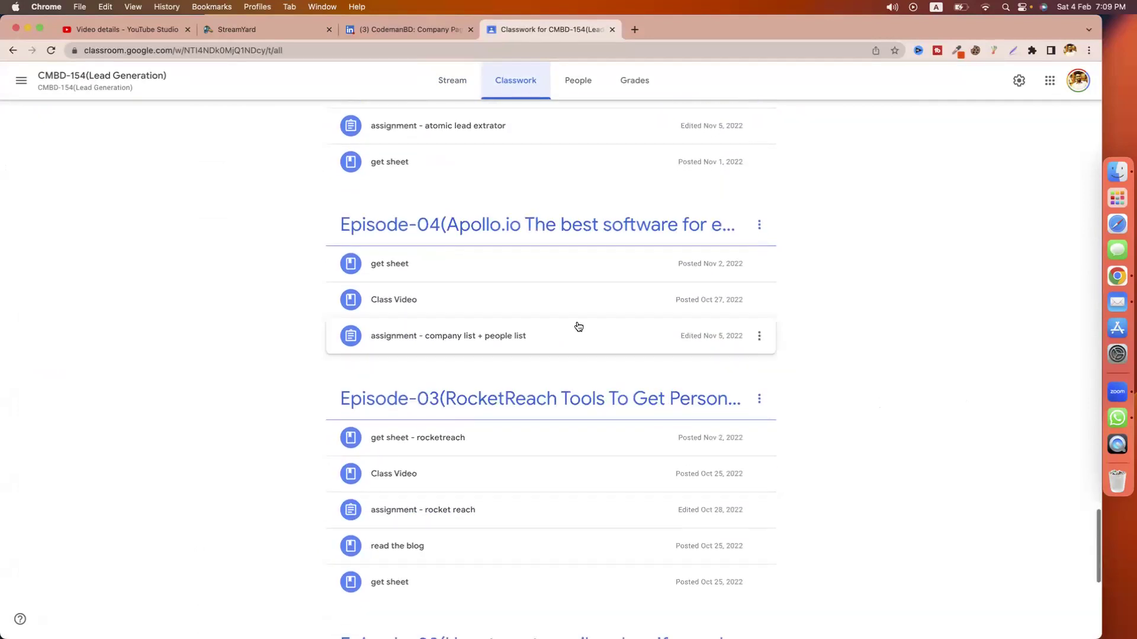
Step: Expand 'assignment - company list + people list', view graded submissions, and open a student's attached Doc
left_click(503, 337)
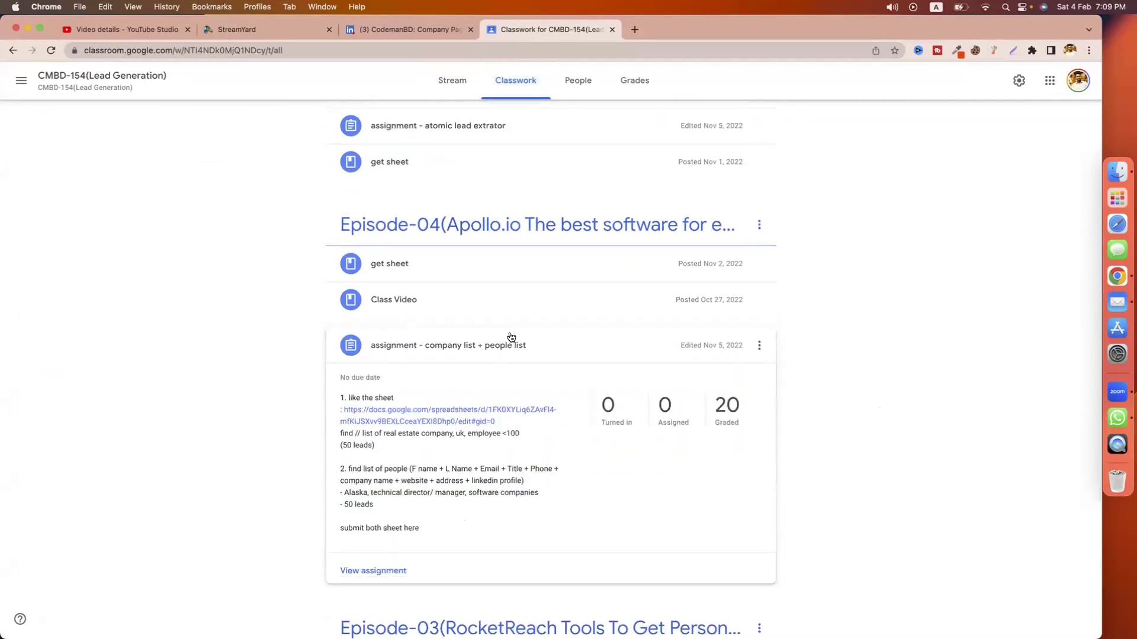
left_click(708, 409)
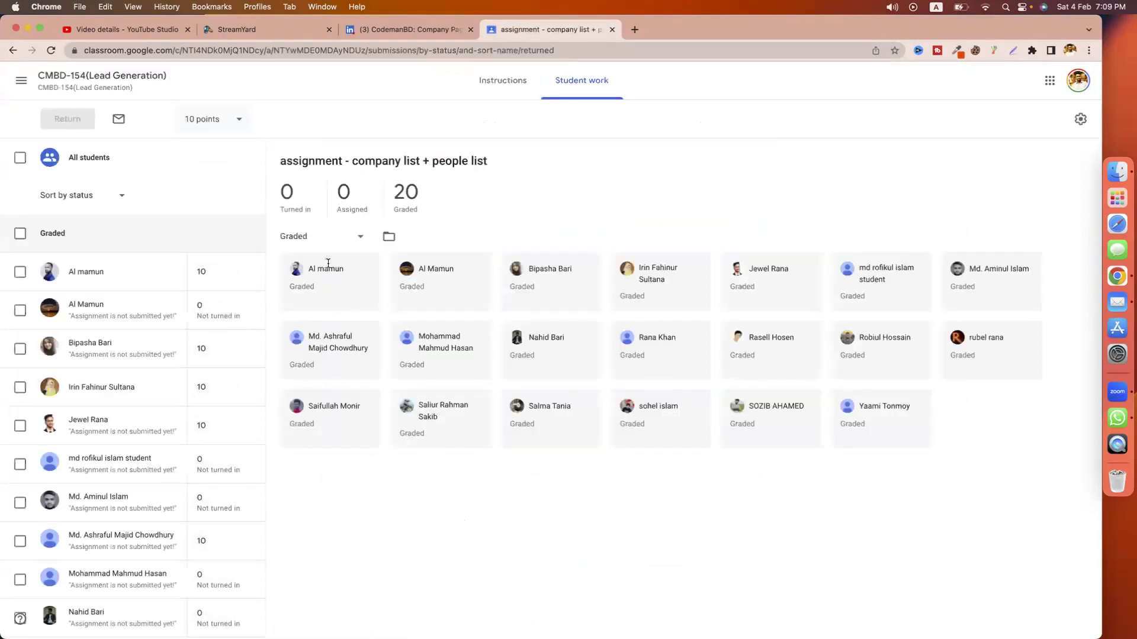
left_click(135, 355)
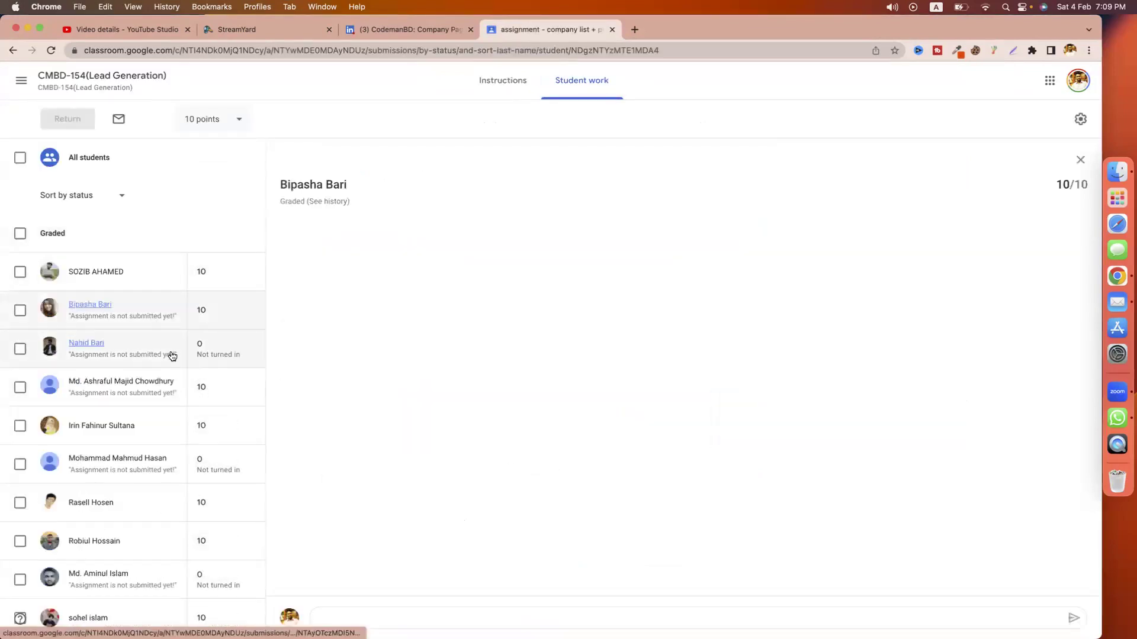
left_click(138, 357)
left_click(137, 384)
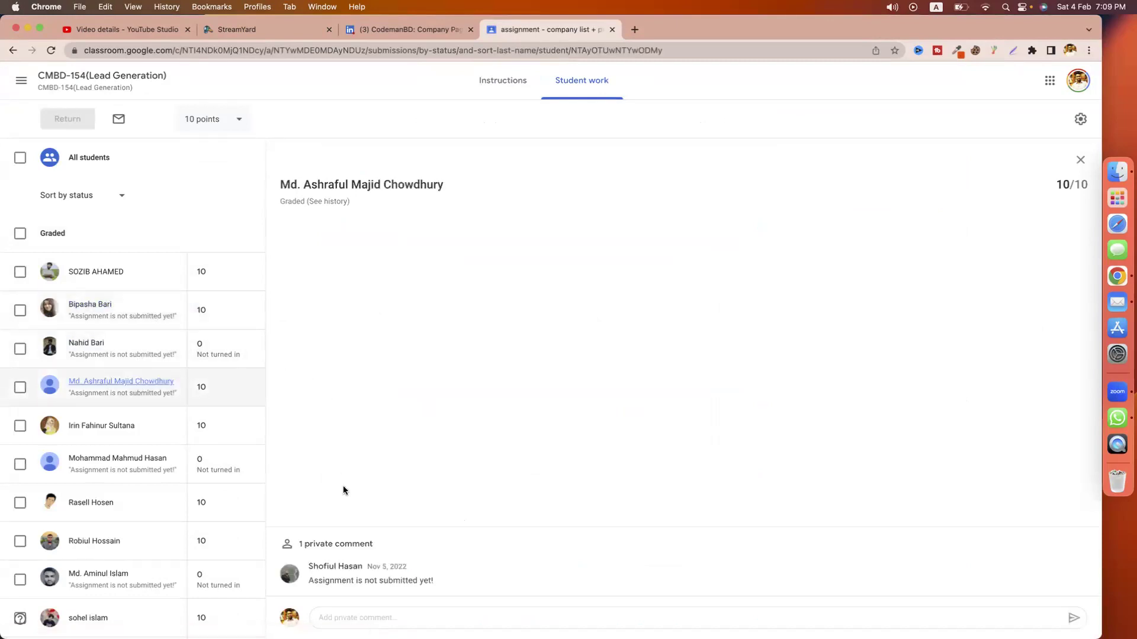
left_click(126, 478)
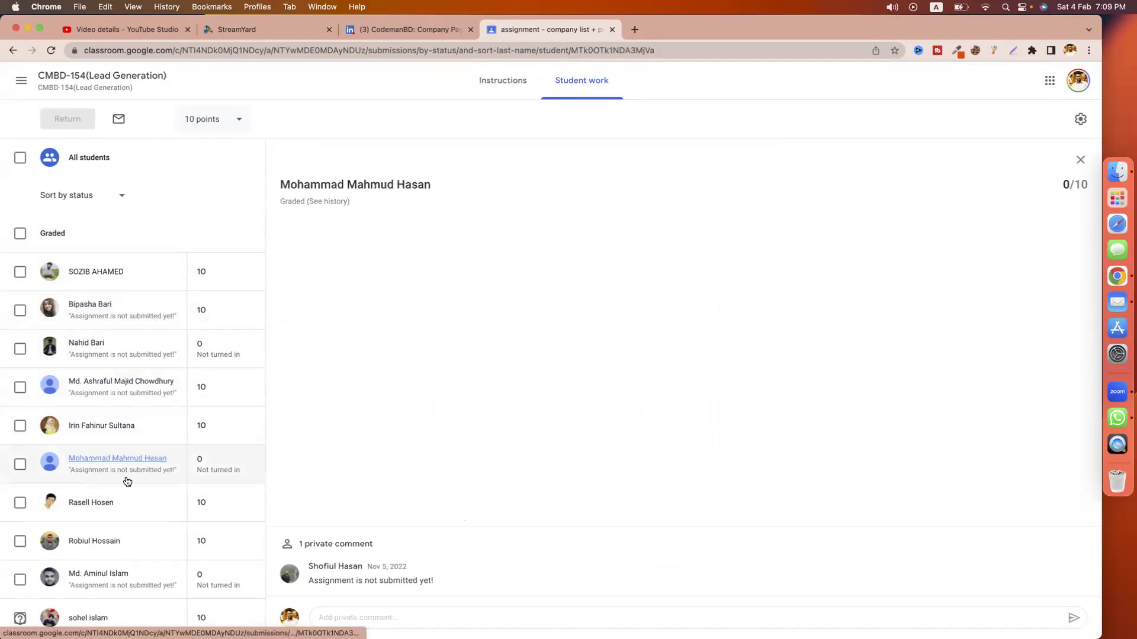
scroll(126, 477, "down", 5)
left_click(111, 458)
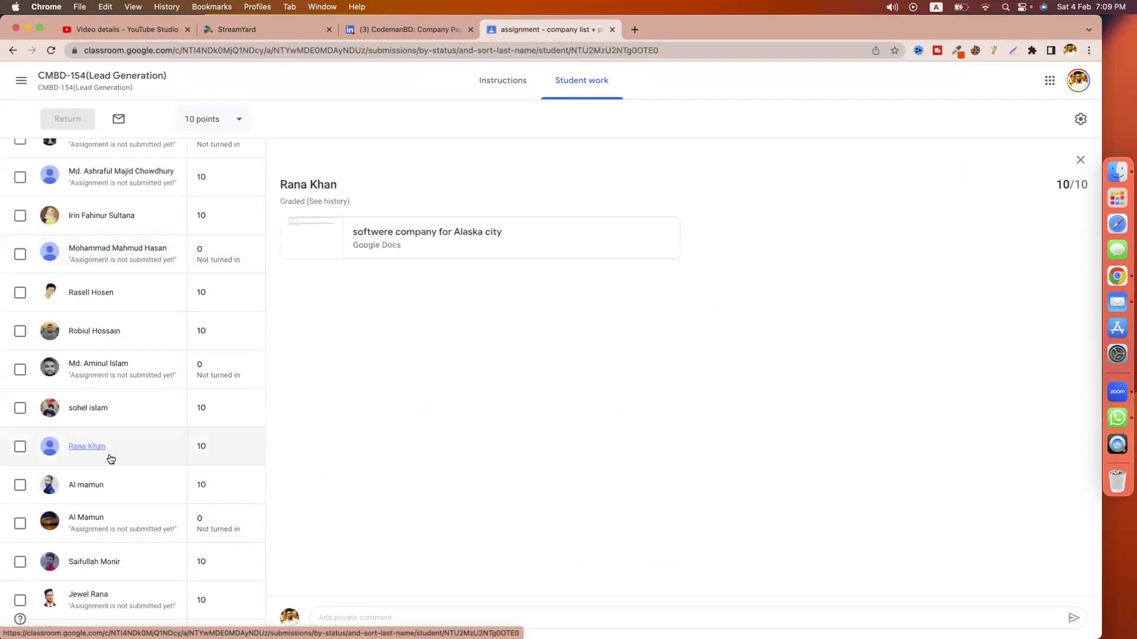
left_click(393, 255)
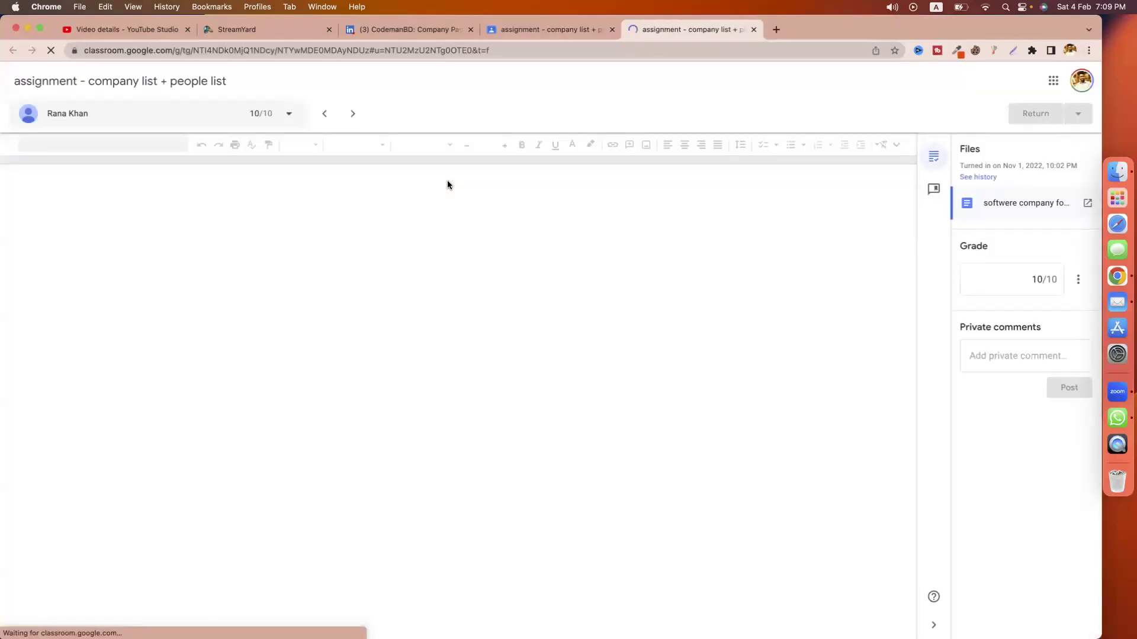
Step: Open the linked Software Compan UK spreadsheet and select its company name and address cells
left_click(332, 244)
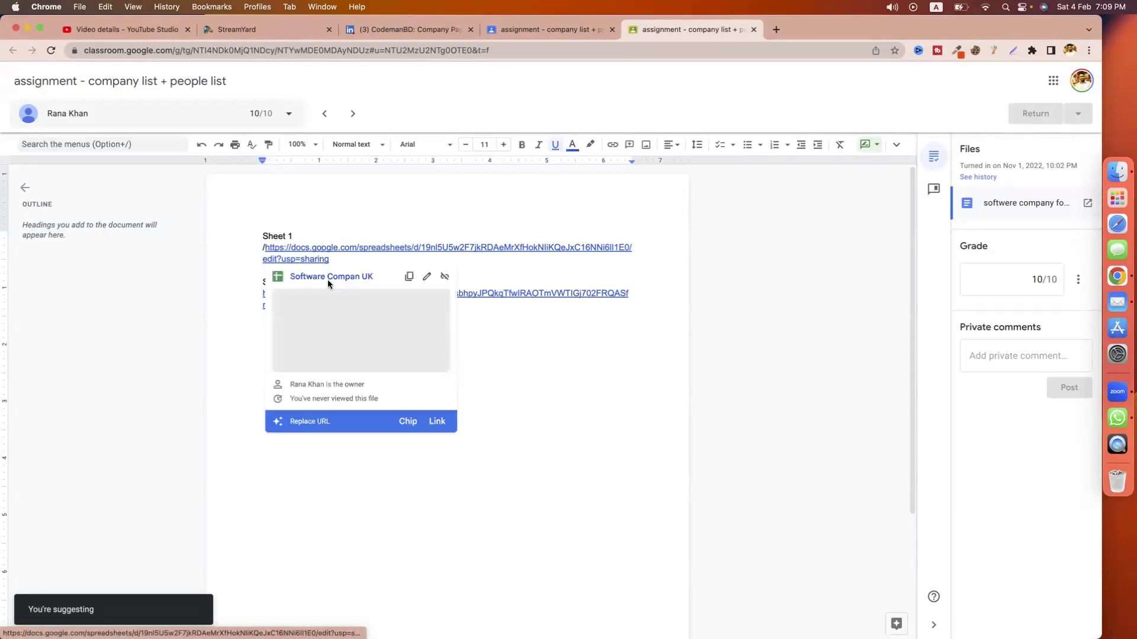
left_click(328, 279)
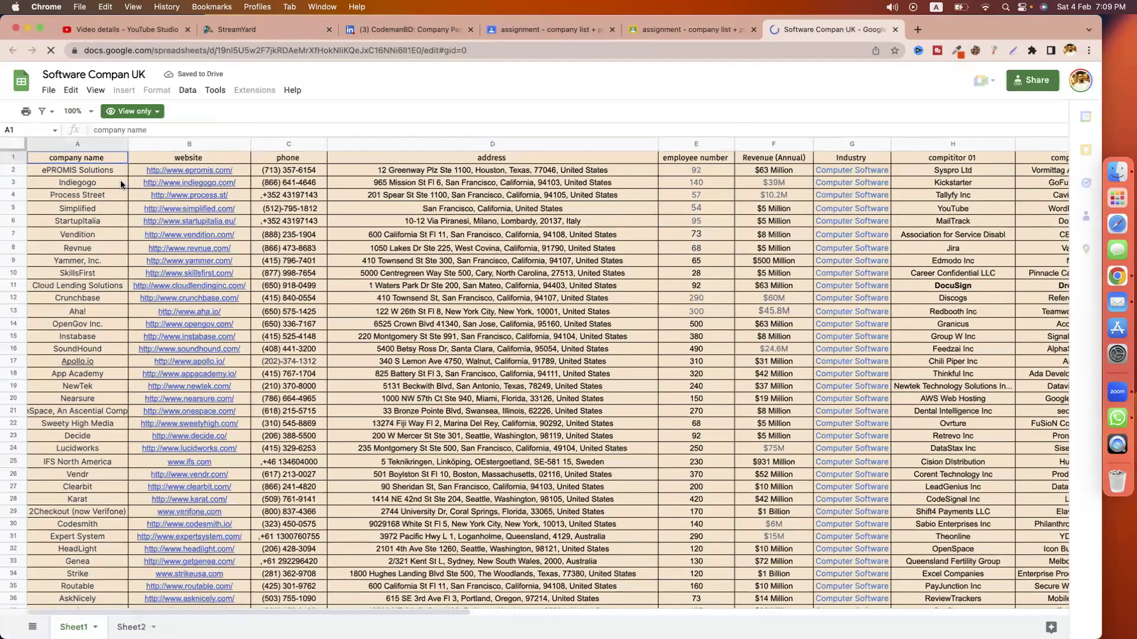
left_click_drag(95, 171, 89, 361)
left_click_drag(205, 192, 201, 338)
left_click_drag(294, 226, 294, 391)
left_click_drag(472, 226, 479, 398)
Step: Select the revenue, competitor name and contact email columns, scrolling through the 50 companies
scroll(597, 349, "right", 4)
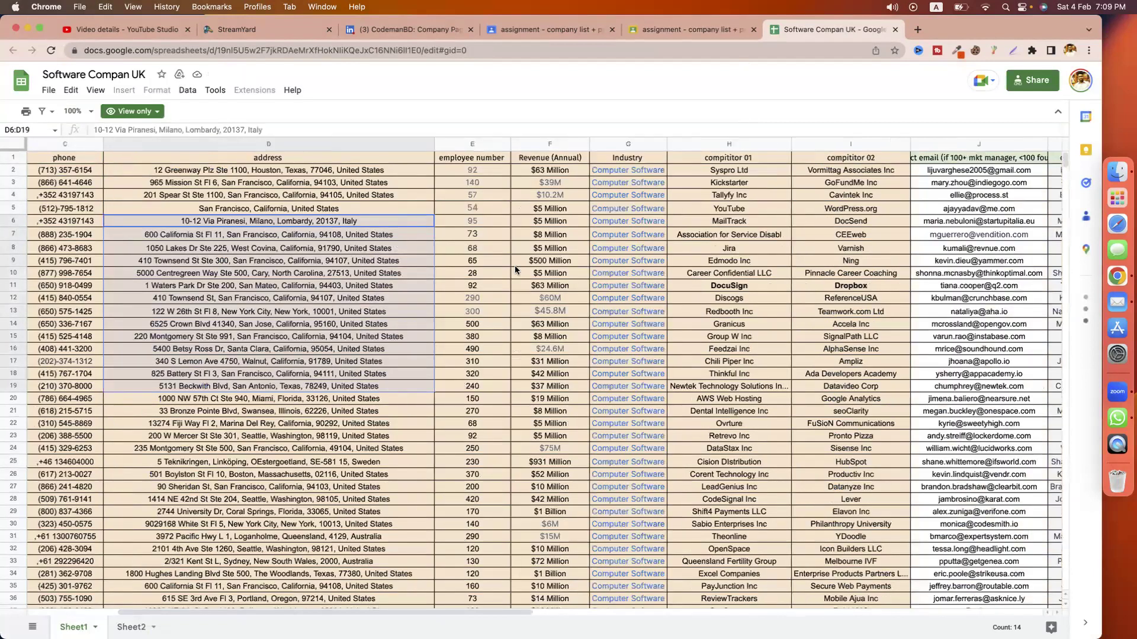
left_click_drag(473, 189, 485, 331)
left_click_drag(547, 210, 542, 439)
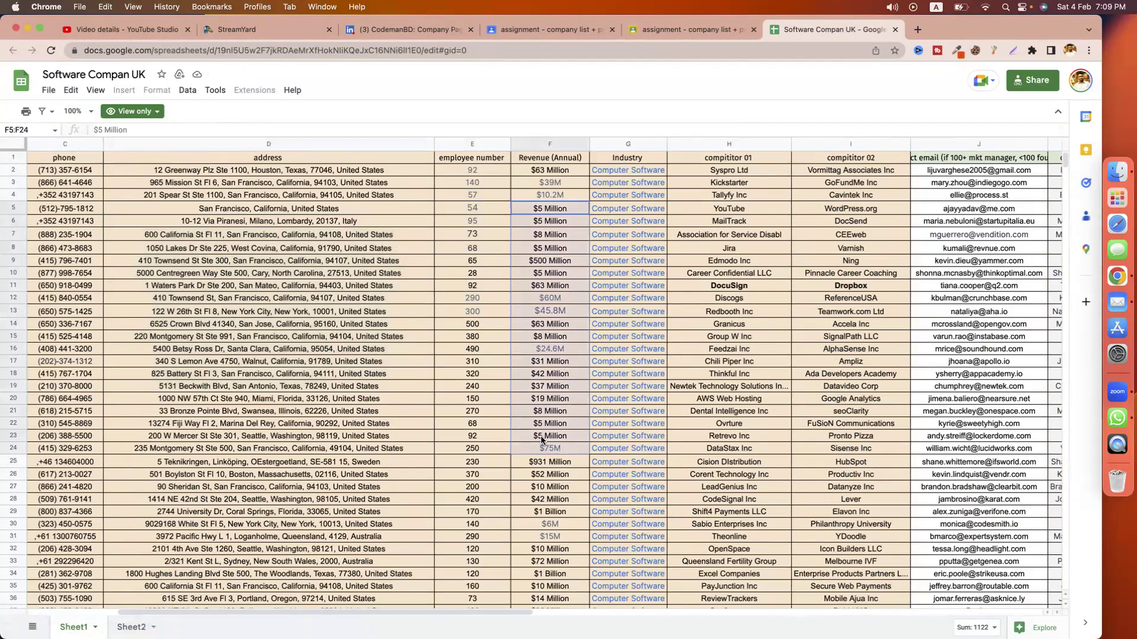
left_click_drag(621, 259, 628, 423)
scroll(748, 362, "right", 4)
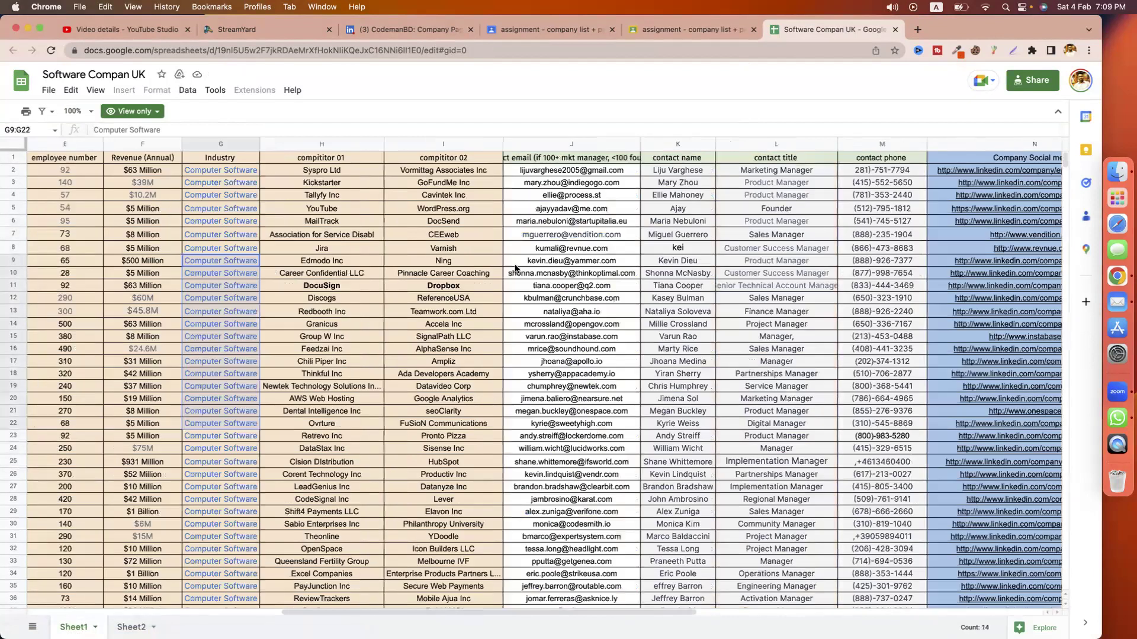
left_click_drag(342, 192, 332, 367)
left_click_drag(443, 209, 450, 336)
left_click_drag(541, 187, 555, 454)
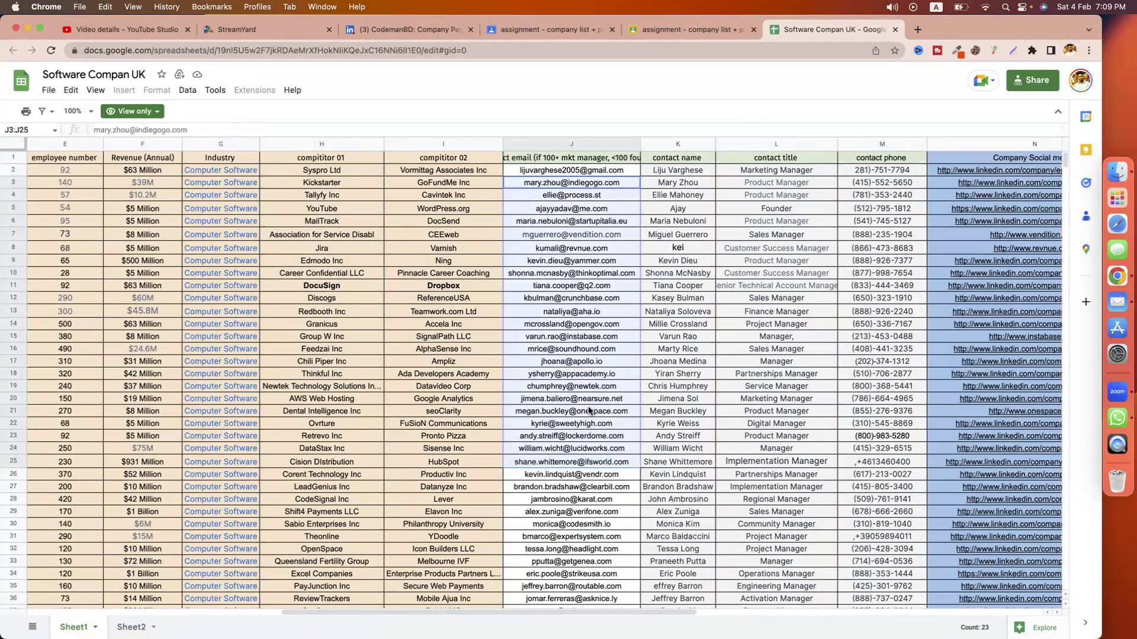
scroll(589, 409, "down", 5)
scroll(589, 410, "down", 6)
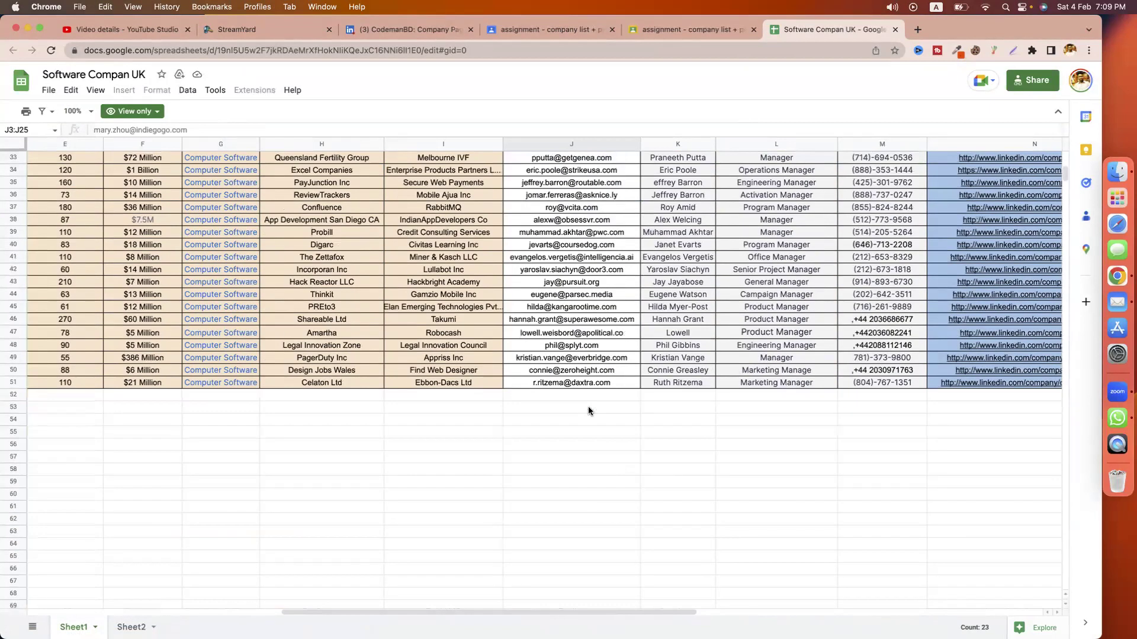
scroll(663, 373, "up", 10)
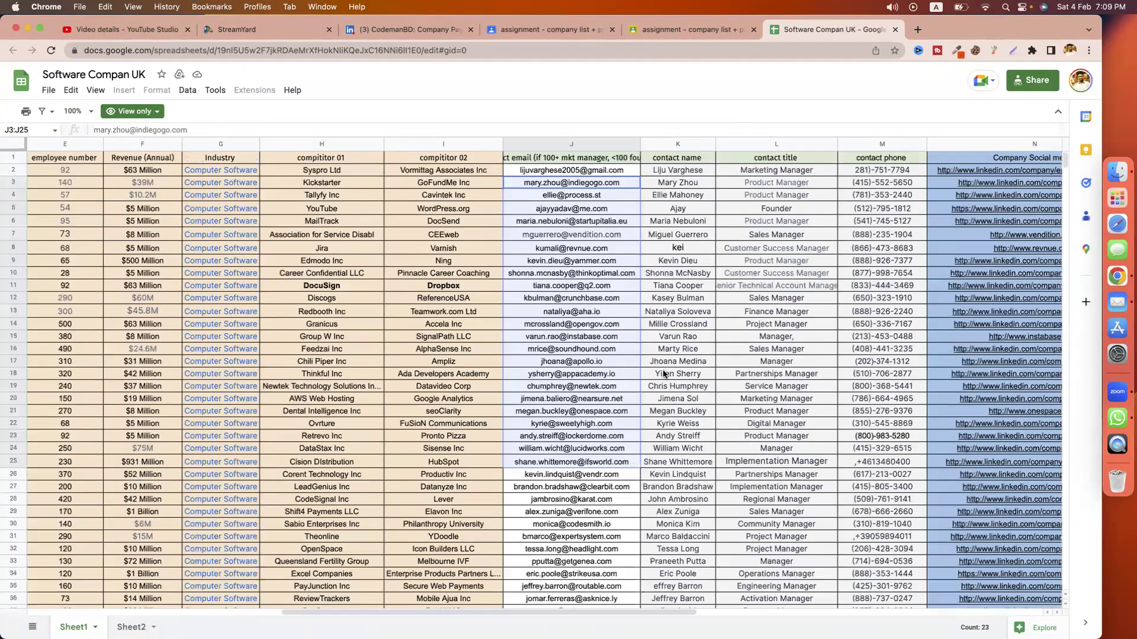
Step: Check the Mailchimp import space, return to the spreadsheet, and bring up the File menu
key("ctrl+Right")
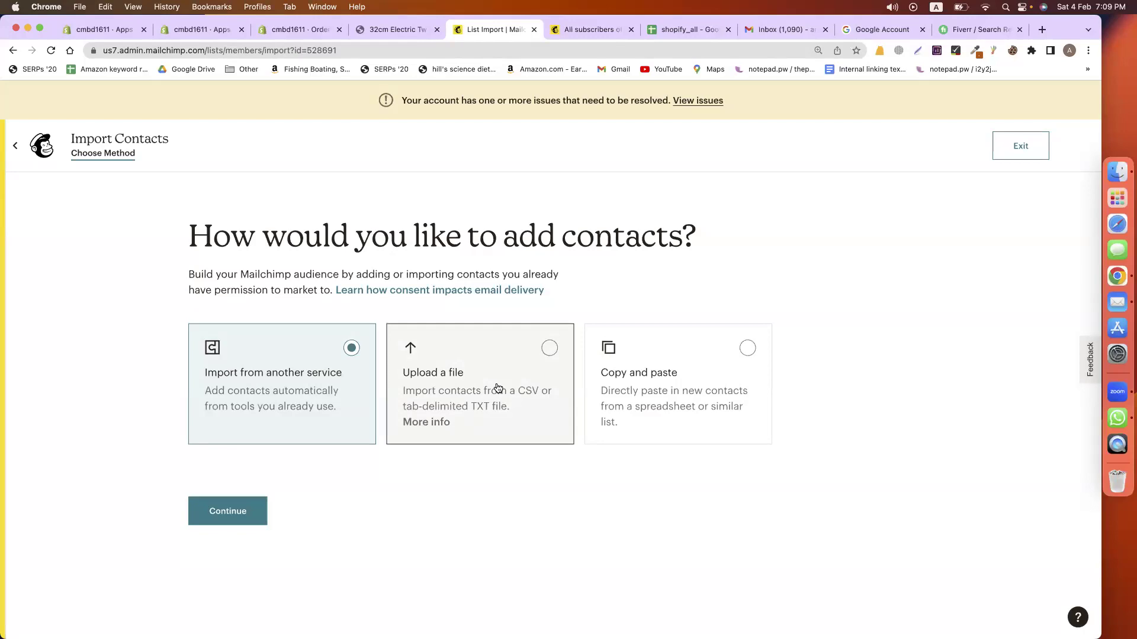
key("ctrl+Left")
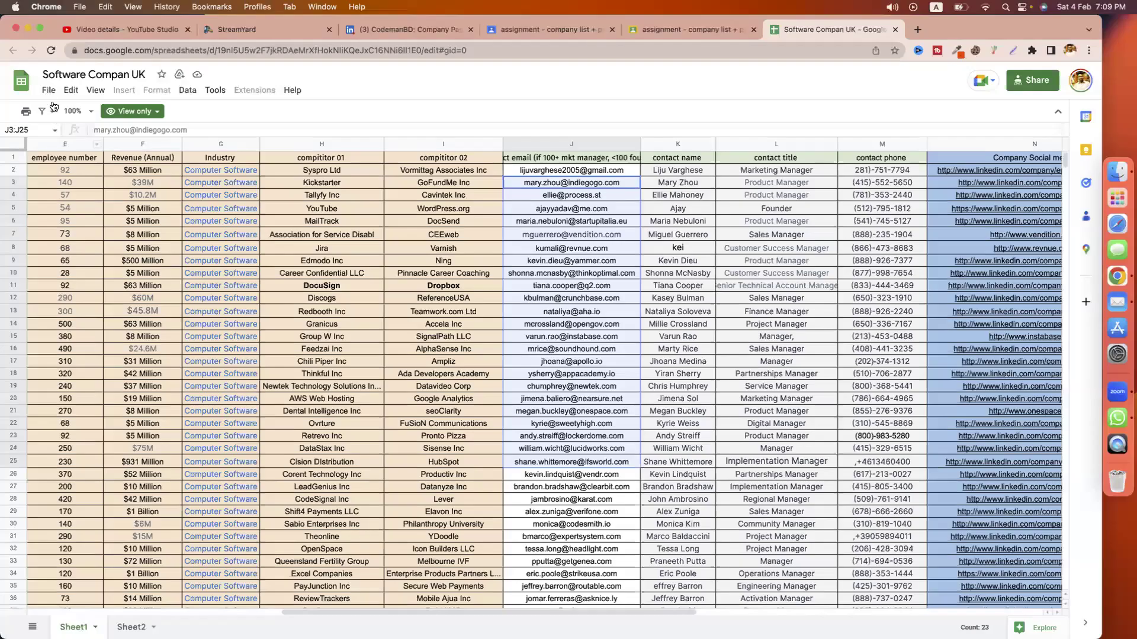
left_click(49, 90)
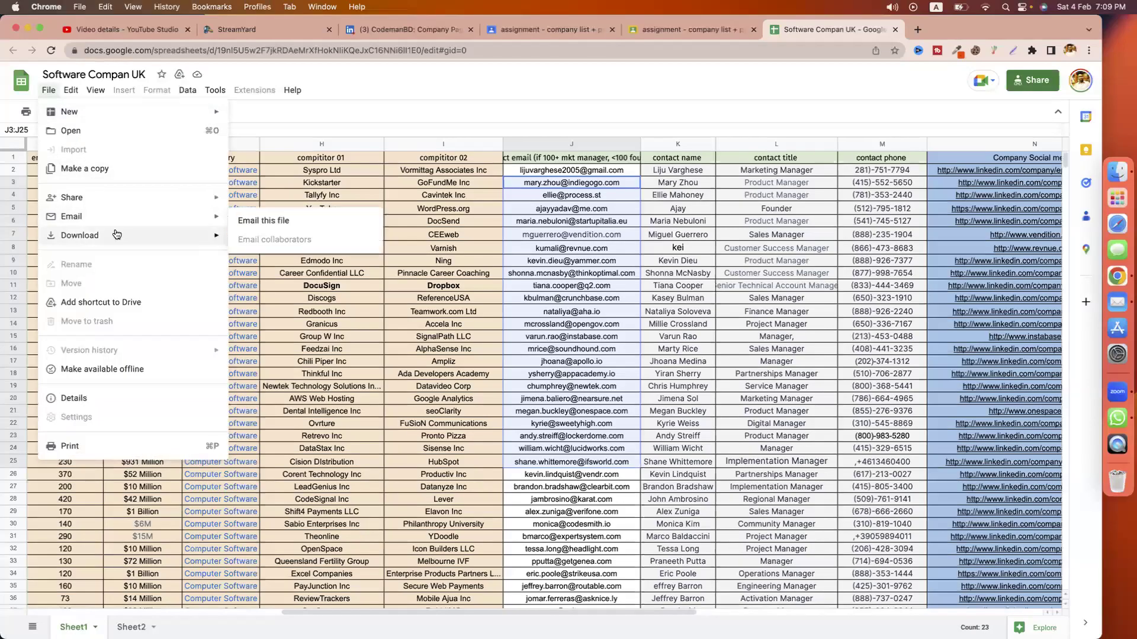
mouse_move(117, 235)
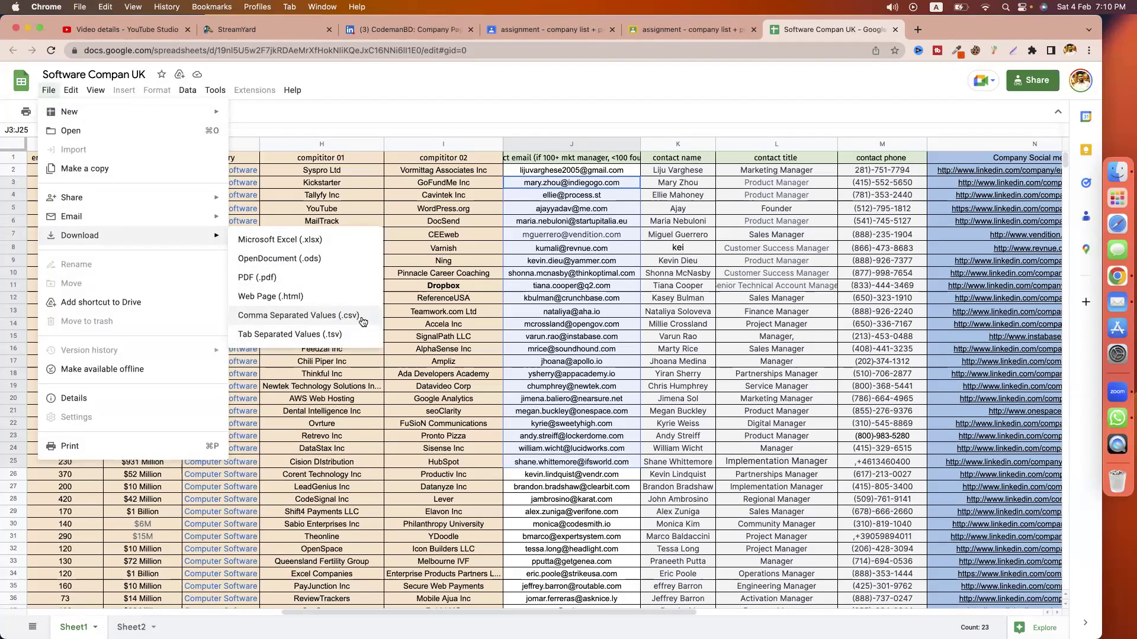
left_click(588, 321)
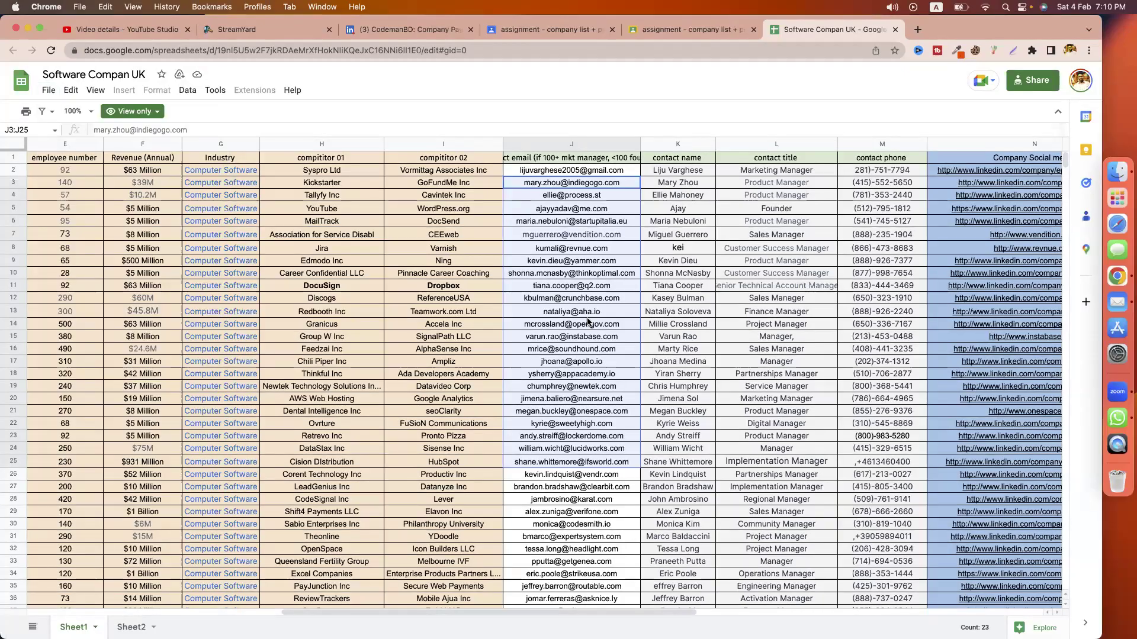
key("super+grave")
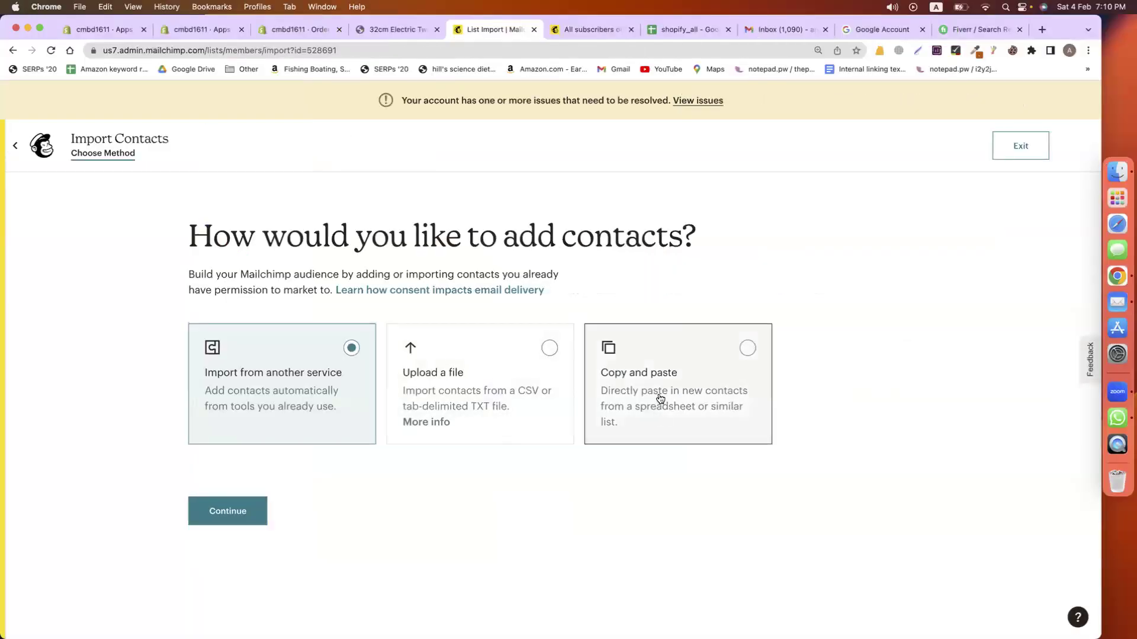
Step: Choose the Copy and paste import, enter three contacts' email addresses one per line, and continue
left_click(660, 399)
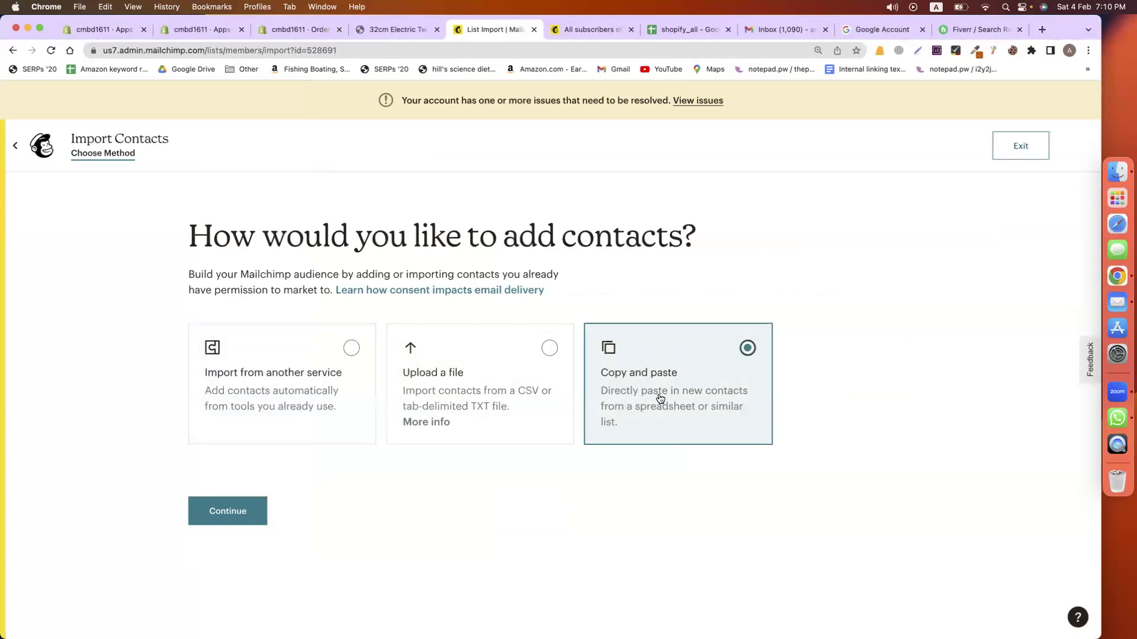
left_click(260, 510)
left_click(347, 367)
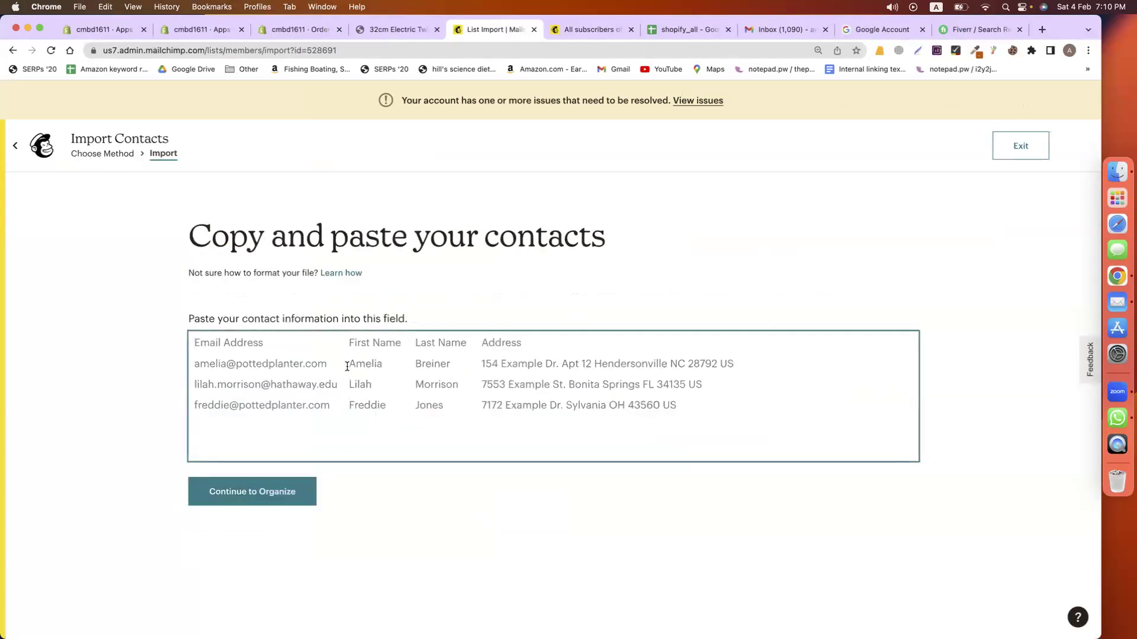
type("sam")
key("BackSpace")
key("BackSpace")
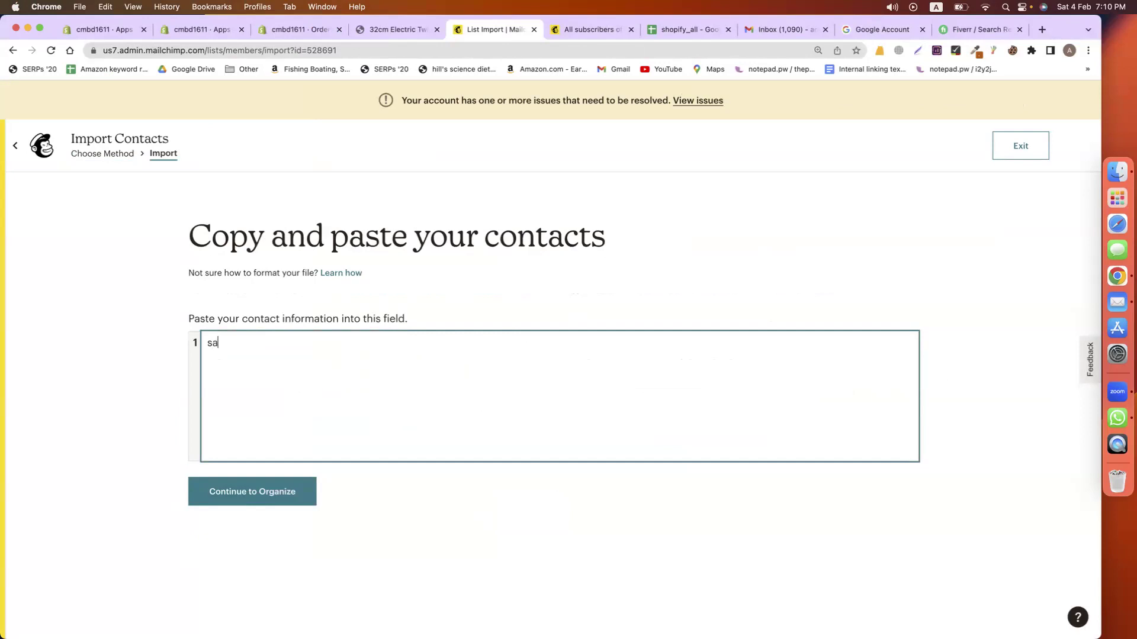
key("Return")
key("Return")
left_click(274, 497)
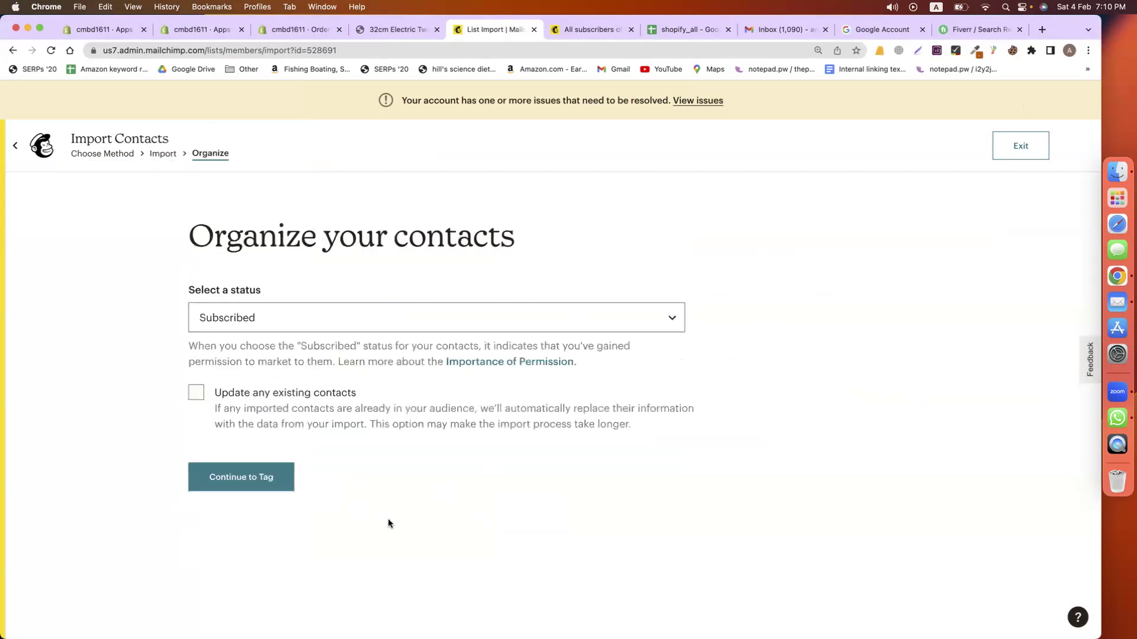
Step: Create and apply the tag 161 to the imported contacts
left_click(267, 480)
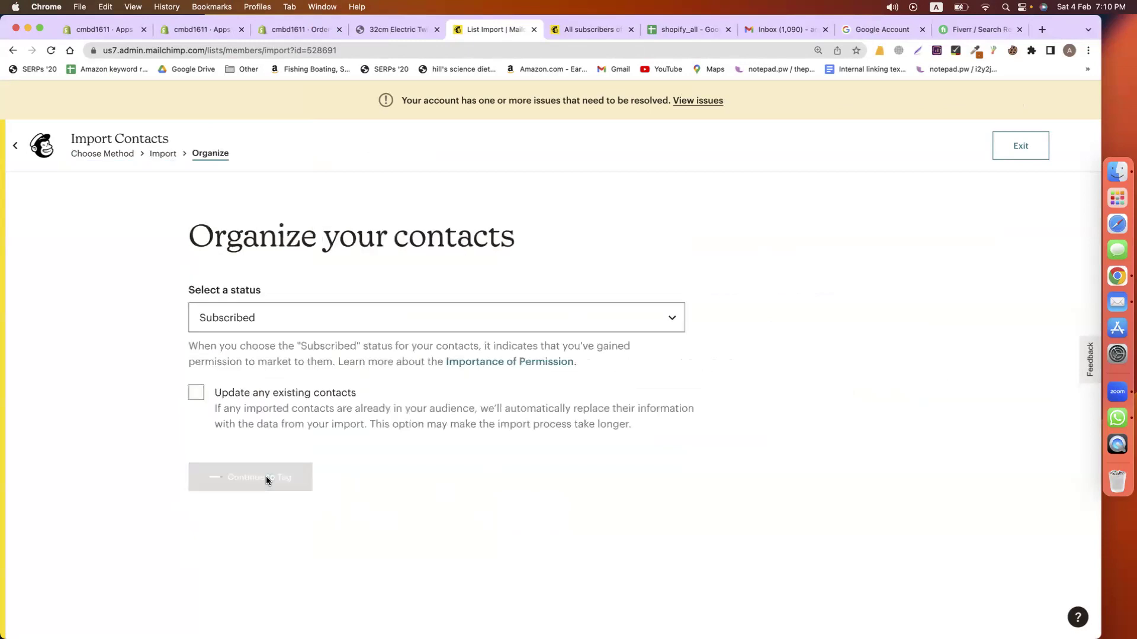
left_click(255, 370)
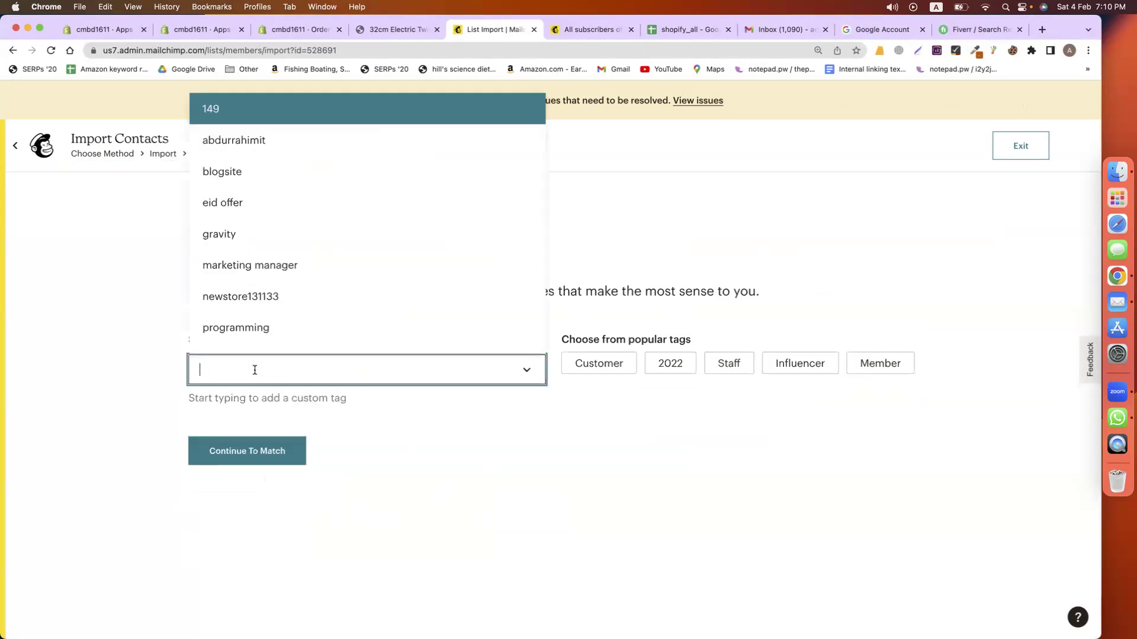
type("1")
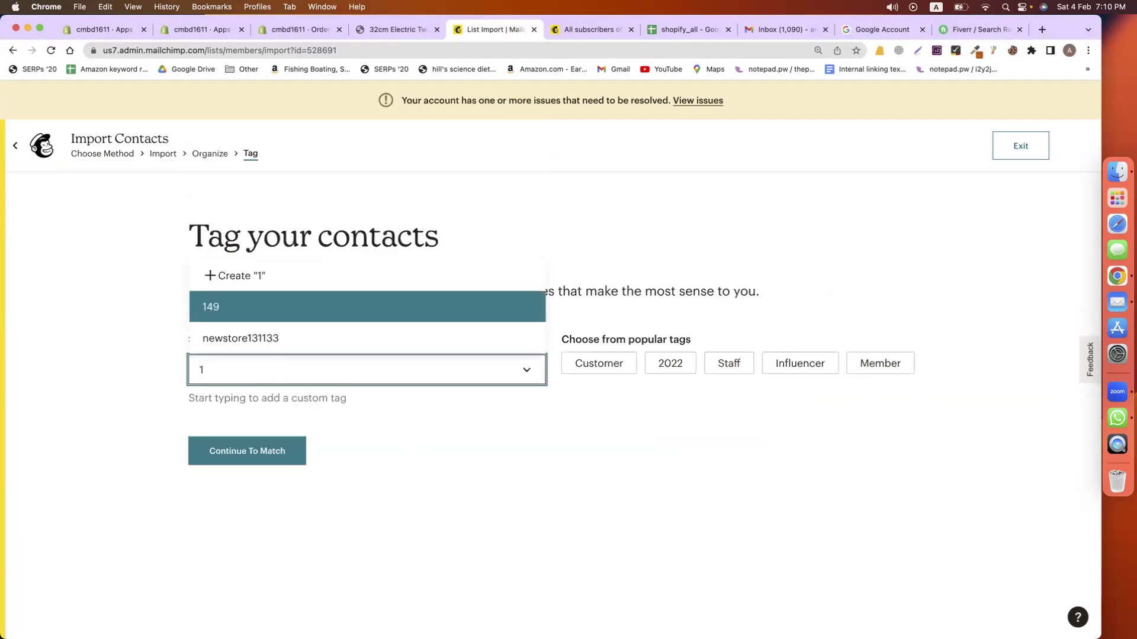
type("61")
left_click(267, 346)
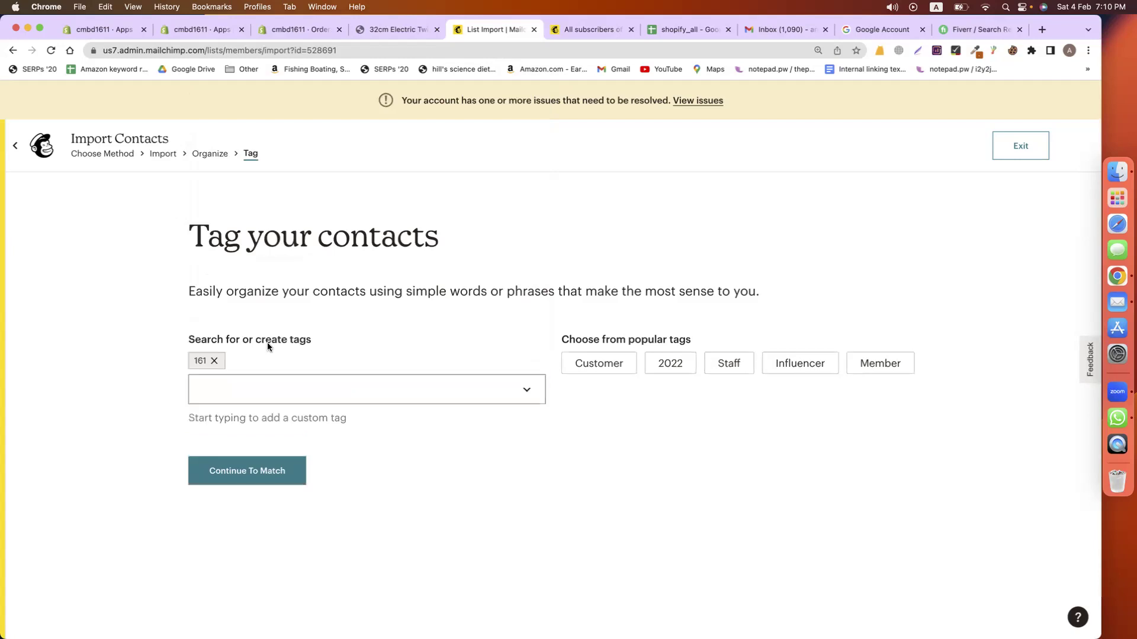
Step: Finalize and complete the import, then go to the audience's contact list
left_click(267, 473)
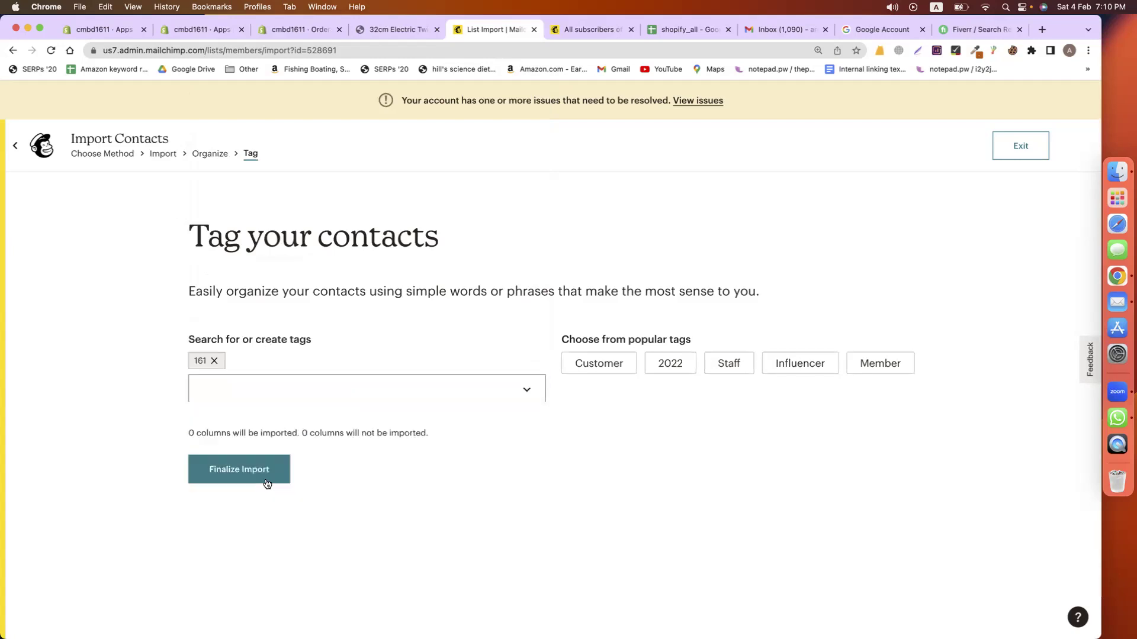
left_click(251, 476)
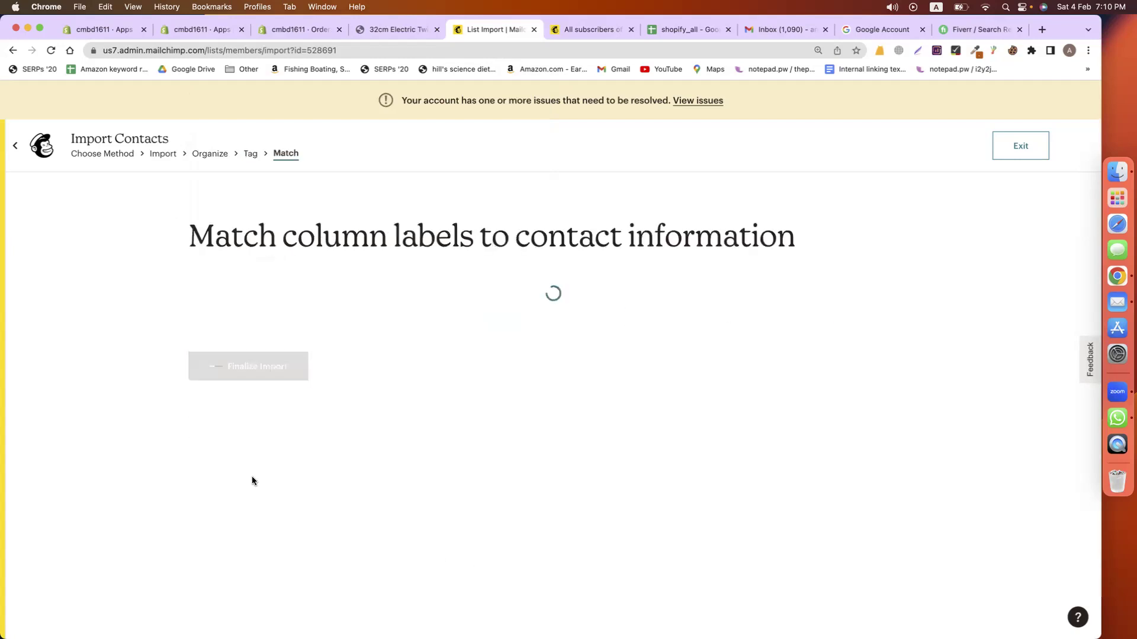
left_click(251, 505)
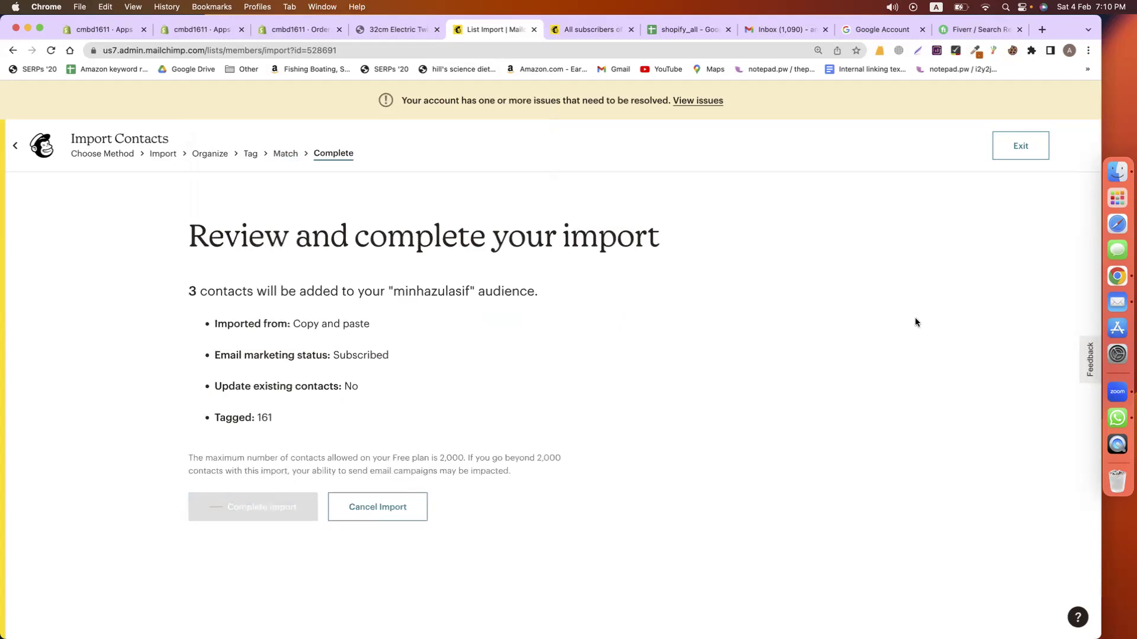
left_click(246, 351)
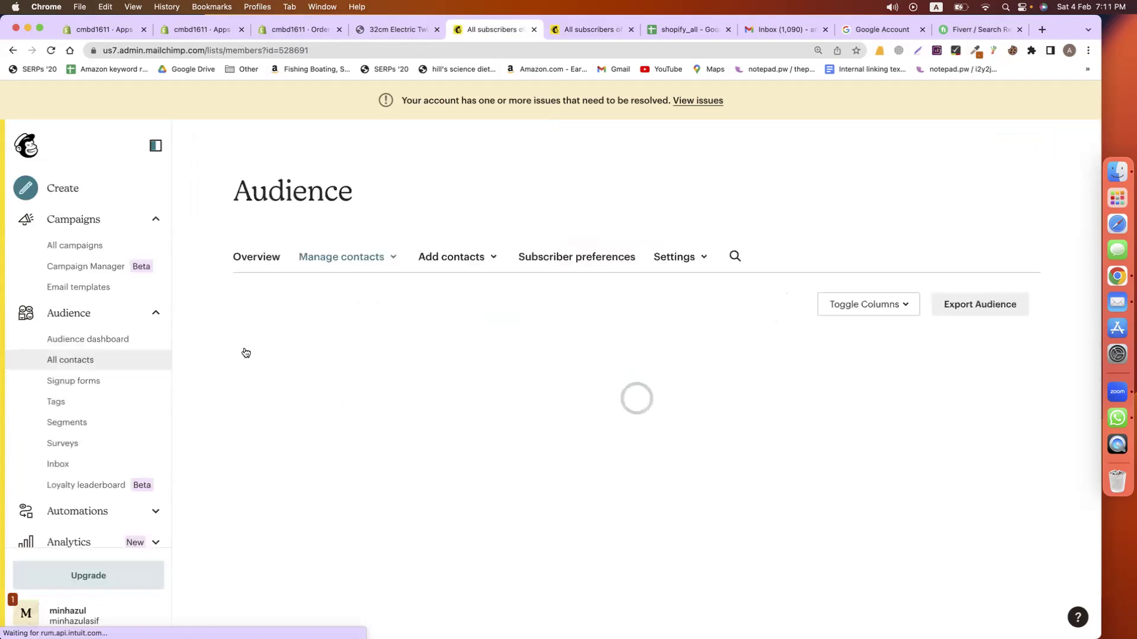
Step: Scroll the 180-contact table sideways to review the Tags, Source and Date Added columns
scroll(406, 448, "down", 2)
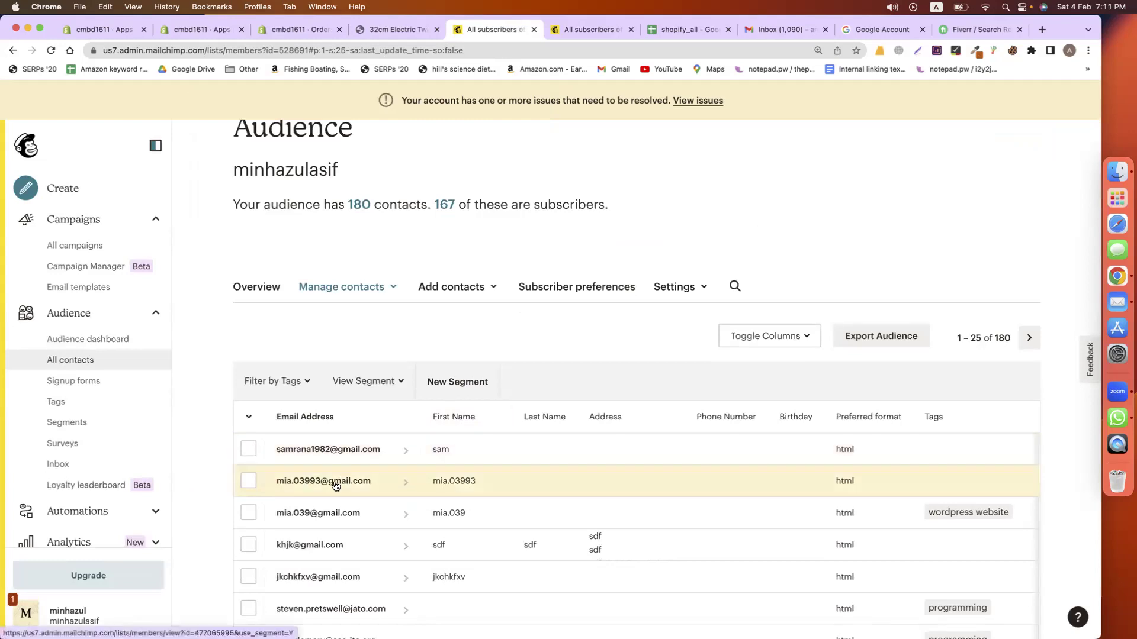
scroll(450, 488, "right", 10)
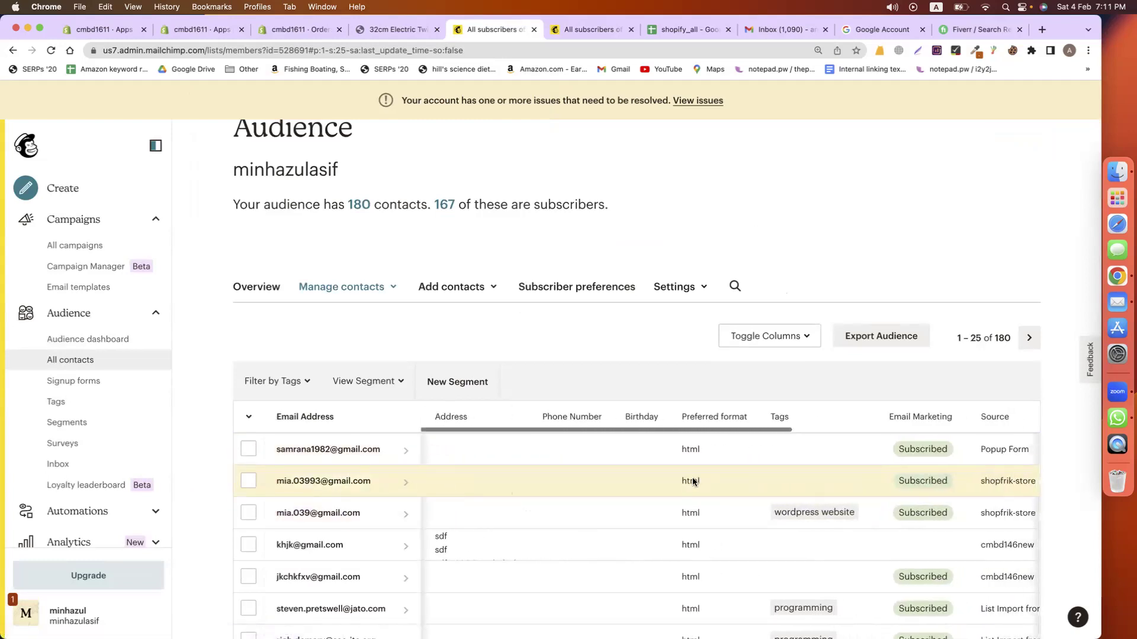
scroll(780, 506, "right", 5)
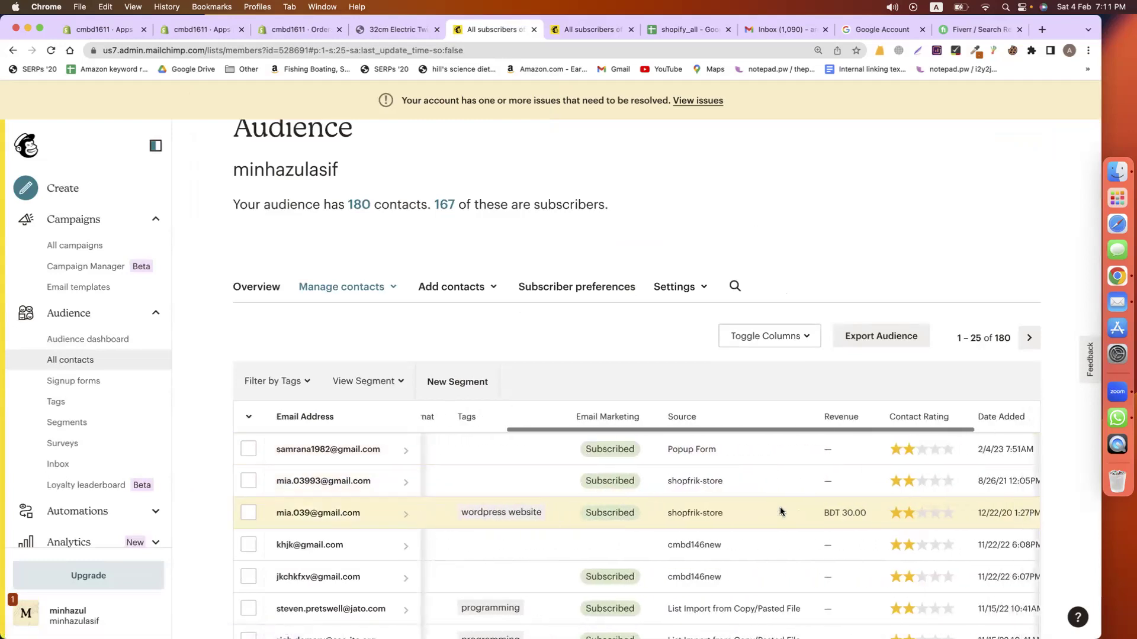
scroll(780, 512, "left", 8)
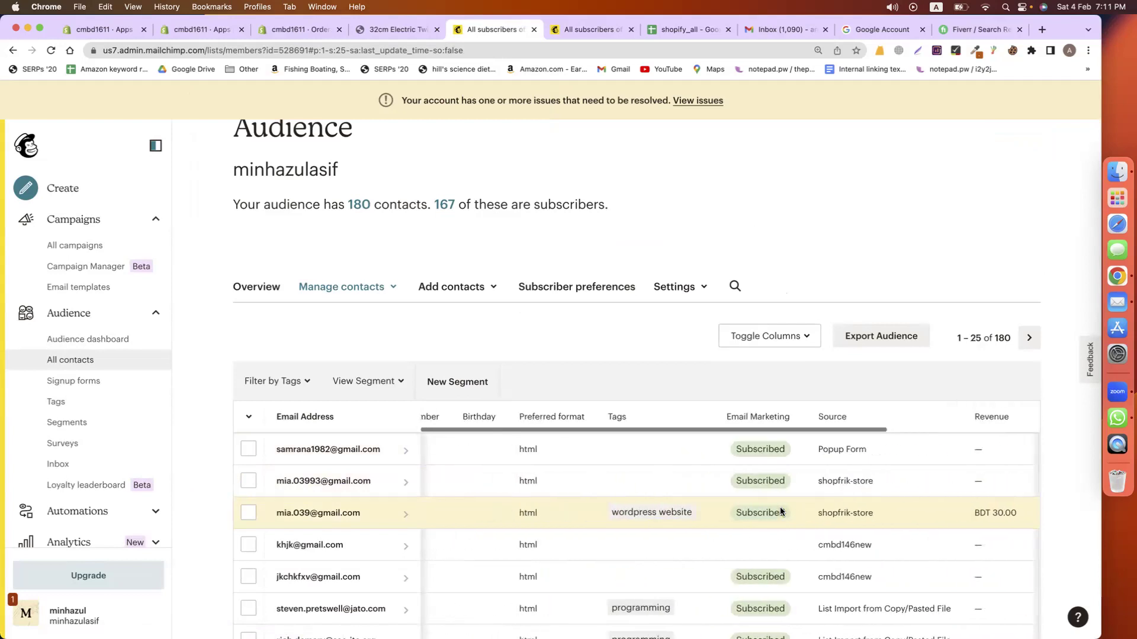
scroll(779, 509, "left", 4)
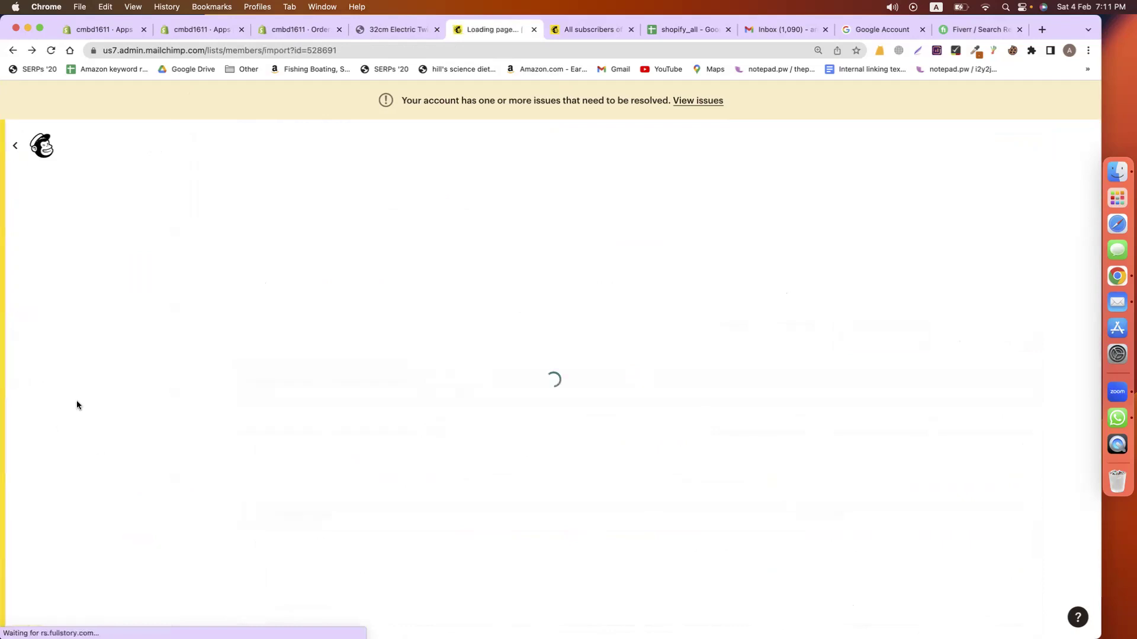
Step: Confirm tag 161 matches 0 of the 180 audience contacts, then bring up the add-contacts options
left_click(16, 148)
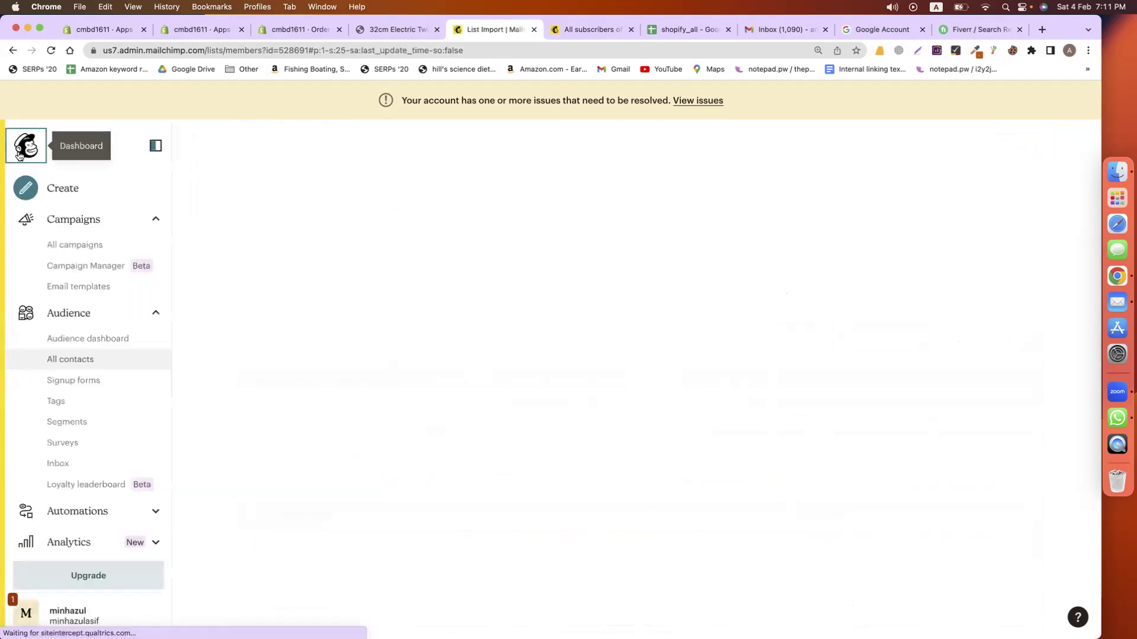
left_click(56, 402)
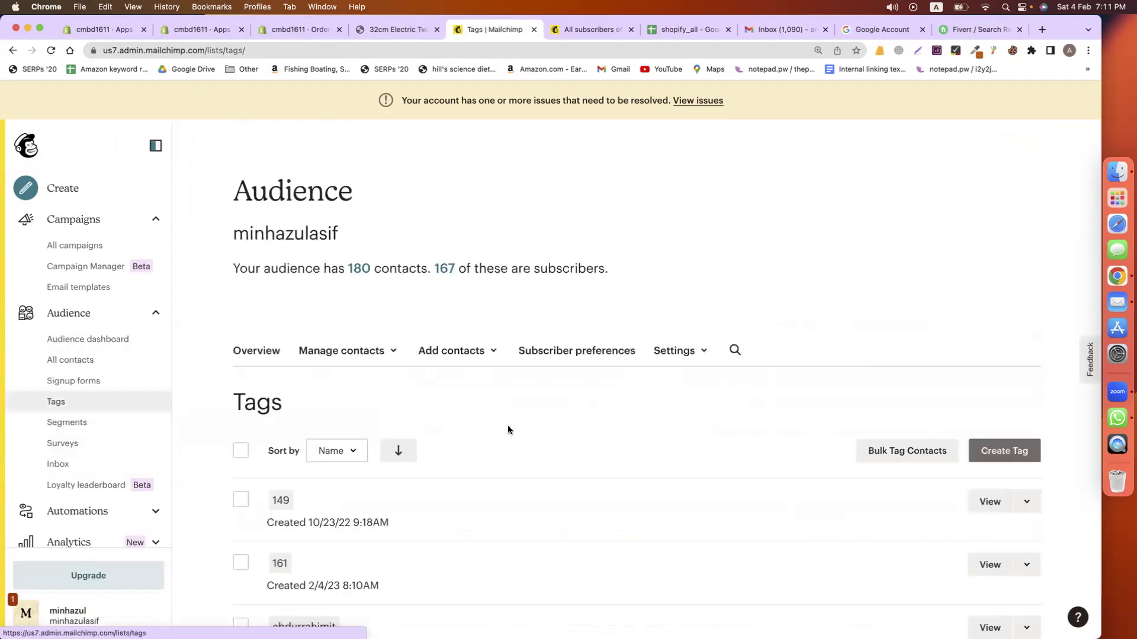
scroll(507, 427, "down", 2)
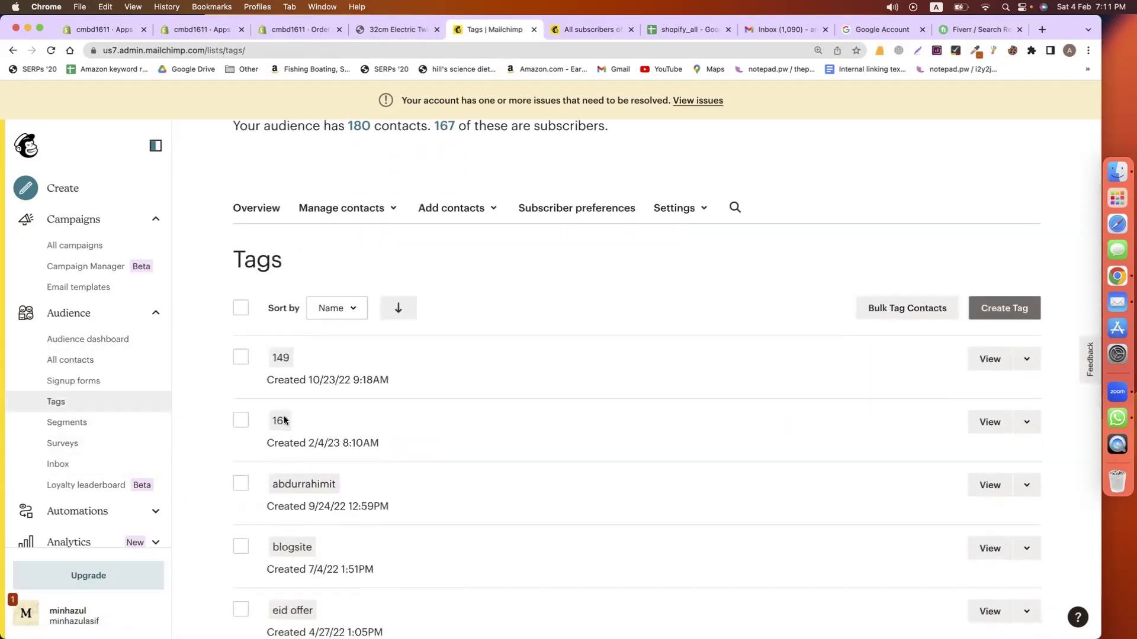
left_click(986, 423)
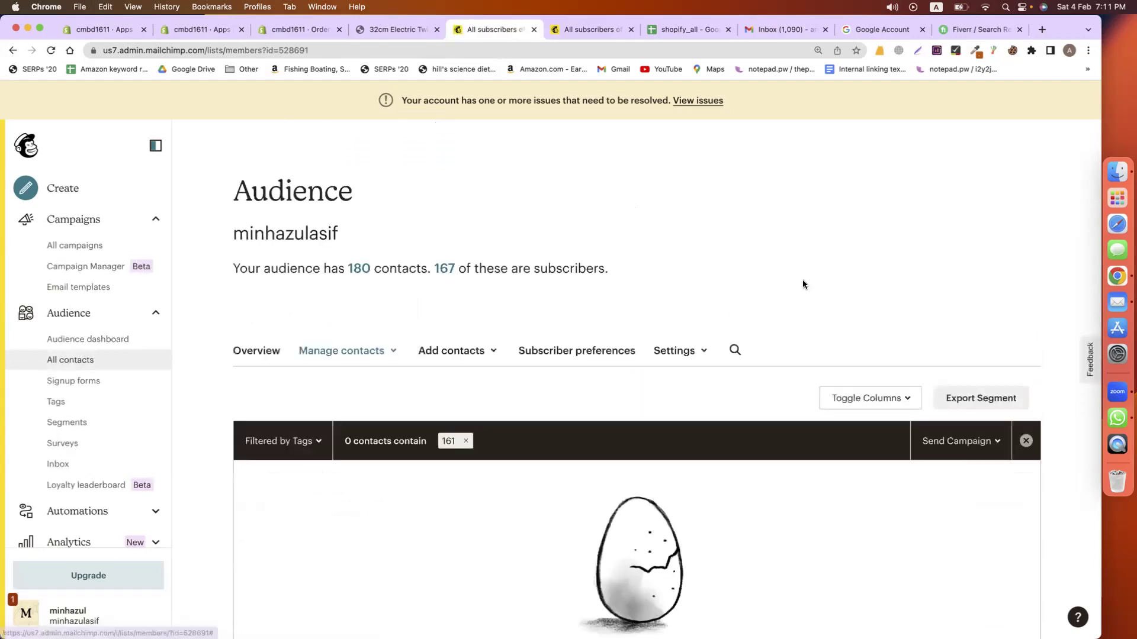
scroll(804, 283, "down", 2)
scroll(804, 283, "down", 1)
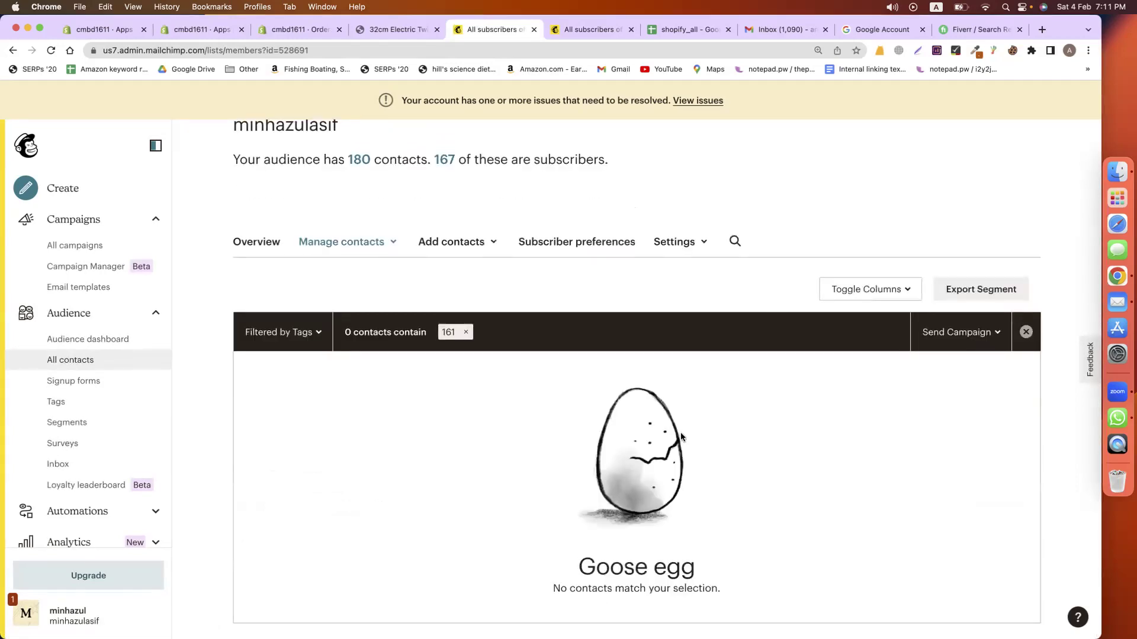
scroll(554, 426, "up", 3)
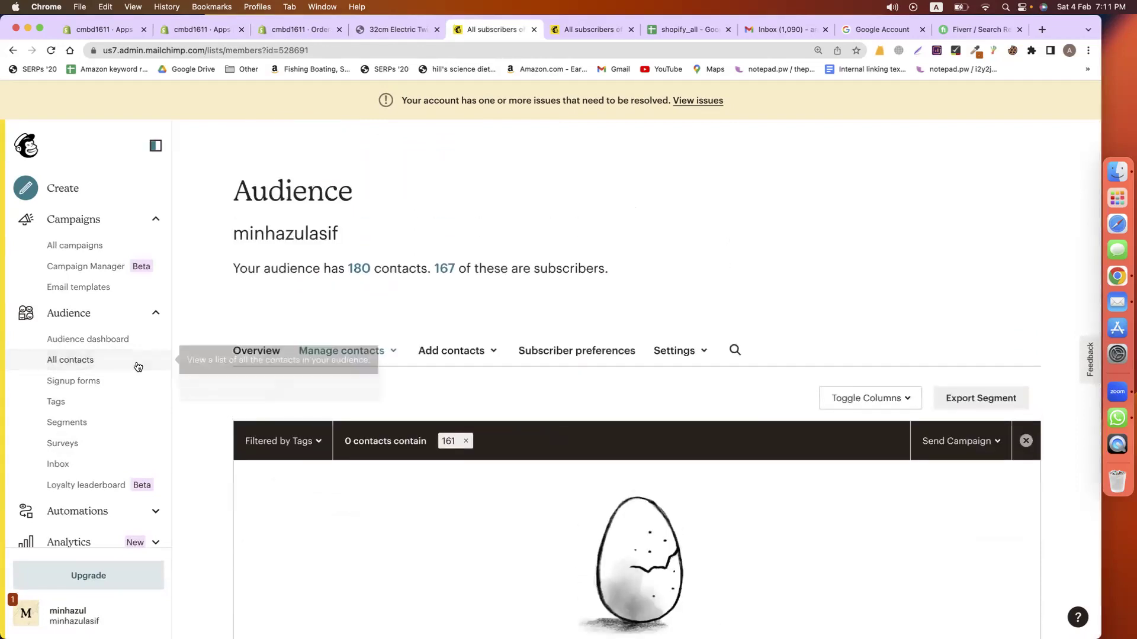
scroll(374, 457, "down", 3)
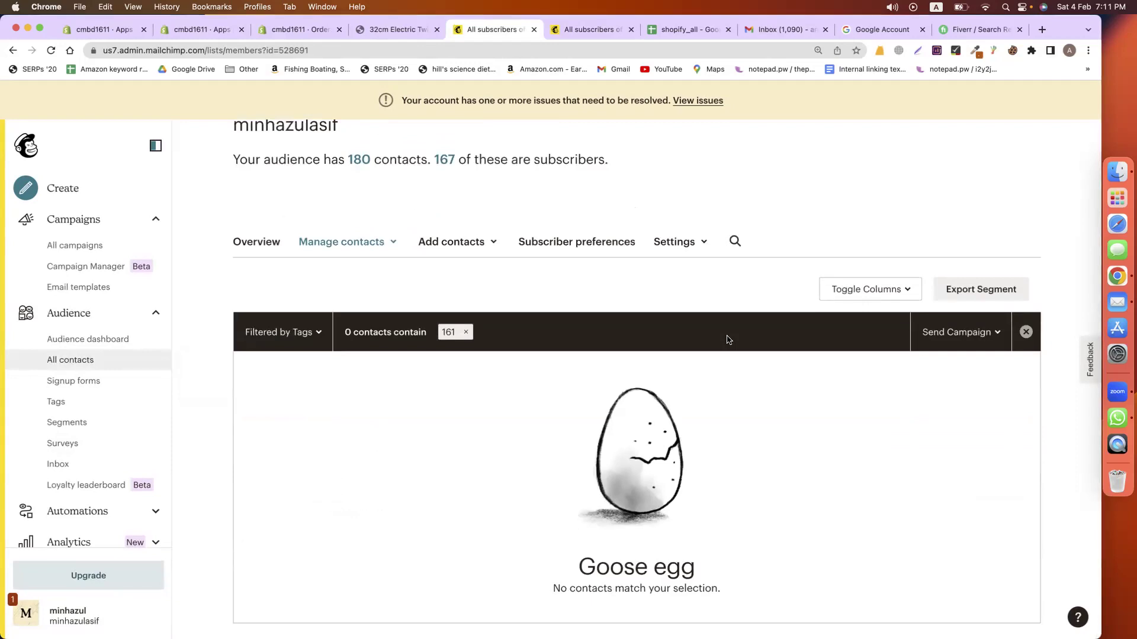
left_click(481, 241)
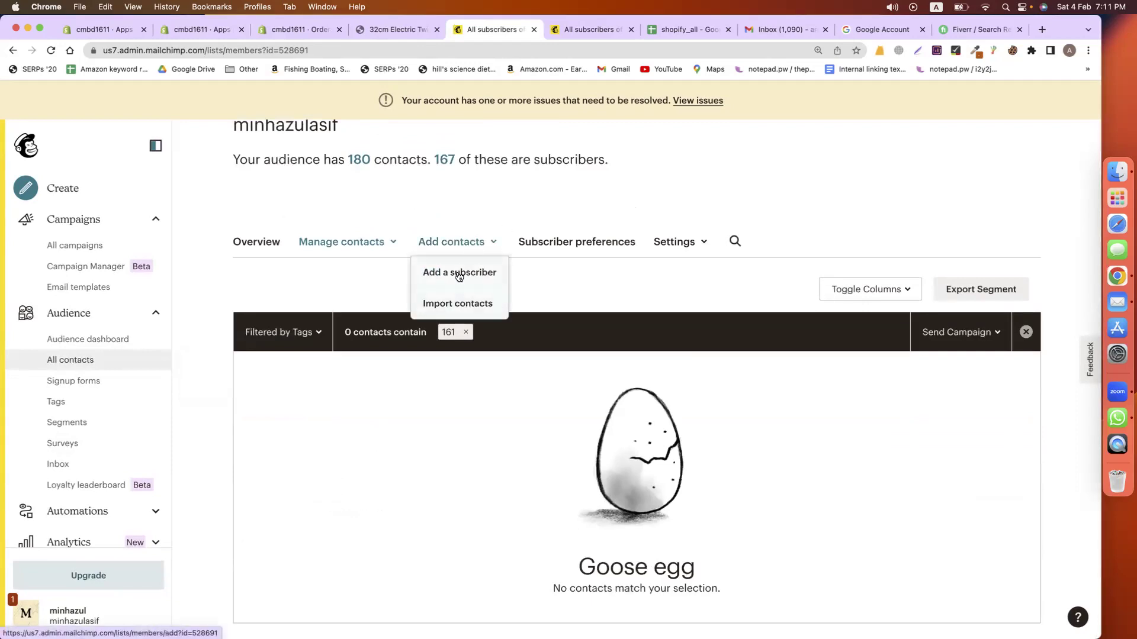
Step: Start a new contact import using the Copy and paste method
left_click(458, 302)
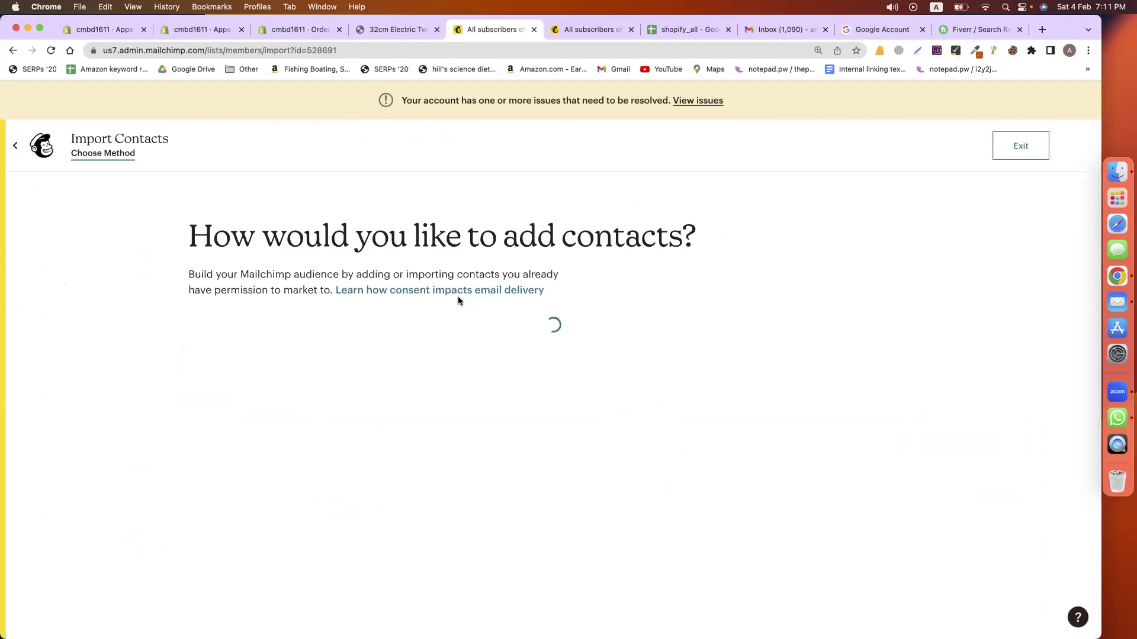
key("Right")
key("Right")
left_click(249, 511)
Step: Enter two contact email addresses on separate lines and continue to Organize
left_click(331, 346)
type("mi")
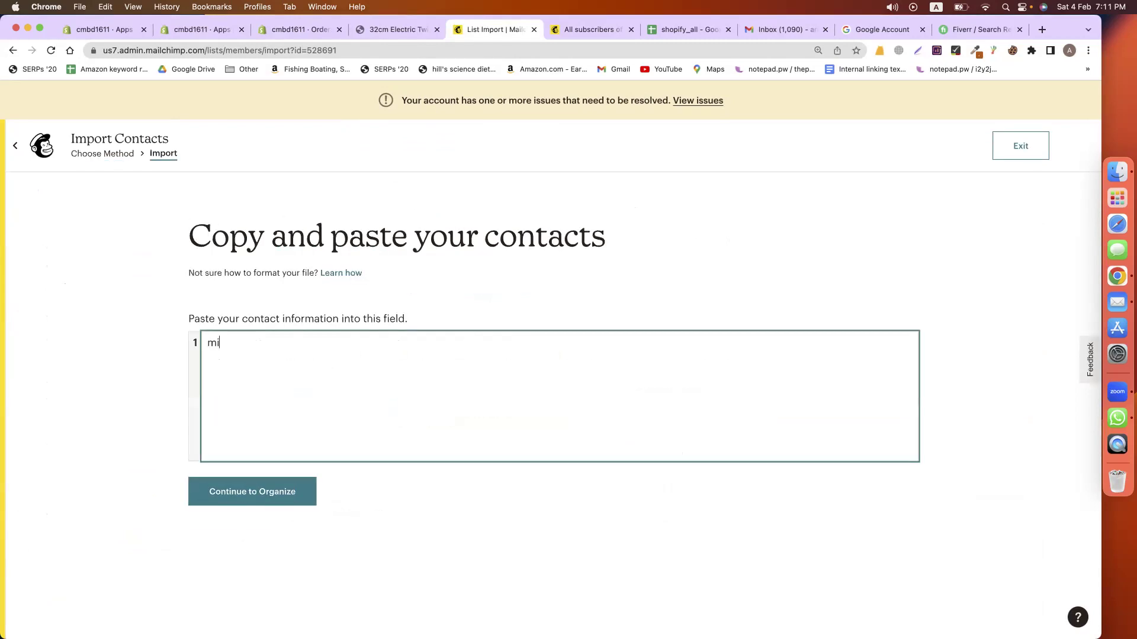
type("a.")
key("BackSpace")
key("BackSpace")
key("BackSpace")
key("BackSpace")
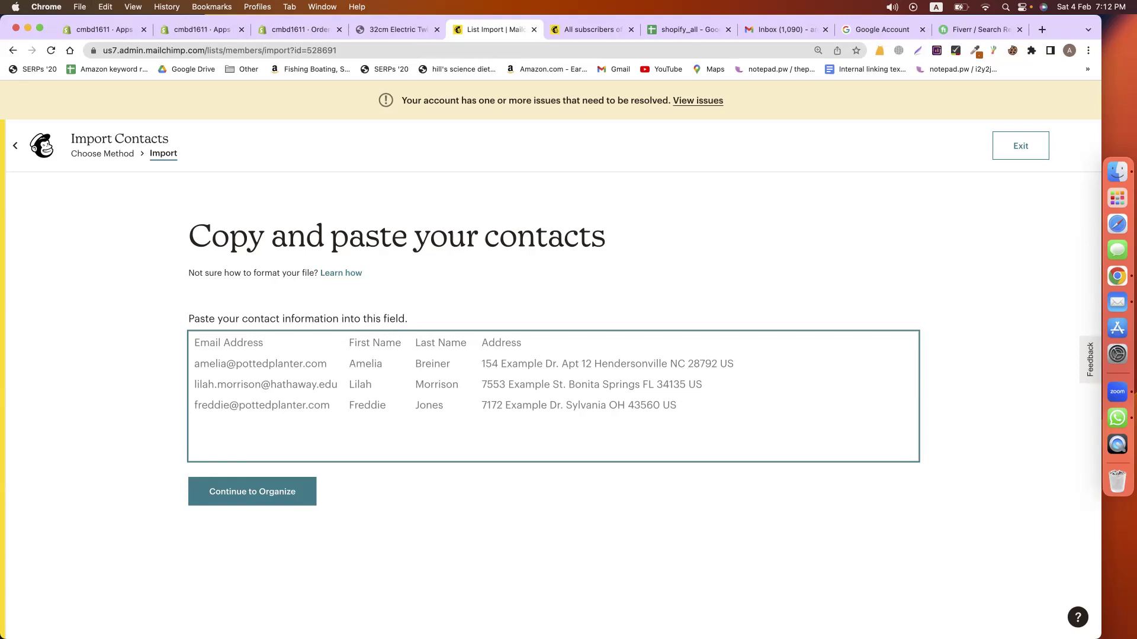
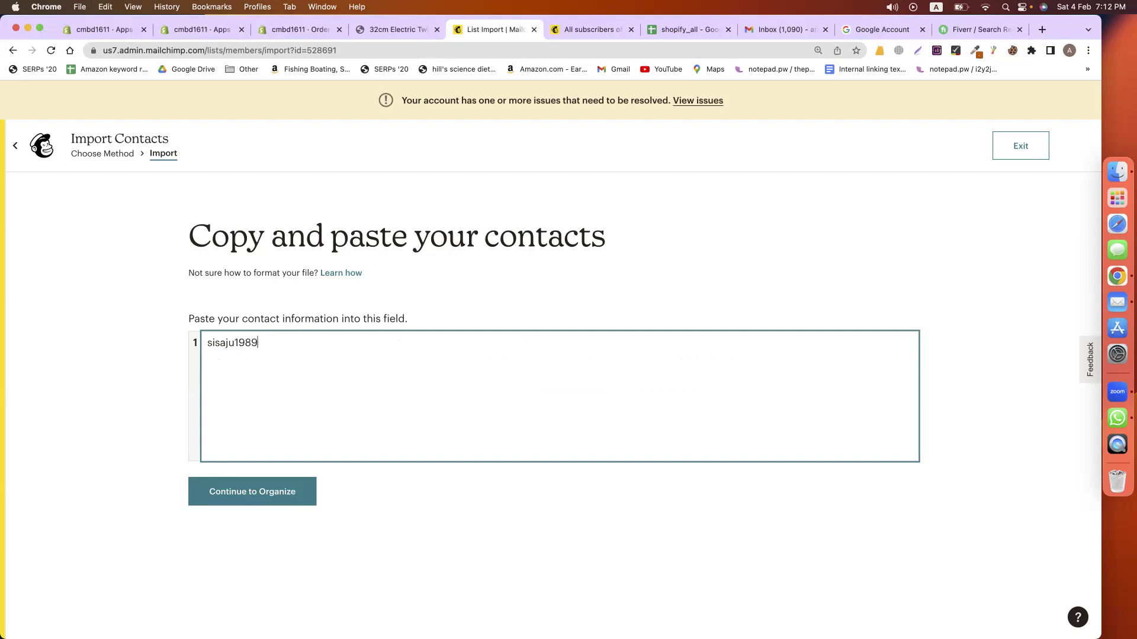
key("Return")
key("super+v")
left_click(259, 370)
type("1")
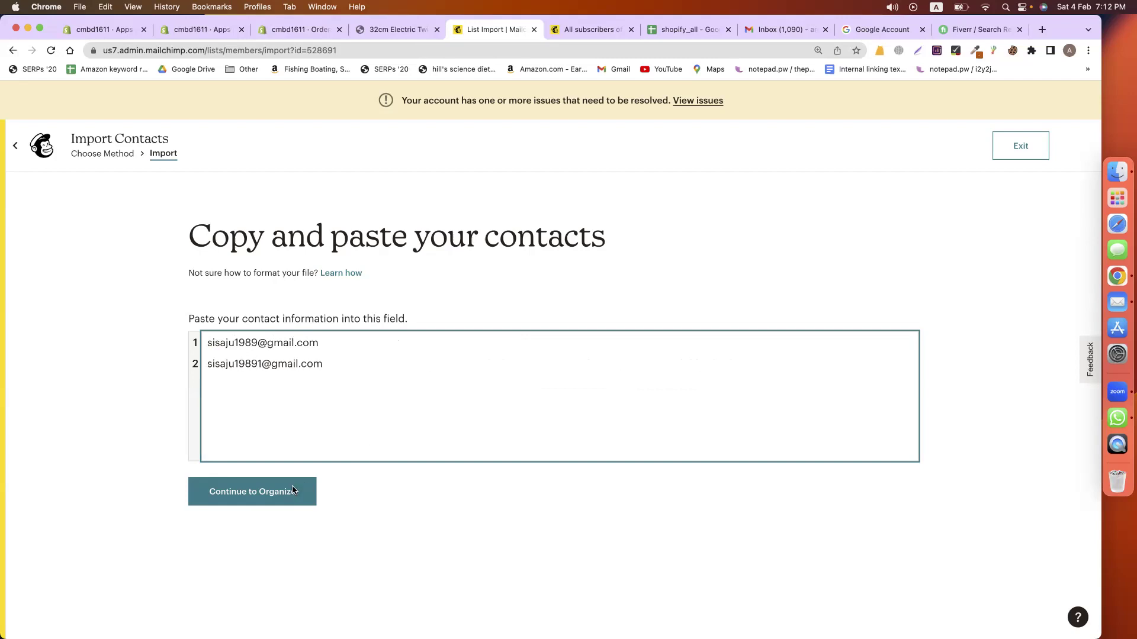
left_click(292, 490)
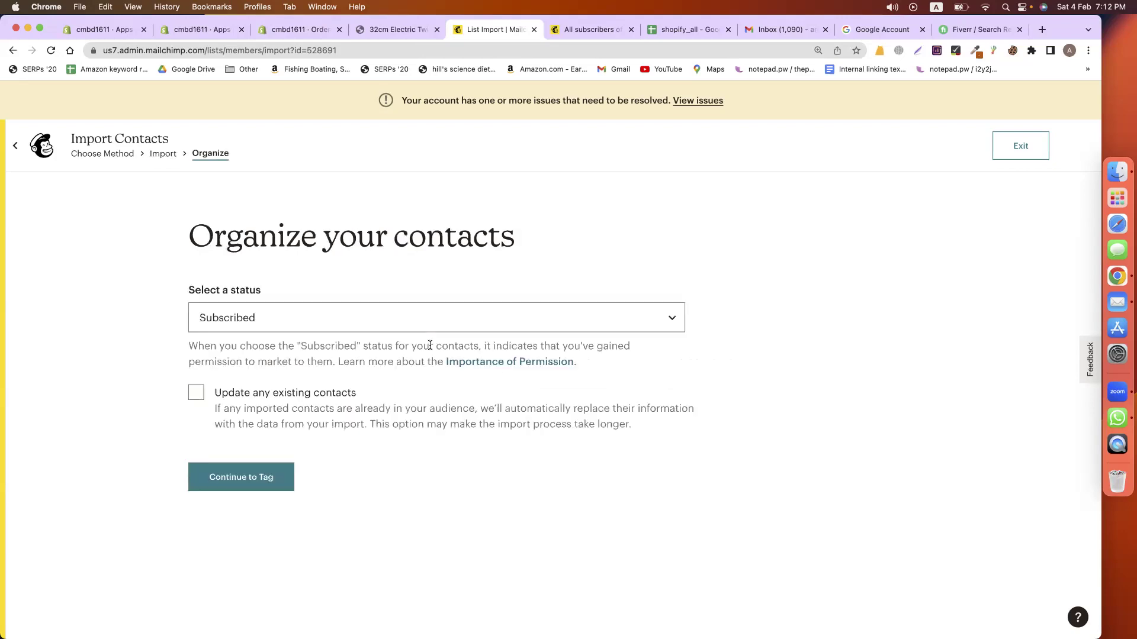
Step: Tag the two pasted contacts with 161 and complete the import as Subscribed
left_click(265, 477)
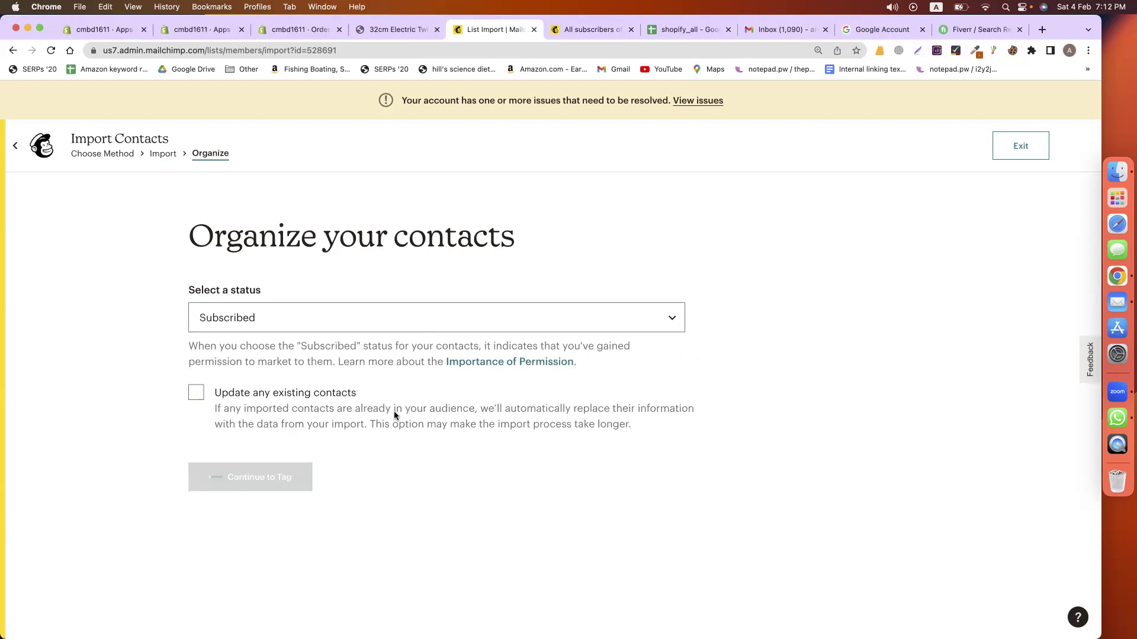
left_click(405, 374)
left_click(210, 139)
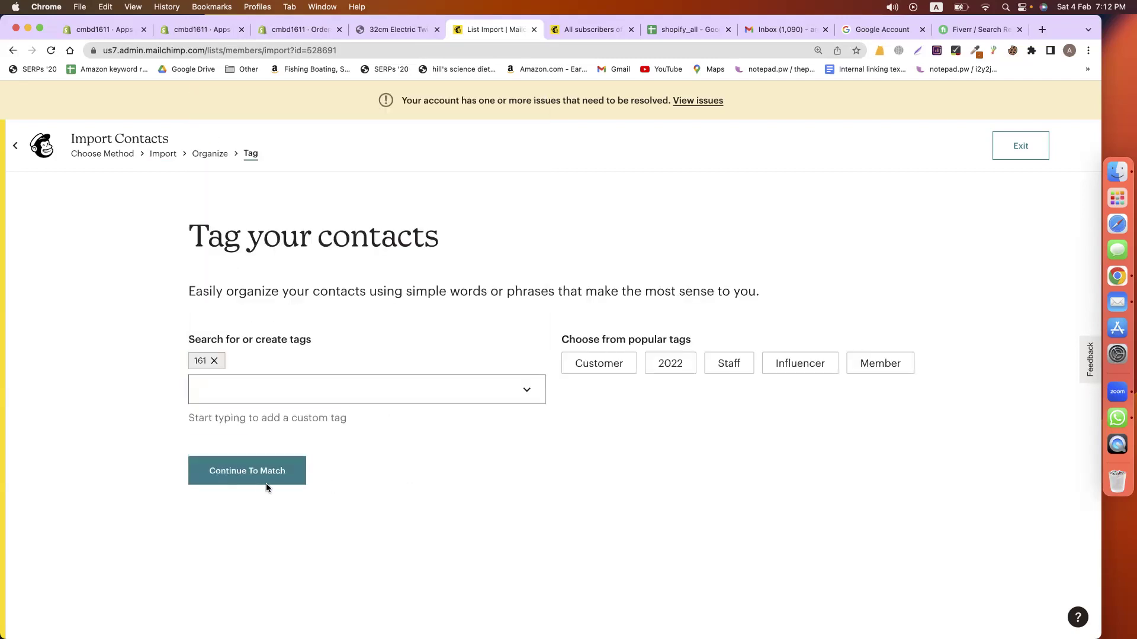
left_click(266, 472)
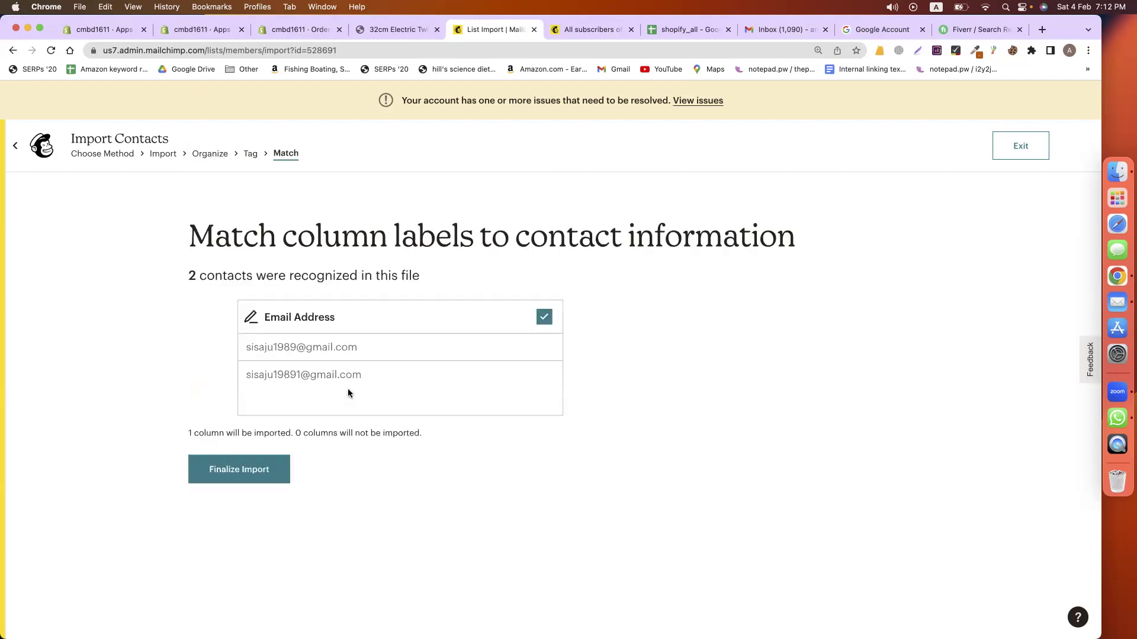
left_click(239, 460)
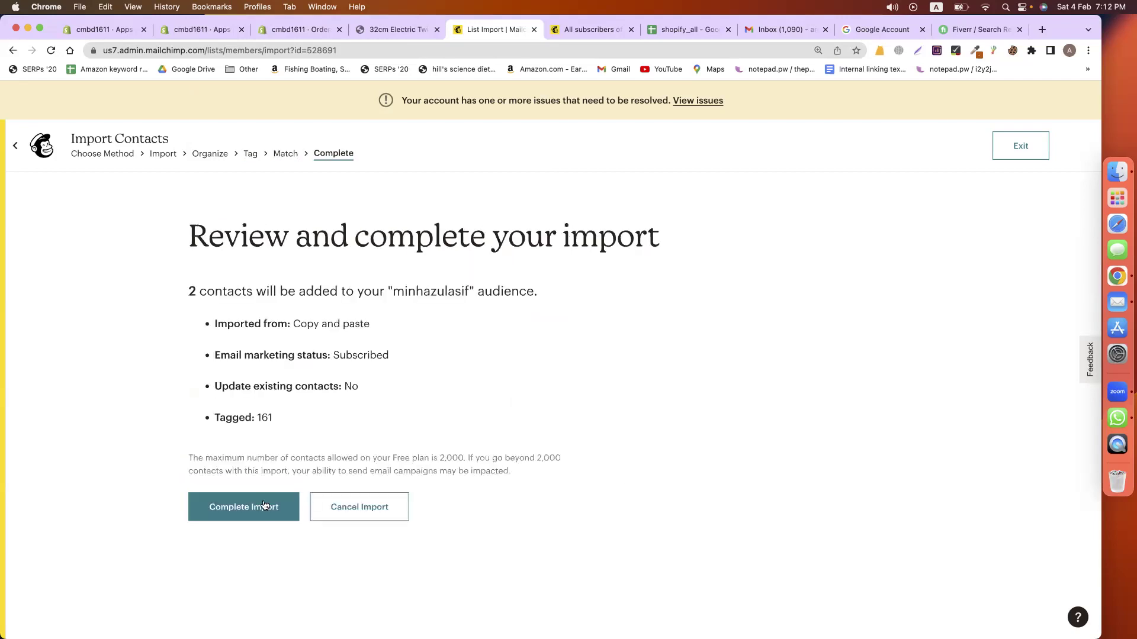
left_click(264, 505)
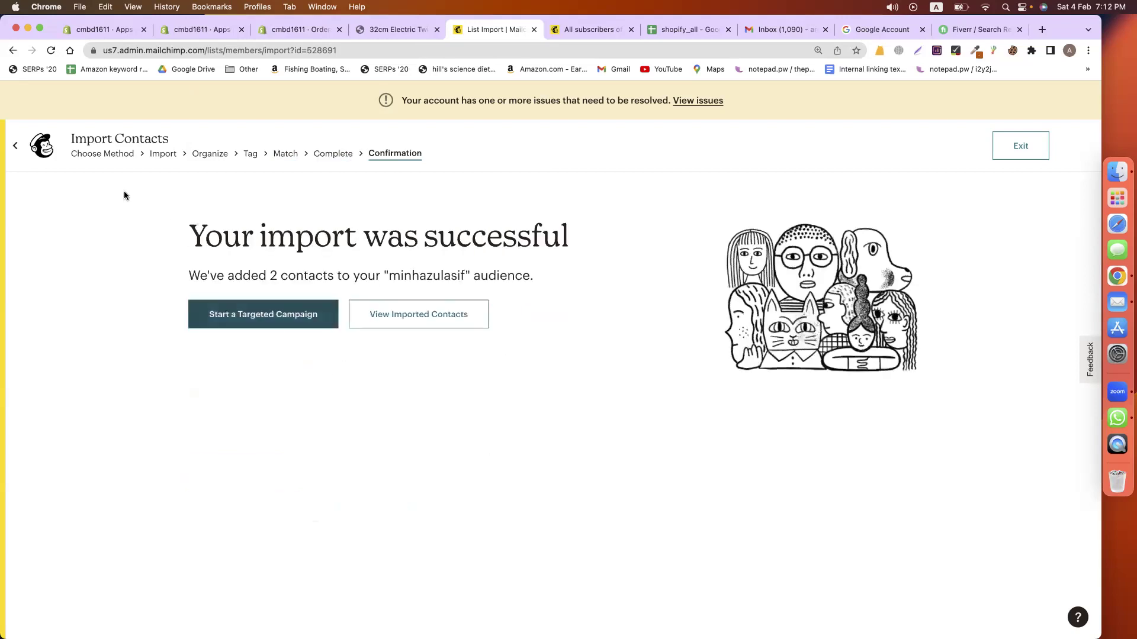
Step: Verify both imported contacts now carry tag 161, then go to All campaigns
left_click(418, 316)
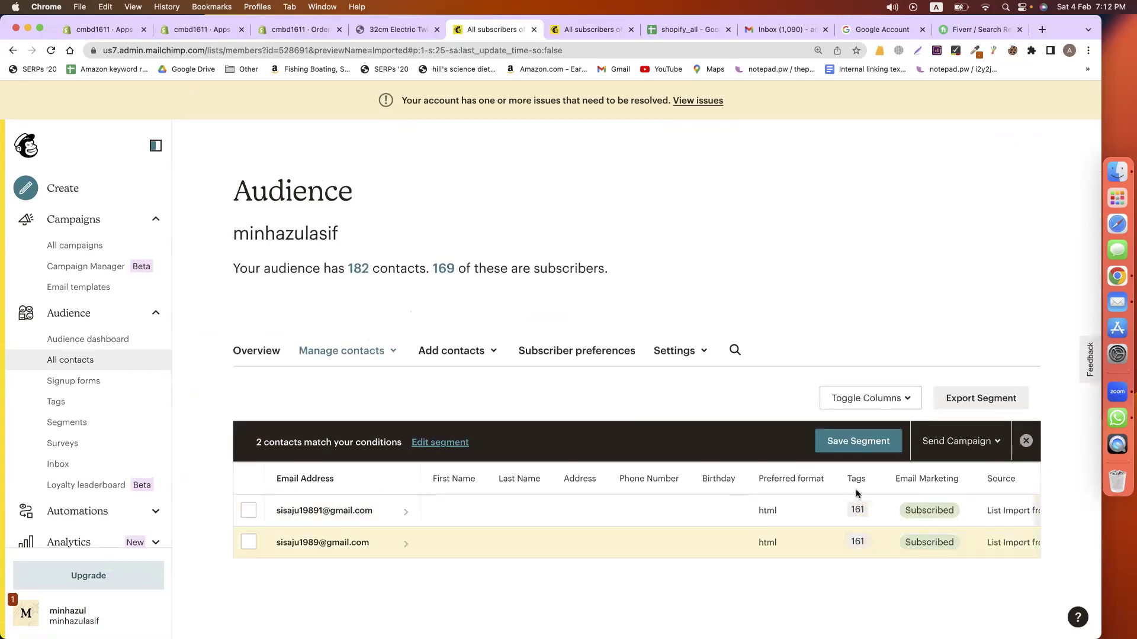
left_click(63, 397)
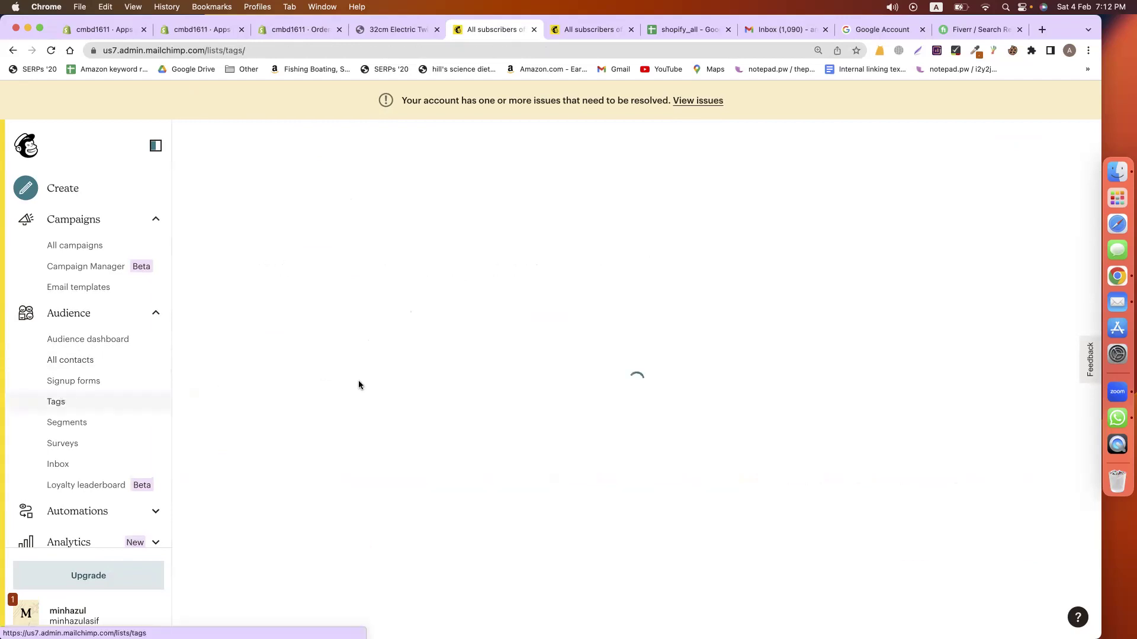
scroll(639, 502, "down", 2)
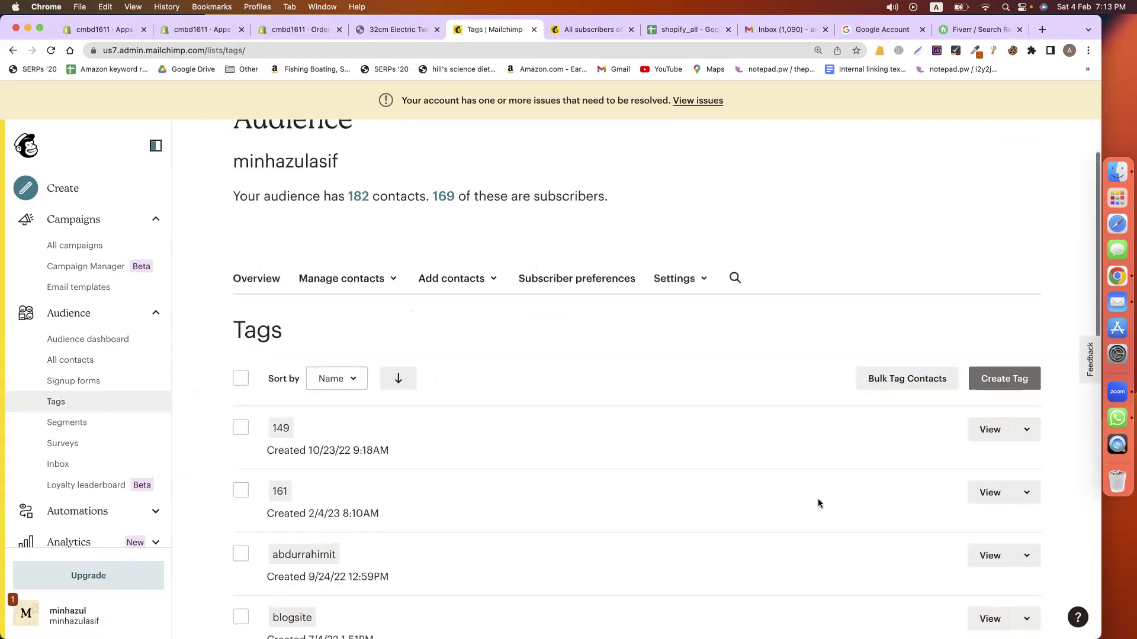
left_click(987, 492)
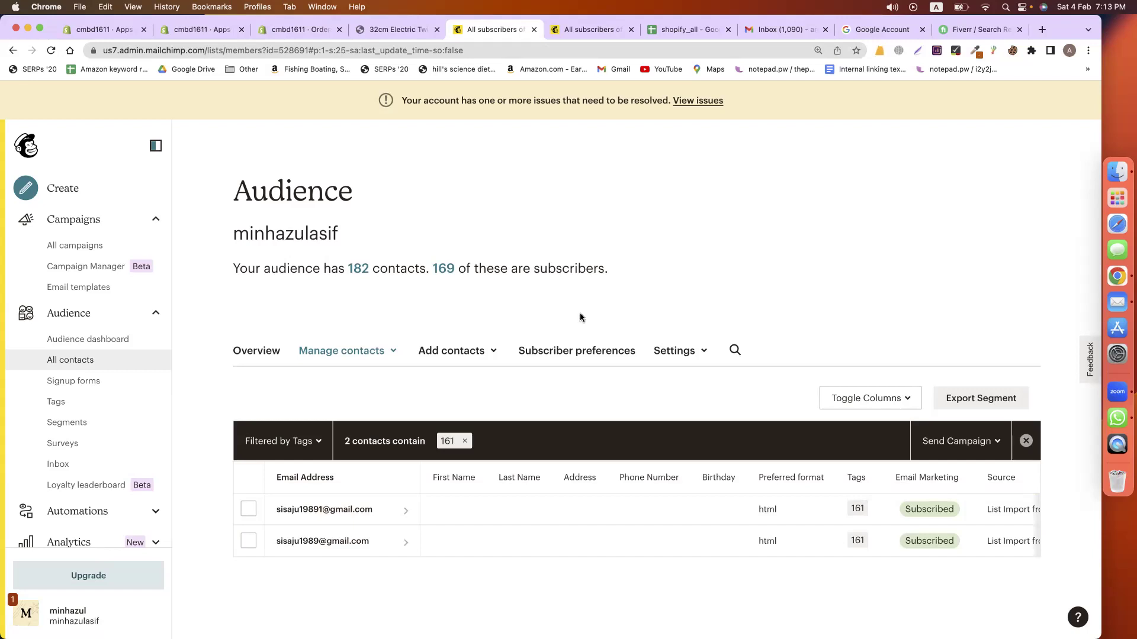
scroll(109, 311, "down", 1)
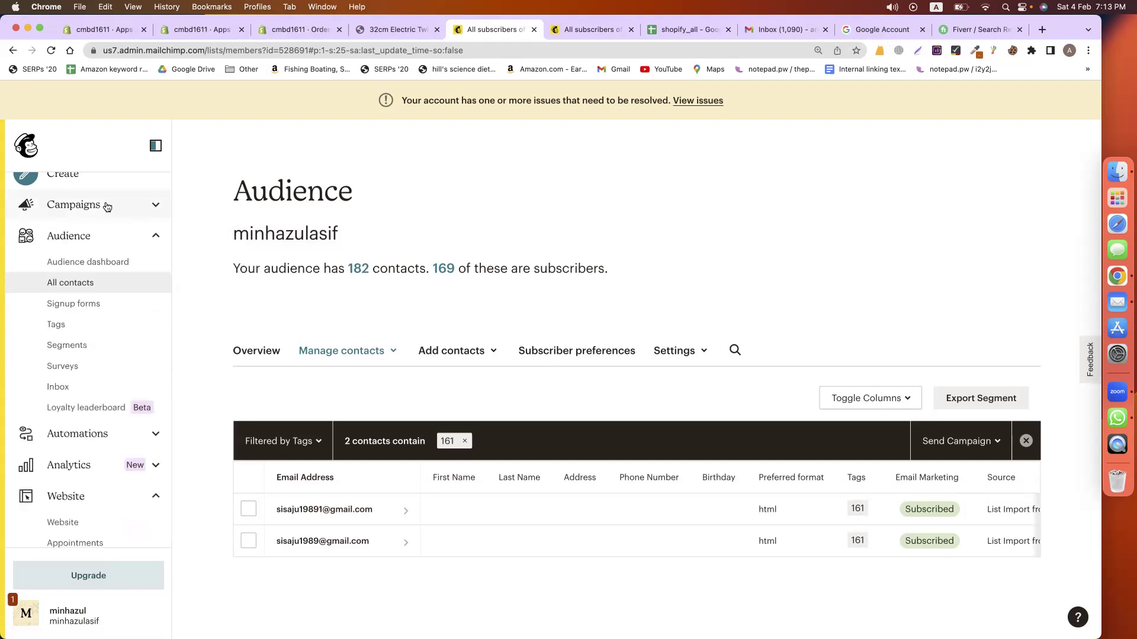
left_click(104, 232)
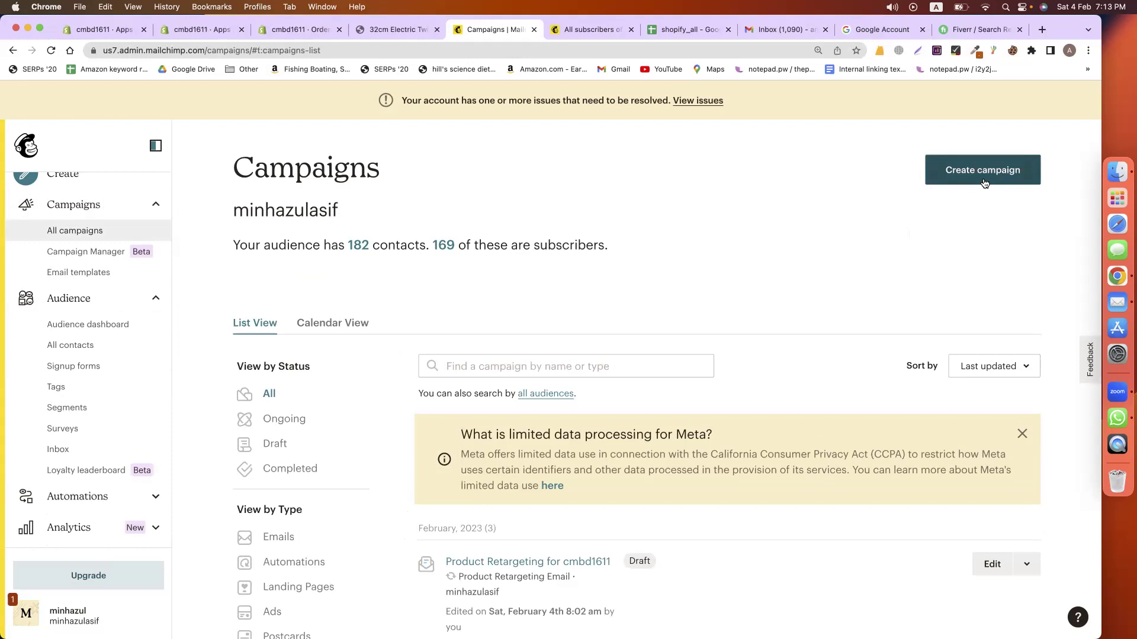
Step: Create a new Regular email campaign with Design Email
left_click(984, 181)
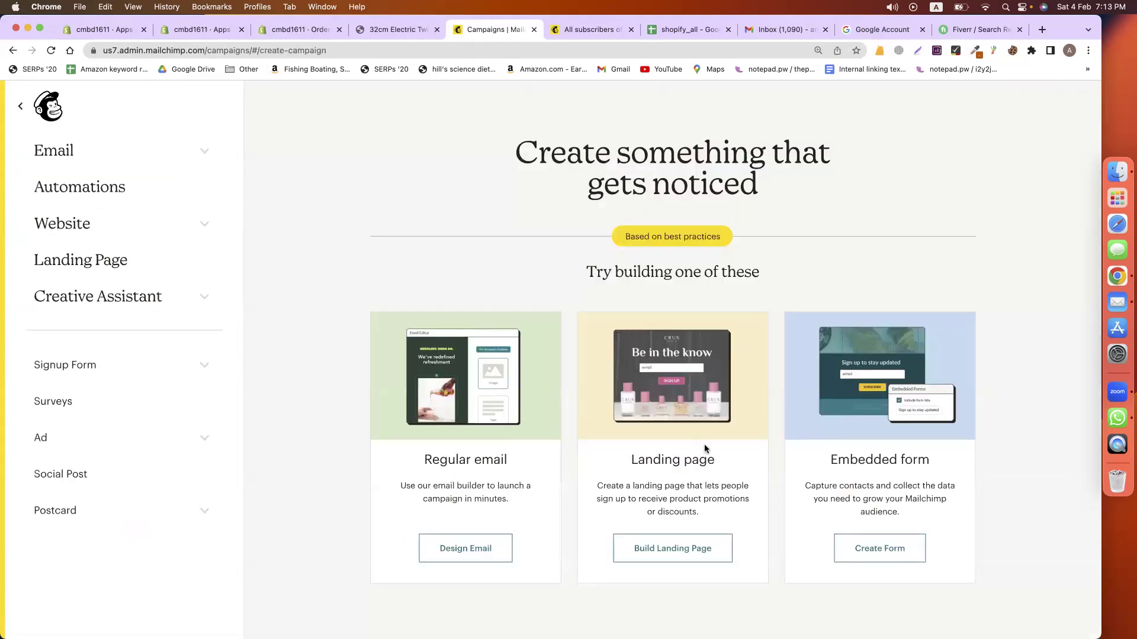
triple_click(903, 458)
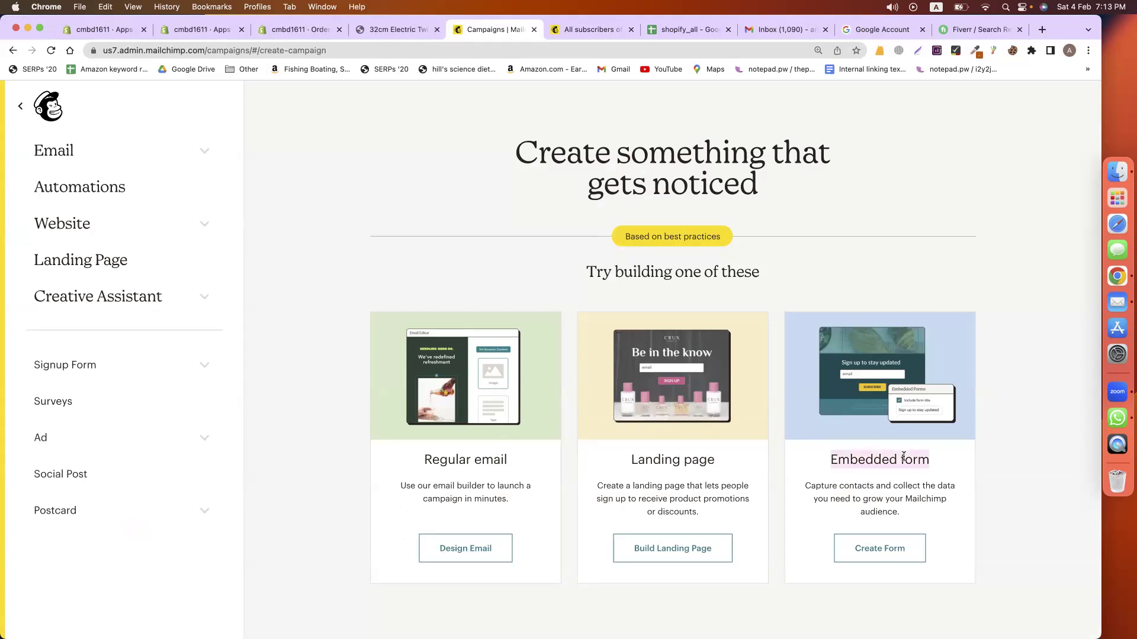
triple_click(657, 461)
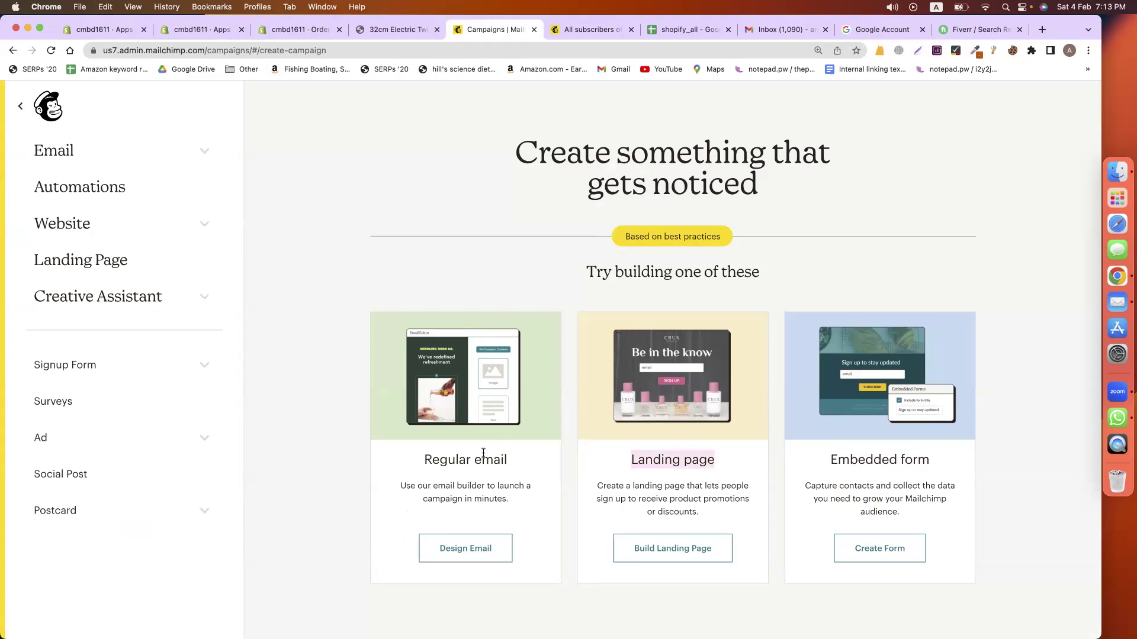
left_click(306, 487)
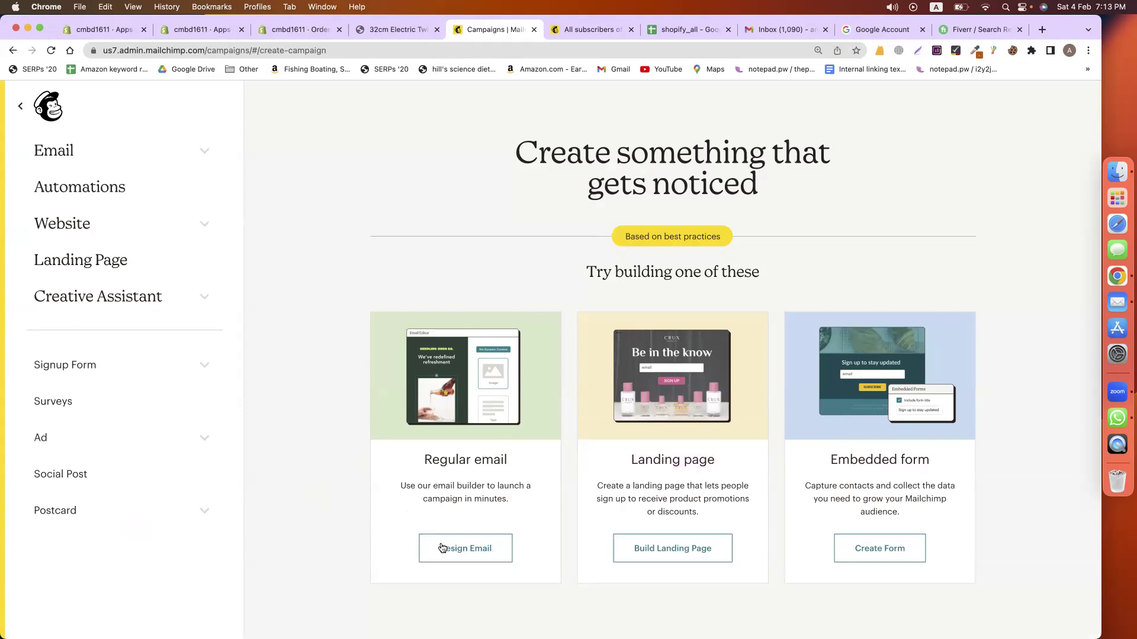
left_click(442, 549)
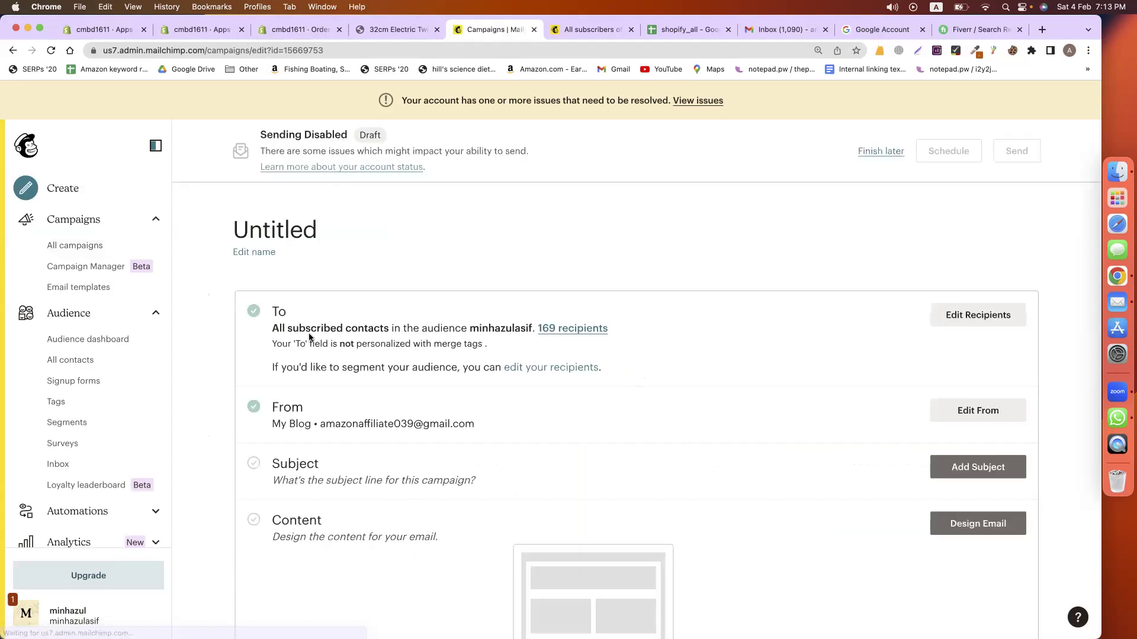
scroll(588, 236, "down", 3)
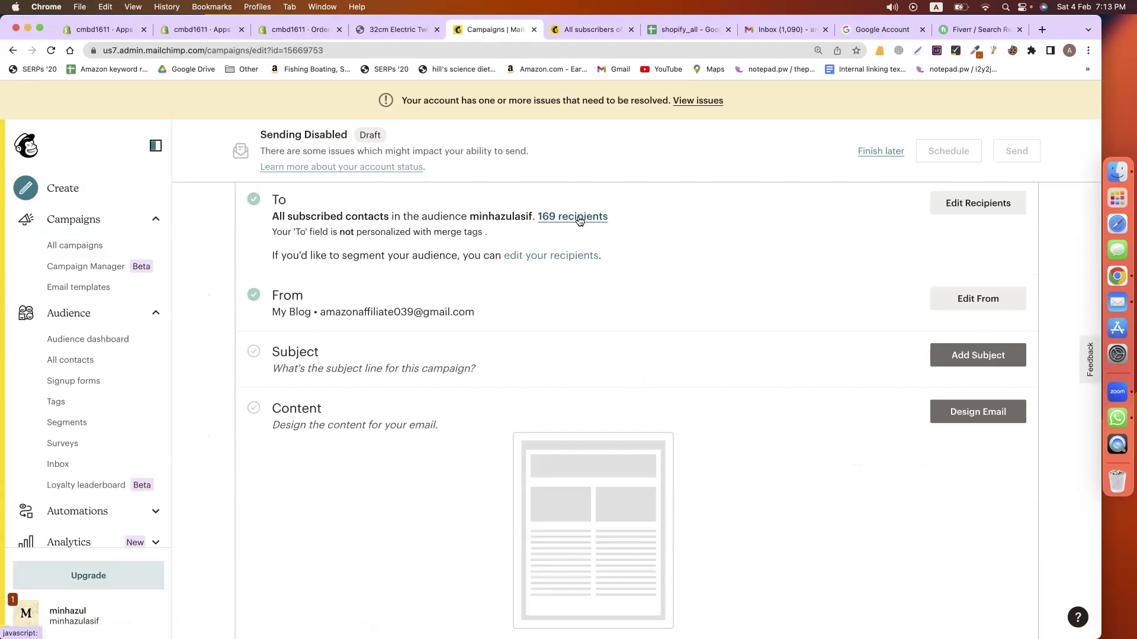
scroll(959, 248, "up", 1)
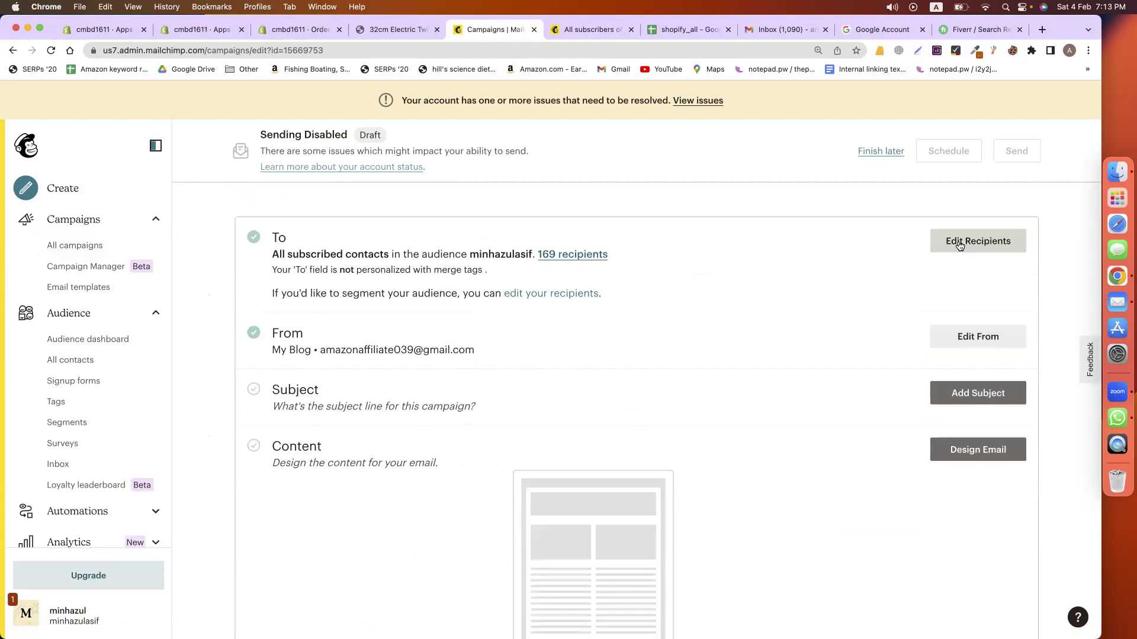
Step: Set the campaign recipients to tag 161 only, reaching 2 contacts, and save
left_click(959, 242)
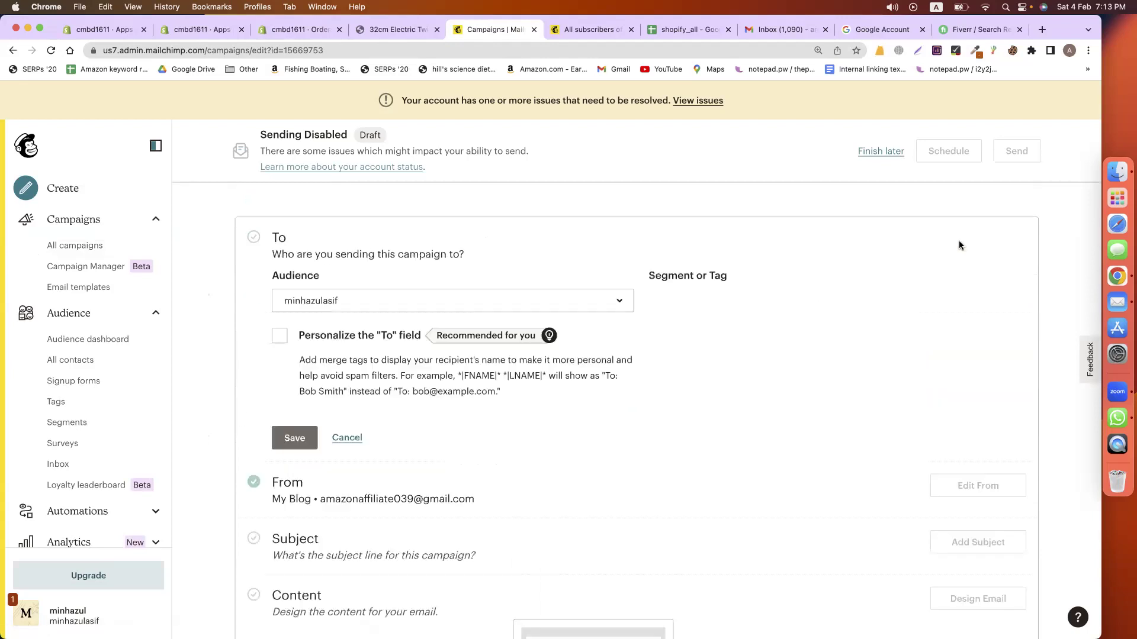
left_click(734, 306)
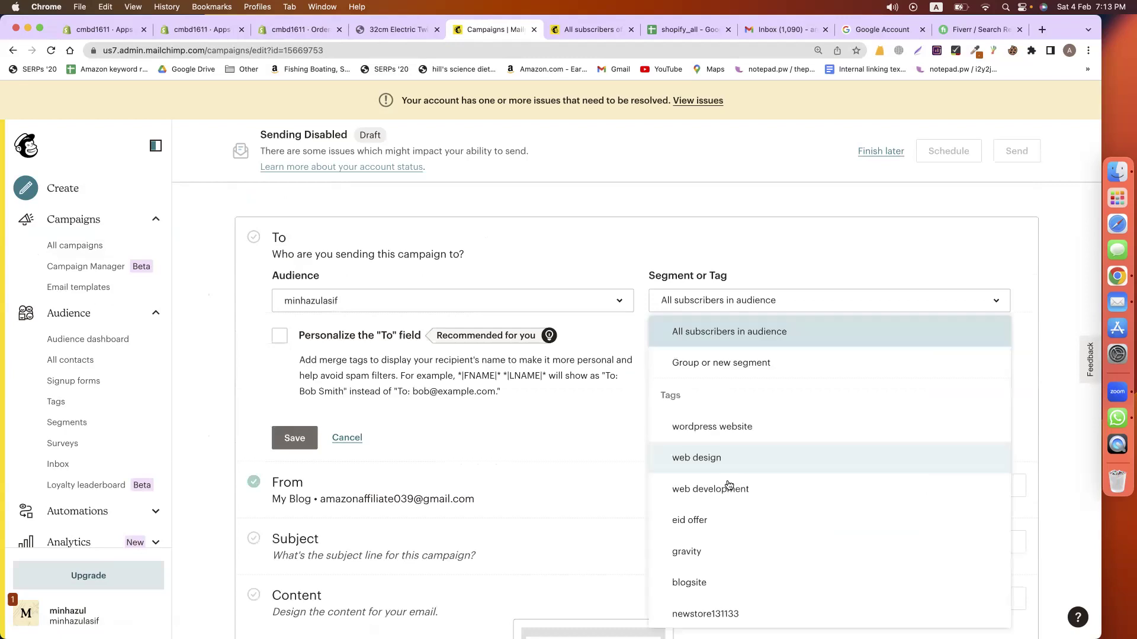
scroll(710, 468, "down", 10)
scroll(693, 454, "down", 1)
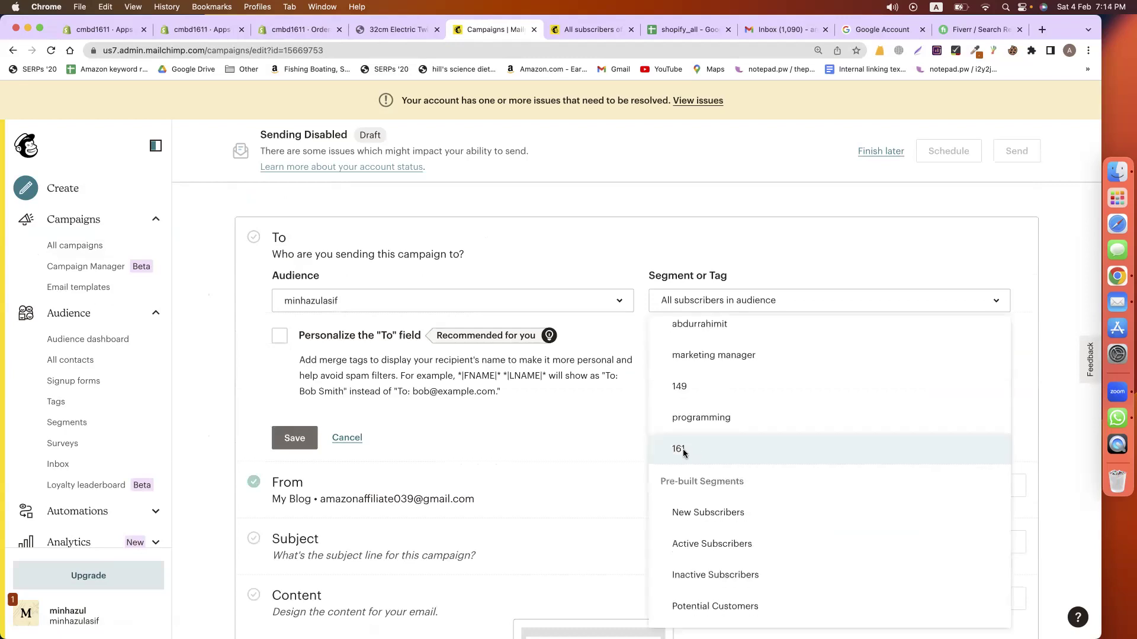
left_click(682, 451)
left_click(307, 438)
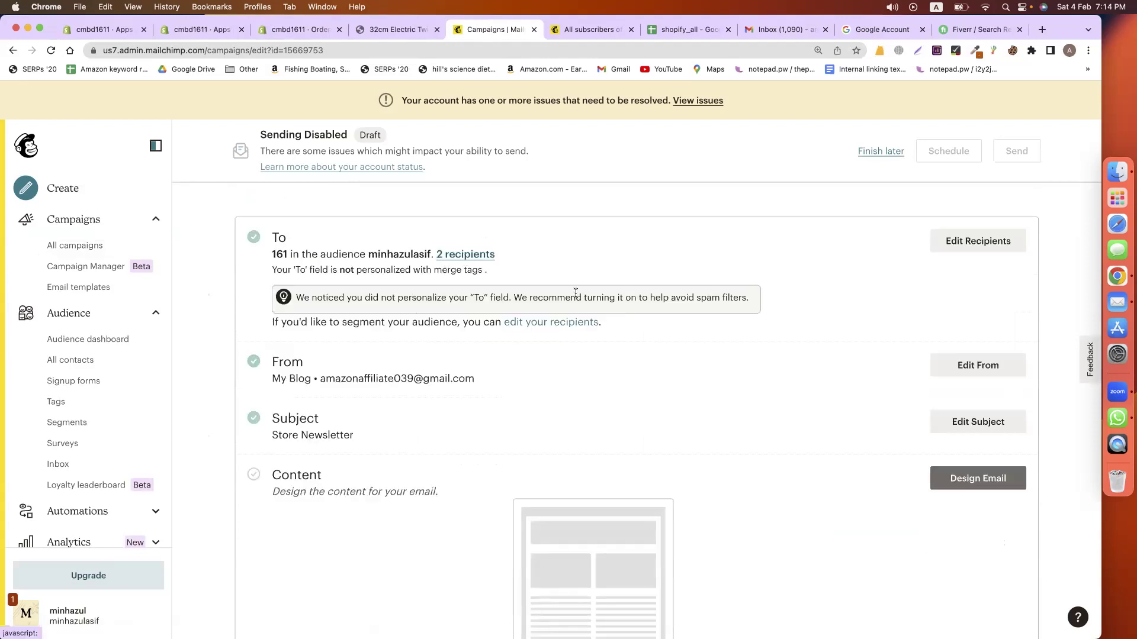
Step: Replace the Store Newsletter subject with 'New Software Tally Prime Launched' and save it
scroll(648, 322, "down", 2)
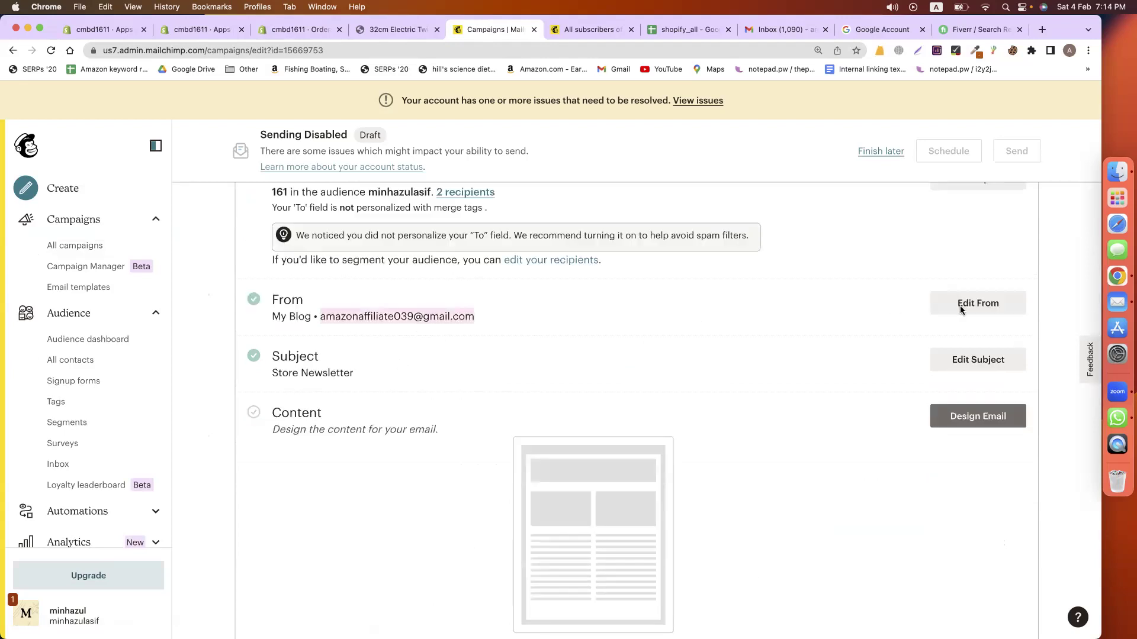
left_click(963, 366)
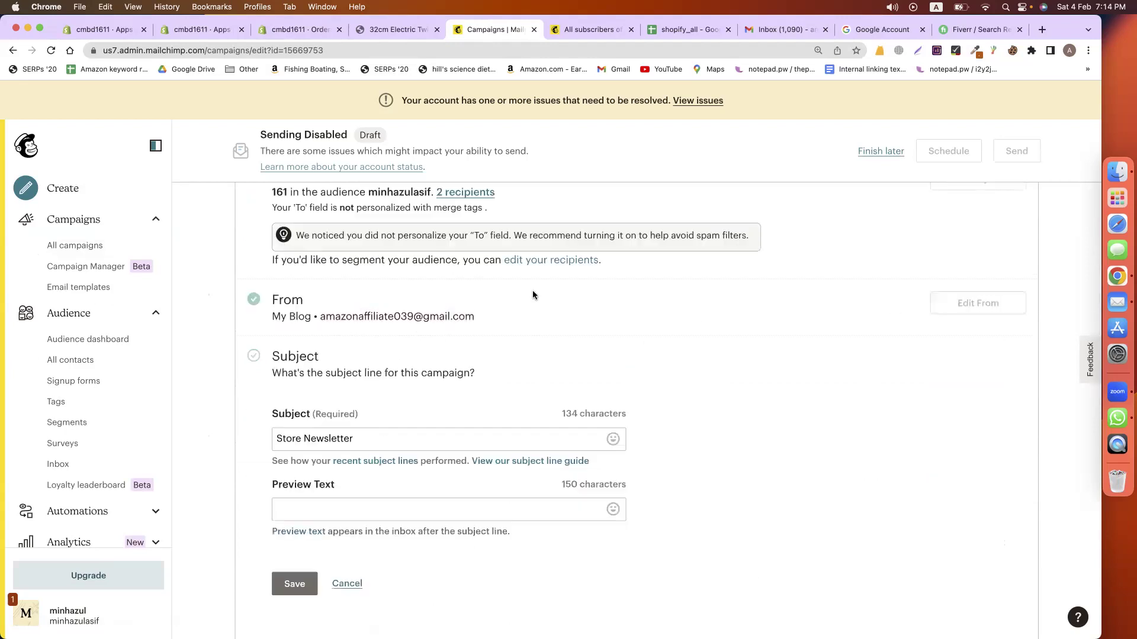
left_click(423, 433)
key("super+a")
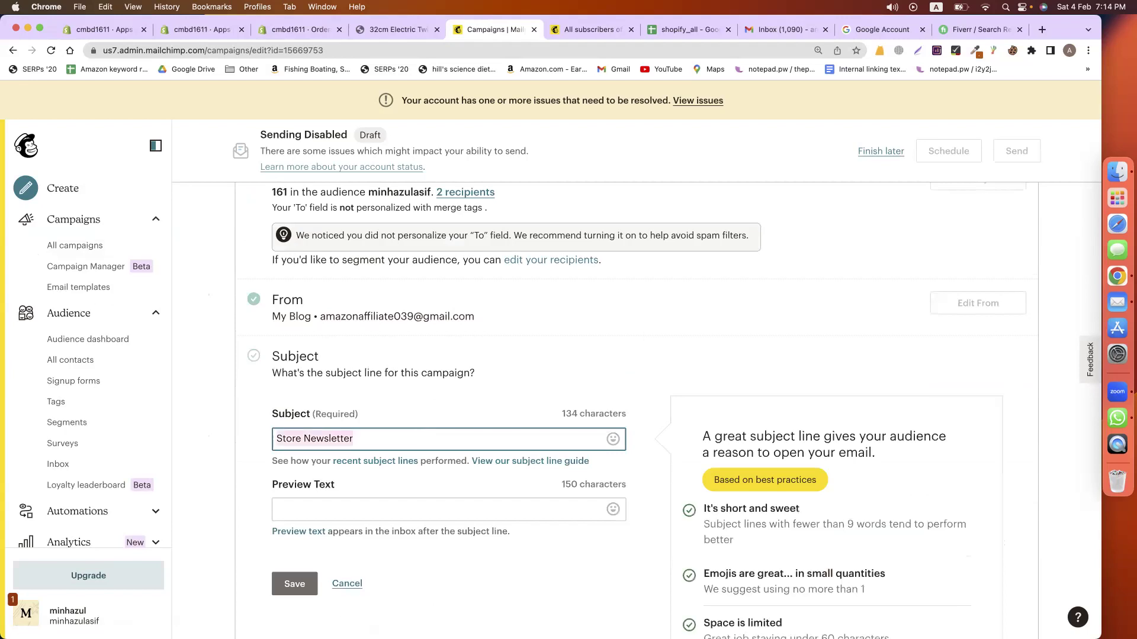
type("New Software Tally Prime Launch")
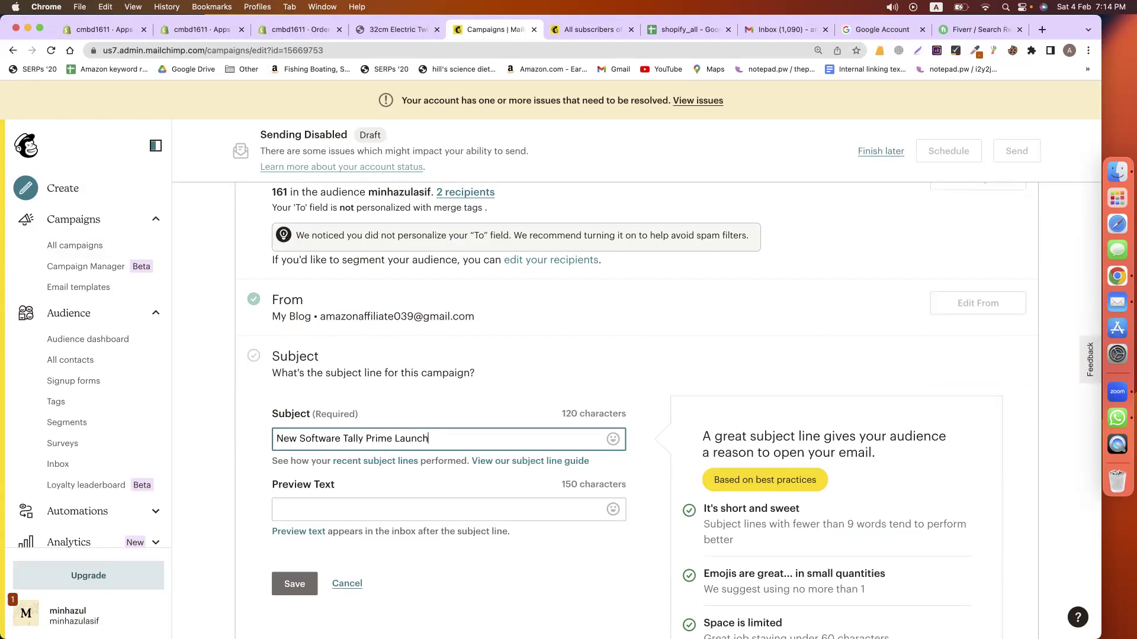
type("ed")
triple_click(370, 445)
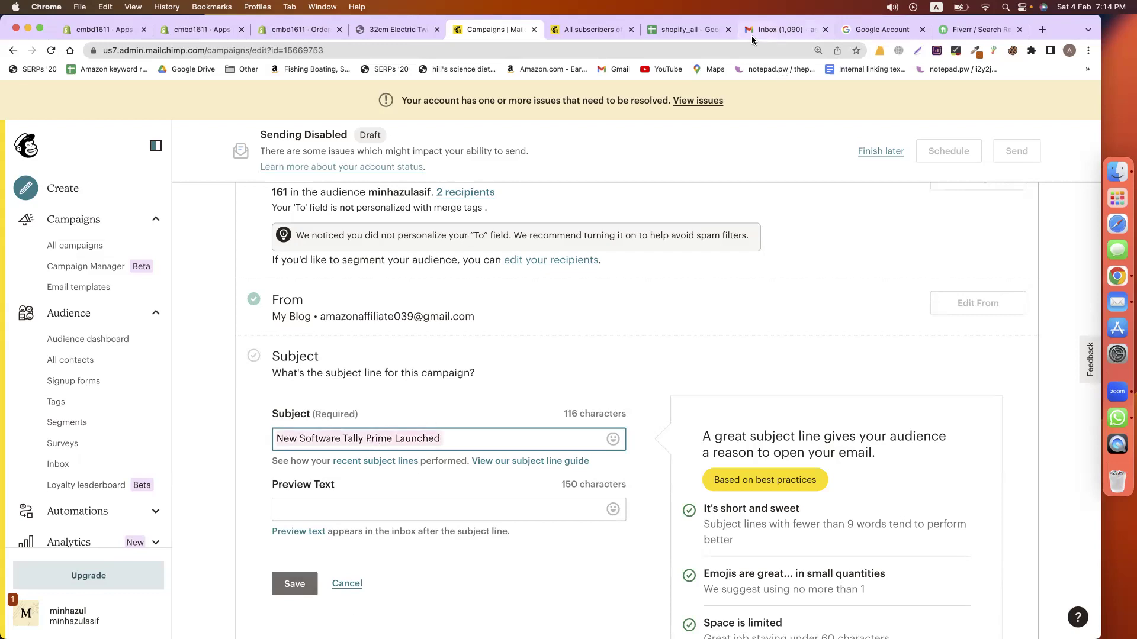
key("super+8")
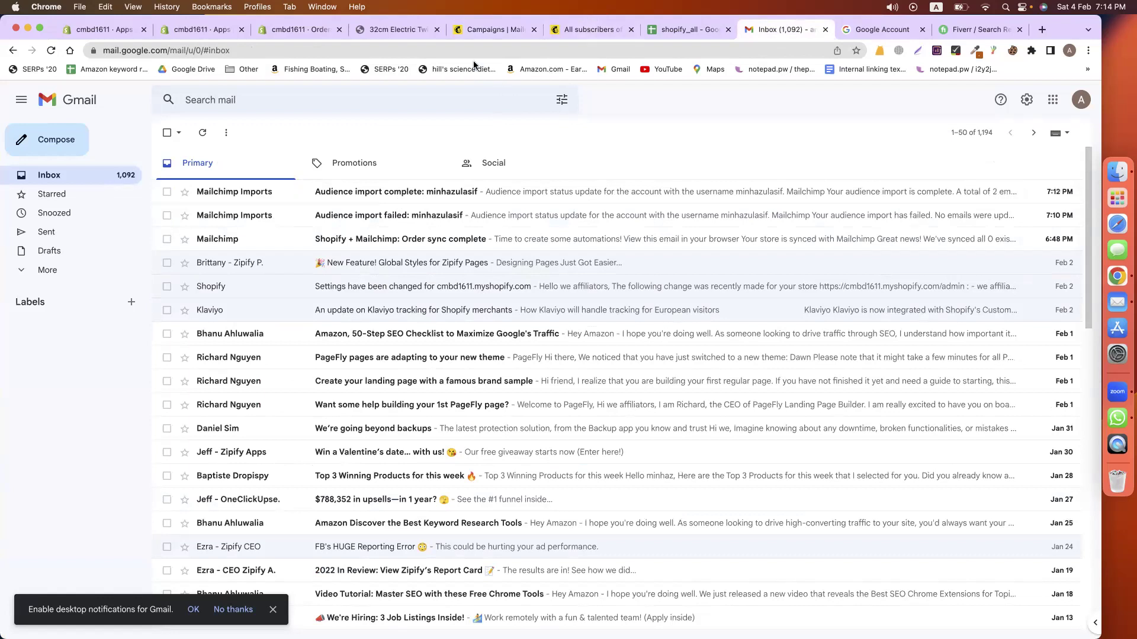
left_click(478, 30)
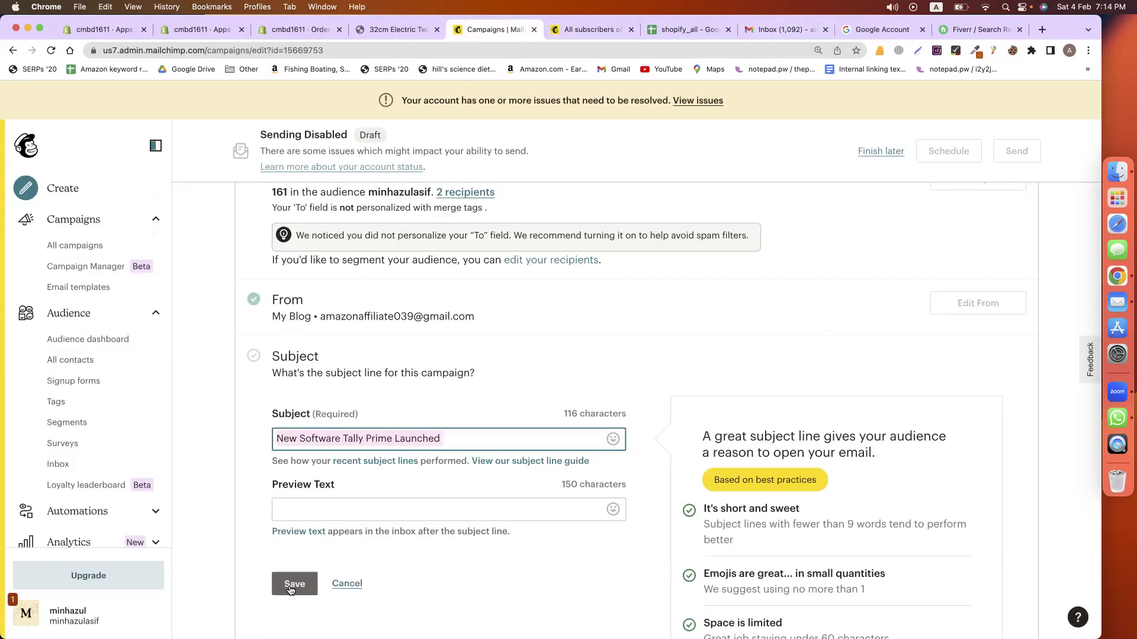
left_click(291, 587)
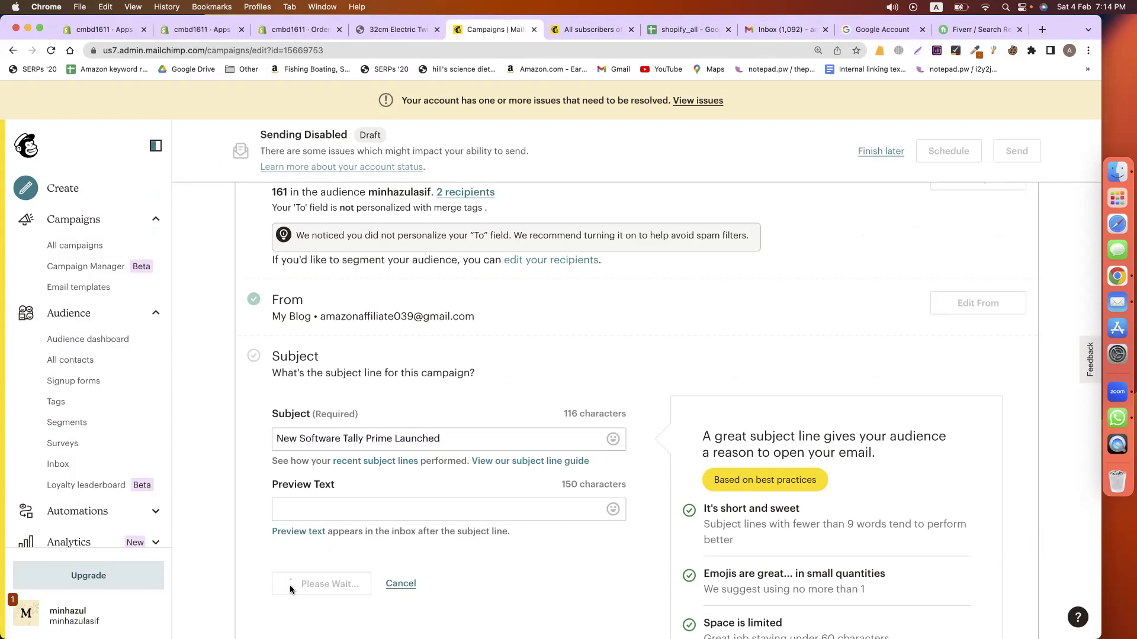
scroll(698, 445, "down", 3)
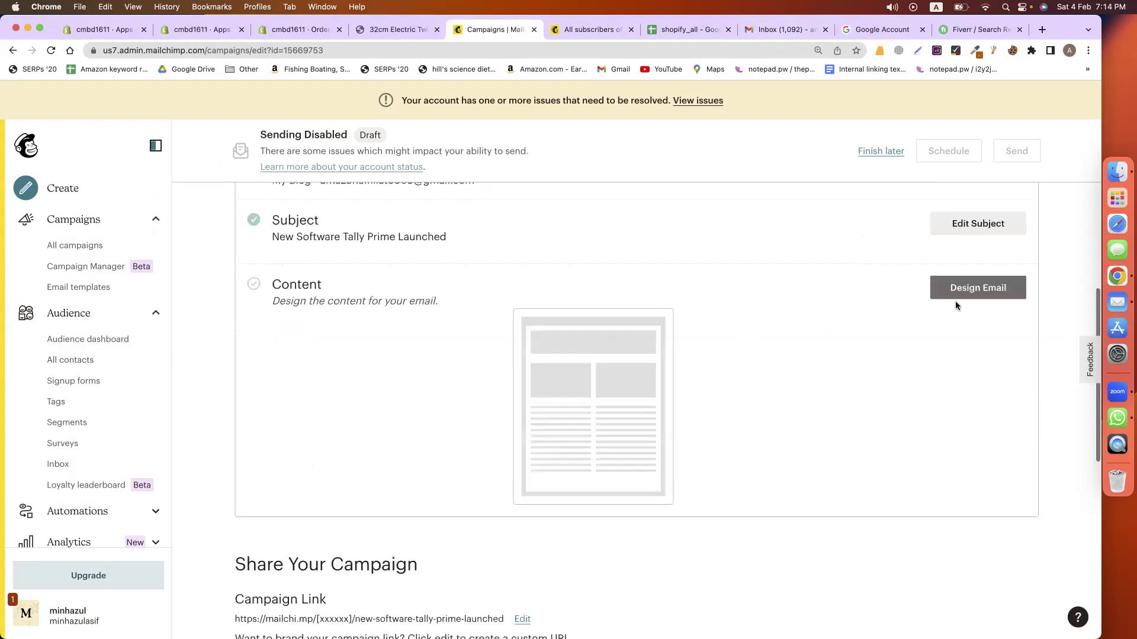
left_click(964, 278)
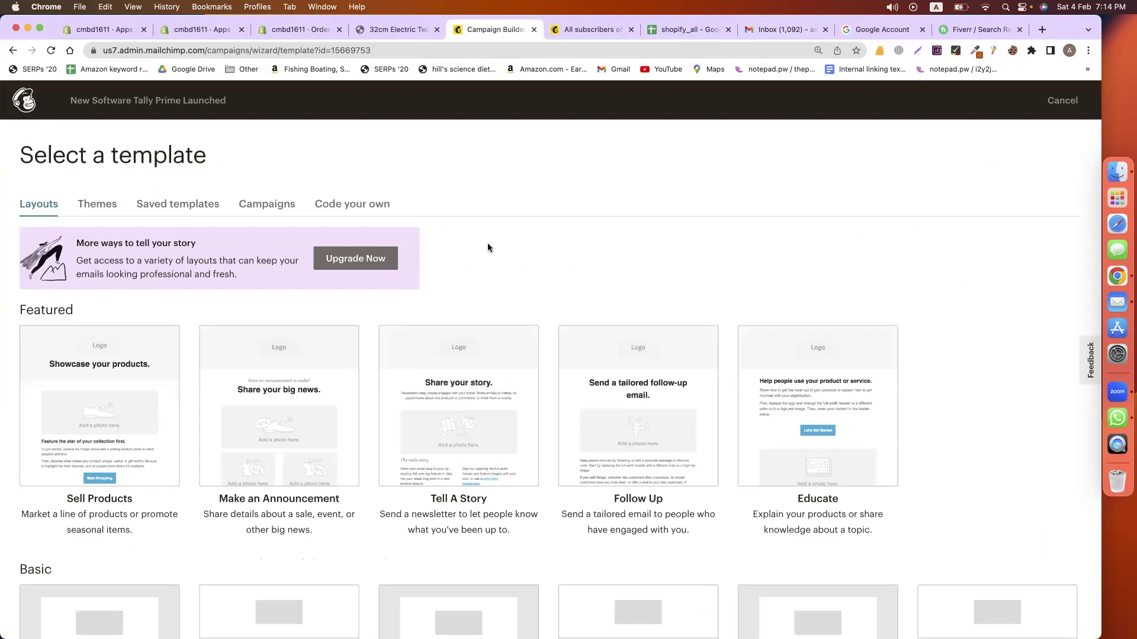
Step: Load the Boutique theme into the campaign editor, then switch to the Gmail inbox tab
left_click(105, 204)
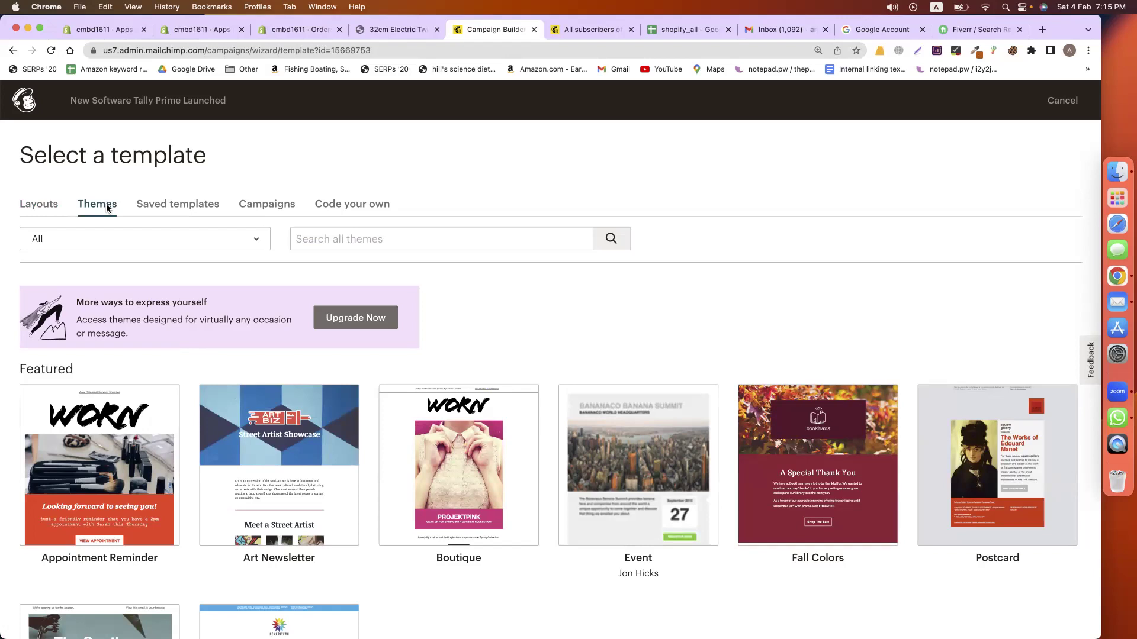
left_click(434, 493)
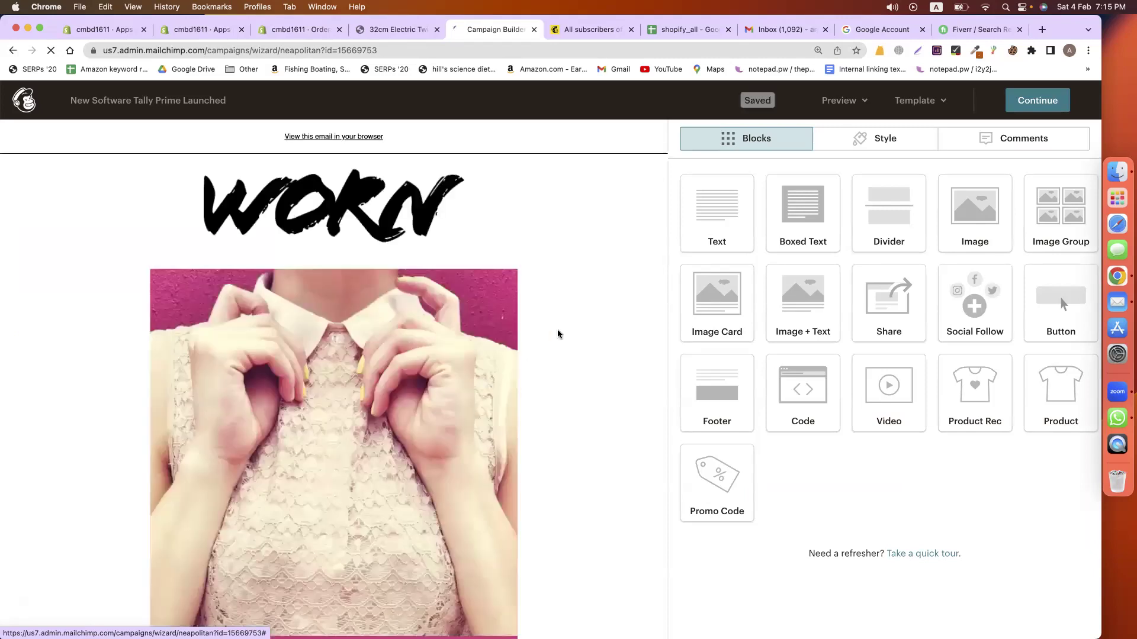
left_click(781, 29)
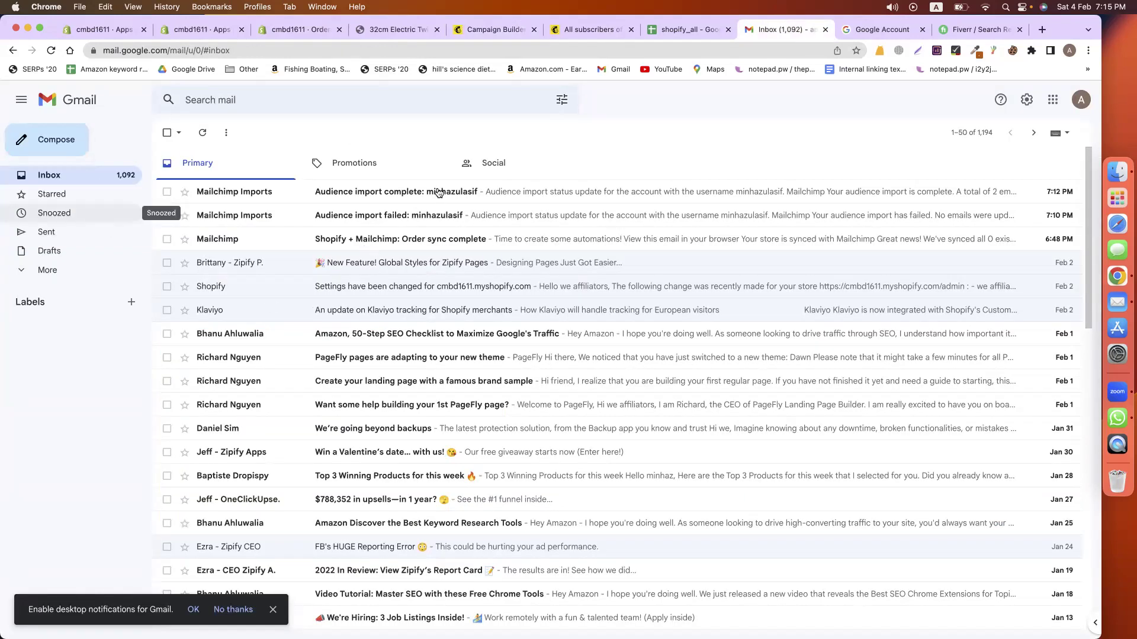
Step: Read the audience import complete, import failed and order sync complete emails
left_click(391, 191)
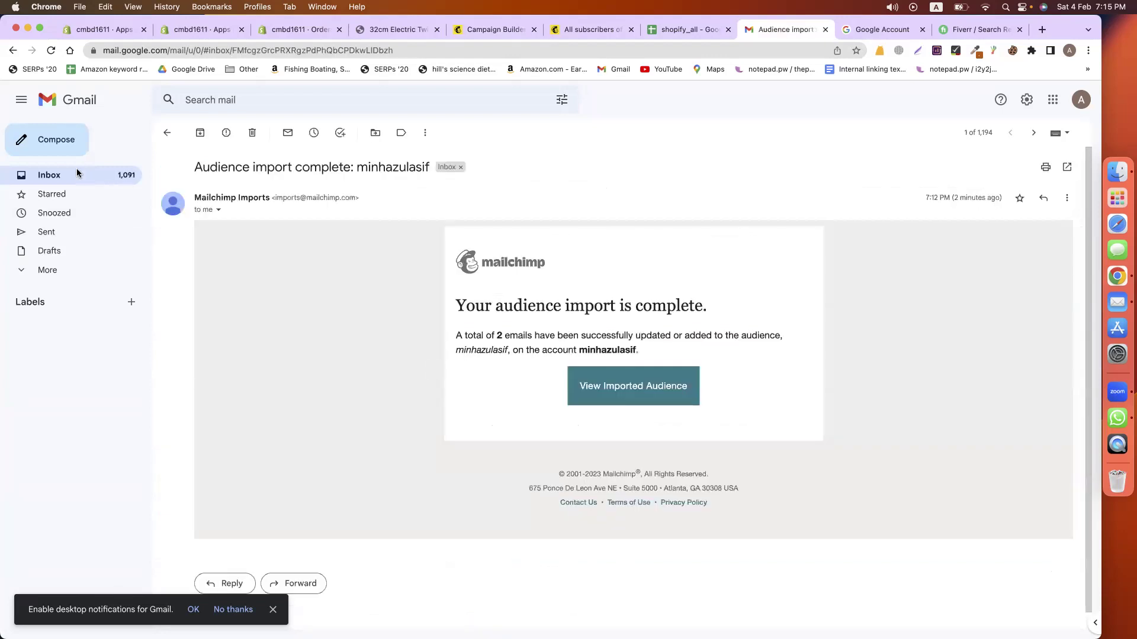
left_click(78, 174)
left_click(523, 224)
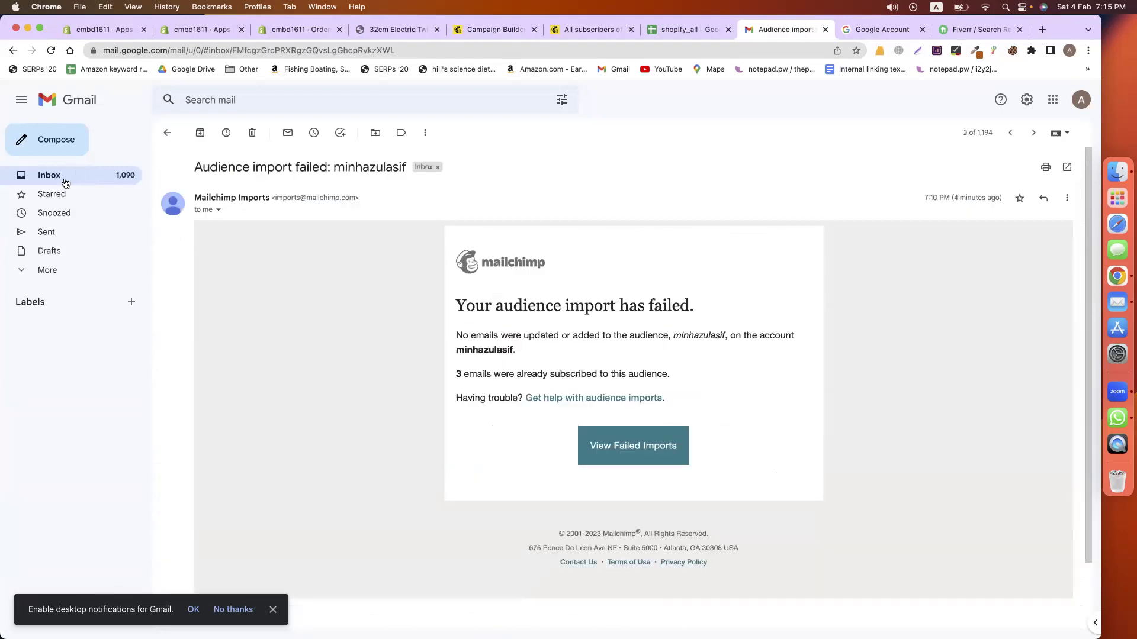
left_click(66, 178)
left_click(432, 243)
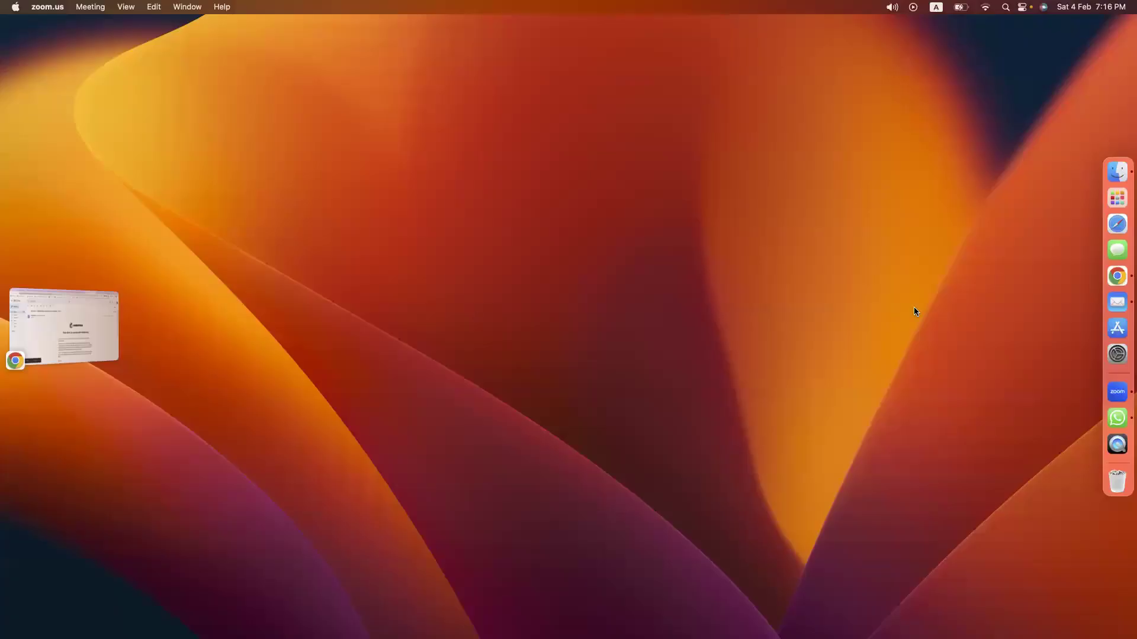
Step: Restore and maximise the Chrome window, then return to the Mailchimp campaign editor
left_click(1042, 577)
left_click(1127, 266)
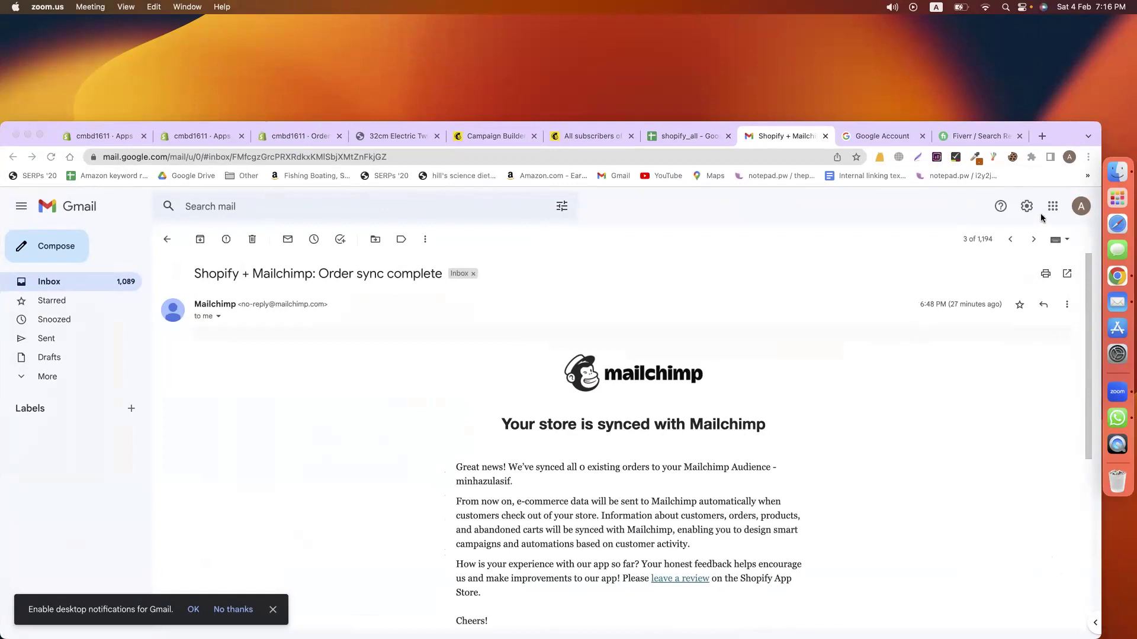
left_click(1061, 137)
double_click(1061, 139)
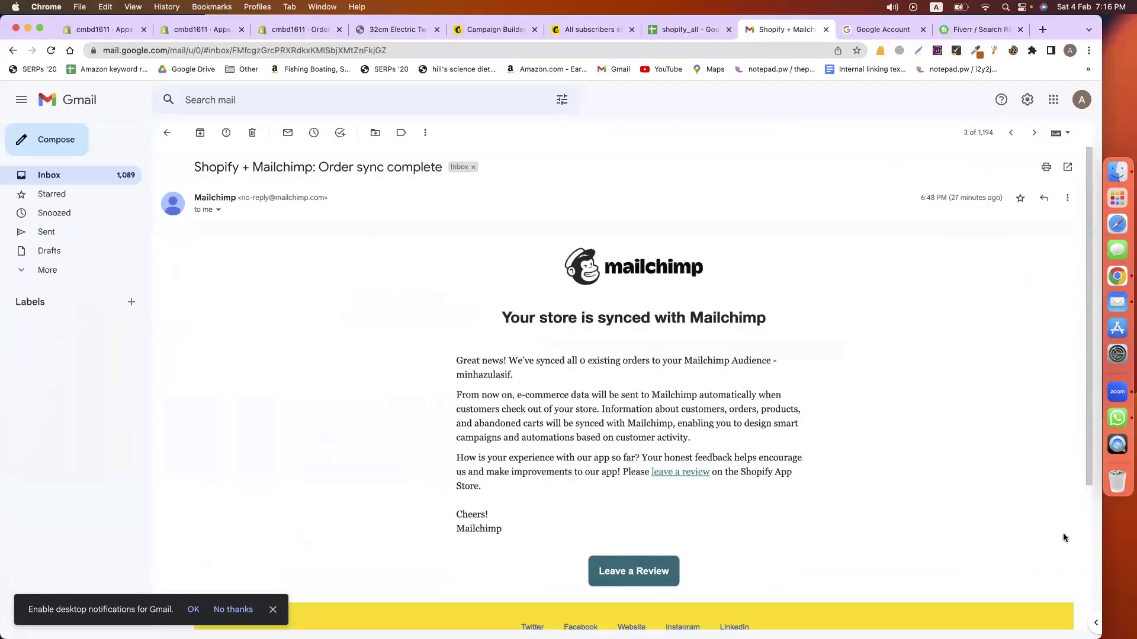
left_click(383, 30)
left_click(492, 31)
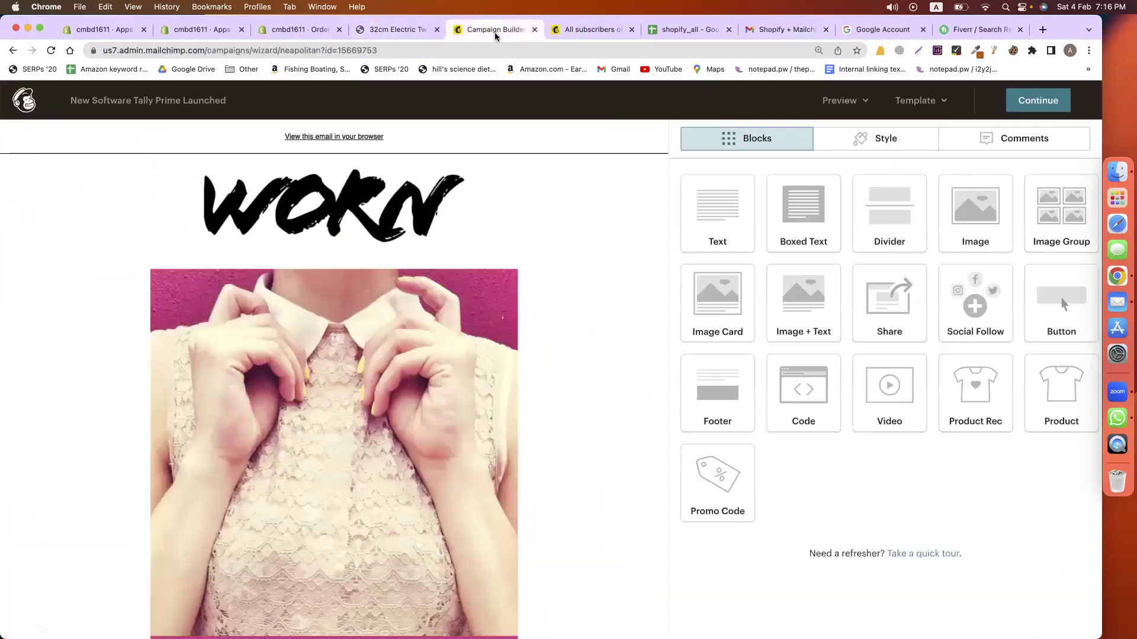
Step: Search Google for tally prime and open the official tallysolutions.com TallyPrime page
left_click(977, 30)
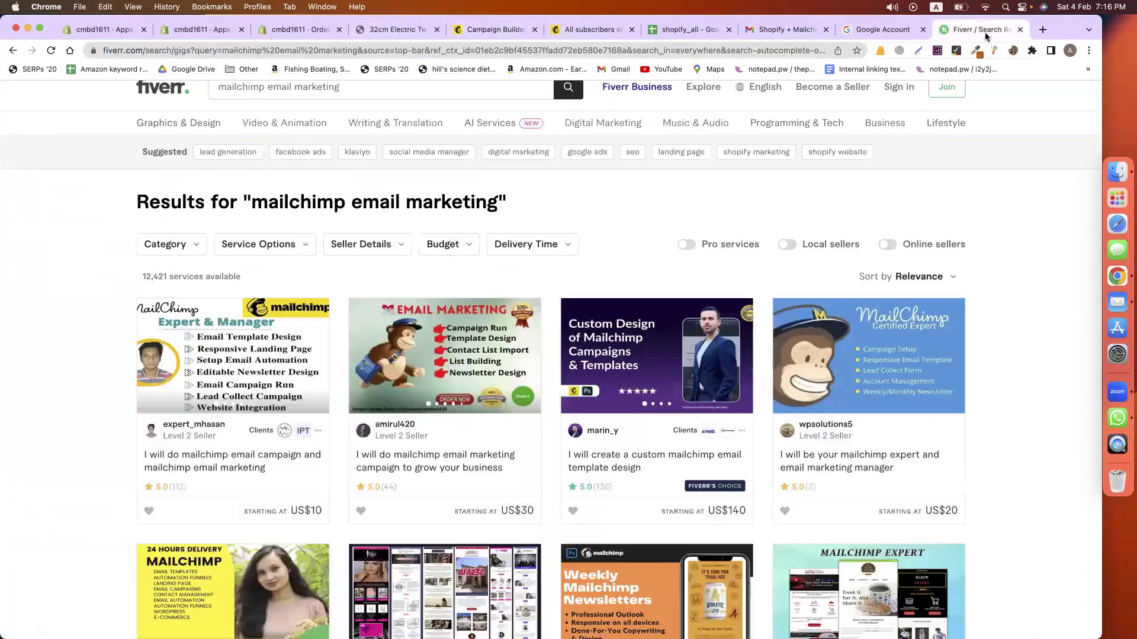
left_click(421, 52)
type("tally")
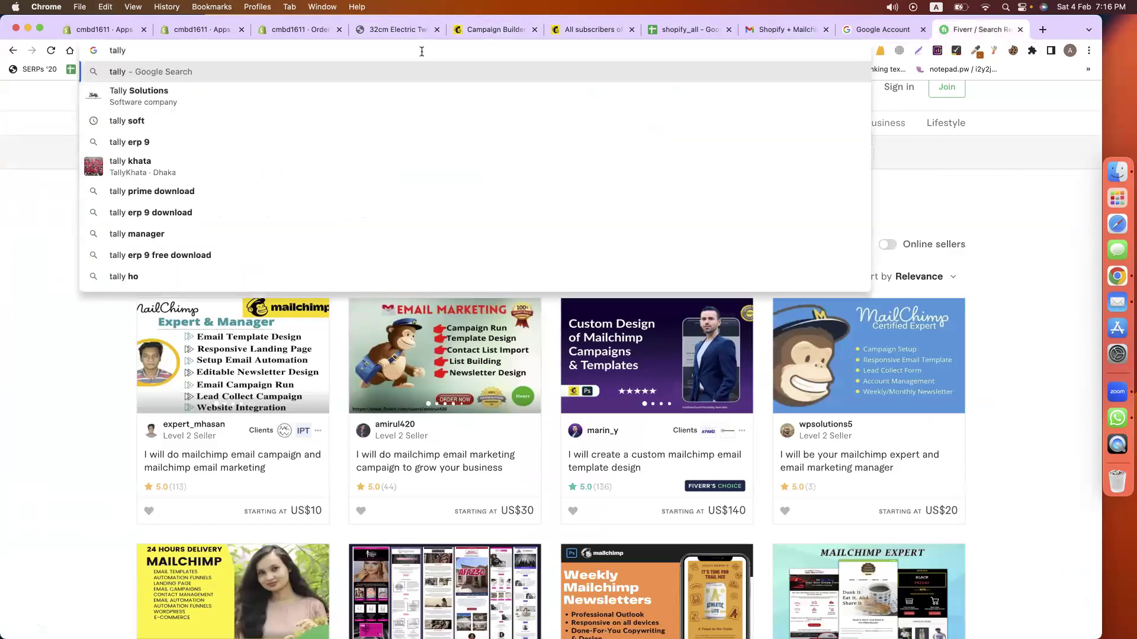
type(" p")
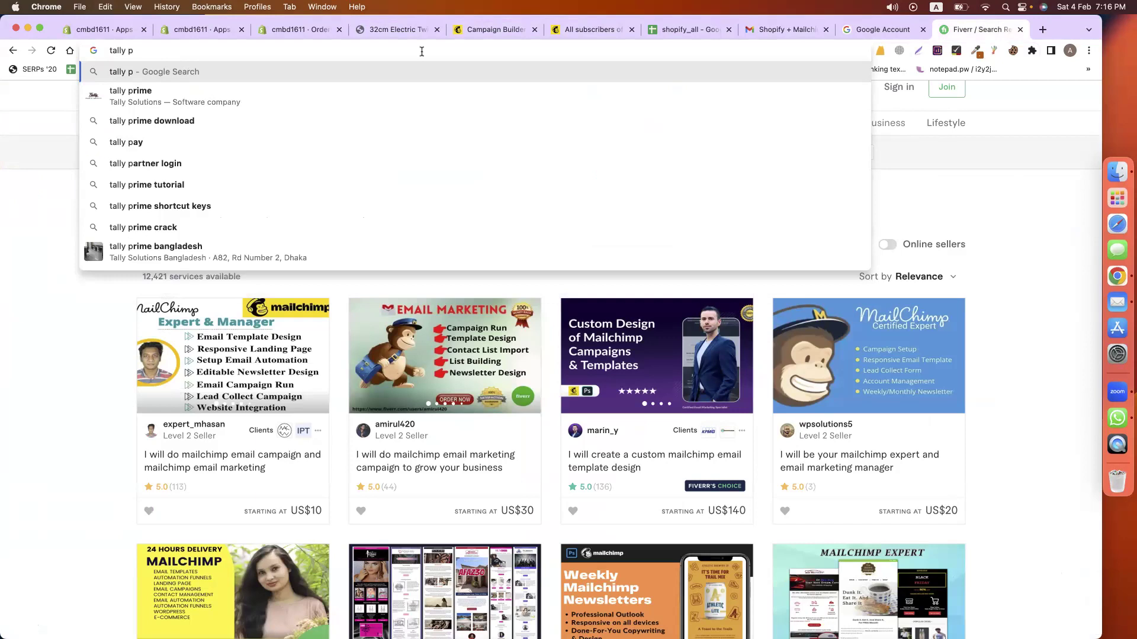
key("Down")
key("Return")
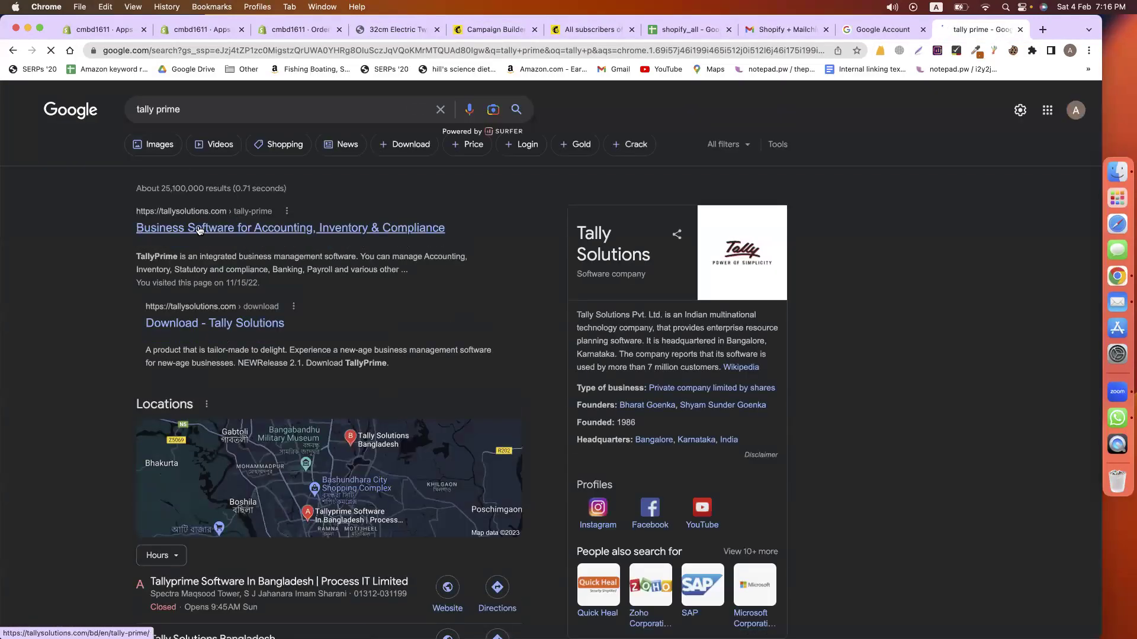
left_click(199, 230)
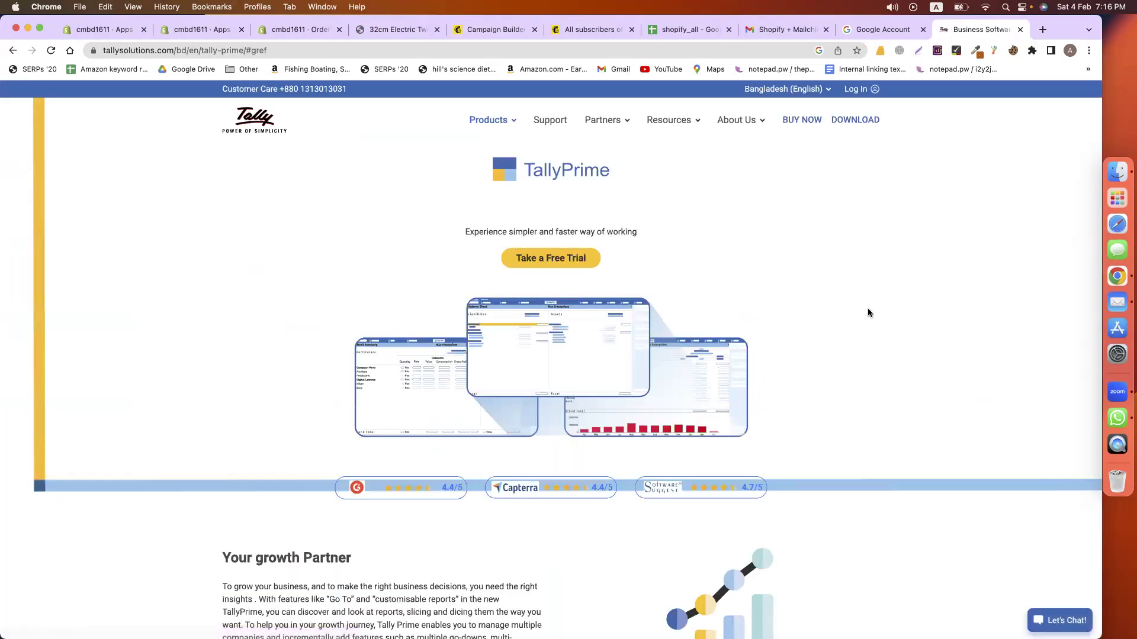
scroll(868, 309, "down", 4)
scroll(868, 313, "up", 4)
Step: Move the TallyPrime tab beside Campaign Builder and scroll through the product page
left_click_drag(978, 33, 612, 48)
left_click(499, 29)
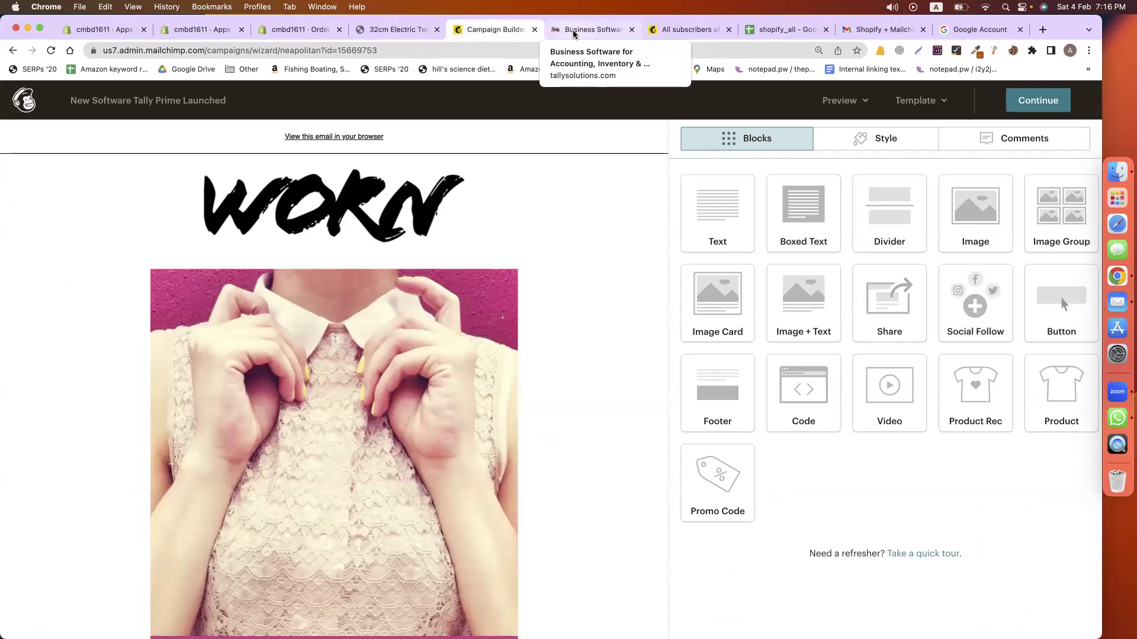
left_click(573, 33)
scroll(727, 331, "down", 5)
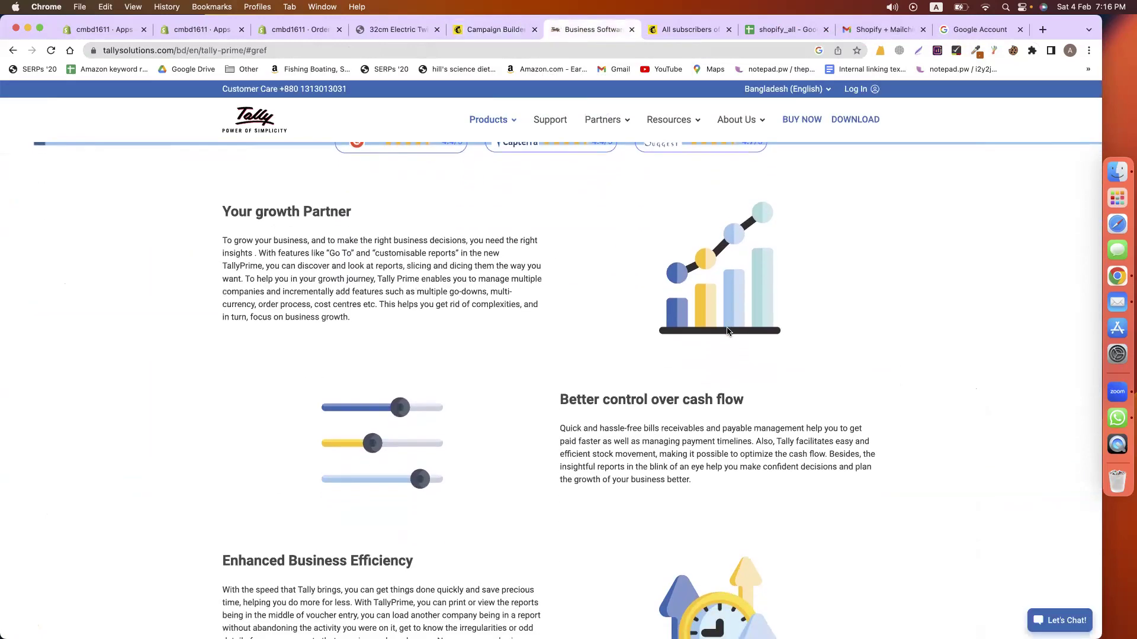
scroll(727, 331, "down", 20)
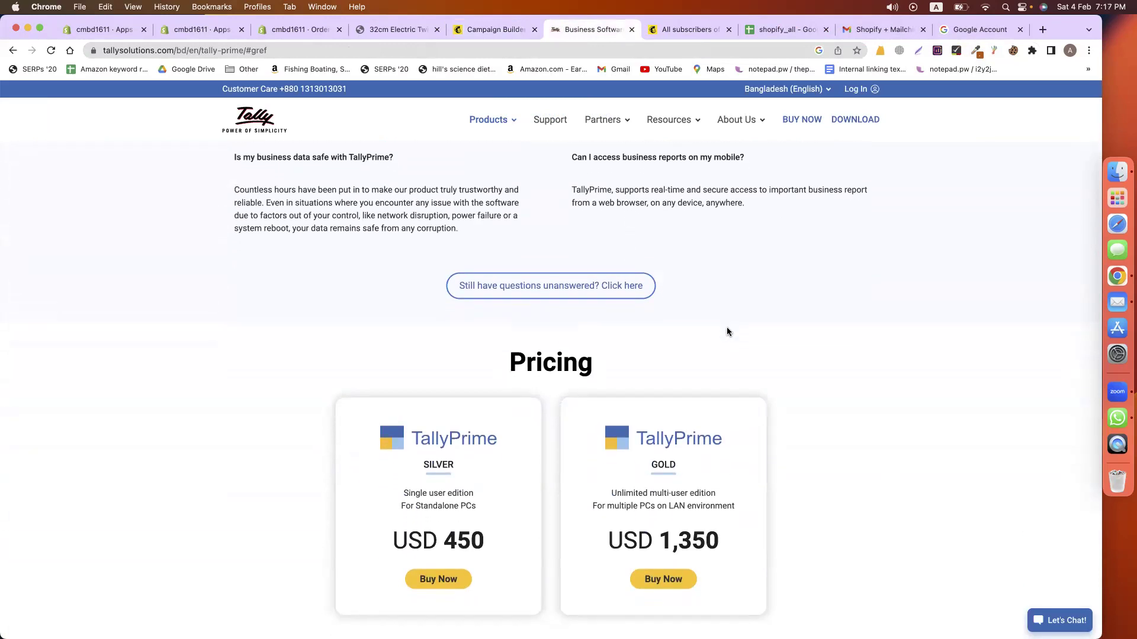
Step: Replace the WORN header logo with the TallyPrime image from Content studio
left_click(499, 27)
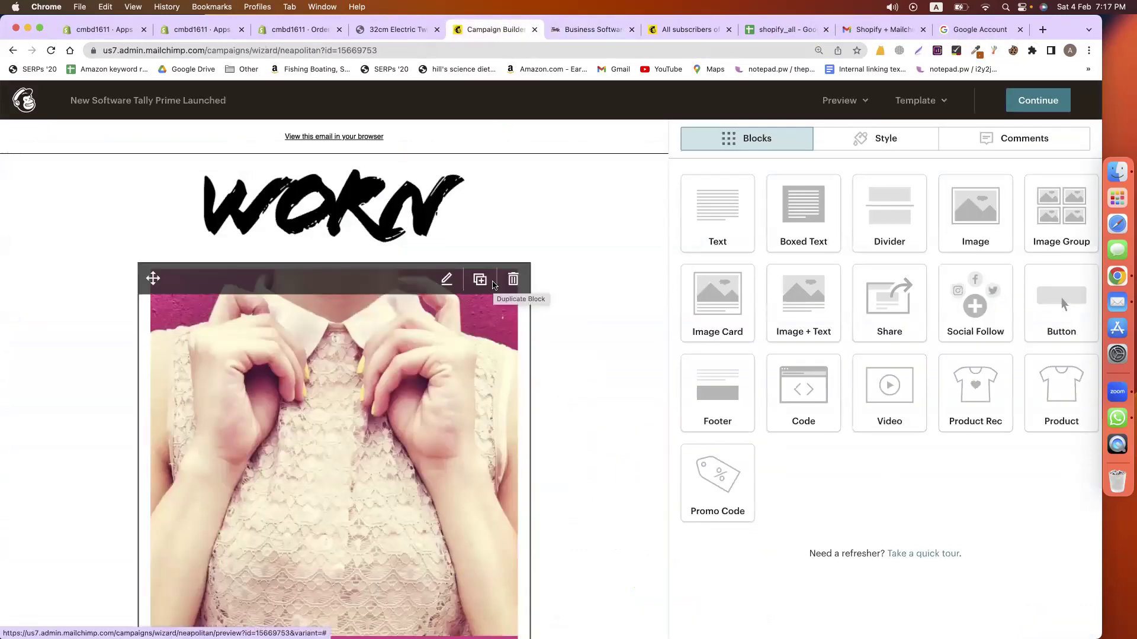
left_click(443, 177)
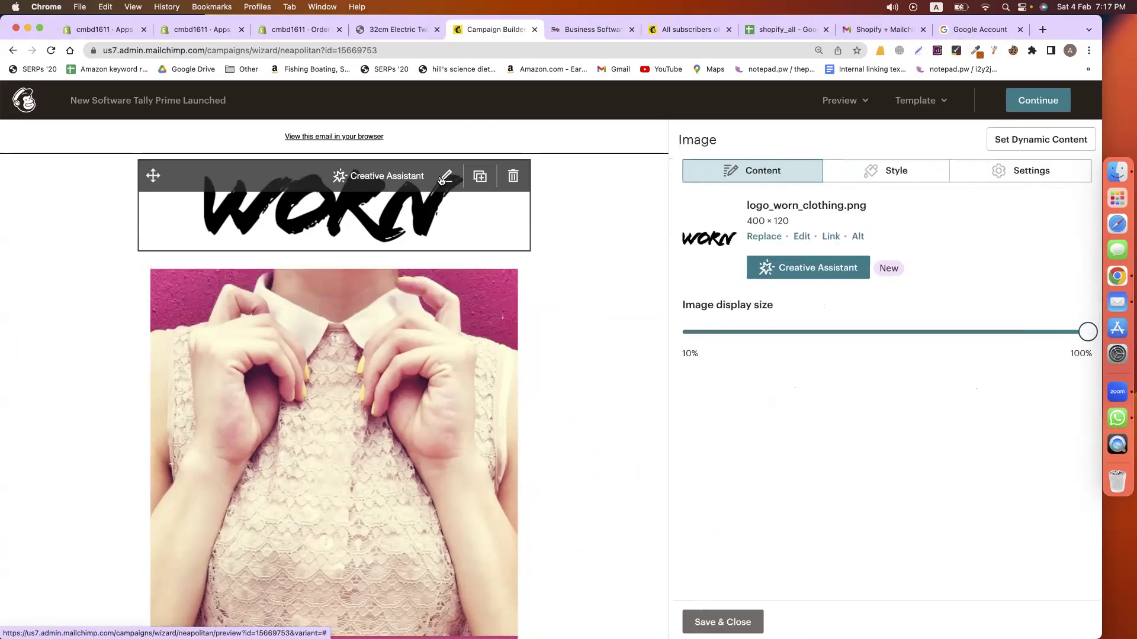
left_click(768, 237)
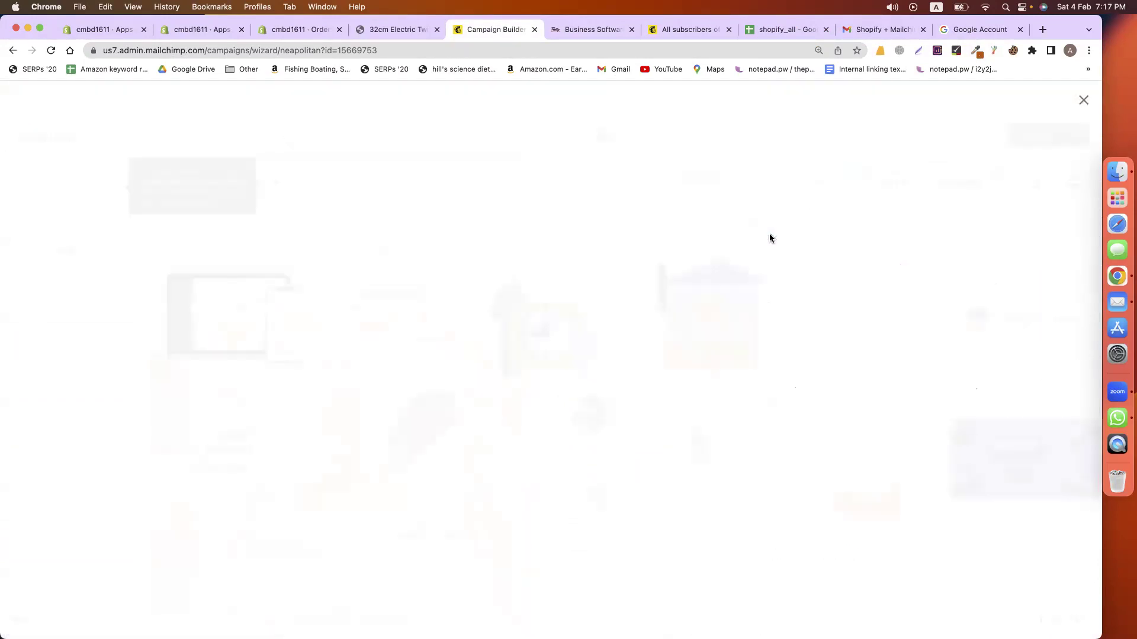
left_click(1028, 335)
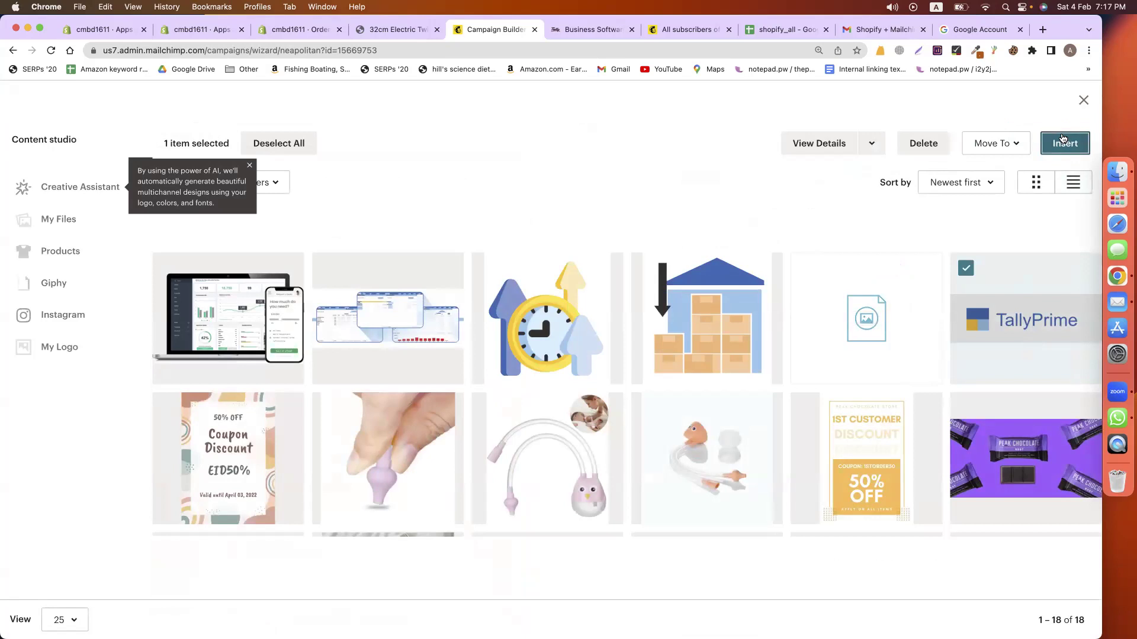
left_click(1064, 143)
scroll(408, 435, "down", 3)
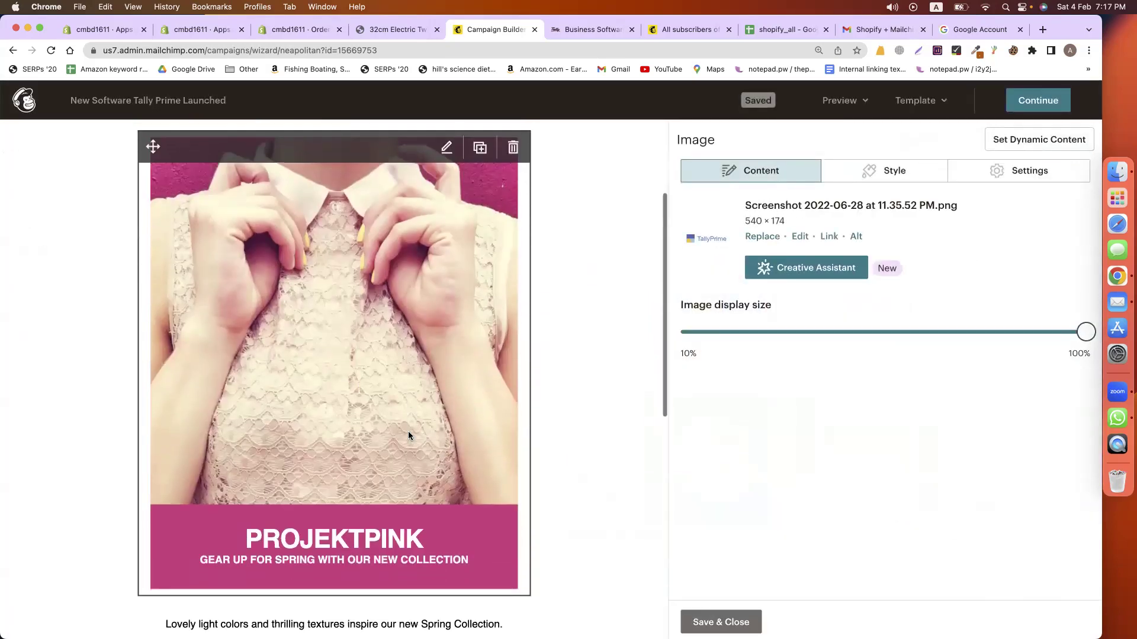
Step: Compare against the TallyPrime product page, then select the PROJEKTPINK image card for editing
left_click(574, 35)
scroll(366, 428, "up", 15)
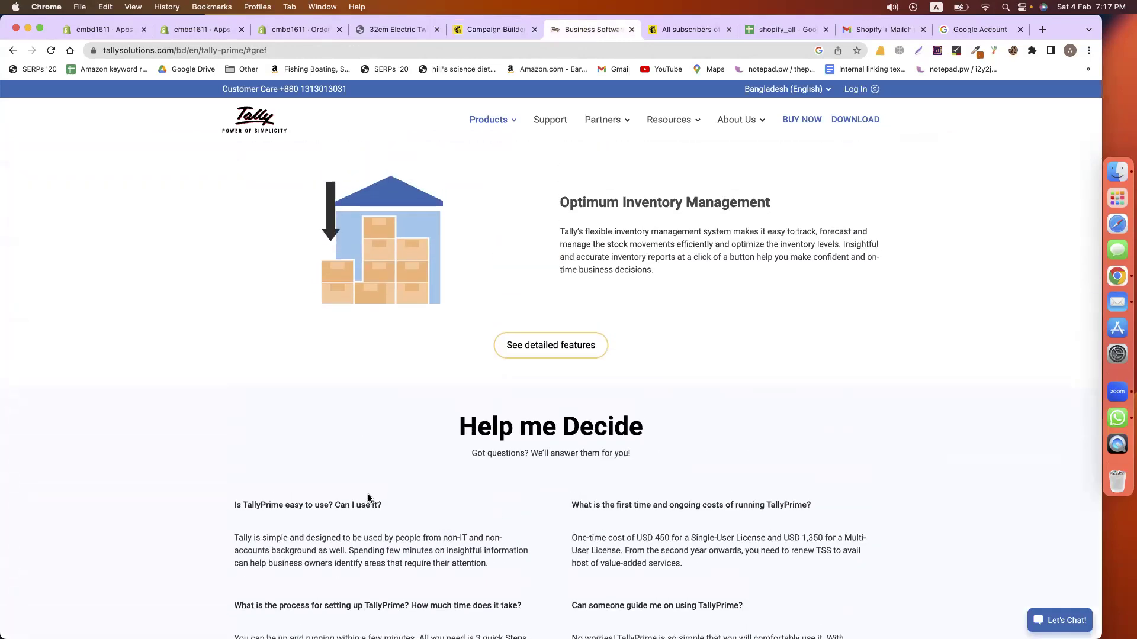
scroll(368, 497, "up", 3)
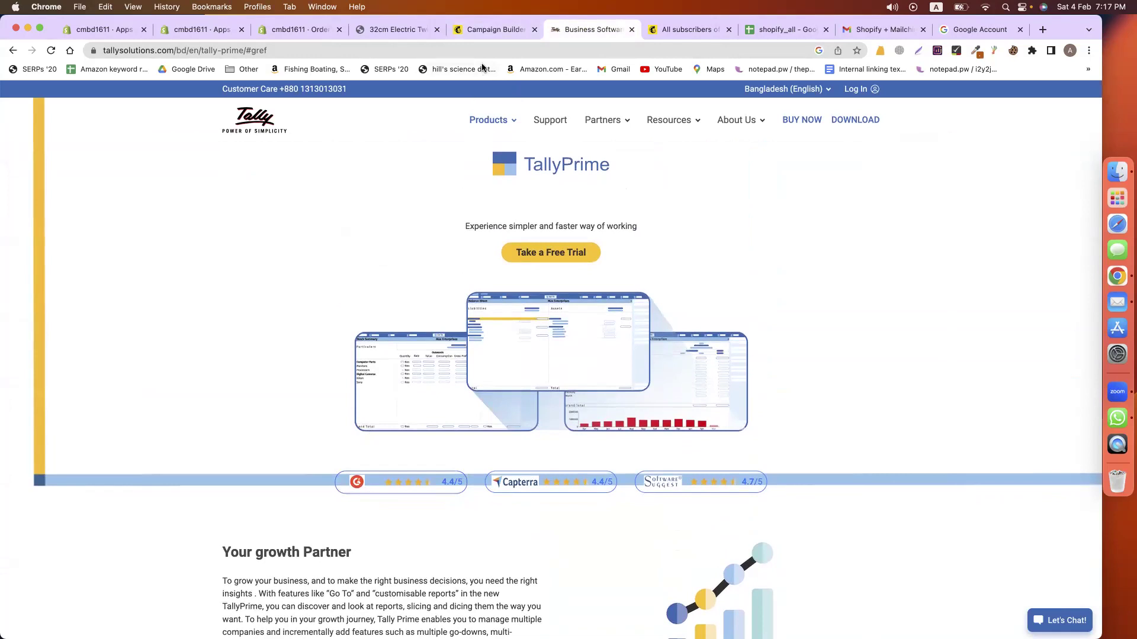
left_click(479, 31)
left_click(594, 29)
left_click(503, 30)
scroll(439, 296, "up", 2)
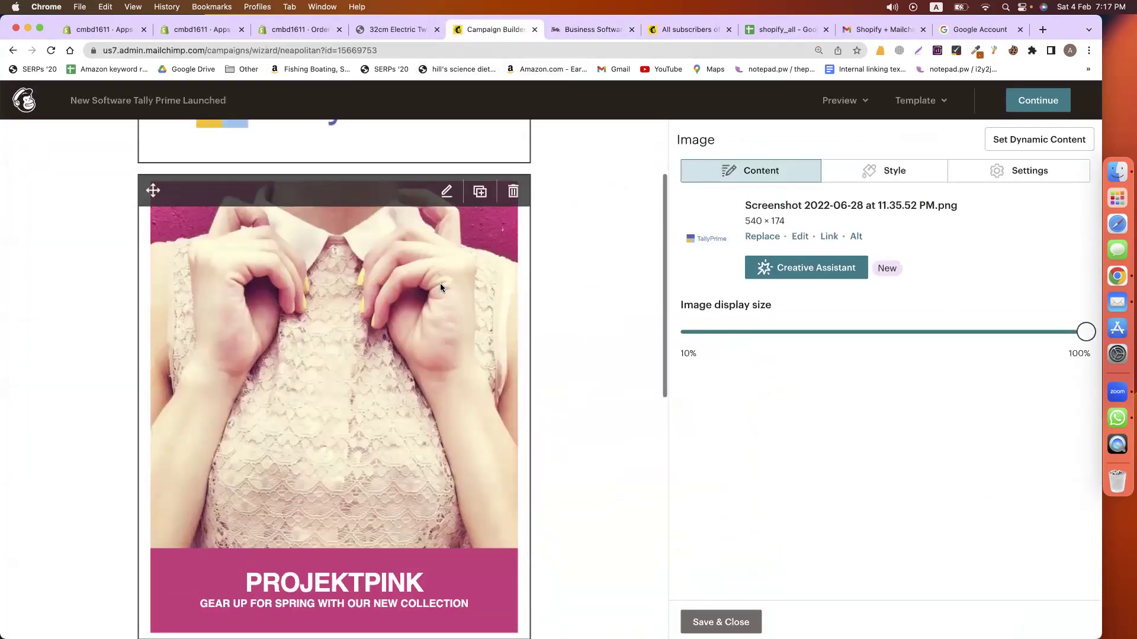
left_click(444, 193)
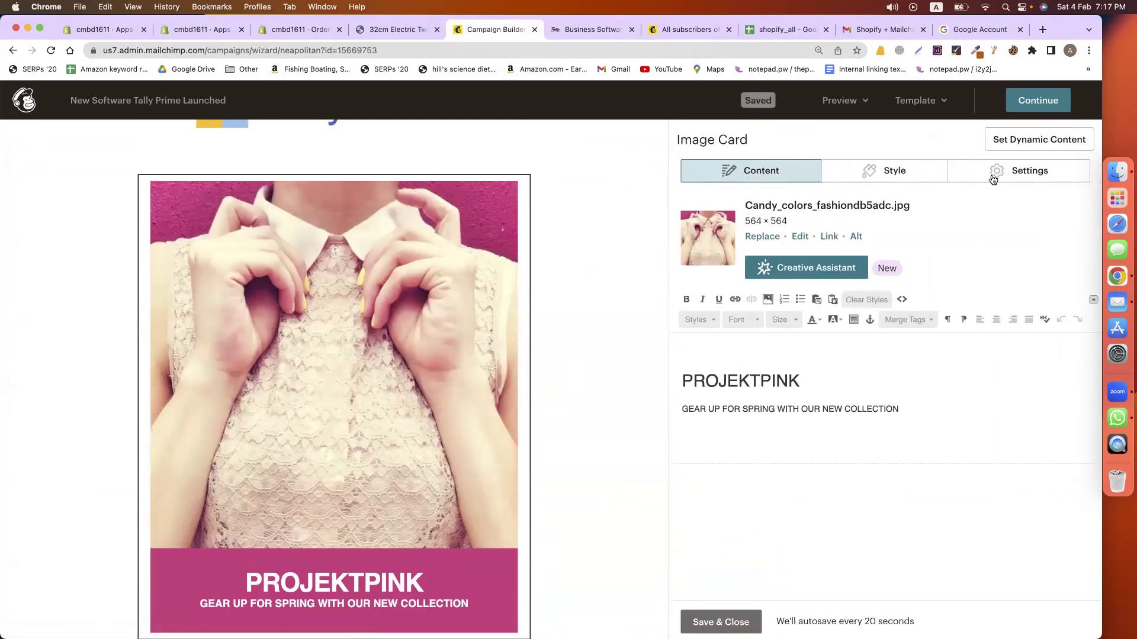
Step: Sample the light blue #8FC4E9 from the TallyPrime site's stripe with the colour-picker extension
left_click(909, 177)
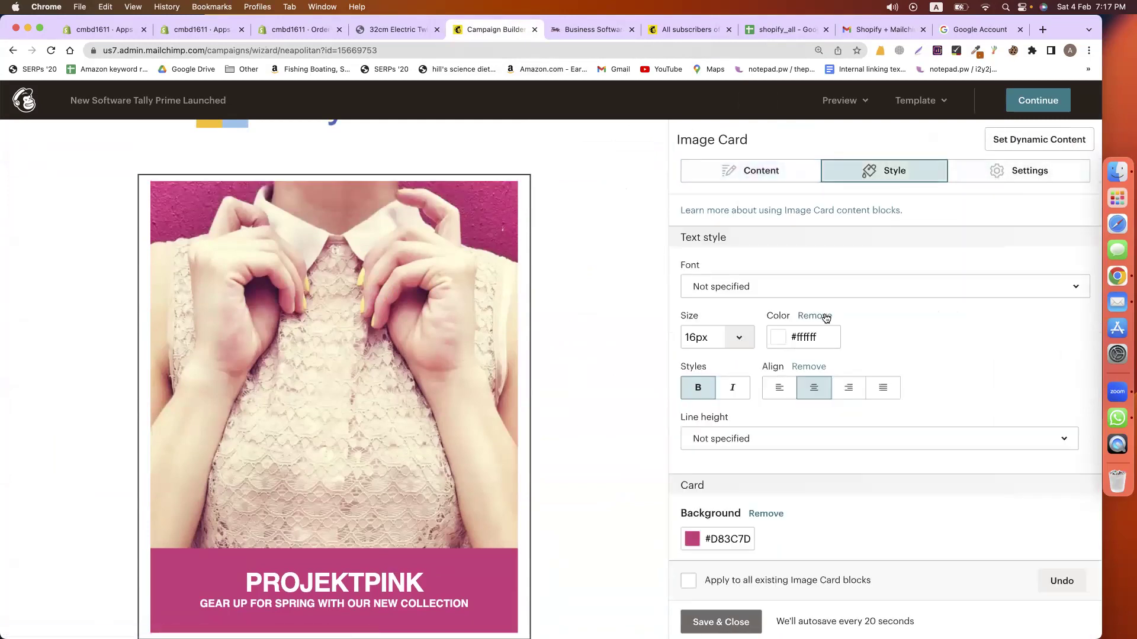
scroll(825, 317, "down", 3)
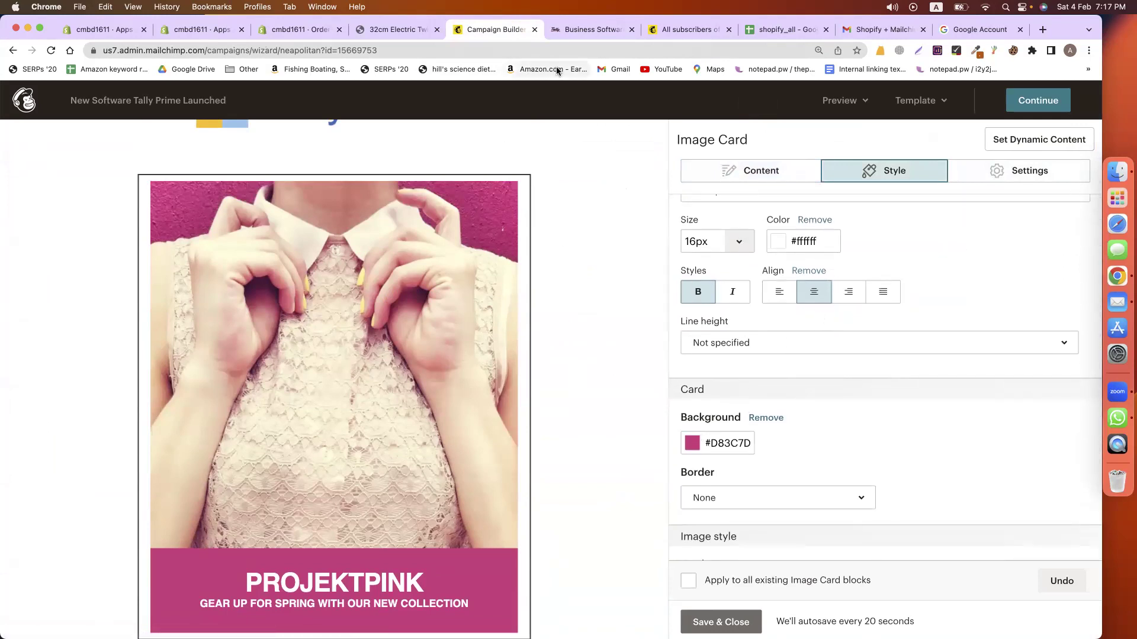
left_click(565, 29)
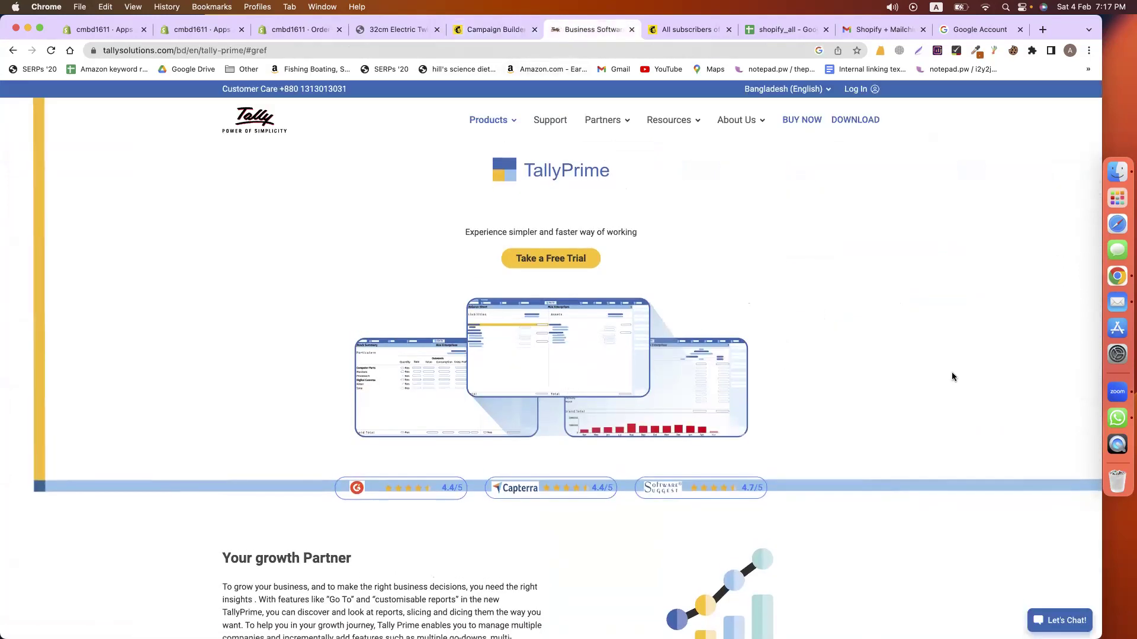
scroll(951, 372, "down", 6)
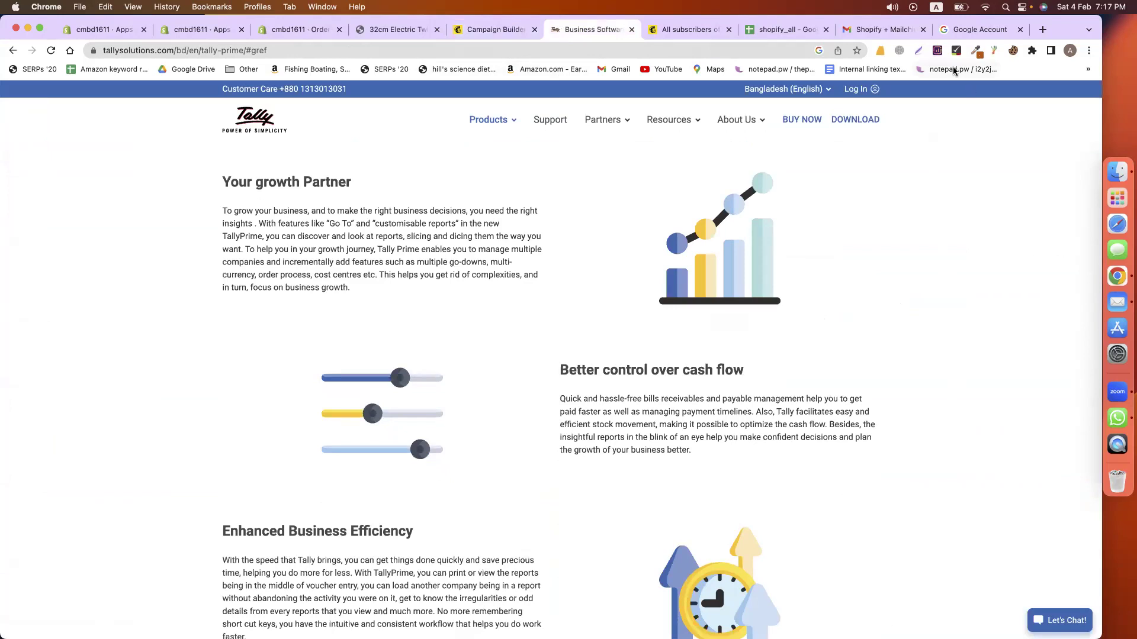
left_click(975, 50)
left_click(925, 67)
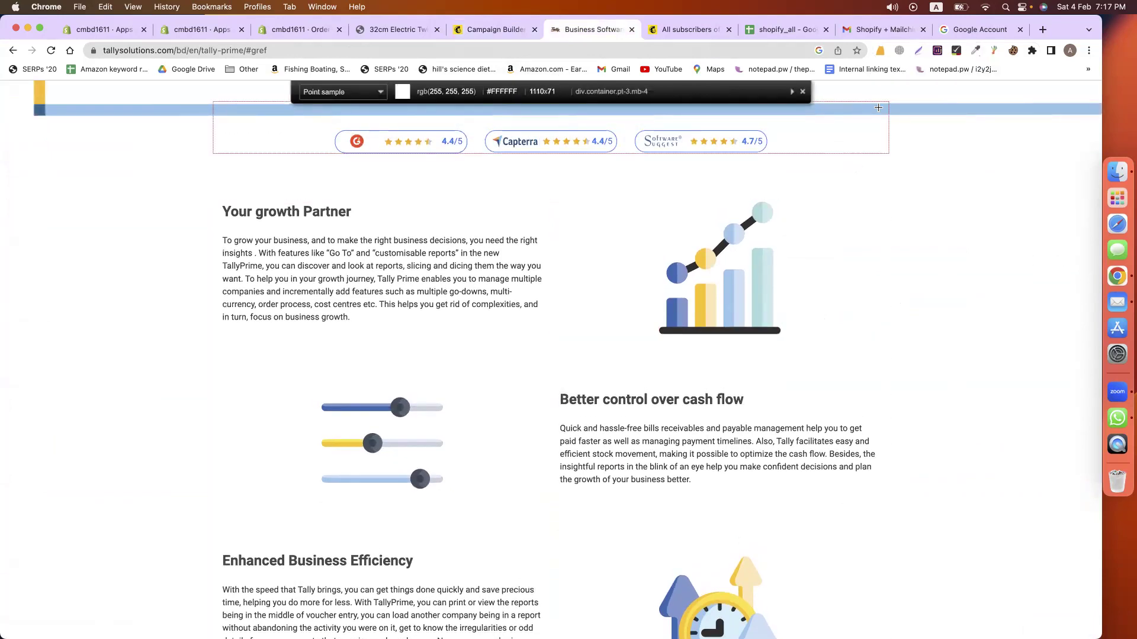
left_click(868, 110)
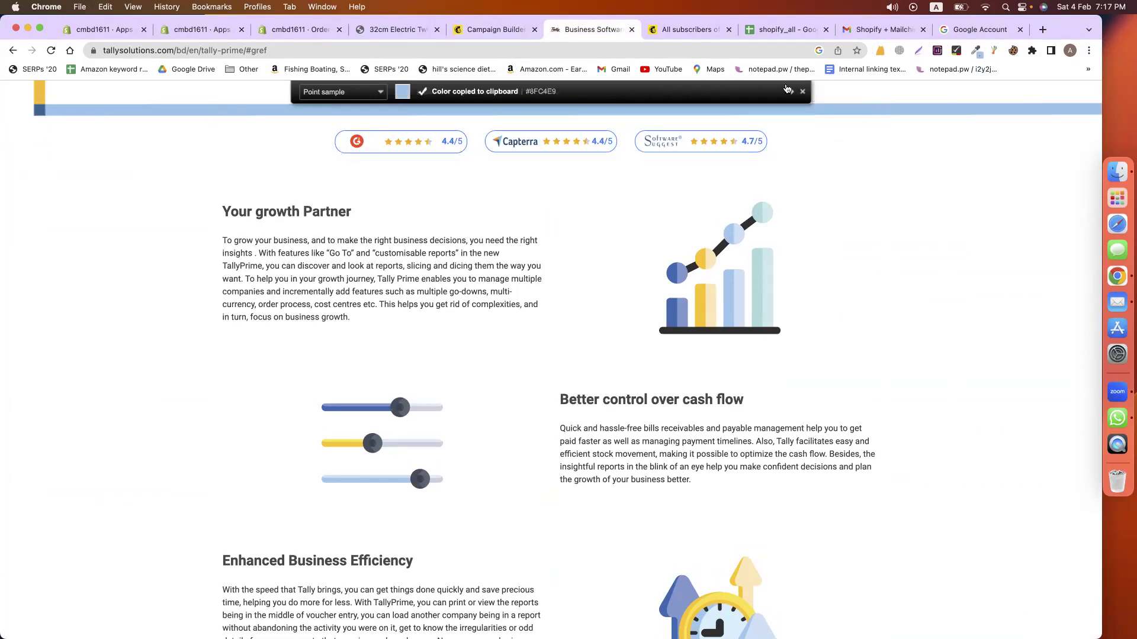
Step: Paste #8fc4e9 into the image card's Card Background hex field, replacing the pink
left_click(496, 30)
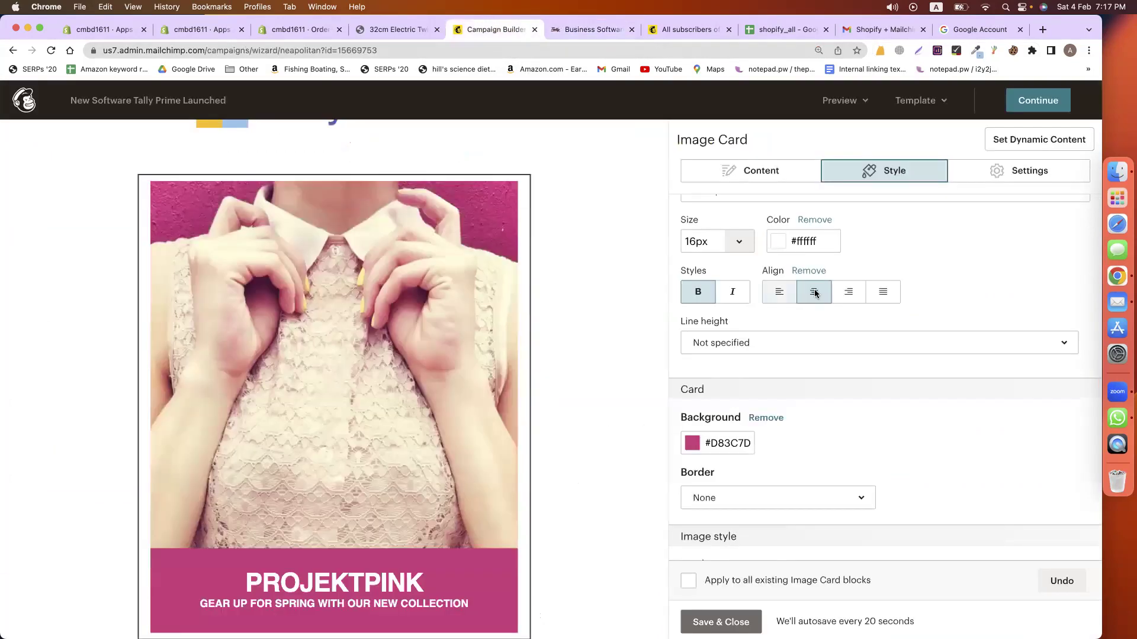
left_click(713, 444)
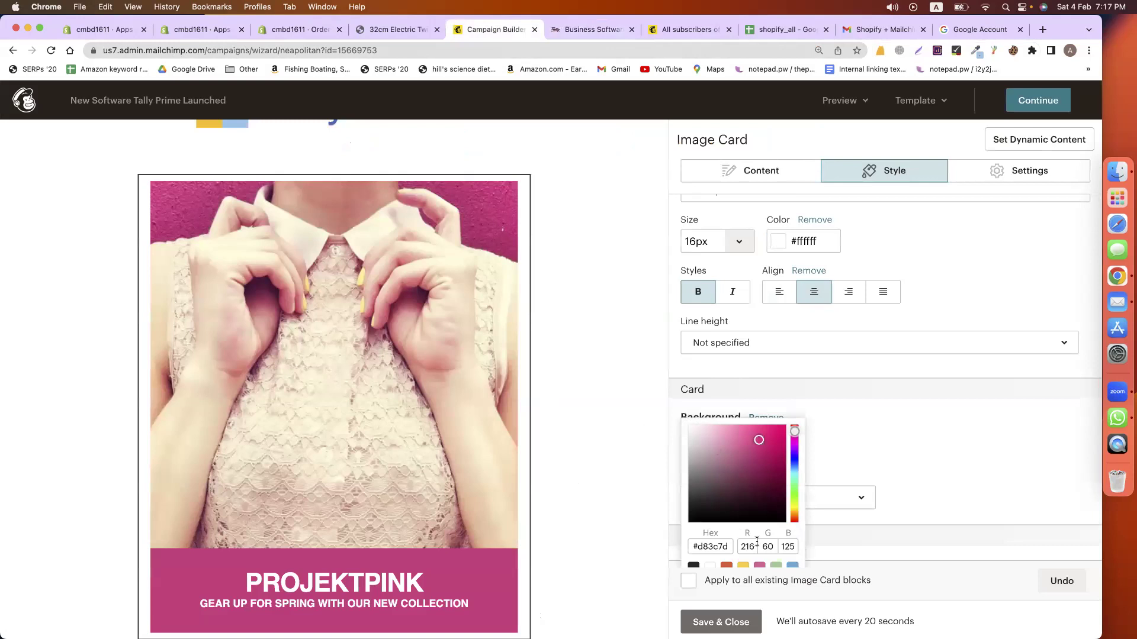
scroll(718, 551, "down", 1)
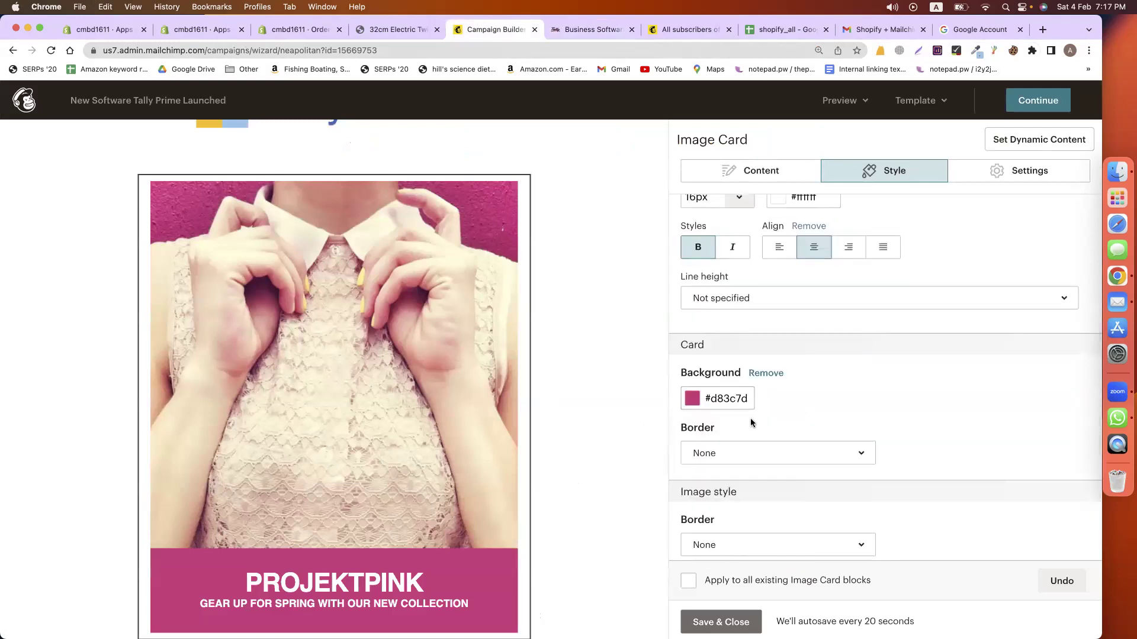
left_click(715, 399)
left_click(707, 503)
key("super+v")
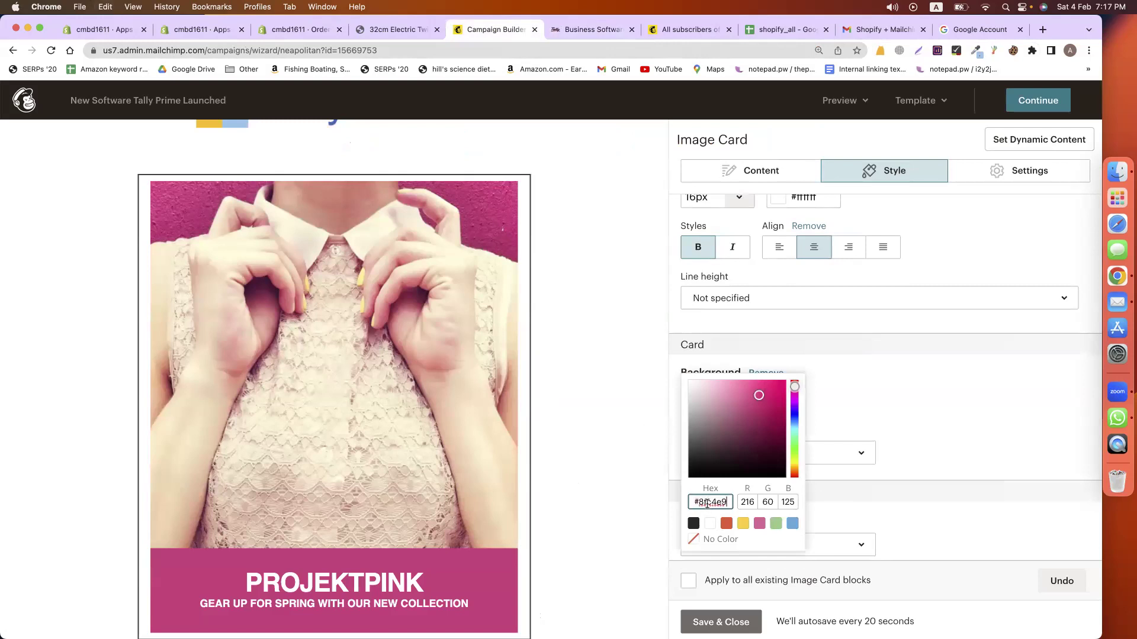
left_click(921, 417)
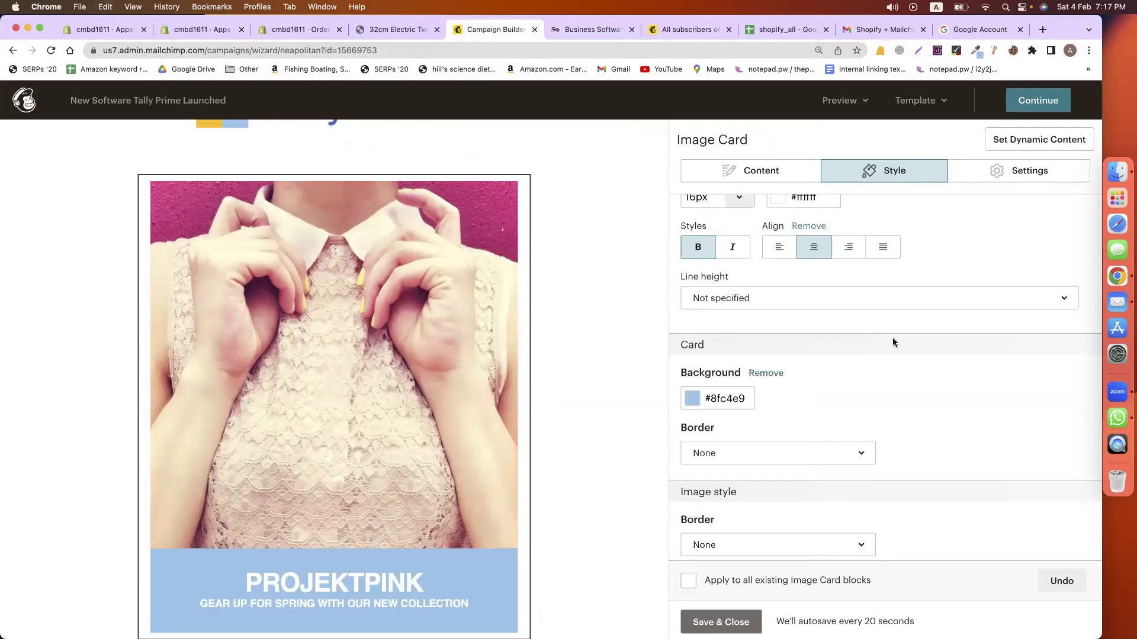
Step: Give the image card a 5px border, initially Inset style
left_click(591, 31)
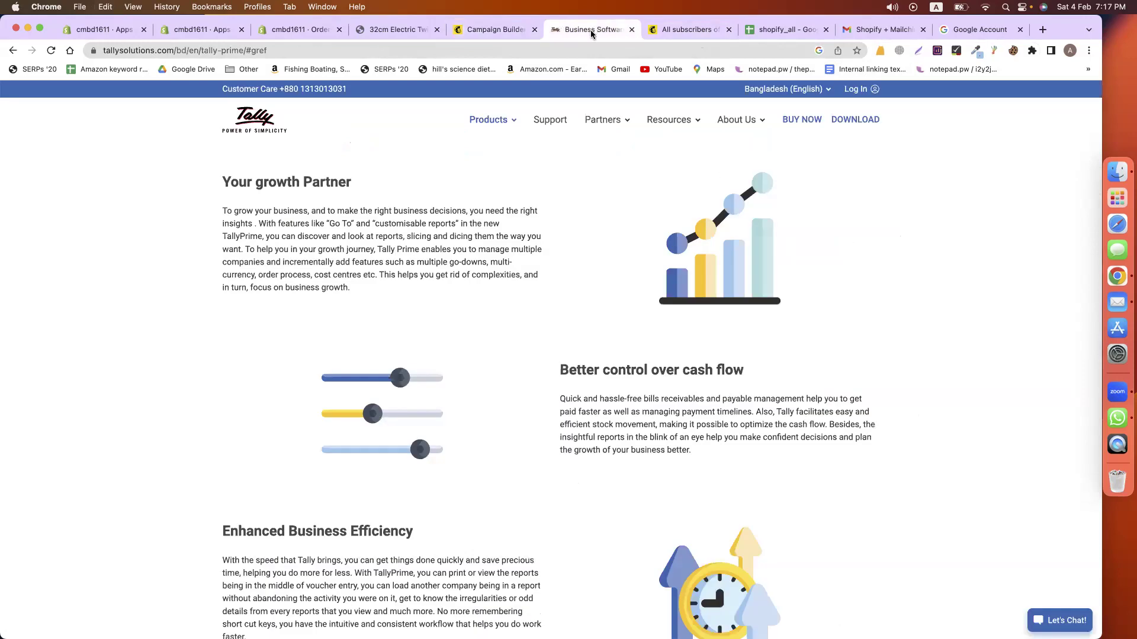
scroll(862, 273, "up", 5)
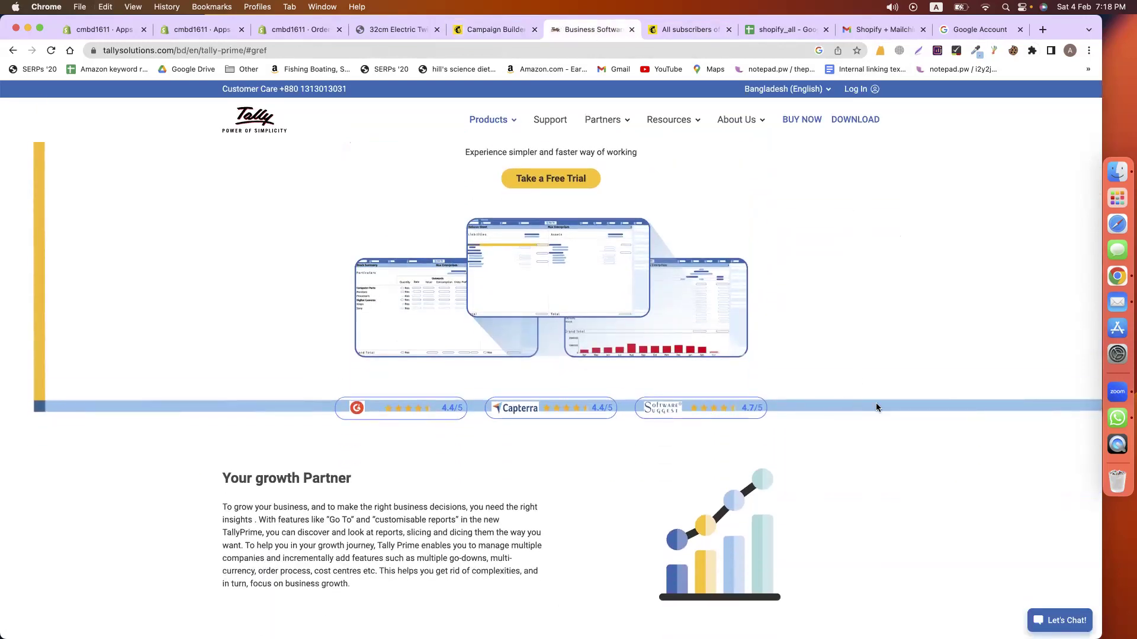
left_click(491, 37)
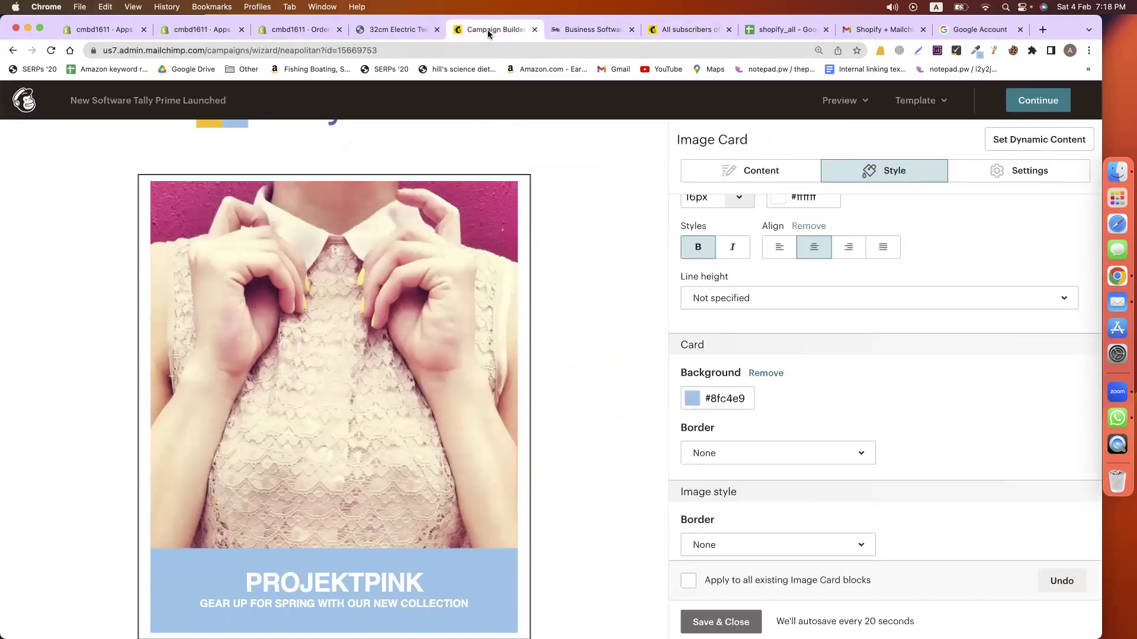
scroll(559, 361, "down", 1)
scroll(494, 371, "up", 3)
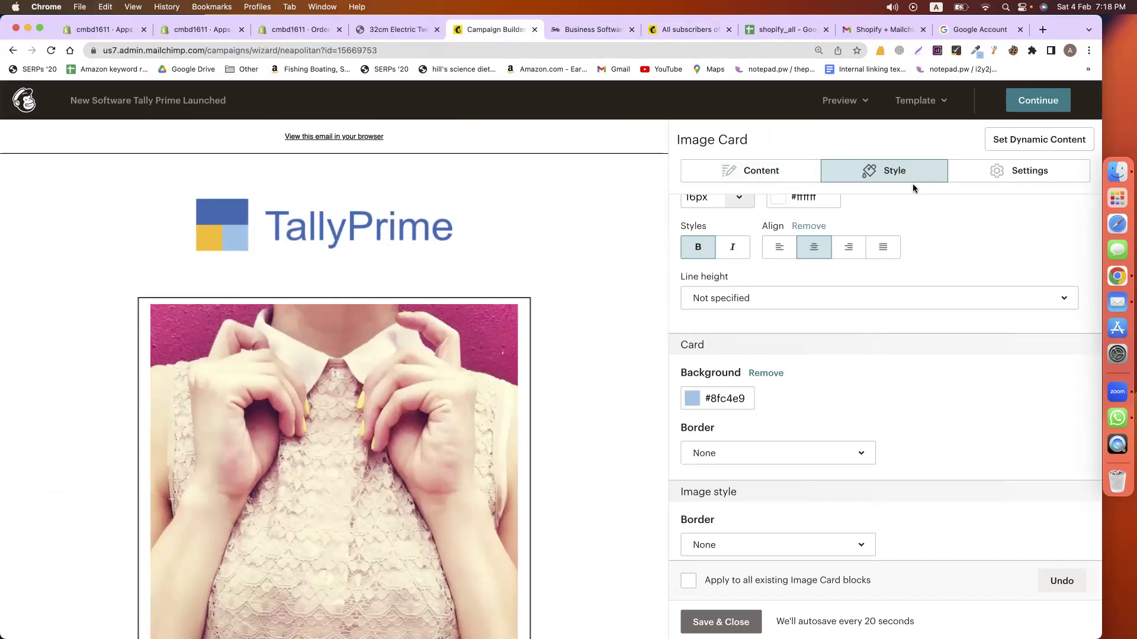
scroll(484, 481, "down", 3)
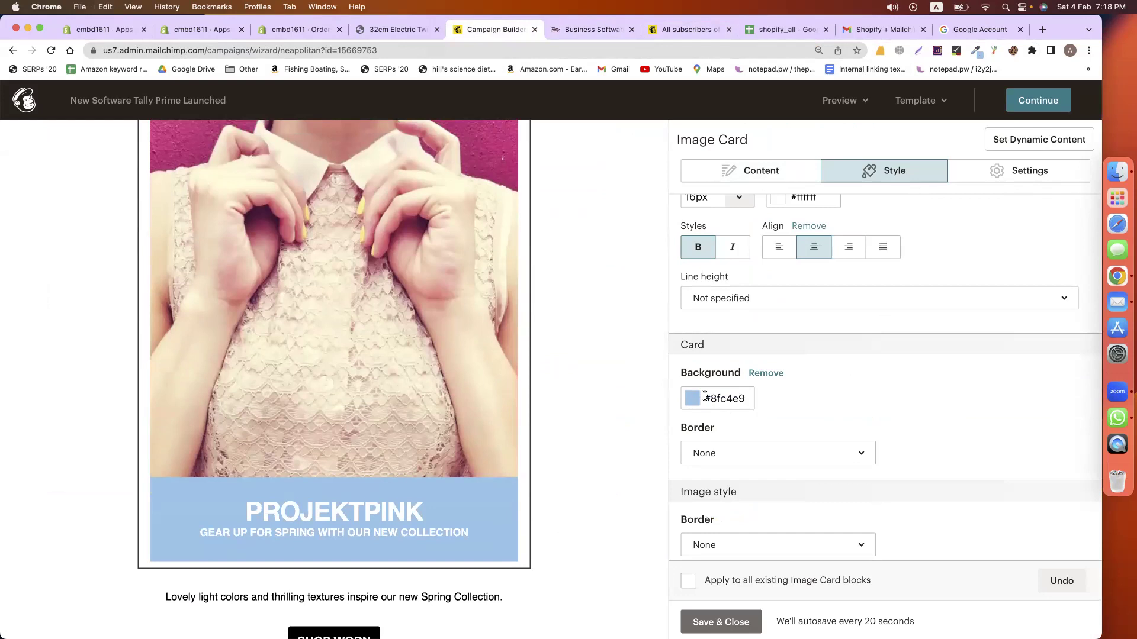
scroll(862, 400, "down", 1)
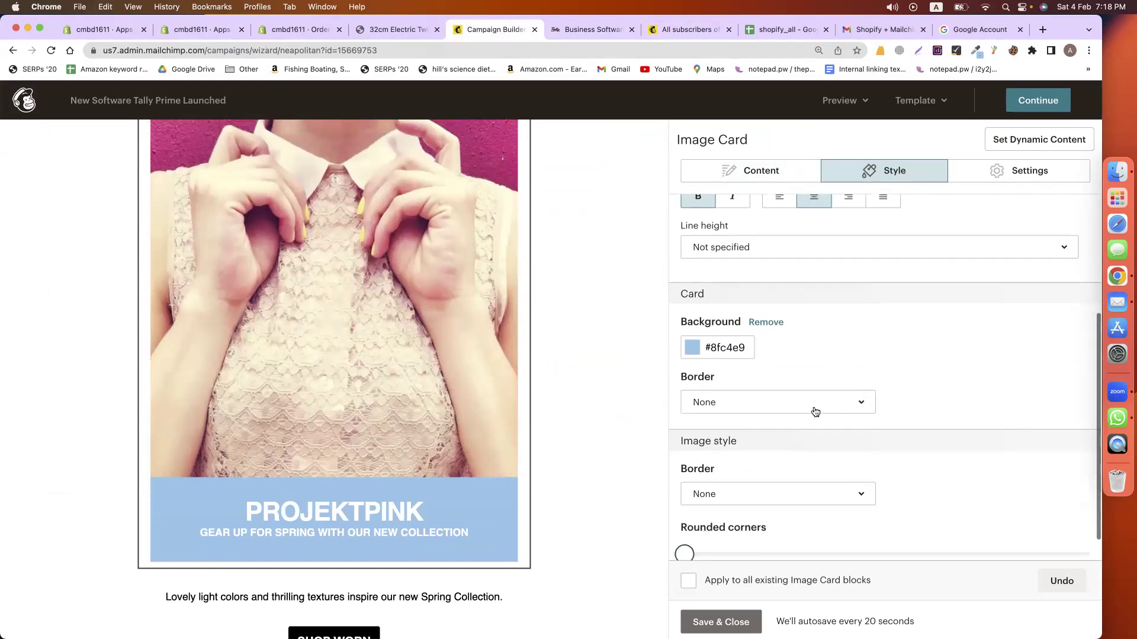
left_click(799, 402)
left_click(817, 351)
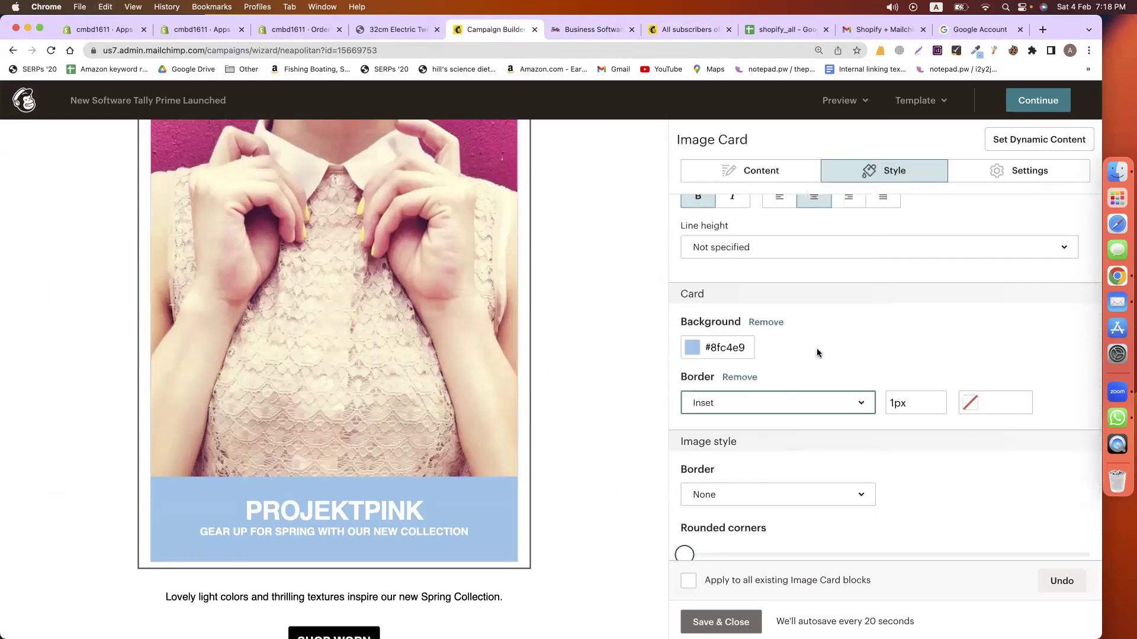
double_click(907, 404)
key("Left")
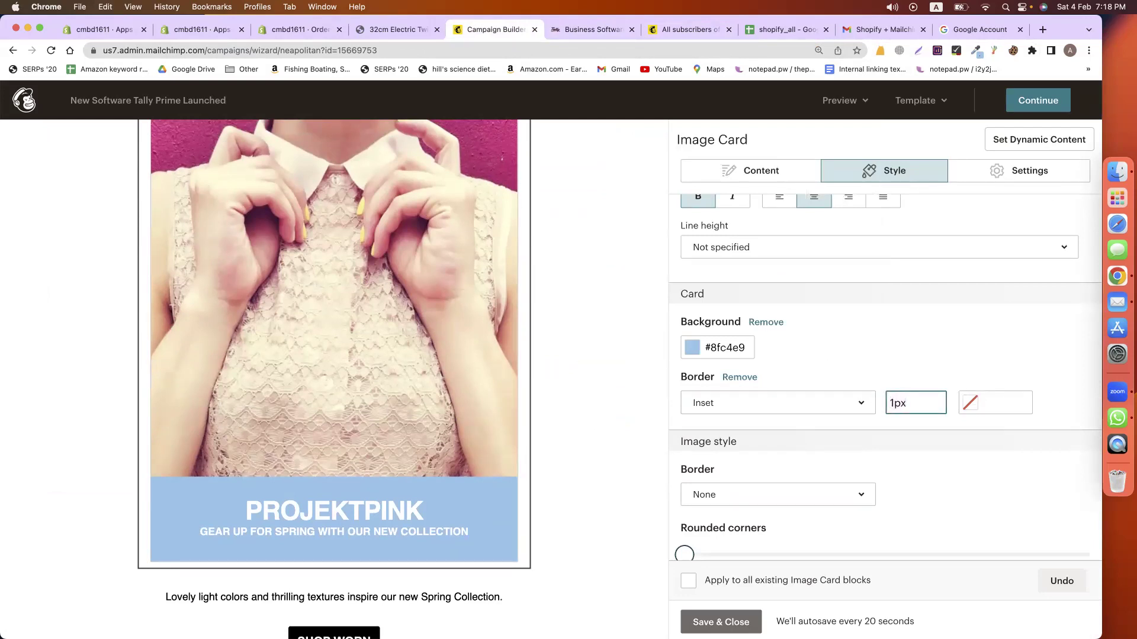
type("5")
left_click(959, 344)
Step: Colour the card border blue #4caad8 and change its style to Outset
left_click(972, 404)
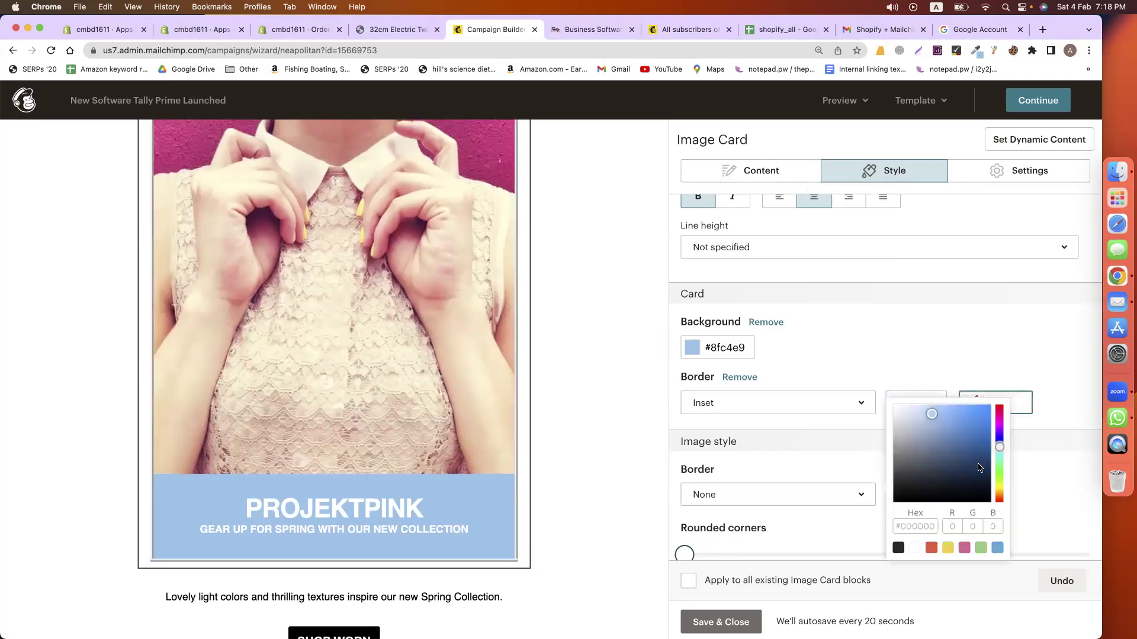
scroll(997, 547, "down", 1)
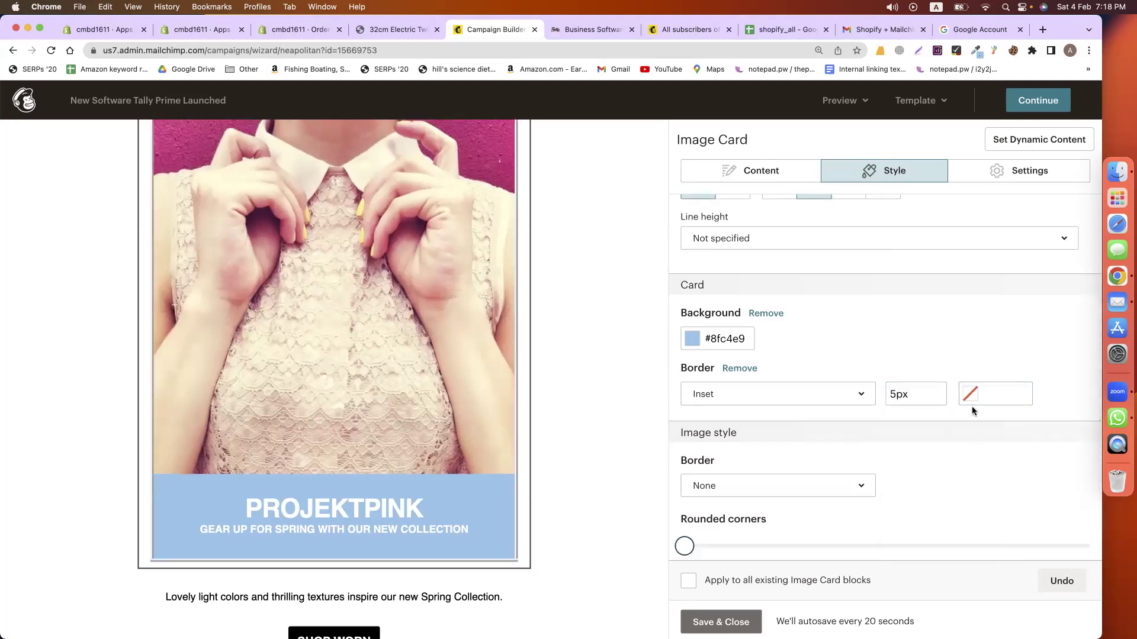
left_click(971, 403)
left_click(997, 539)
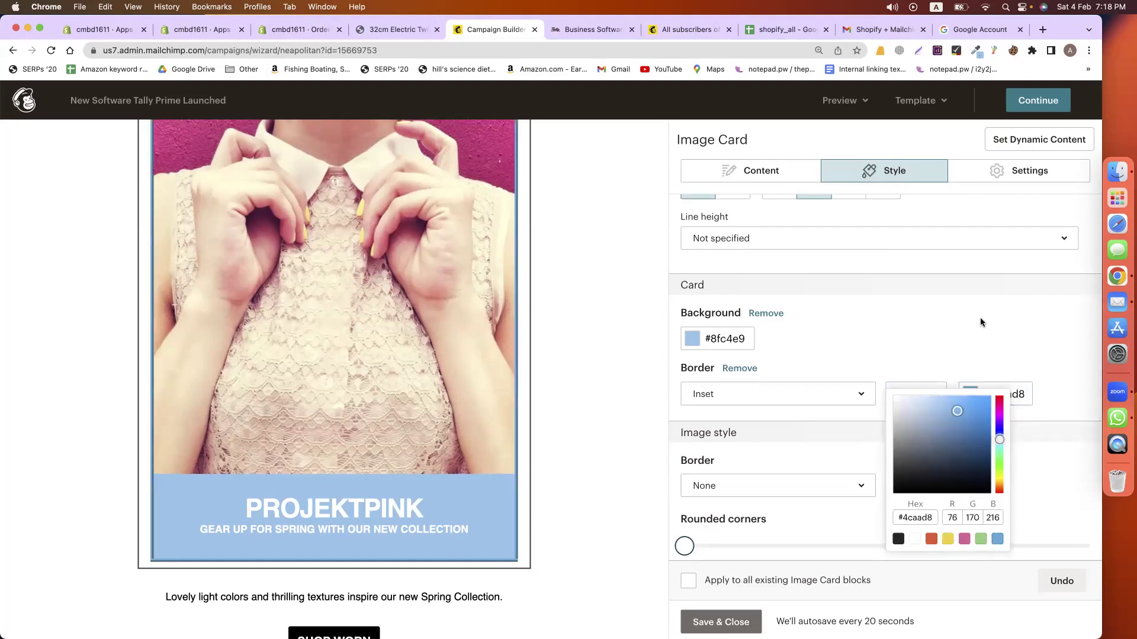
left_click(874, 349)
left_click(732, 401)
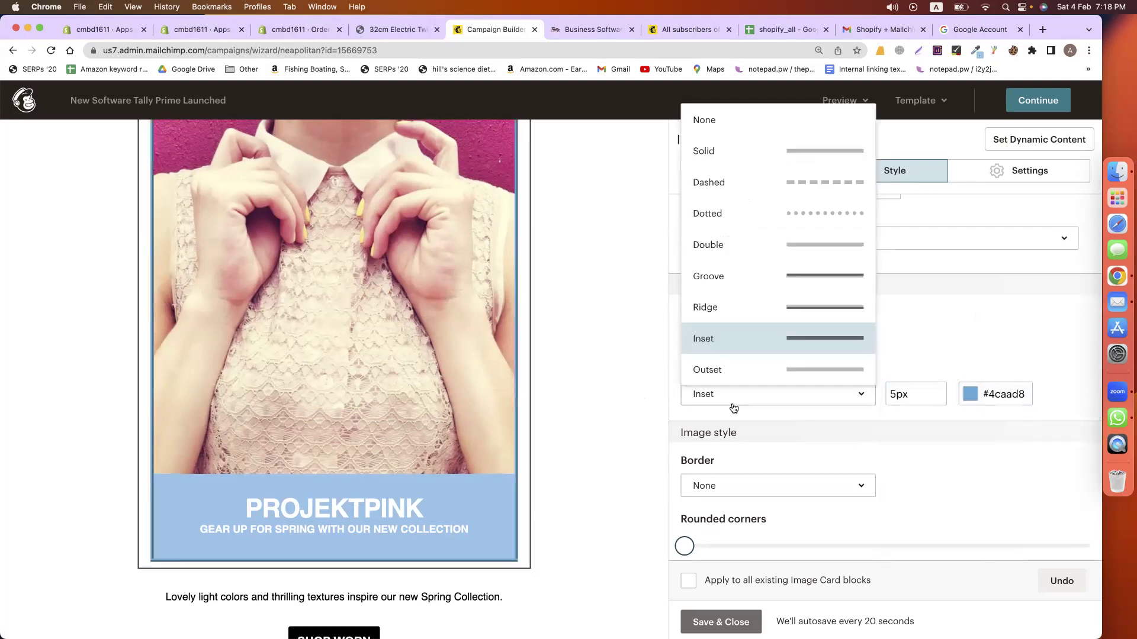
left_click(733, 371)
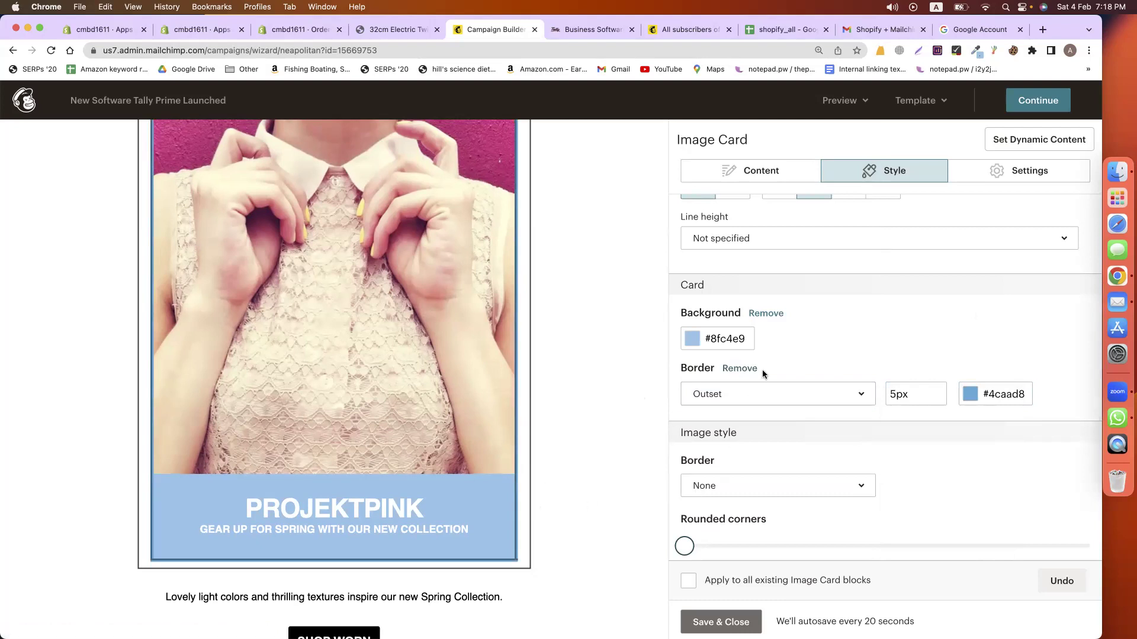
Step: Give the image a 3px Inset border in blue #4caad8
scroll(742, 433, "down", 1)
left_click(736, 451)
left_click(762, 393)
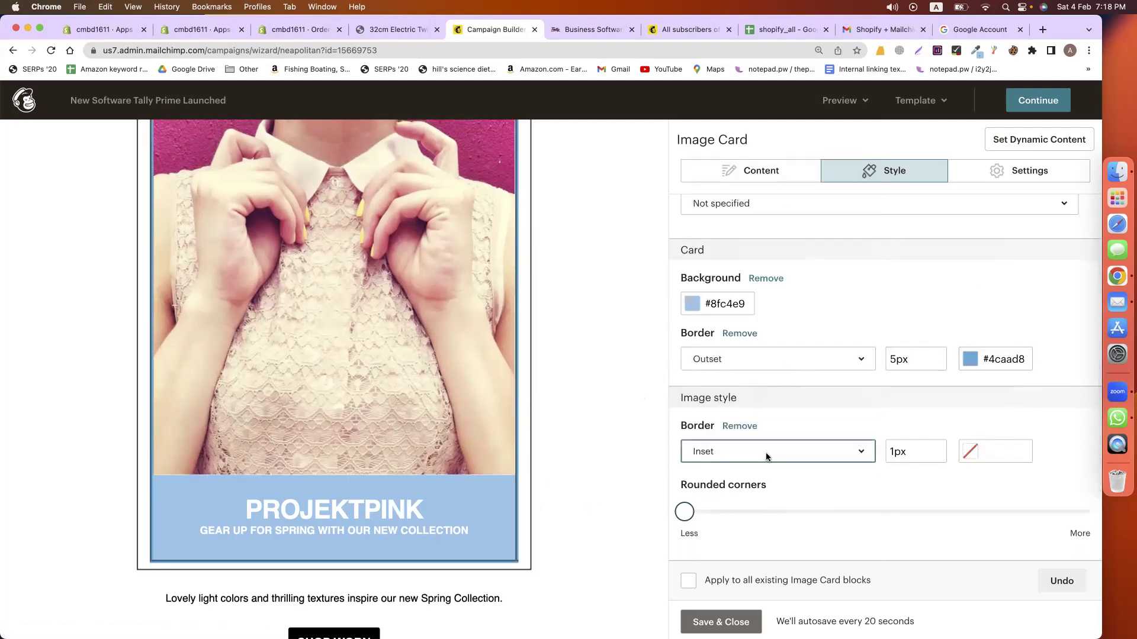
left_click(897, 452)
key("BackSpace")
type("3")
left_click(975, 451)
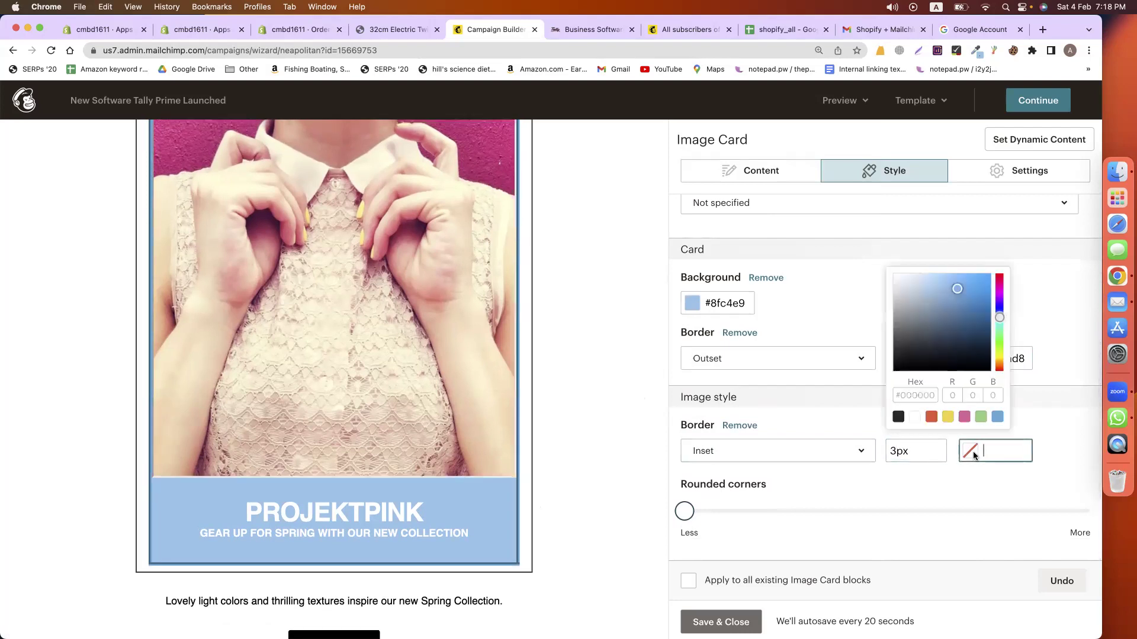
left_click(996, 417)
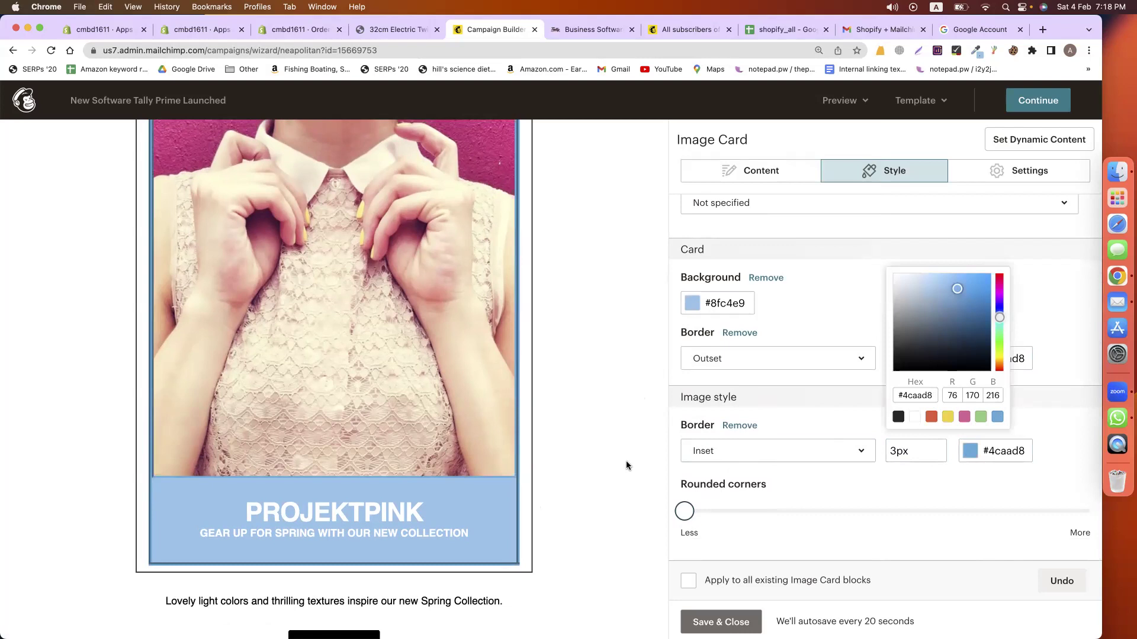
Step: Set the image's rounded corners slider to about 46%
scroll(462, 414, "up", 3)
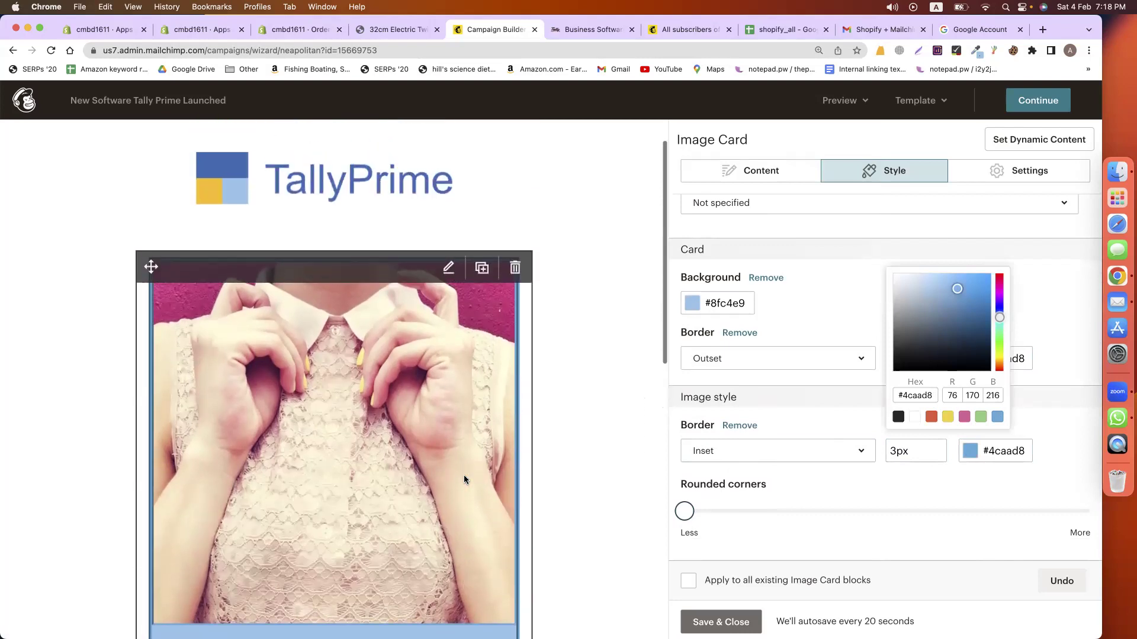
scroll(464, 411, "down", 5)
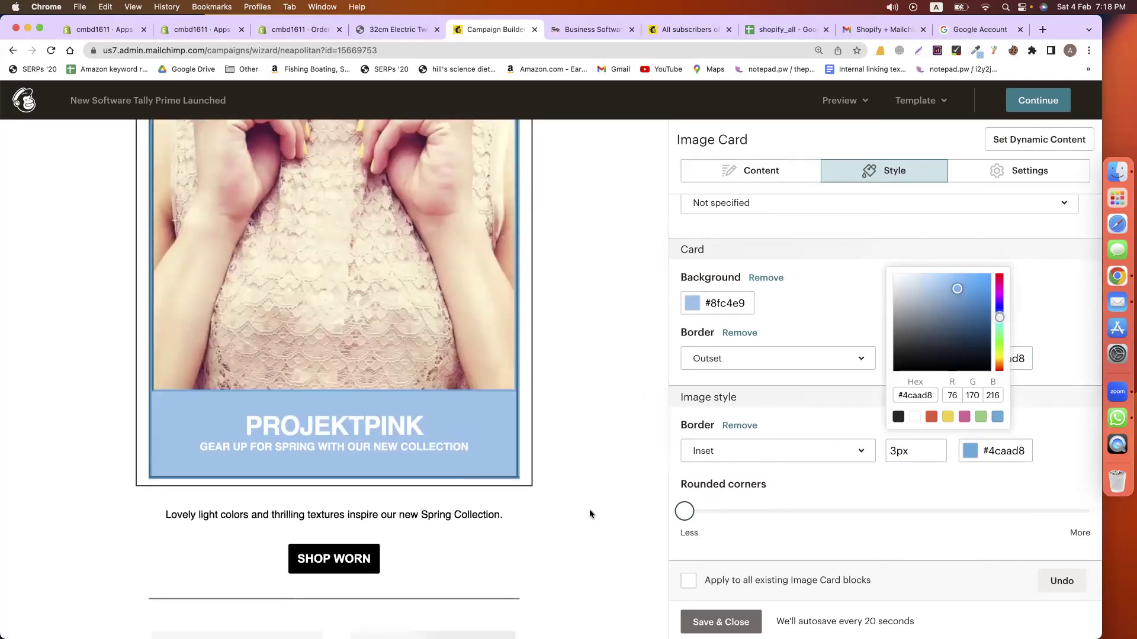
scroll(592, 514, "up", 2)
left_click_drag(692, 517, 840, 519)
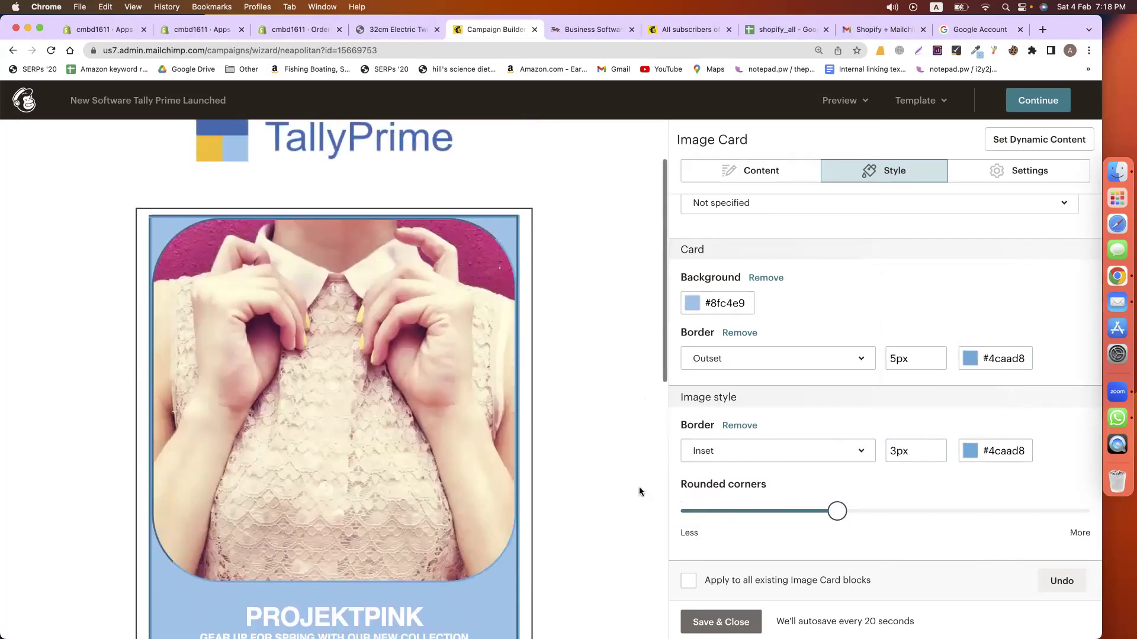
left_click_drag(837, 513, 869, 513)
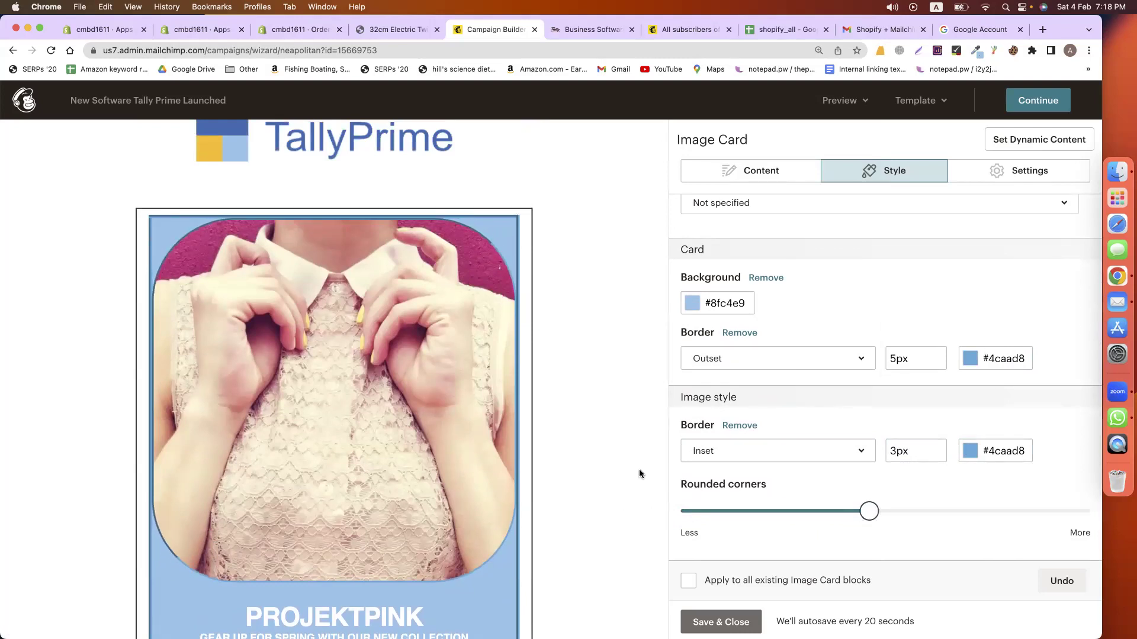
scroll(823, 328, "up", 5)
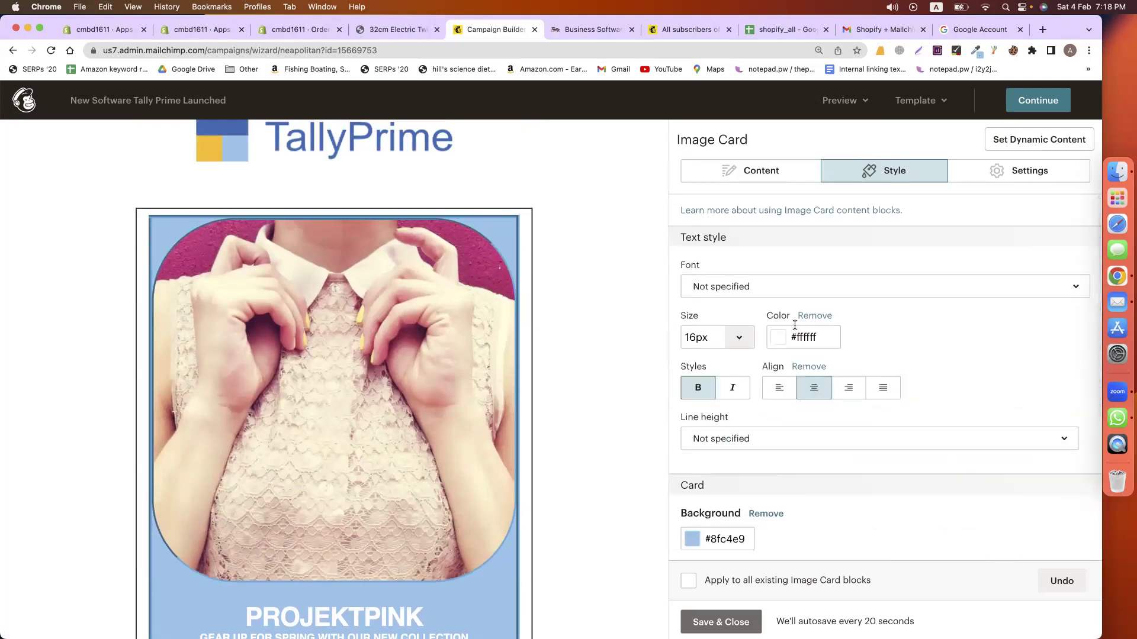
Step: Replace the card's fashion photo with the TallyPrime screenshot from Content studio
left_click(761, 173)
left_click(763, 236)
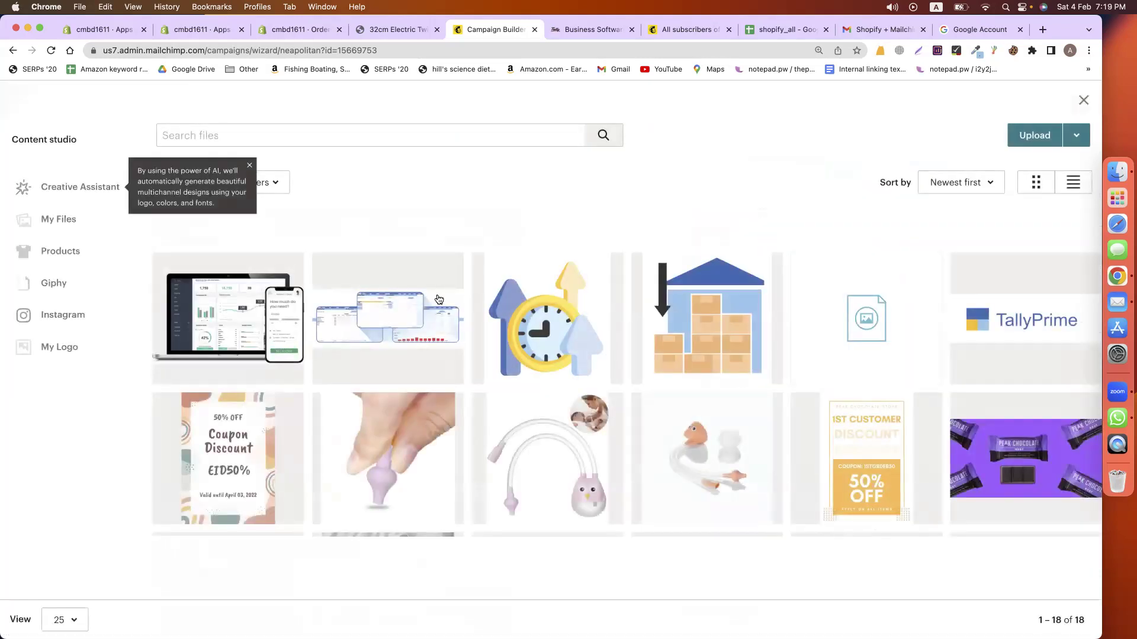
left_click(435, 299)
left_click(1044, 149)
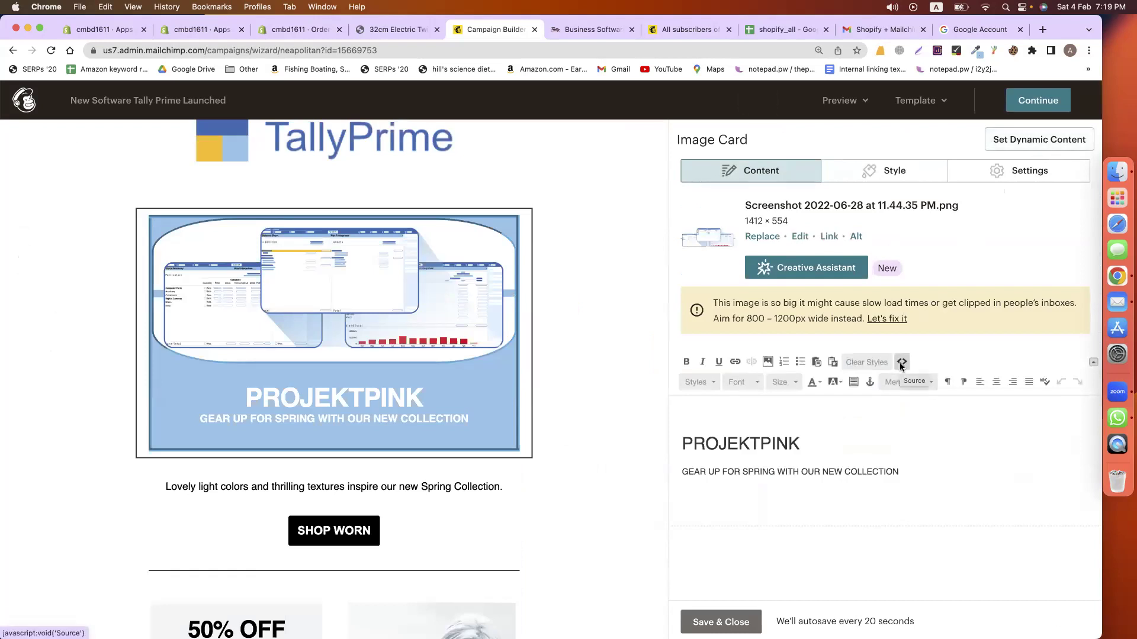
Step: Retype the image card heading as TALLY PRIME
left_click(581, 31)
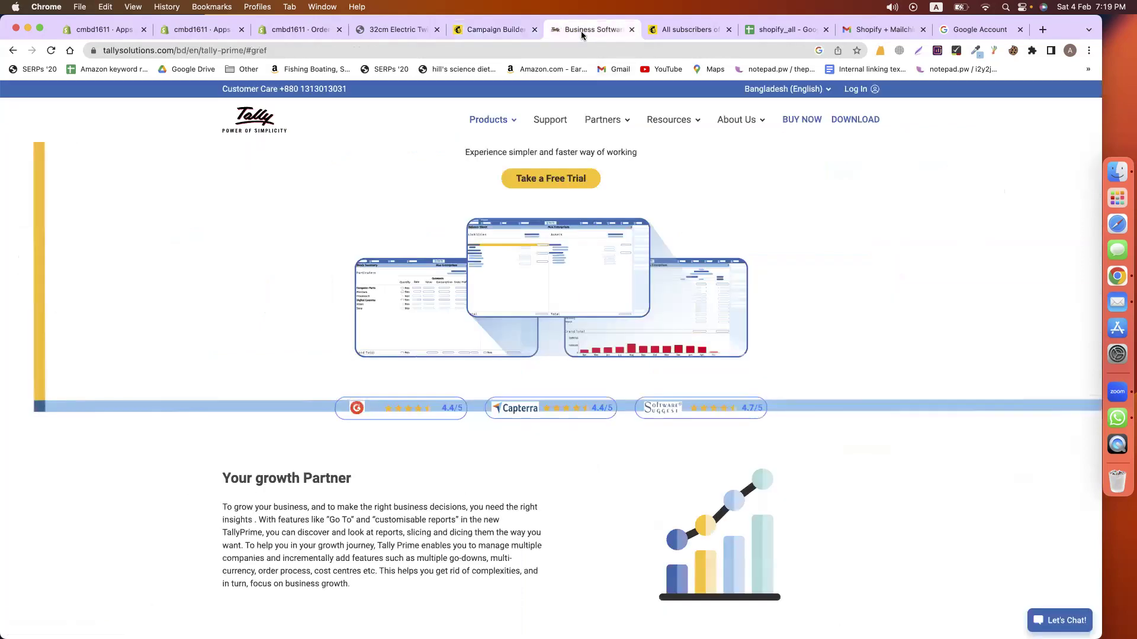
scroll(507, 415, "down", 3)
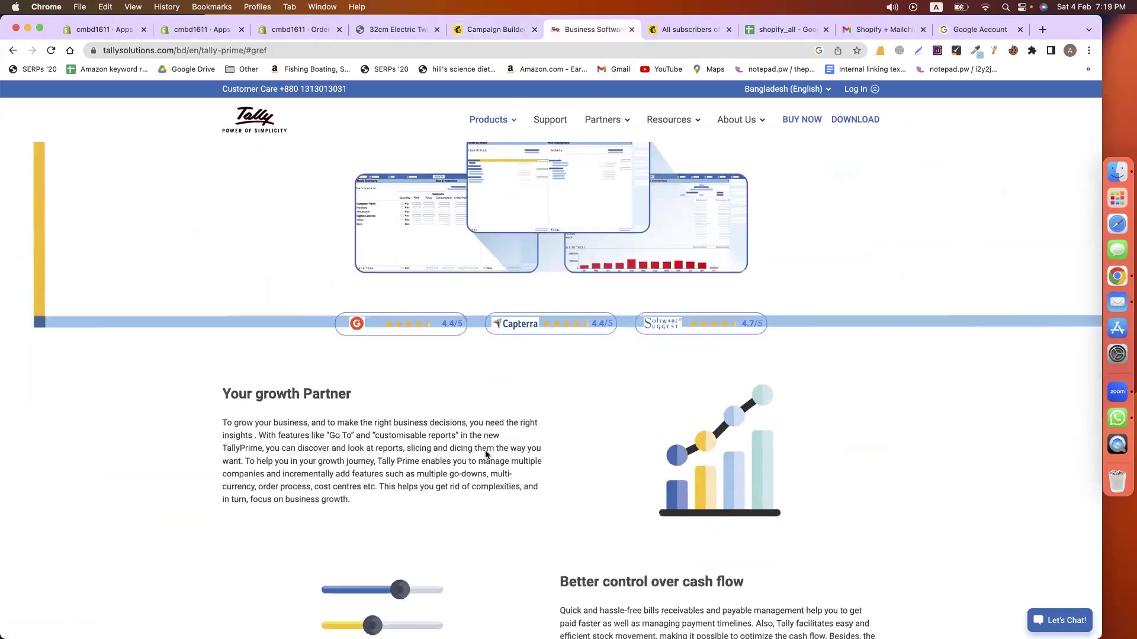
scroll(559, 427, "down", 3)
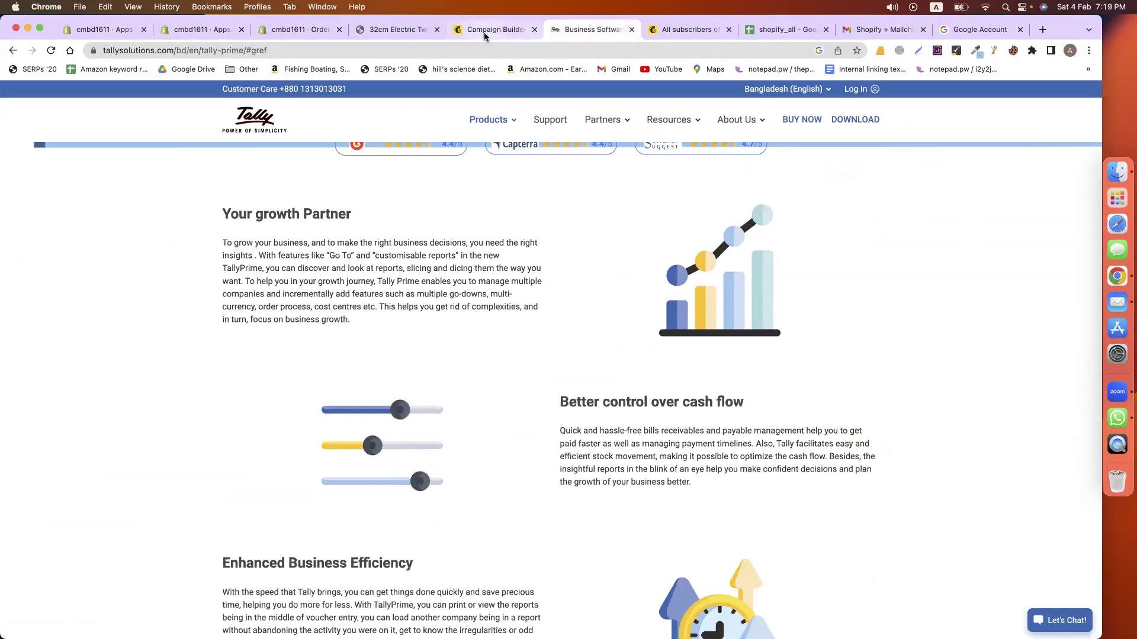
left_click(484, 31)
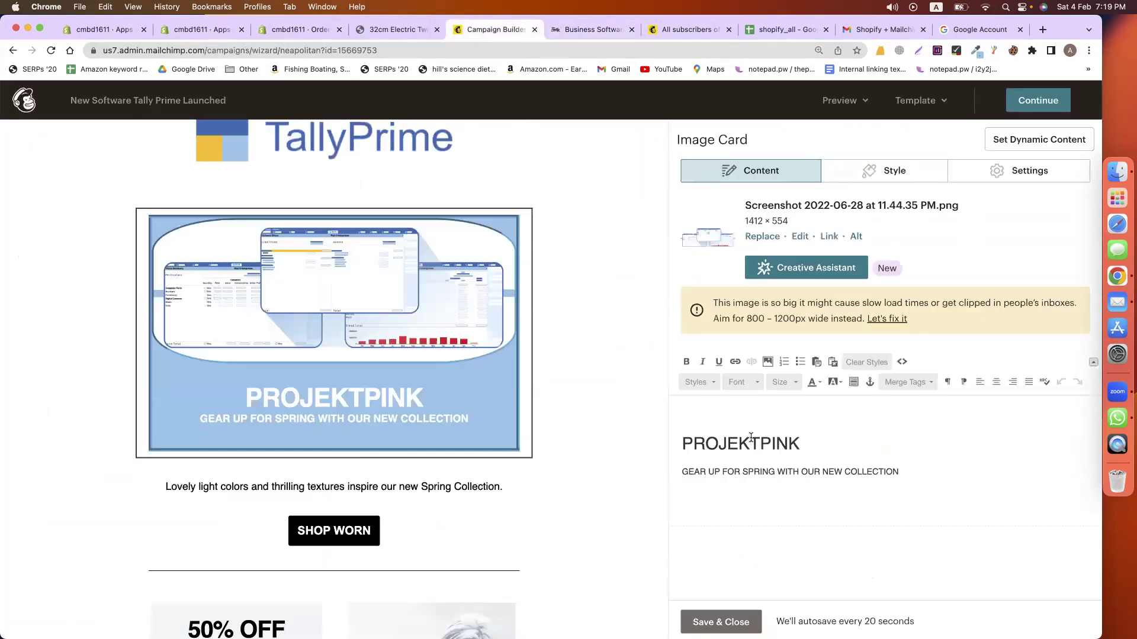
double_click(801, 443)
type("TA")
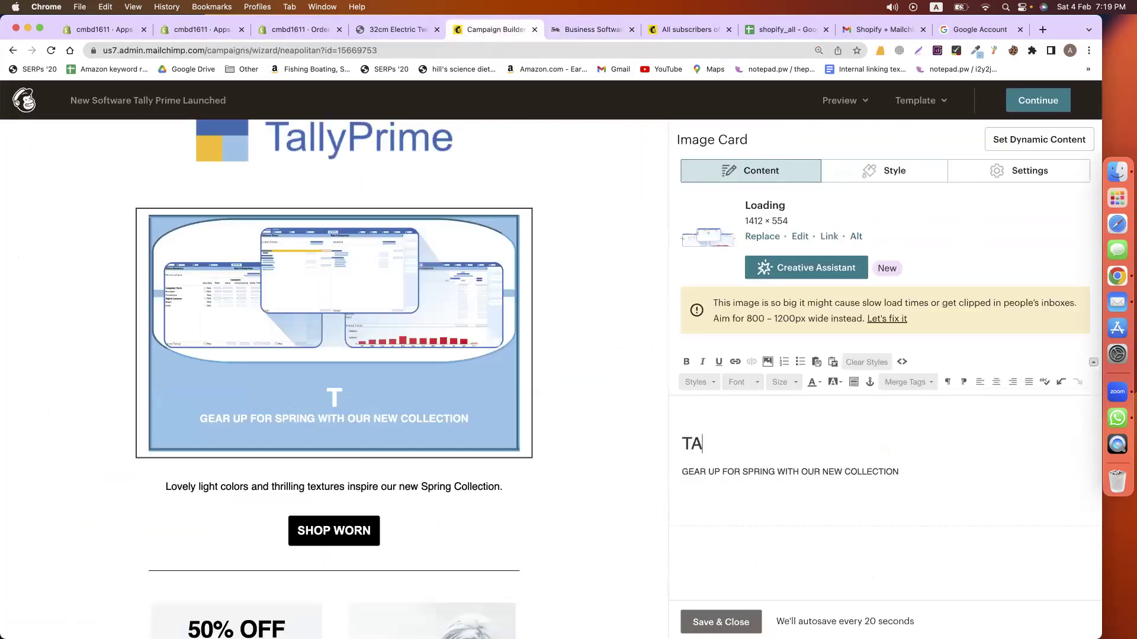
type("LLY PRIOME")
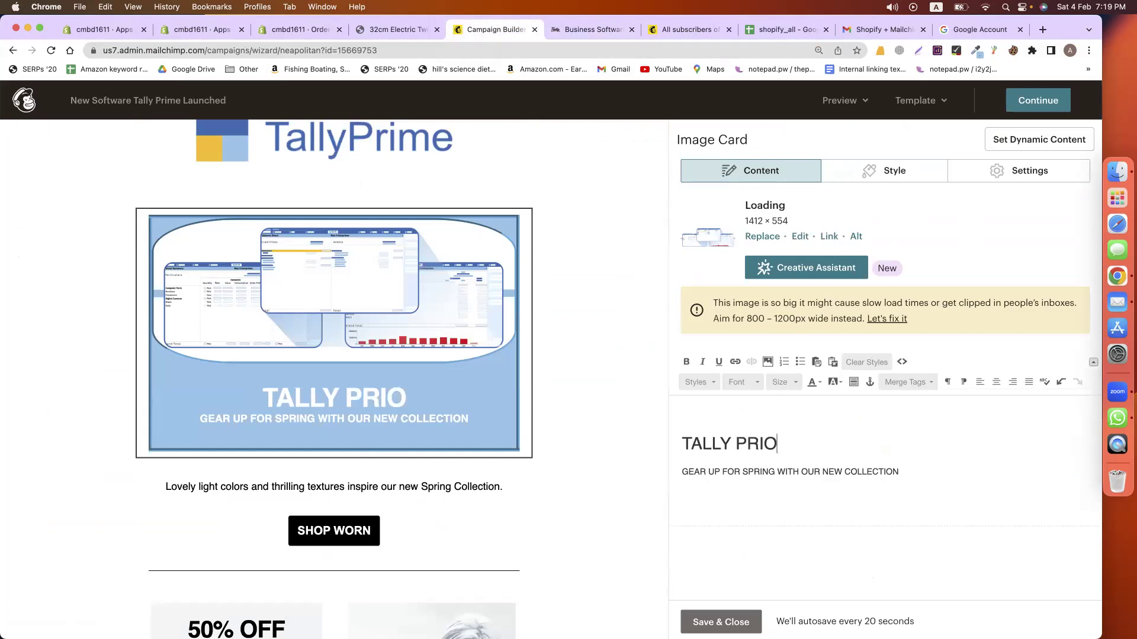
key("BackSpace")
key("BackSpace")
key("BackSpace")
type("ME")
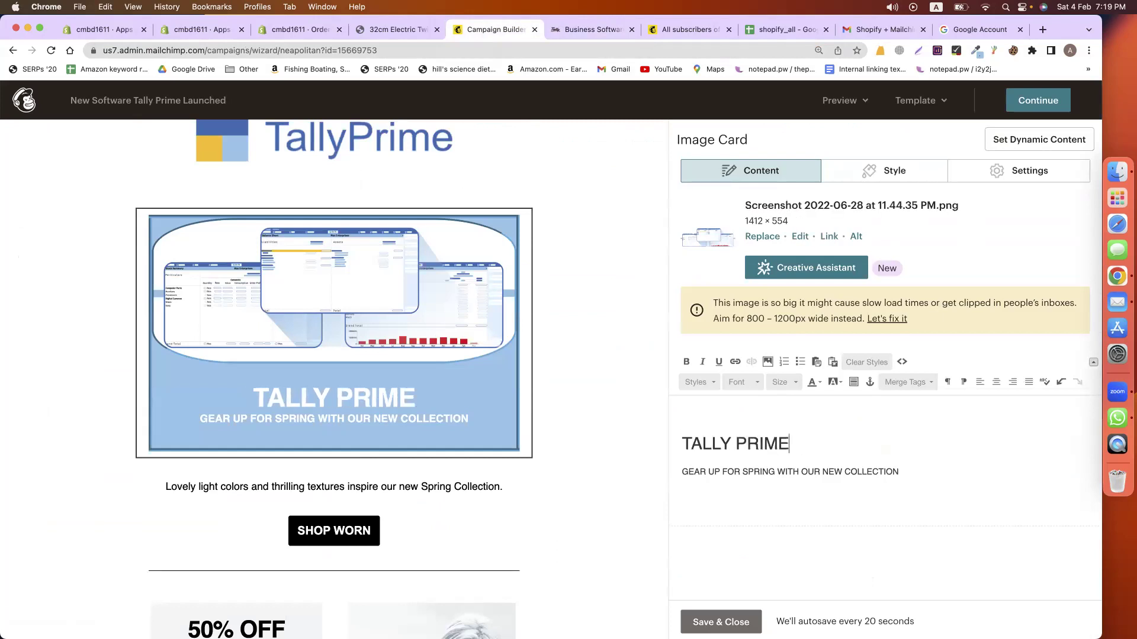
Step: Replace the spring subtitle with the Tally site's 'Tally is simple and designed…' FAQ paragraph
left_click(589, 30)
scroll(414, 236, "up", 7)
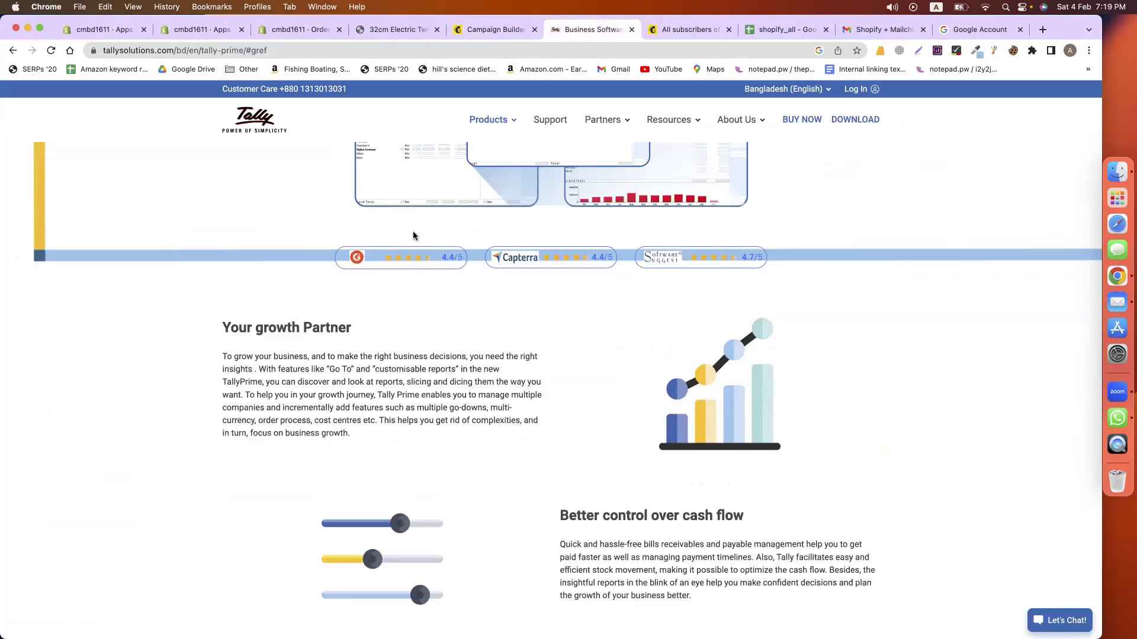
scroll(414, 236, "down", 6)
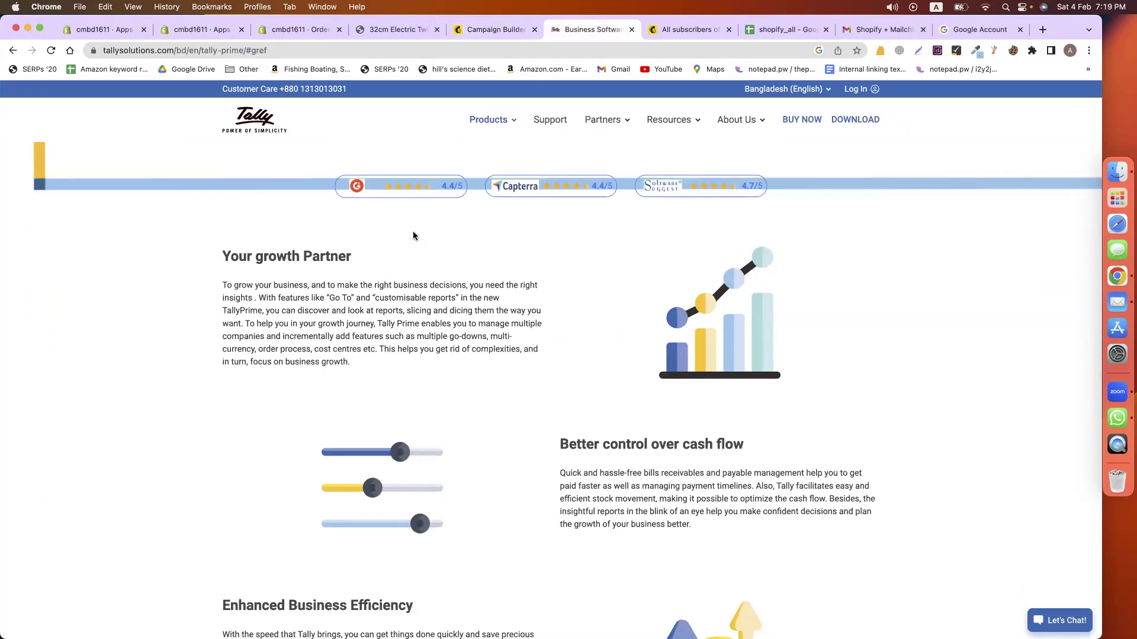
scroll(347, 343, "down", 8)
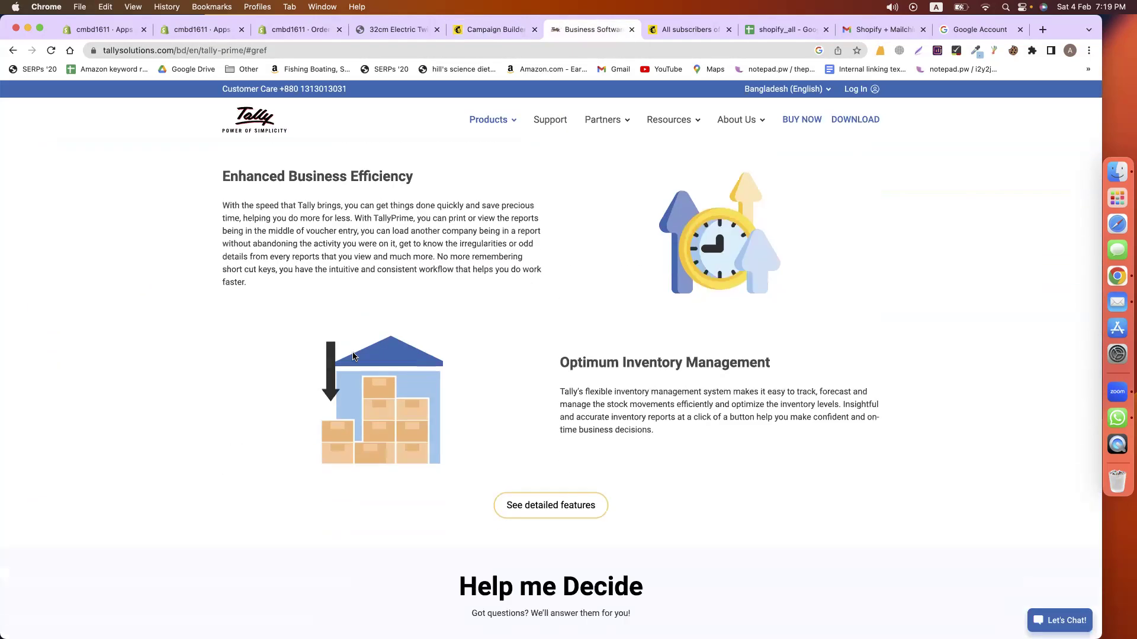
scroll(427, 466, "down", 5)
scroll(426, 462, "down", 2)
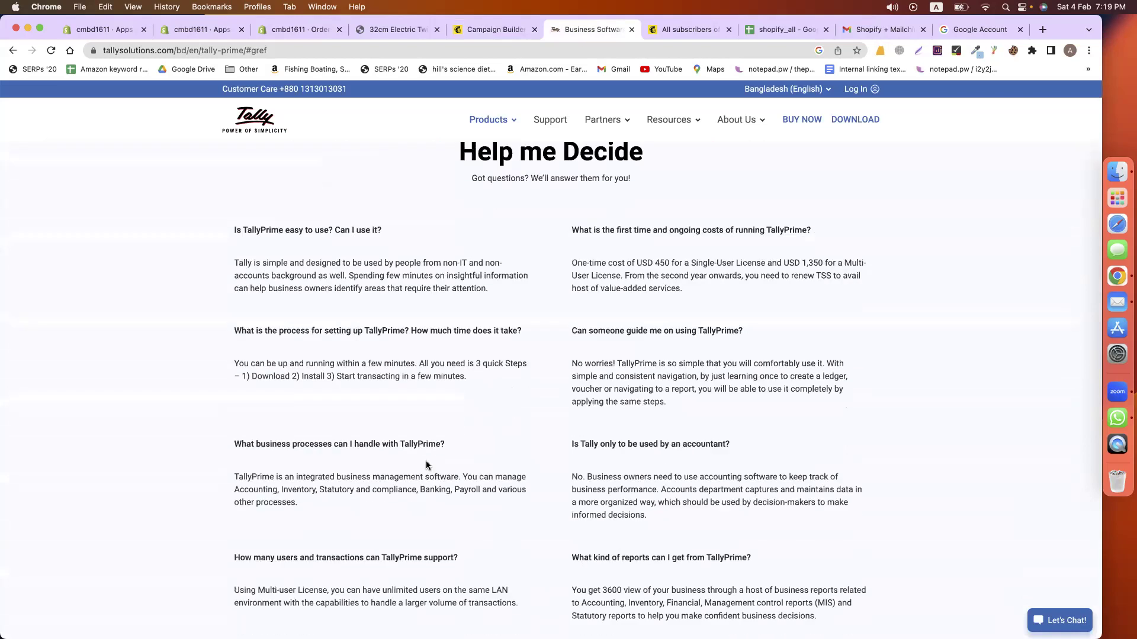
left_click_drag(491, 291, 217, 267)
key("super+c")
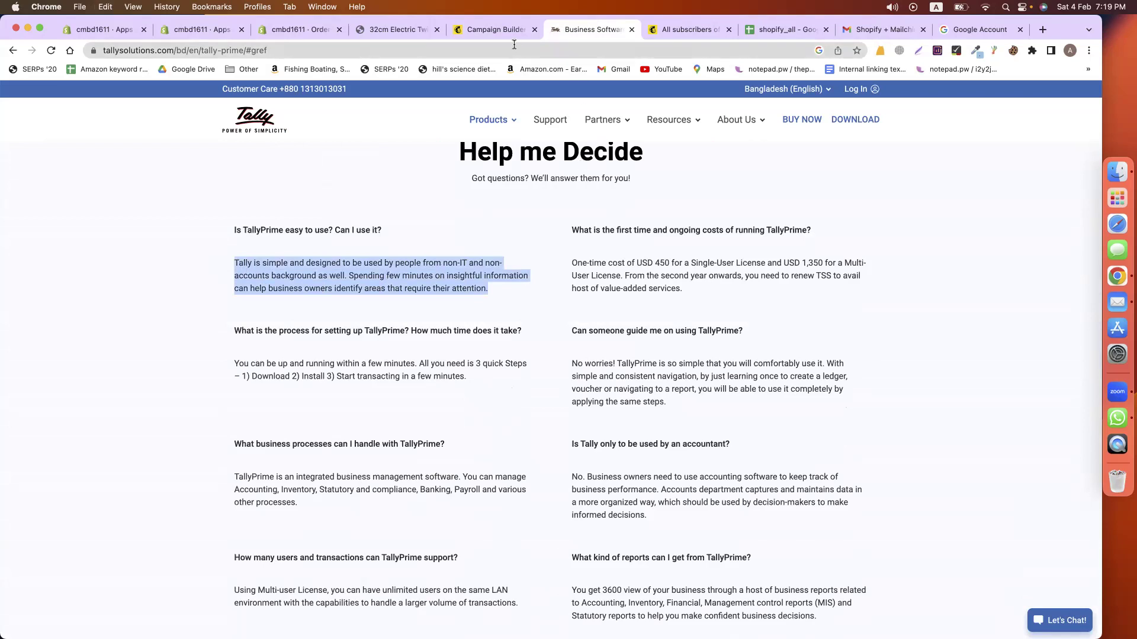
left_click(498, 29)
triple_click(915, 472)
key("super+v")
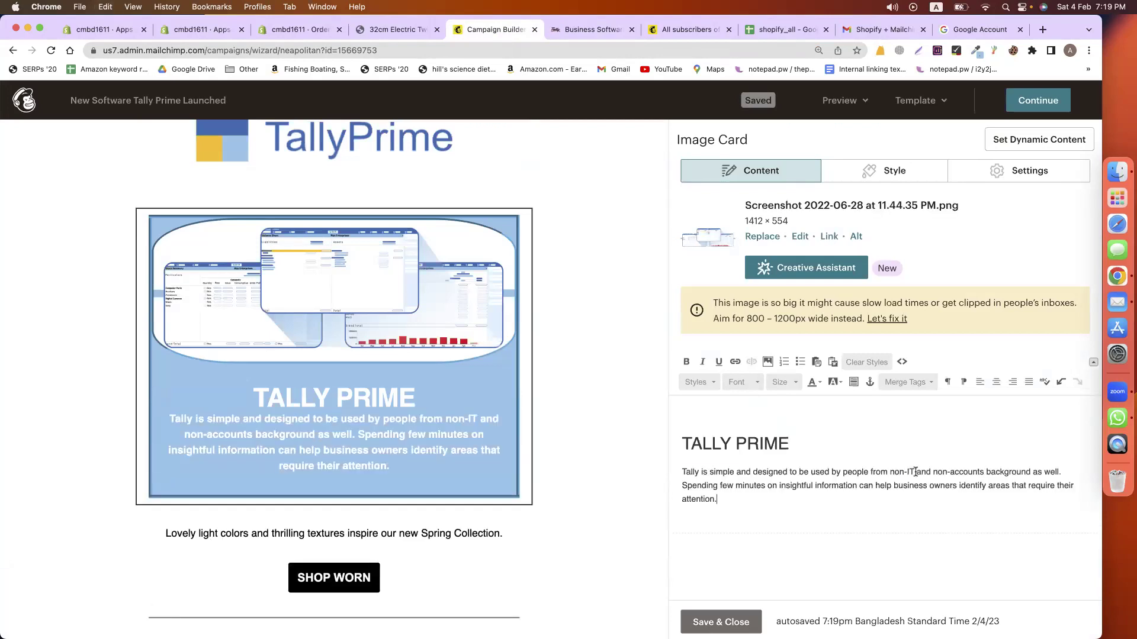
key("Return")
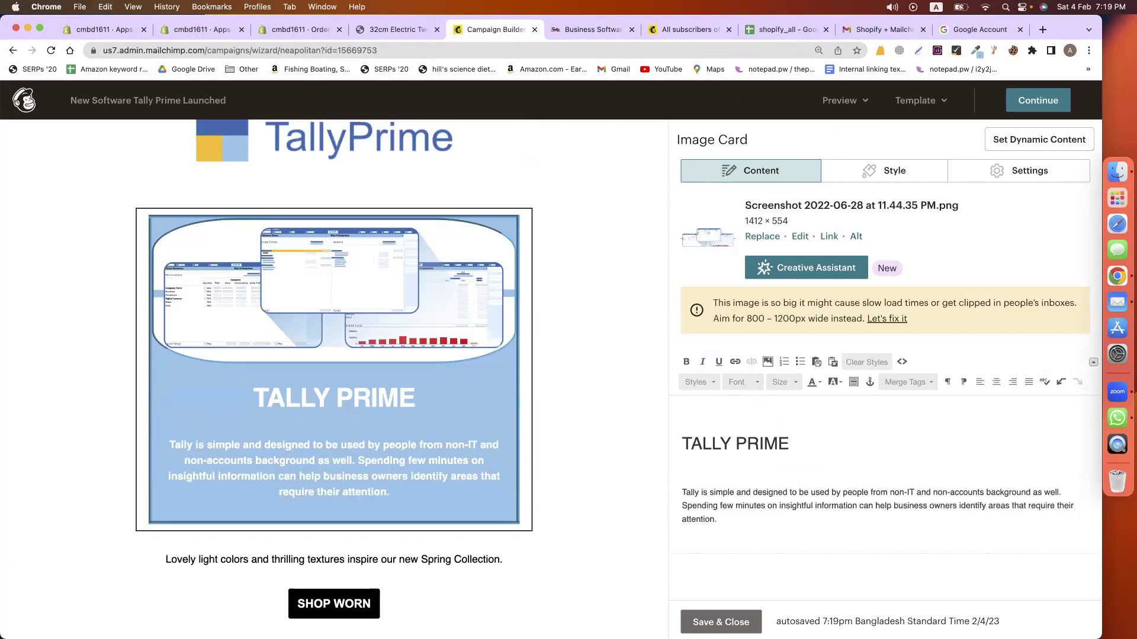
scroll(602, 443, "down", 3)
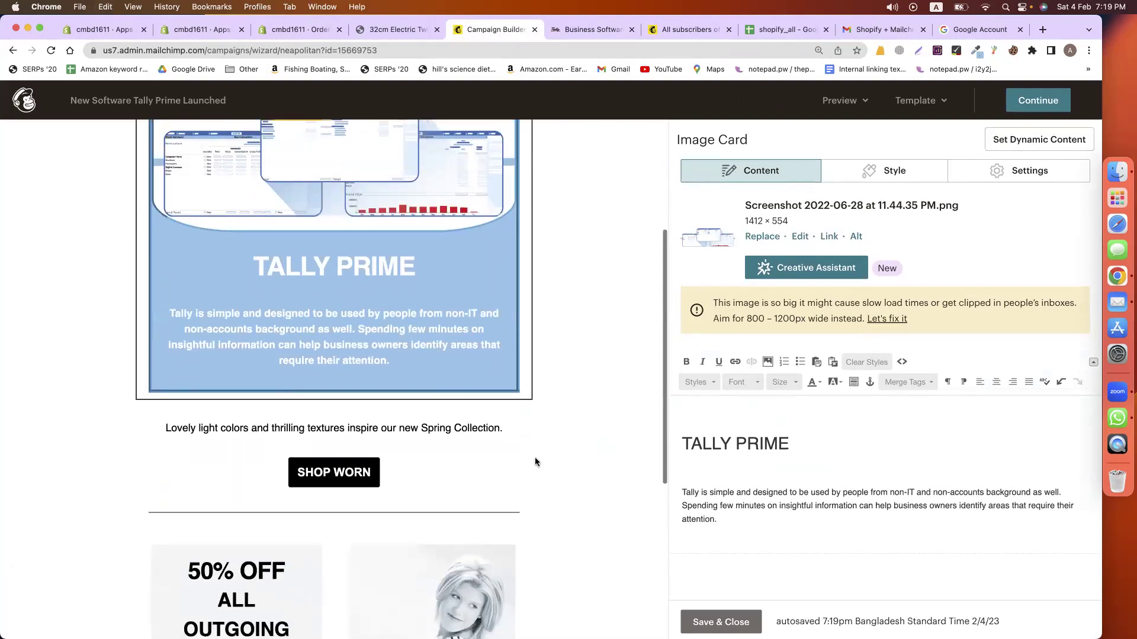
Step: Delete the 'Lovely light colors' text block and relabel the SHOP WORN button View Features
left_click(515, 417)
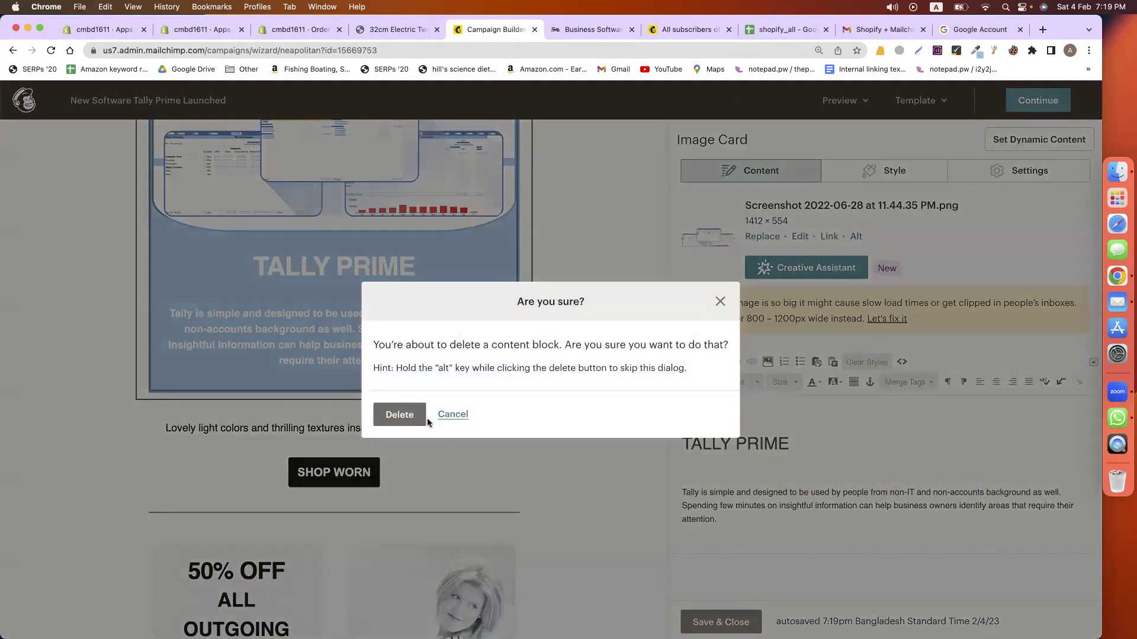
left_click(400, 415)
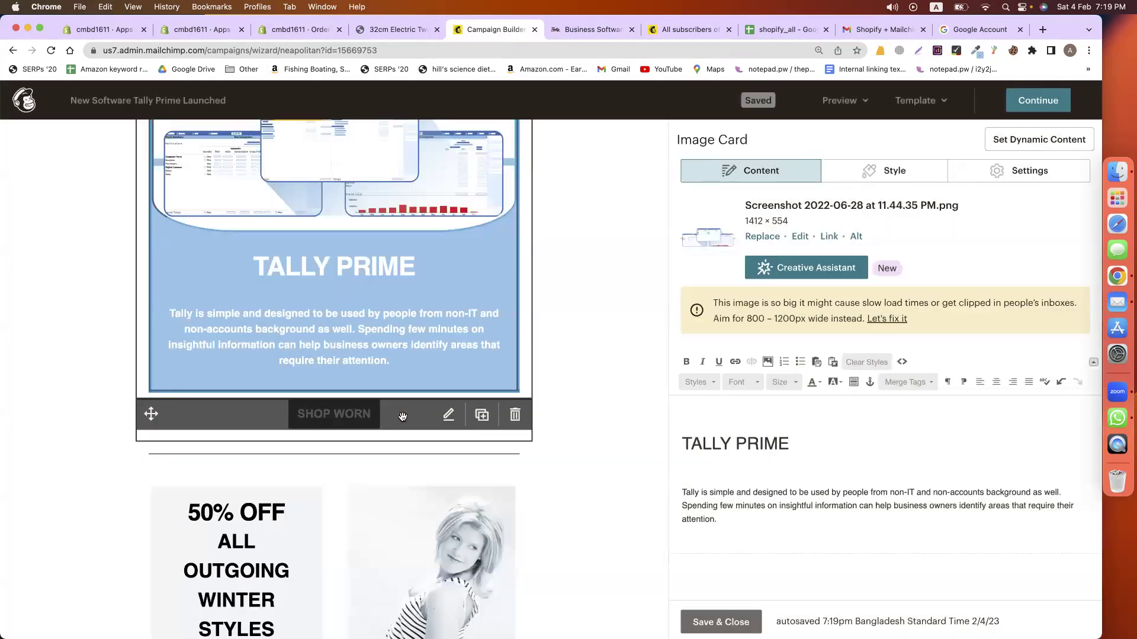
left_click(446, 416)
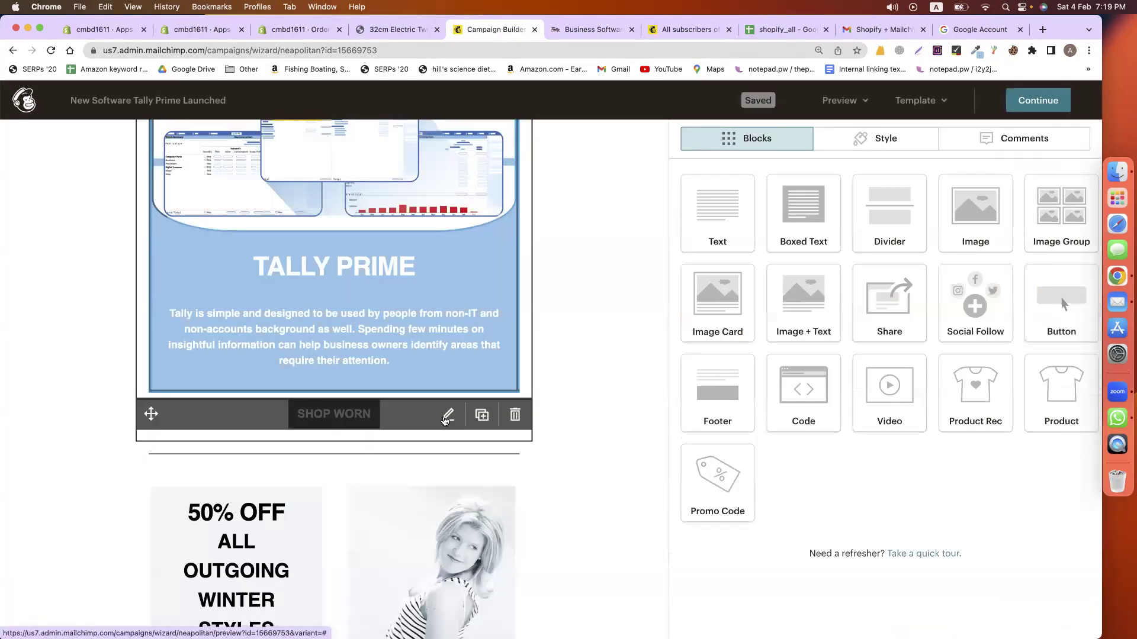
left_click(753, 229)
key("super+a")
type("View ")
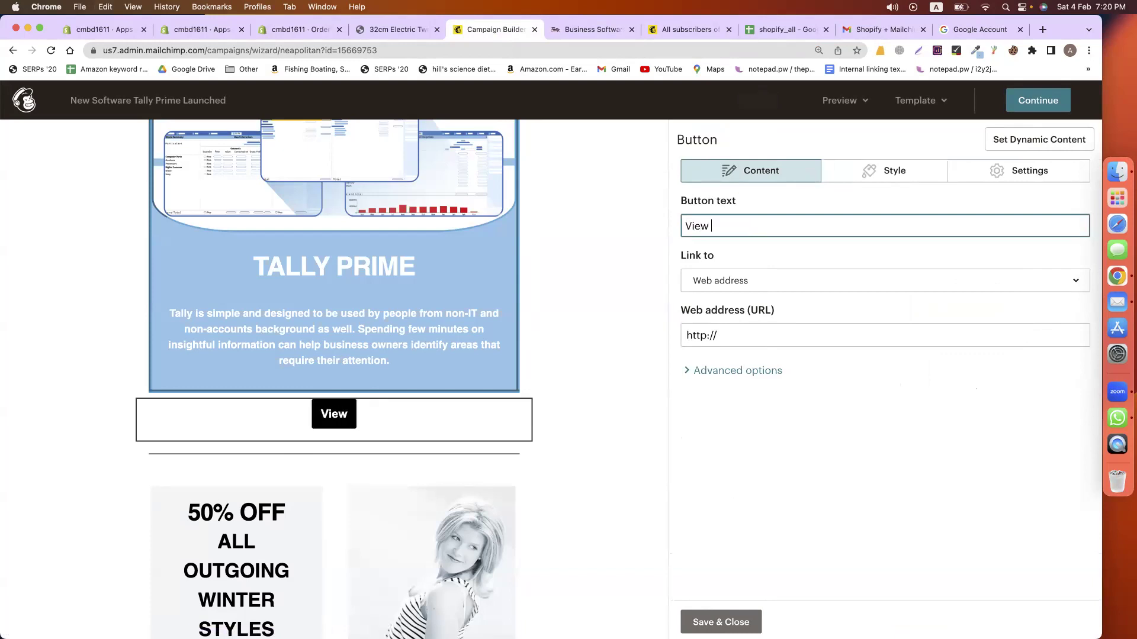
type("Features")
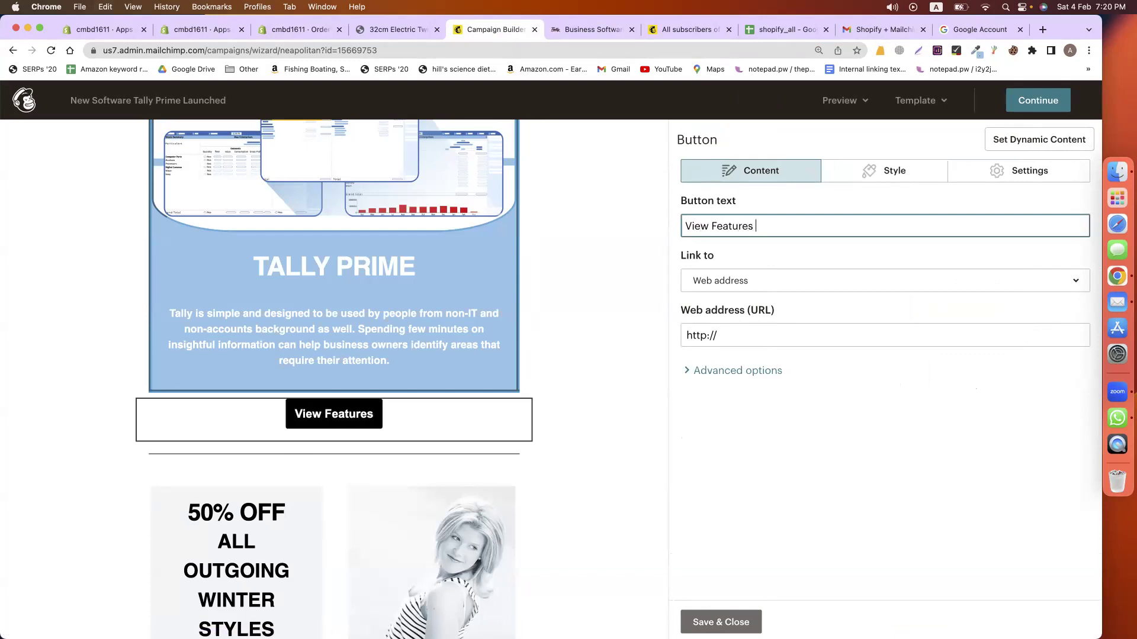
left_click(565, 29)
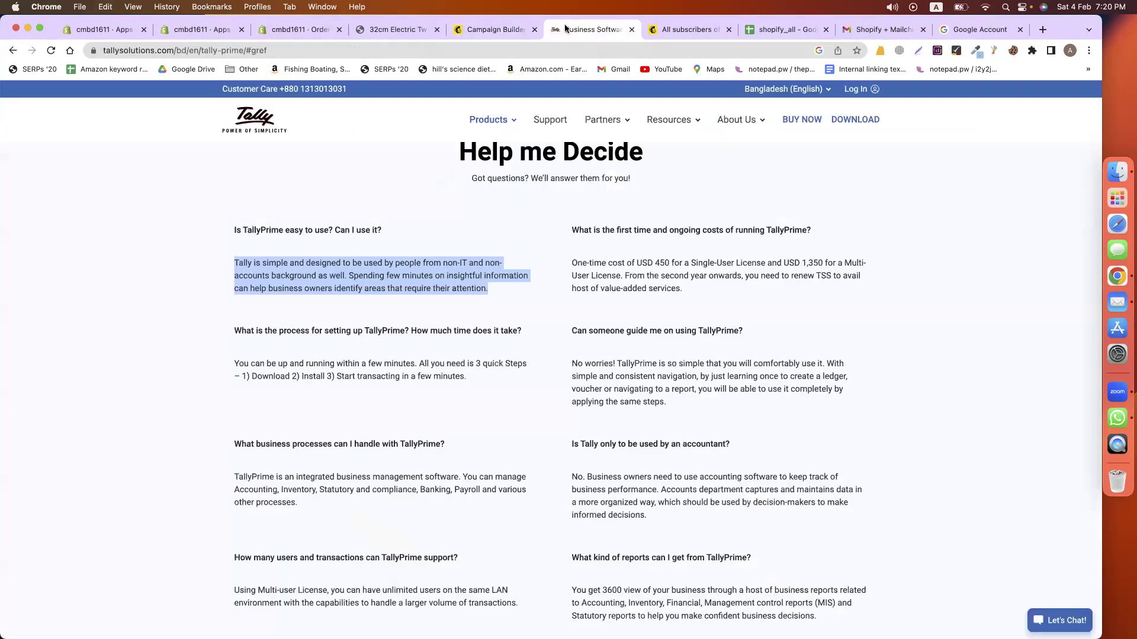
left_click(398, 52)
key("super+c")
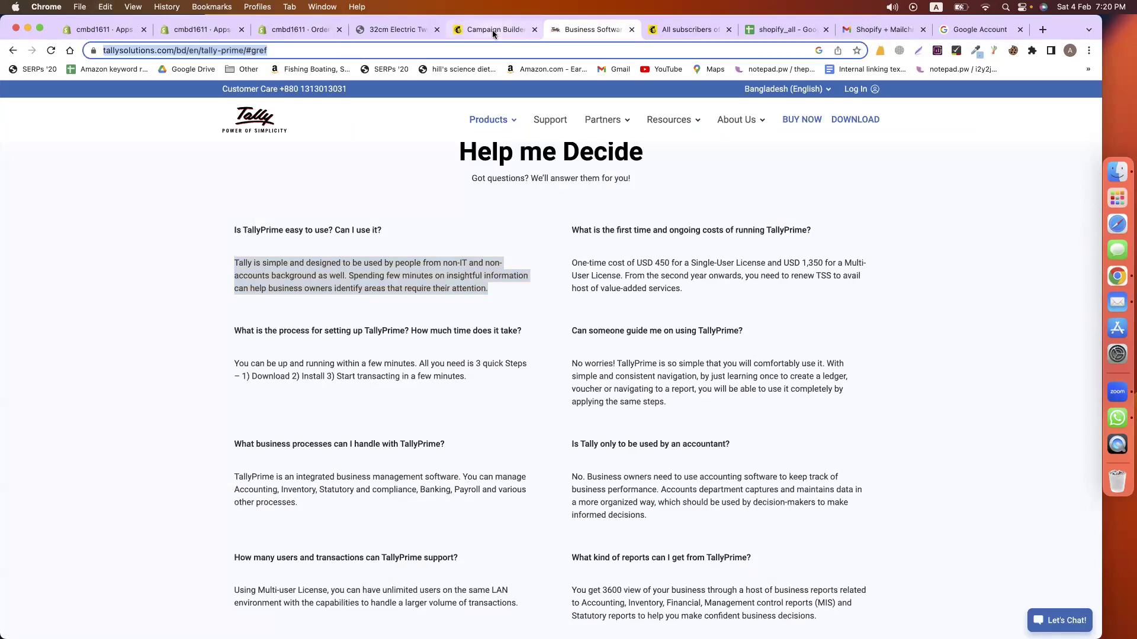
left_click(492, 30)
key("super+a")
key("super+v")
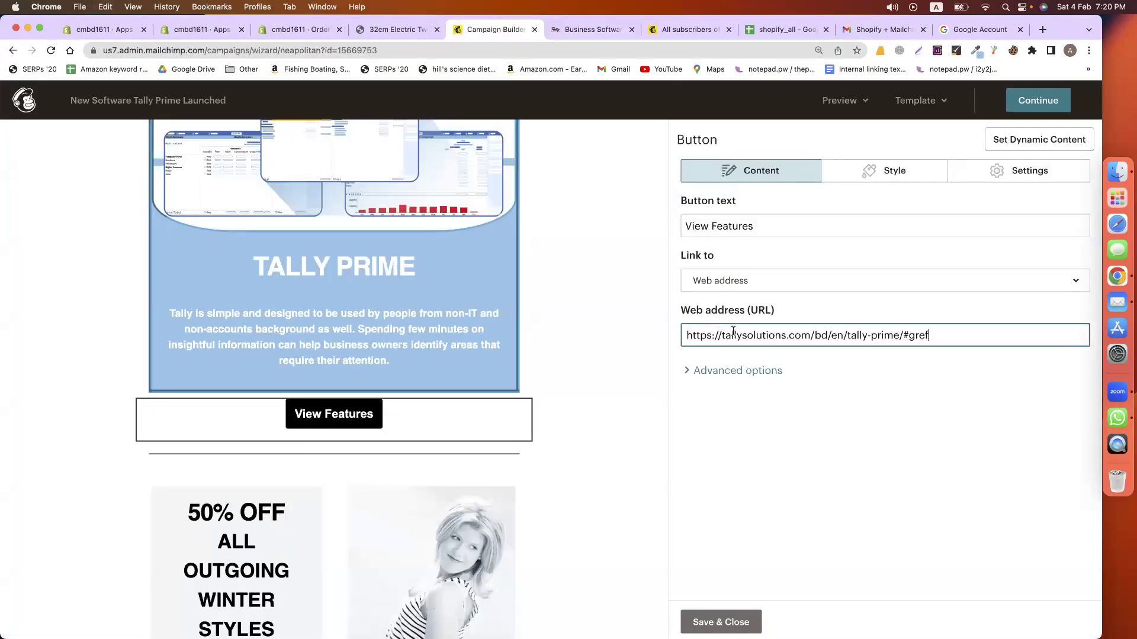
left_click(888, 443)
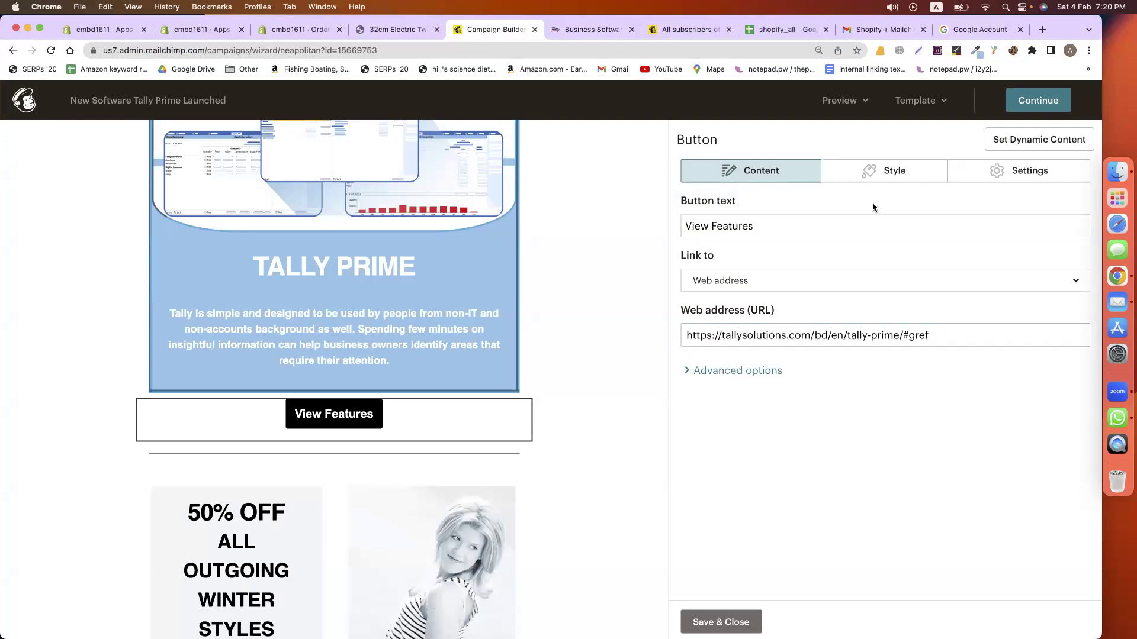
left_click(884, 171)
scroll(821, 380, "down", 3)
Step: Clear the button's #000000 background and sample the Tally header blue with ColorZilla
left_click(692, 338)
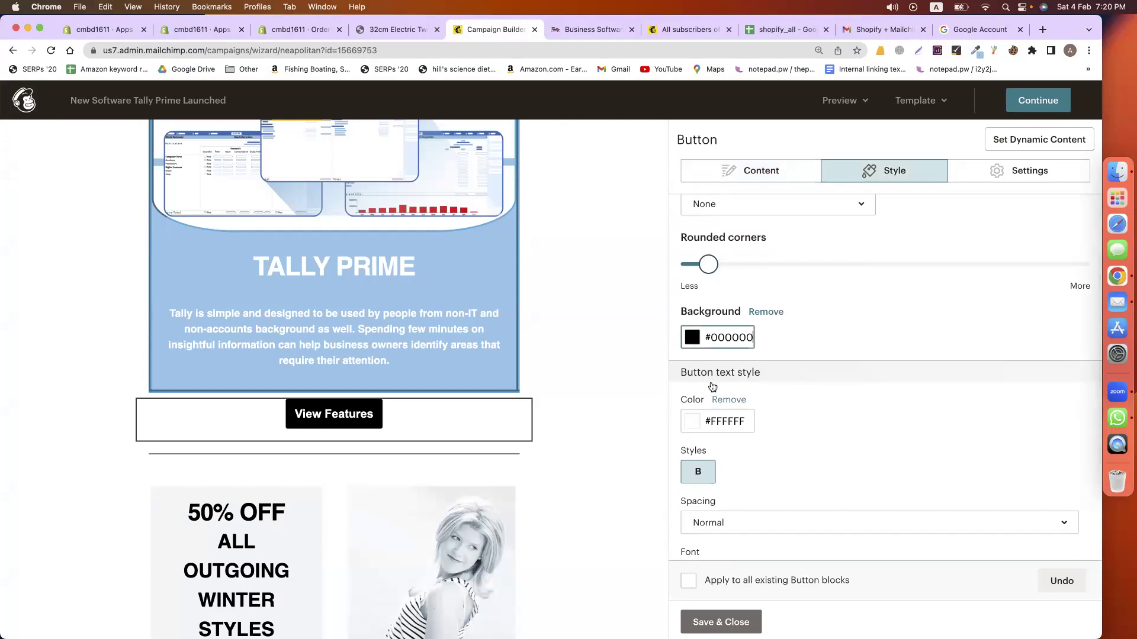
triple_click(737, 337)
key("BackSpace")
left_click(589, 34)
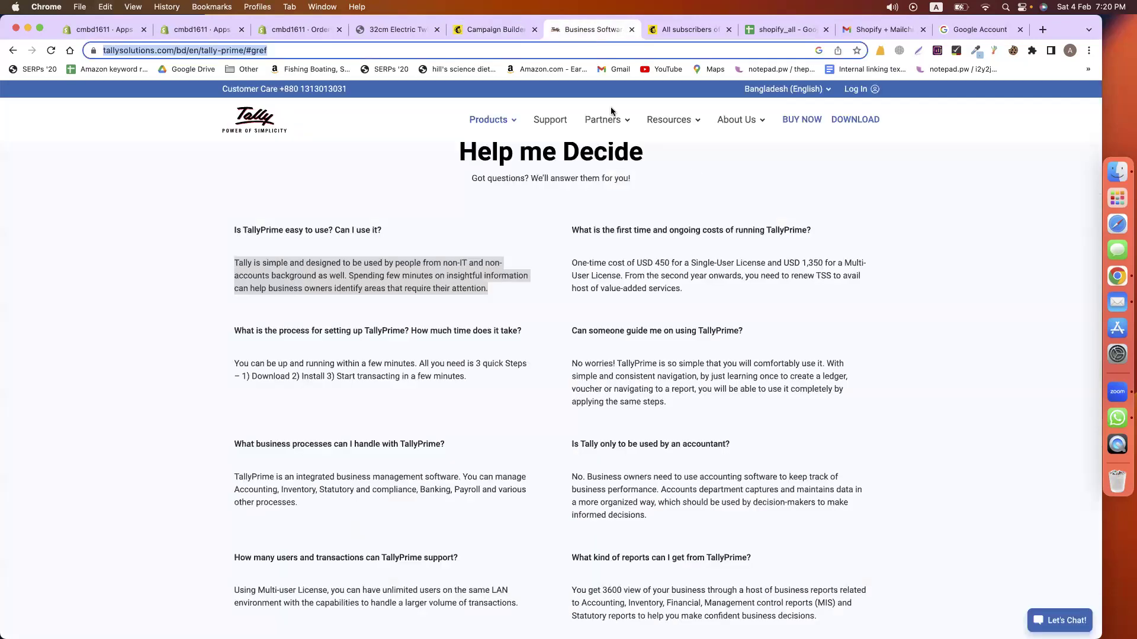
left_click(973, 51)
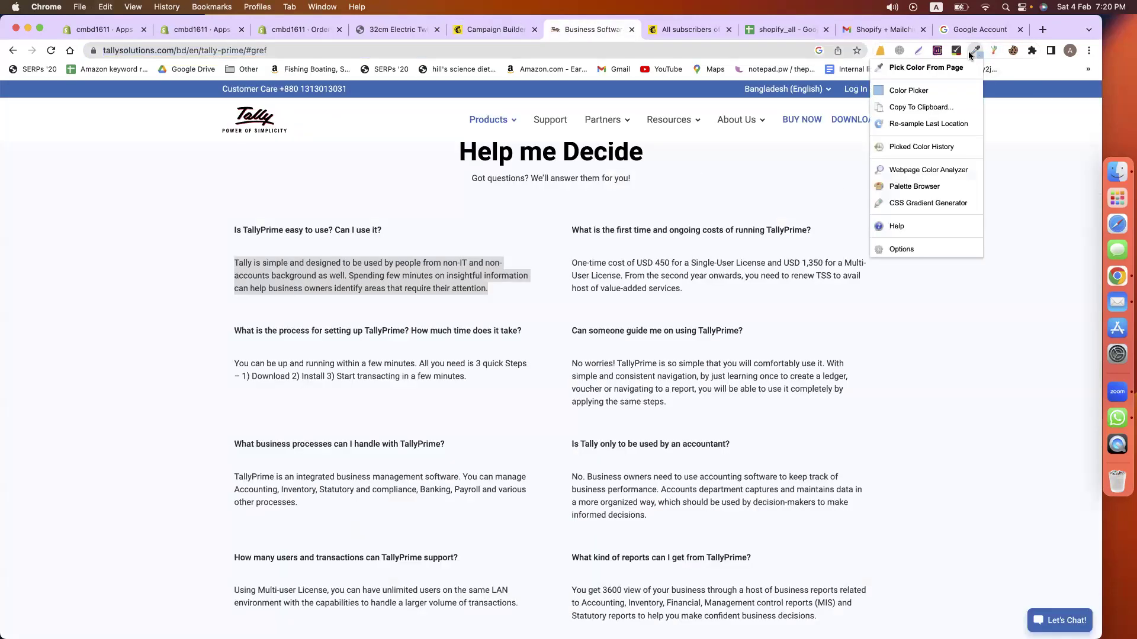
left_click(957, 65)
scroll(912, 219, "up", 6)
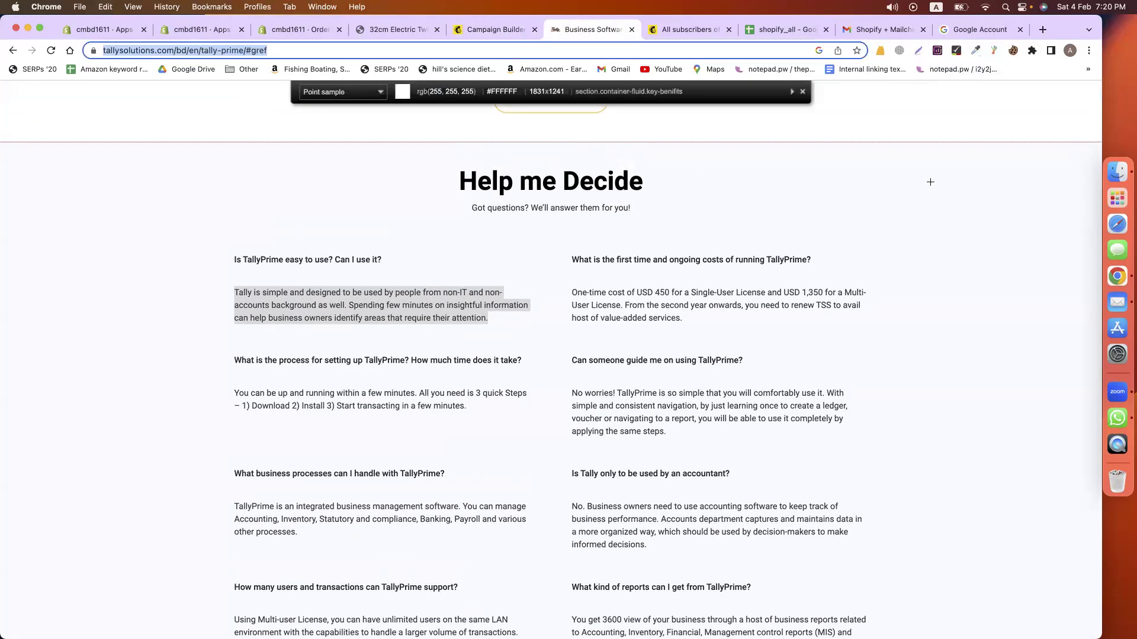
scroll(912, 219, "up", 10)
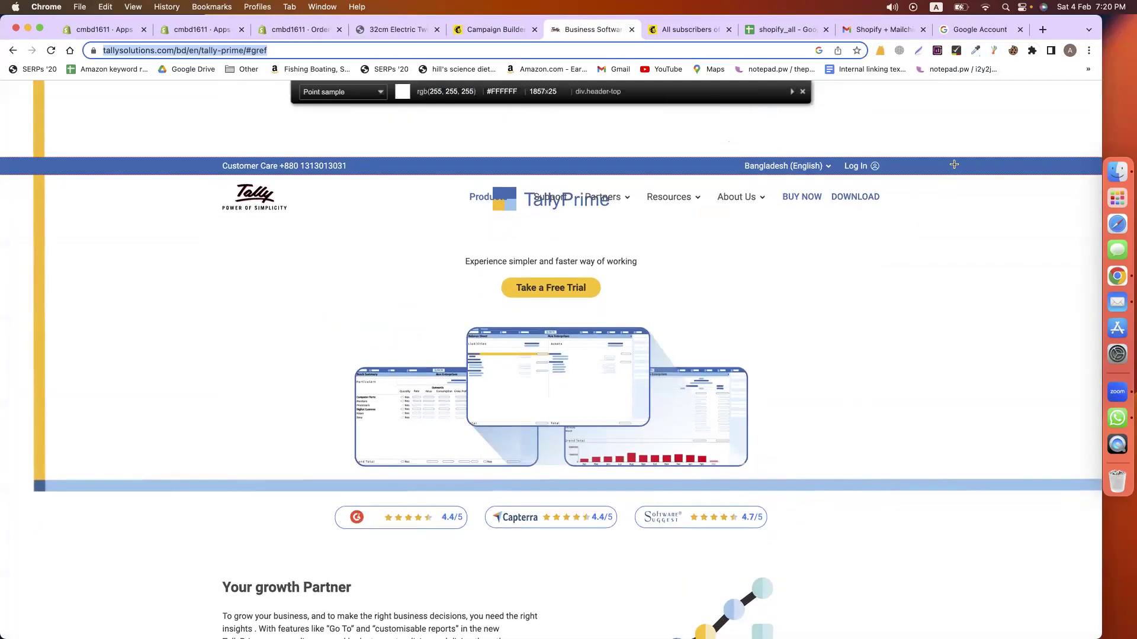
left_click(958, 167)
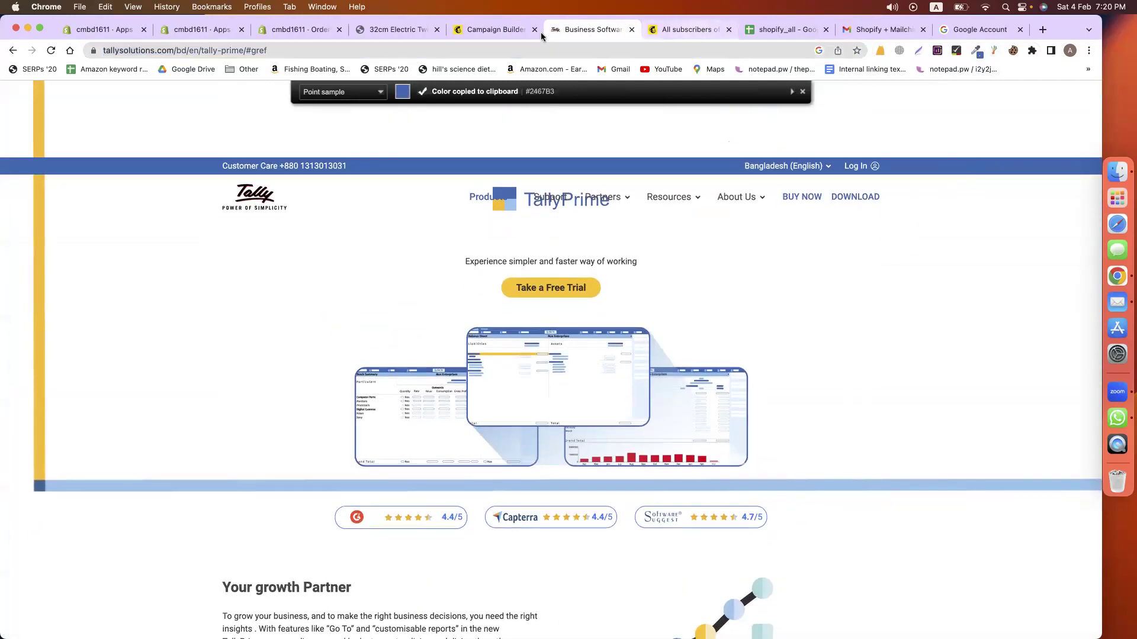
Step: Apply #2467b3 as the View Features button's background colour
left_click(496, 29)
key("super+v")
key("Return")
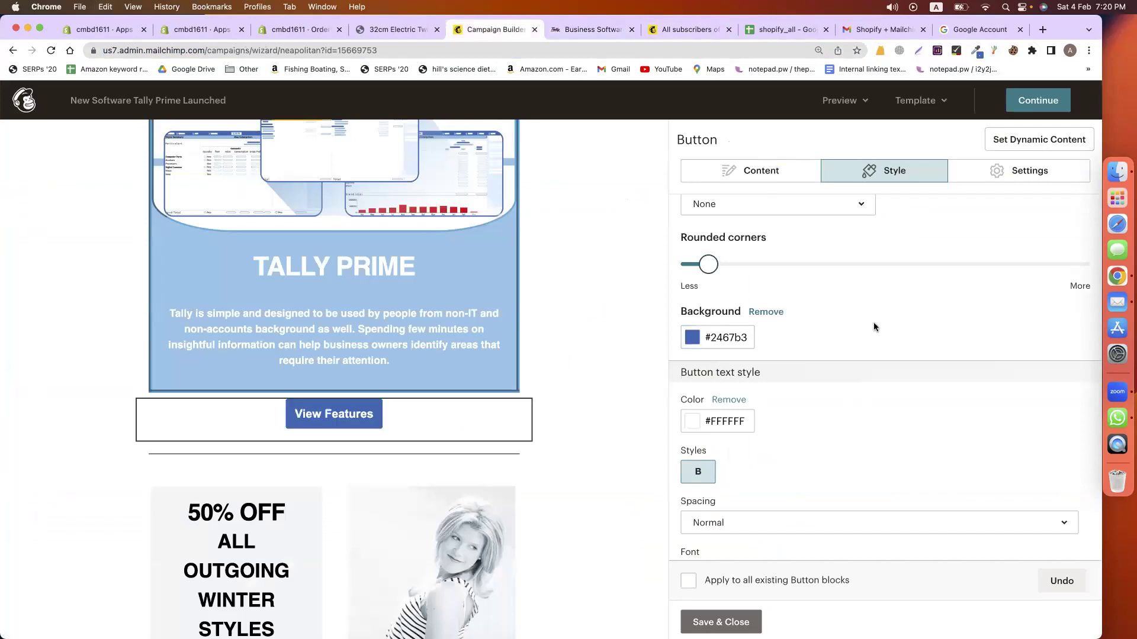
scroll(890, 434, "down", 5)
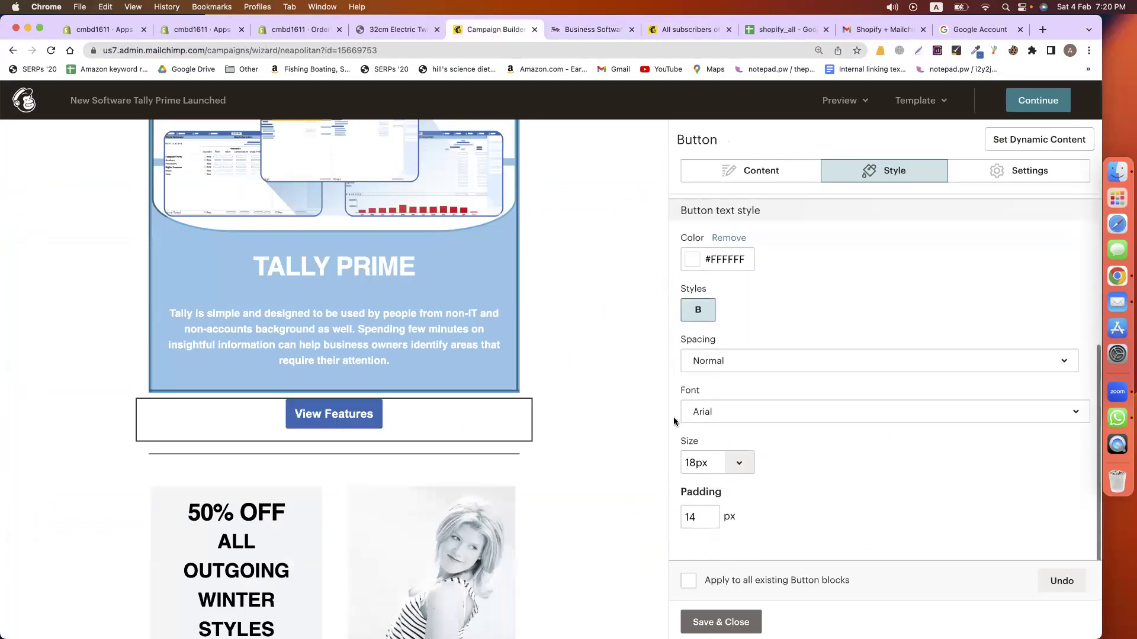
scroll(610, 473, "down", 1)
scroll(609, 473, "down", 2)
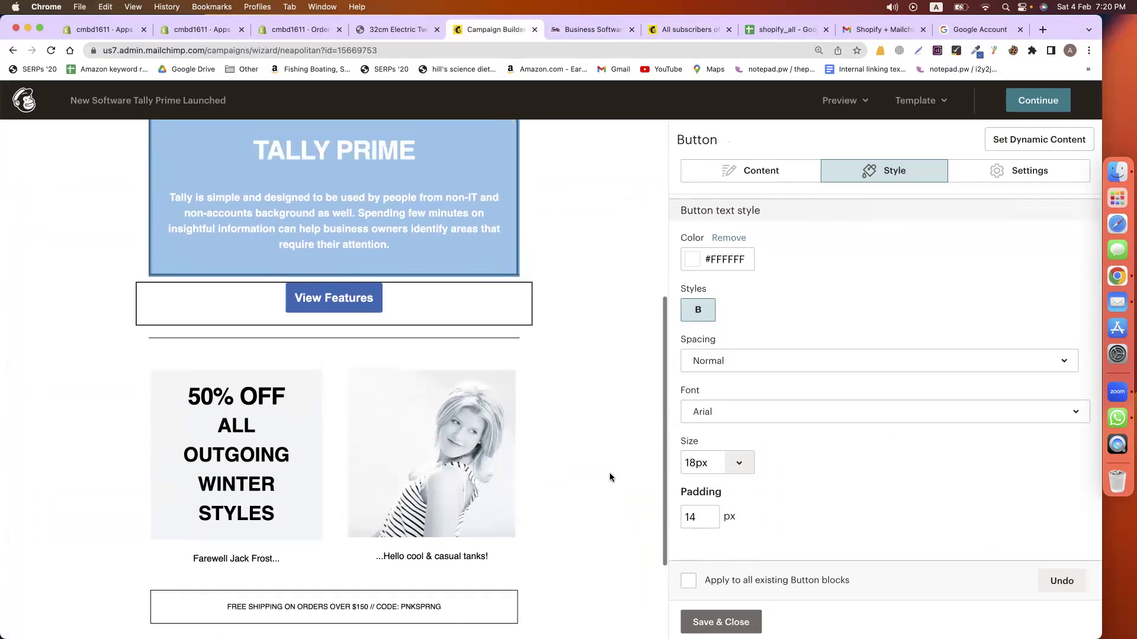
scroll(457, 405, "up", 1)
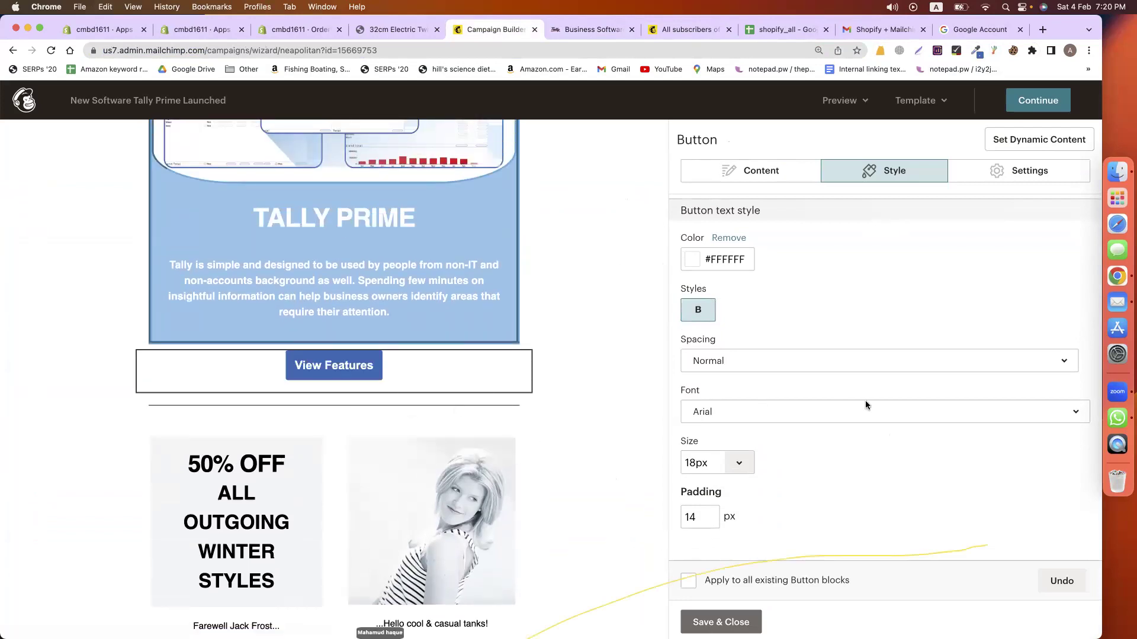
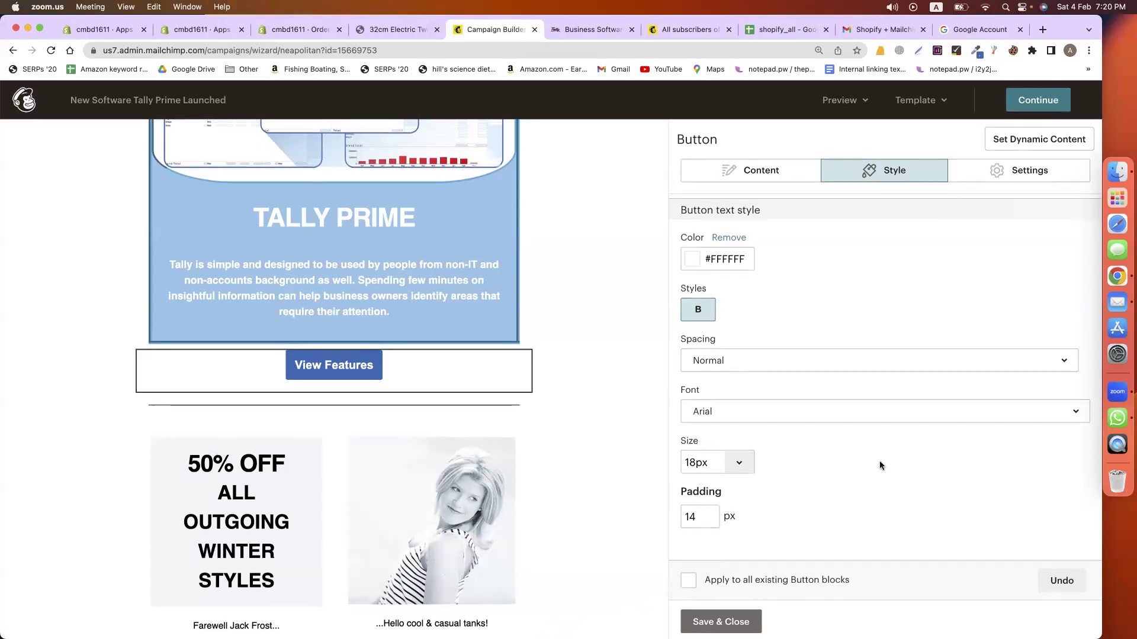
Step: Set the View Features button's width to Full width
scroll(879, 460, "up", 4)
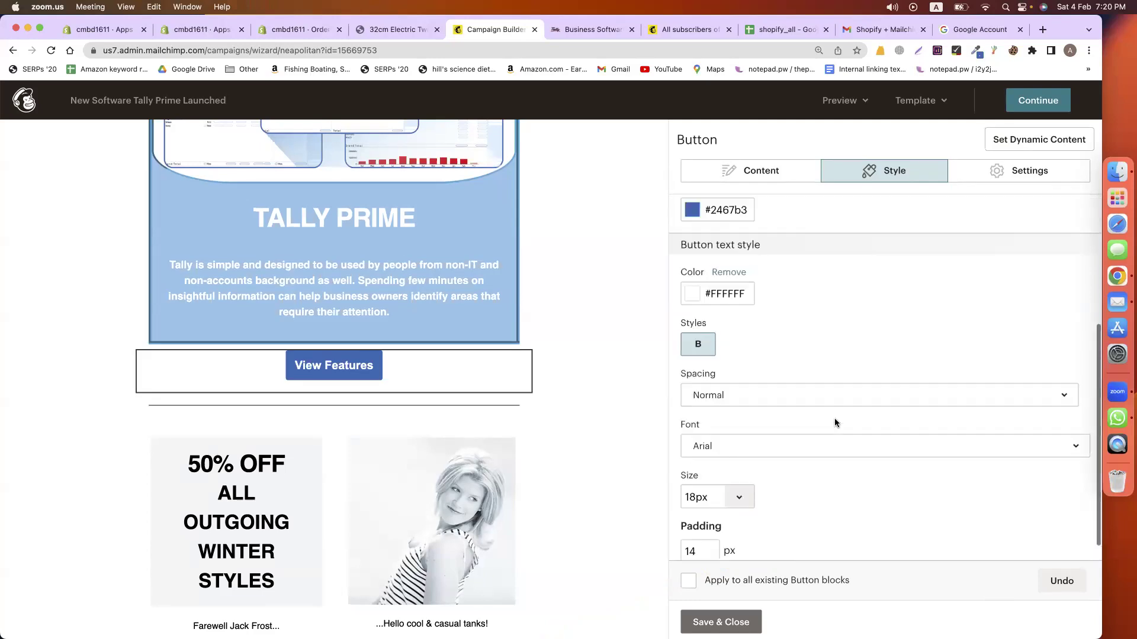
left_click(974, 178)
left_click(799, 325)
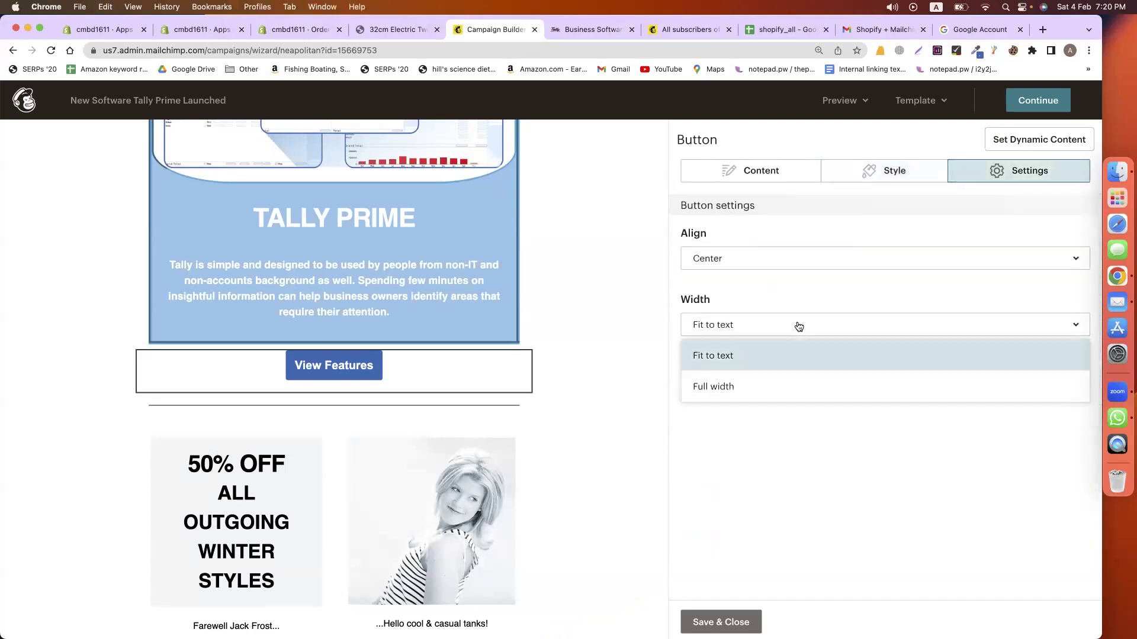
left_click(738, 385)
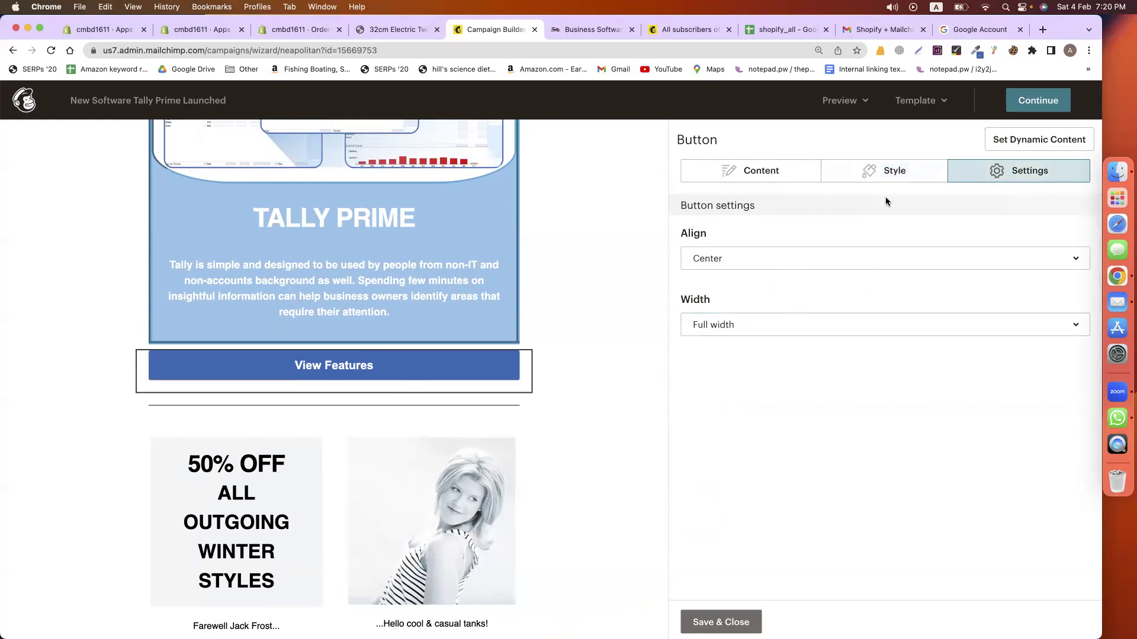
Step: Drag the button's Rounded corners slider to Less for square corners
left_click(887, 177)
left_click(749, 172)
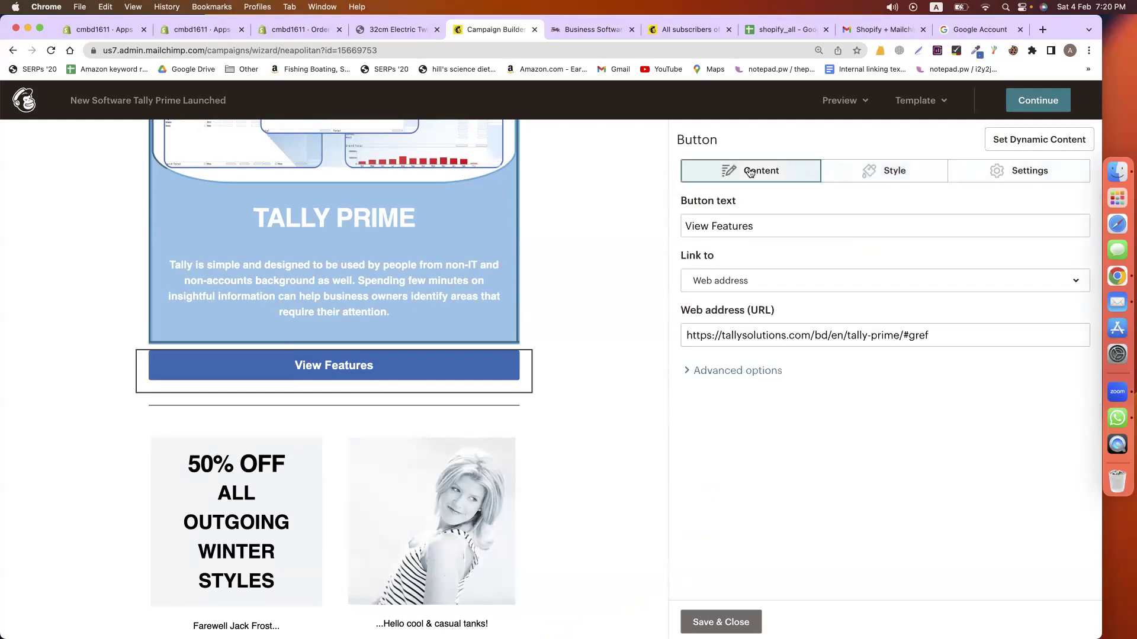
left_click(877, 167)
mouse_move(705, 309)
left_mouse_down()
mouse_move(740, 309)
mouse_move(688, 312)
left_mouse_up()
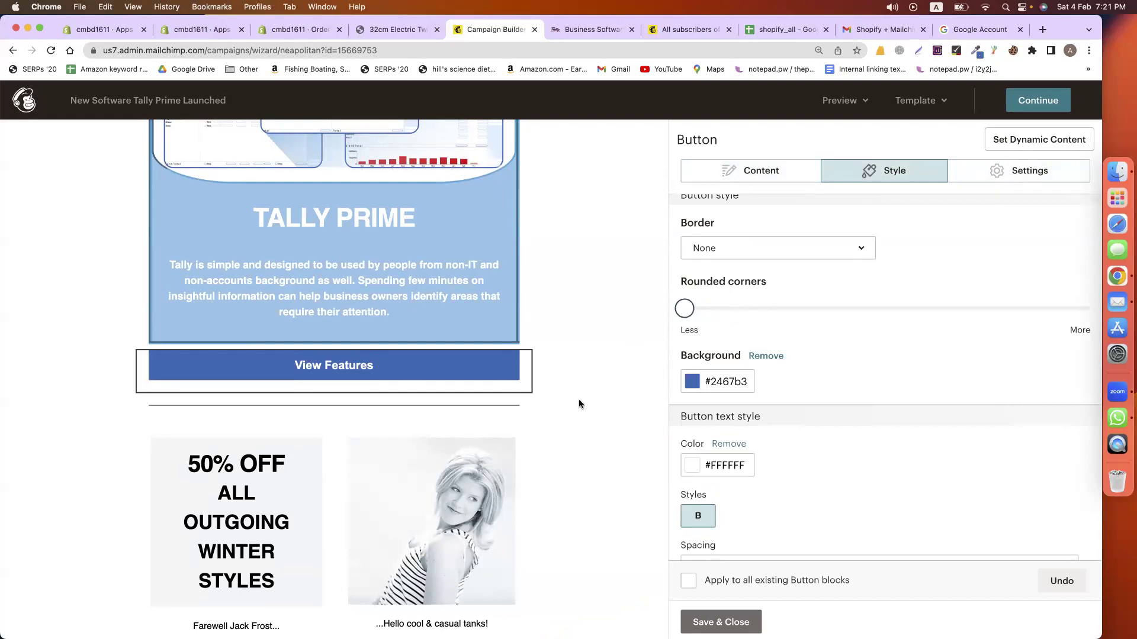
scroll(579, 403, "down", 3)
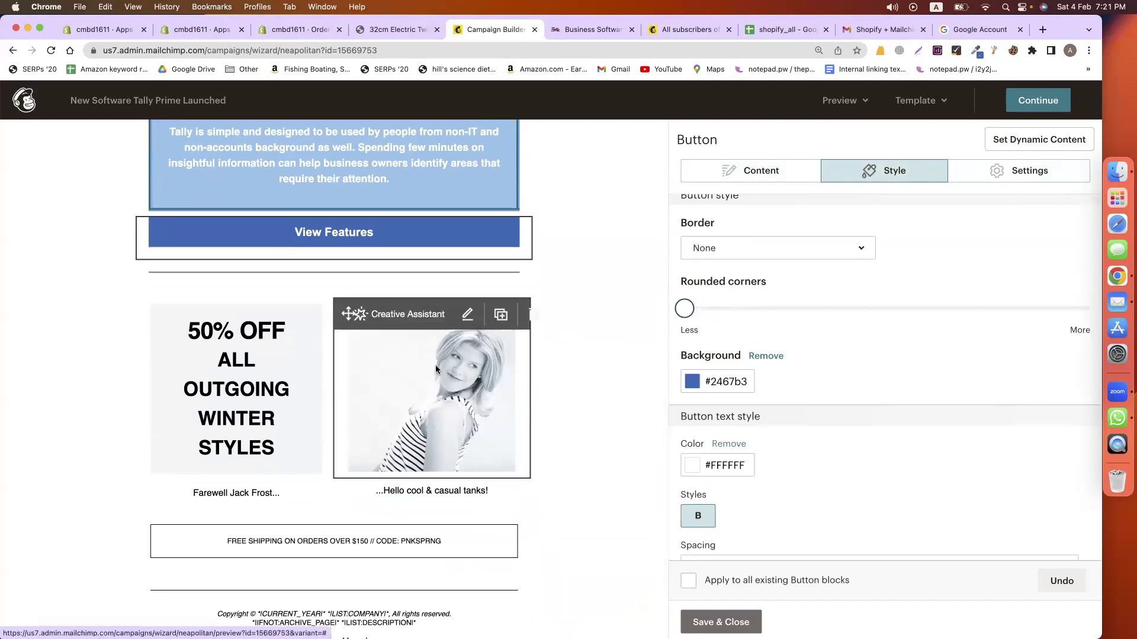
left_click(592, 30)
scroll(566, 417, "down", 2)
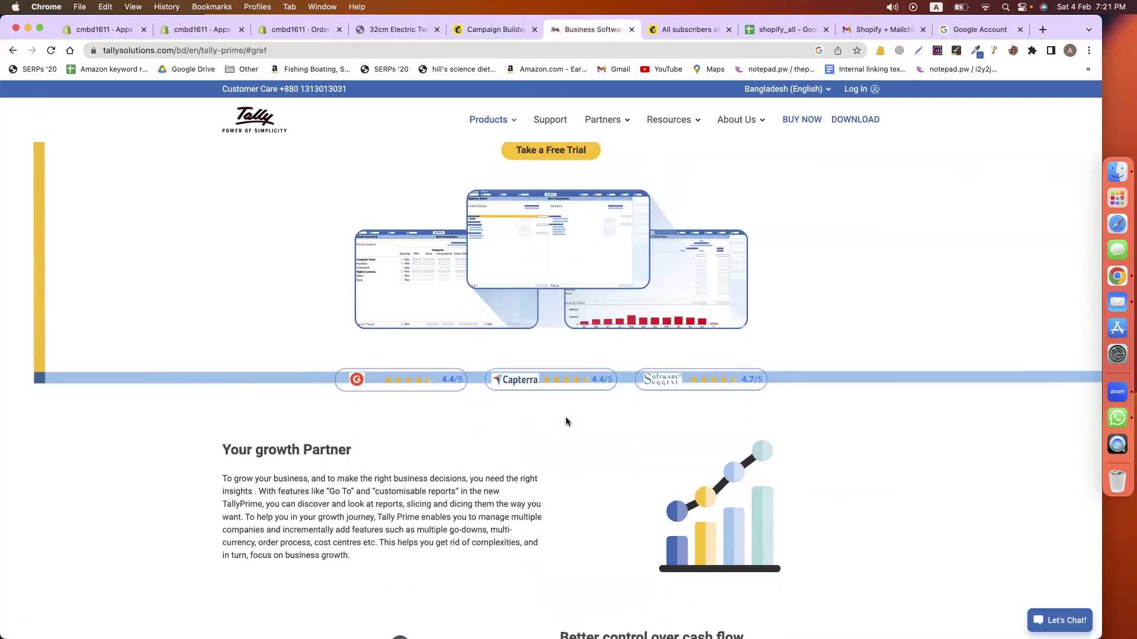
scroll(566, 422, "down", 4)
scroll(493, 471, "down", 3)
scroll(492, 471, "down", 3)
scroll(634, 525, "down", 3)
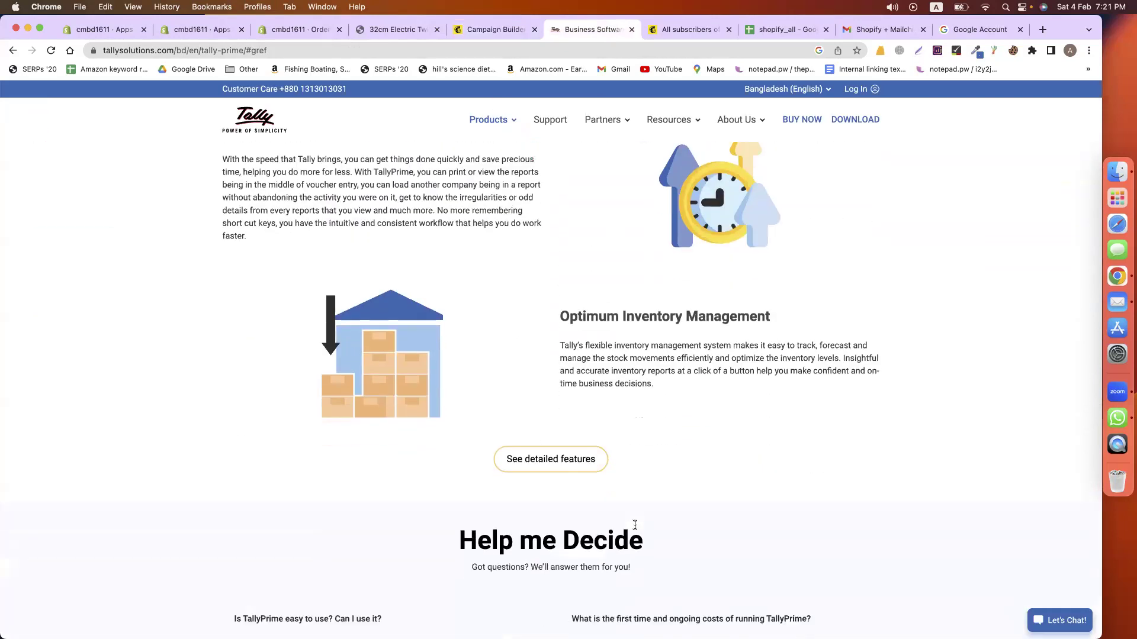
scroll(573, 421, "up", 8)
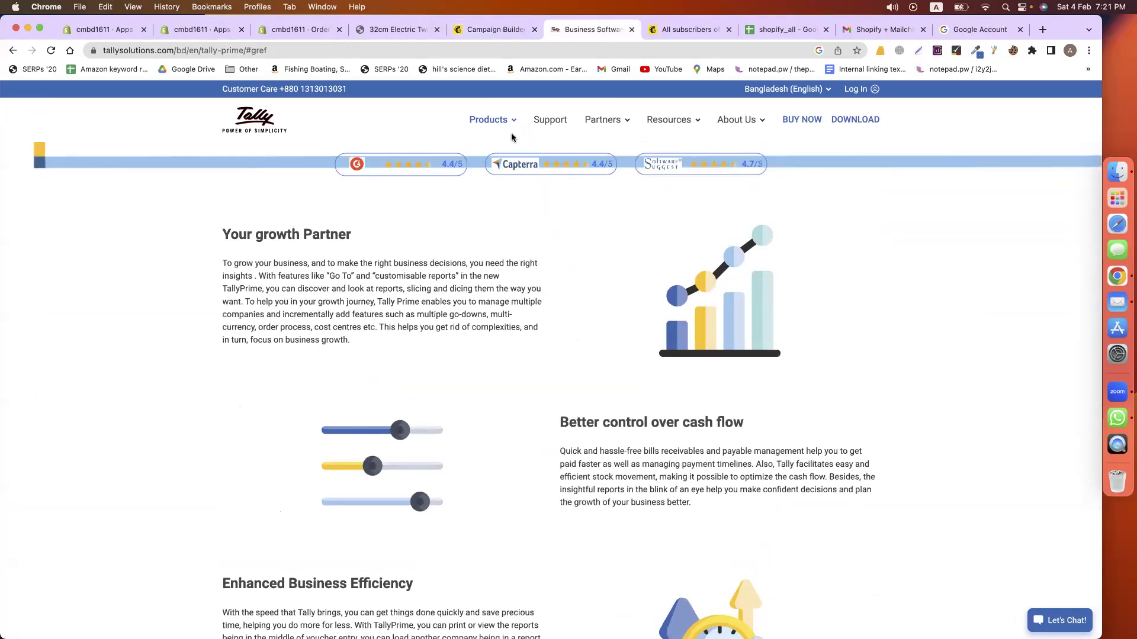
scroll(519, 288, "up", 2)
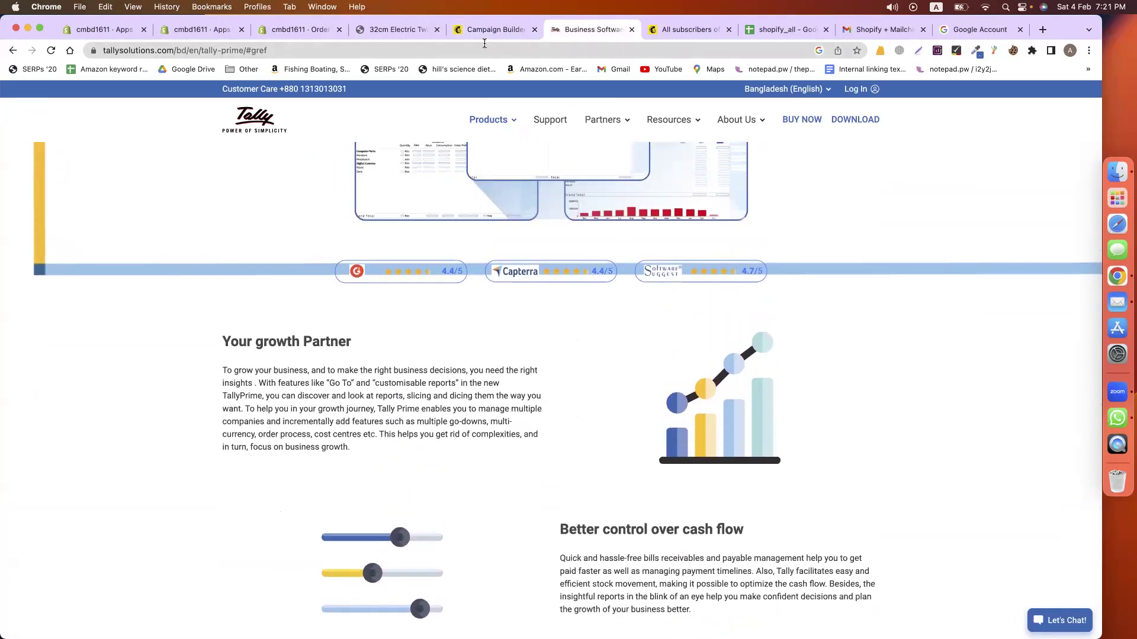
left_click(471, 31)
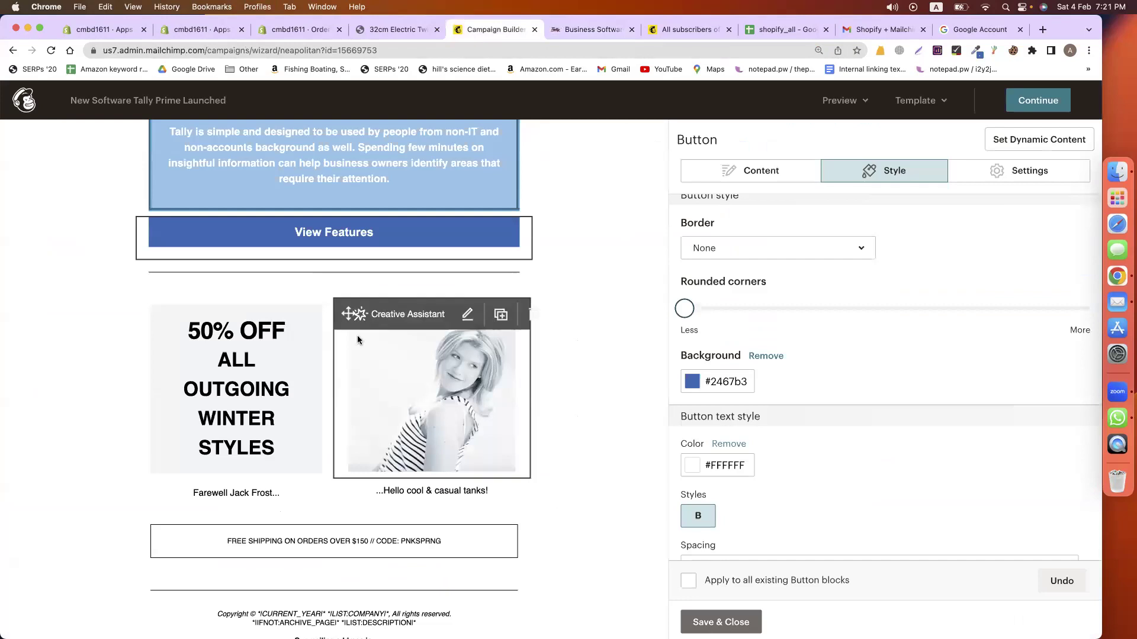
Step: Delete the 50% OFF text block and the model photo block
mouse_move(294, 347)
left_click(252, 315)
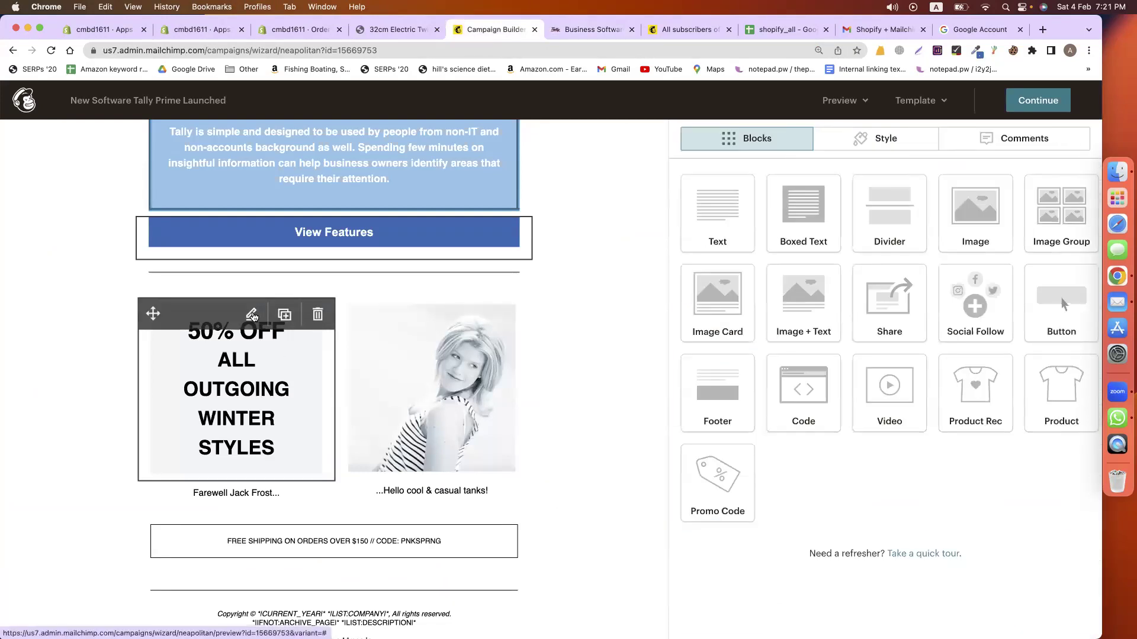
left_click(318, 316)
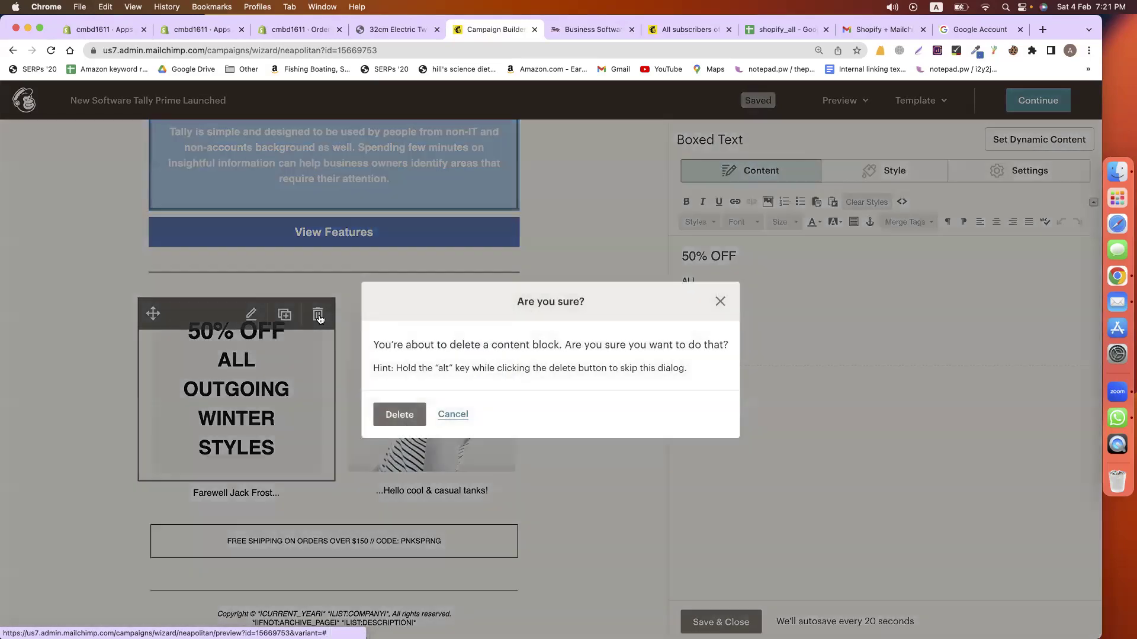
left_click(388, 415)
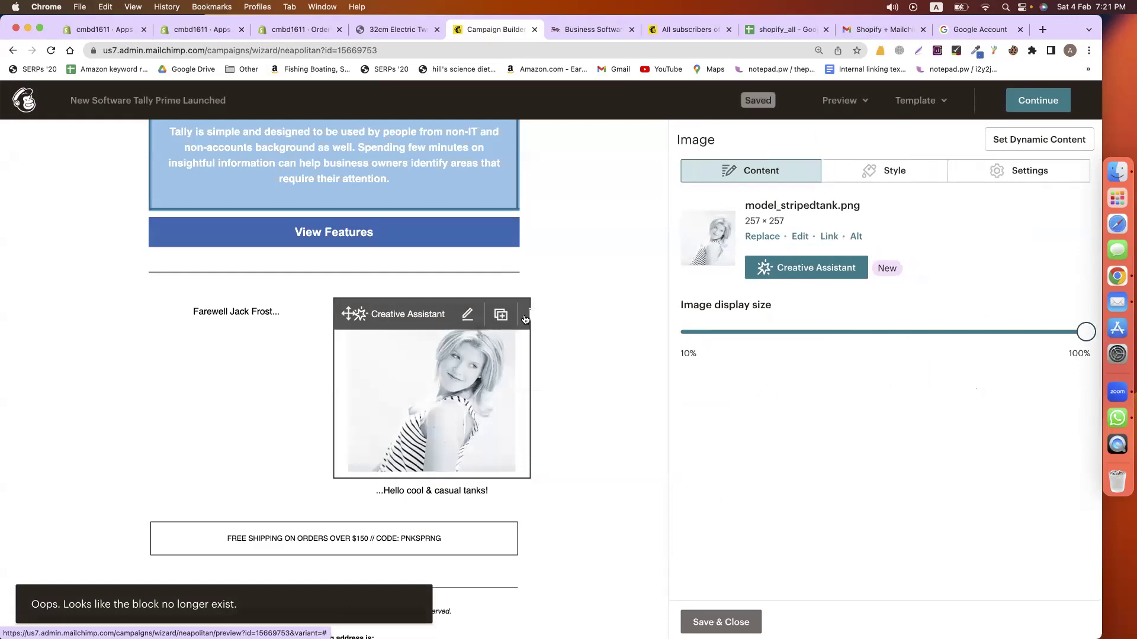
left_click(525, 319)
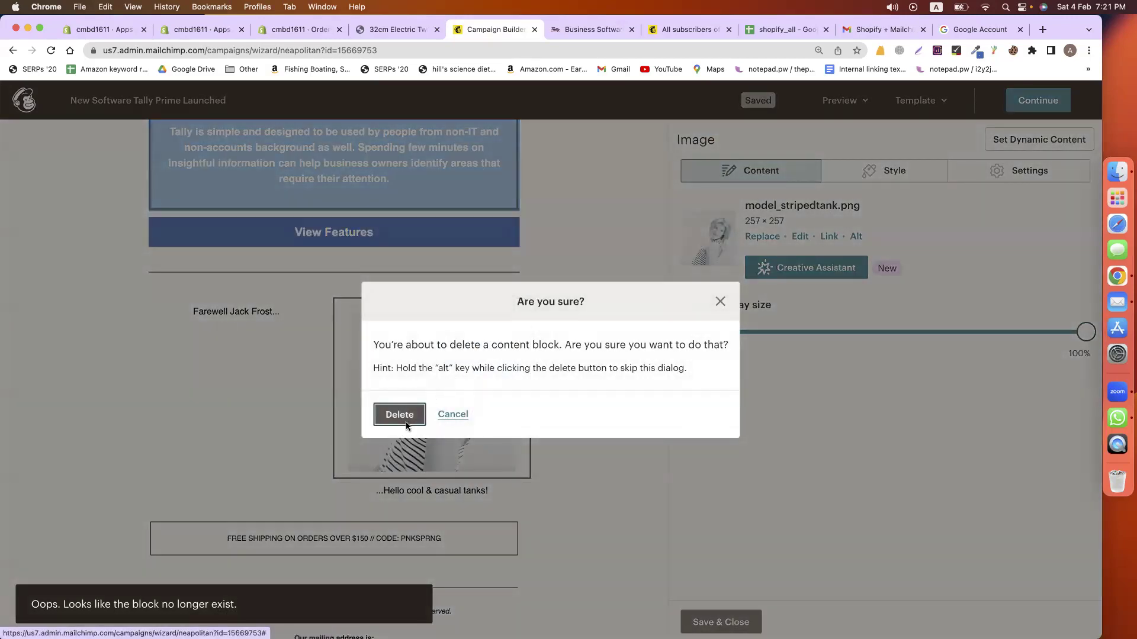
left_click(399, 414)
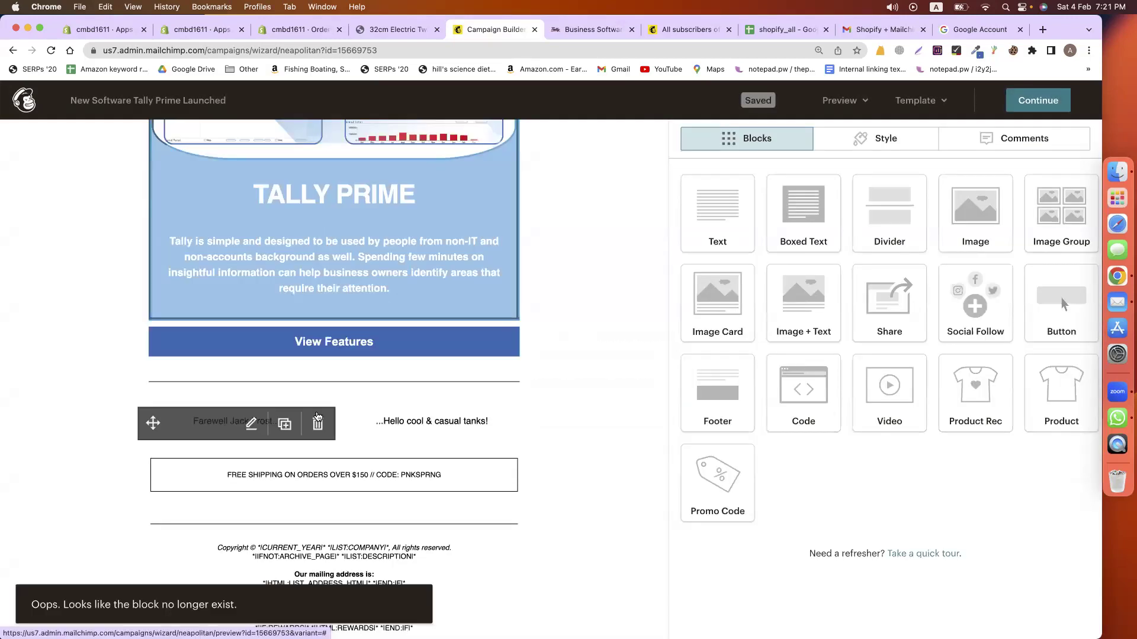
Step: Delete the Farewell Jack Frost and Hello cool & casual tanks captions and the free-shipping banner
left_click(319, 423)
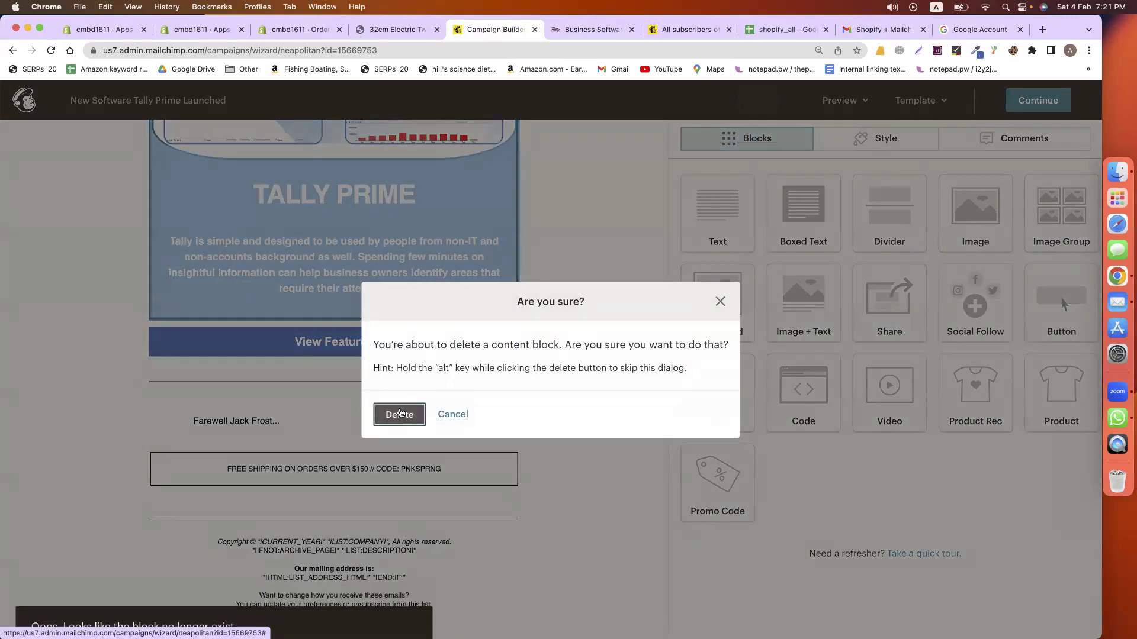
left_click(400, 413)
left_click(513, 424)
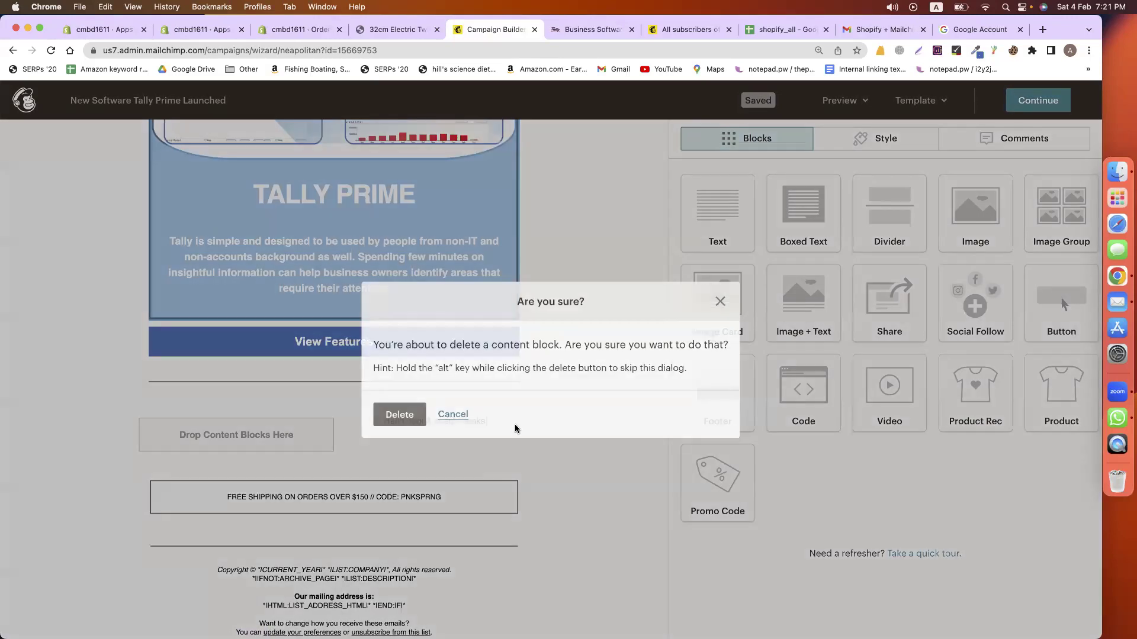
left_click(395, 414)
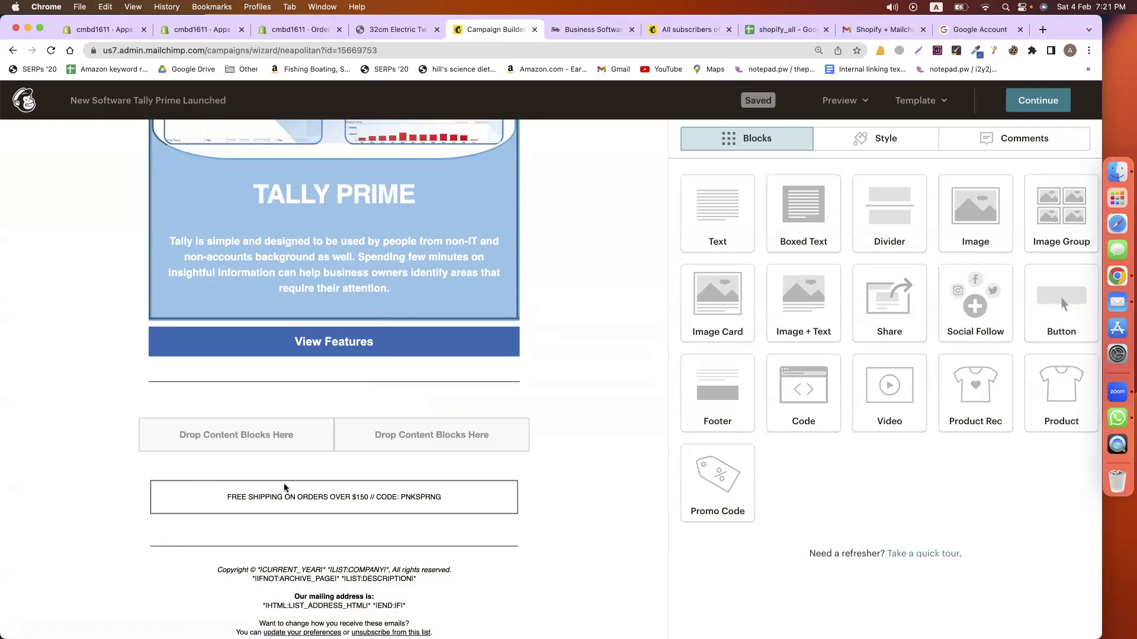
mouse_move(303, 507)
left_click(513, 491)
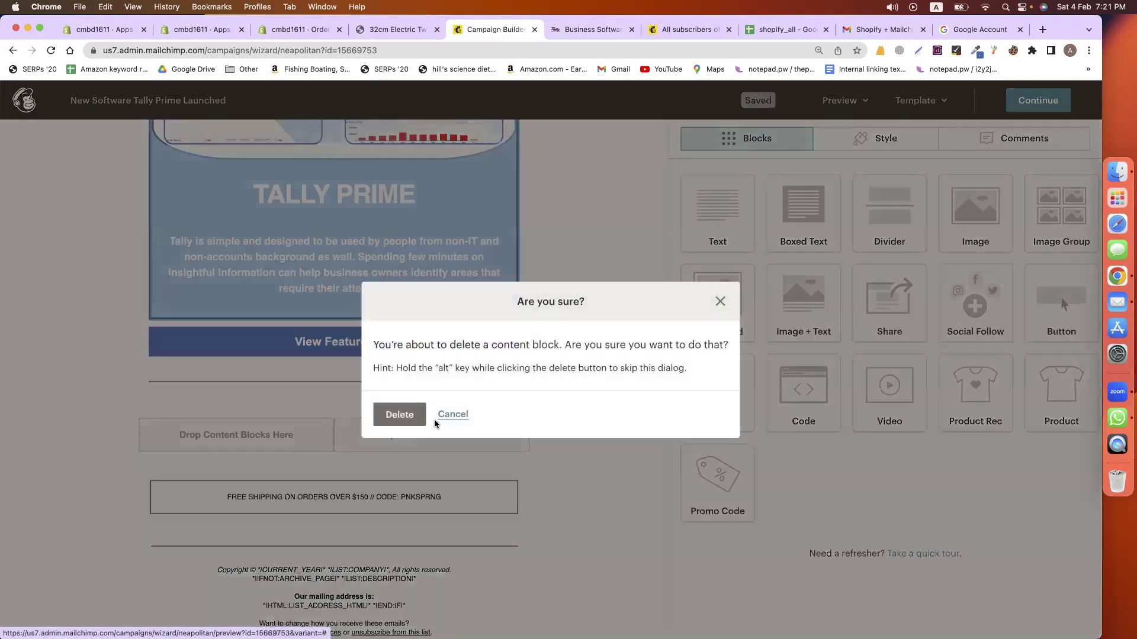
left_click(409, 416)
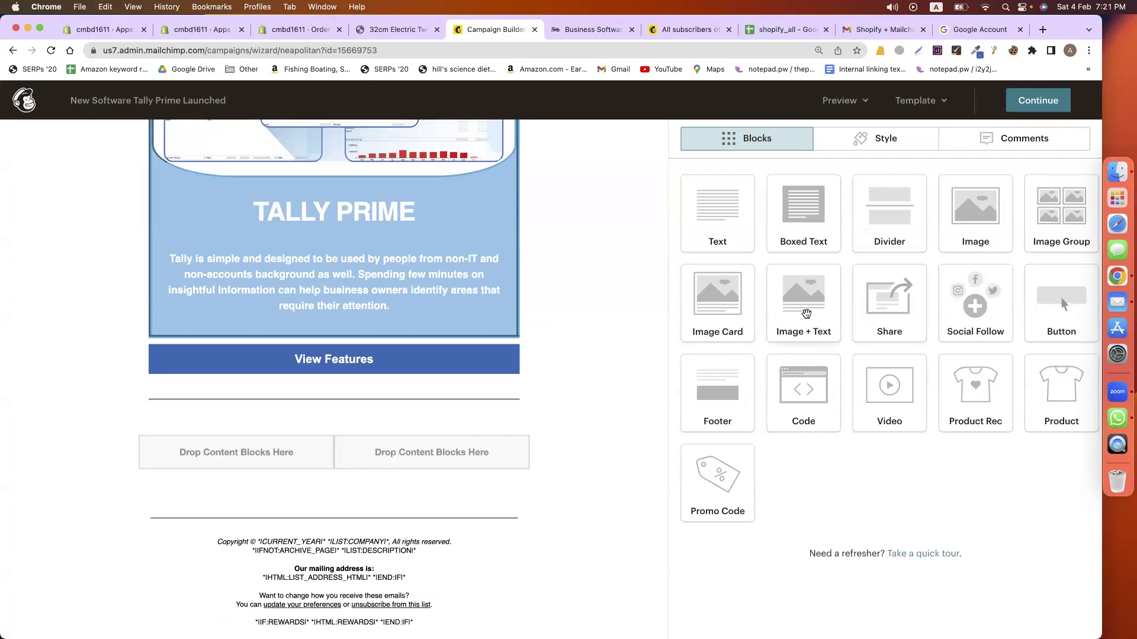
Step: Add an Image Card block below View Features, review its settings, then Save & Close
left_click_drag(707, 309, 453, 411)
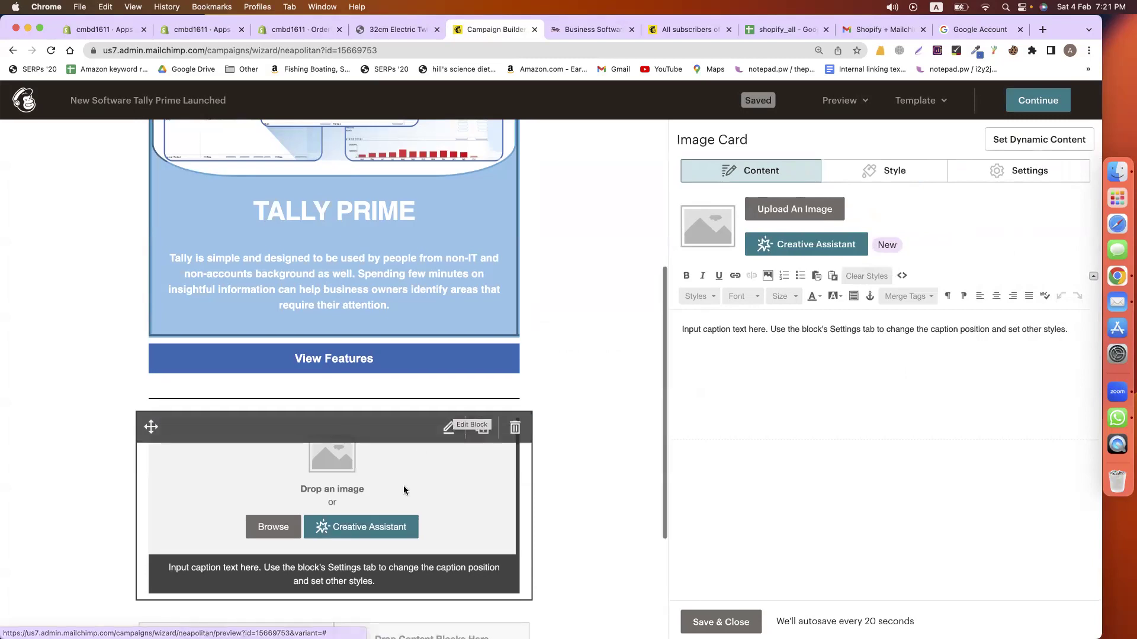
scroll(307, 485, "down", 1)
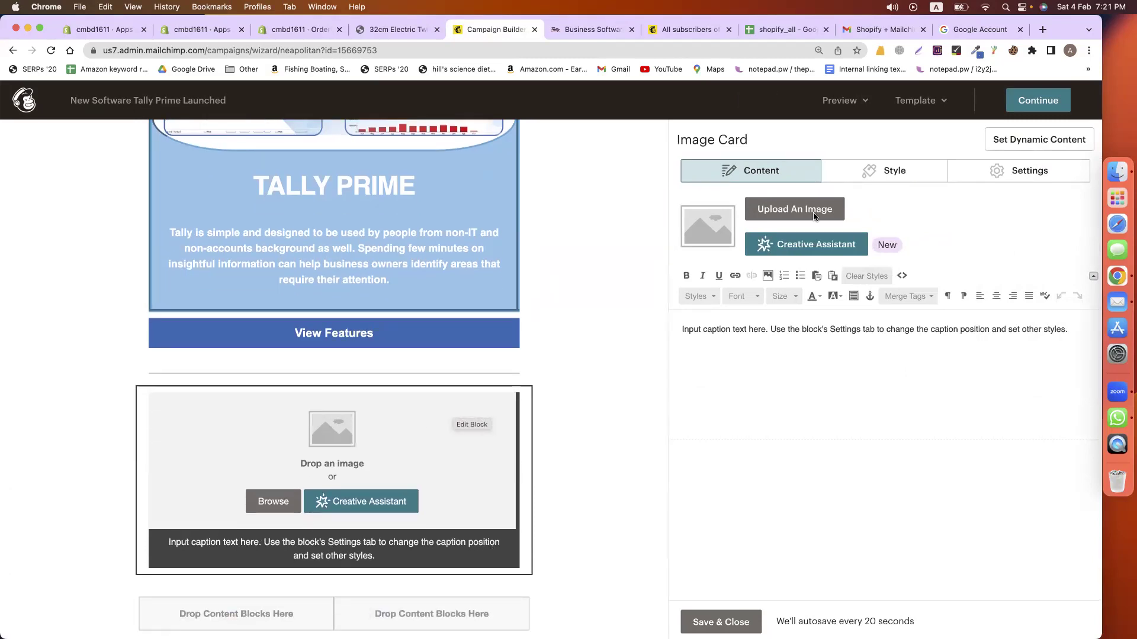
left_click(994, 179)
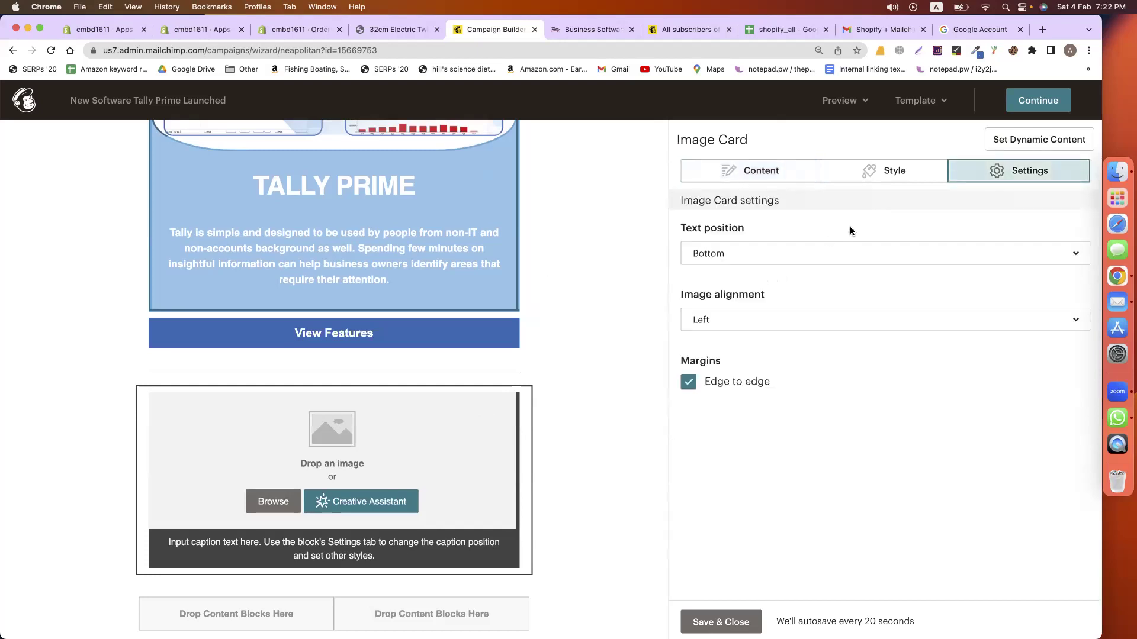
left_click(863, 176)
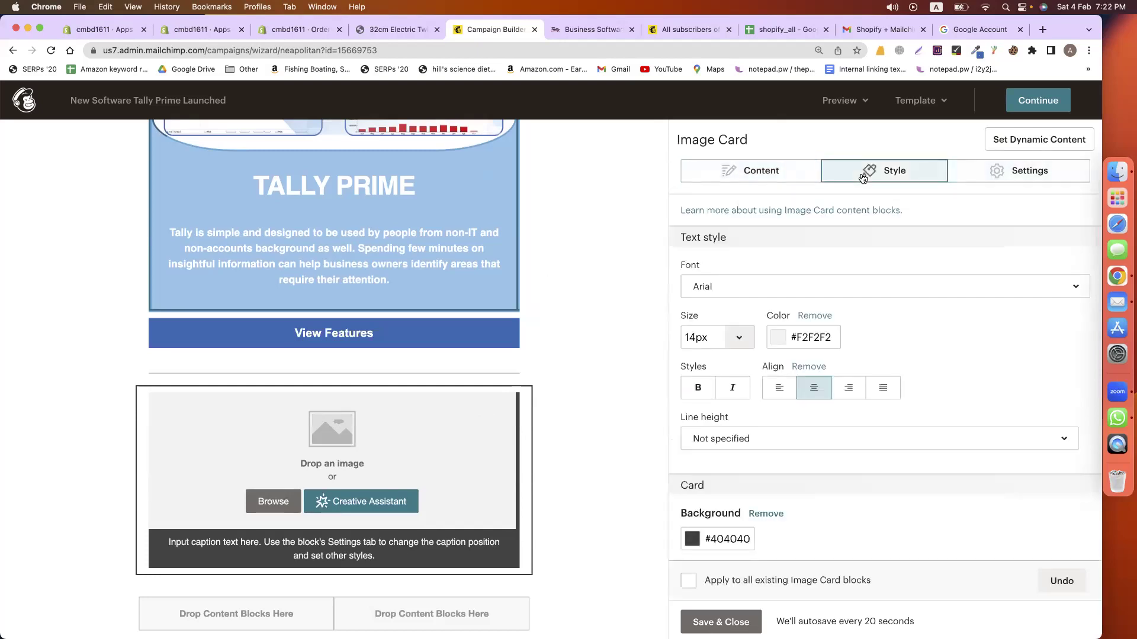
scroll(869, 370, "down", 4)
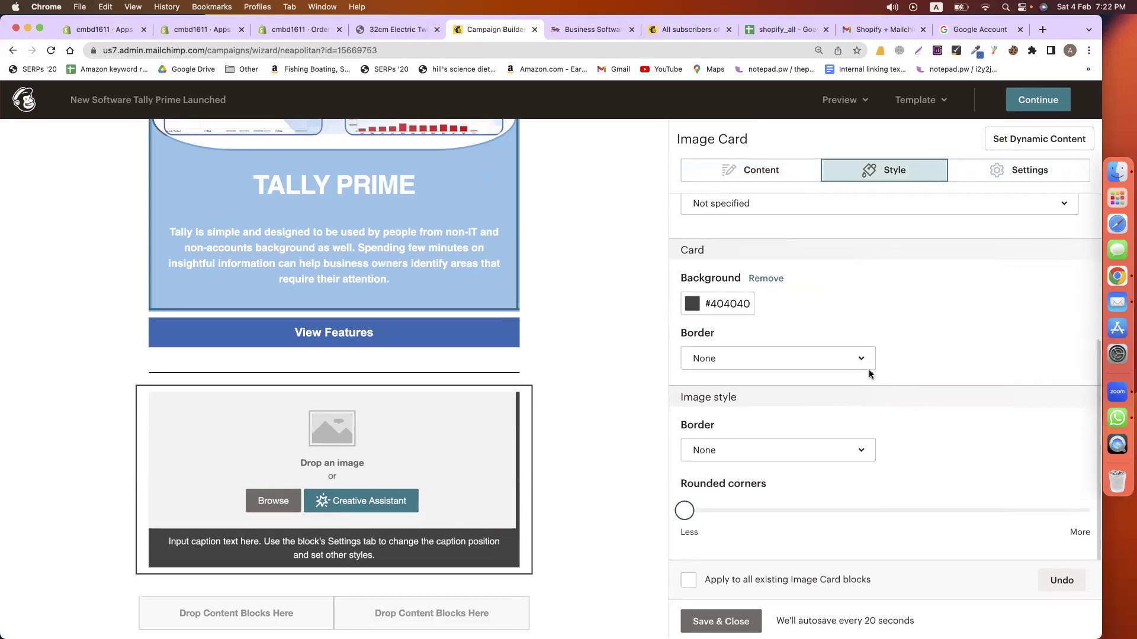
scroll(629, 353, "up", 3)
scroll(773, 314, "up", 5)
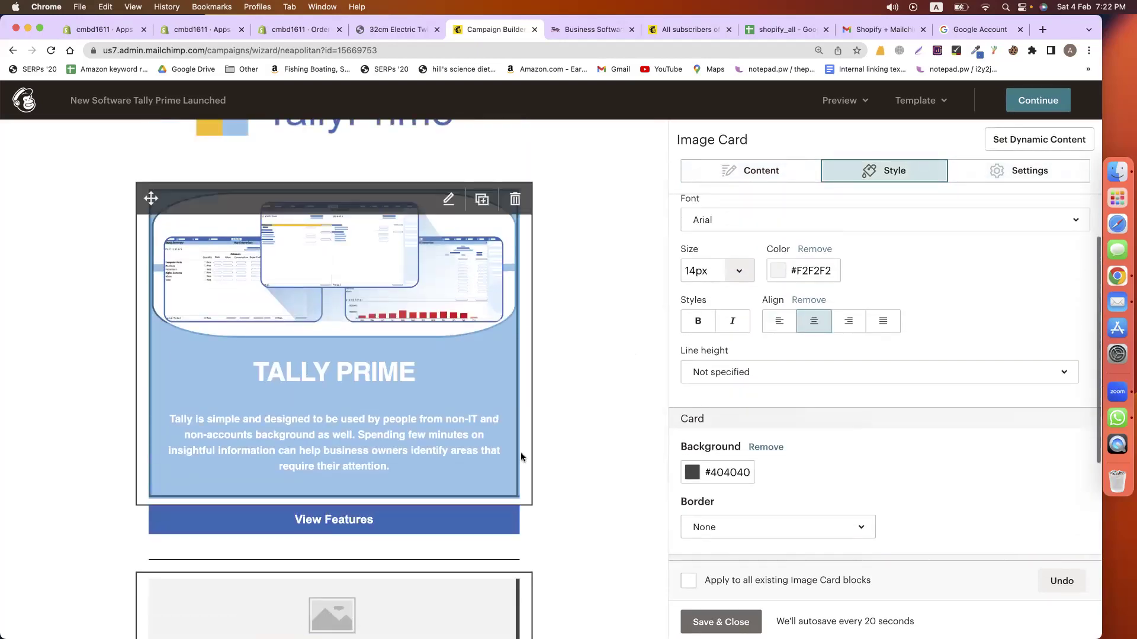
scroll(334, 356, "down", 4)
left_click(782, 177)
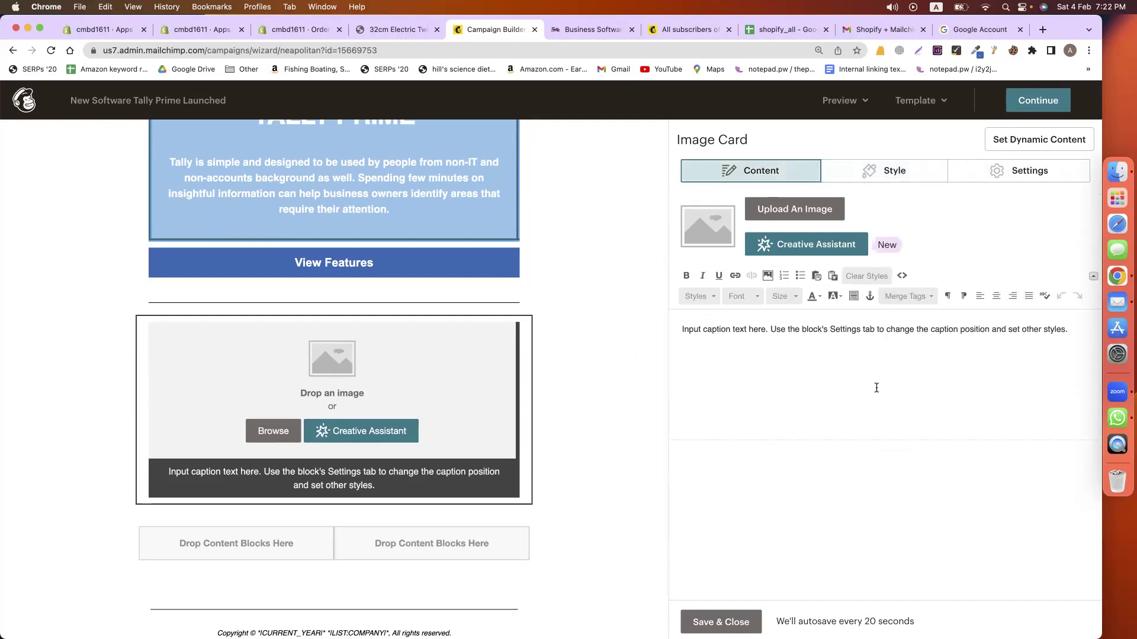
left_click(720, 622)
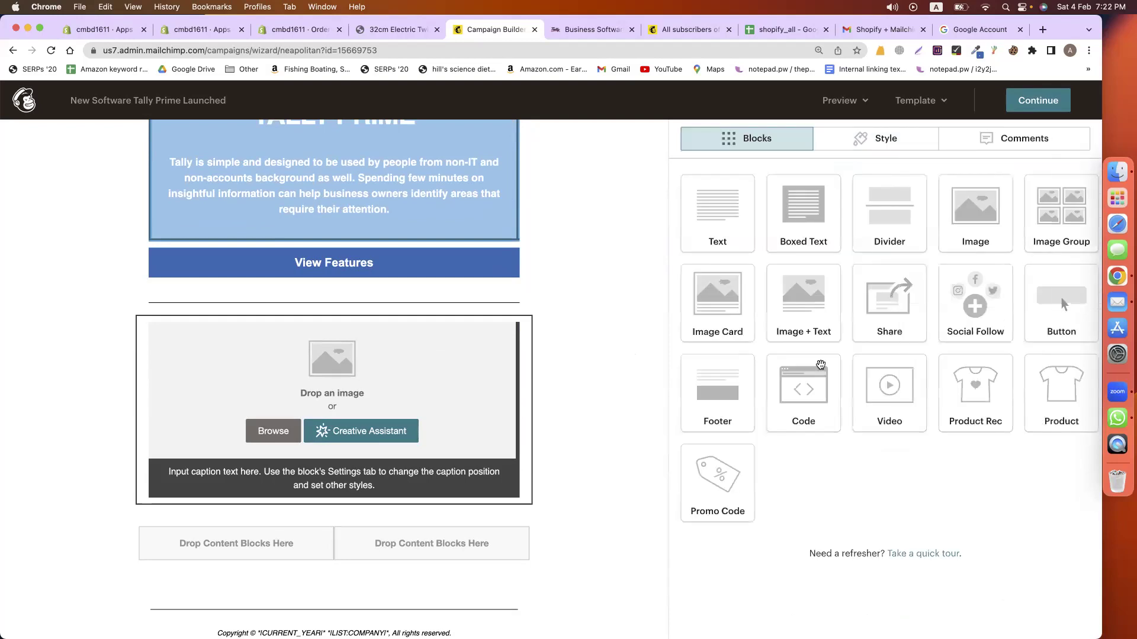
Step: Add an Image + Text block set to 2 images and delete the old Image Card
left_click_drag(812, 320, 399, 314)
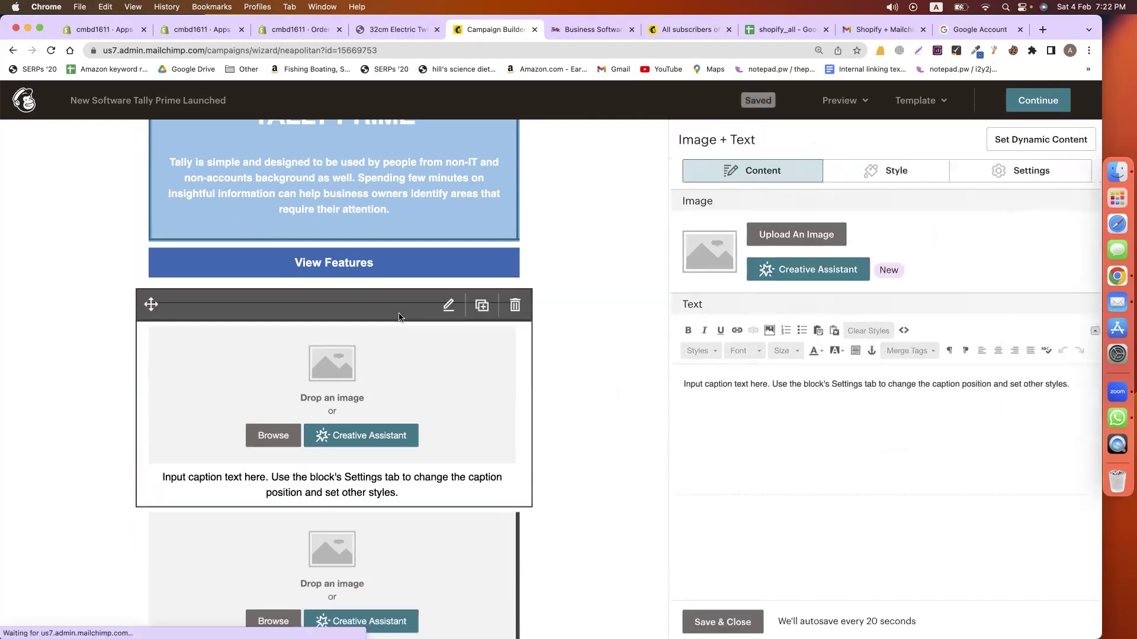
left_click(1000, 178)
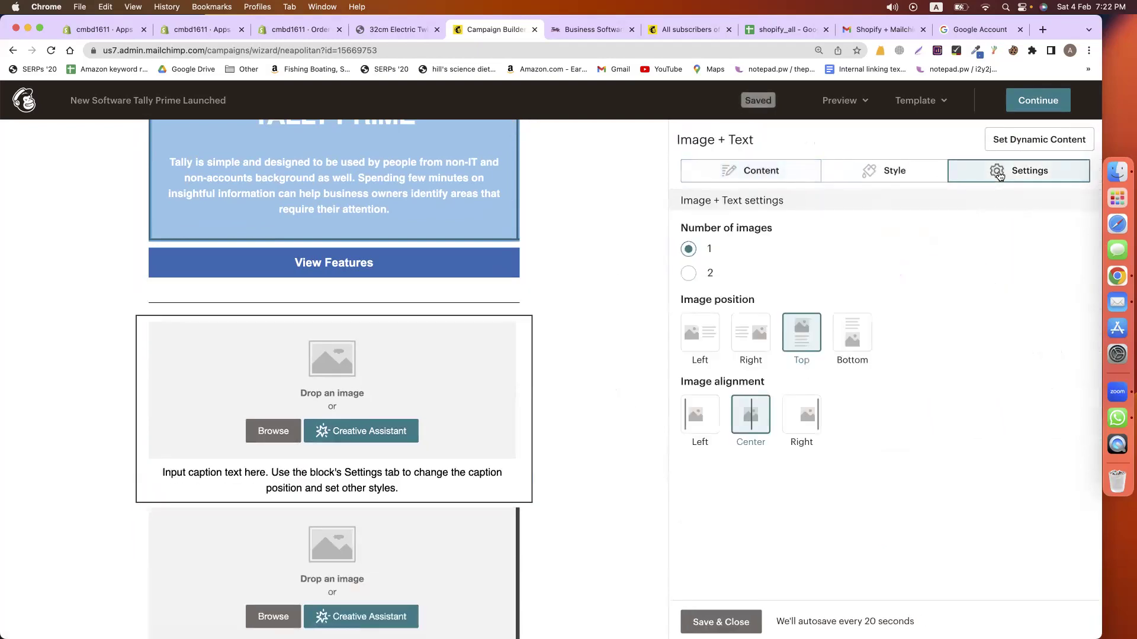
left_click(688, 274)
scroll(500, 424, "down", 3)
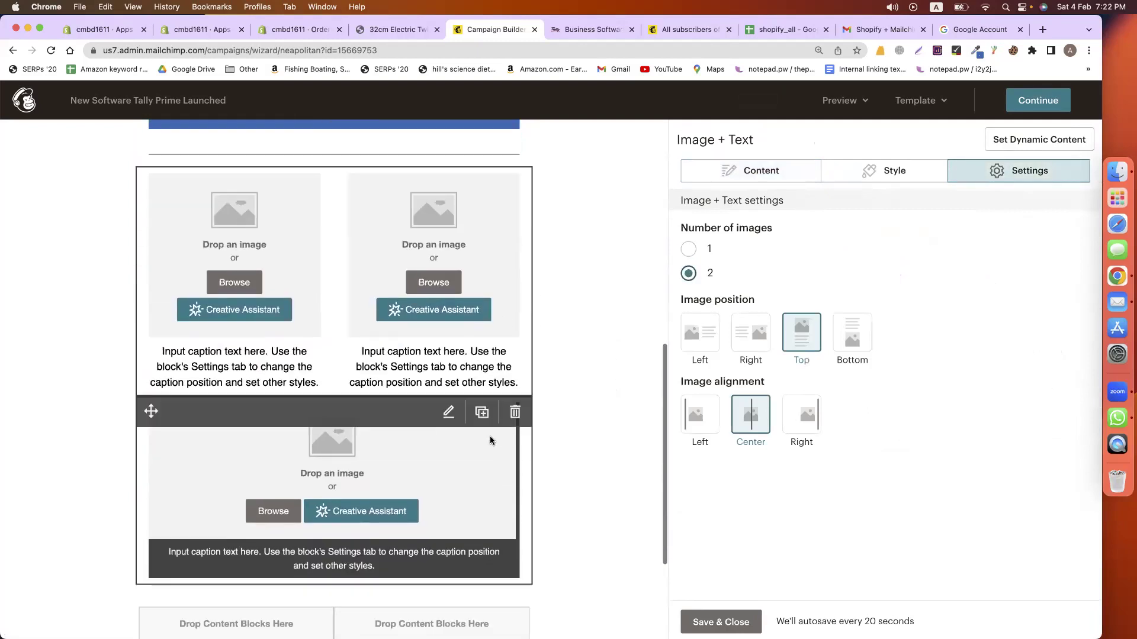
left_click(514, 412)
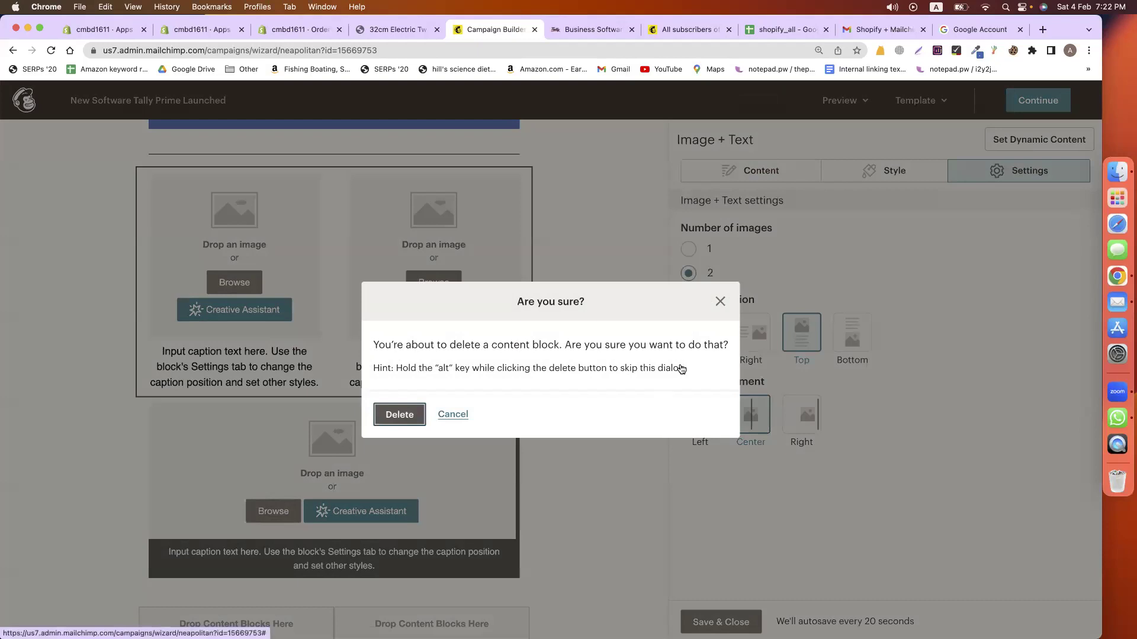
key("Return")
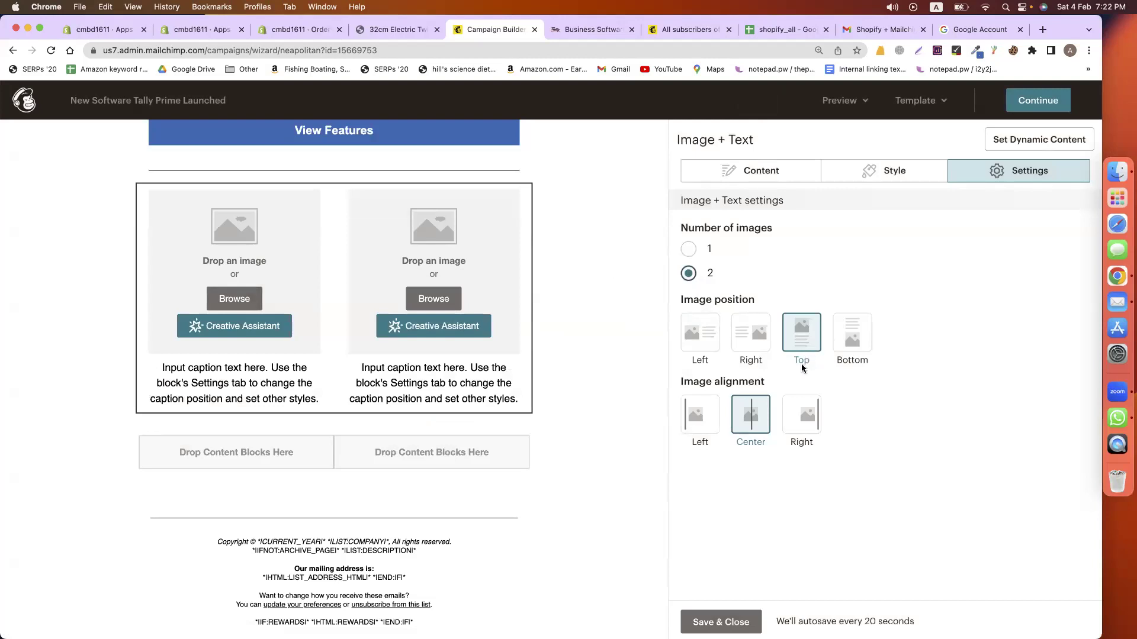
Step: Try the image positions, keeping the images on Top above their captions
left_click(707, 345)
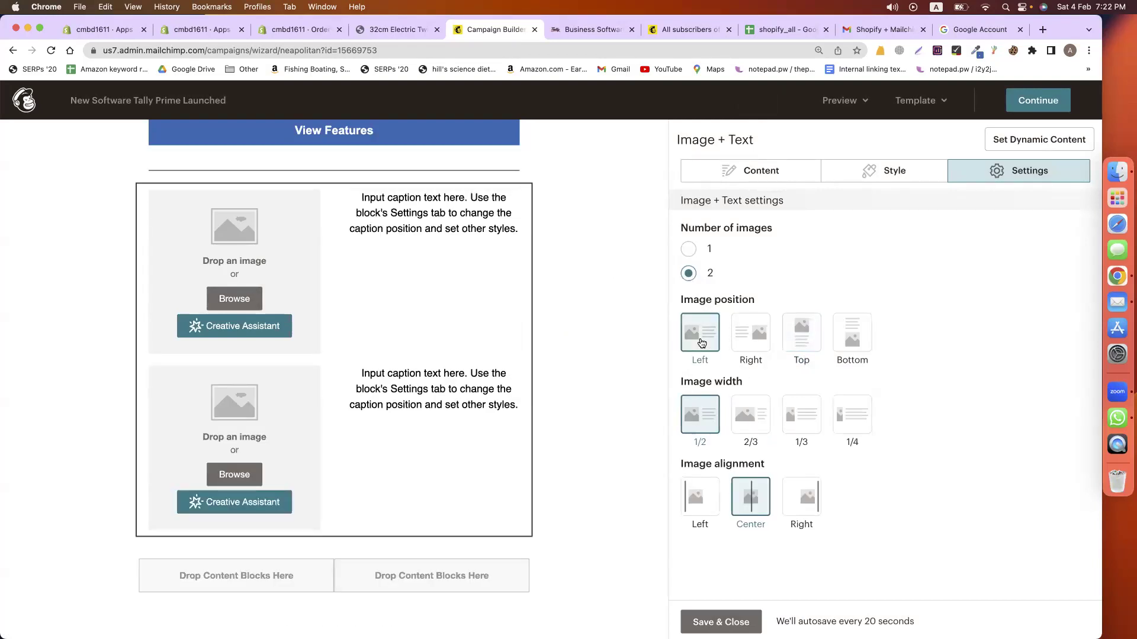
left_click(753, 343)
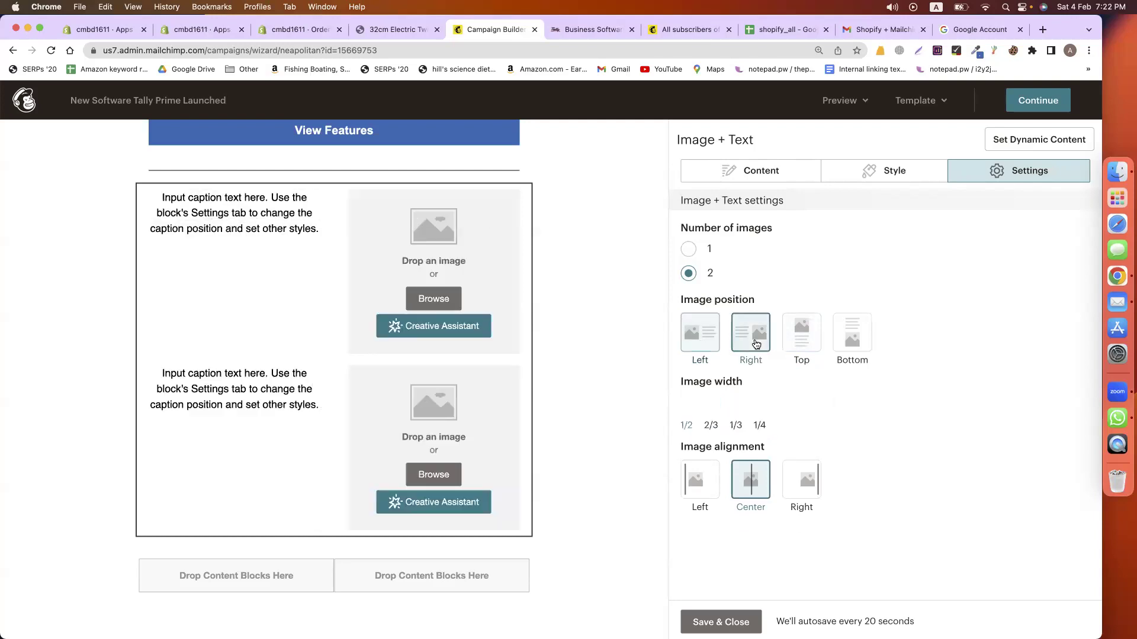
left_click(800, 338)
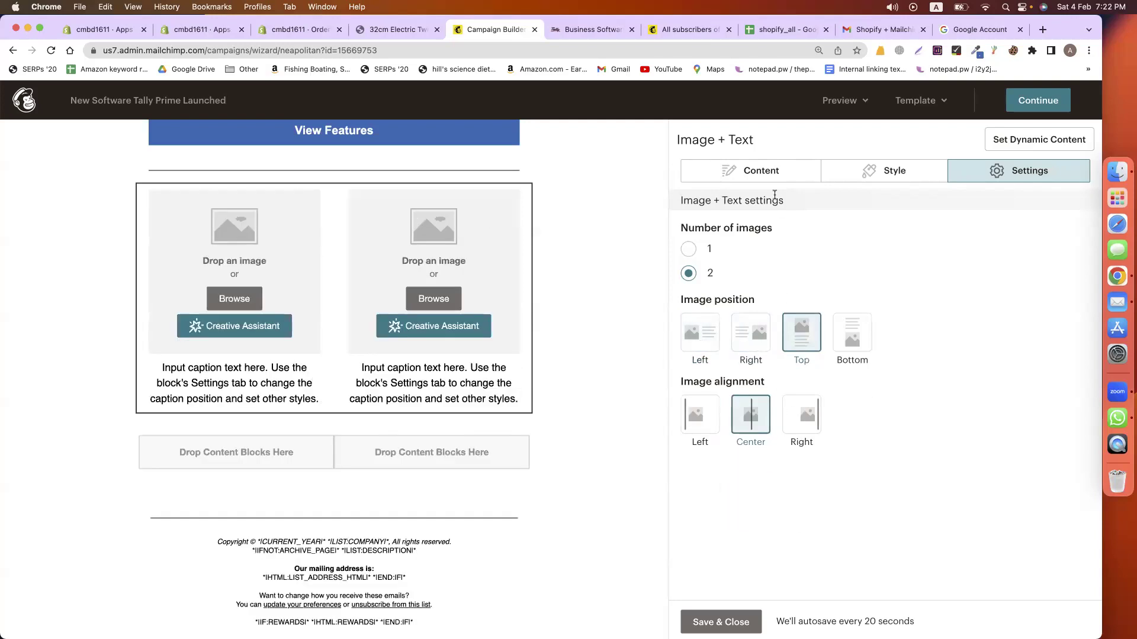
left_click(761, 176)
Step: Select the Your growth Partner heading and paragraph on the Tally page
left_click(584, 33)
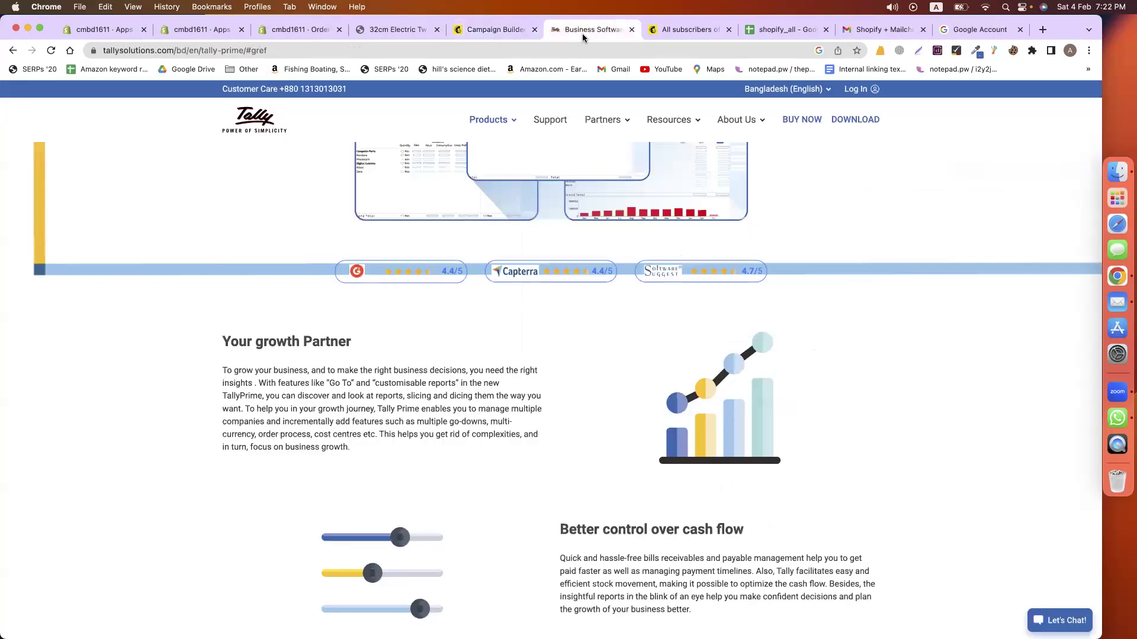
scroll(511, 275, "down", 1)
triple_click(287, 319)
left_click_drag(368, 436, 203, 327)
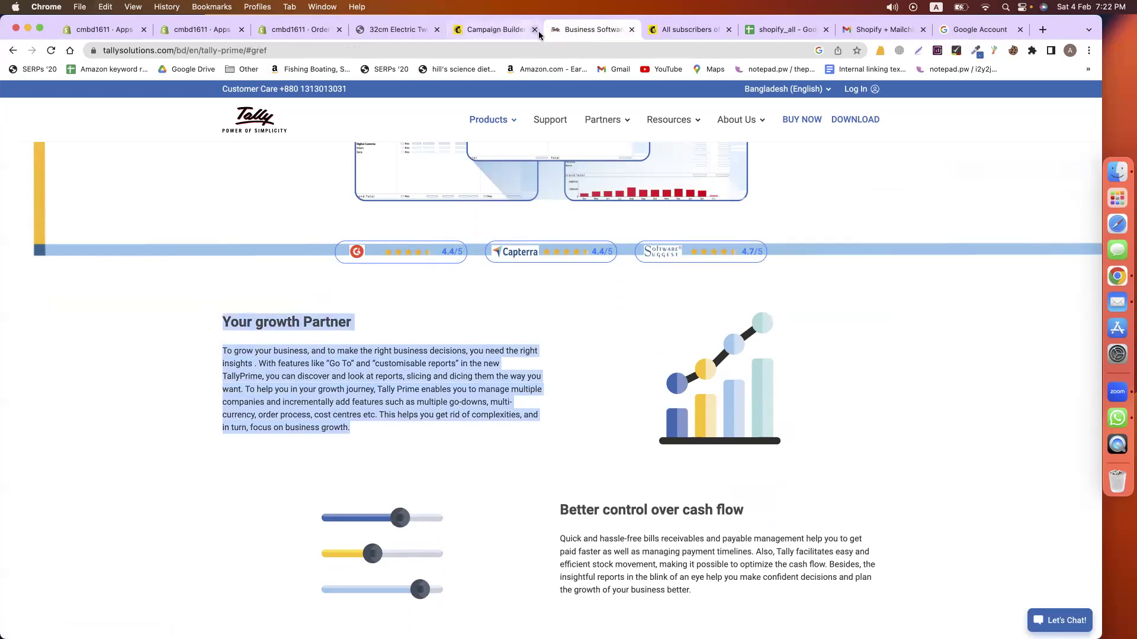
Step: Open the block's image library in Mailchimp, then save the Tally growth-chart image
left_click(493, 28)
left_click(756, 267)
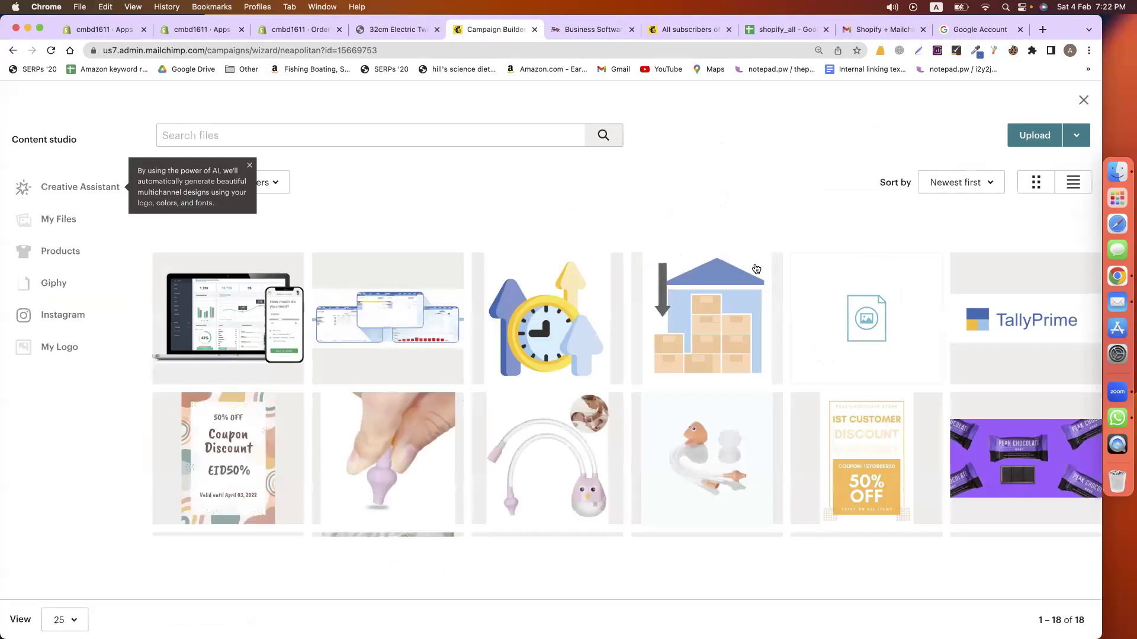
left_click(595, 31)
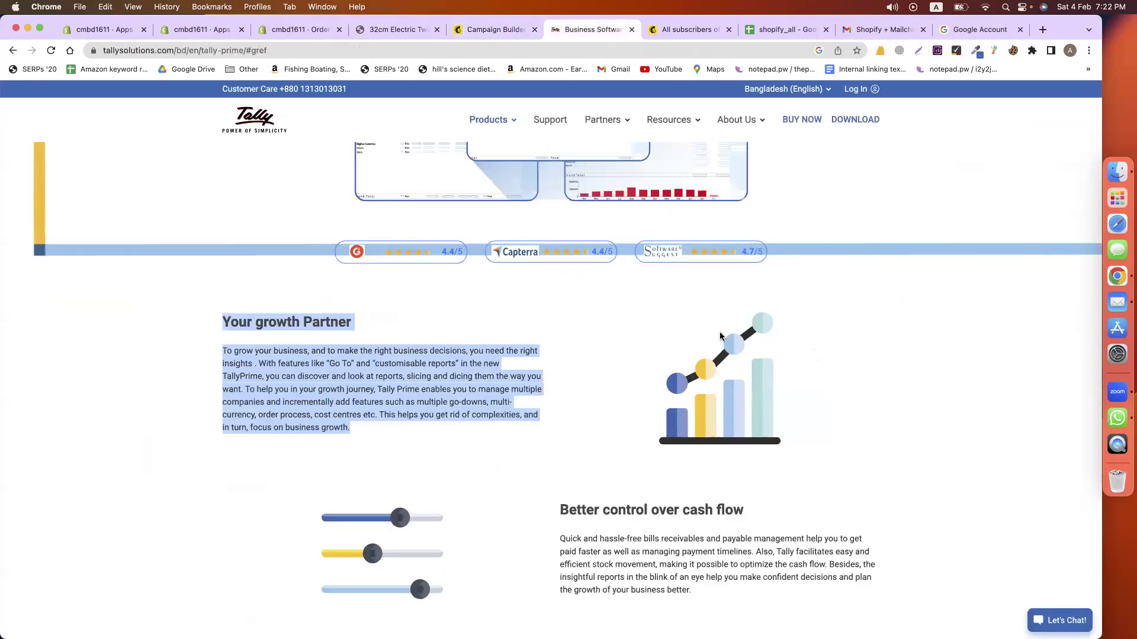
right_click(733, 372)
left_click(765, 398)
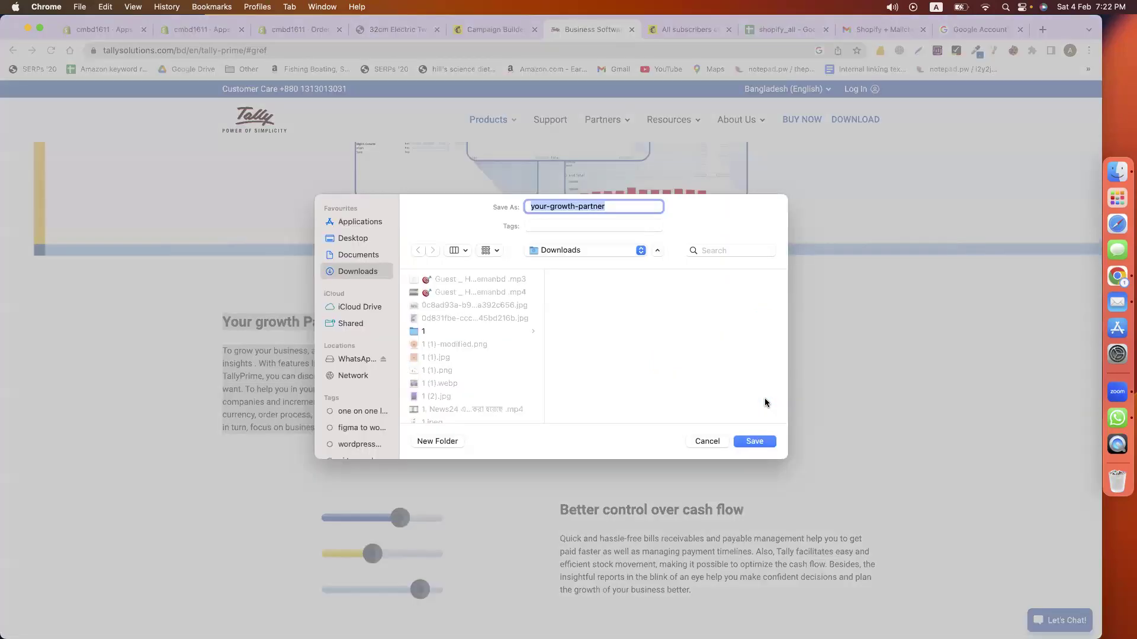
Step: Save the growth-chart SVG and try uploading it to Content Studio, which rejects the file type
key("Return")
left_click(509, 40)
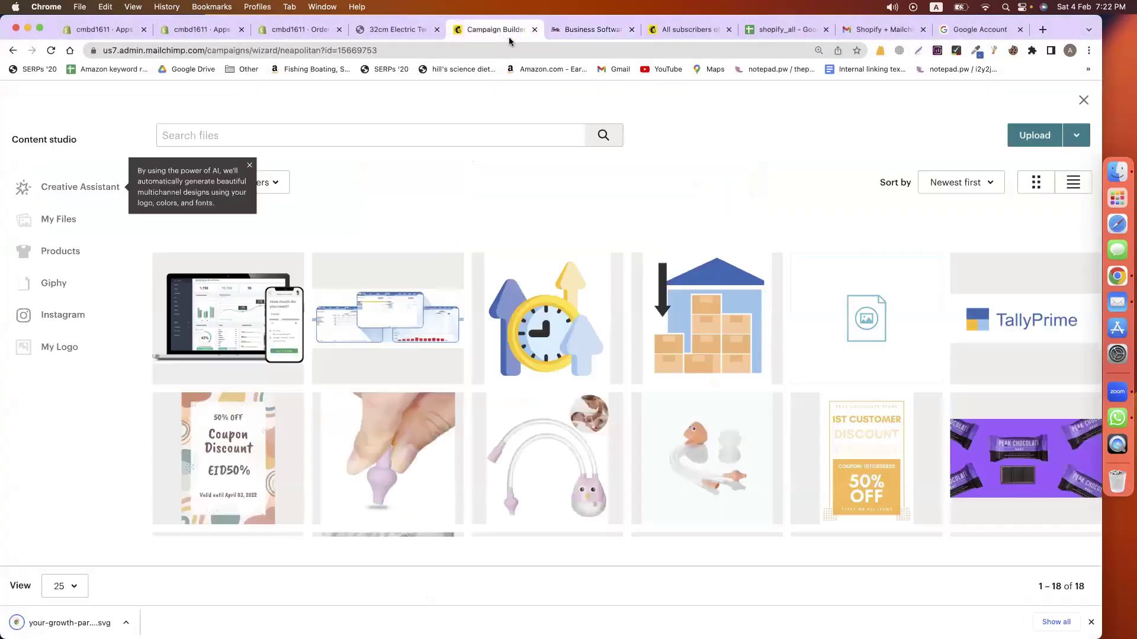
left_click(1034, 135)
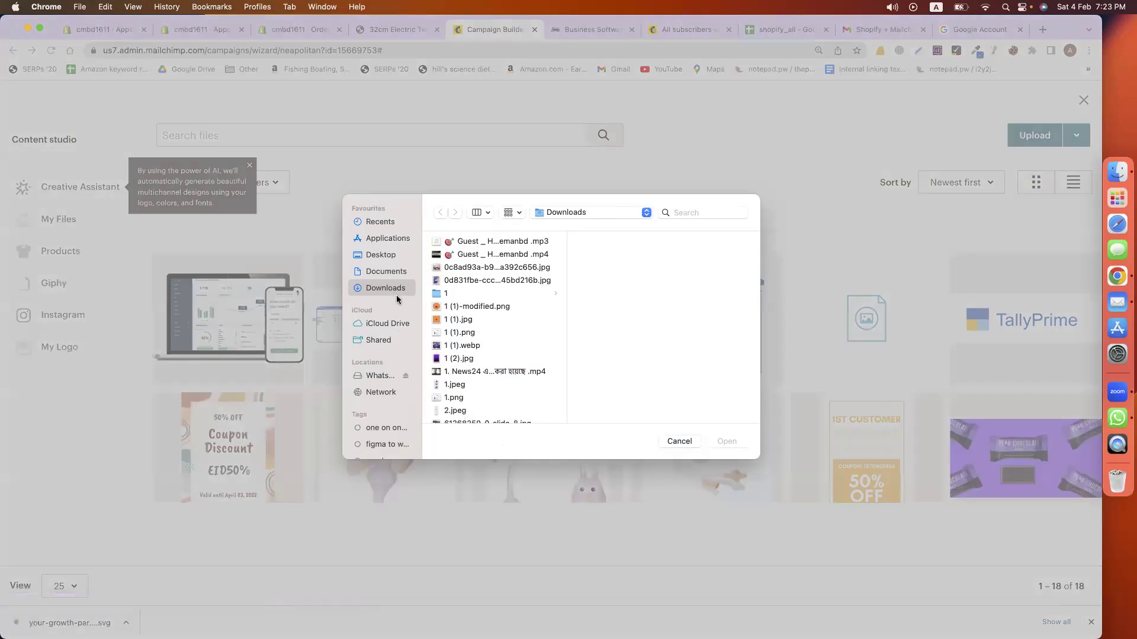
left_click(679, 442)
left_click_drag(70, 623, 424, 408)
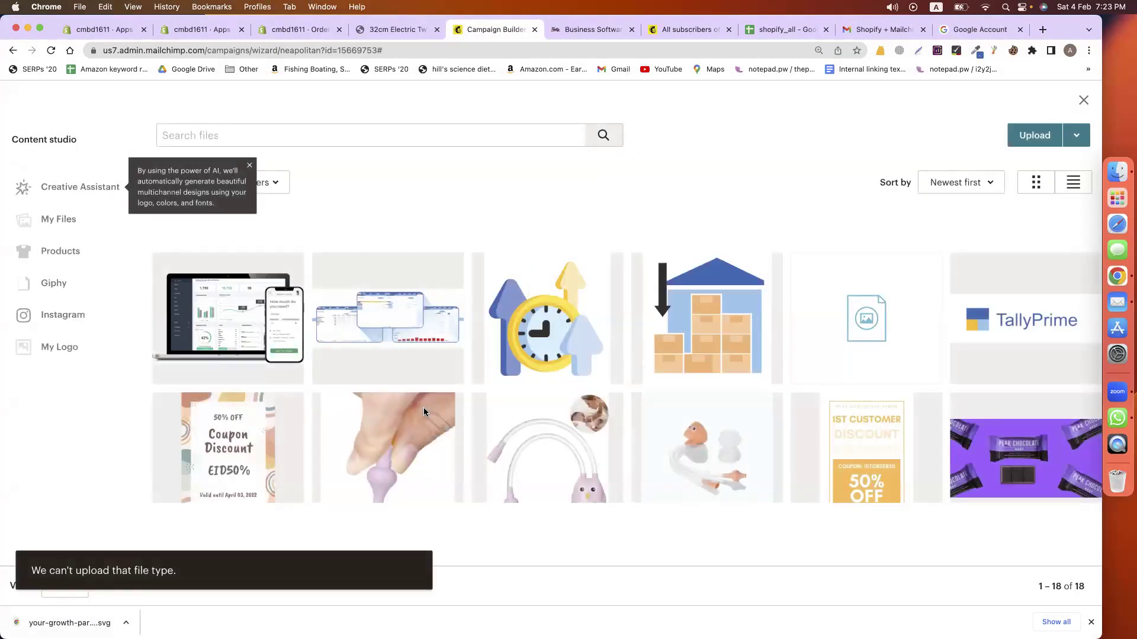
left_click(563, 31)
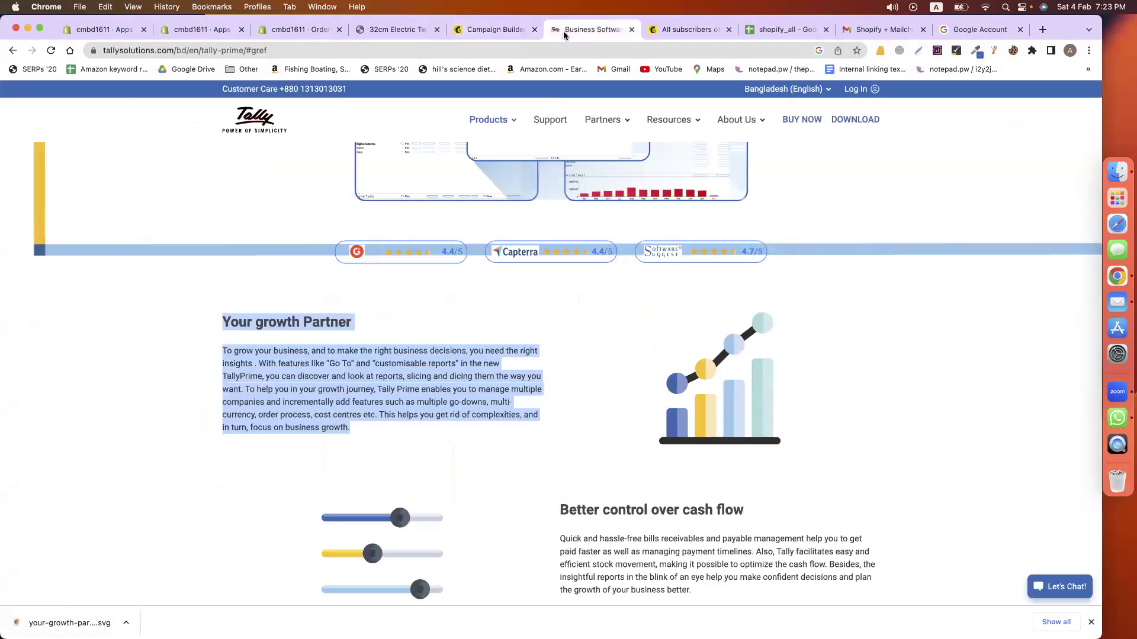
Step: Screenshot the growth-chart and cash-flow sliders graphics with Cmd+Shift+4
left_click(887, 307)
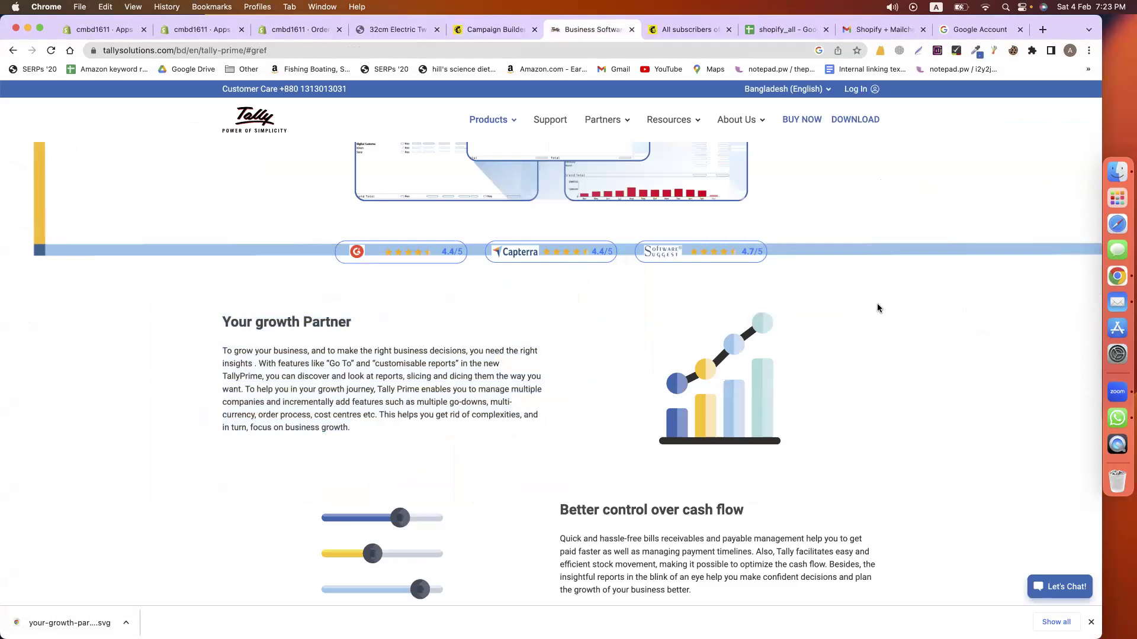
left_click_drag(639, 301, 797, 461)
scroll(796, 457, "down", 3)
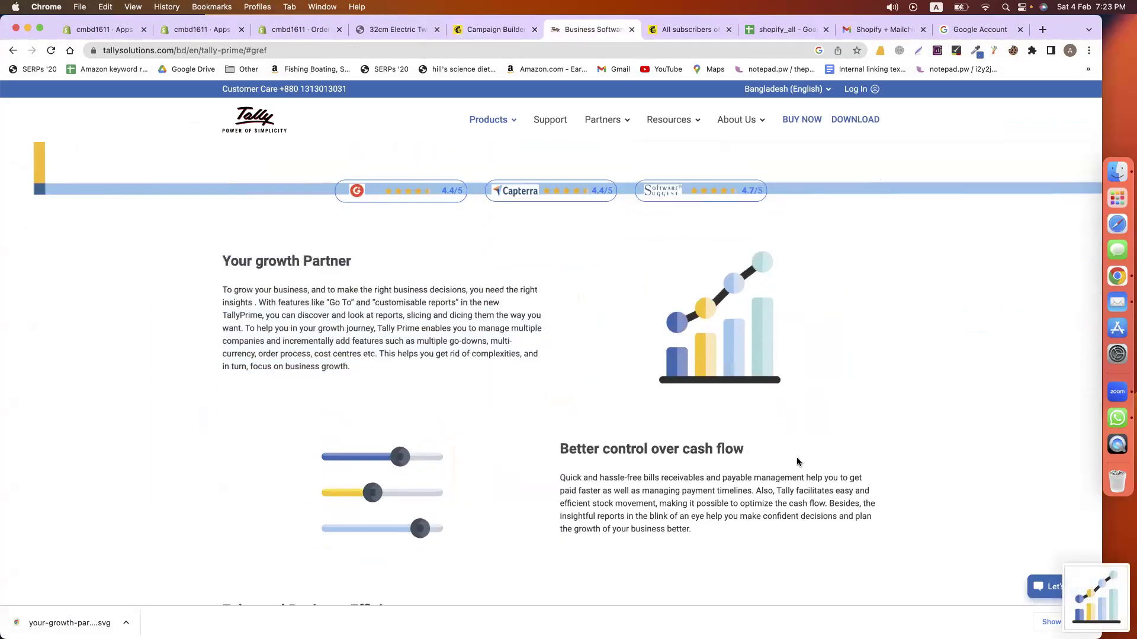
key("super+shift+4")
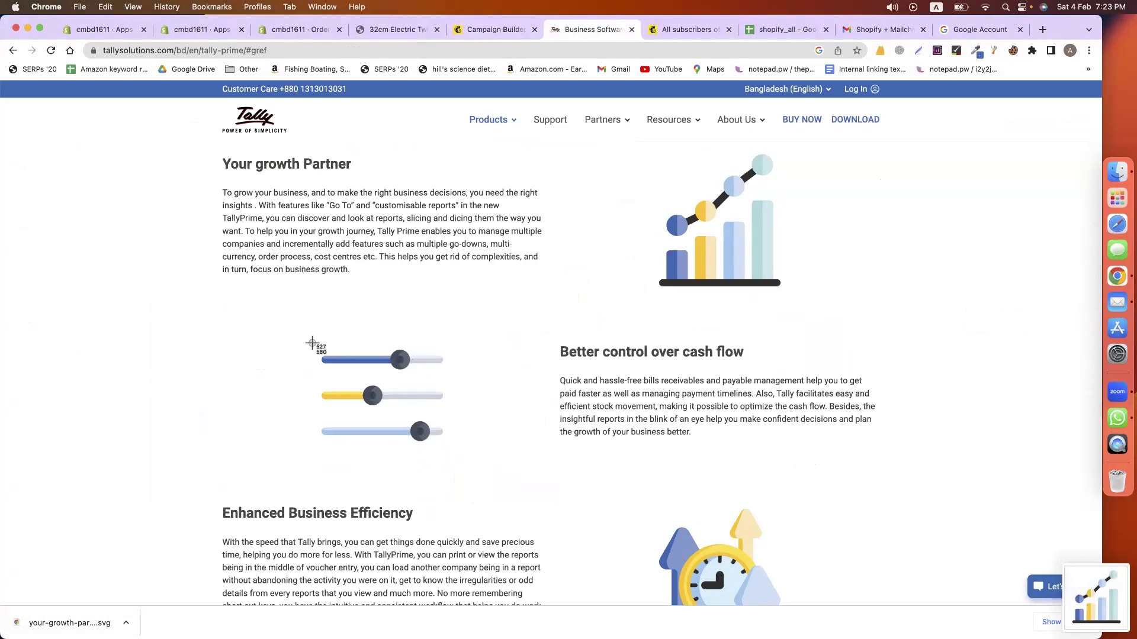
left_click_drag(302, 328, 472, 473)
Step: Start an upload in Mailchimp's Content Studio and browse the Desktop
left_click(477, 37)
left_click(1016, 146)
left_click(381, 255)
scroll(496, 330, "down", 5)
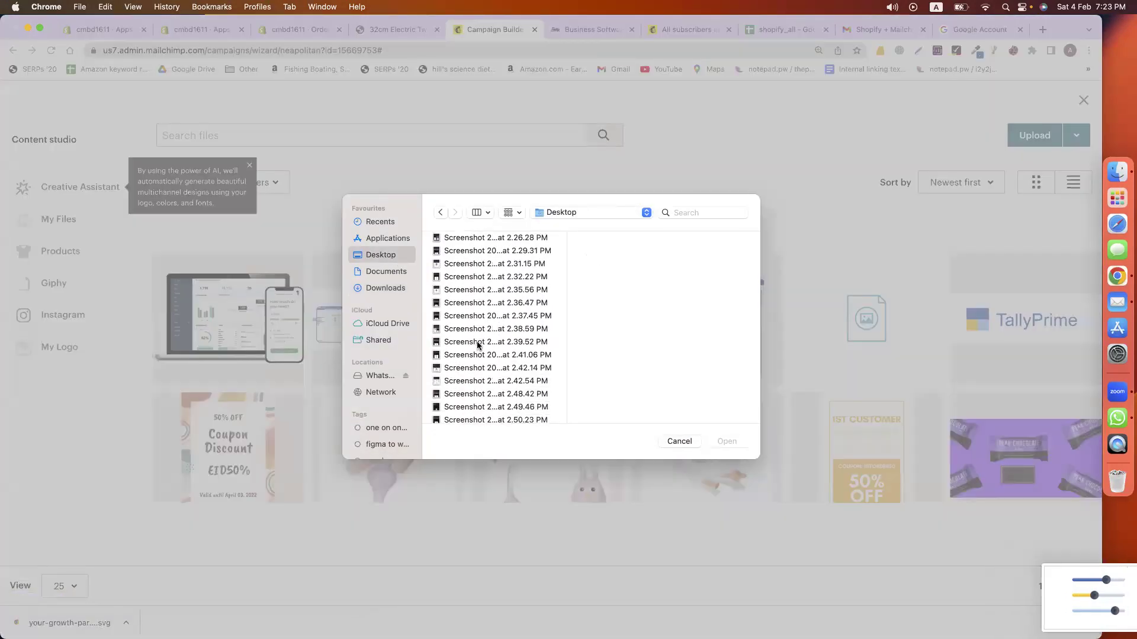
Step: Upload the two 7.23 screenshots and insert the bar-chart image into the block
left_click(484, 394)
scroll(460, 405, "down", 5)
scroll(460, 404, "down", 10)
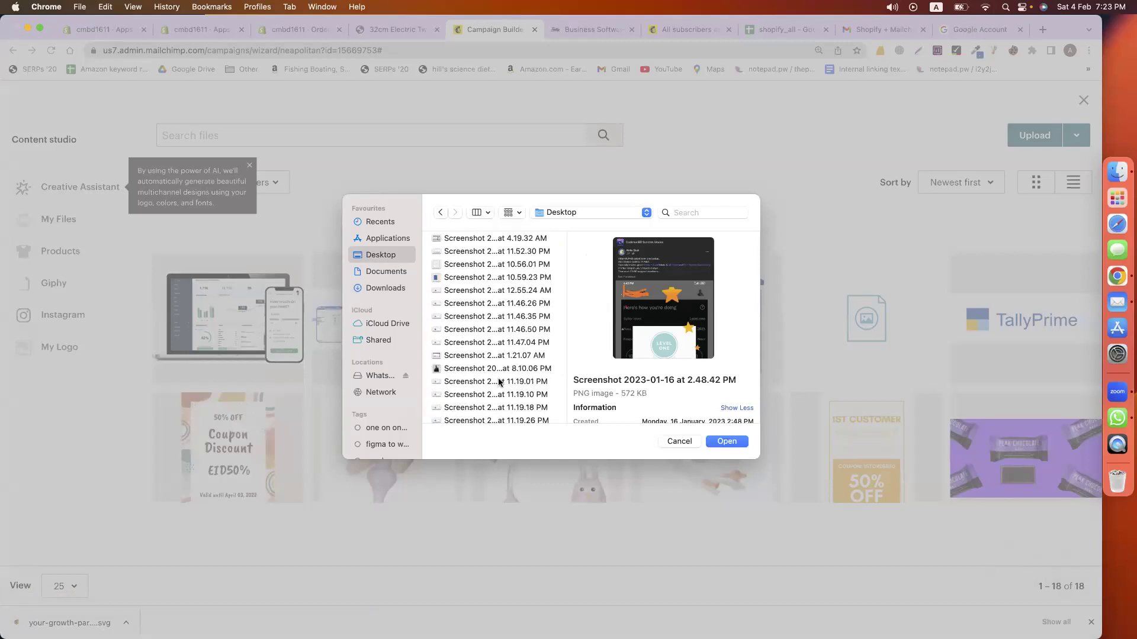
left_click(499, 382)
scroll(494, 383, "down", 5)
left_click(457, 399)
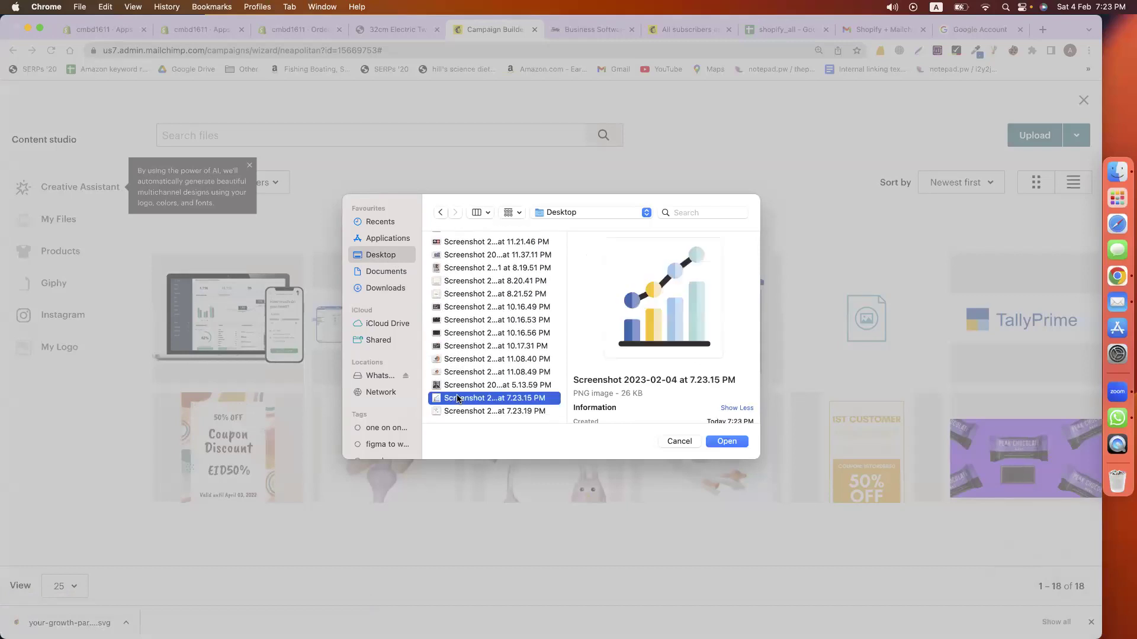
key("shift+Down")
key("Return")
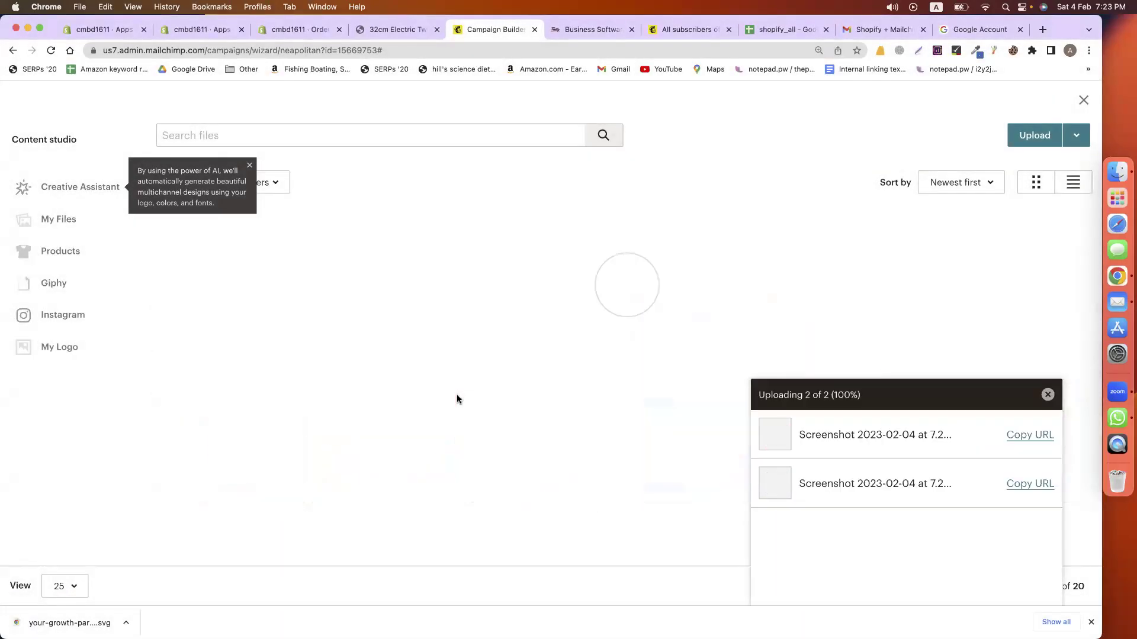
left_click(383, 314)
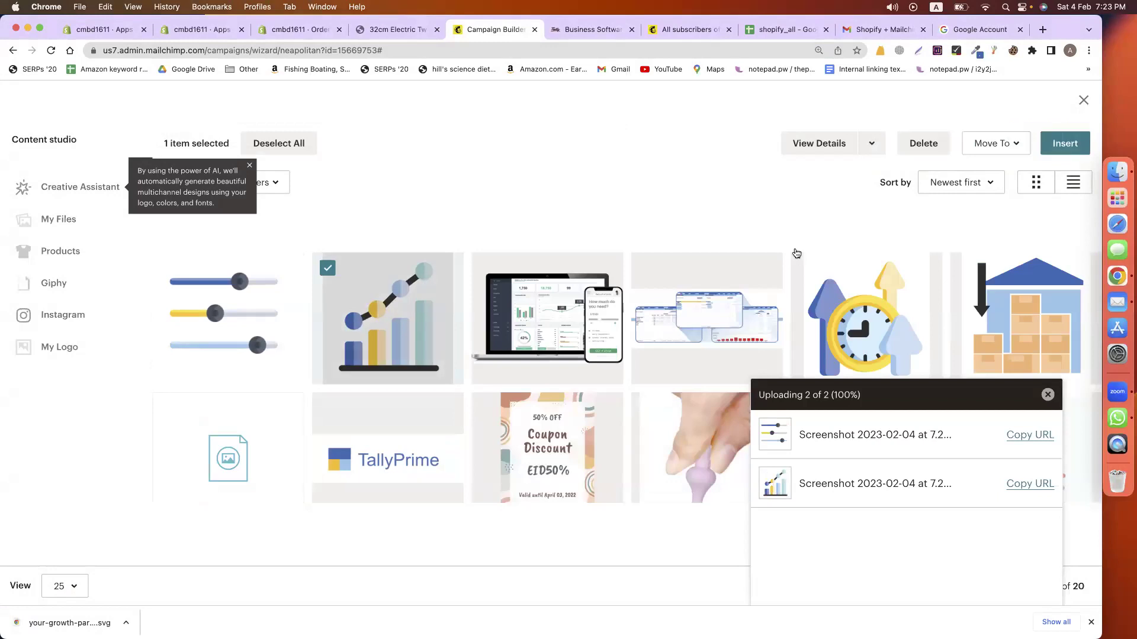
key("Return")
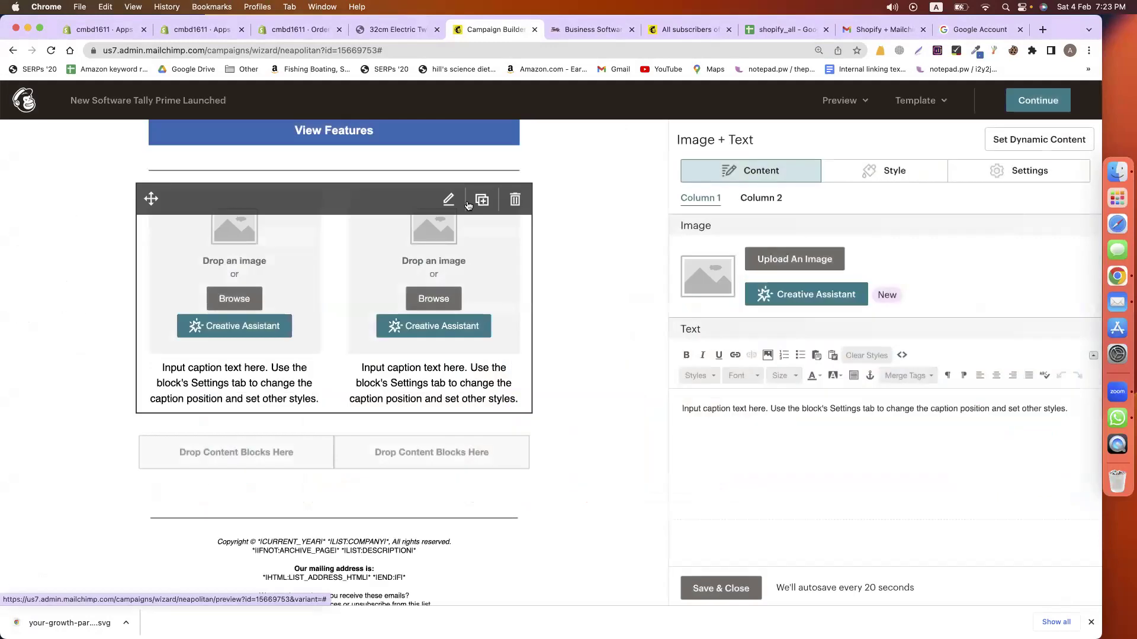
Step: Copy the Your growth Partner heading from Tally and paste it over Column 1's caption
left_click(408, 35)
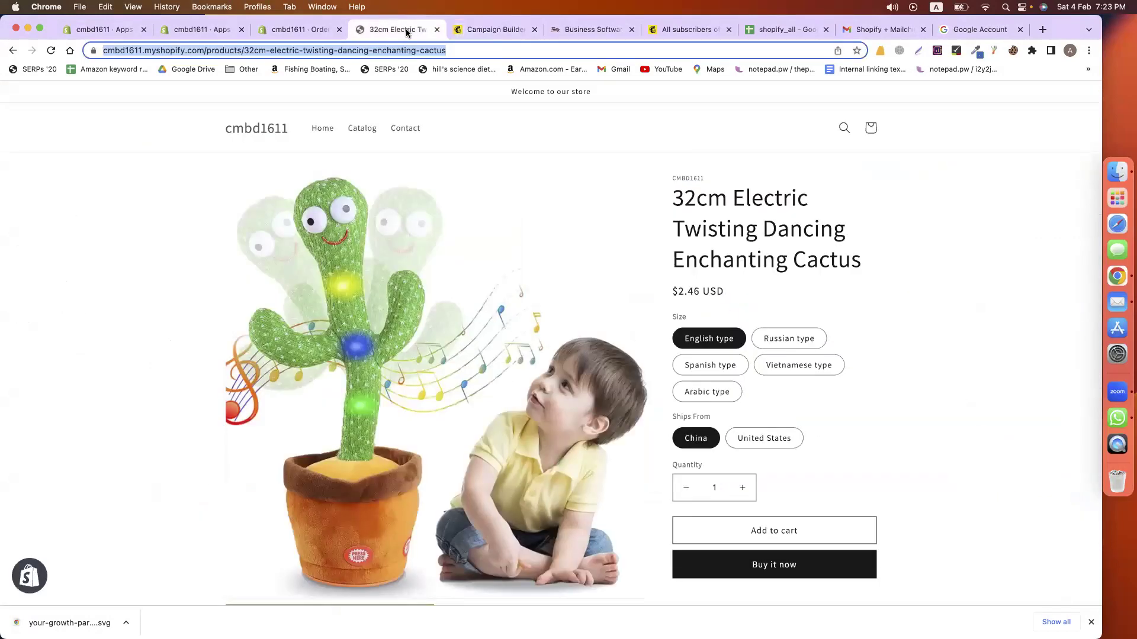
left_click(571, 36)
triple_click(247, 161)
key("super+c")
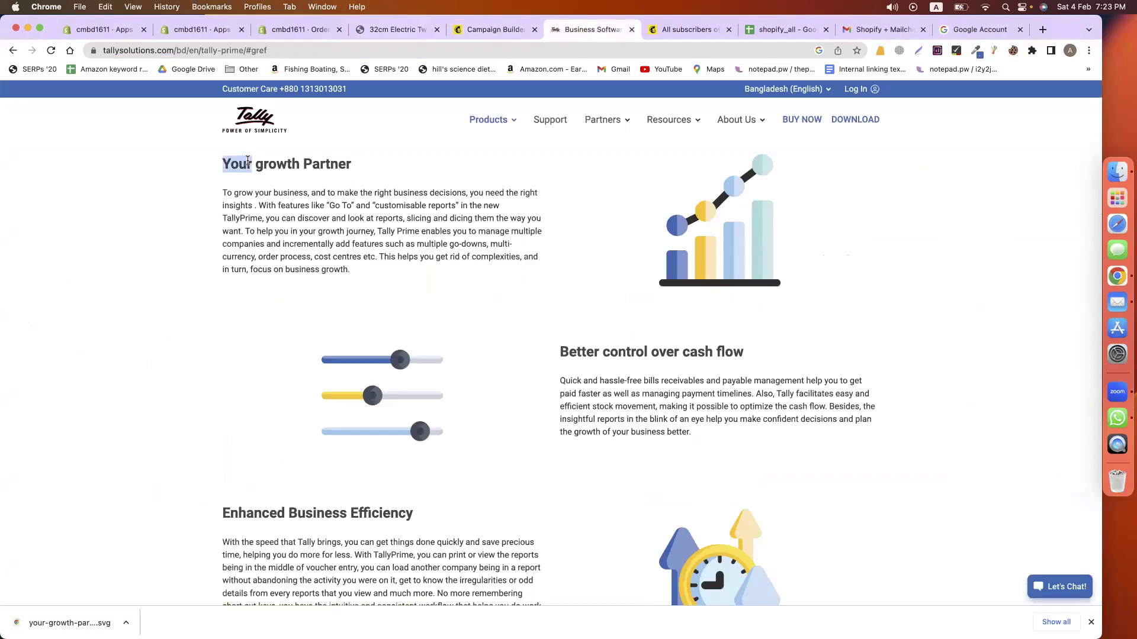
left_click(487, 31)
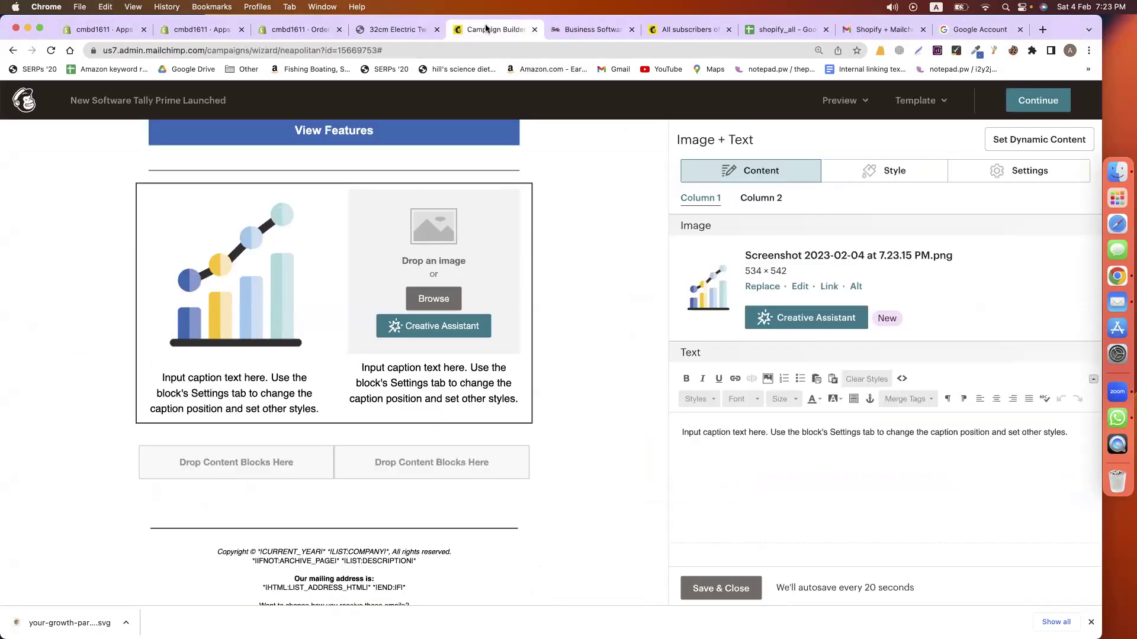
left_click(747, 422)
key("super+a")
key("super+v")
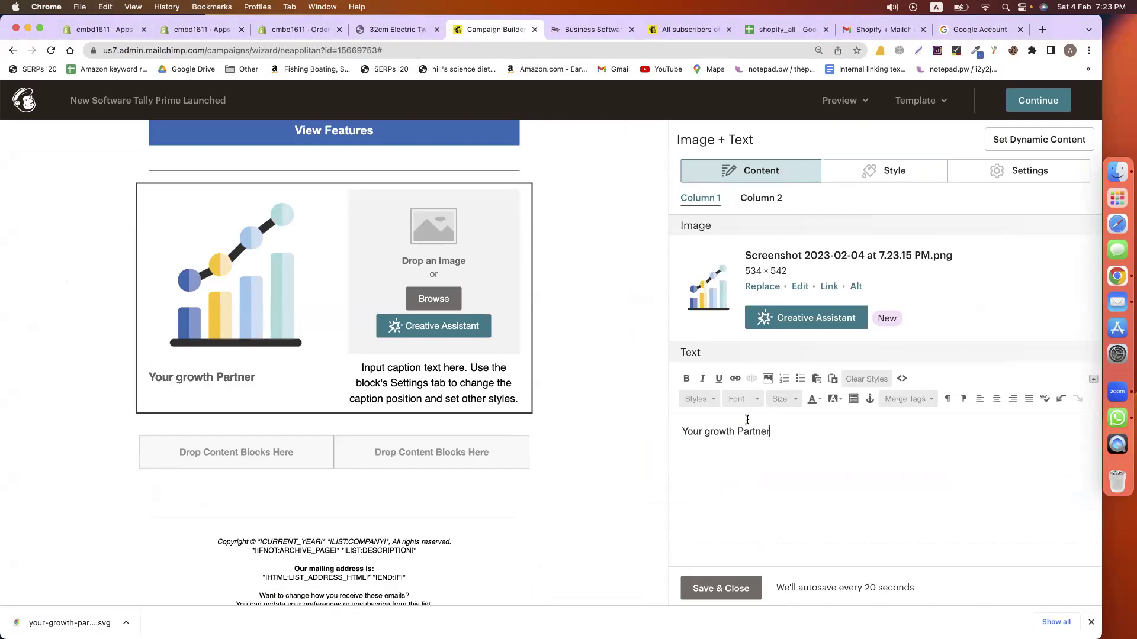
Step: Paste the paragraph's first sentence under the heading, leaving a blank line, heading not bold
left_click(563, 29)
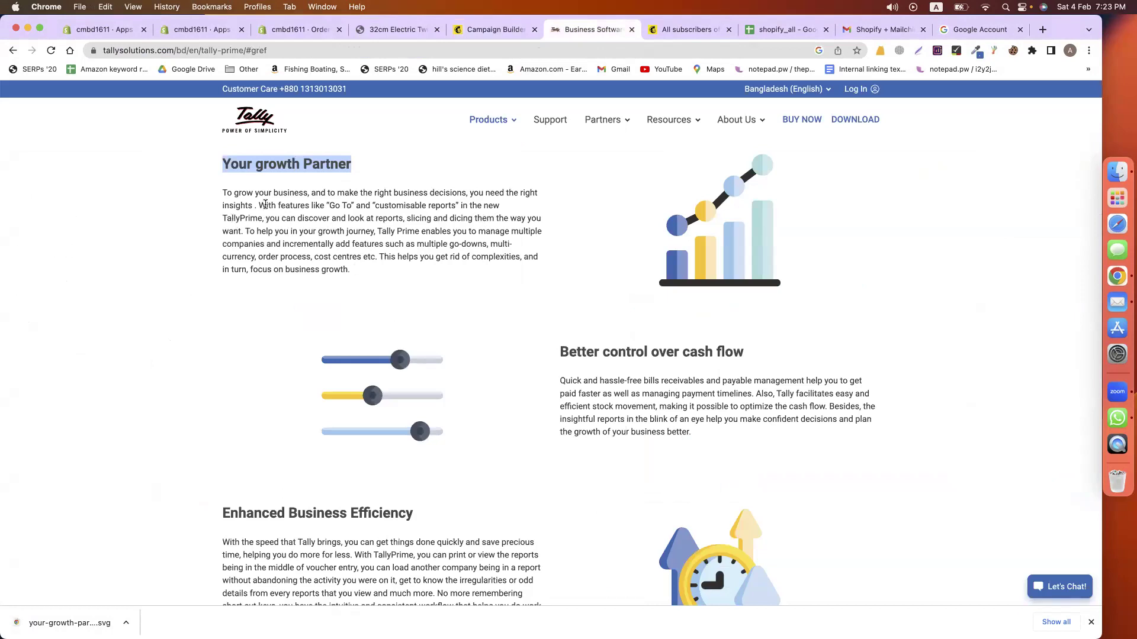
left_click_drag(258, 205, 218, 193)
key("super+c")
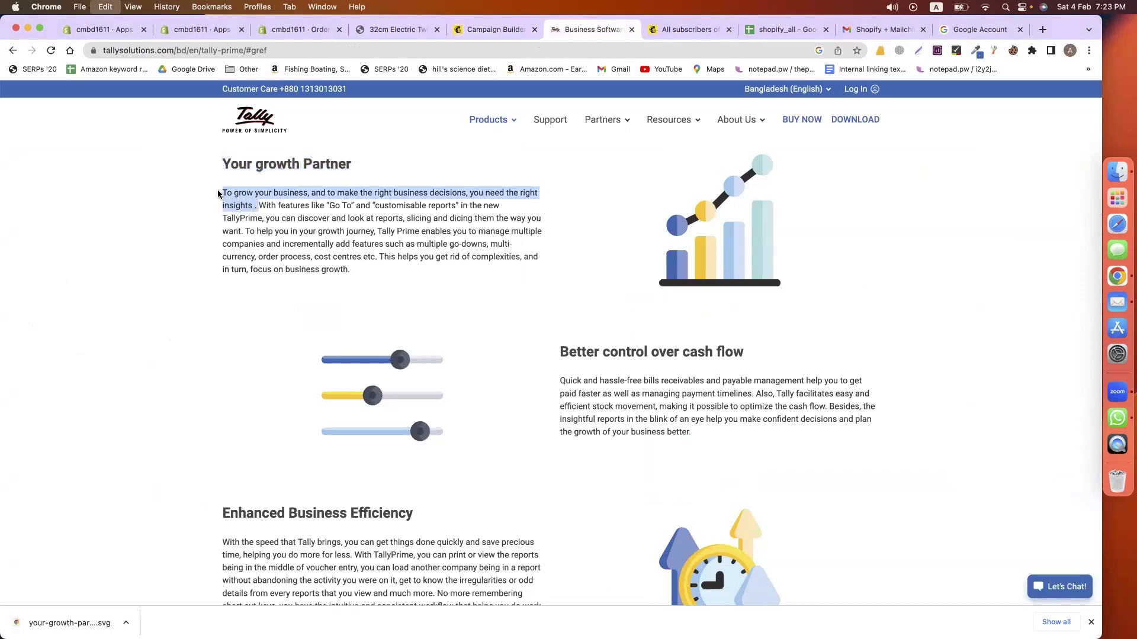
left_click(491, 29)
key("Return")
key("super+v")
triple_click(859, 431)
key("super+b")
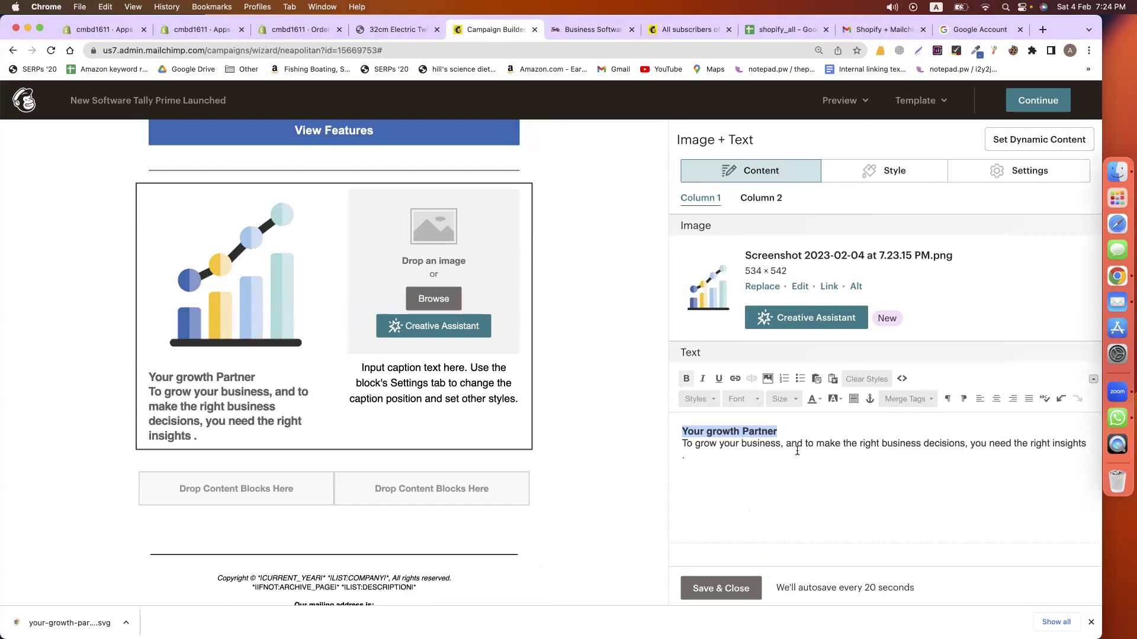
key("super+b")
left_click(797, 443)
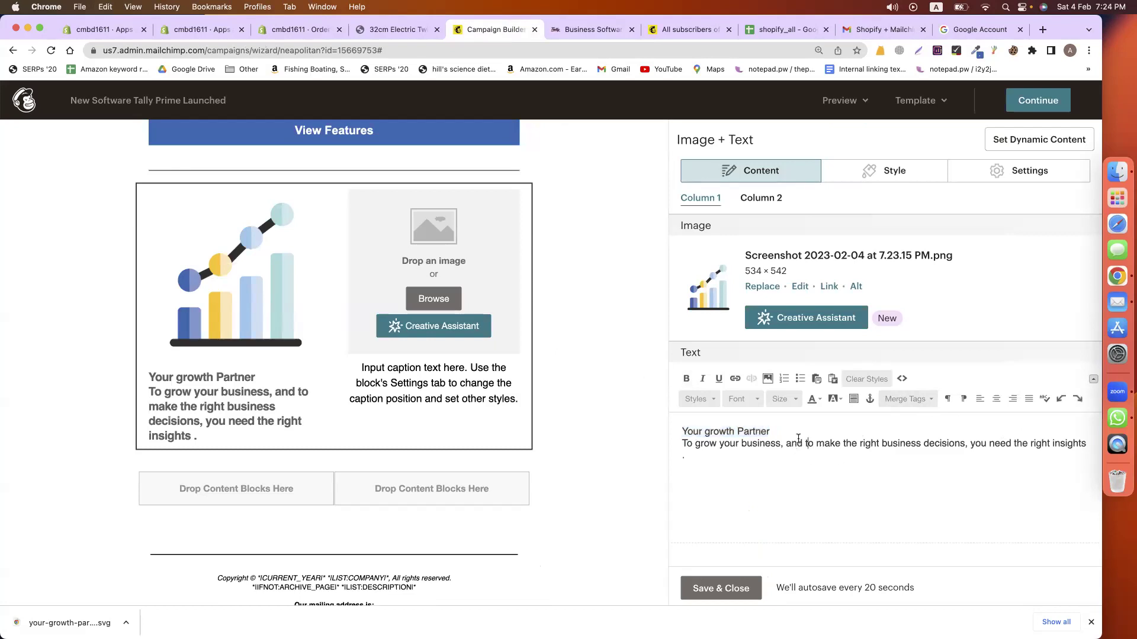
key("Return")
Step: Set the caption paragraph to Arial, size 14
triple_click(825, 455)
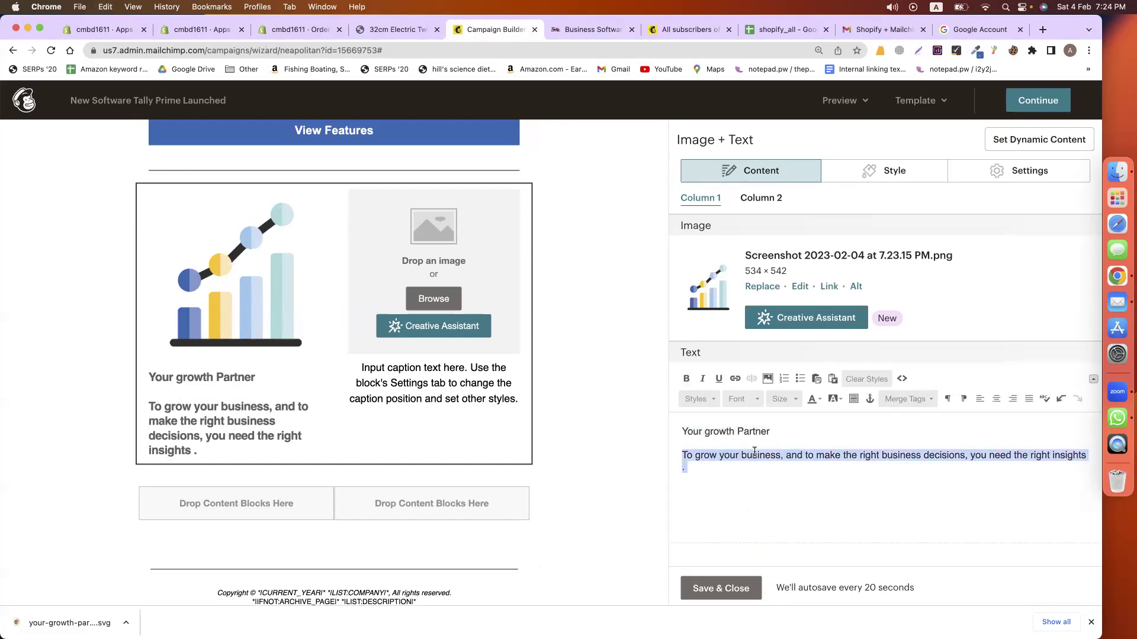
left_click(741, 398)
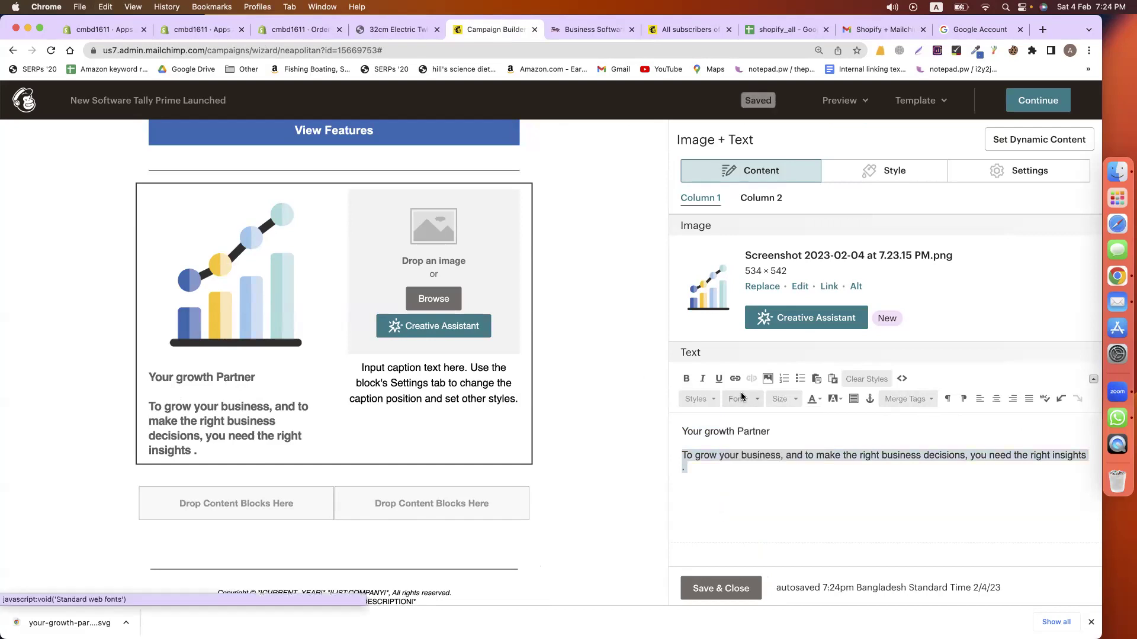
left_click(744, 431)
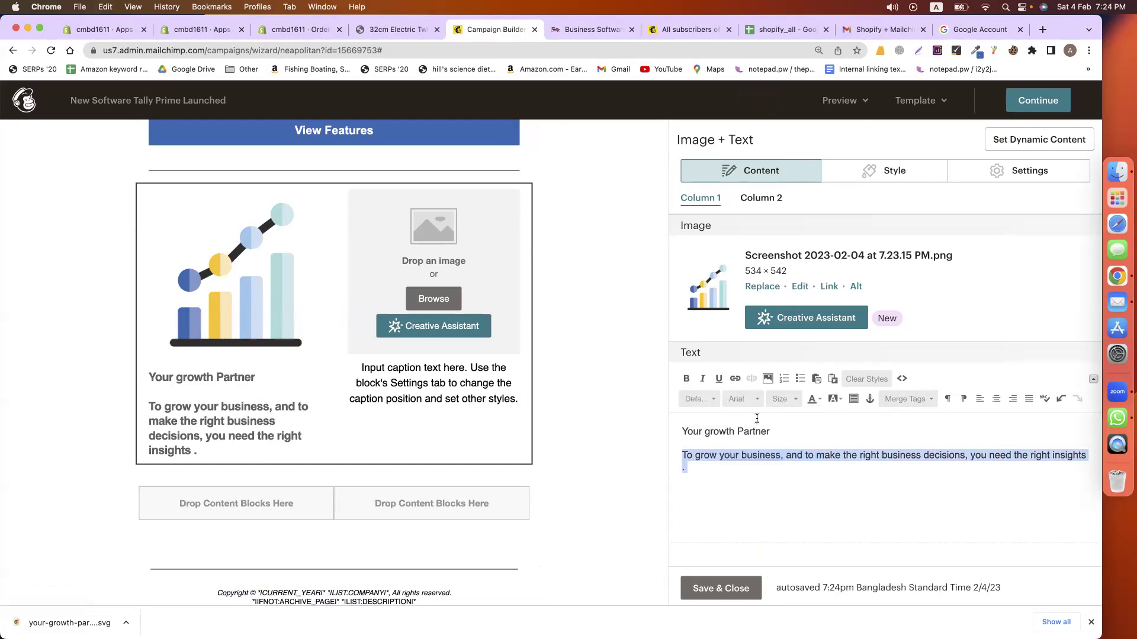
left_click(792, 401)
left_click(791, 457)
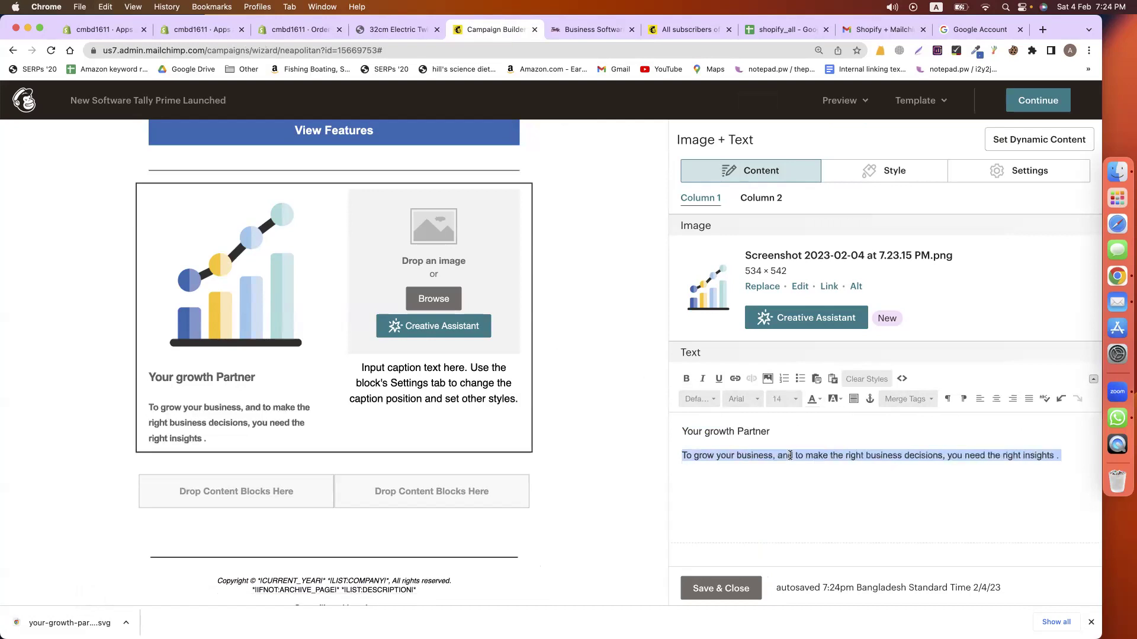
Step: Try centring the caption text, then set it back to left-aligned
left_click(790, 456)
key("super+a")
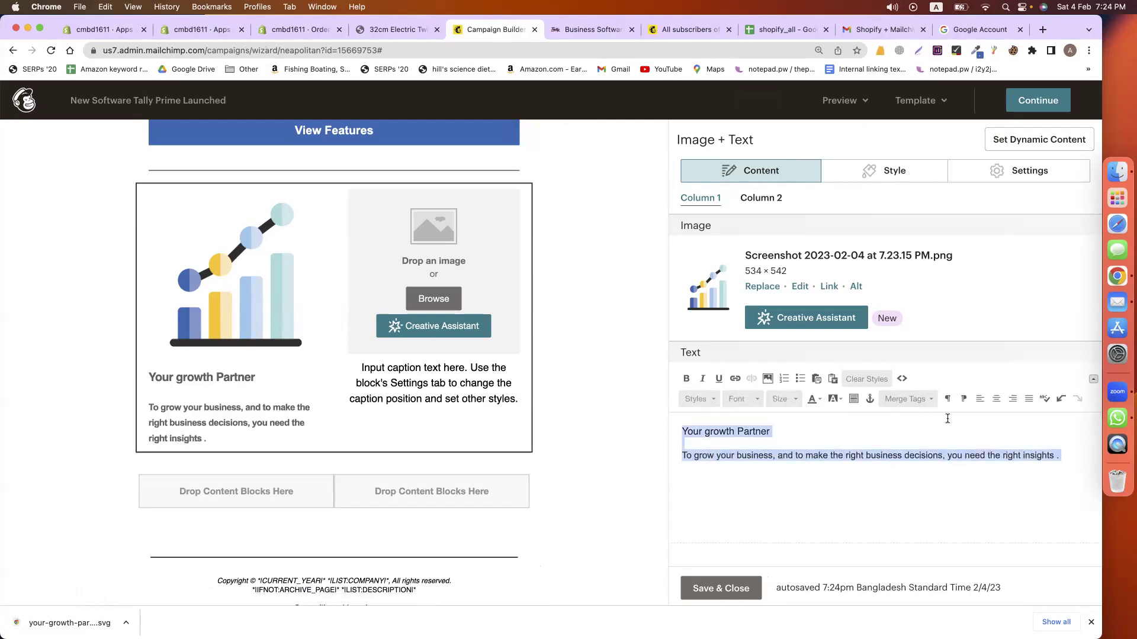
left_click(996, 399)
left_click(948, 439)
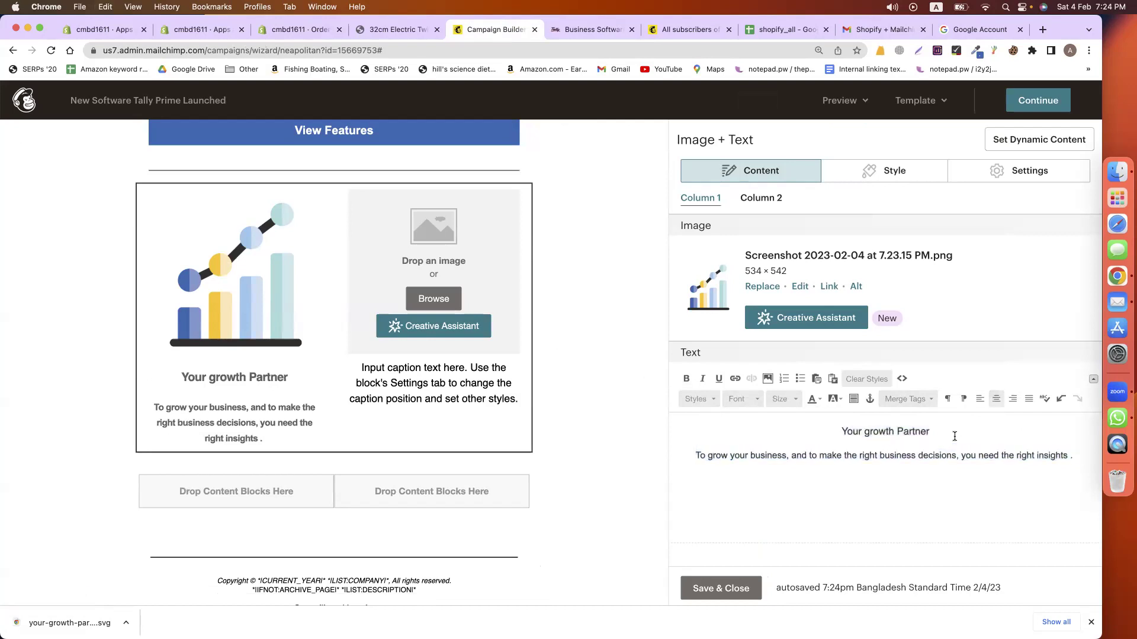
key("super+a")
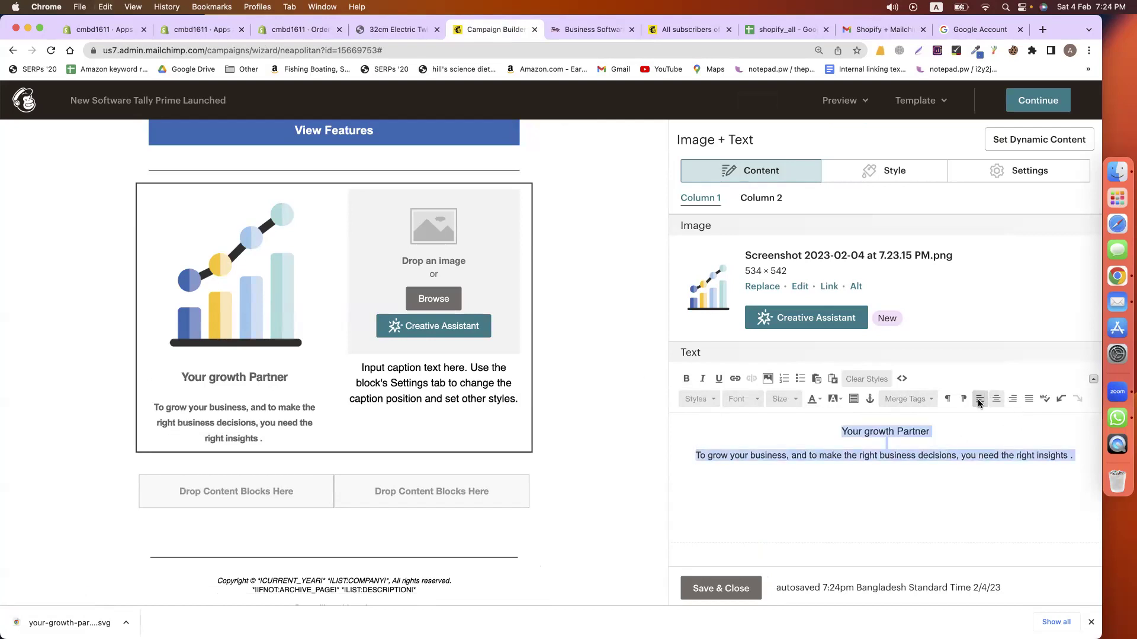
left_click(980, 400)
left_click(927, 465)
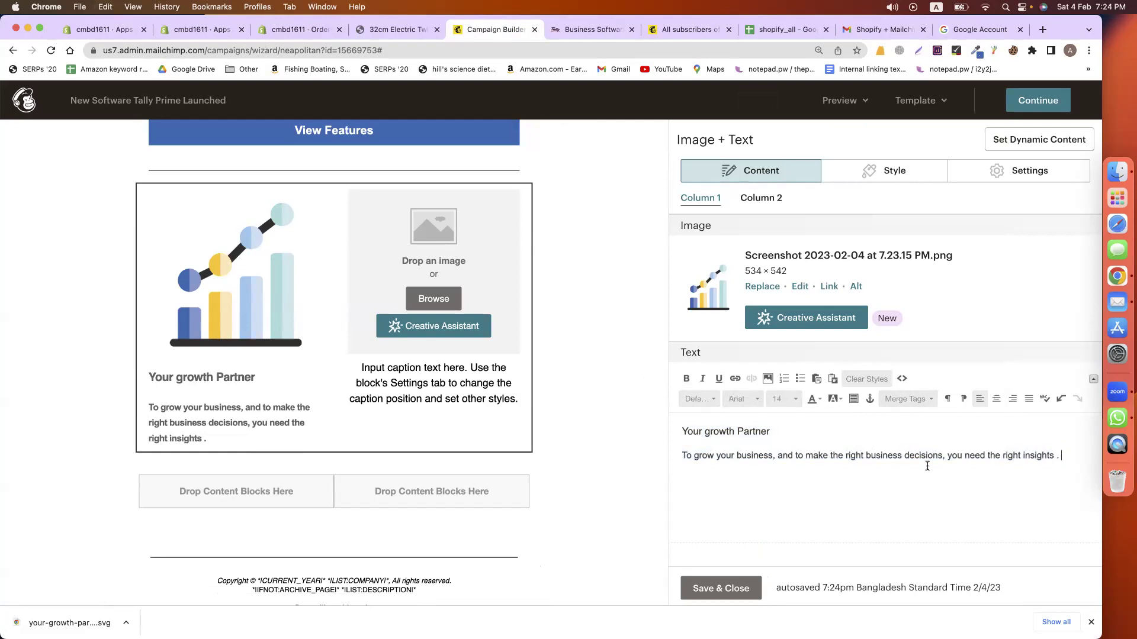
Step: Insert the sliders illustration from the image library into the second column
left_click(750, 206)
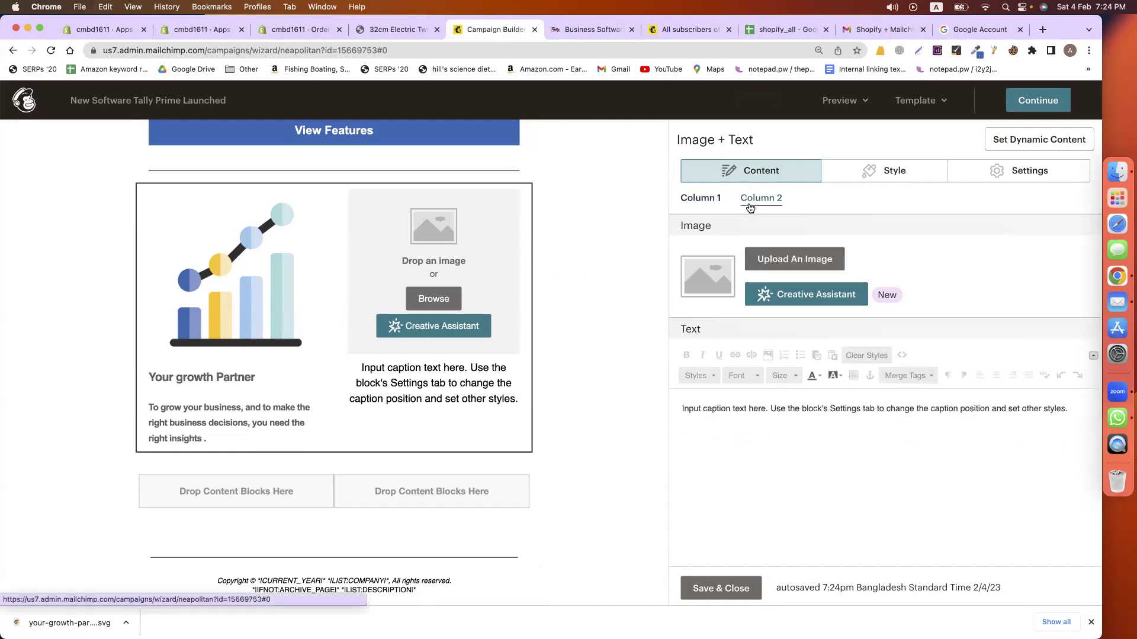
left_click(783, 261)
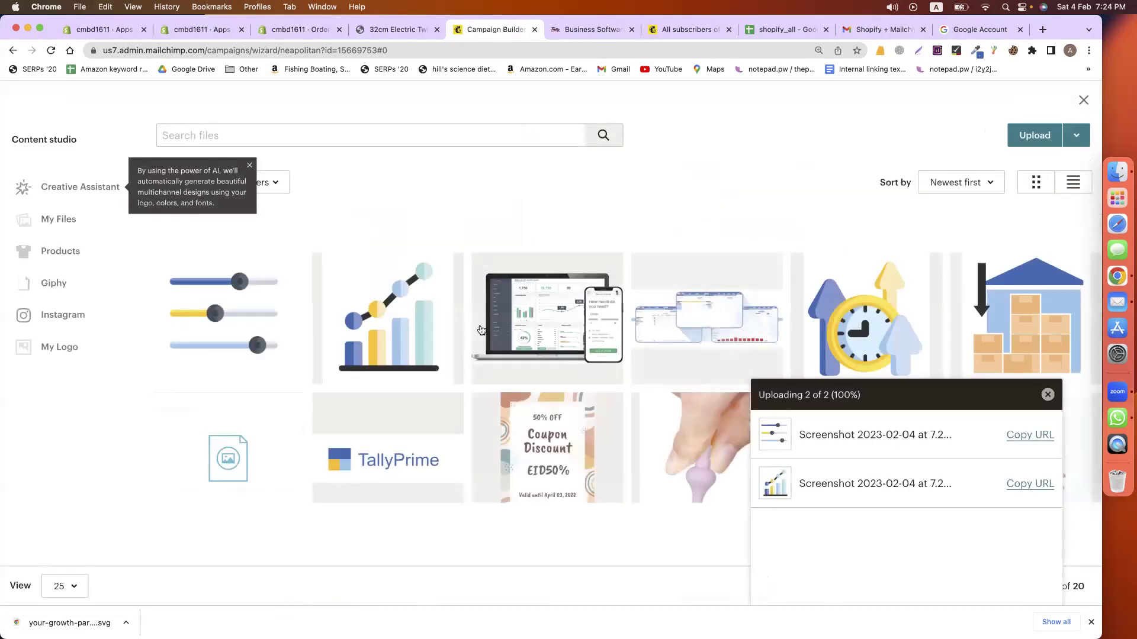
left_click(228, 318)
left_click(1061, 152)
Step: Copy the first column's formatted caption over the second column's placeholder caption
left_click(599, 31)
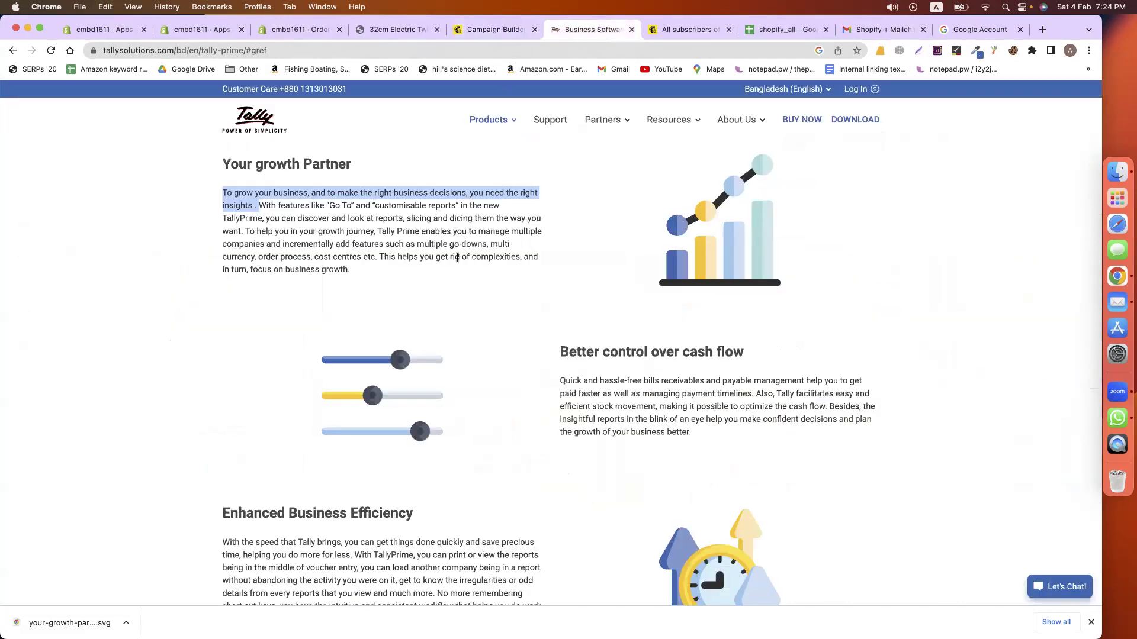
triple_click(641, 350)
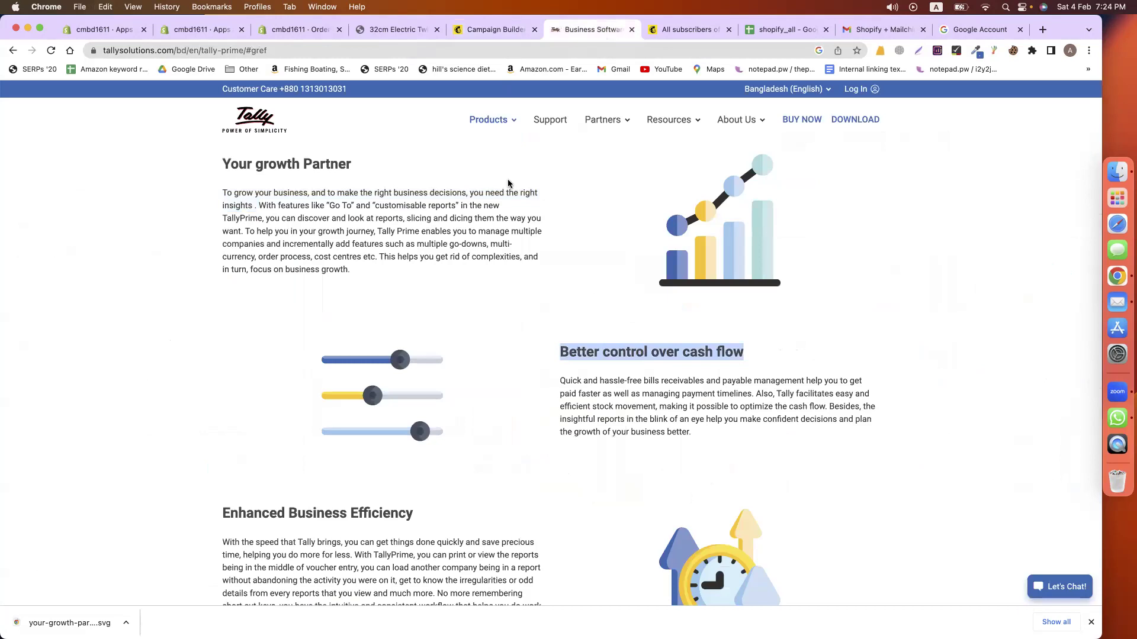
left_click(477, 31)
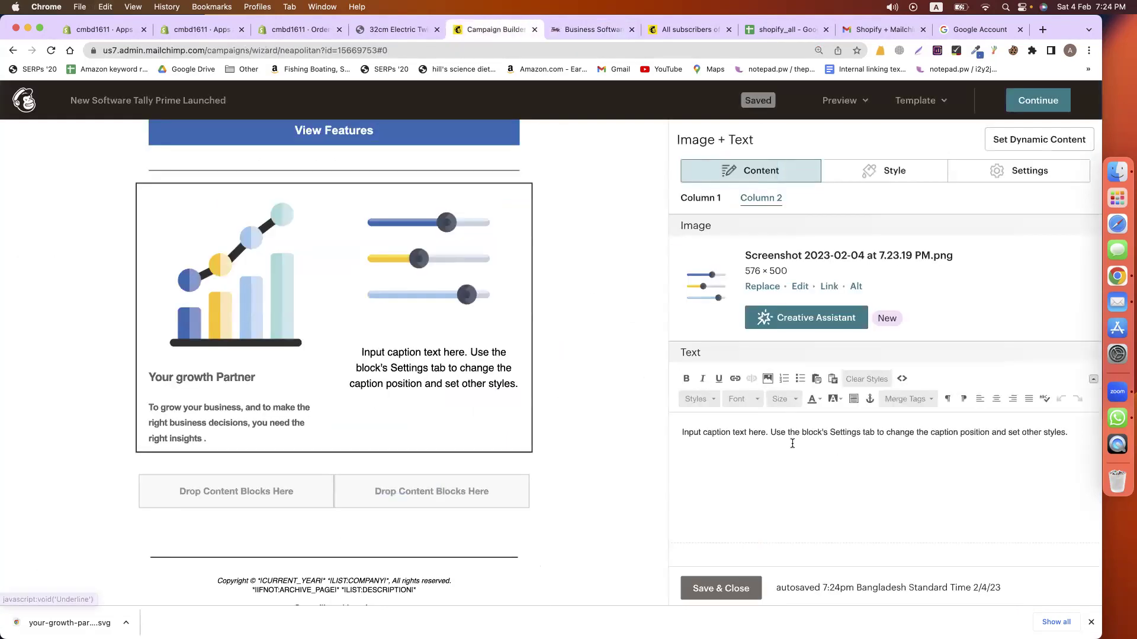
left_click(699, 201)
key("super+a")
key("super+c")
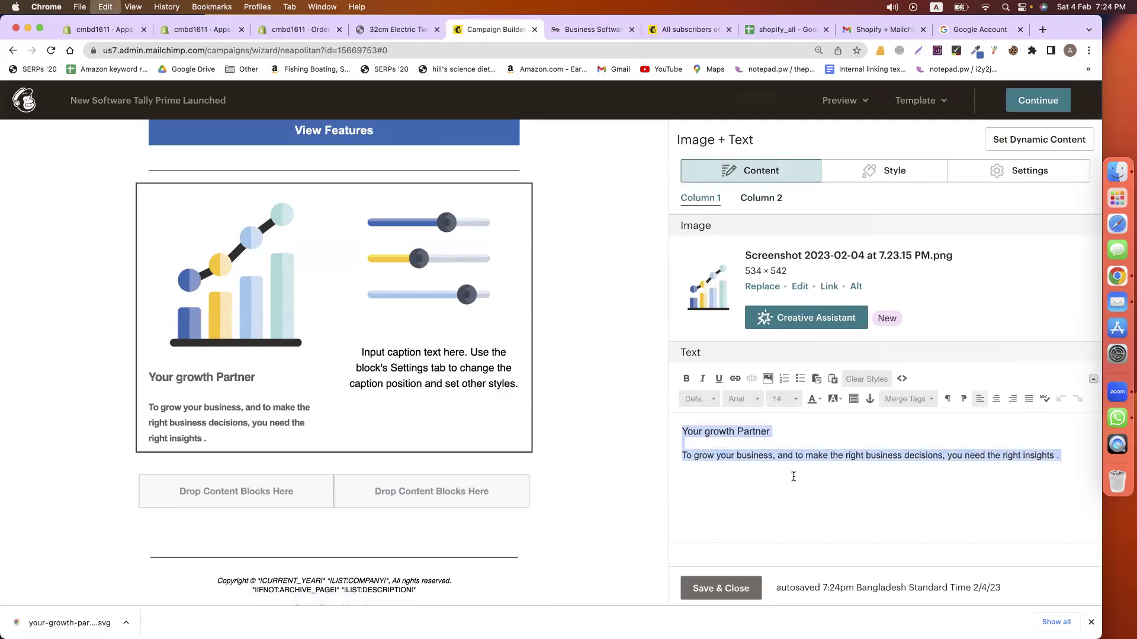
left_click(761, 199)
left_click(807, 459)
key("super+a")
key("super+v")
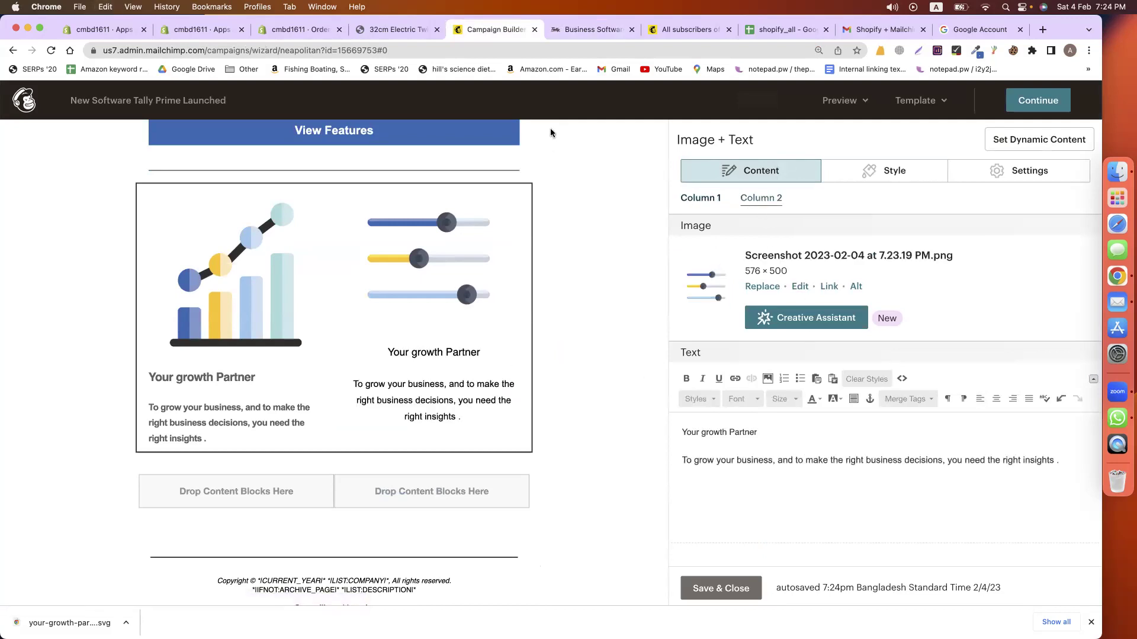
Step: Replace the caption with the 'Better control over cash flow' heading and its description from the Tally page
left_click(586, 33)
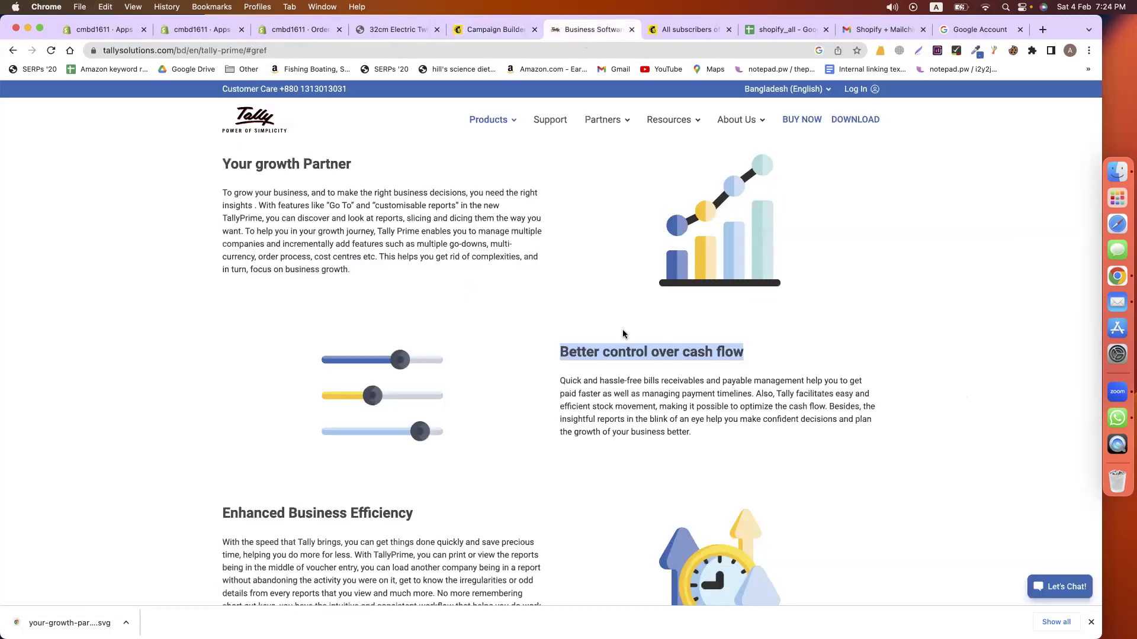
left_click(492, 30)
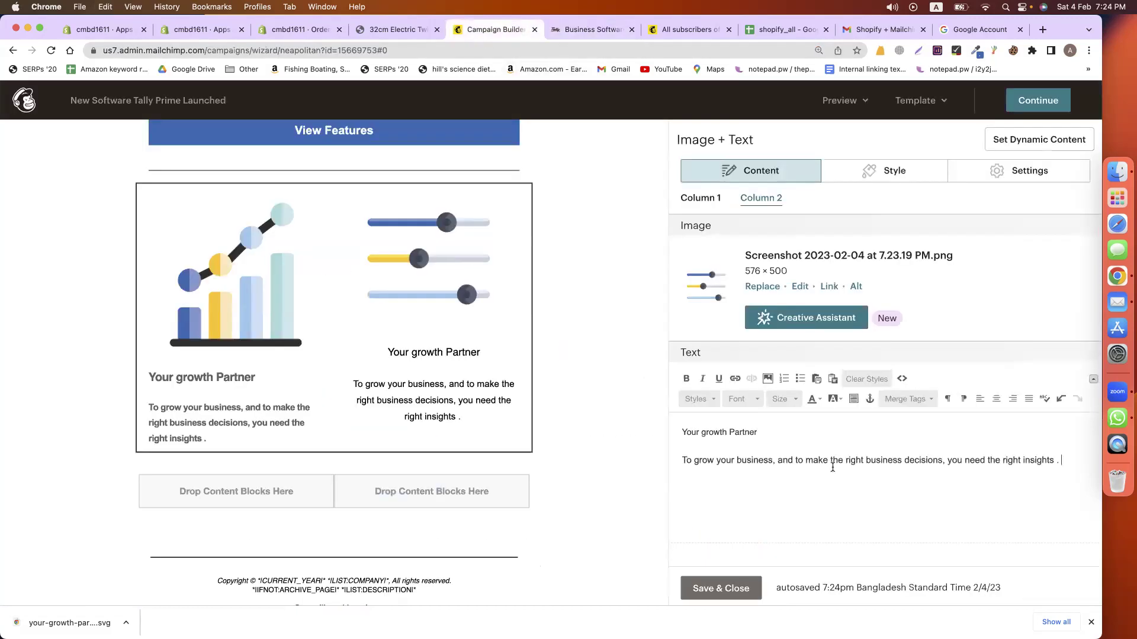
triple_click(783, 431)
key("super+v")
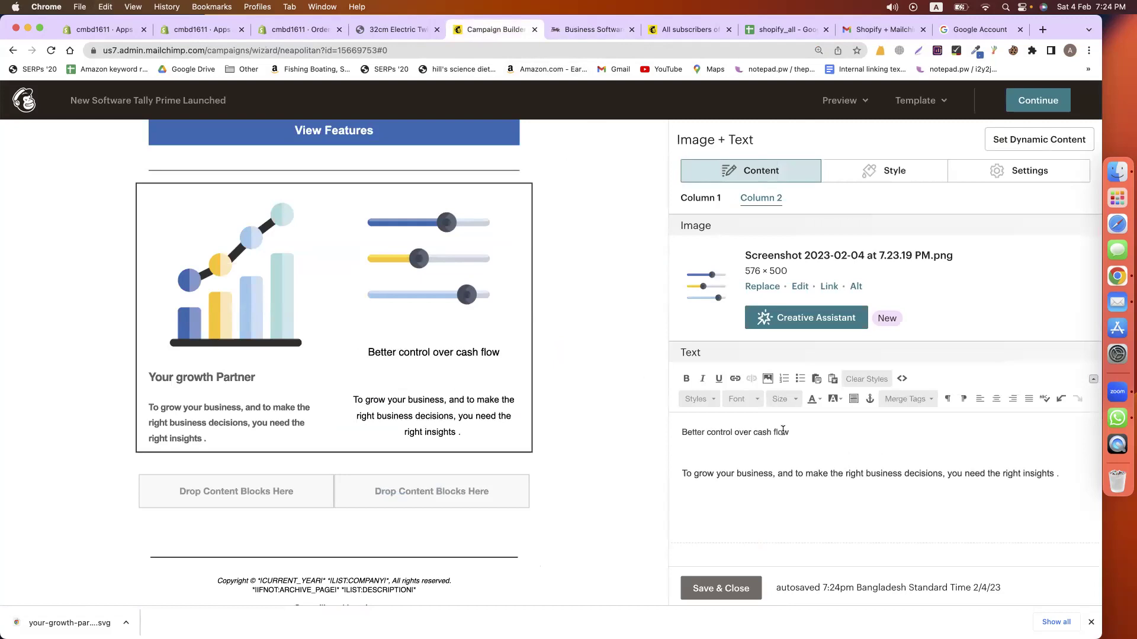
key("Delete")
left_click(599, 31)
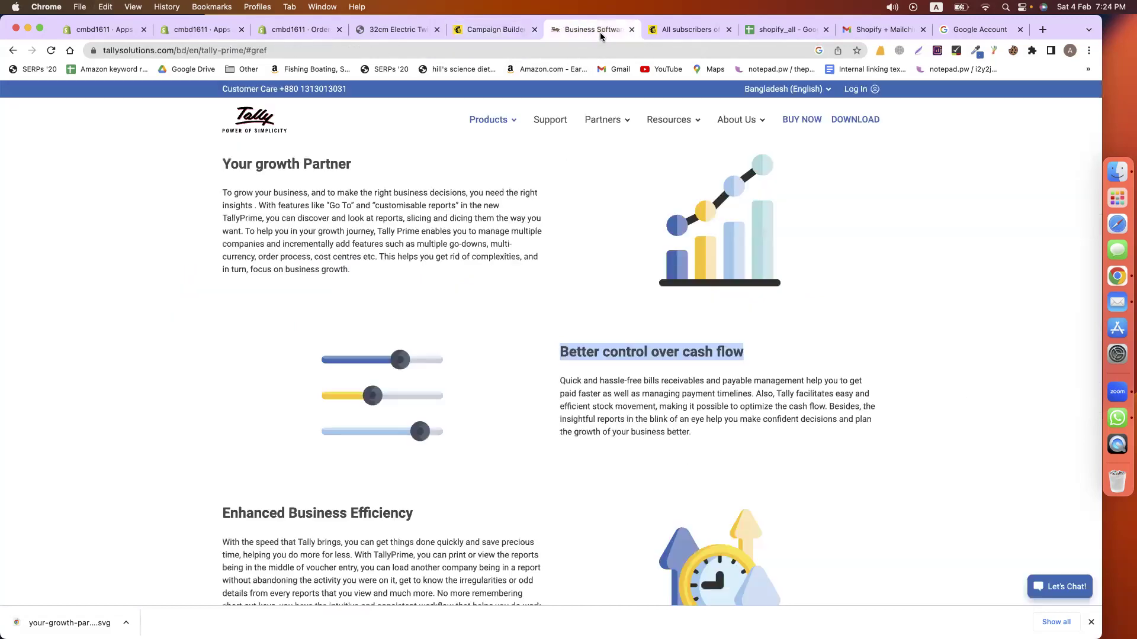
left_click_drag(753, 396, 556, 378)
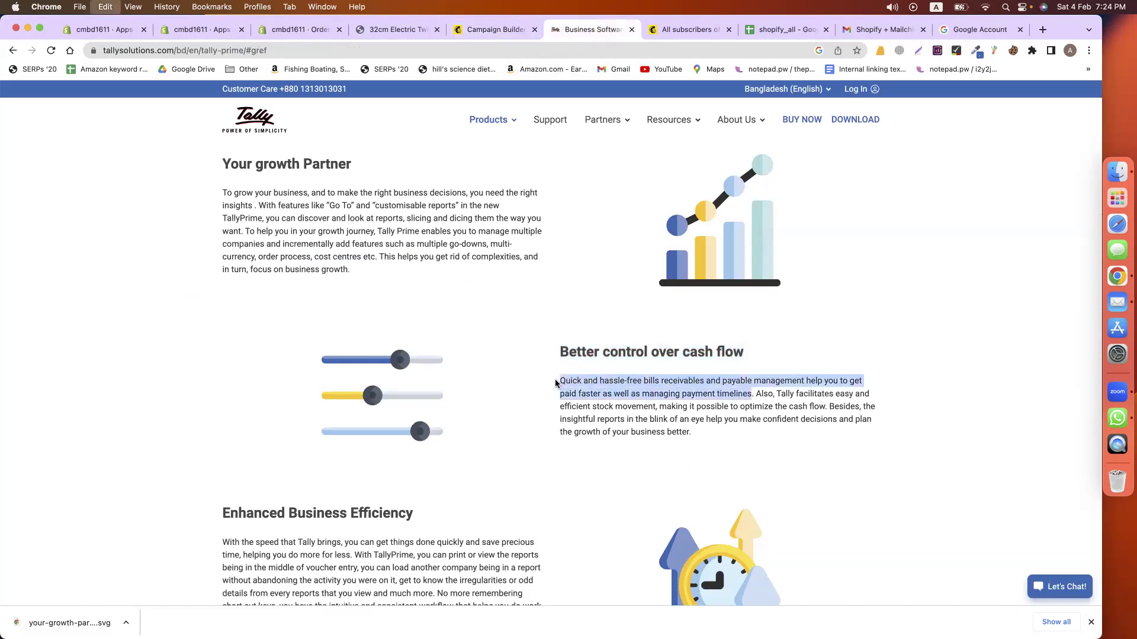
left_click(480, 31)
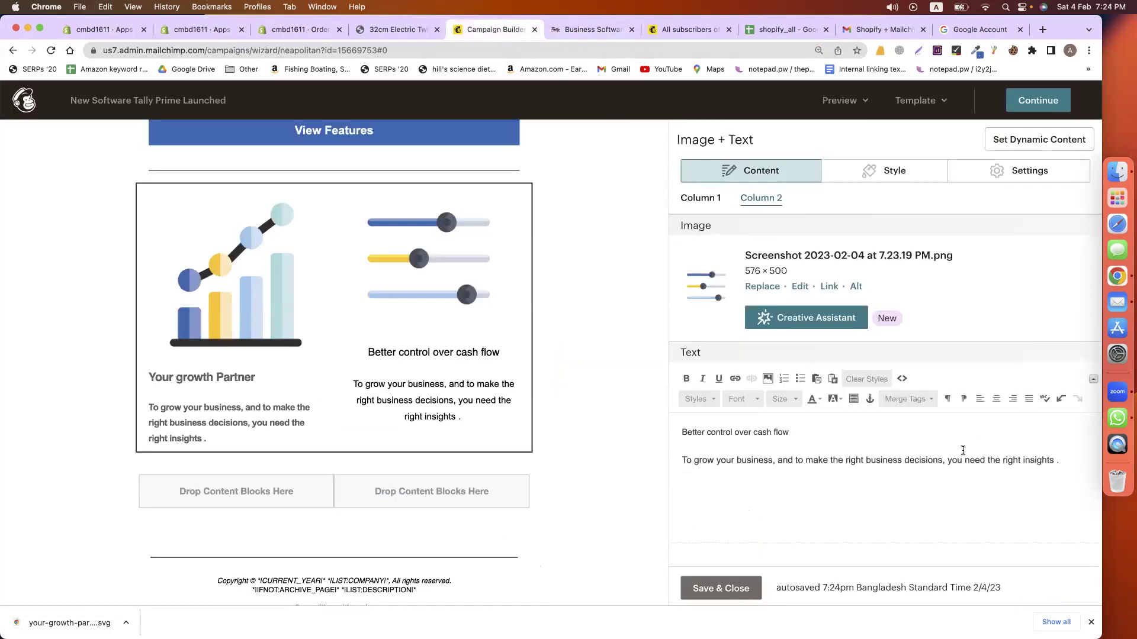
triple_click(899, 460)
key("super+v")
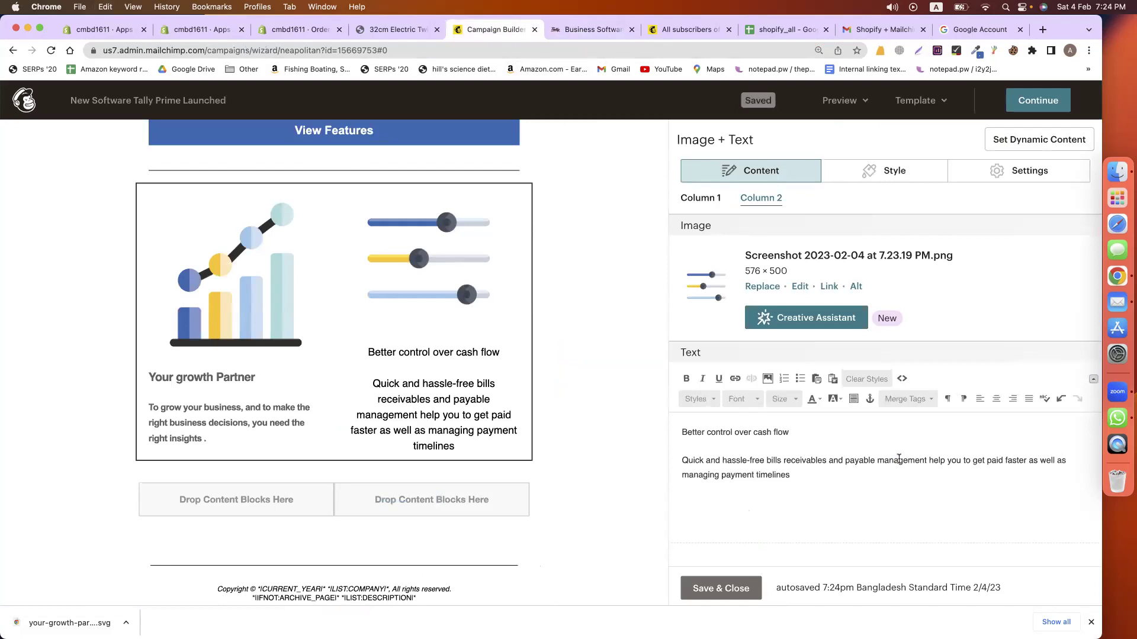
Step: Bold the cash-flow heading and left-align all the second column's text
triple_click(839, 432)
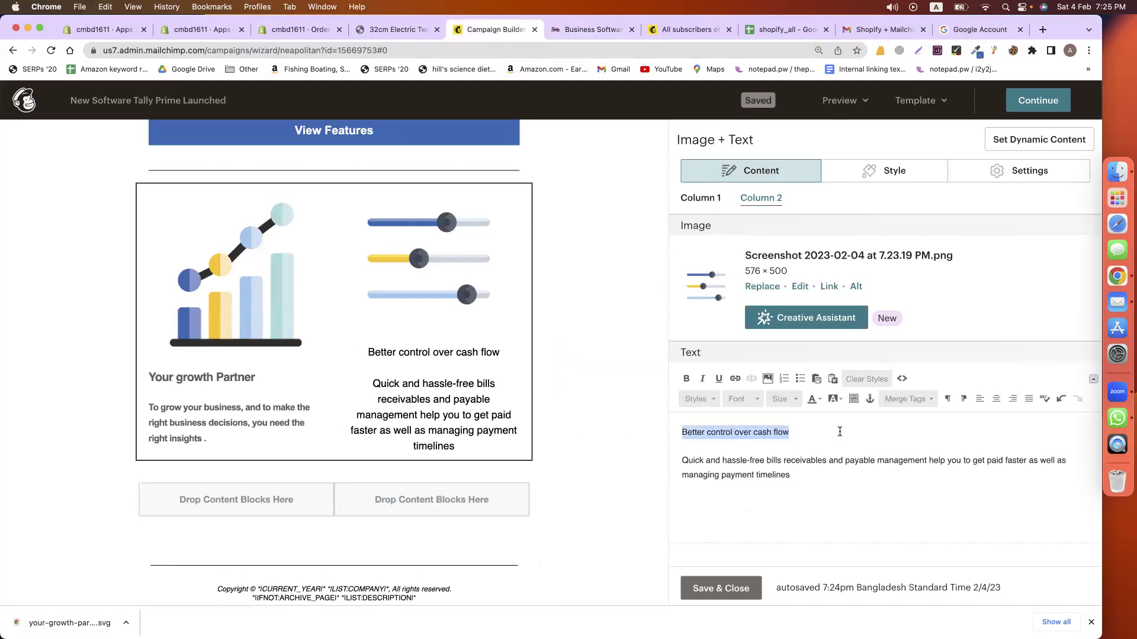
key("super+b")
left_click(826, 478)
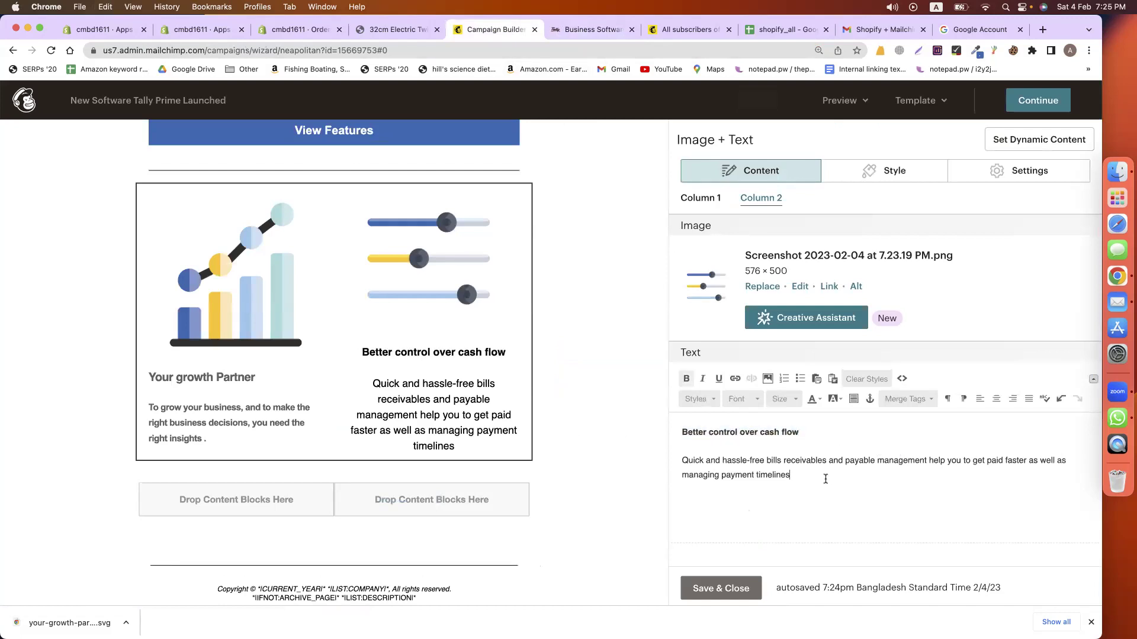
key("super+a")
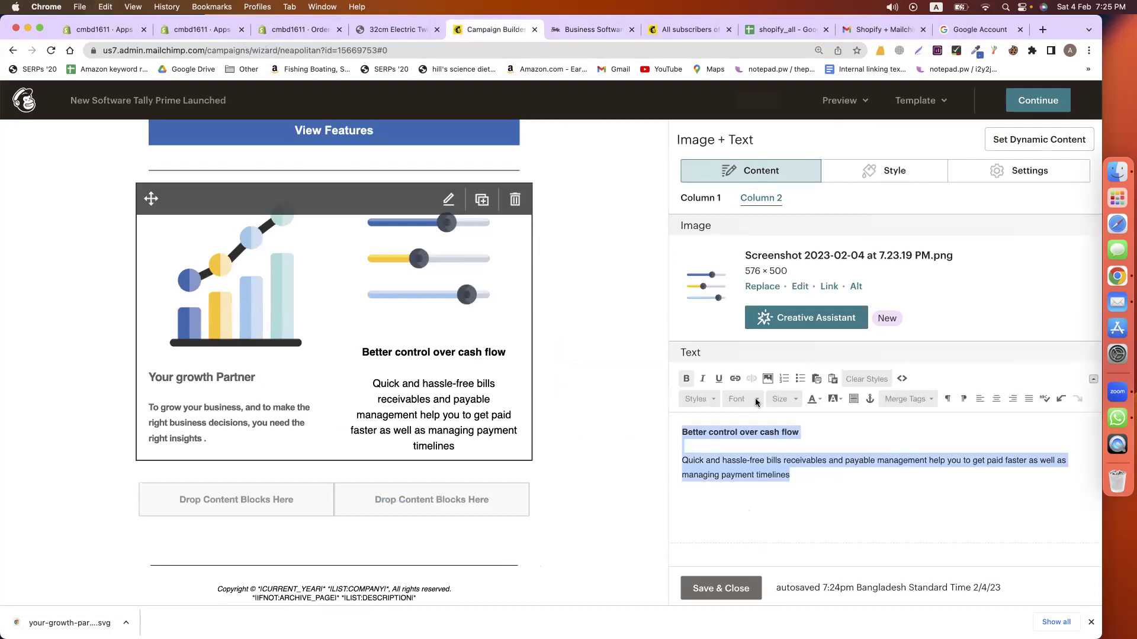
left_click(980, 399)
left_click(944, 469)
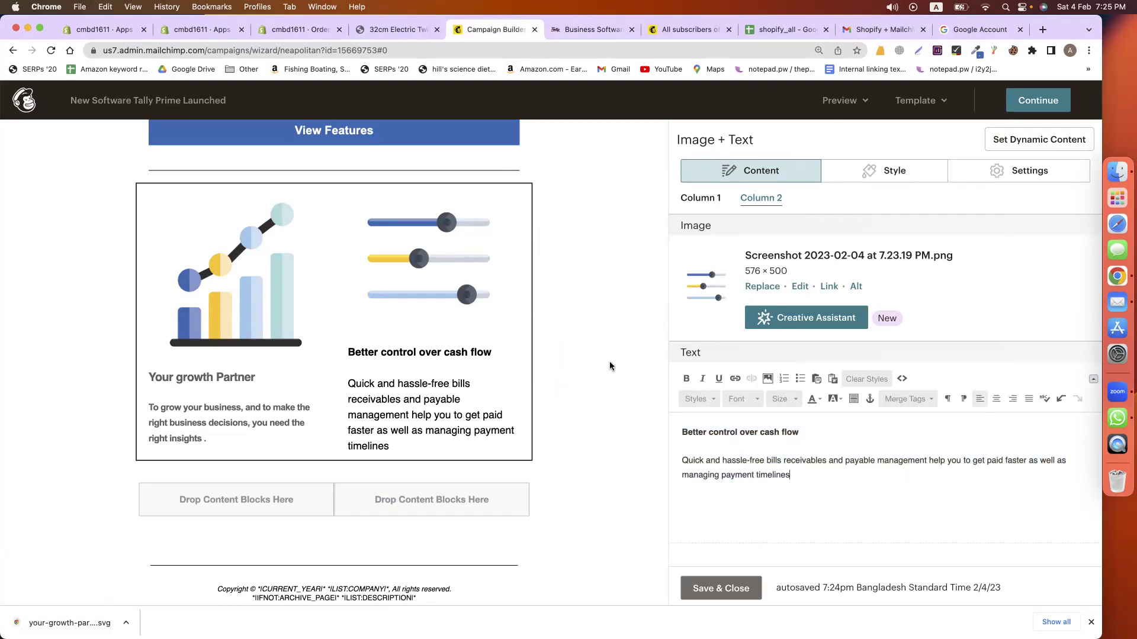
Step: Check the Tally product page for reference, then save and close the image-and-text block
left_click(592, 30)
scroll(580, 291, "down", 3)
scroll(580, 290, "down", 3)
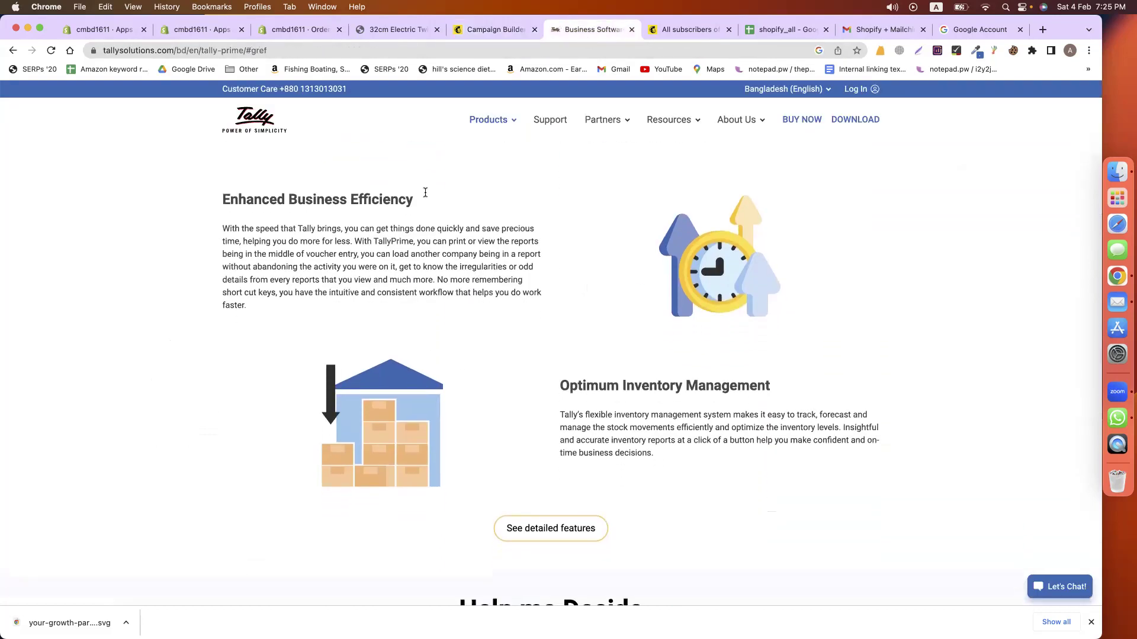
left_click(485, 29)
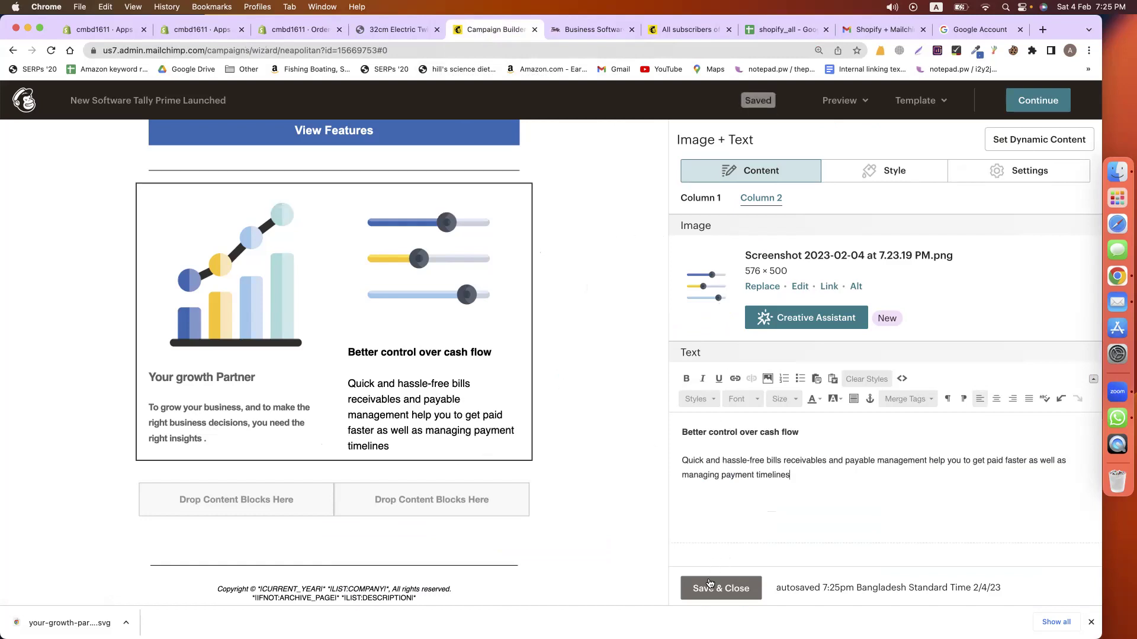
left_click(710, 587)
scroll(619, 482, "up", 2)
Step: Add a Buy Now button below the two-column block linking to the copied TallyPrime page URL, and save it
scroll(619, 482, "down", 3)
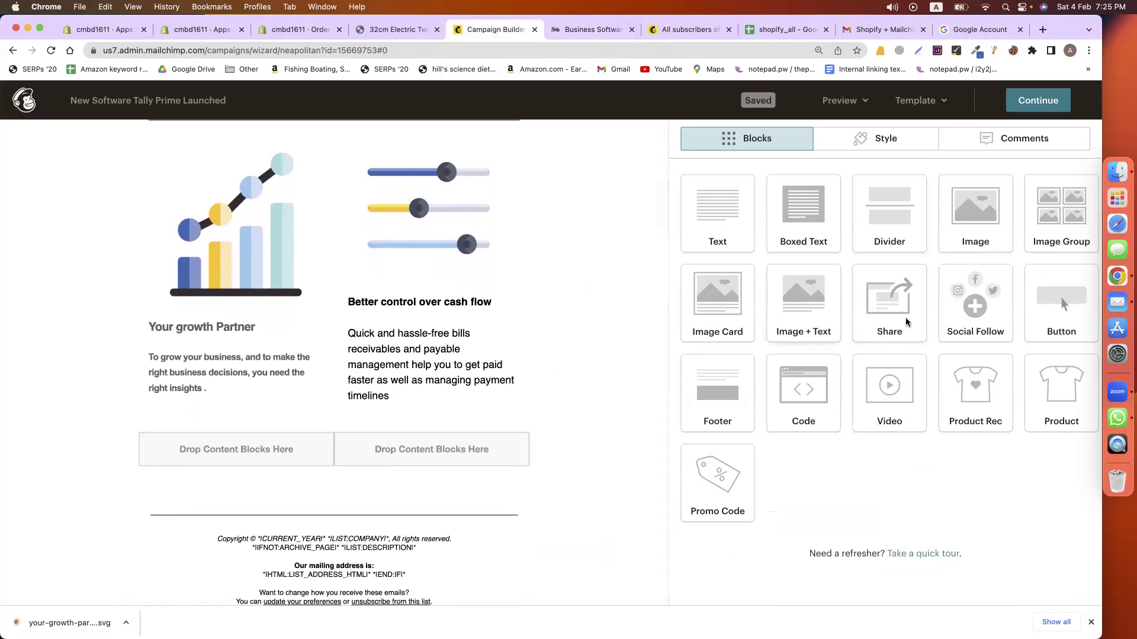
left_click_drag(1047, 314, 243, 474)
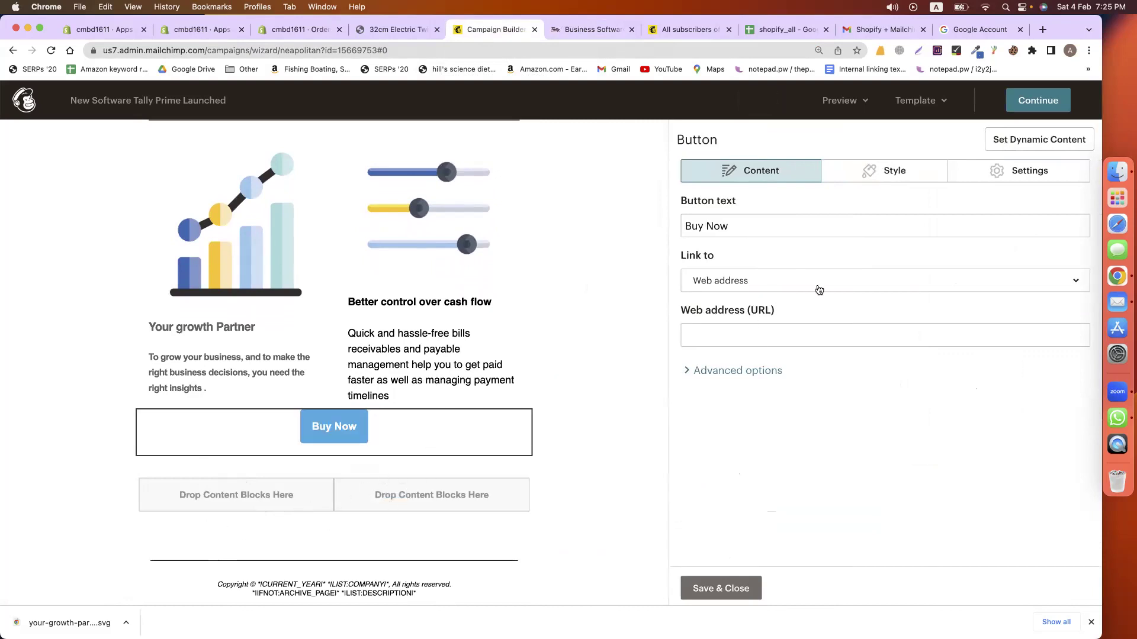
left_click(754, 336)
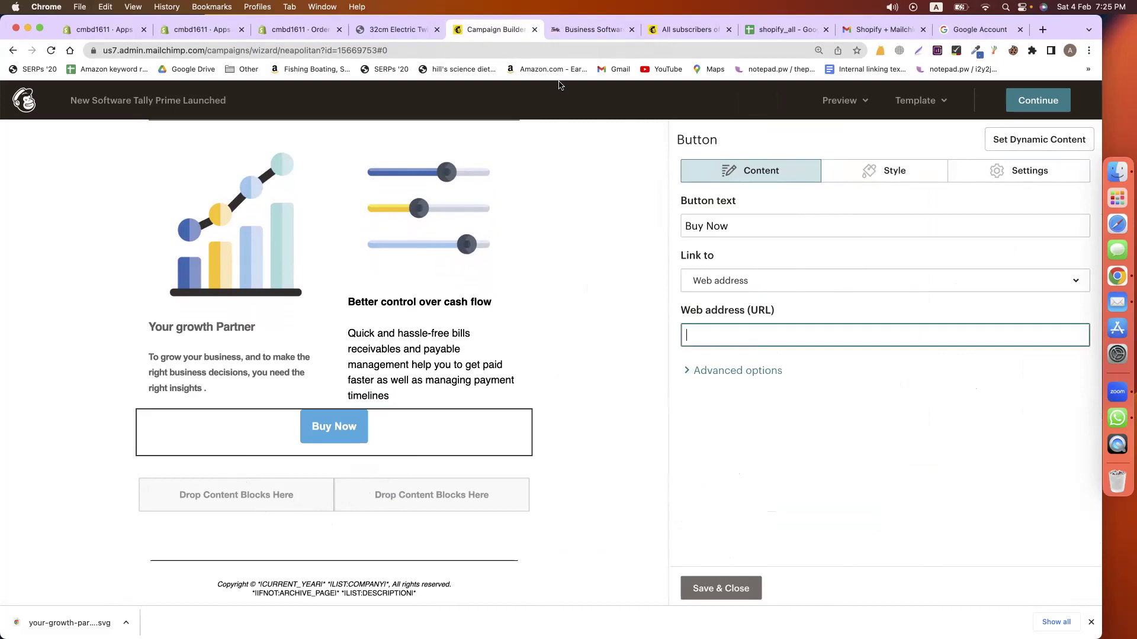
left_click(574, 38)
right_click(428, 50)
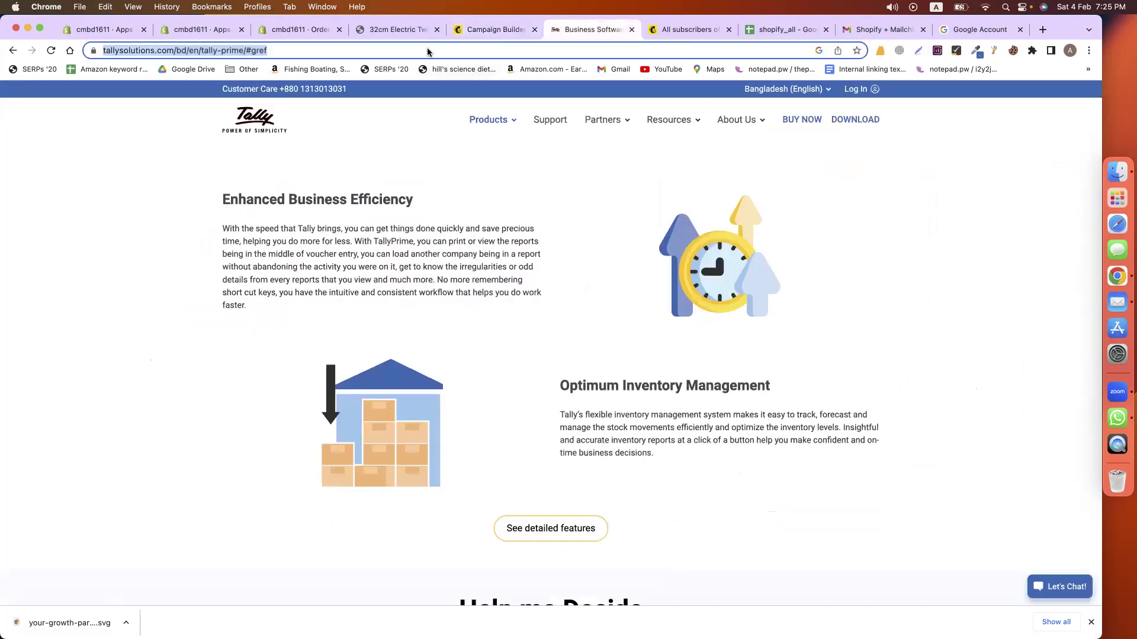
left_click(468, 147)
left_click(497, 29)
left_click(805, 342)
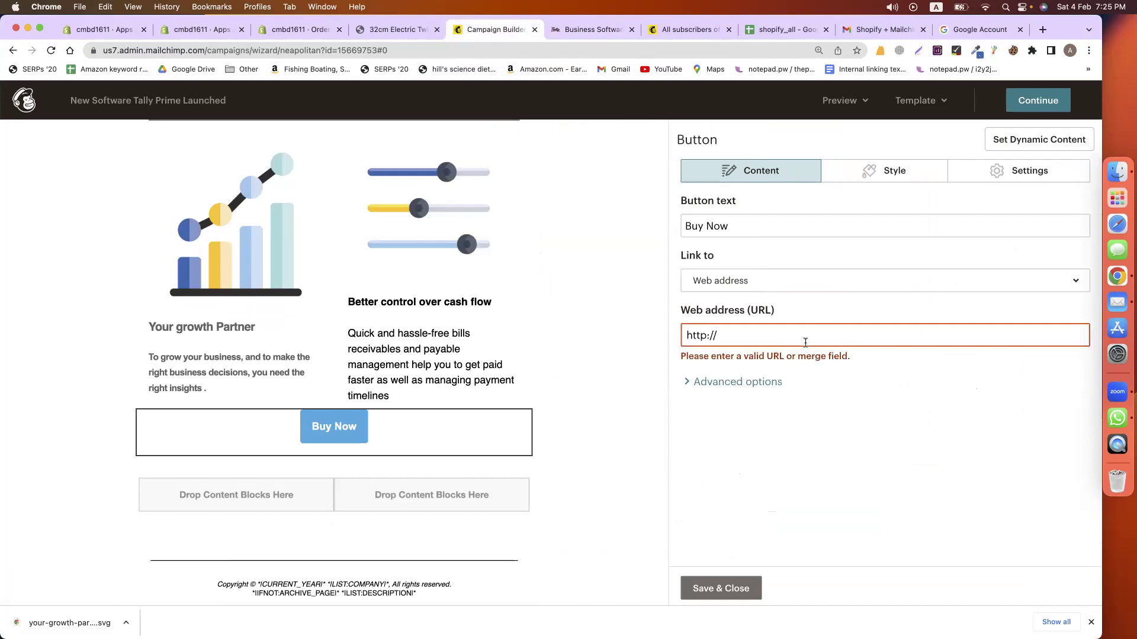
key("super+v")
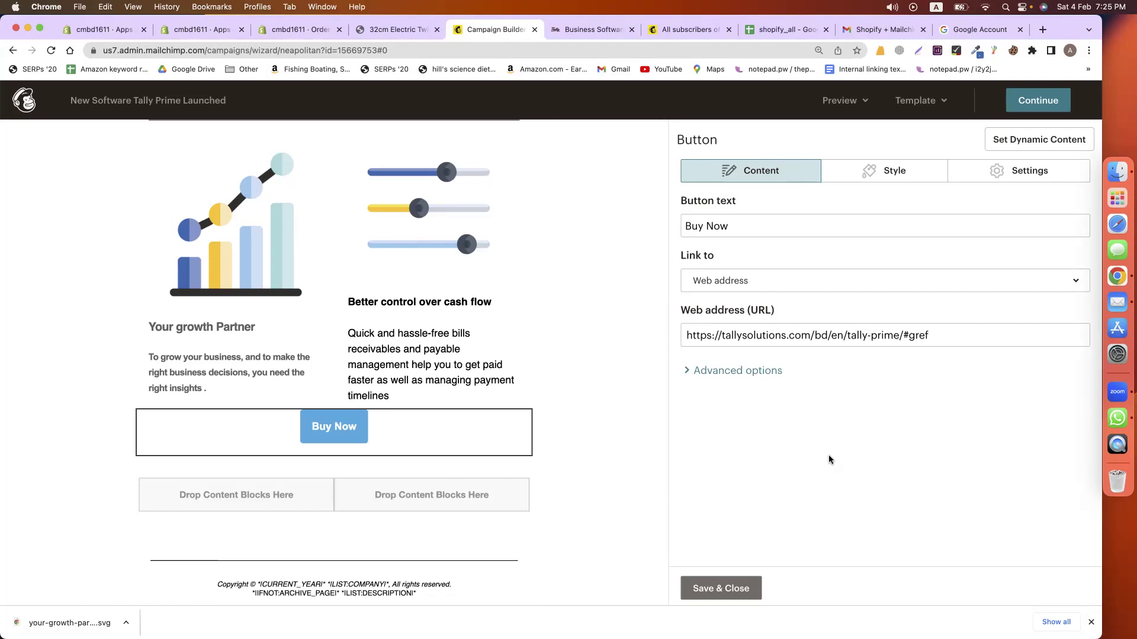
left_click(734, 588)
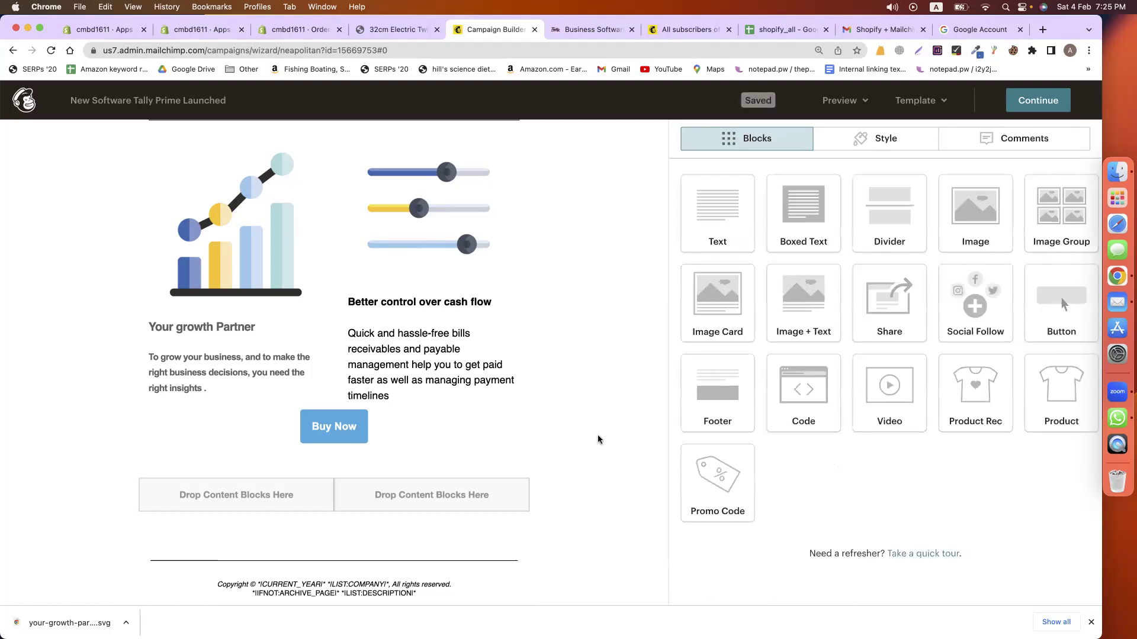
Step: Scroll through the email from the TallyPrime logo to the footer, then close Chrome's download bar
scroll(584, 339, "up", 8)
scroll(583, 338, "down", 3)
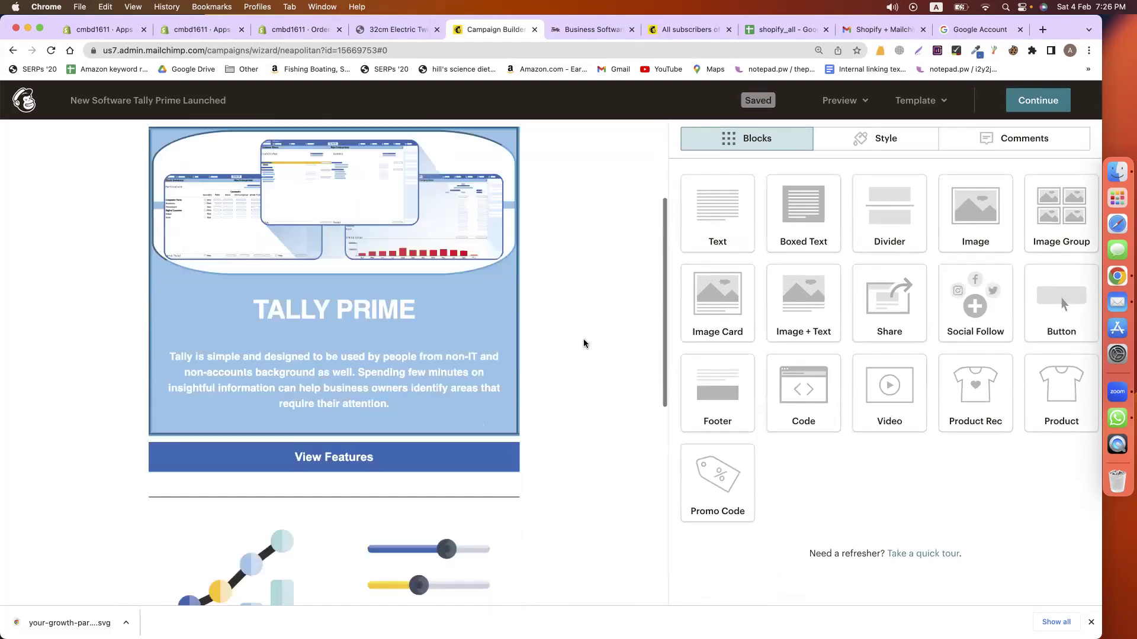
scroll(584, 344, "down", 5)
scroll(597, 456, "down", 5)
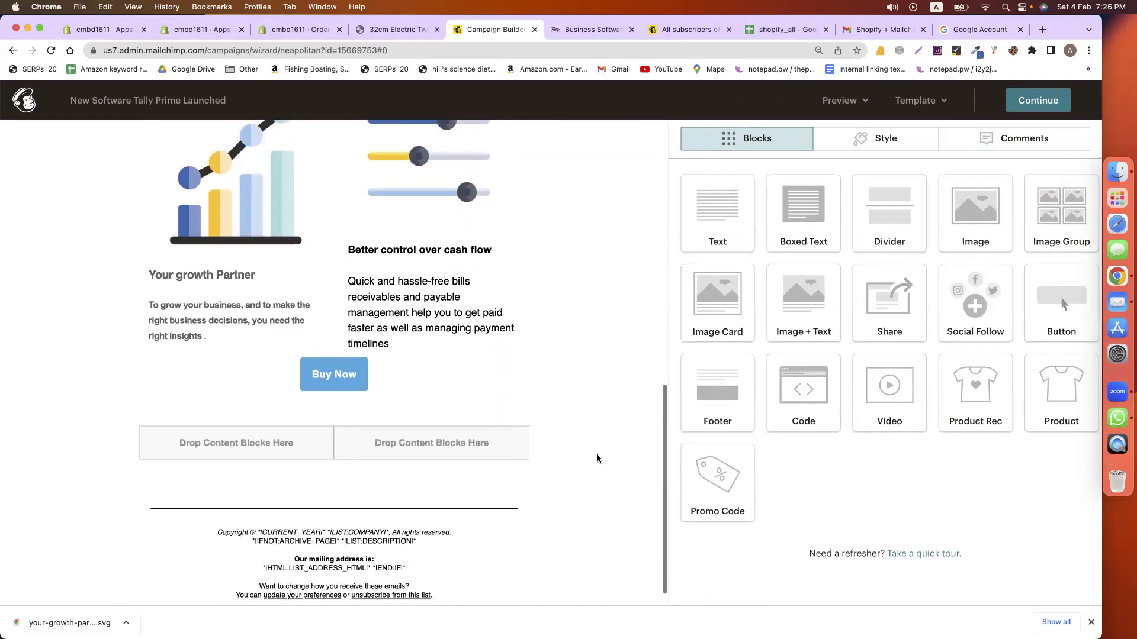
scroll(598, 458, "down", 1)
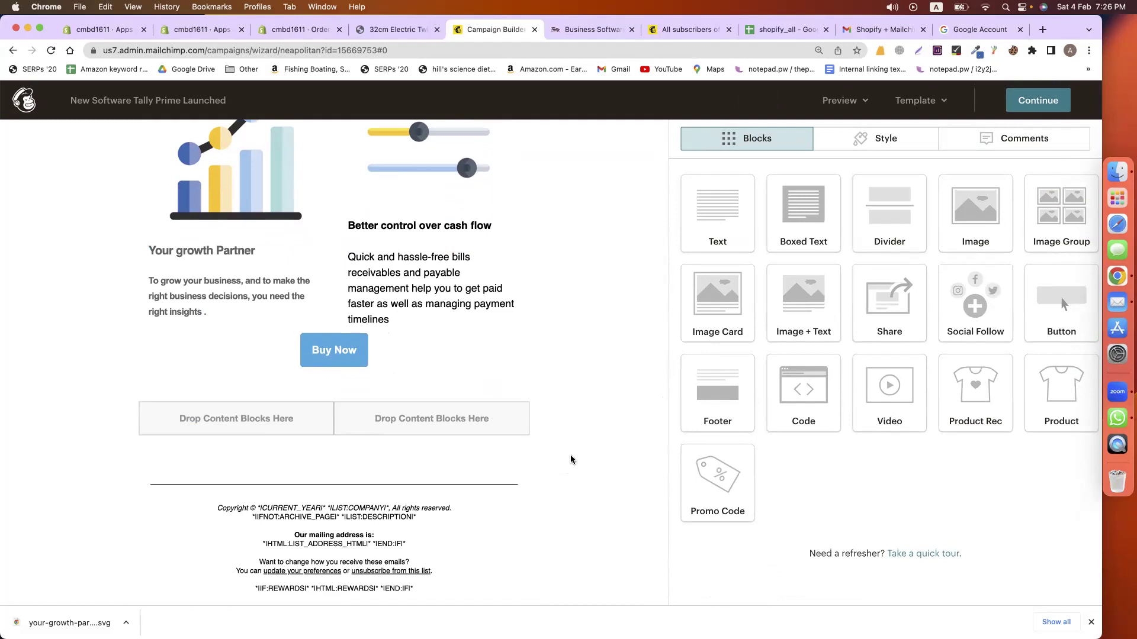
mouse_move(520, 520)
mouse_move(436, 531)
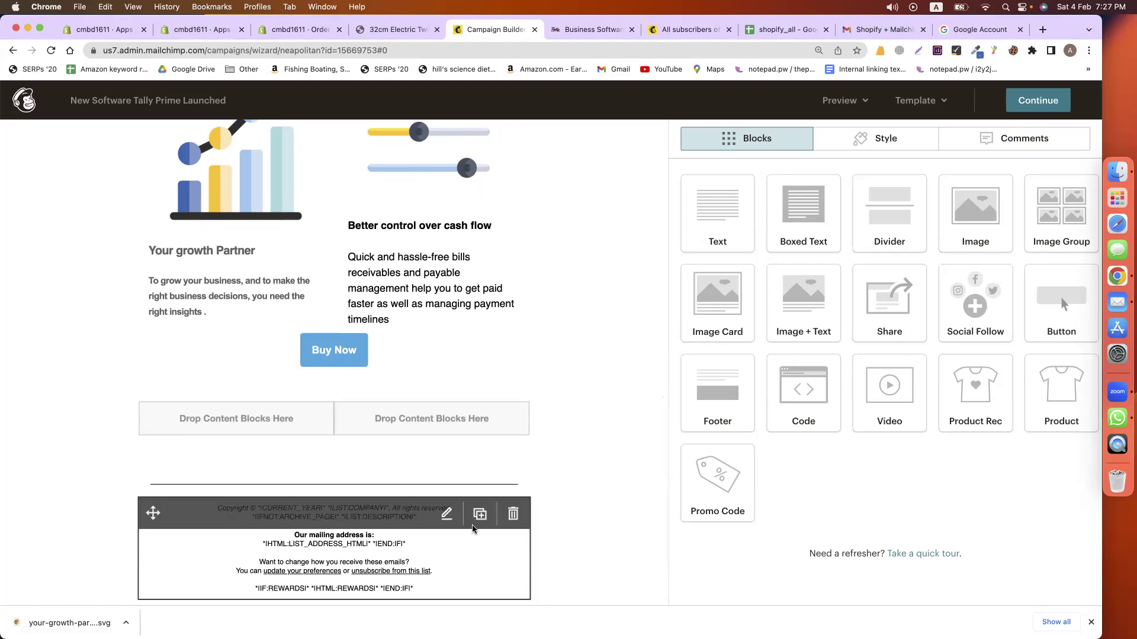
scroll(599, 185, "up", 5)
scroll(599, 185, "down", 5)
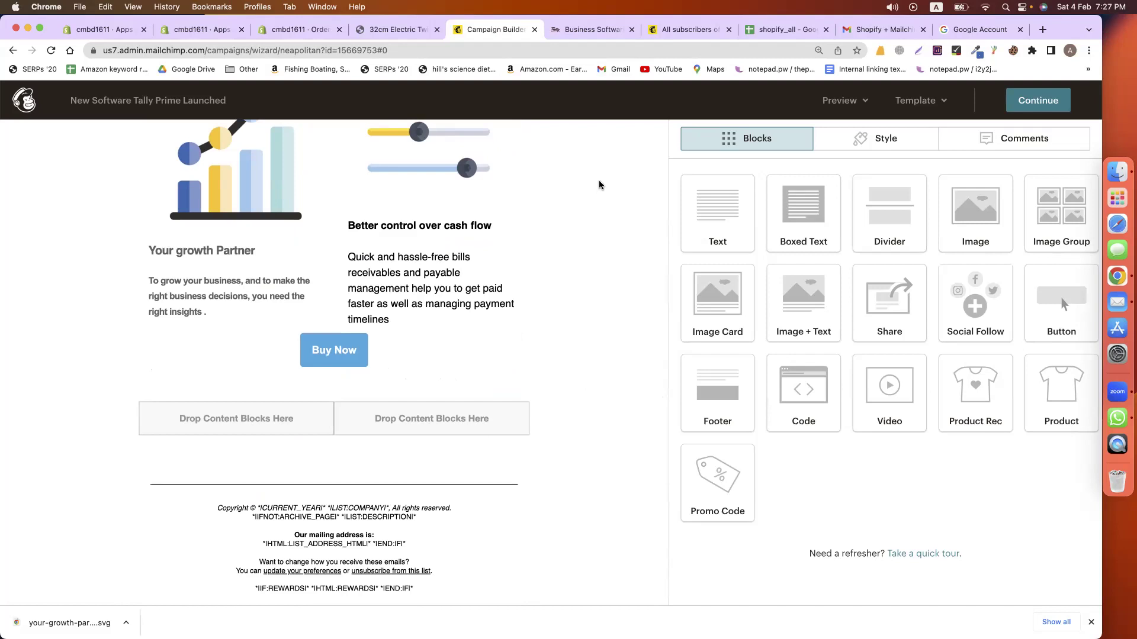
scroll(600, 185, "up", 10)
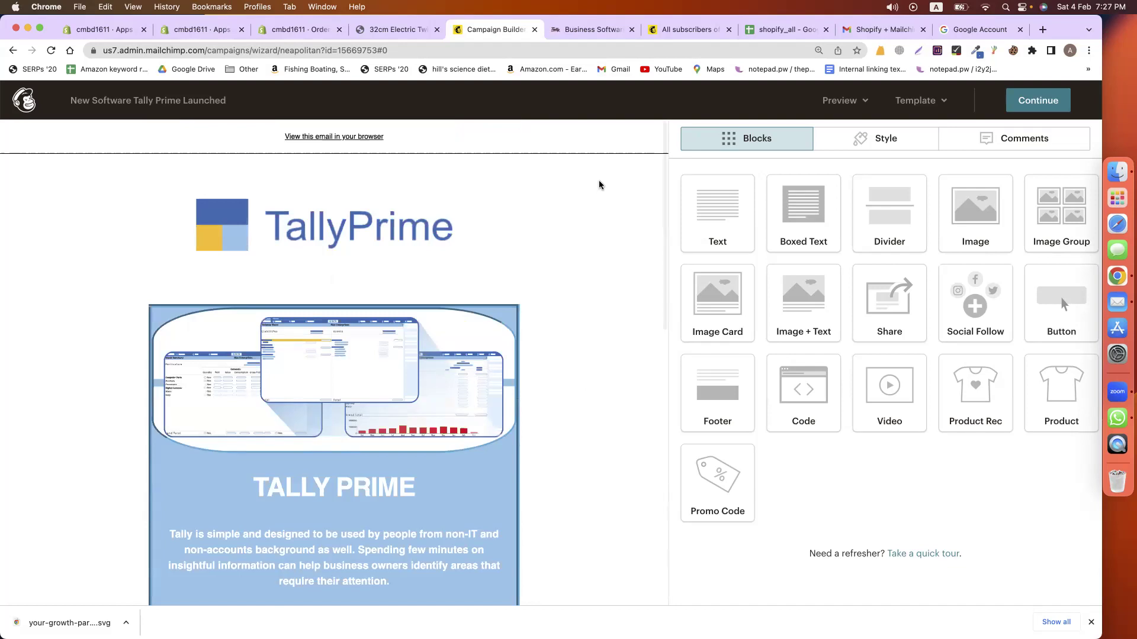
left_click(1090, 622)
Step: Continue to the campaign summary, review the account-issues warning, and choose Finish later
left_click(1038, 102)
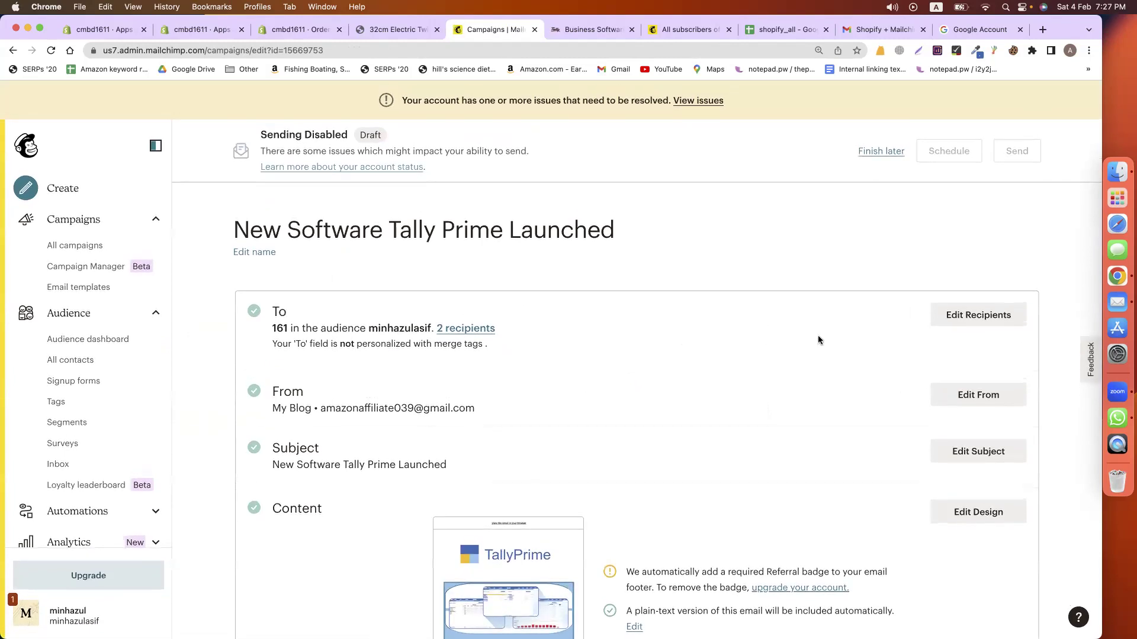
scroll(818, 340, "down", 10)
scroll(818, 340, "up", 10)
left_click_drag(424, 101, 607, 104)
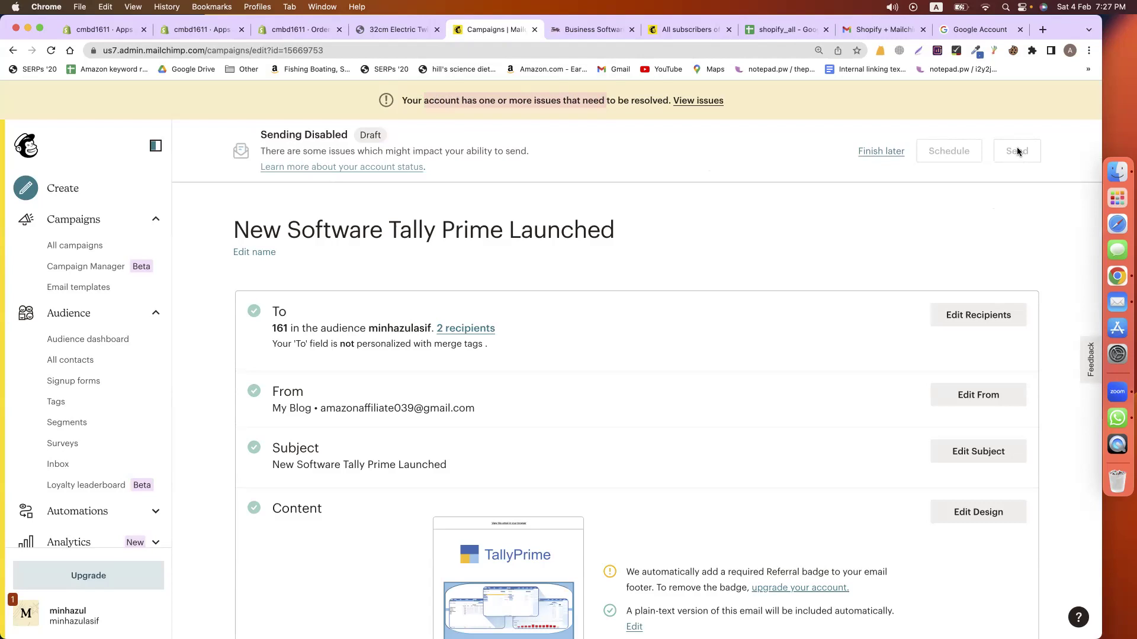
scroll(802, 367, "down", 5)
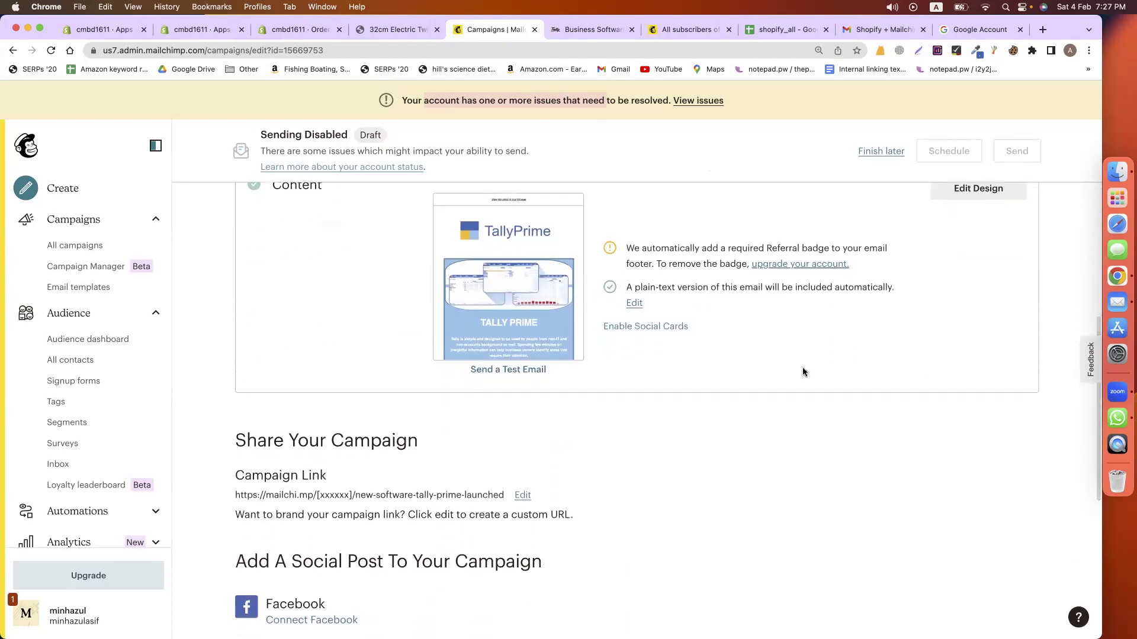
scroll(658, 309, "up", 5)
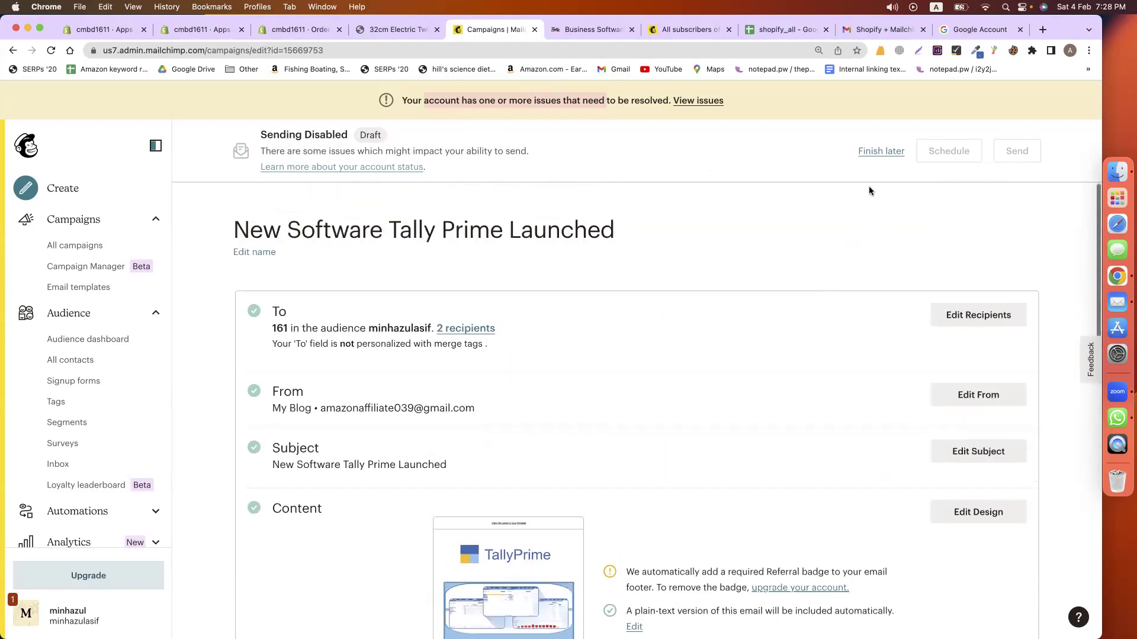
left_click(869, 152)
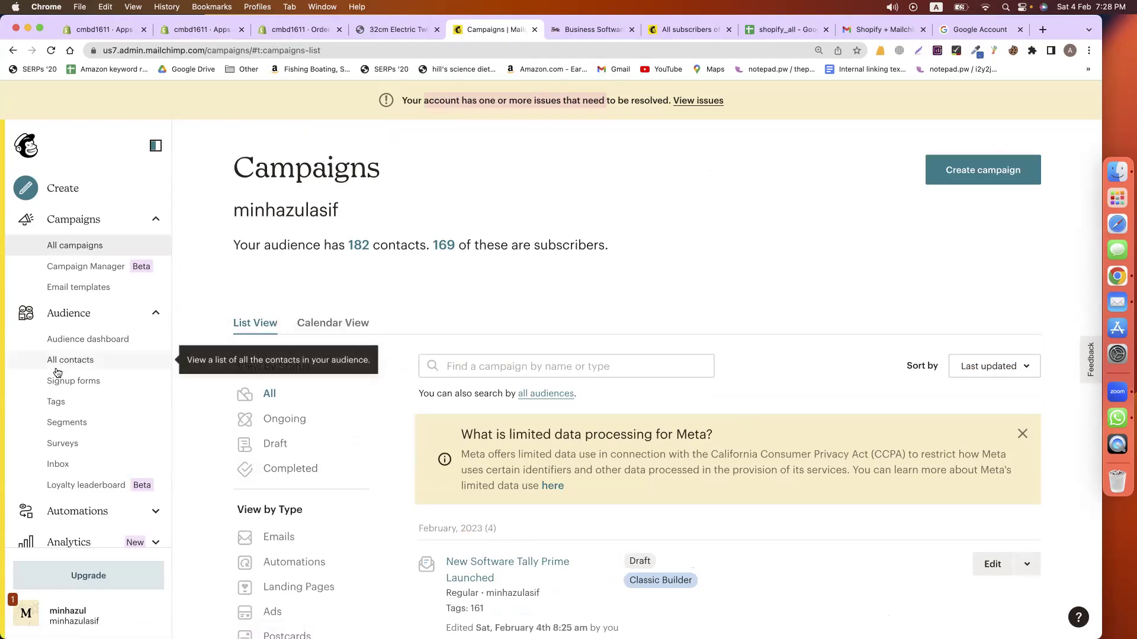
scroll(58, 372, "down", 2)
scroll(57, 356, "up", 2)
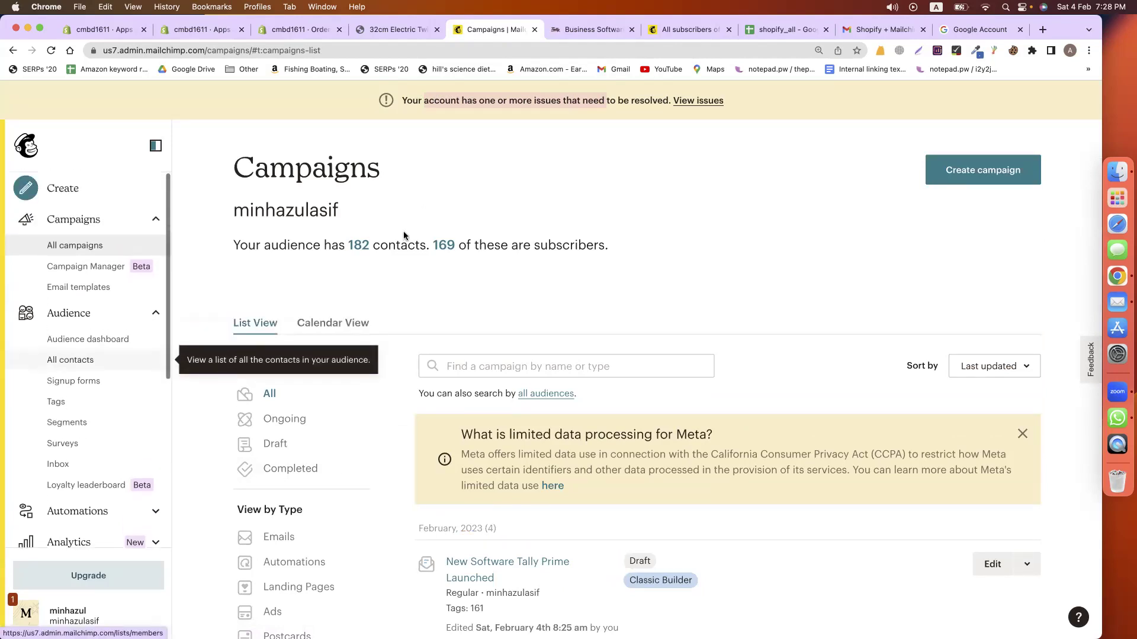
Step: Start a new campaign and point out the Landing page option
left_click(970, 173)
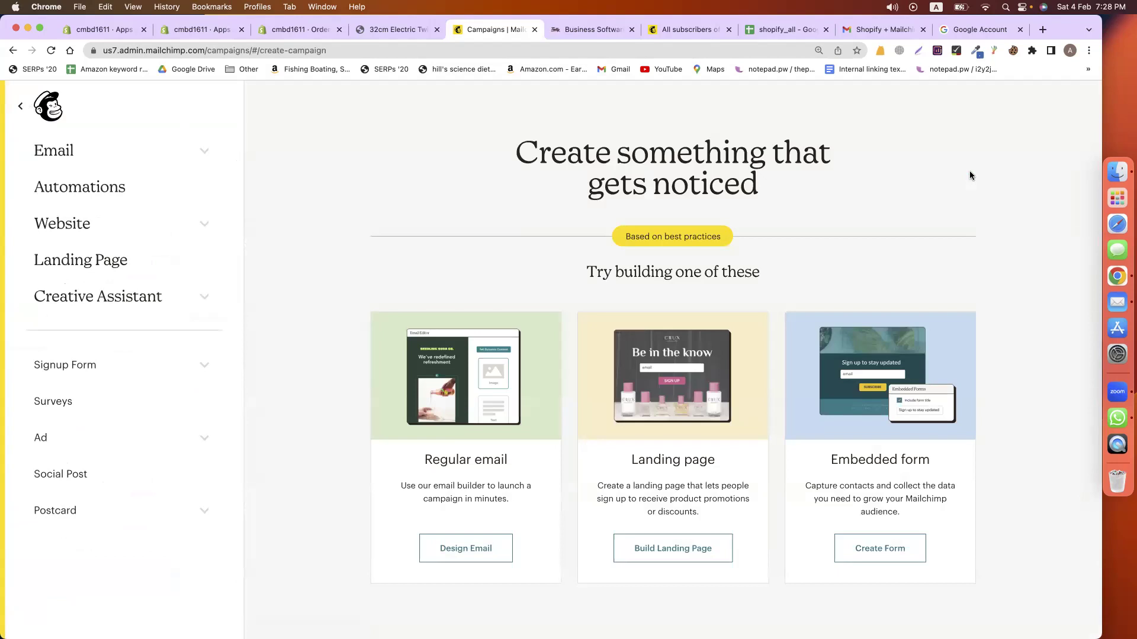
triple_click(662, 459)
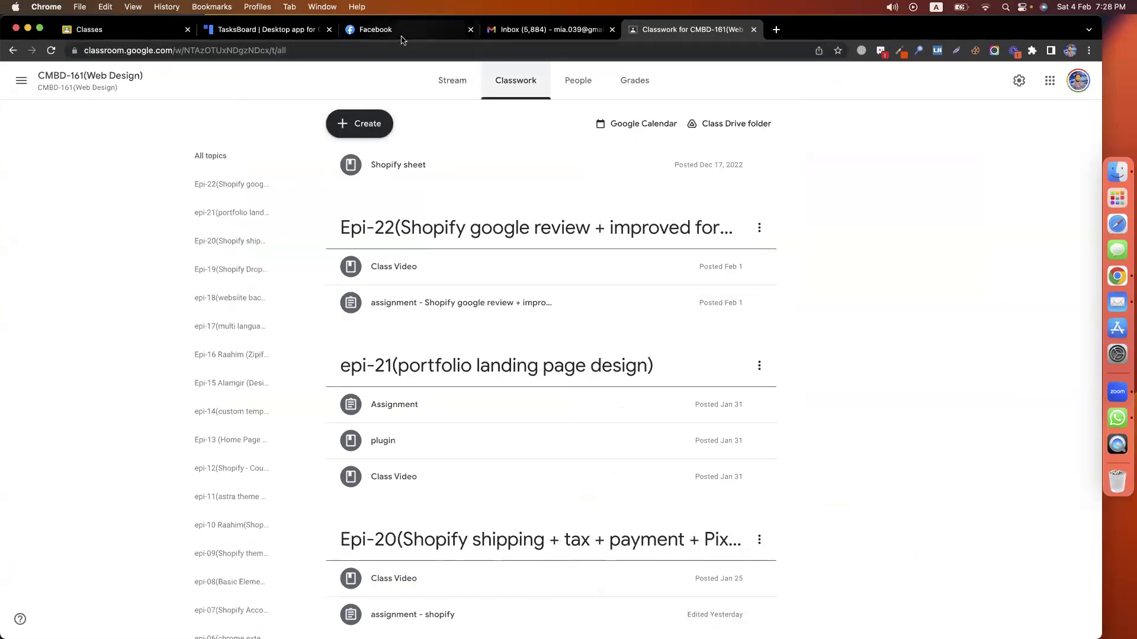
Step: Open the QuillBot ad from the Facebook feed, view and close its paraphraser page, then return to Mailchimp
left_click(401, 37)
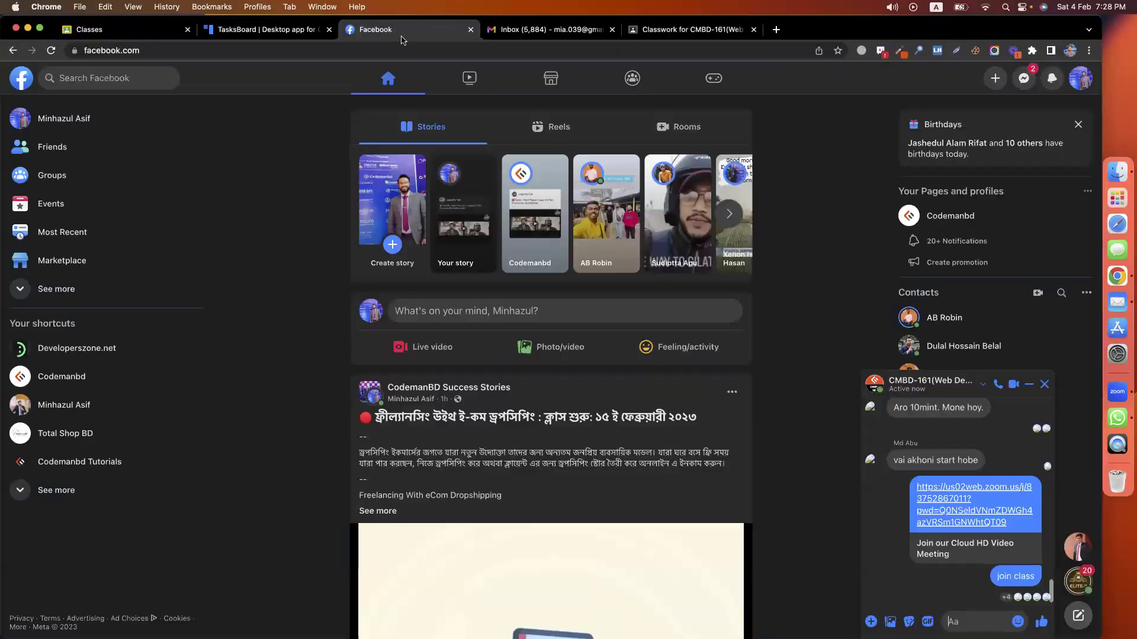
scroll(398, 322, "down", 10)
scroll(398, 323, "down", 15)
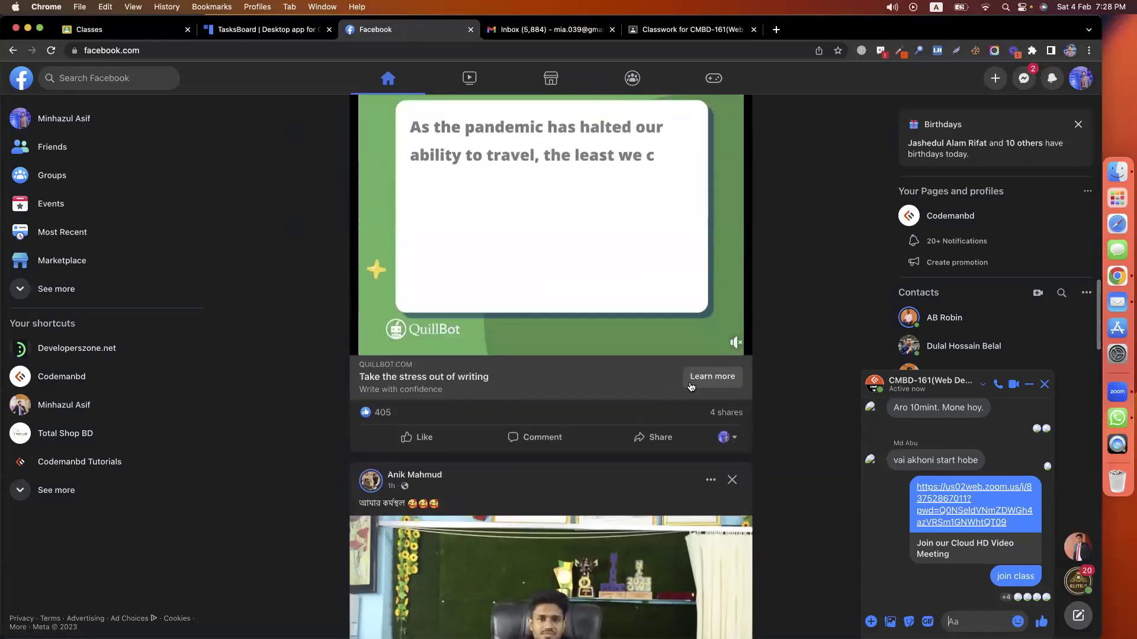
left_click(710, 377)
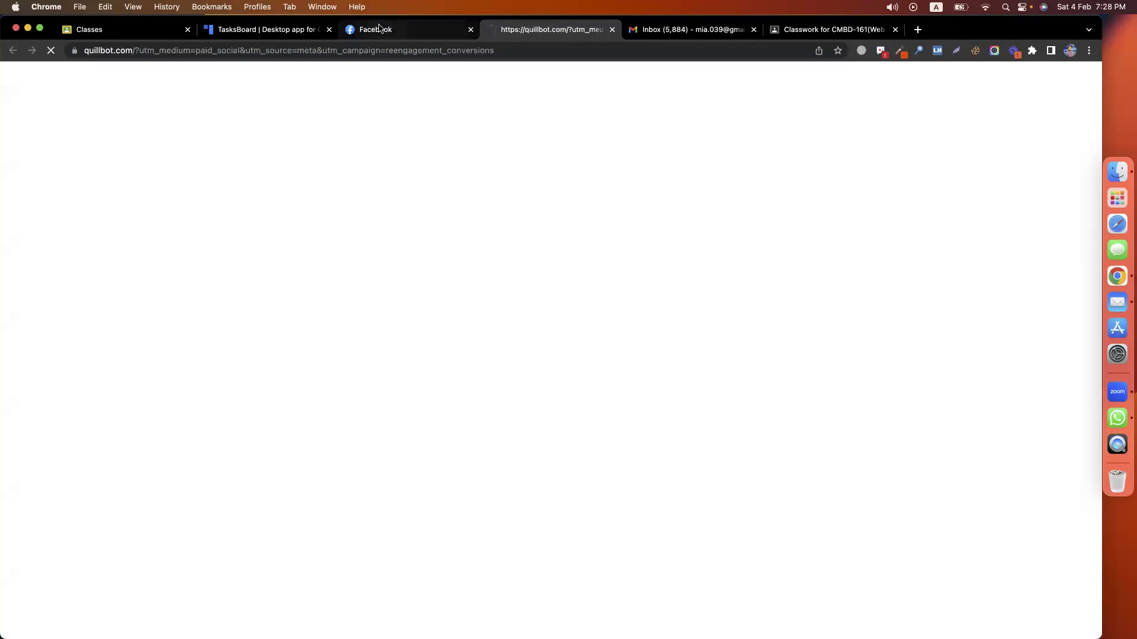
left_click(379, 28)
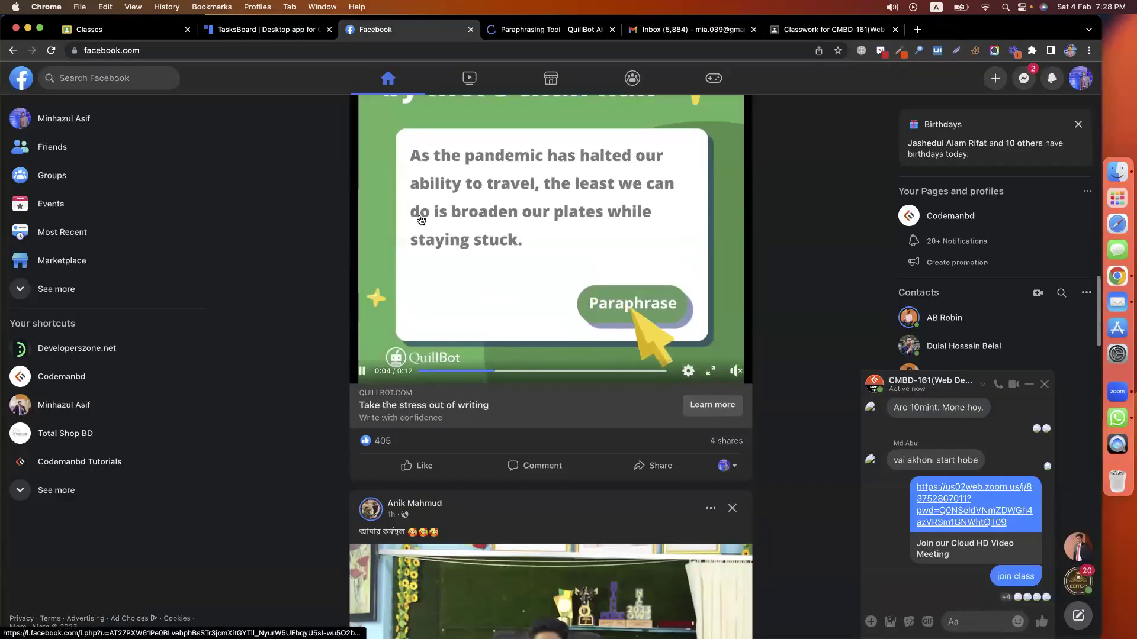
scroll(415, 213, "up", 3)
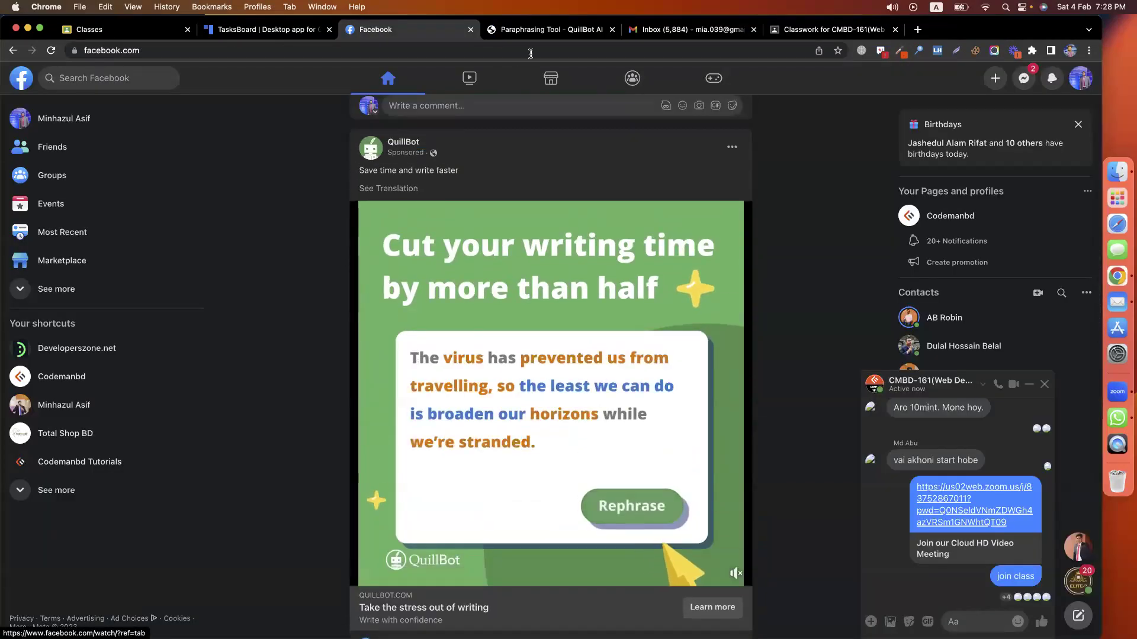
left_click(528, 34)
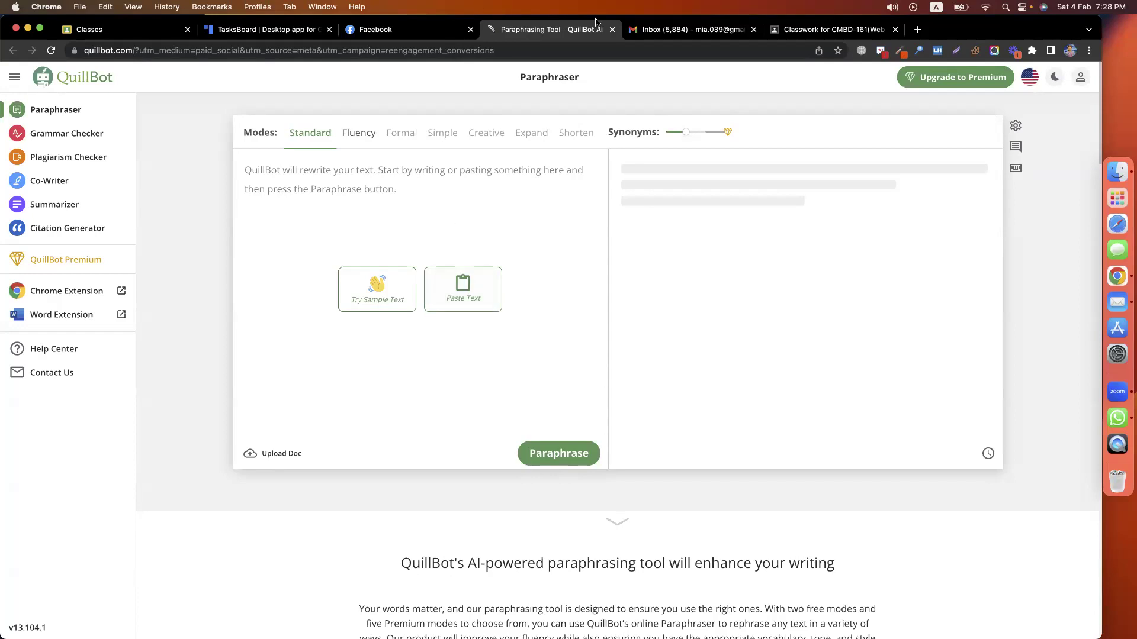
left_click(612, 30)
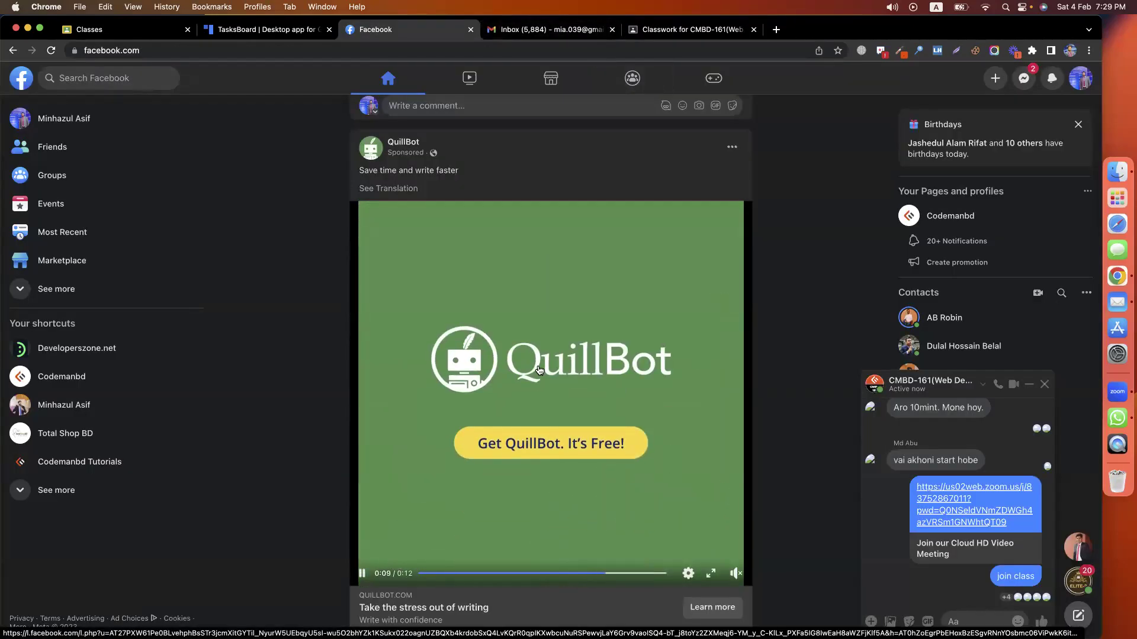
key("ctrl+Right")
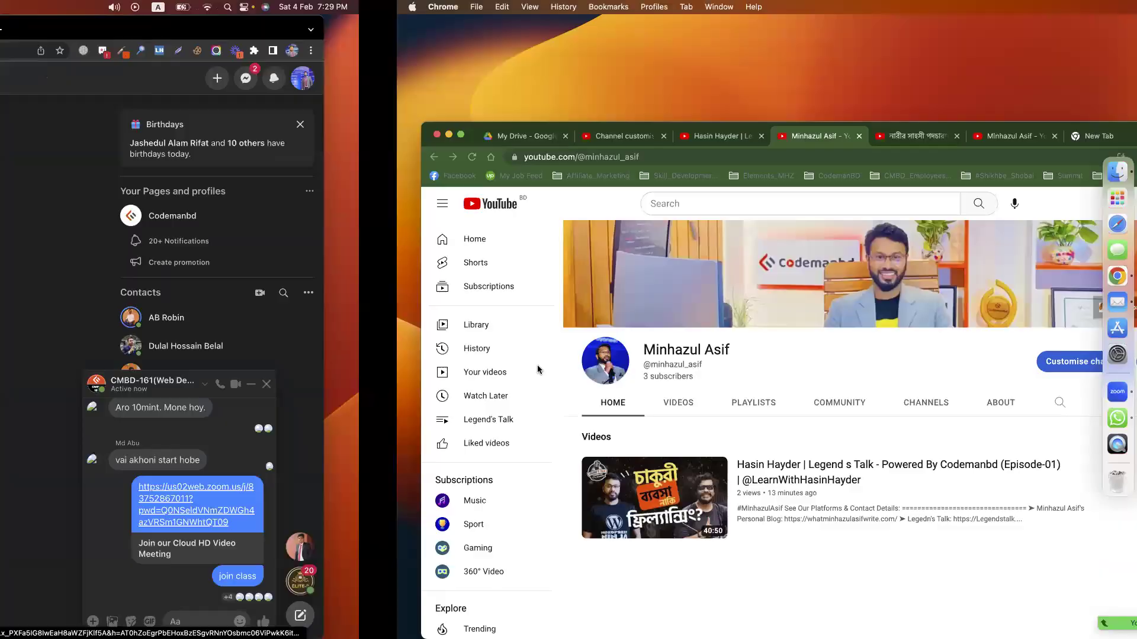
key("ctrl+Left")
key("ctrl+Left")
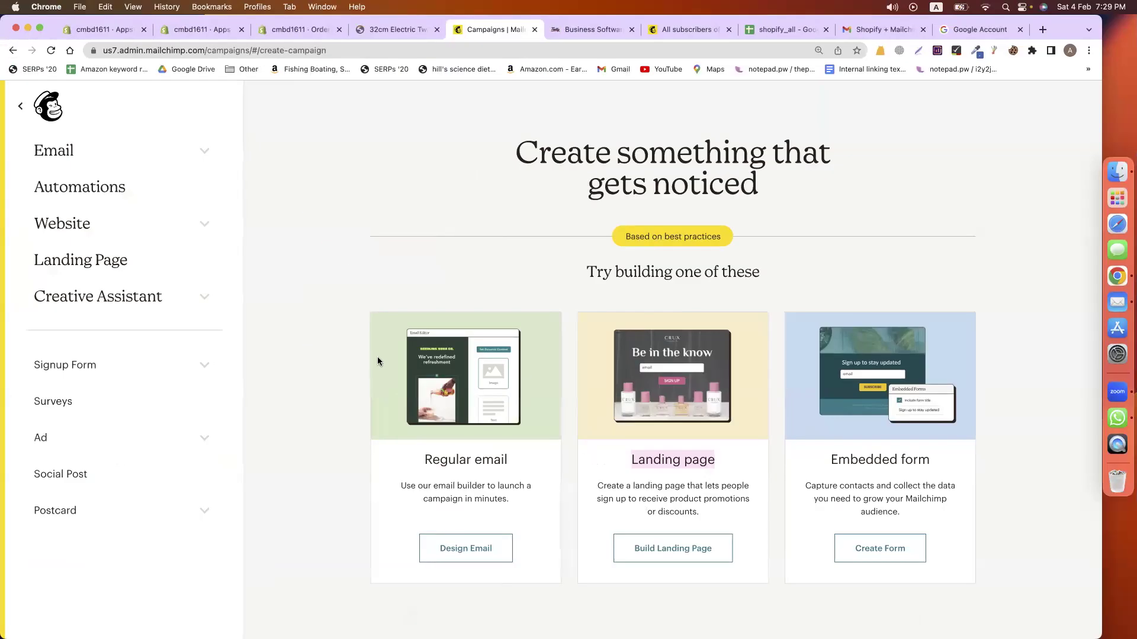
Step: Create a landing page named 'Tally Prime Landing Page' using the Lead Generation template
left_click(632, 547)
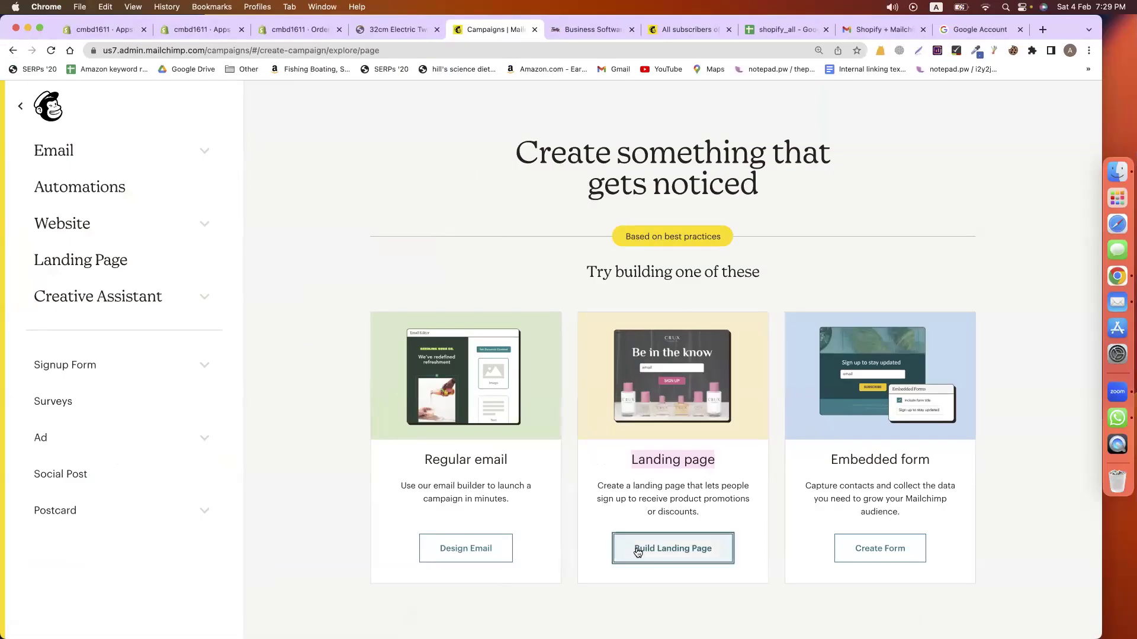
left_click(657, 353)
type("Tally ")
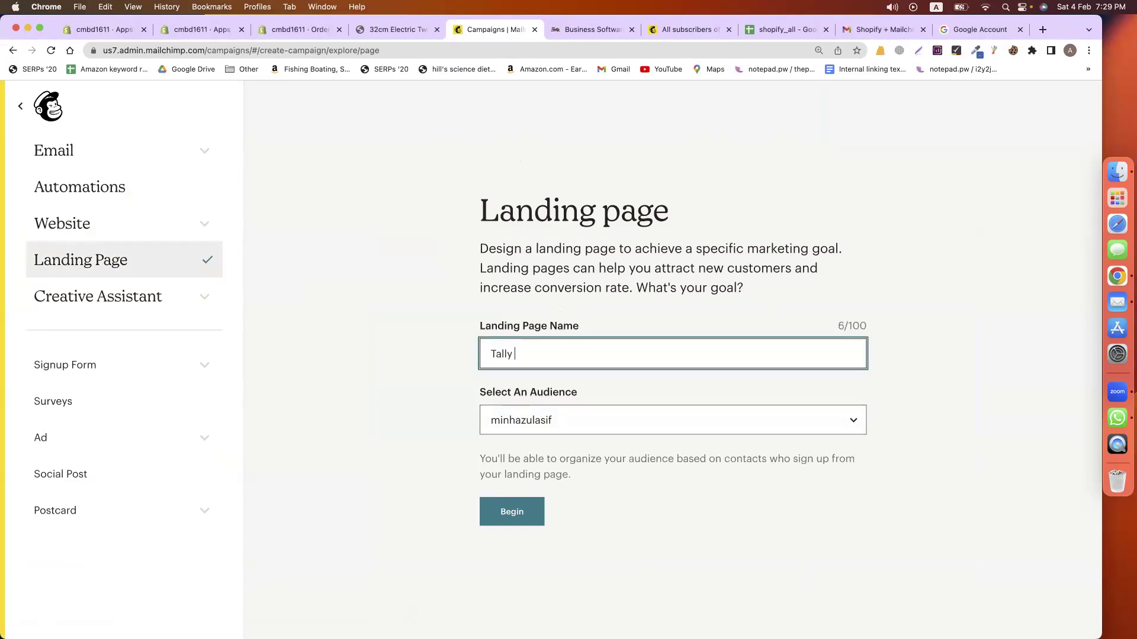
type("Prime Landing Page")
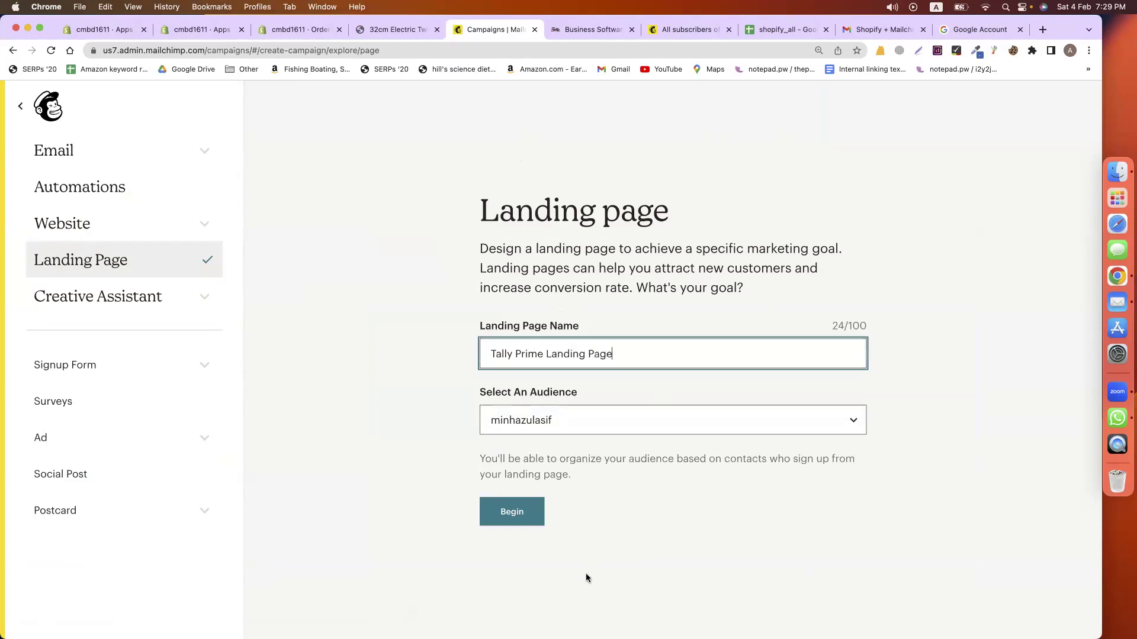
left_click(500, 520)
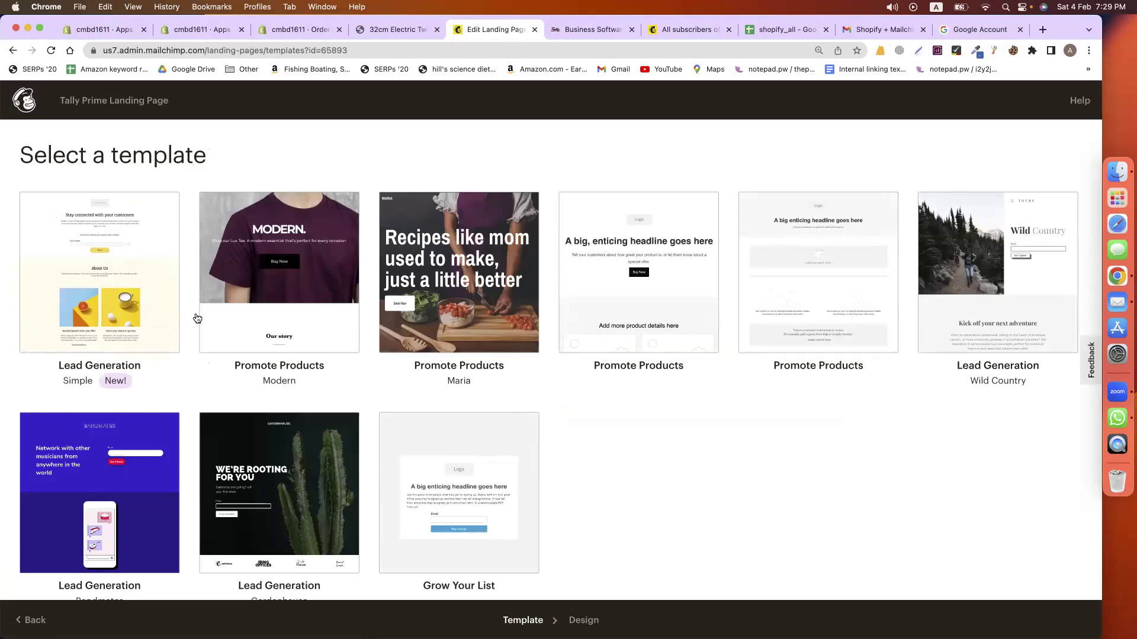
left_click(126, 285)
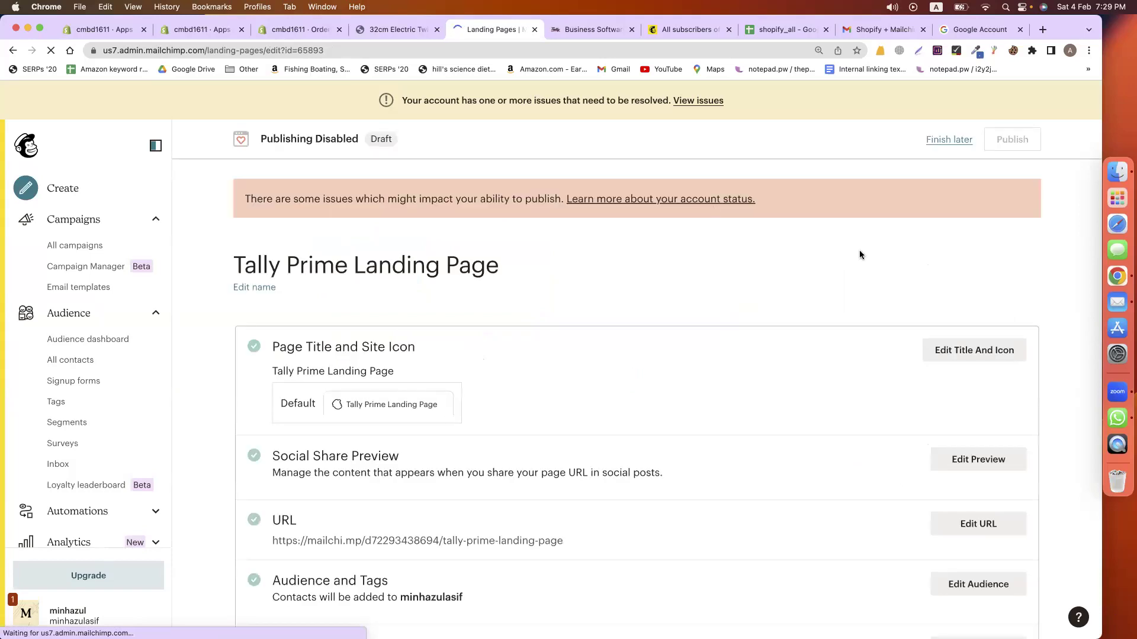
Step: Copy the landing page URL, load it in a new tab, then return to review the editor
scroll(971, 263, "down", 4)
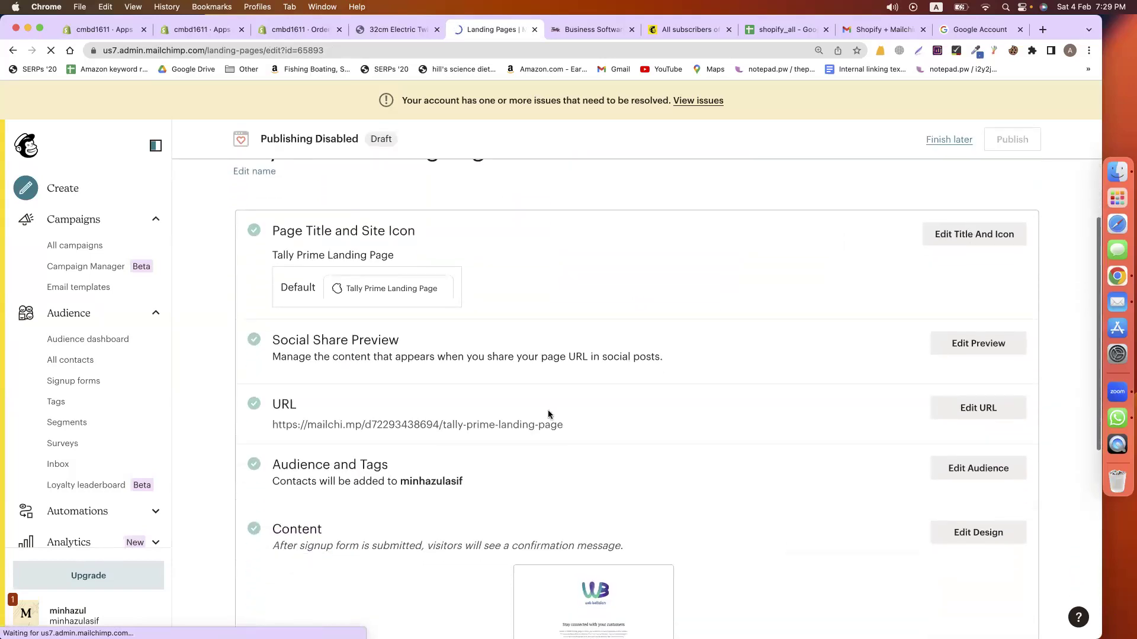
scroll(417, 431, "down", 4)
double_click(389, 306)
triple_click(389, 306)
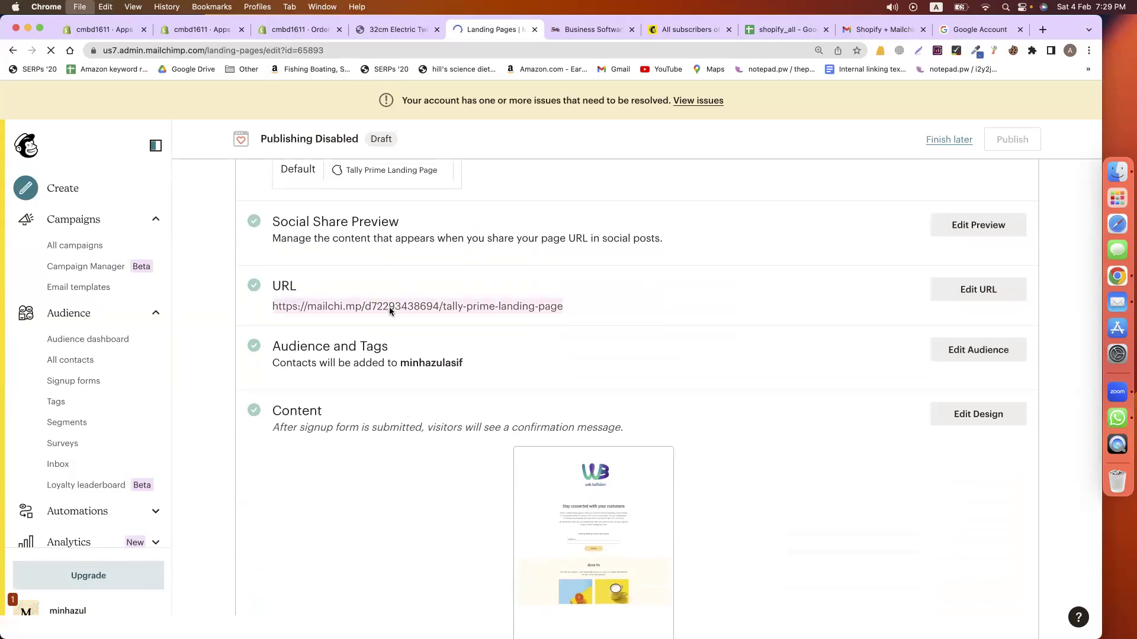
key("super+c")
key("super+t")
key("super+v")
key("Return")
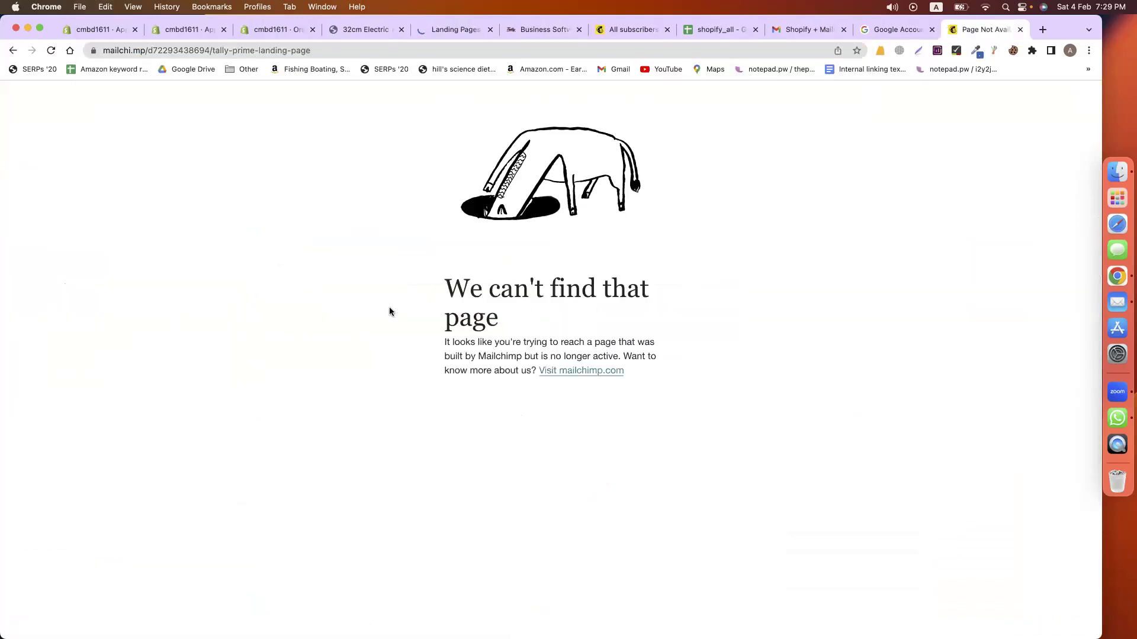
left_click(461, 29)
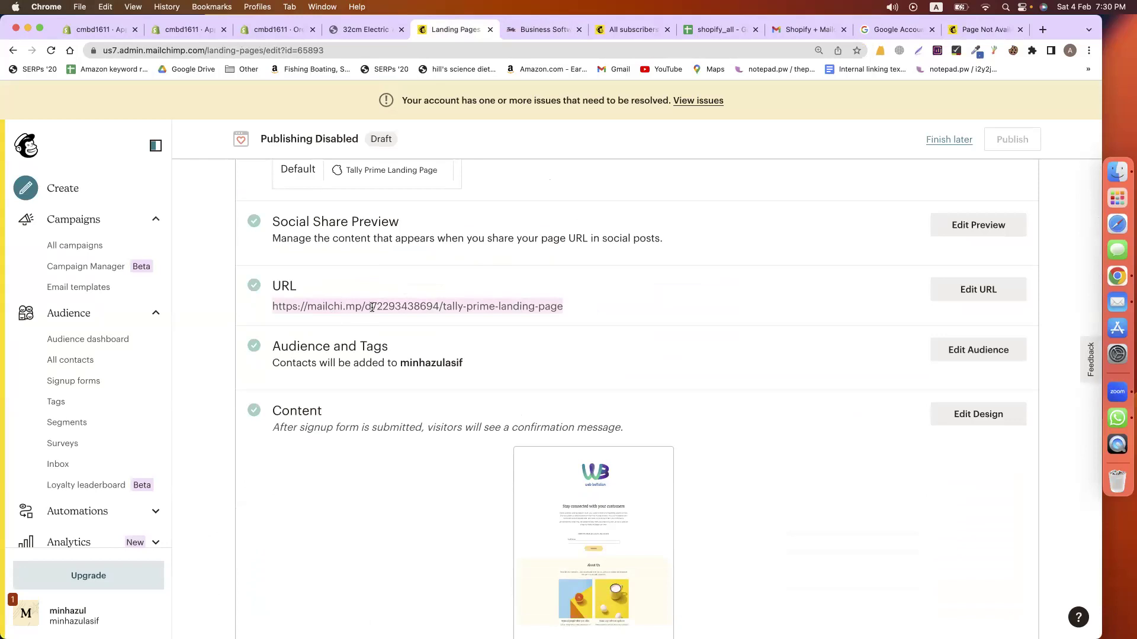
scroll(425, 360, "down", 5)
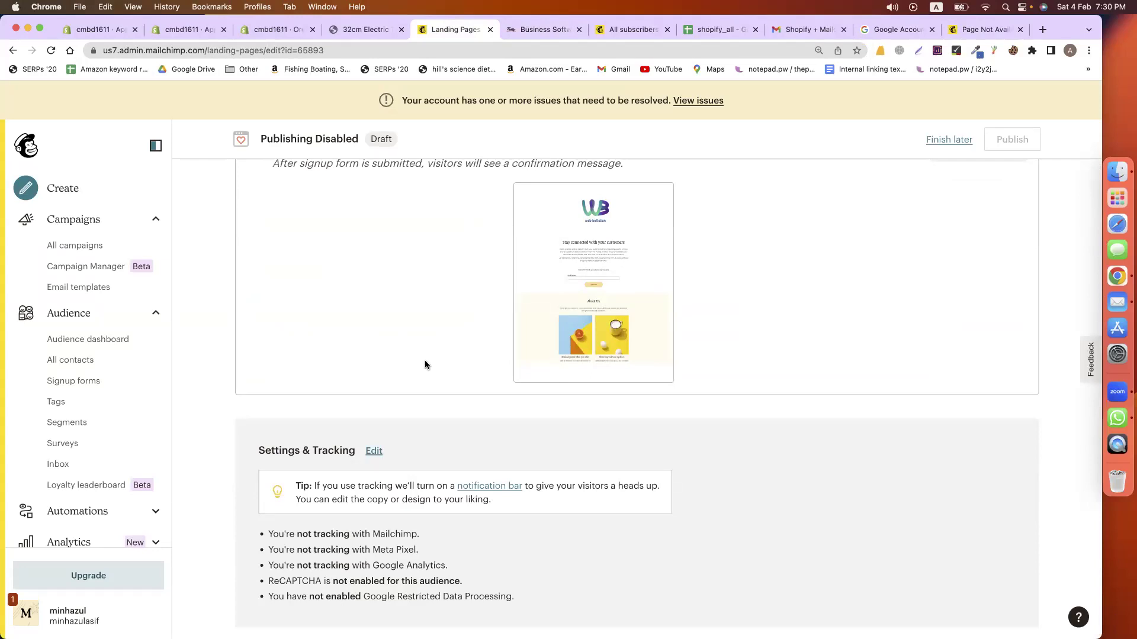
scroll(287, 377, "up", 10)
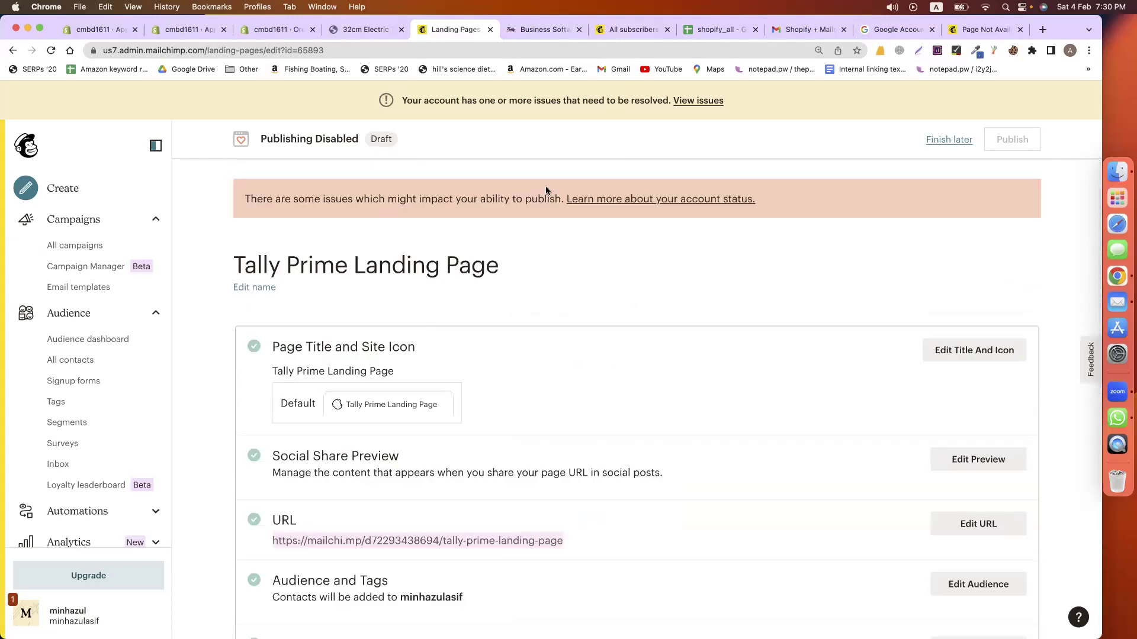
scroll(546, 190, "down", 6)
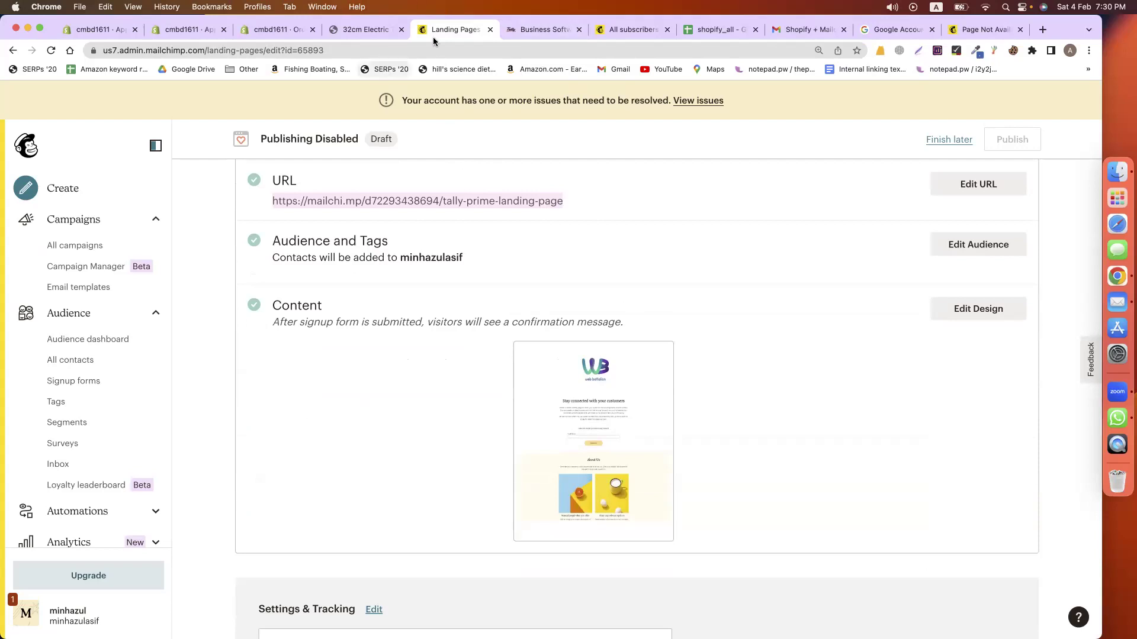
Step: Close the Software Compan UK spreadsheet, the link preview card and the duplicate assignment page
left_click(514, 25)
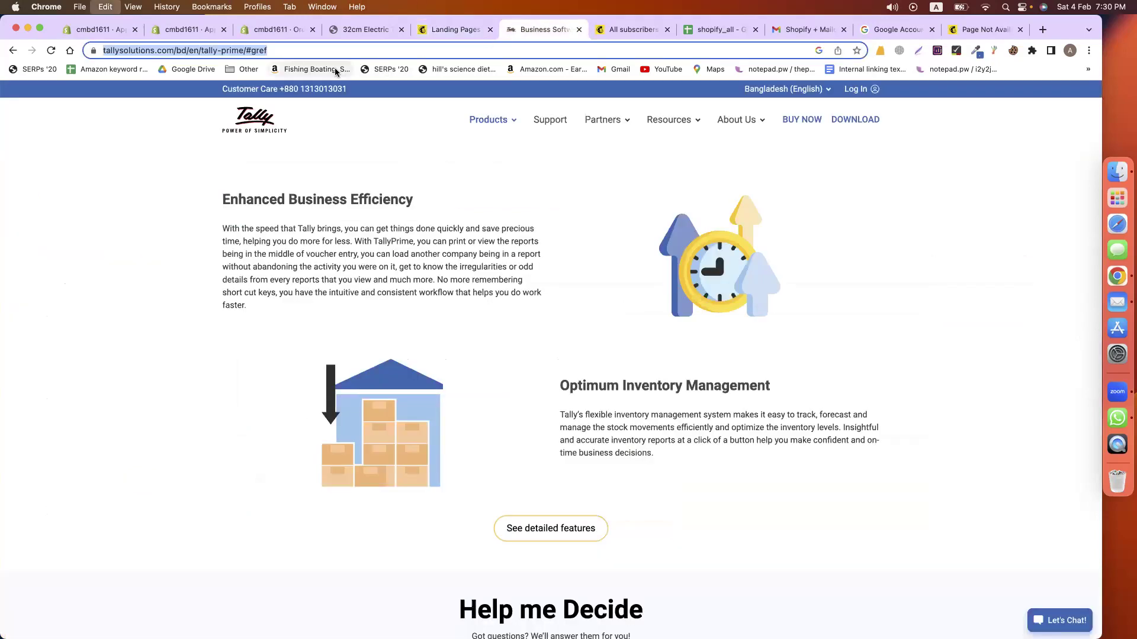
left_click(305, 31)
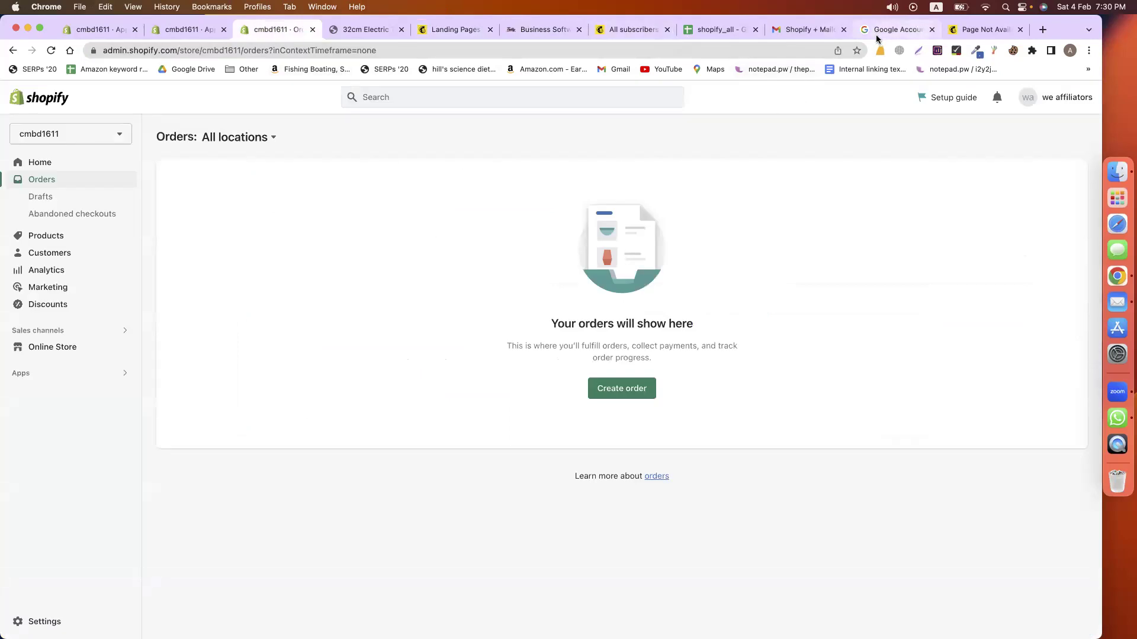
key("super+grave")
key("super+grave")
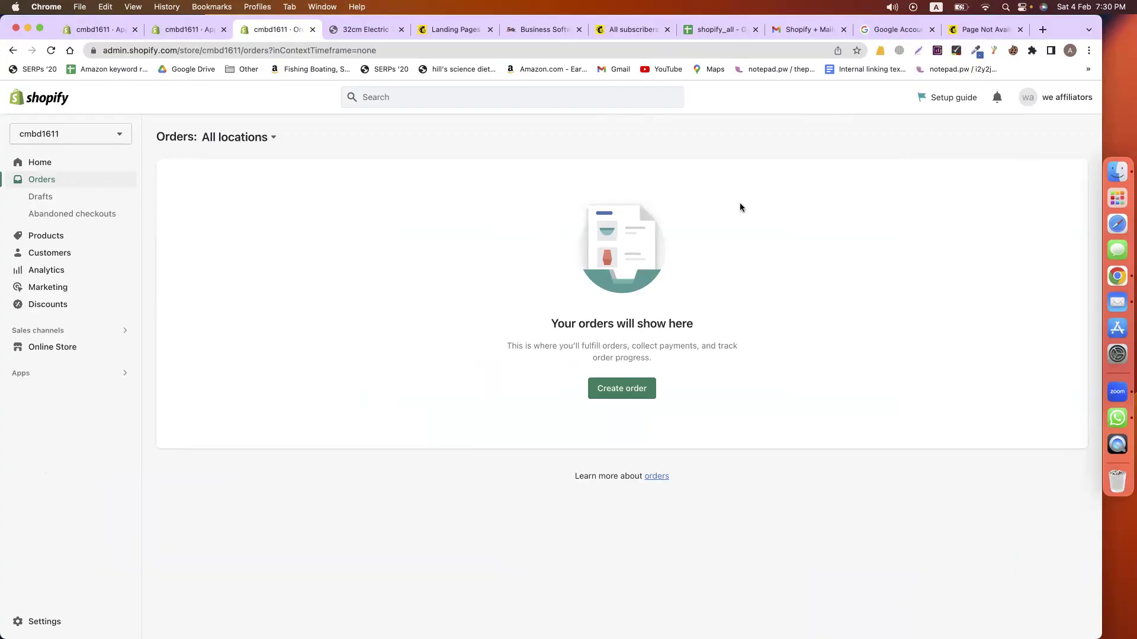
key("super+grave")
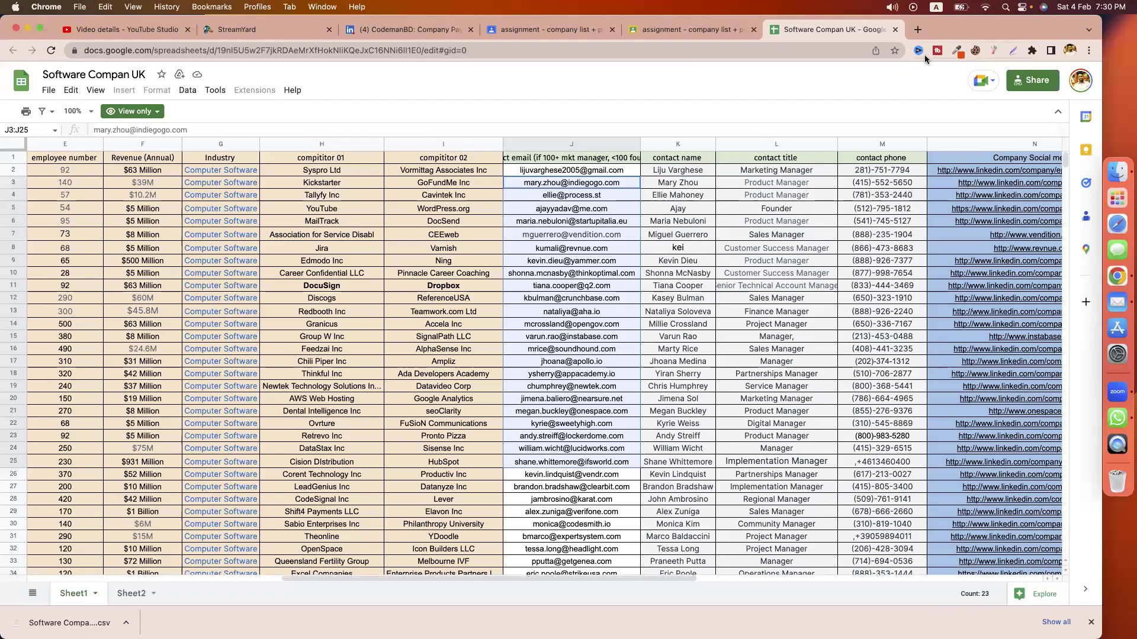
left_click(894, 29)
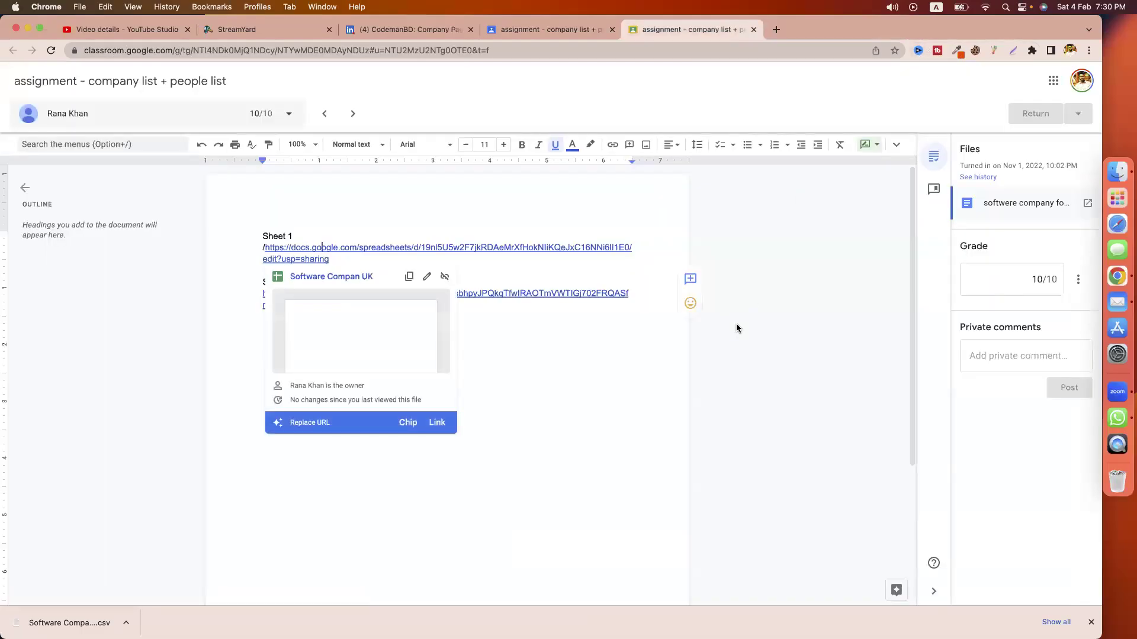
left_click(743, 265)
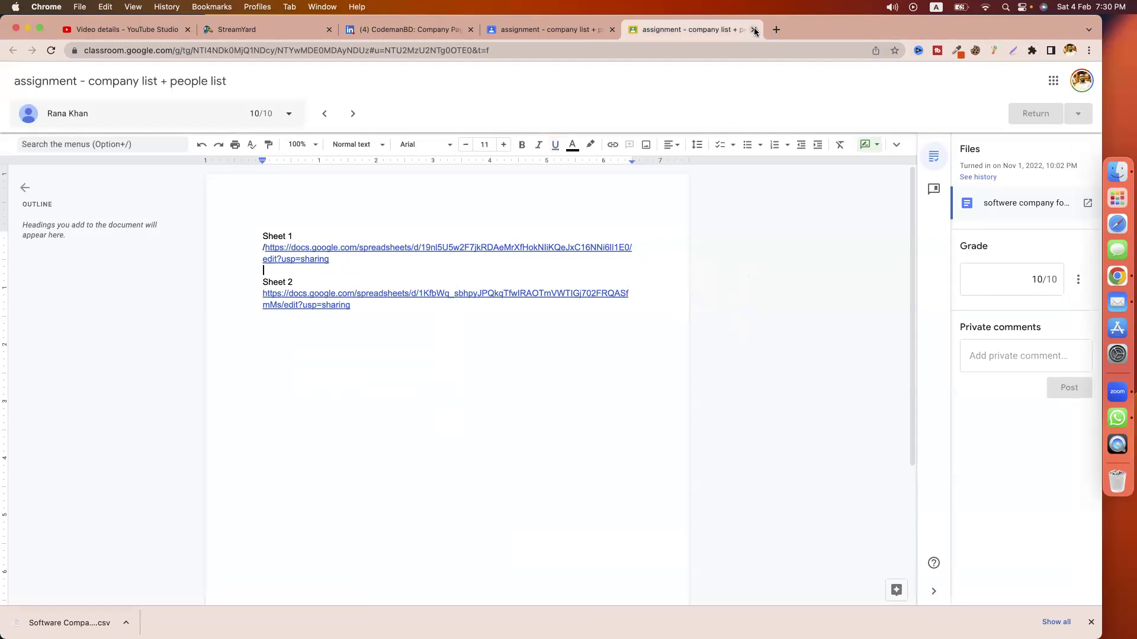
left_click(754, 29)
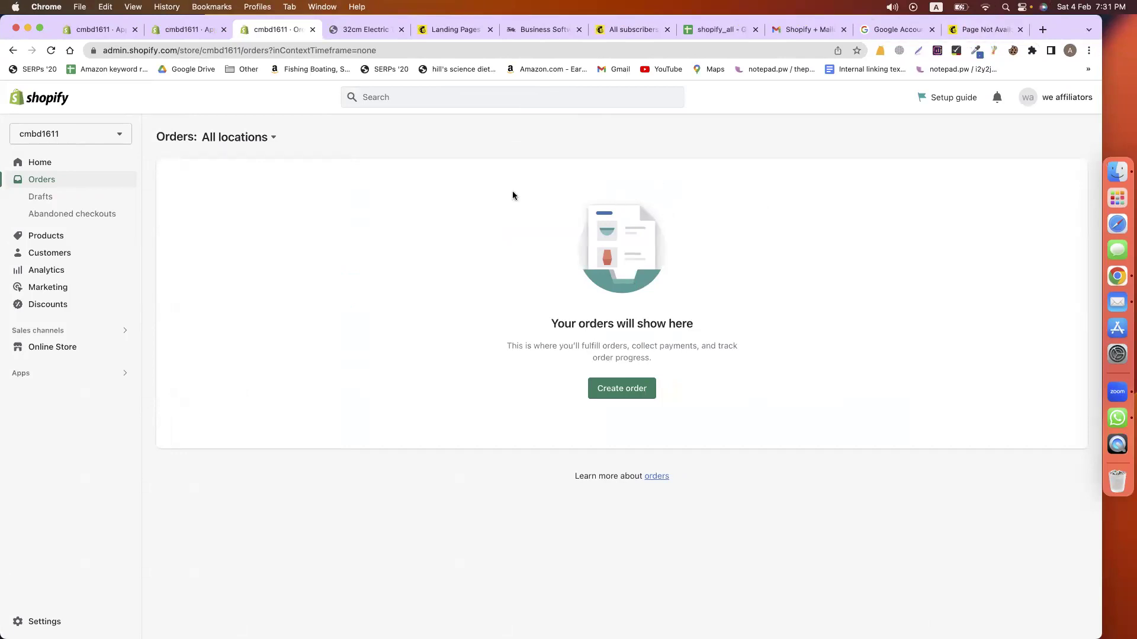
Step: Open and close the class list drawer in the Classroom grading window
key("super+grave")
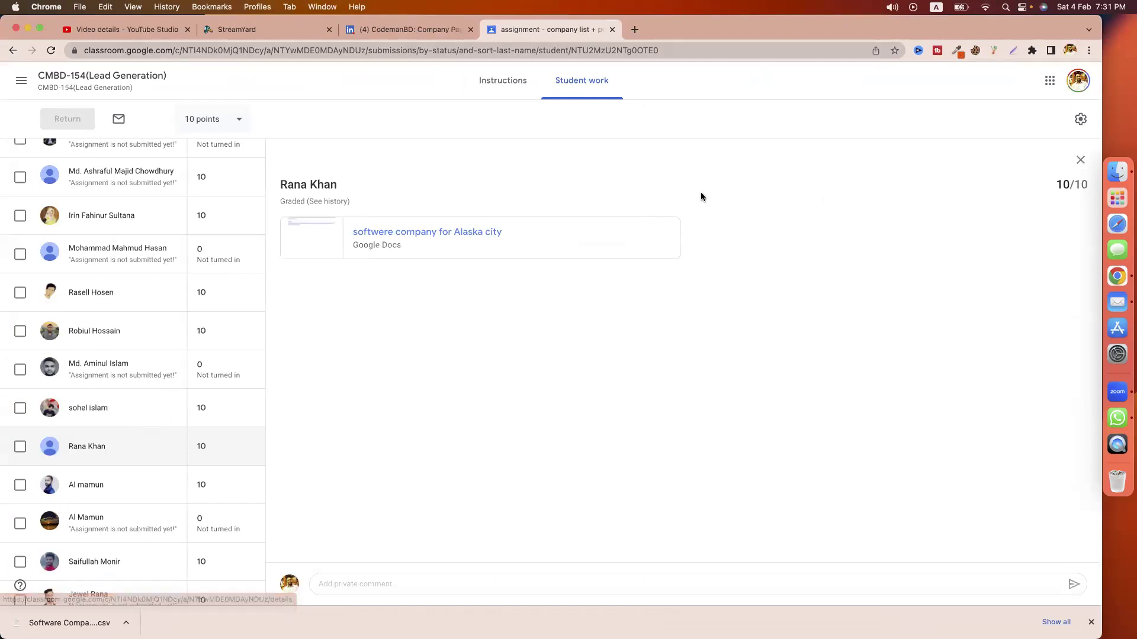
left_click(23, 87)
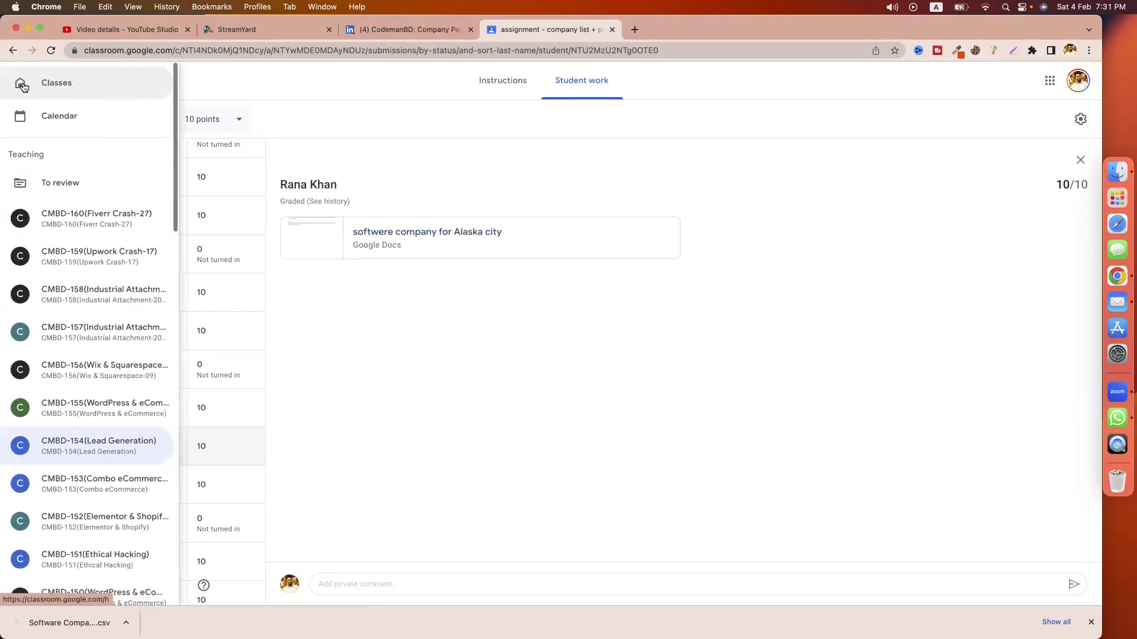
left_click(626, 314)
key("super+grave")
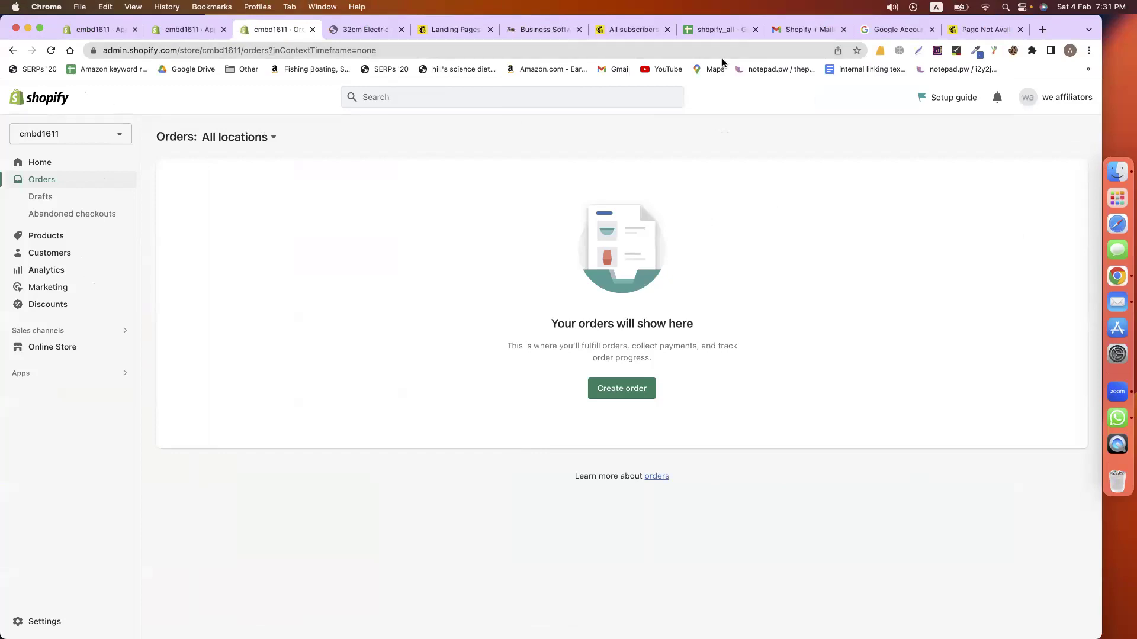
Step: Flip through the Gmail, Mailchimp, Tally, Shopify and Google Account tabs, then bring Facebook forward
left_click(771, 35)
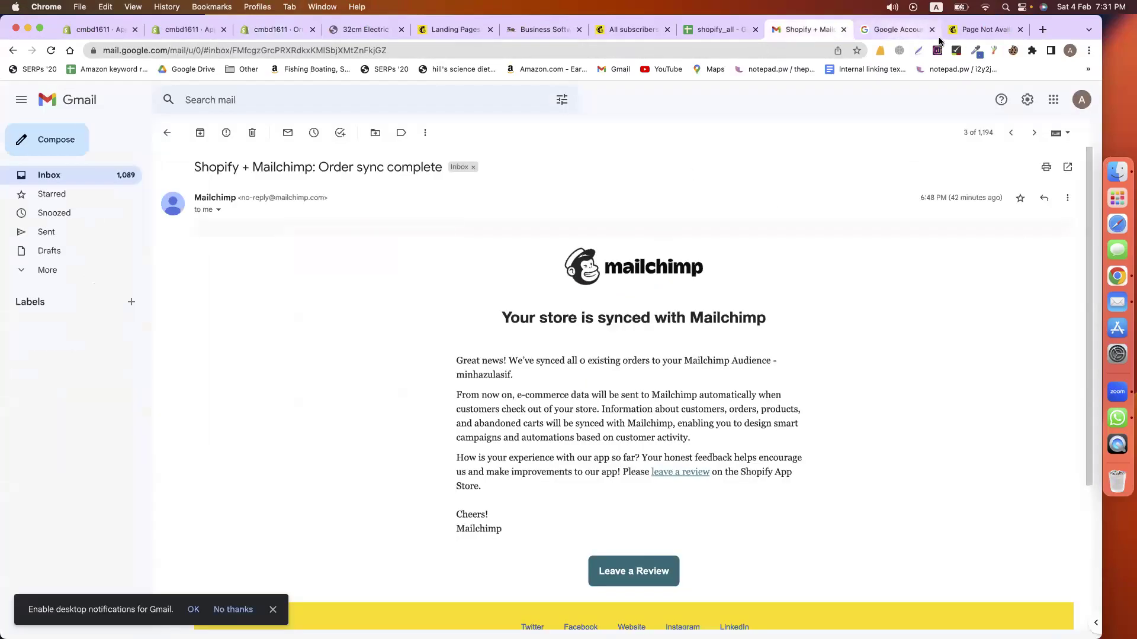
left_click(897, 30)
left_click(630, 30)
left_click(562, 33)
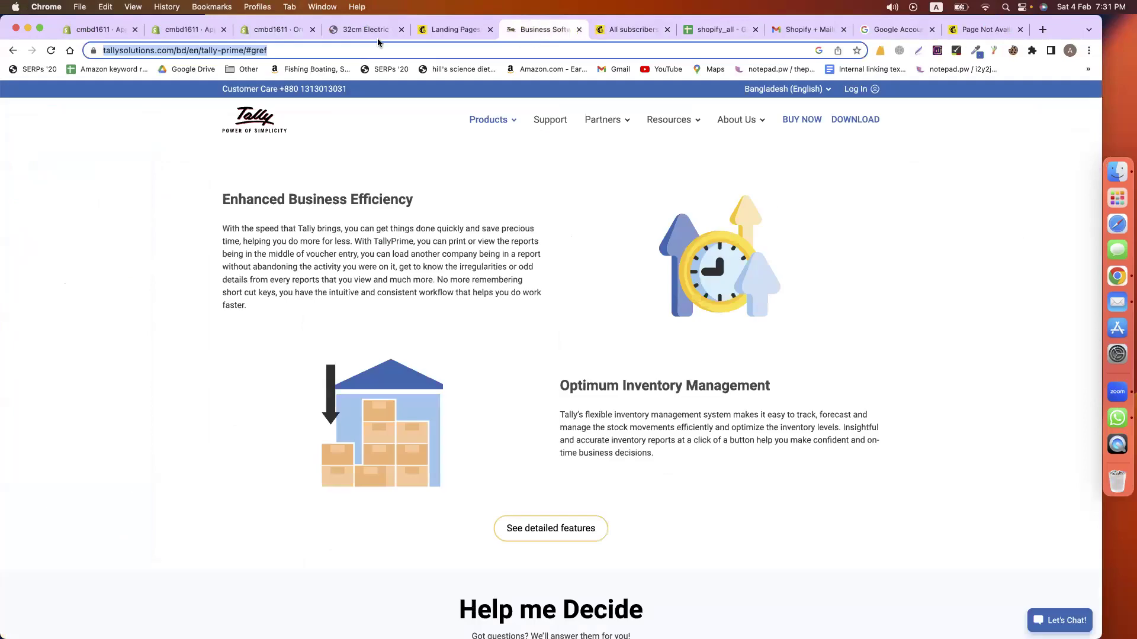
left_click(276, 31)
left_click(884, 30)
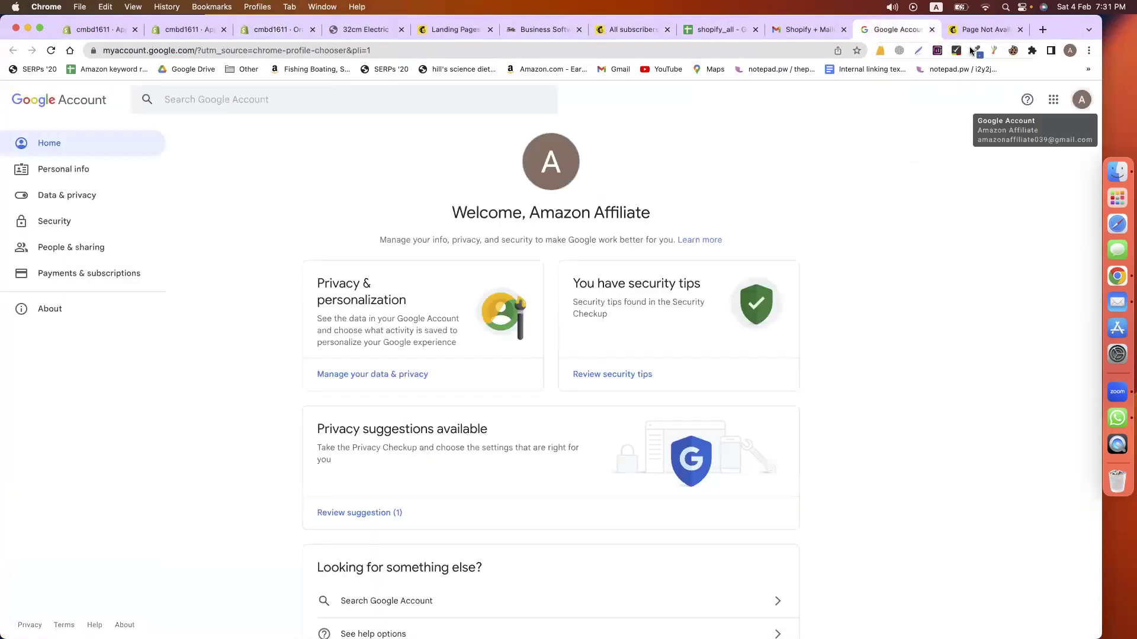
left_click(978, 31)
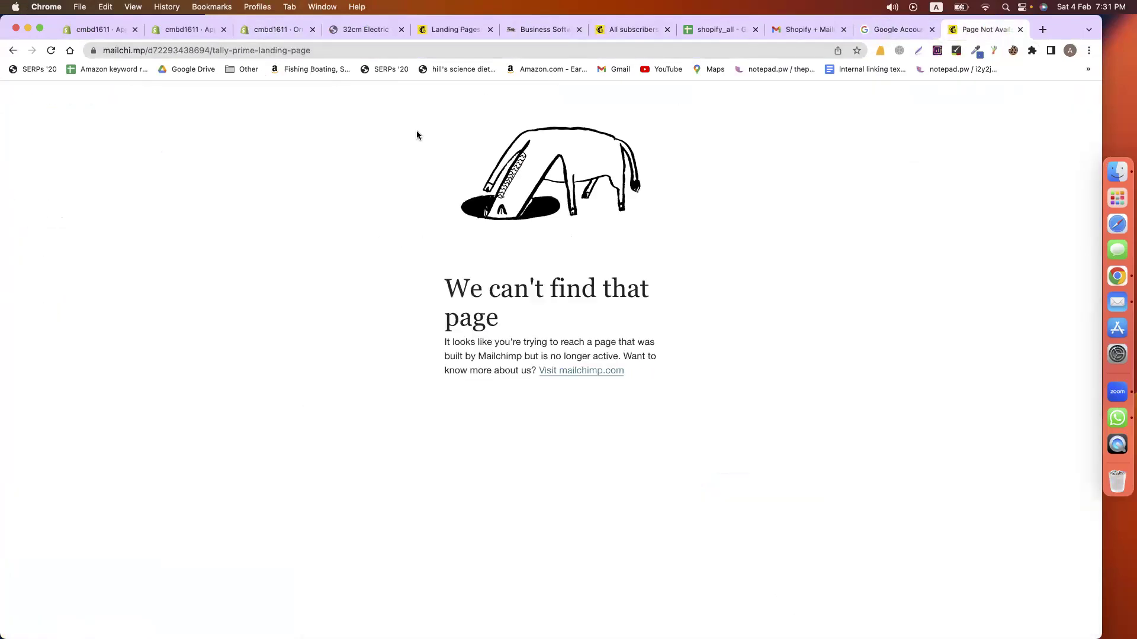
key("ctrl+Right")
key("ctrl+Left")
key("ctrl+Right")
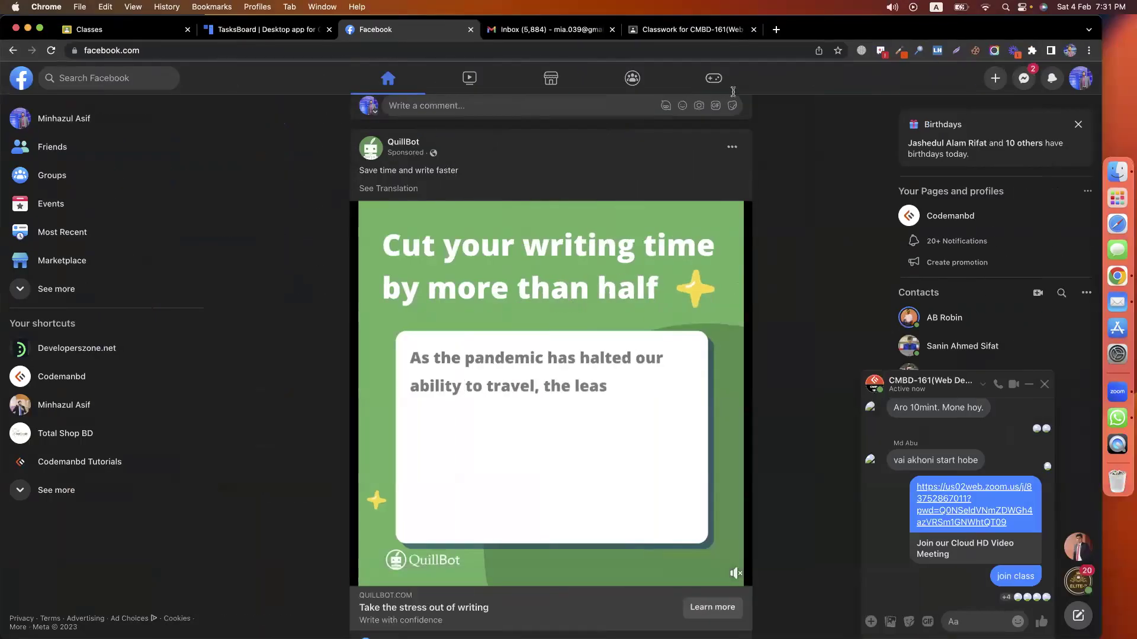
Step: Add the topic 'Epi-23(Shopify Mailchimp Automation)' to the CMBD-161 Classwork page
left_click(690, 29)
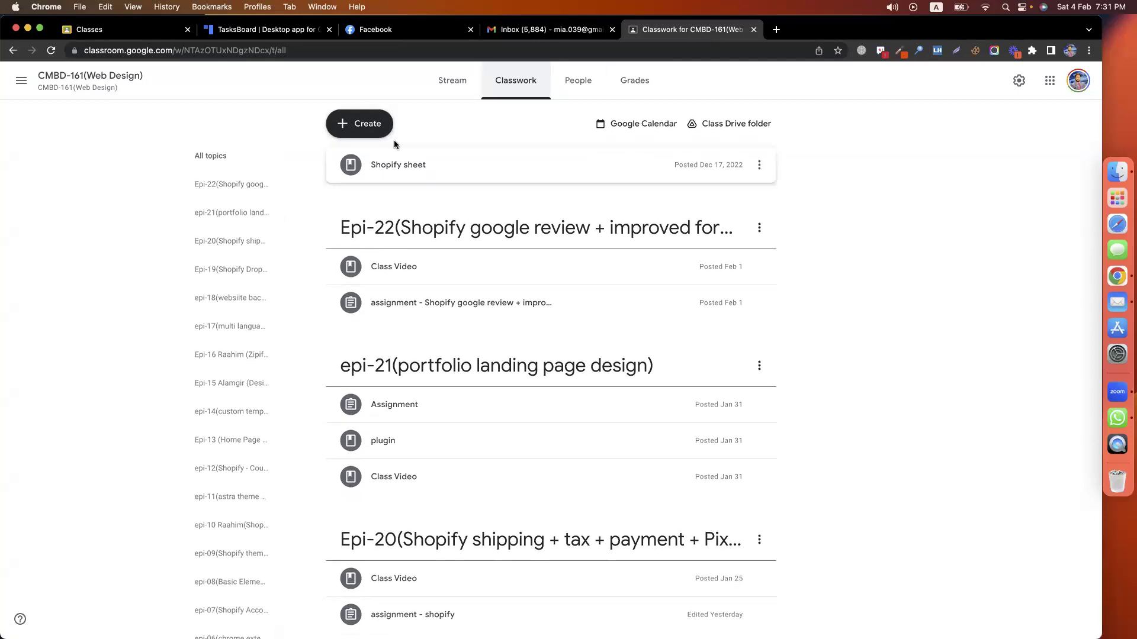
left_click(375, 129)
left_click(406, 312)
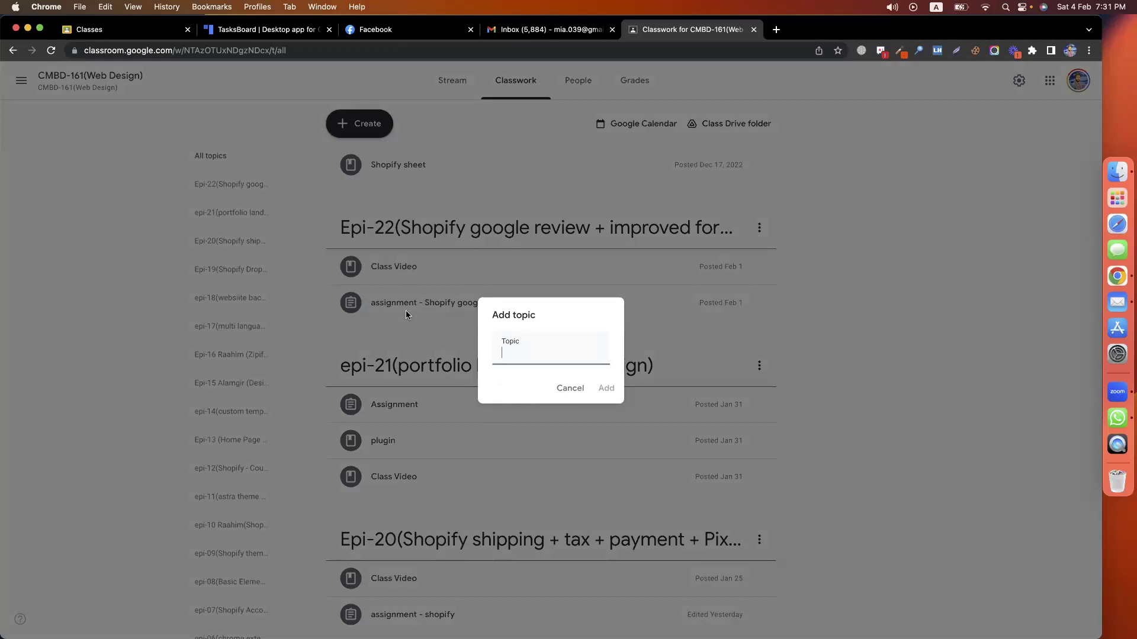
left_click(513, 351)
type("Epi-23()")
key("Left")
type("Shopif")
type("y Mailchimp ")
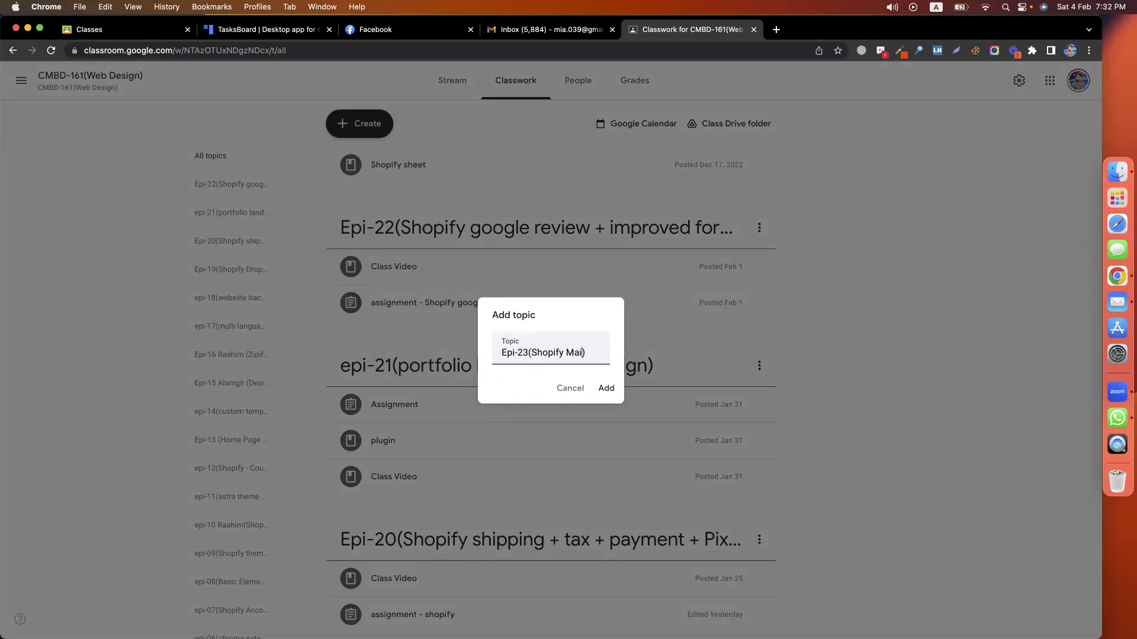
type("Autoi")
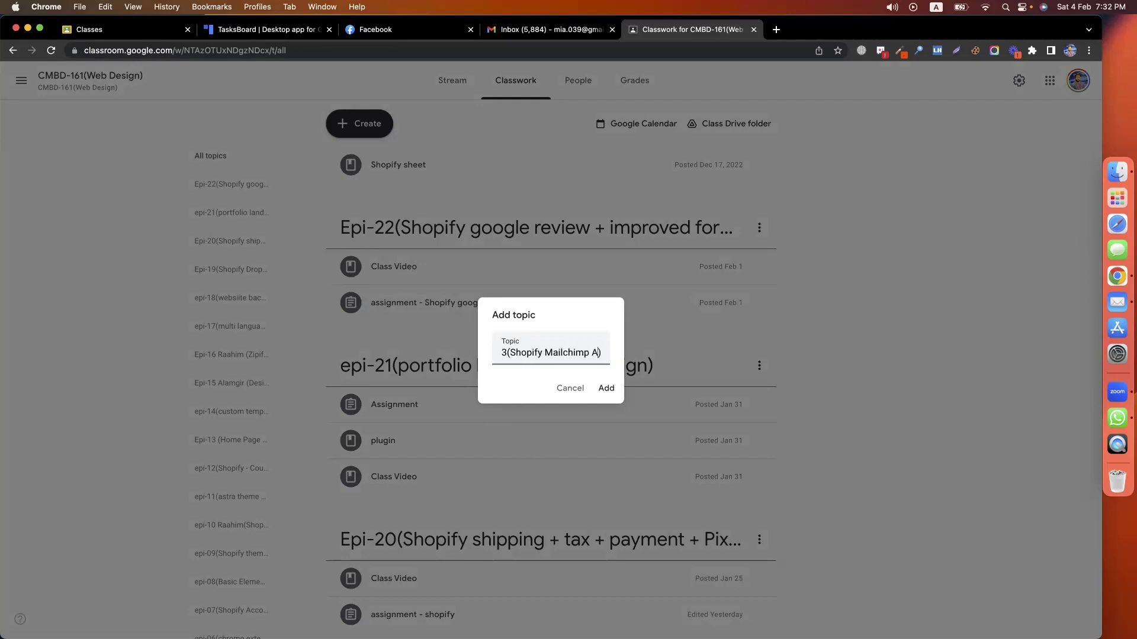
key("BackSpace")
type("mation")
key("Return")
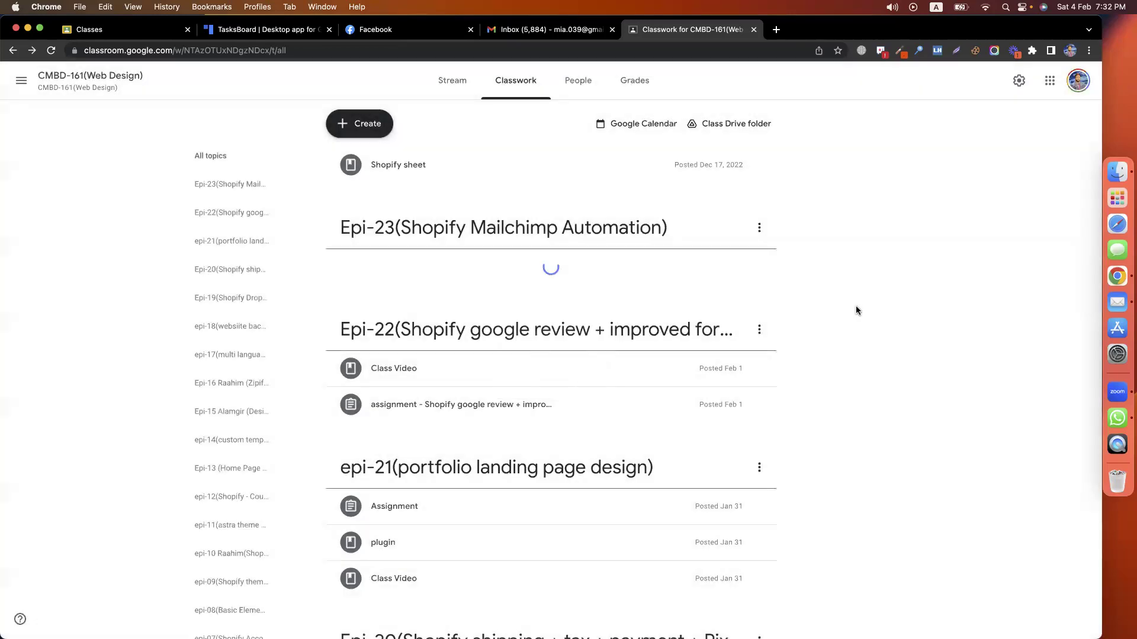
left_click(365, 135)
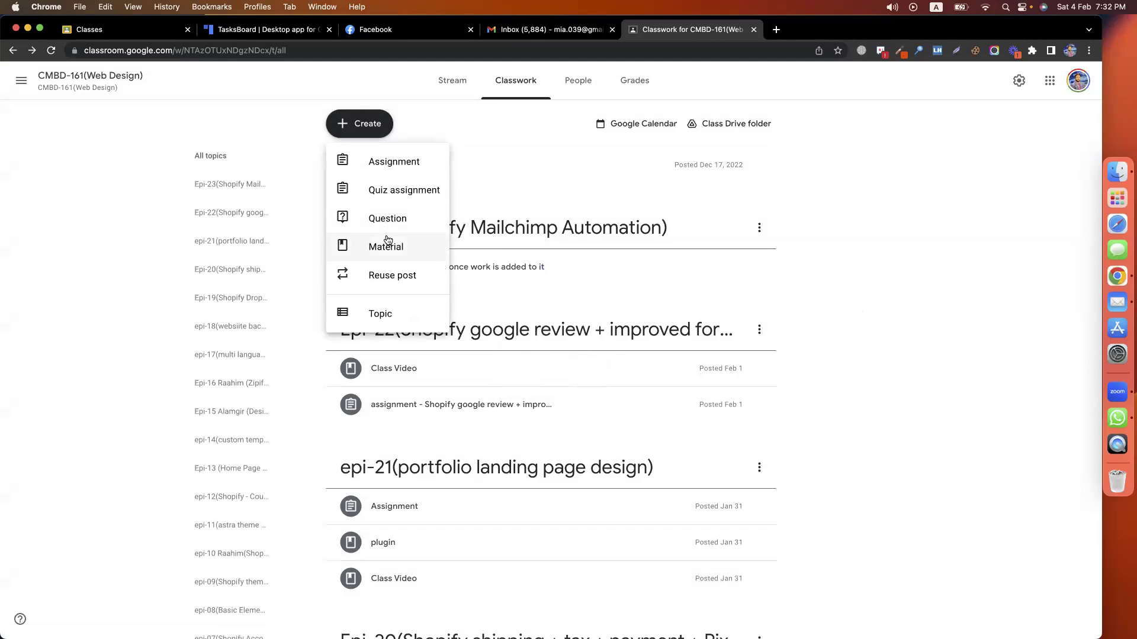
Step: Discard the material post and start a new assignment titled 'Assignment -'
left_click(385, 245)
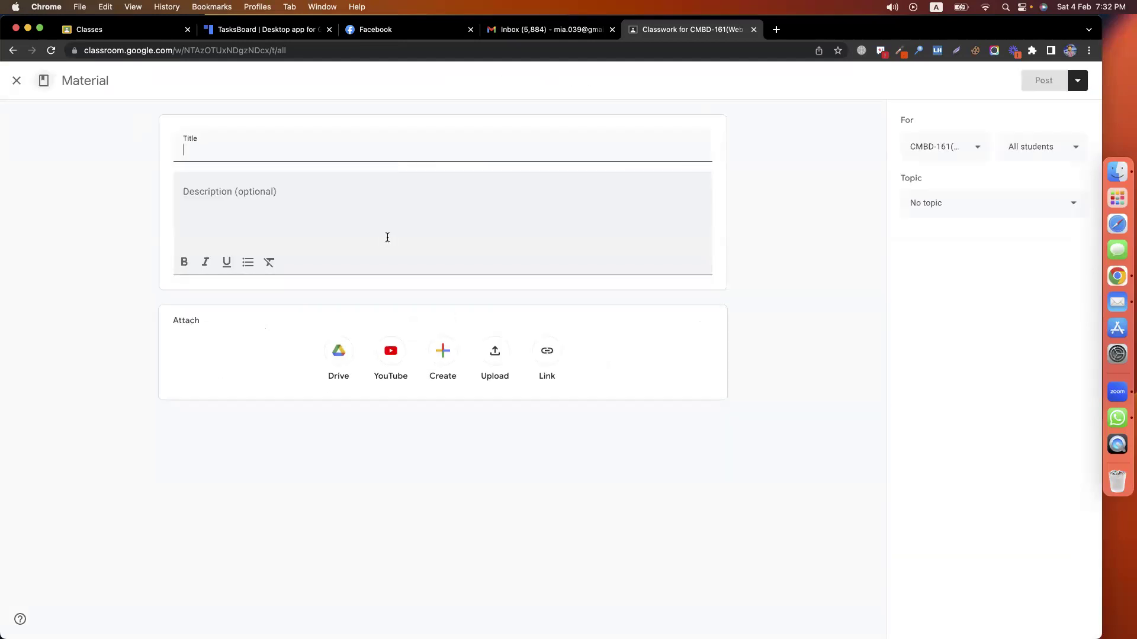
left_click(23, 83)
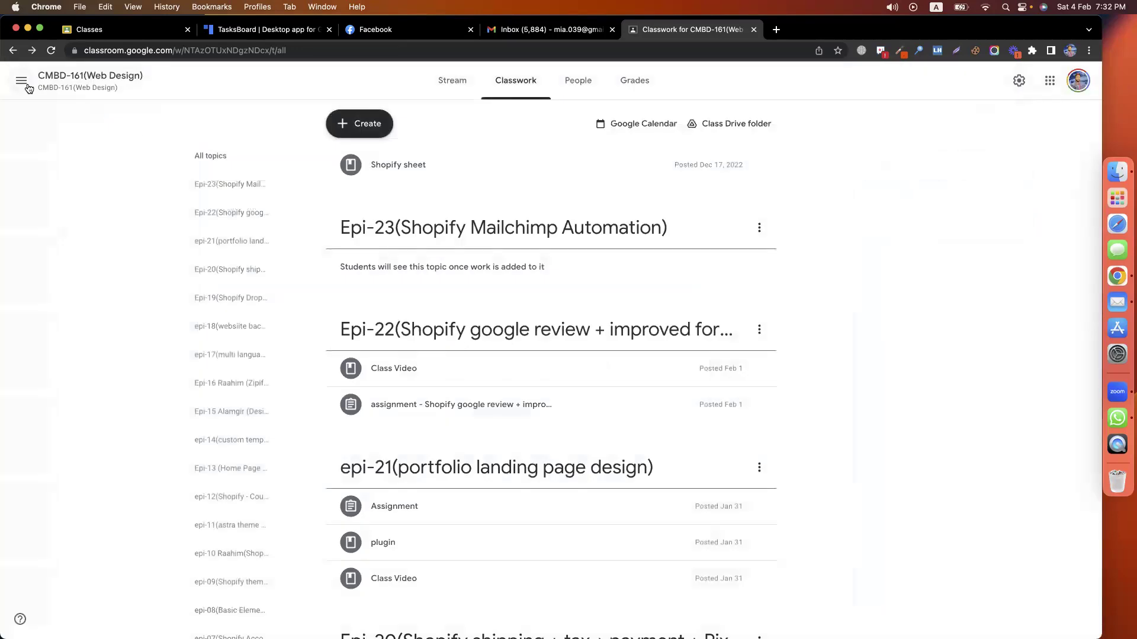
left_click(370, 127)
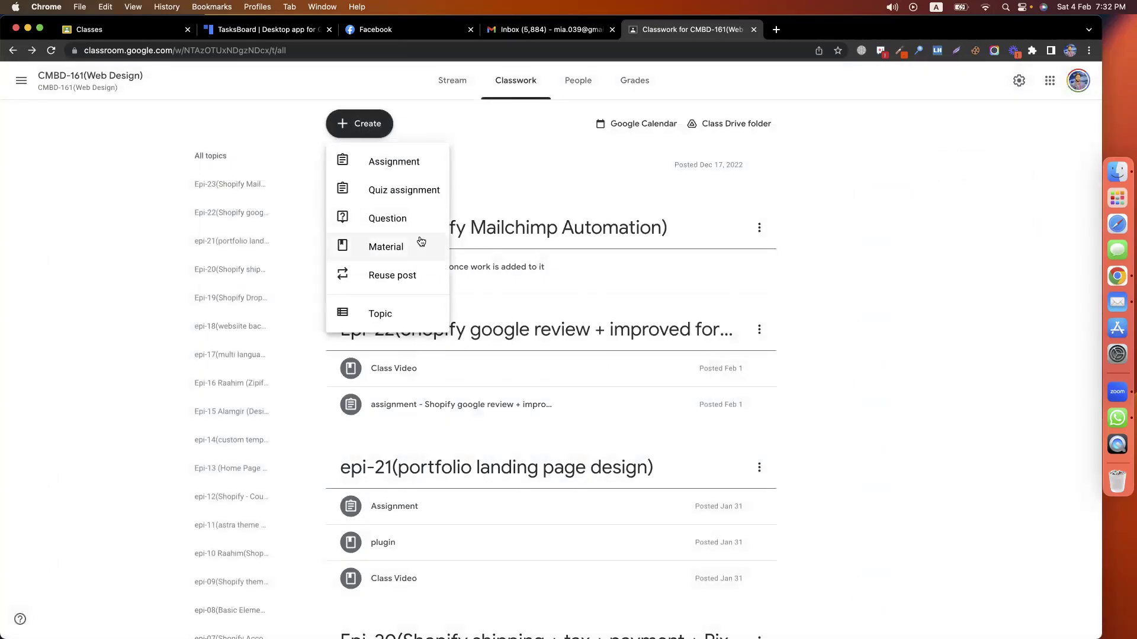
left_click(394, 166)
type("Assignment -")
Step: Write instructions to create a complete template, with the pasted Tally Prime content link and snap submission note
left_click(468, 196)
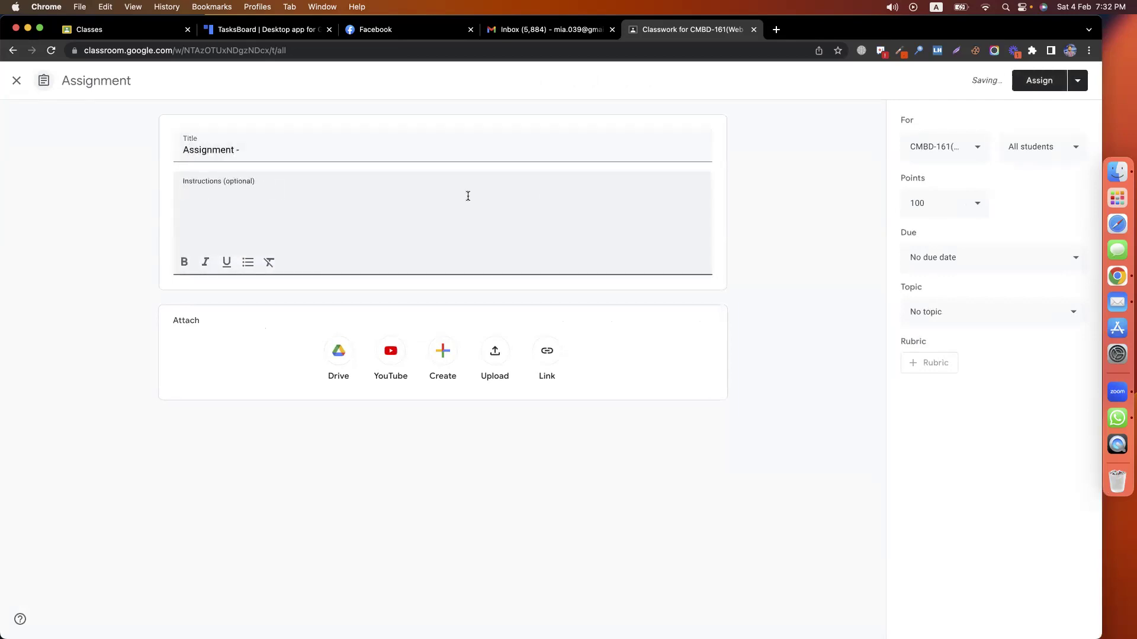
type("create a complete template")
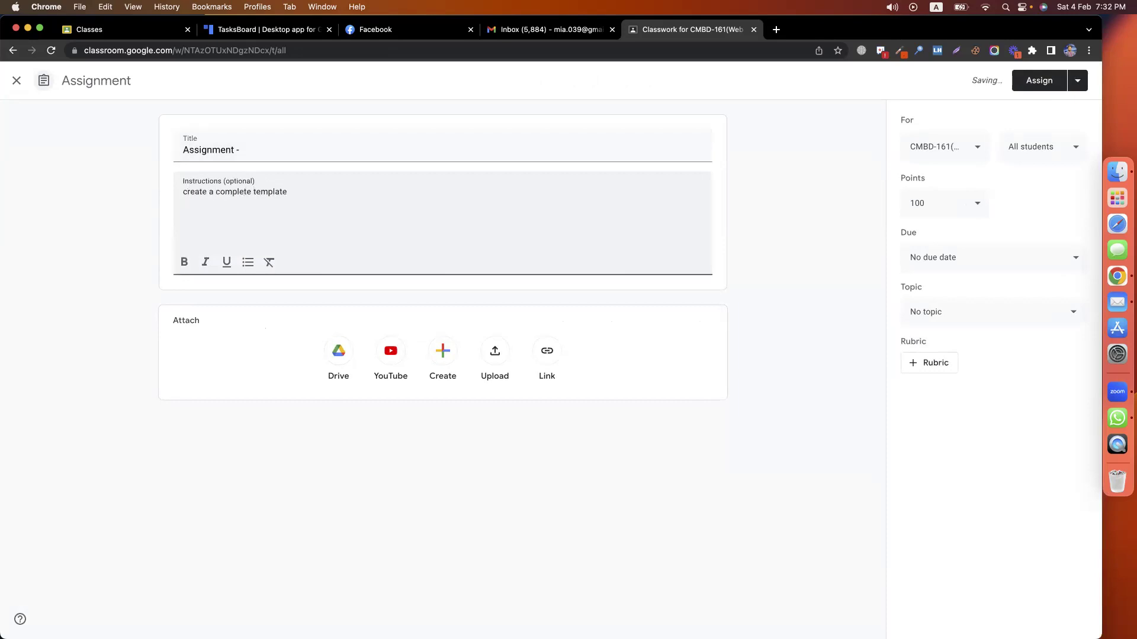
key("Return")
type("get content from here:")
type("https://tallysolutions.com/bd/en/tally-prime/#gref")
type("submit snap")
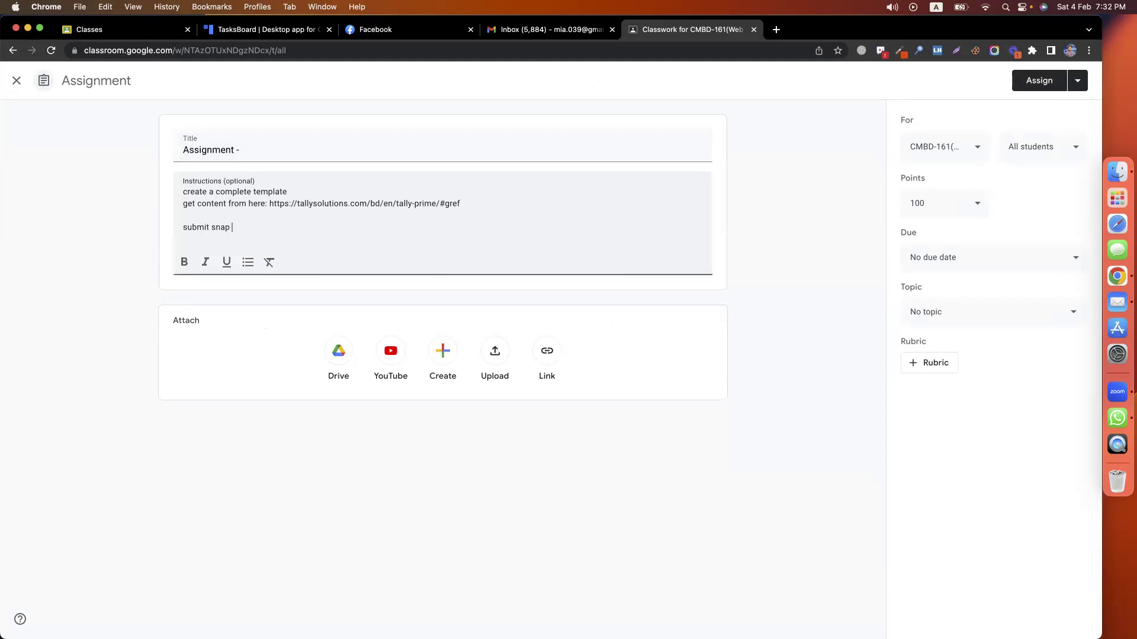
type(" at a docs+@")
key("BackSpace")
key("BackSpace")
Step: List snap tasks for pop up, abandoned cart, and order confirmation + invoice + refund
key("Return")
type(">")
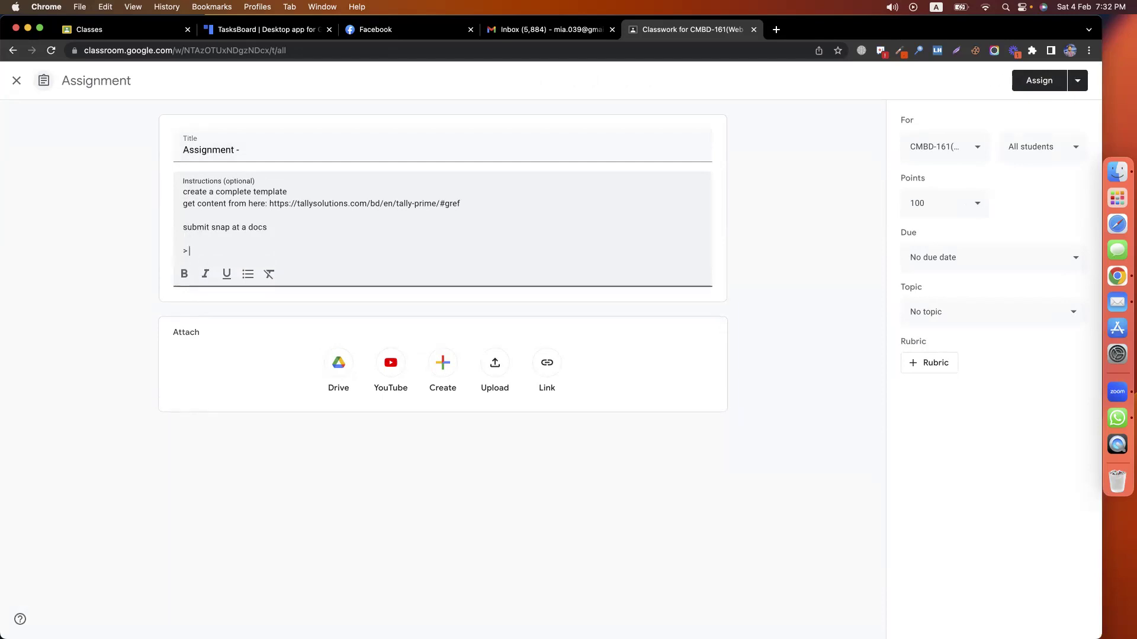
type(" pop up > snap")
key("Return")
type(">")
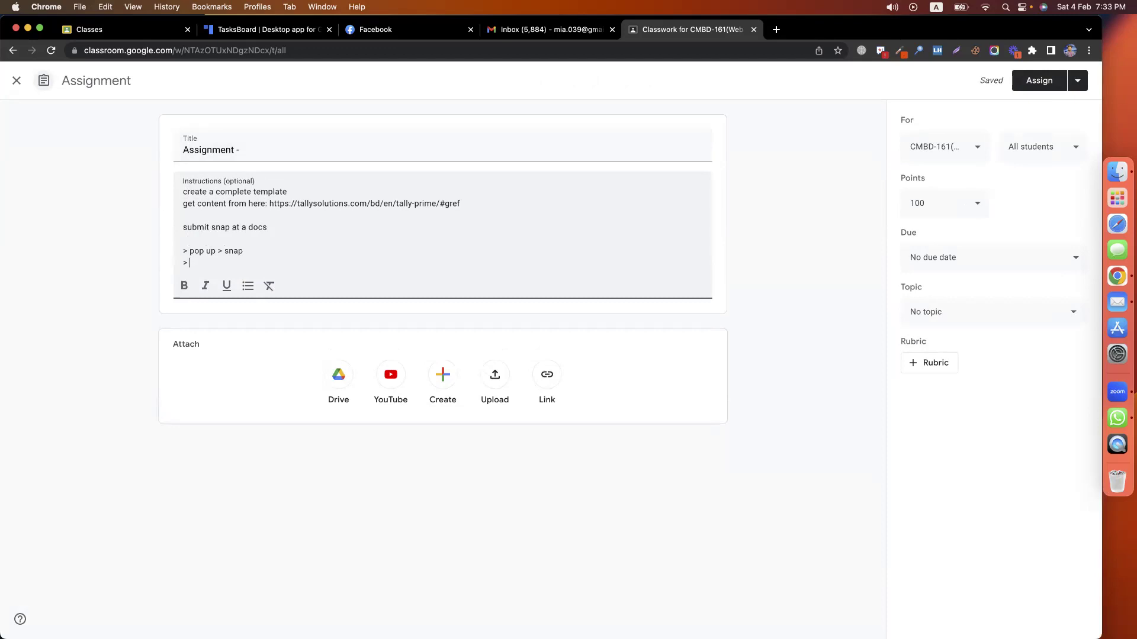
type(" abandoned cart > snao")
key("Return")
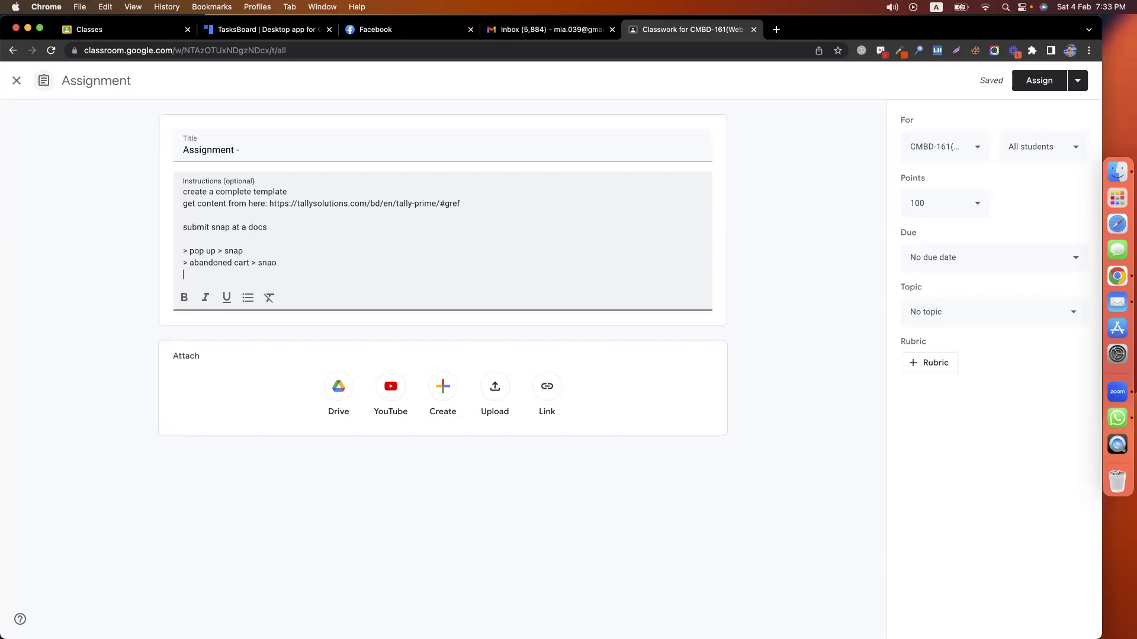
key("BackSpace")
key("BackSpace")
type("p")
key("Return")
type("> order confirmation + invoic")
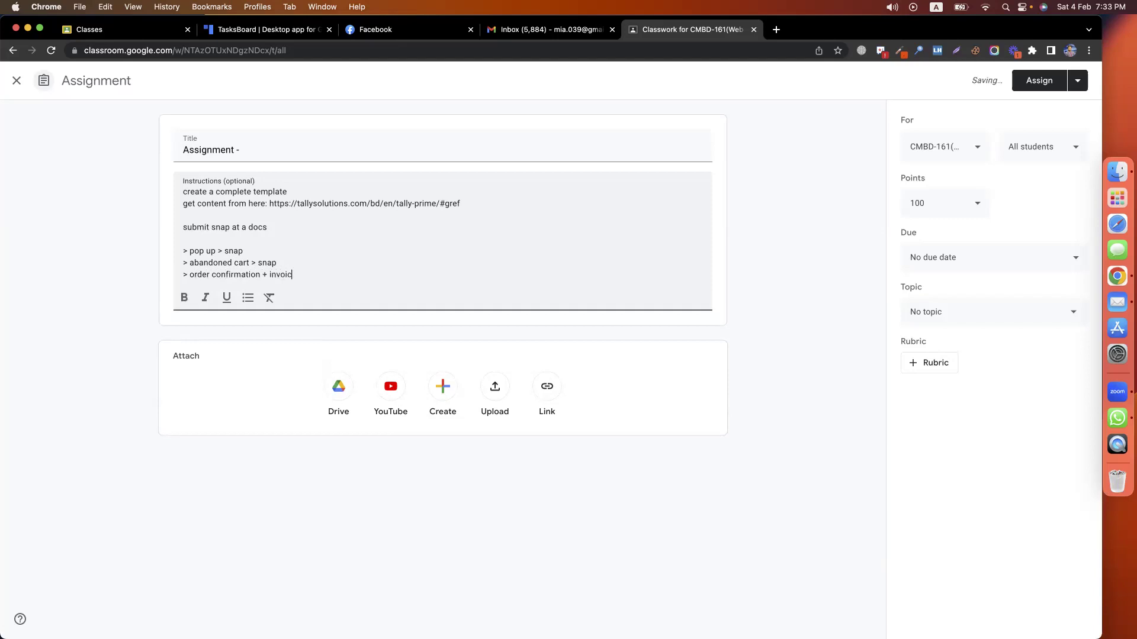
type("e + refund <")
key("BackSpace")
type("snap")
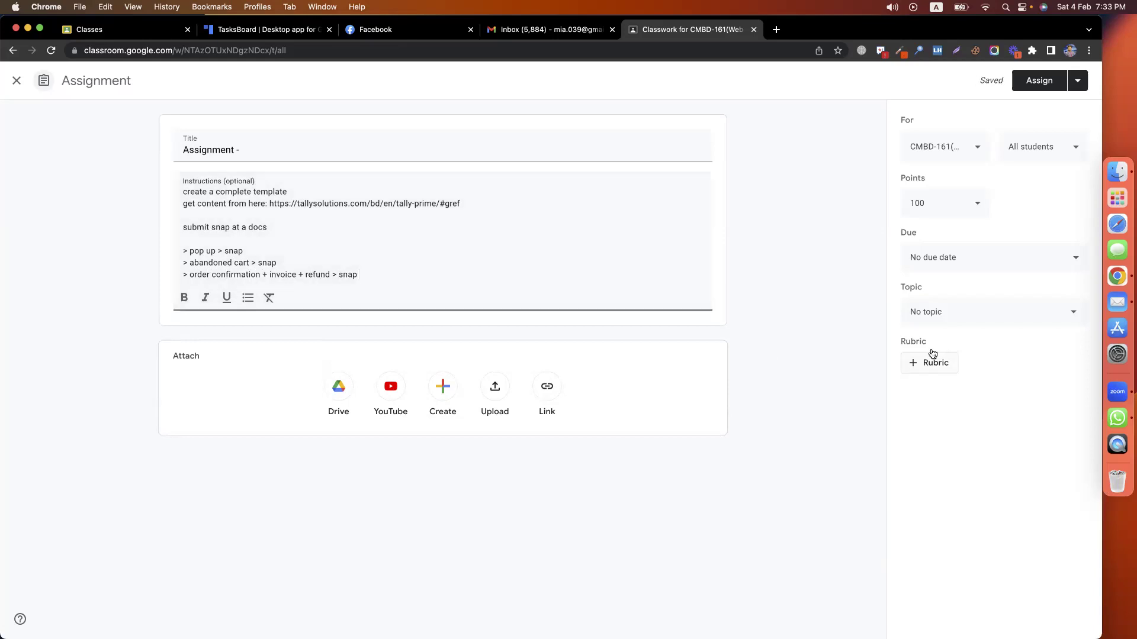
Step: File the assignment under Epi-23(Shopify Mailchimp Automation) and assign it to all students
left_click(926, 320)
scroll(987, 457, "down", 5)
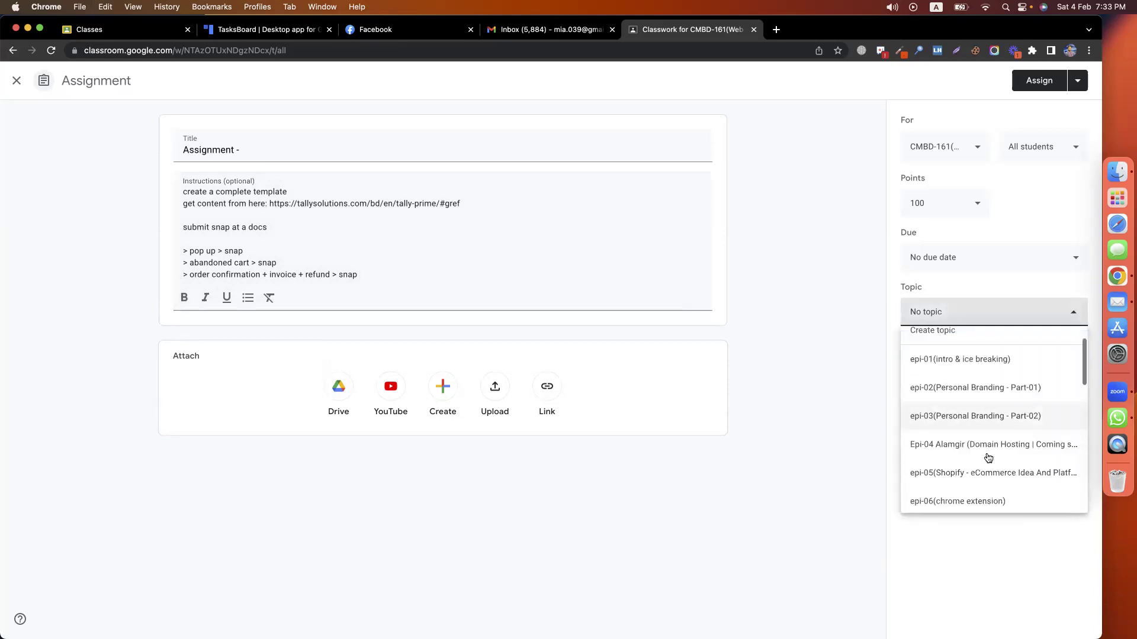
left_click(994, 506)
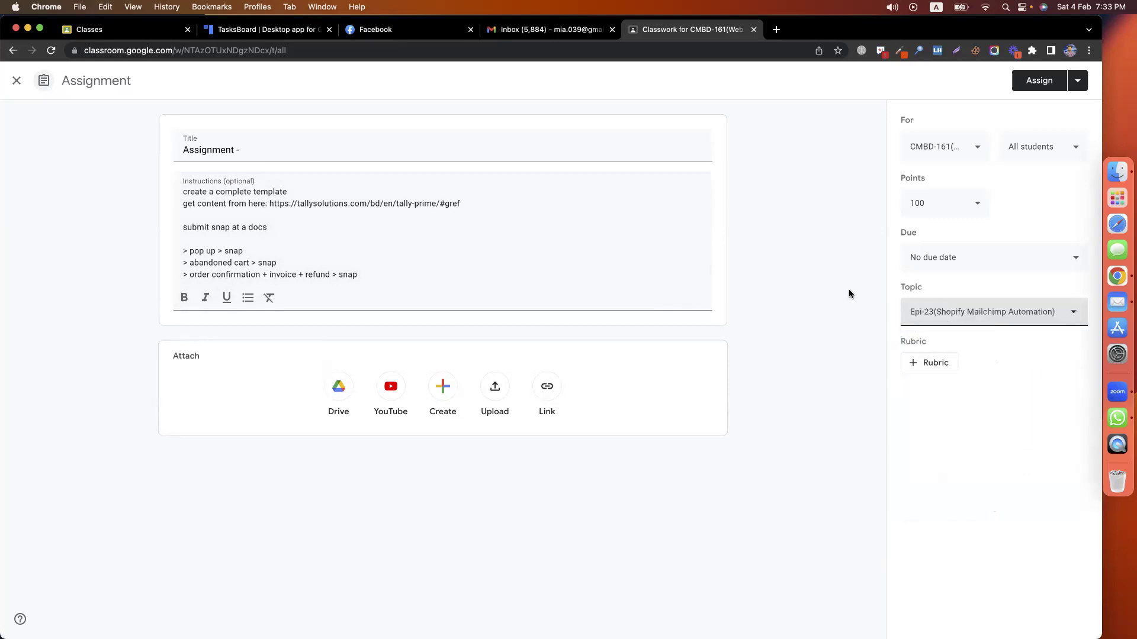
left_click(1027, 87)
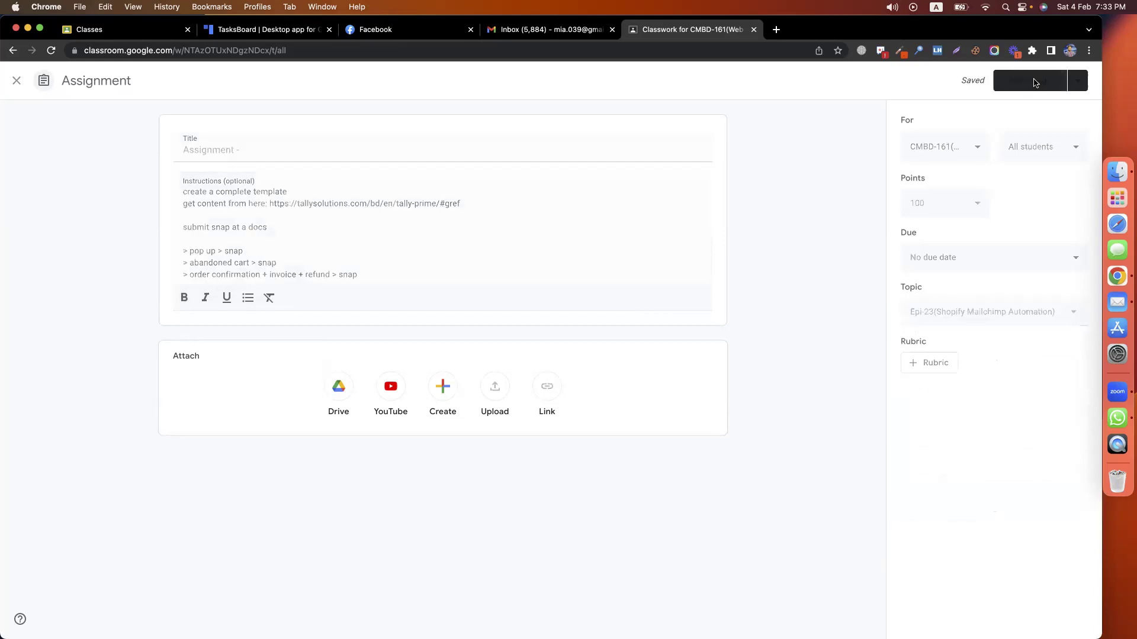